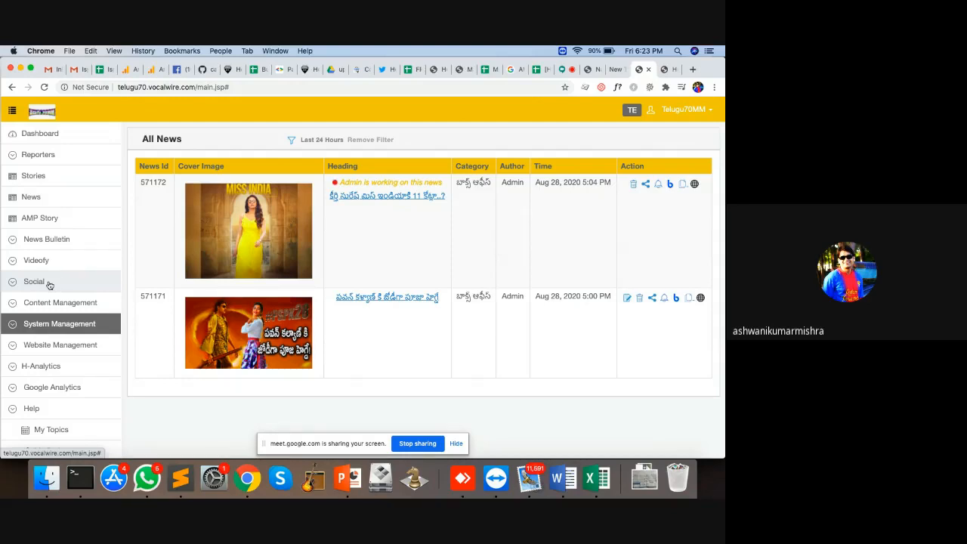
Step: Expand and collapse Social, then expand Website Management to show SEO, tags and category options
{"action": "left_click", "coordinate": [34, 281]}
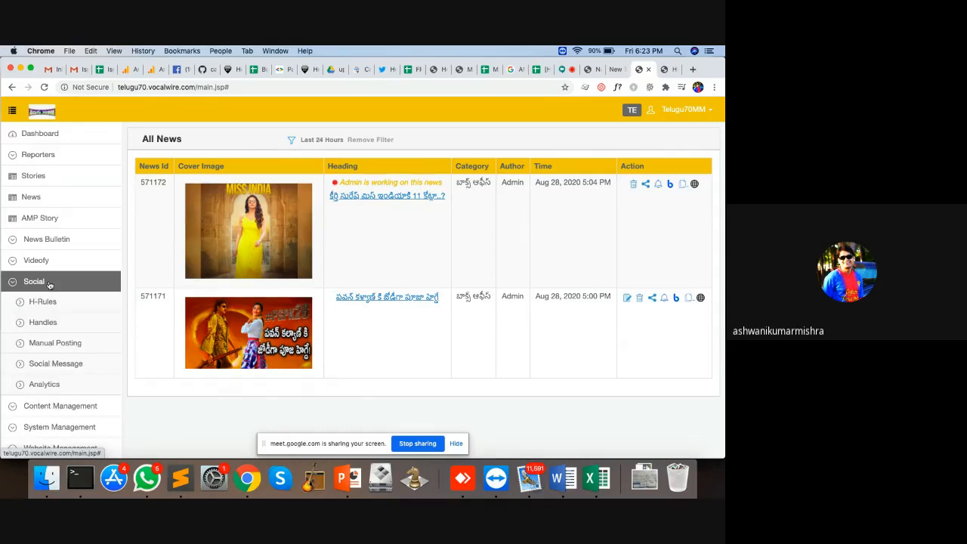
{"action": "left_click", "coordinate": [49, 283]}
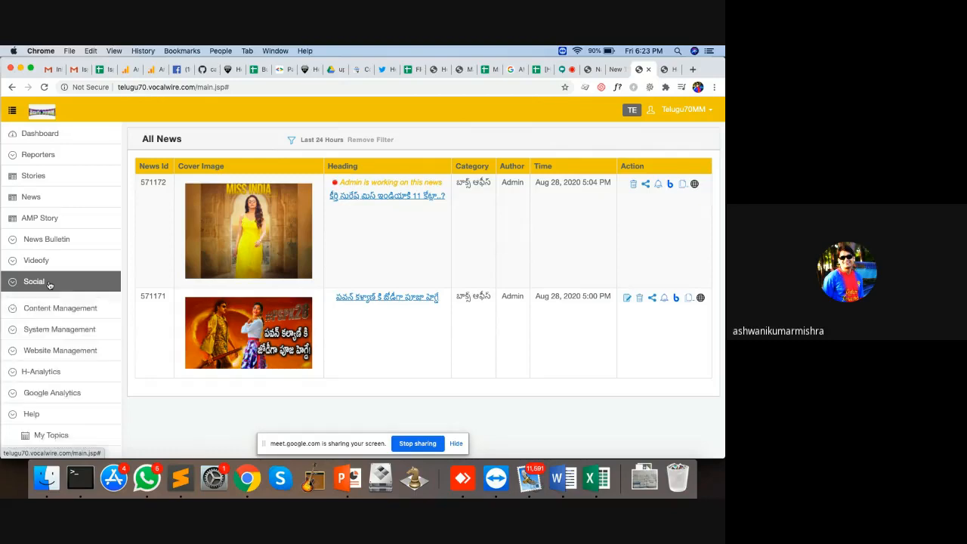
{"action": "left_click", "coordinate": [53, 347]}
{"action": "scroll", "coordinate": [52, 350], "scroll_direction": "down", "scroll_amount": 5}
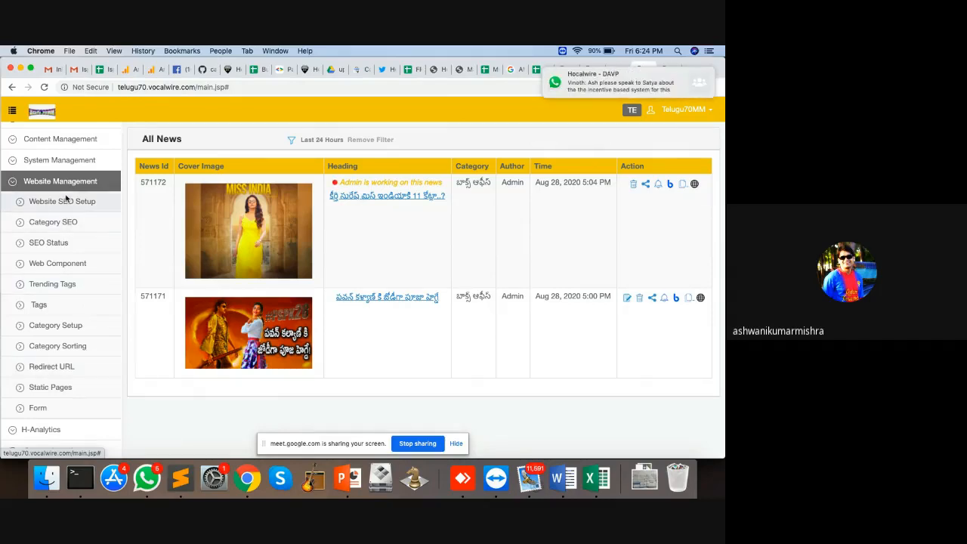
Step: Go to Website SEO Setup's SEO Status settings
{"action": "left_click", "coordinate": [66, 198]}
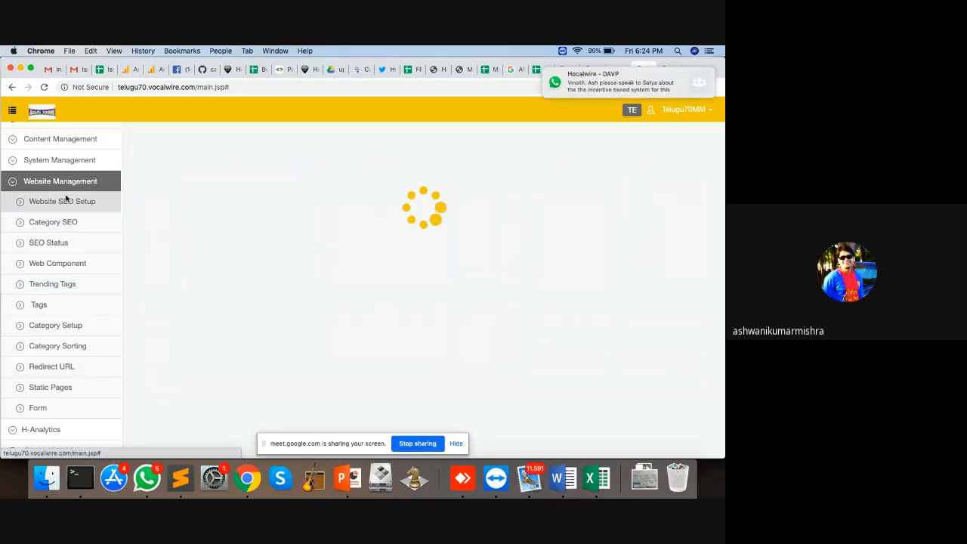
{"action": "left_click", "coordinate": [54, 242]}
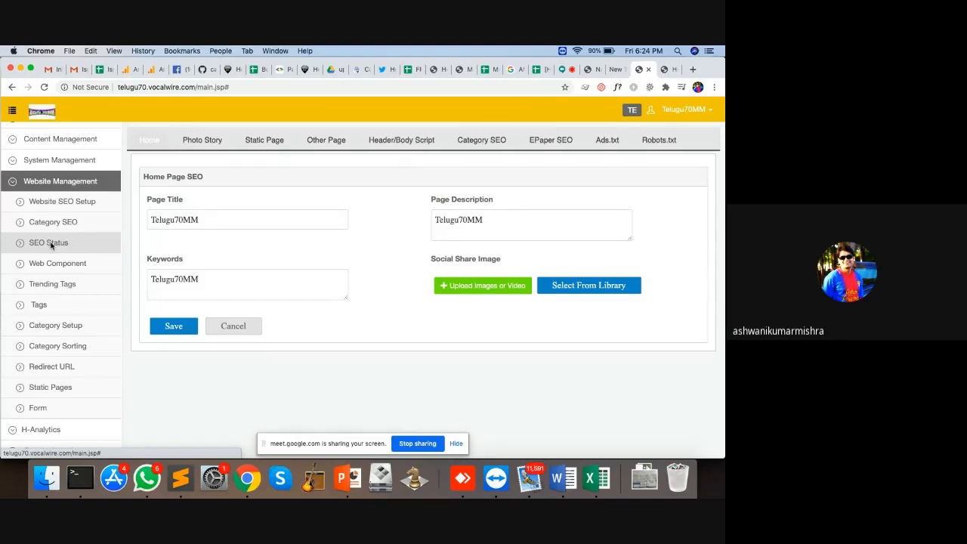
{"action": "left_click", "coordinate": [51, 246]}
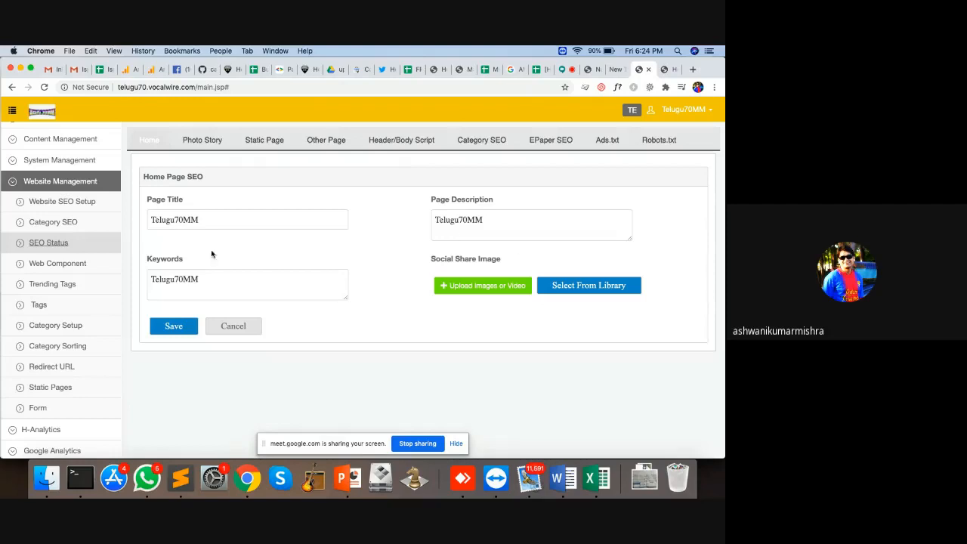
Step: Browse the Photo Story, Header/Body Script, Category SEO, EPaper SEO and Ads.txt tabs
{"action": "left_click", "coordinate": [204, 139]}
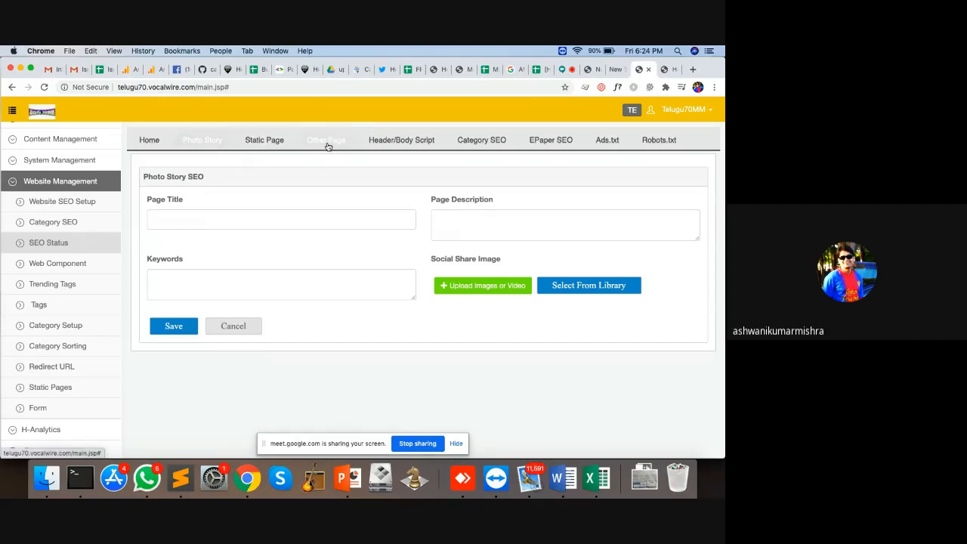
{"action": "left_click", "coordinate": [411, 141]}
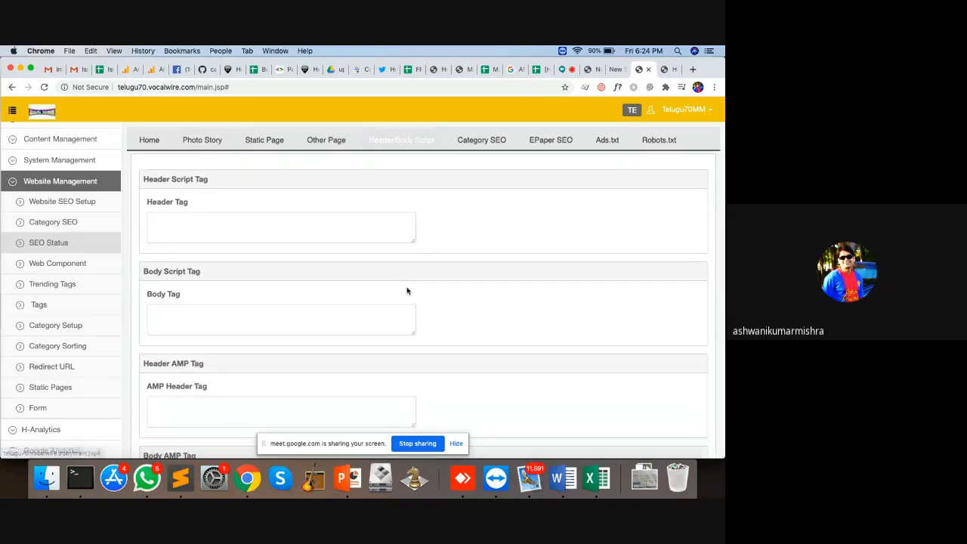
{"action": "left_click", "coordinate": [481, 141]}
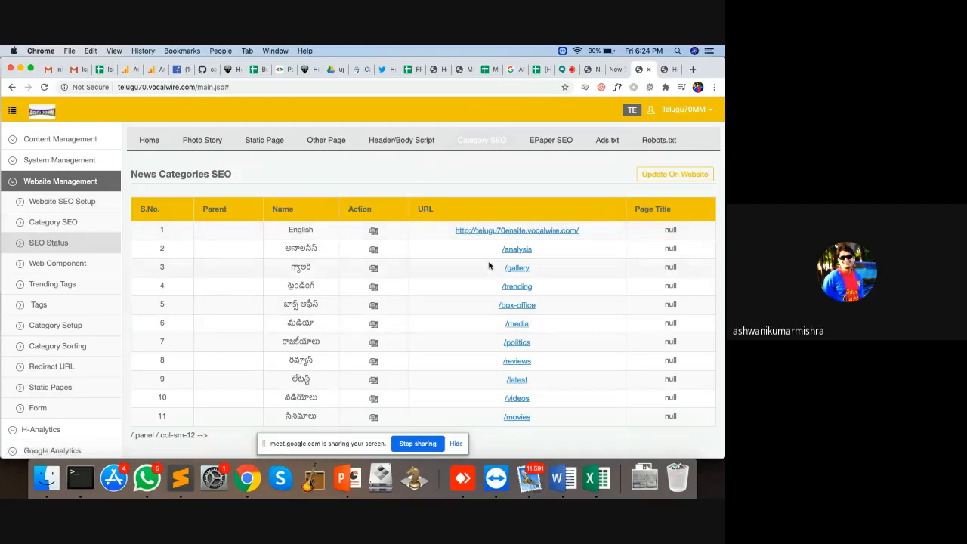
{"action": "left_click", "coordinate": [555, 140]}
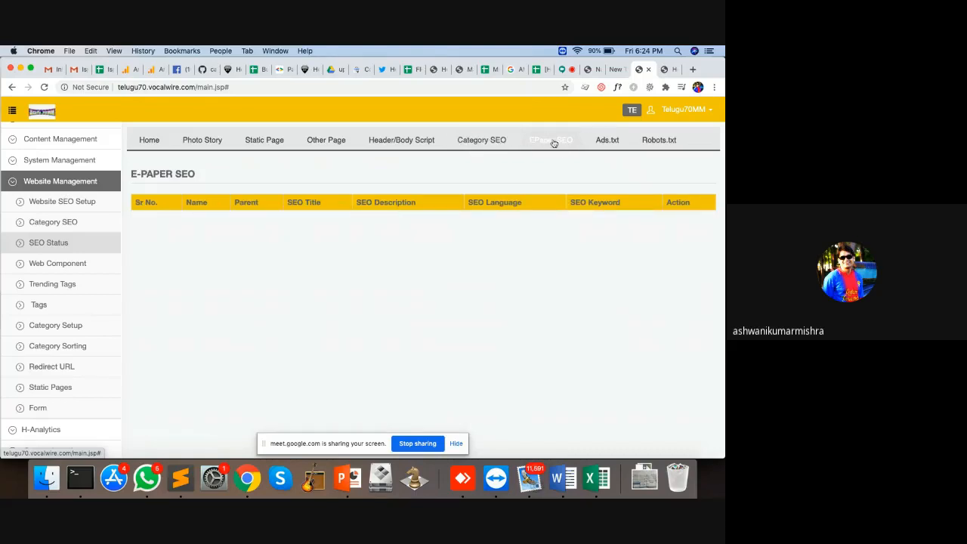
{"action": "left_click", "coordinate": [607, 142]}
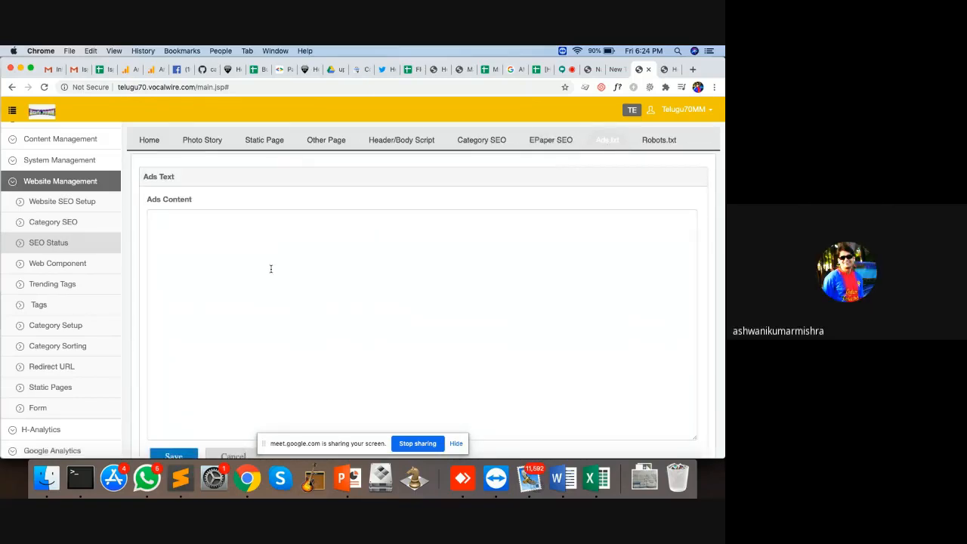
Step: Show the Robots.txt tab with its empty Robots Content box
{"action": "left_click", "coordinate": [666, 139]}
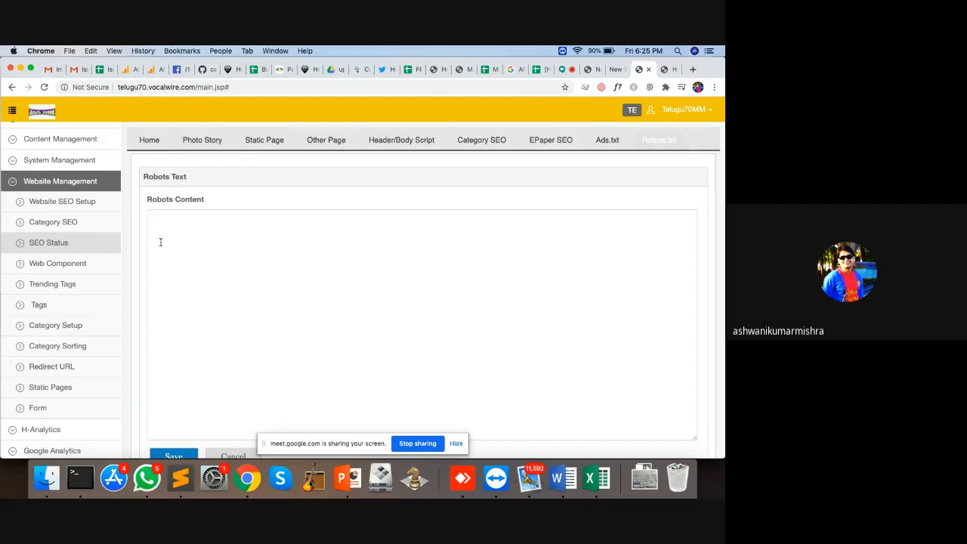
Step: Scan the Tags list, highlighting the keerthi and keerthy spellings in tag names
{"action": "left_click", "coordinate": [60, 304]}
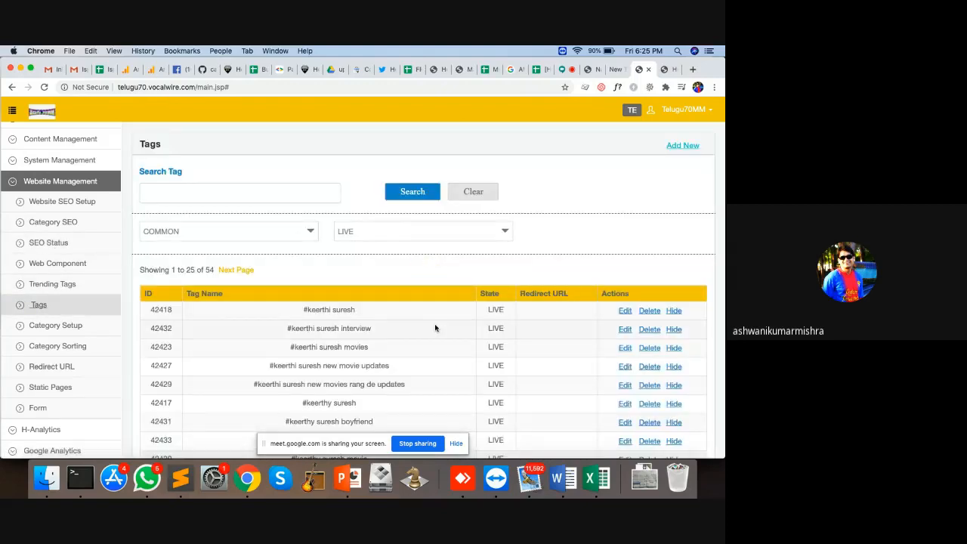
{"action": "scroll", "coordinate": [436, 328], "scroll_direction": "down", "scroll_amount": 3}
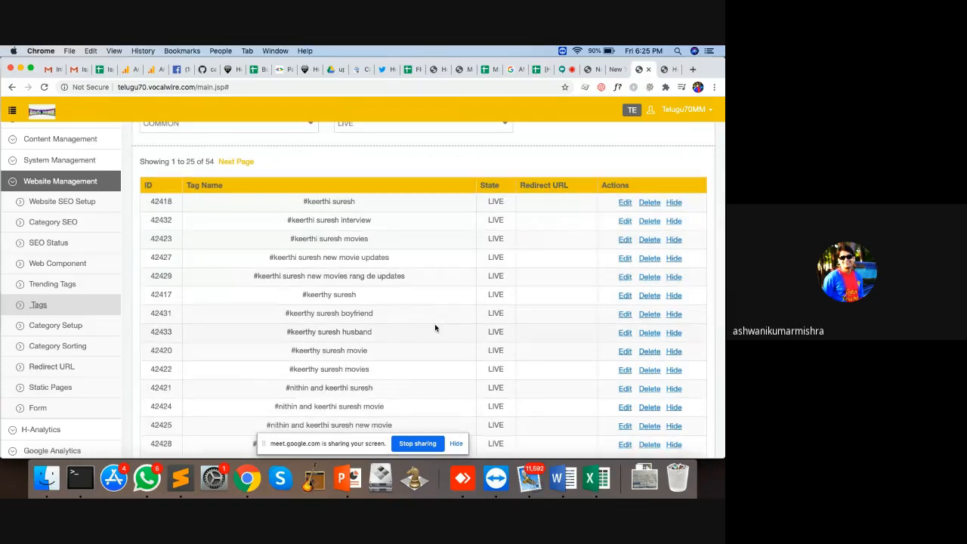
{"action": "scroll", "coordinate": [435, 327], "scroll_direction": "down", "scroll_amount": 2}
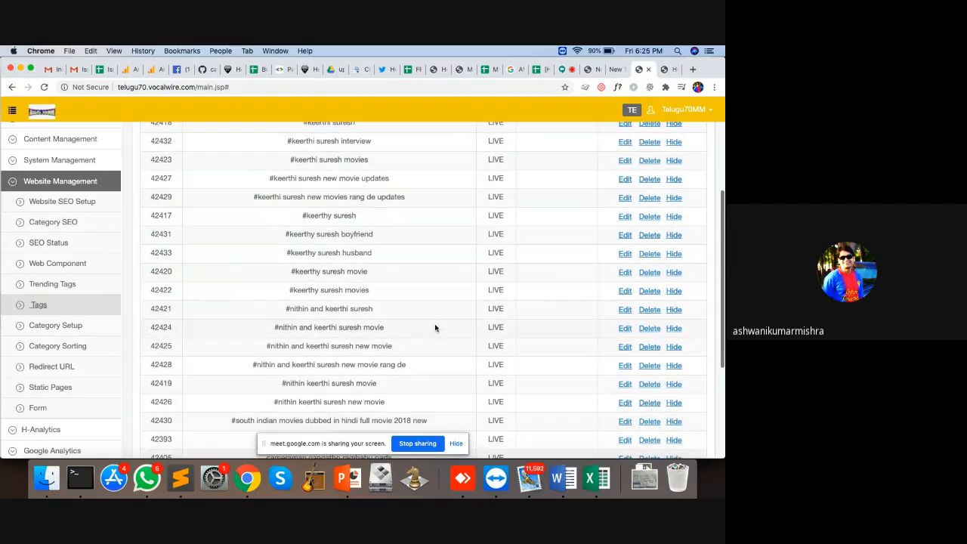
{"action": "scroll", "coordinate": [378, 222], "scroll_direction": "up", "scroll_amount": 2}
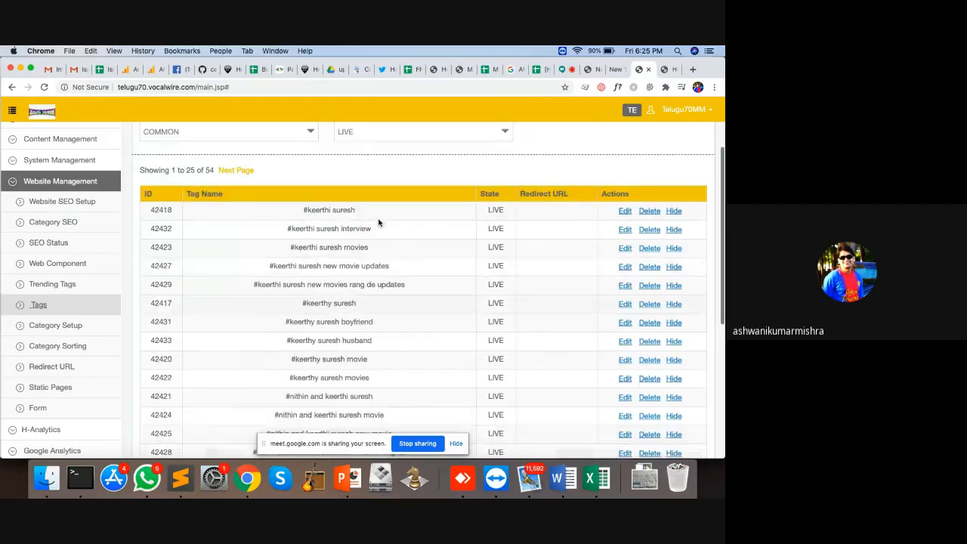
{"action": "double_click", "coordinate": [320, 212]}
{"action": "double_click", "coordinate": [322, 305]}
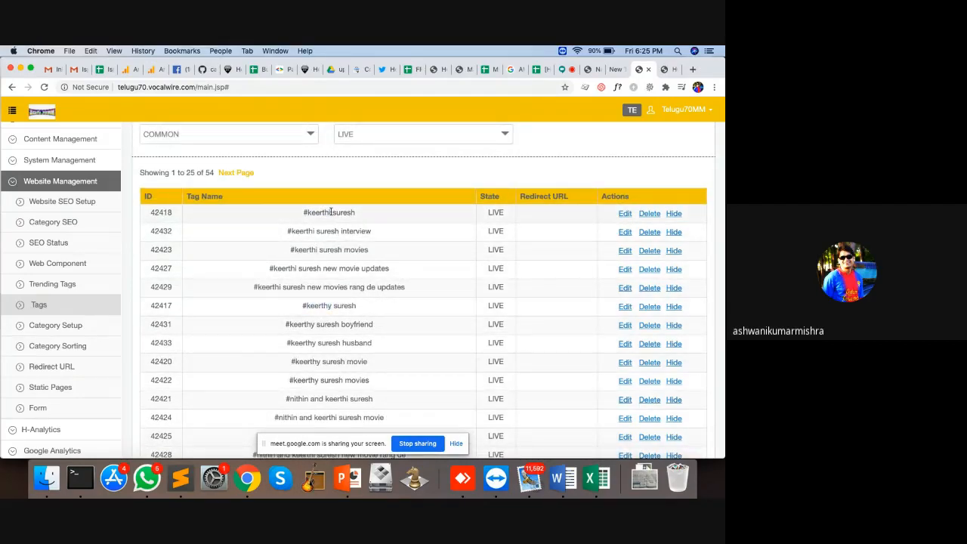
{"action": "left_click", "coordinate": [331, 303]}
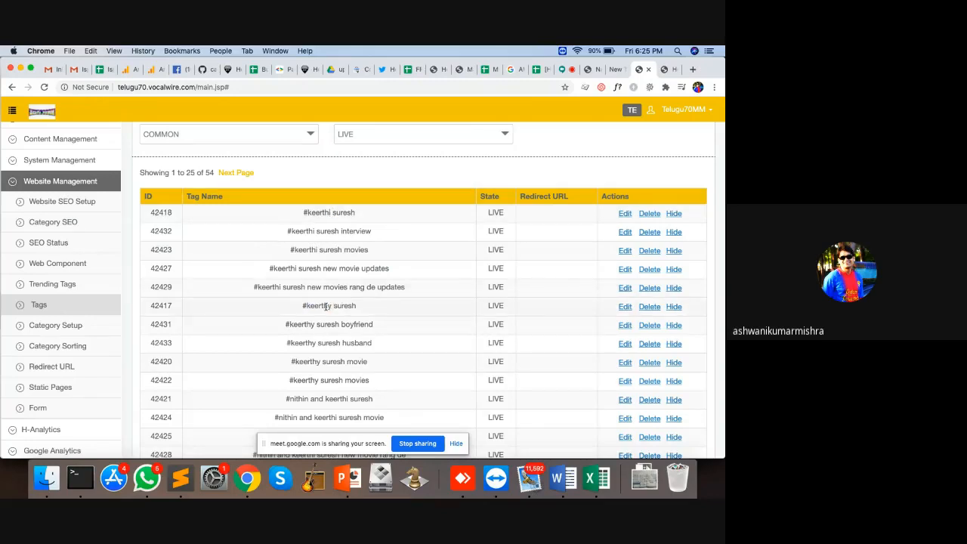
{"action": "left_click_drag", "start_coordinate": [327, 305], "coordinate": [337, 308]}
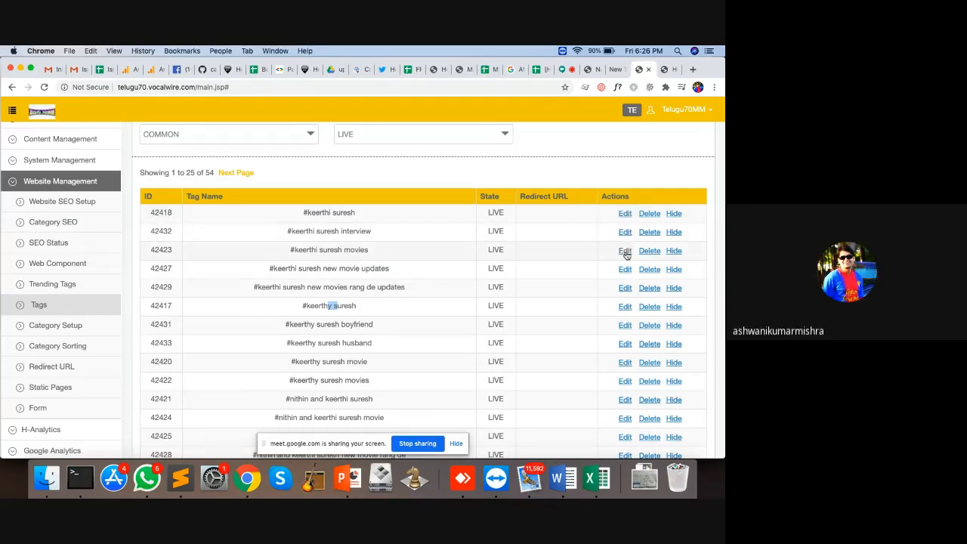
Step: Inspect the #keerthi suresh movies tag details and cancel without saving
{"action": "left_click", "coordinate": [625, 250]}
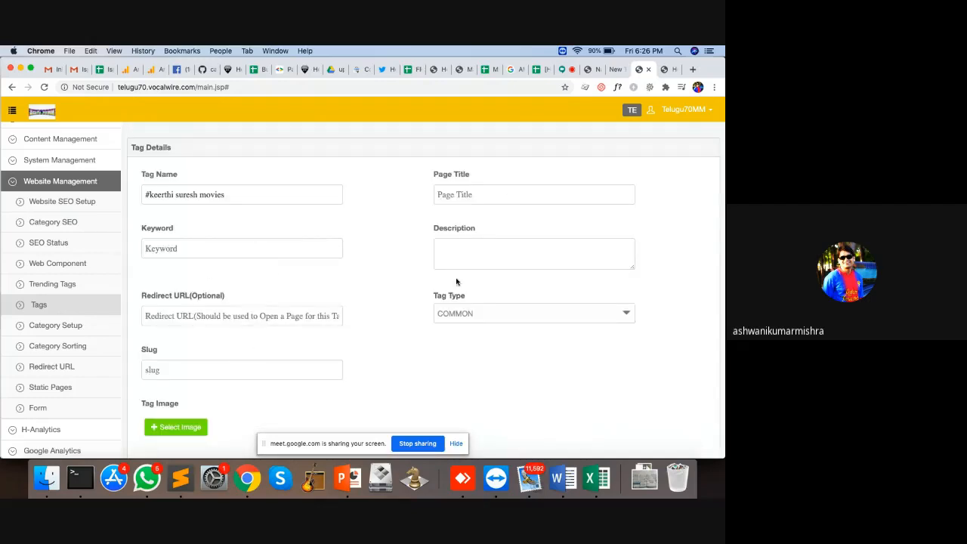
{"action": "scroll", "coordinate": [242, 333], "scroll_direction": "down", "scroll_amount": 1}
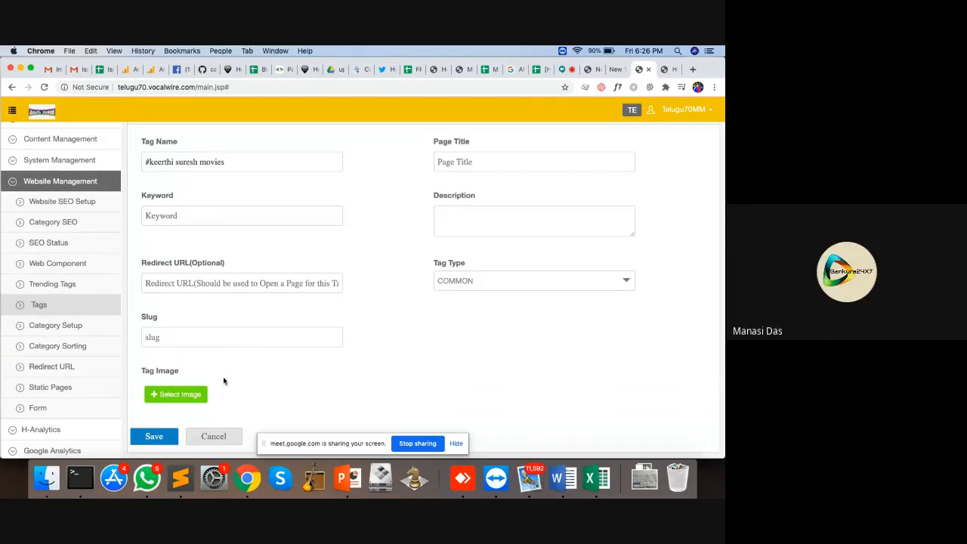
{"action": "left_click", "coordinate": [213, 436]}
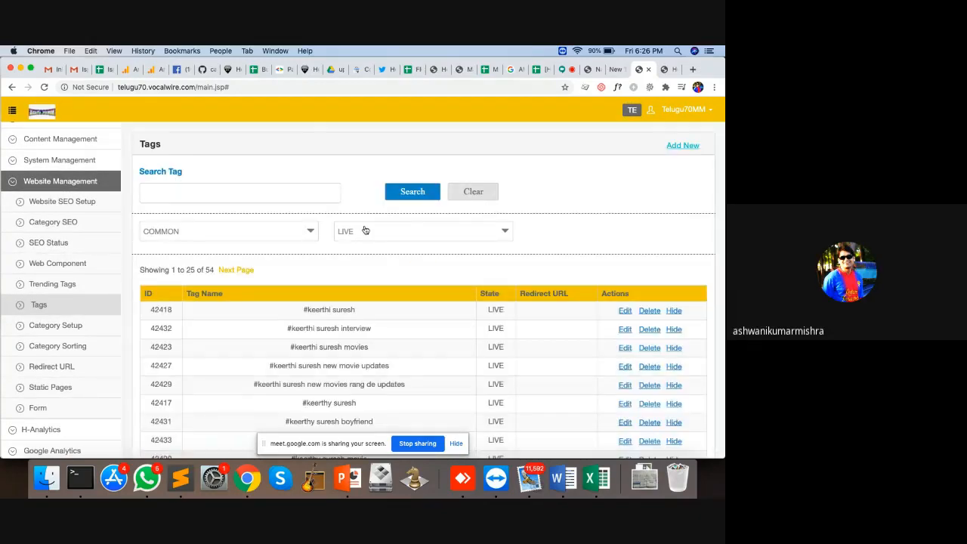
Step: Search the tags for 'modi', which returns no results
{"action": "left_click", "coordinate": [281, 192]}
{"action": "type", "text": "modi"}
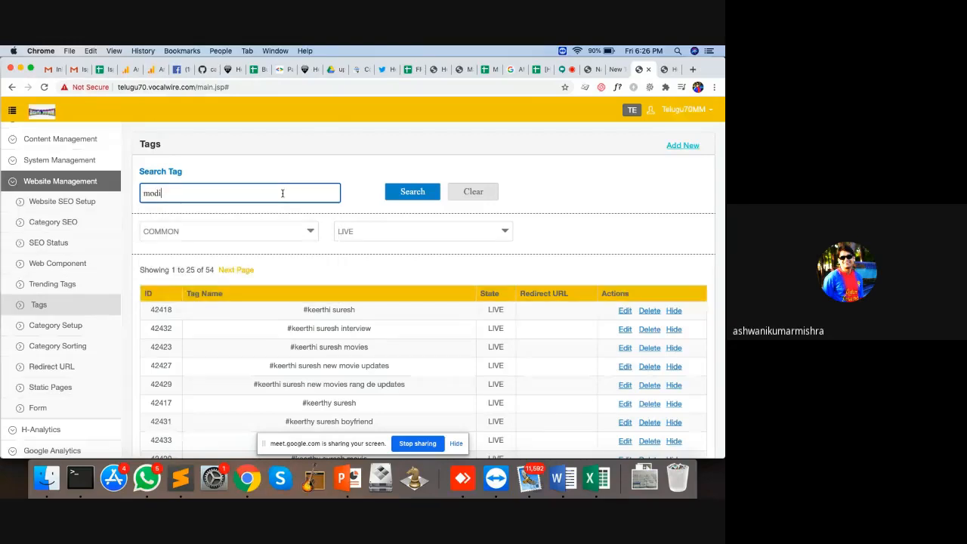
{"action": "left_click", "coordinate": [424, 188]}
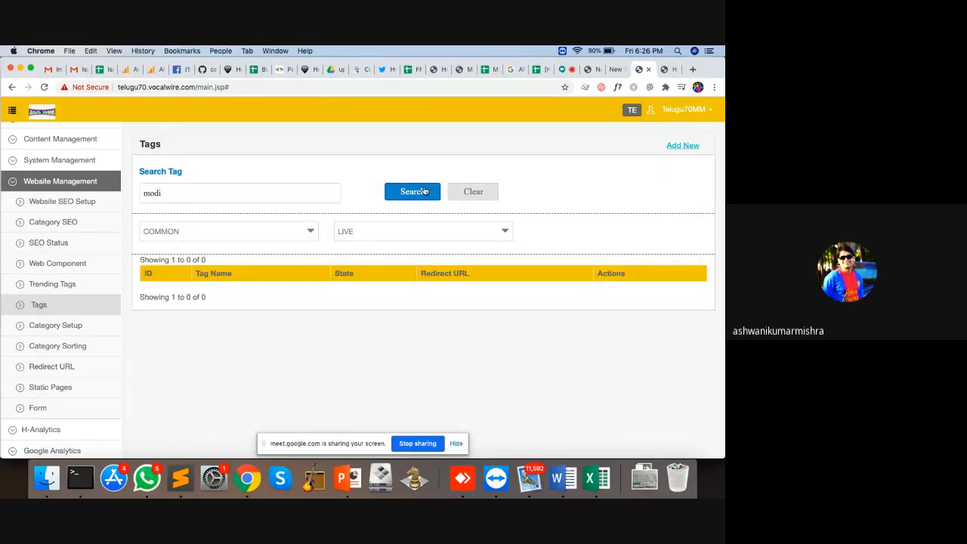
Step: Clear 'modi' and a partly typed term from the Search Tag field
{"action": "right_click", "coordinate": [177, 191]}
{"action": "key", "text": "Escape"}
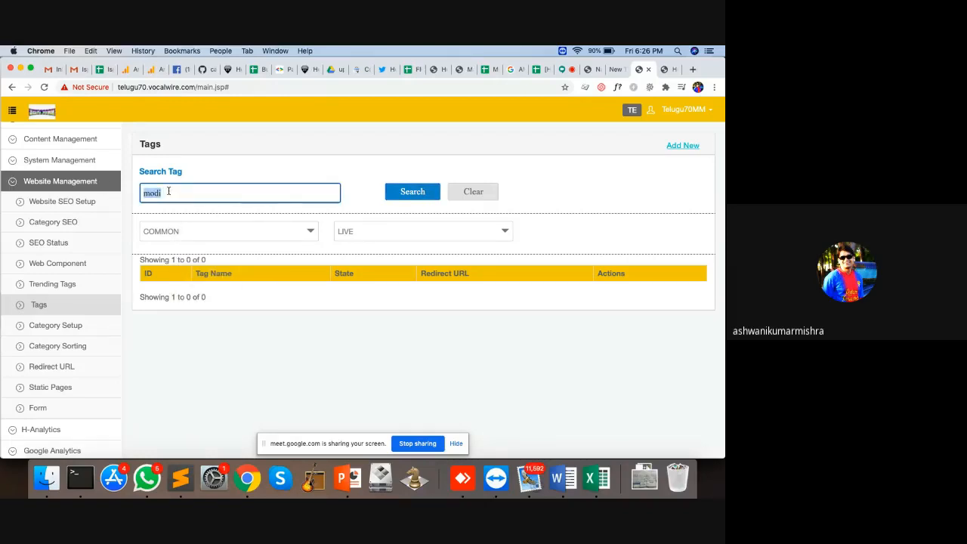
{"action": "left_click", "coordinate": [168, 191]}
{"action": "key", "text": "BackSpace"}
{"action": "key", "text": "BackSpace"}
{"action": "key", "text": "BackSpace"}
{"action": "key", "text": "BackSpace"}
{"action": "type", "text": "mo"}
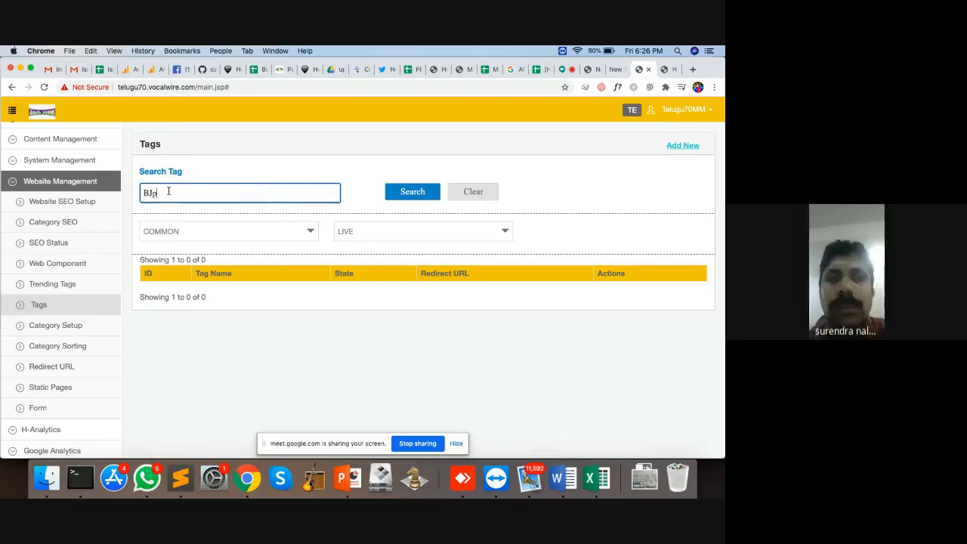
{"action": "key", "text": "BackSpace"}
{"action": "key", "text": "BackSpace"}
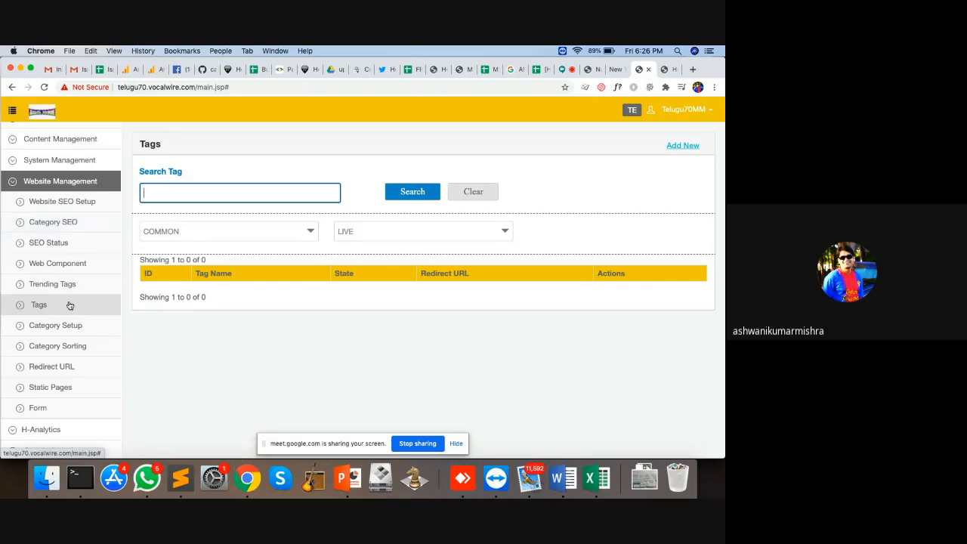
Step: Open Website Category Setup, then paste the site's domain into a new browser tab
{"action": "left_click", "coordinate": [66, 326]}
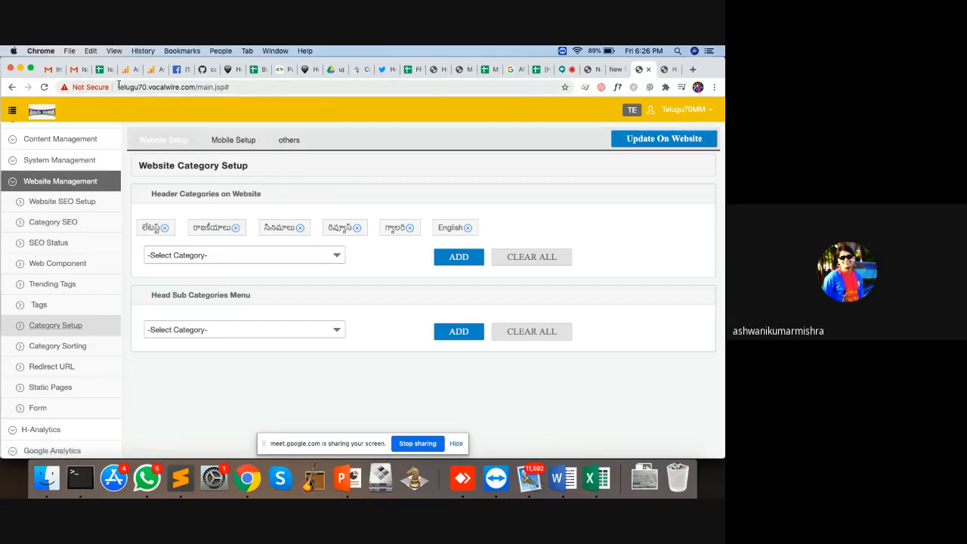
{"action": "left_click_drag", "start_coordinate": [118, 86], "coordinate": [195, 87]}
{"action": "key", "text": "super+c"}
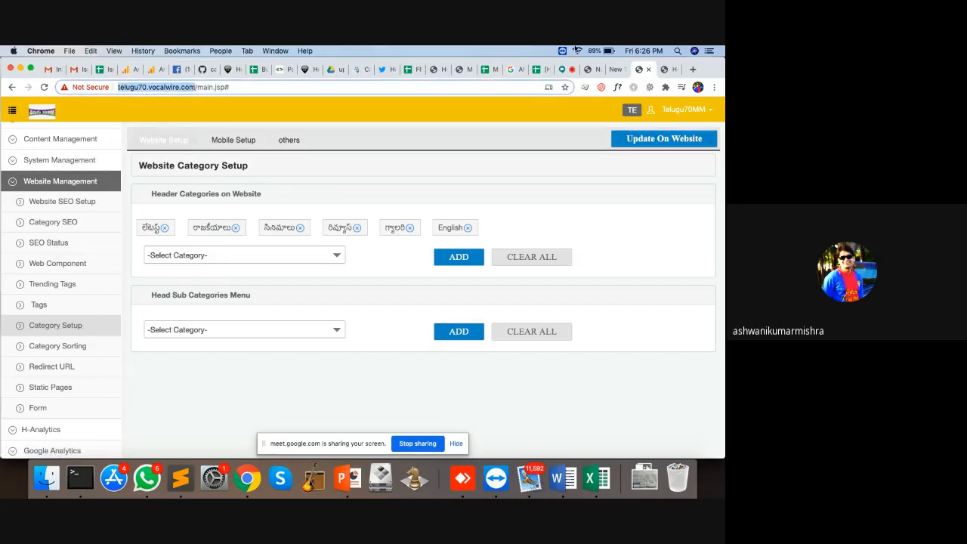
{"action": "key", "text": "super+t"}
{"action": "key", "text": "super+v"}
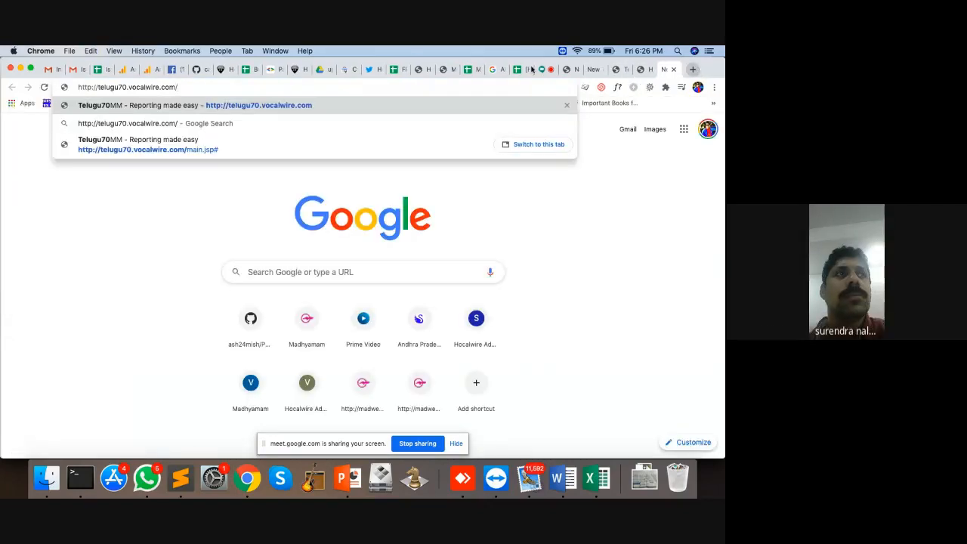
Step: Load the telugu70site.vocalwire.com live website
{"action": "key", "text": "Left"}
{"action": "key", "text": "Left"}
{"action": "key", "text": "Left"}
{"action": "key", "text": "Left"}
{"action": "key", "text": "Left"}
{"action": "key", "text": "Left"}
{"action": "key", "text": "Left"}
{"action": "key", "text": "Left"}
{"action": "key", "text": "Left"}
{"action": "key", "text": "Left"}
{"action": "key", "text": "Left"}
{"action": "key", "text": "Left"}
{"action": "key", "text": "Left"}
{"action": "key", "text": "Left"}
{"action": "key", "text": "Left"}
{"action": "type", "text": "si"}
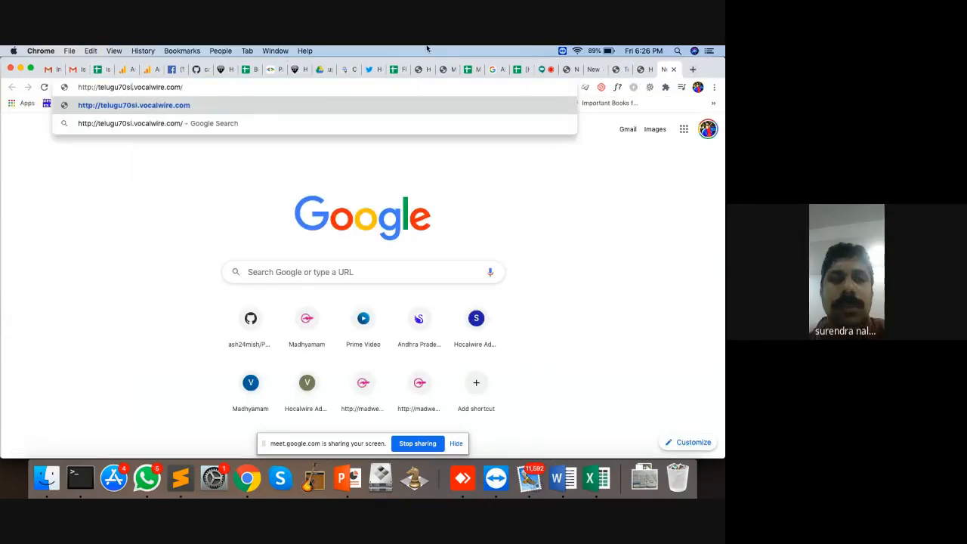
{"action": "type", "text": "te"}
{"action": "key", "text": "Return"}
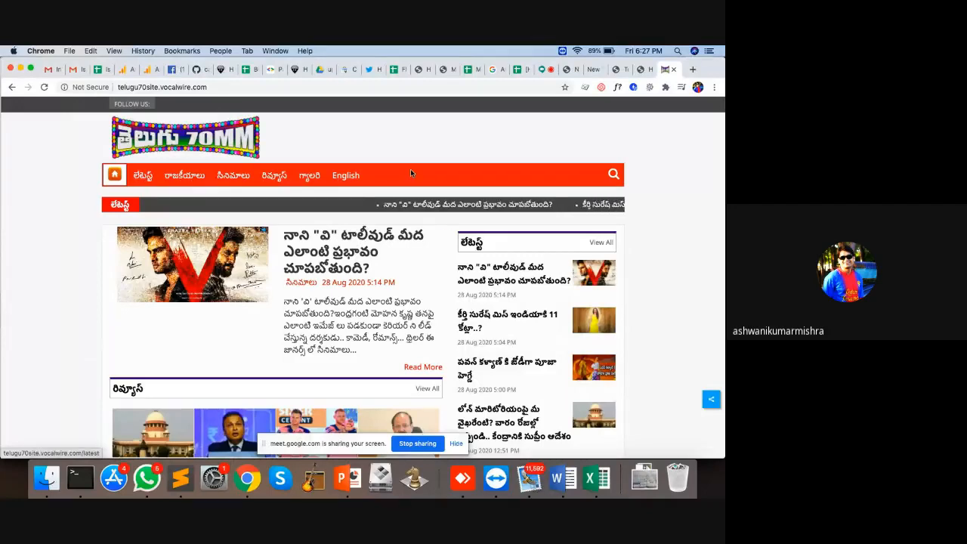
Step: Add the రివ్యూస్ category to the website's header categories
{"action": "left_click", "coordinate": [640, 69]}
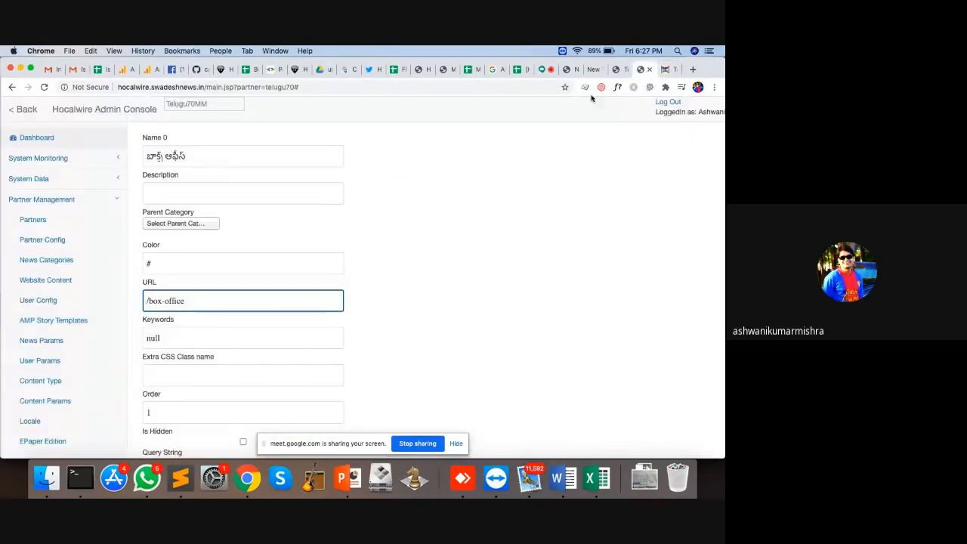
{"action": "left_click", "coordinate": [617, 68]}
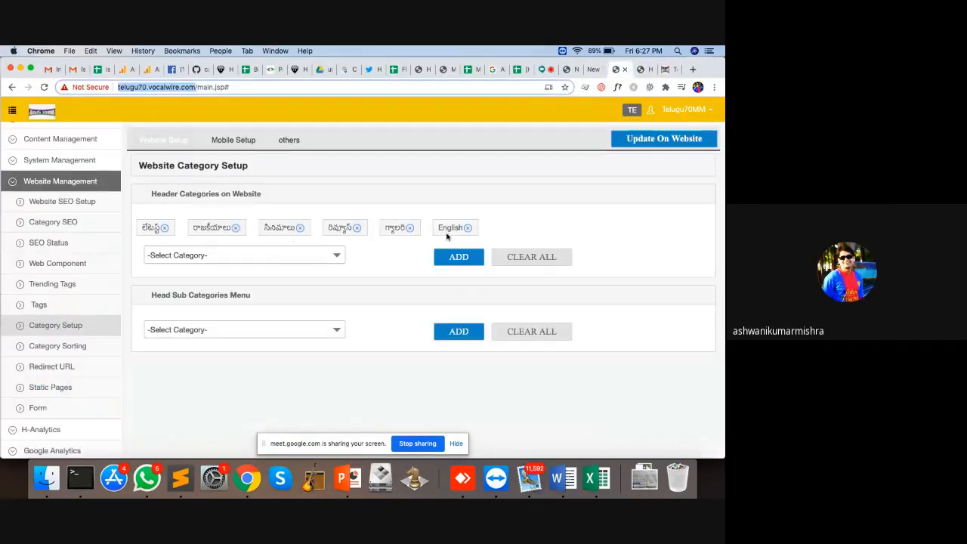
{"action": "left_click", "coordinate": [239, 261]}
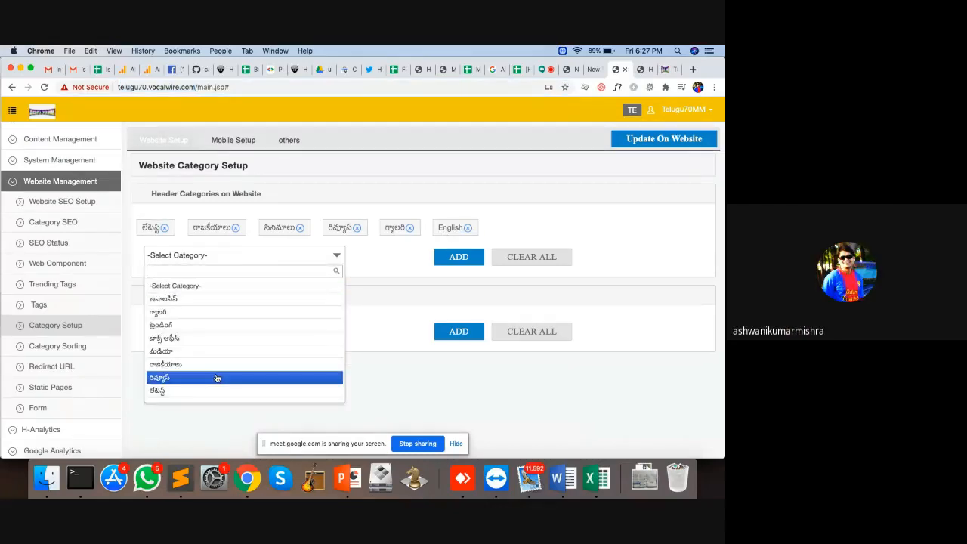
{"action": "left_click", "coordinate": [216, 378]}
{"action": "left_click", "coordinate": [459, 257]}
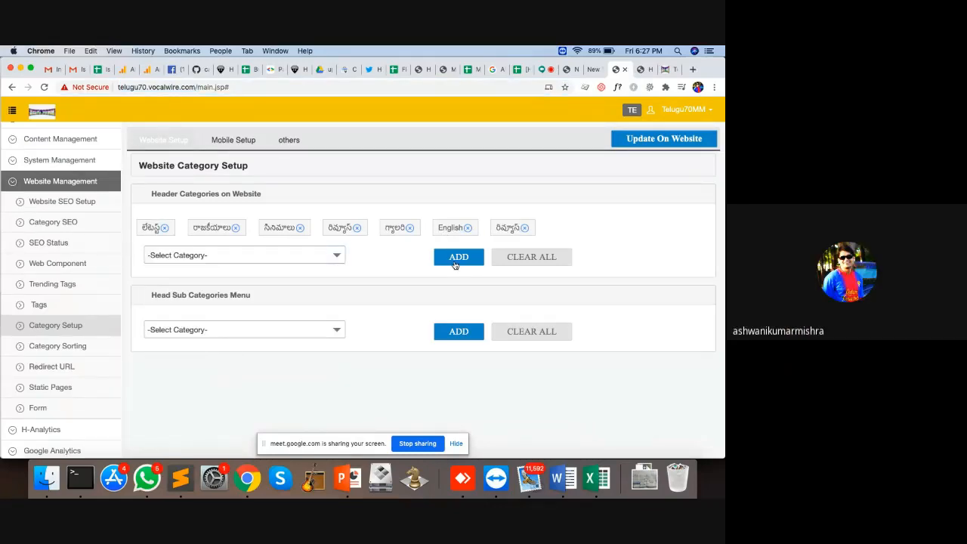
Step: Reload the live site to check, close the extra tabs, and remove the రివ్యూస్ header chip
{"action": "left_click", "coordinate": [667, 70]}
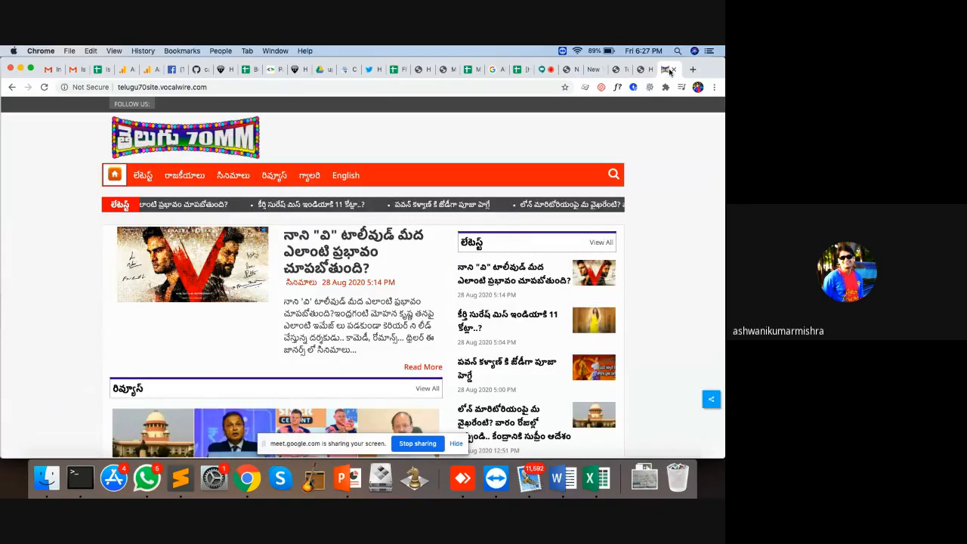
{"action": "key", "text": "super+r"}
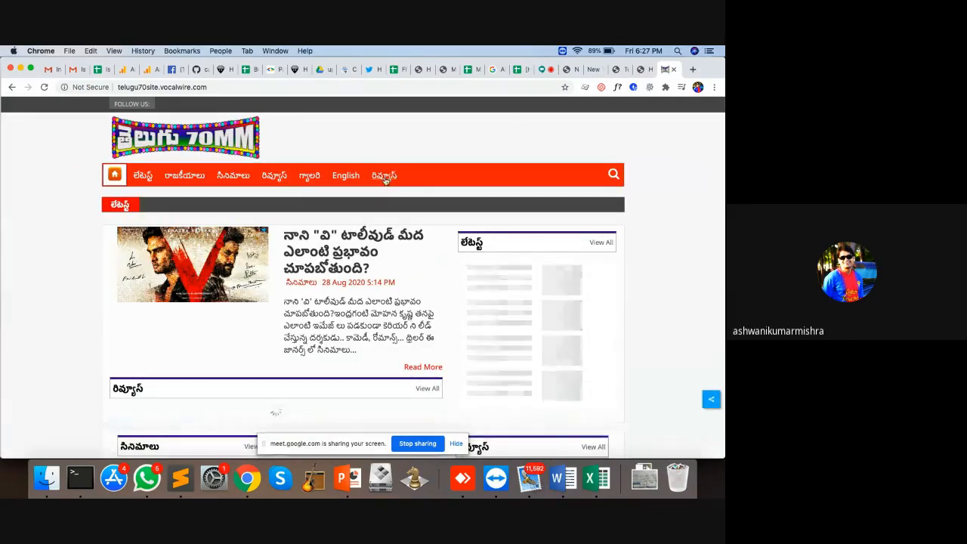
{"action": "left_click", "coordinate": [647, 70]}
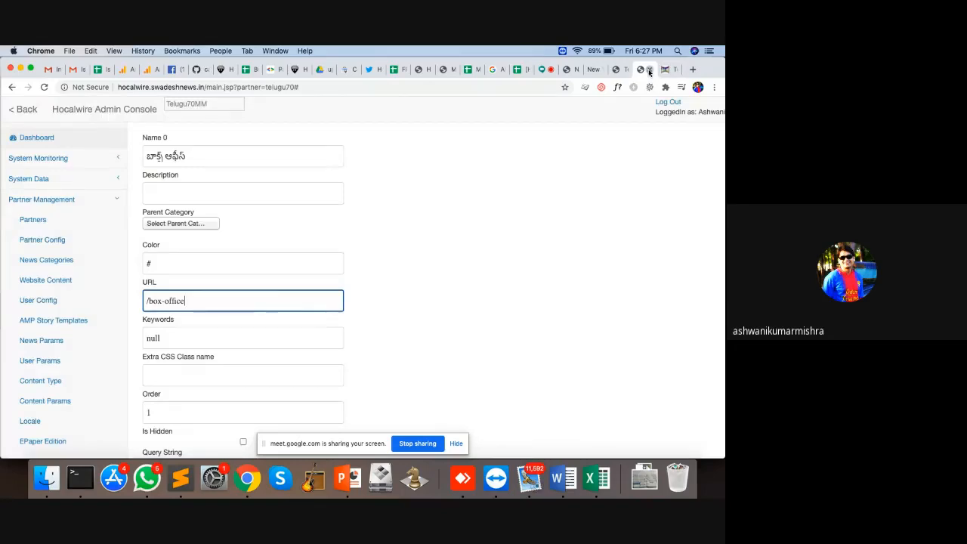
{"action": "left_click", "coordinate": [648, 70]}
{"action": "left_click", "coordinate": [648, 70]}
{"action": "left_click", "coordinate": [527, 229]}
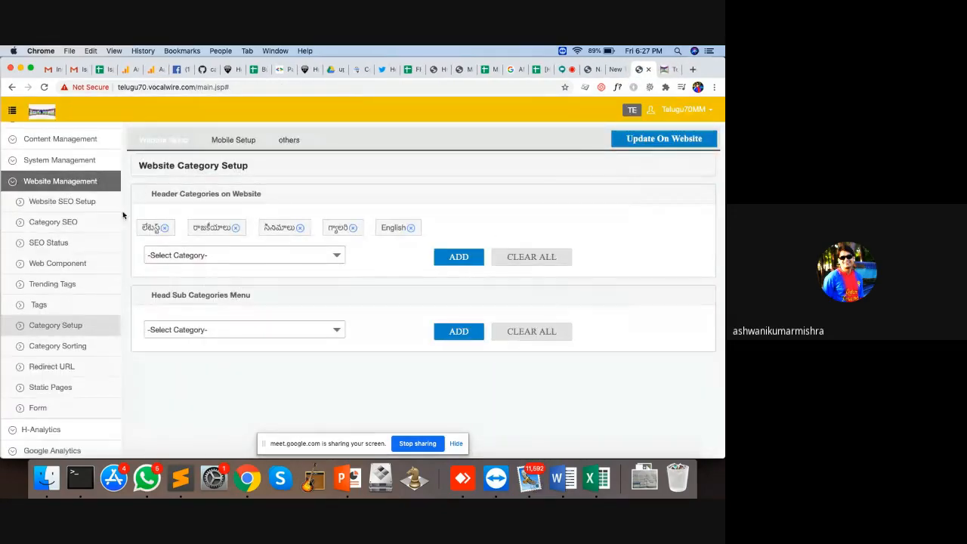
Step: View the empty Redirect URL table, then the empty Static Pages list
{"action": "left_click", "coordinate": [69, 367]}
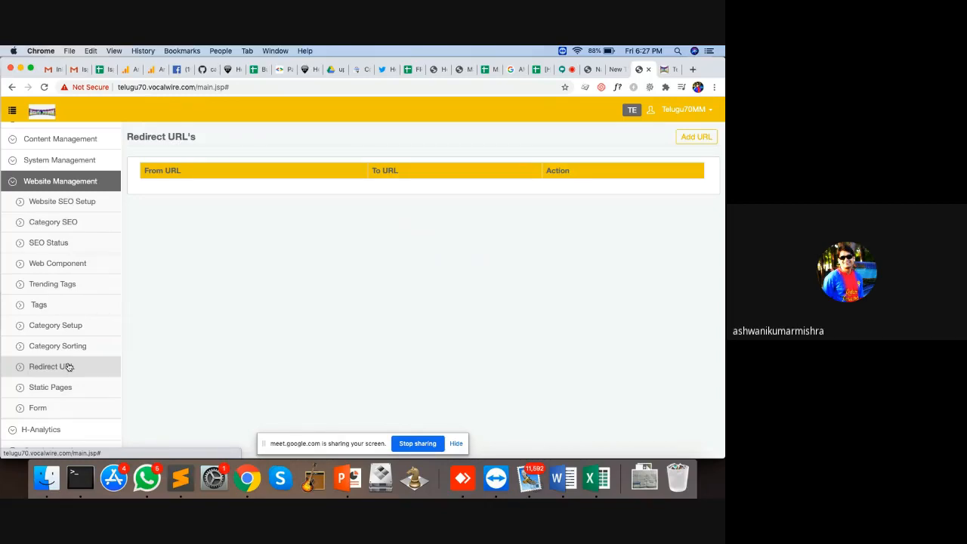
{"action": "left_click", "coordinate": [64, 396]}
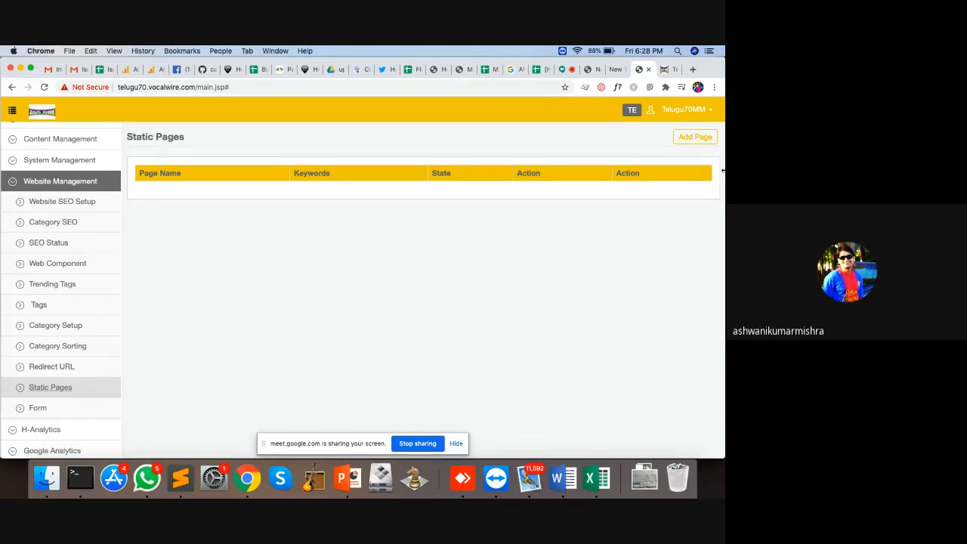
Step: Add a static page with Url /test-page and Page Name 'Test Page'
{"action": "left_click", "coordinate": [694, 139]}
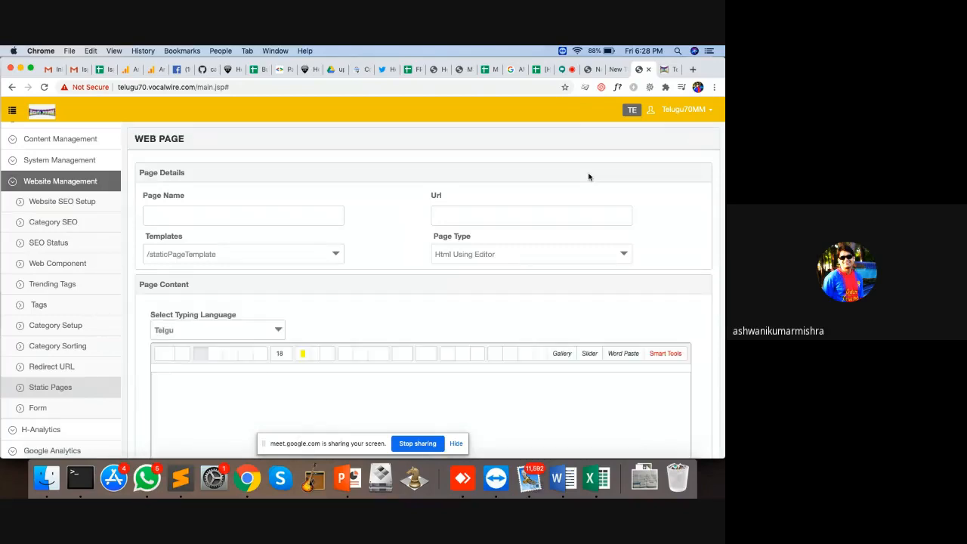
{"action": "scroll", "coordinate": [386, 199], "scroll_direction": "down", "scroll_amount": 2}
{"action": "scroll", "coordinate": [385, 198], "scroll_direction": "up", "scroll_amount": 2}
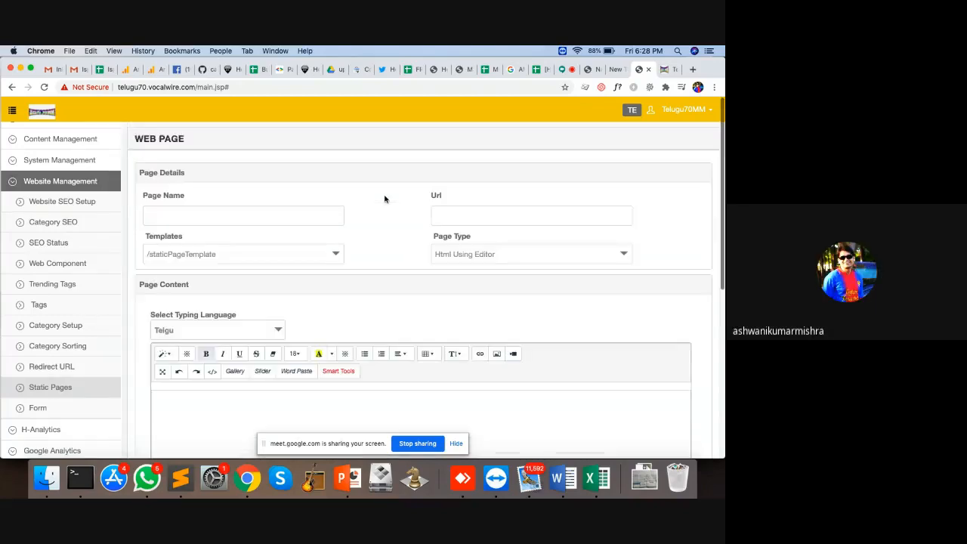
{"action": "left_click", "coordinate": [454, 213]}
{"action": "type", "text": "/test-page"}
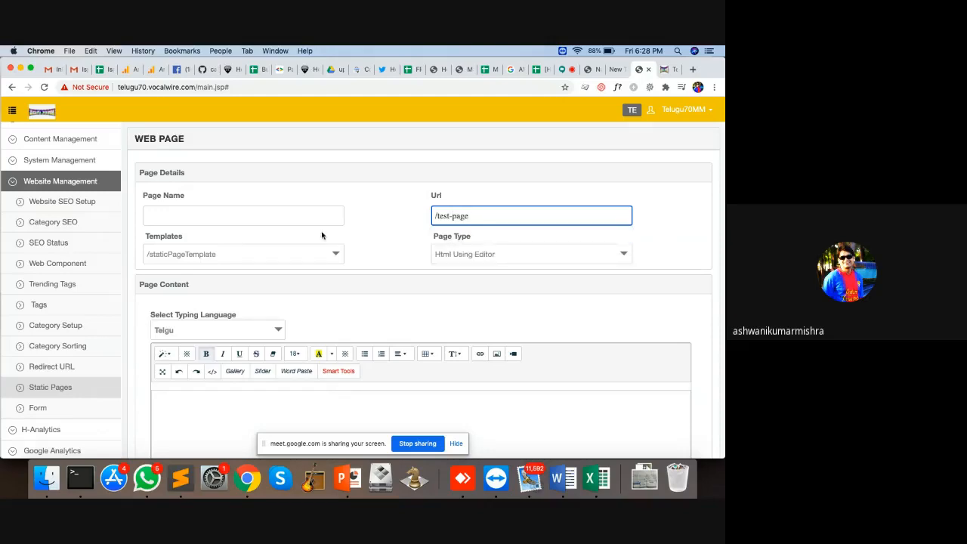
{"action": "left_click", "coordinate": [243, 218]}
{"action": "type", "text": "Test Page"}
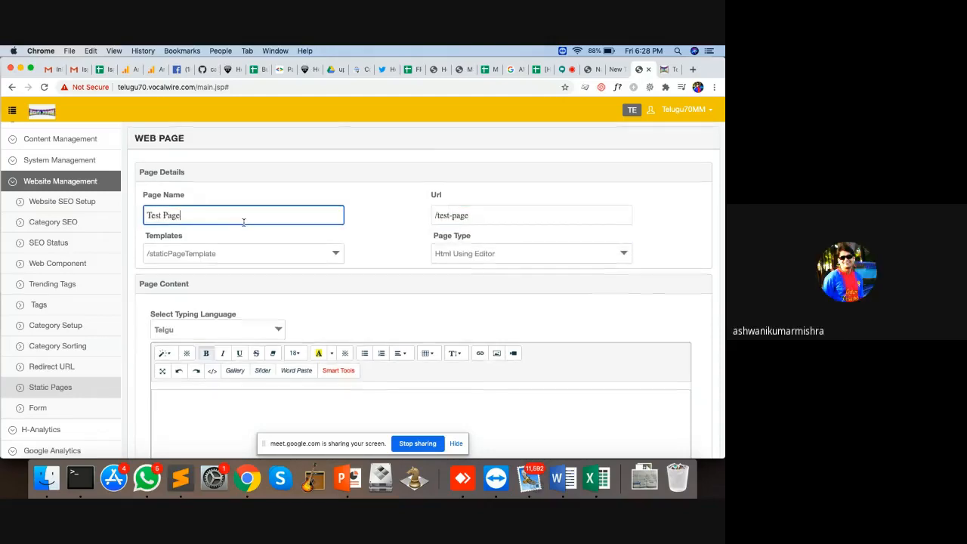
Step: Keep the /staticPageTemplate template and enter the Telugu test-page greeting as the body
{"action": "scroll", "coordinate": [243, 222], "scroll_direction": "down", "scroll_amount": 3}
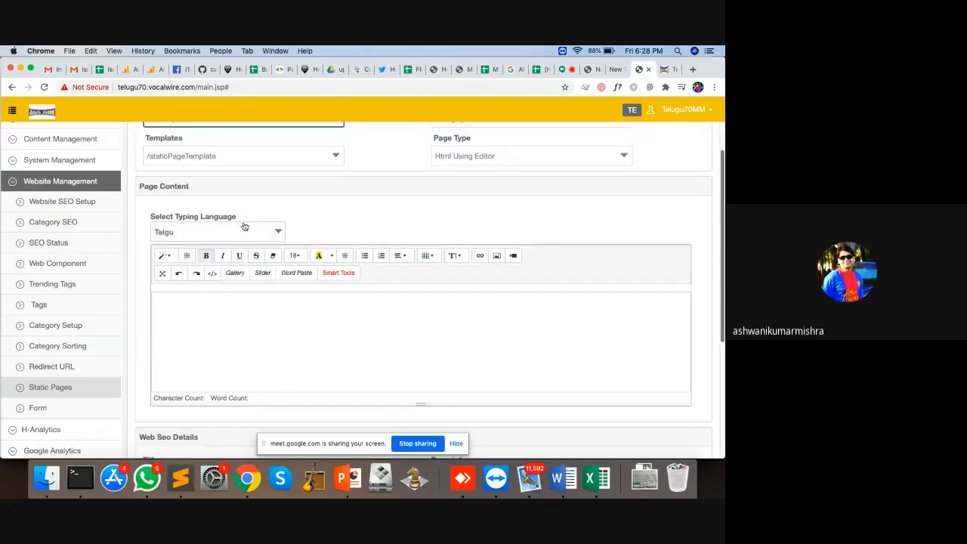
{"action": "left_click", "coordinate": [237, 156]}
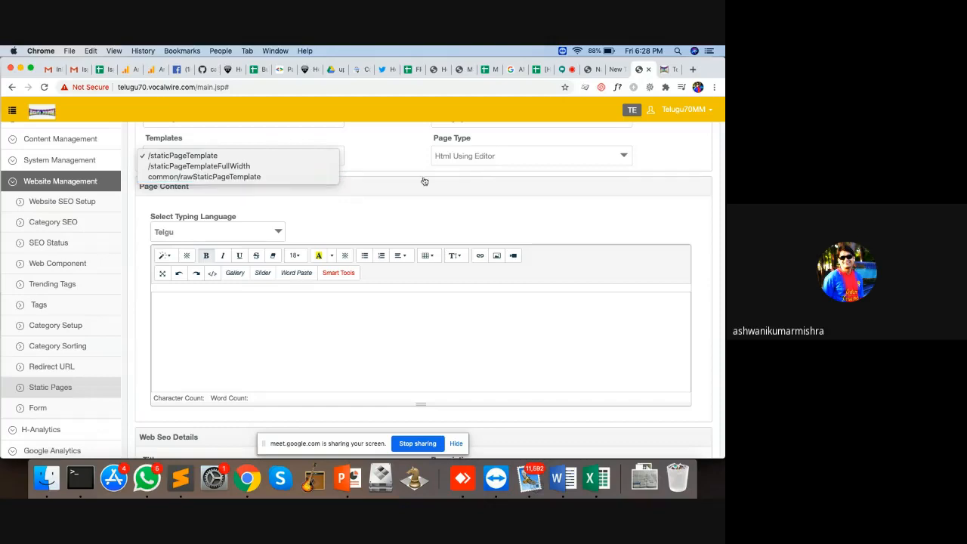
{"action": "left_click", "coordinate": [262, 320]}
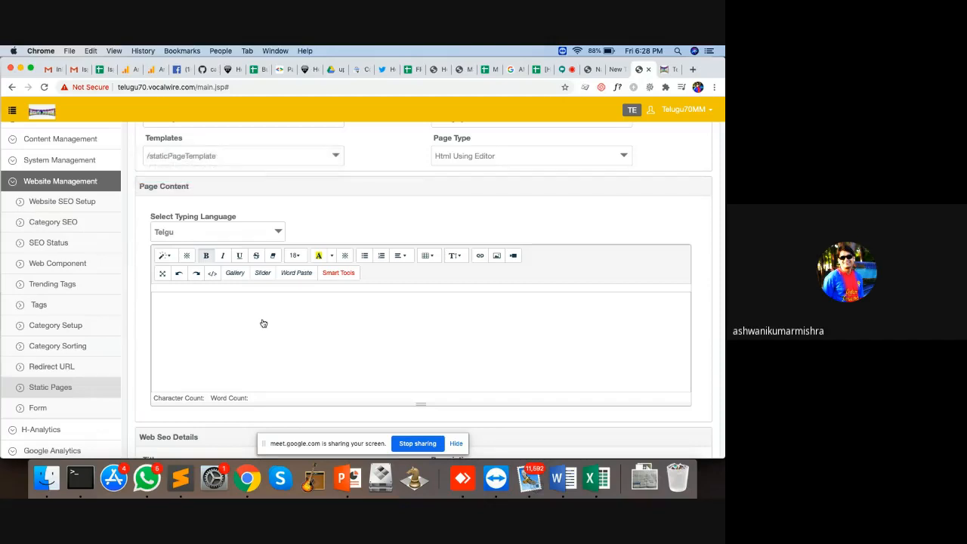
{"action": "type", "text": "Hello evaro On"}
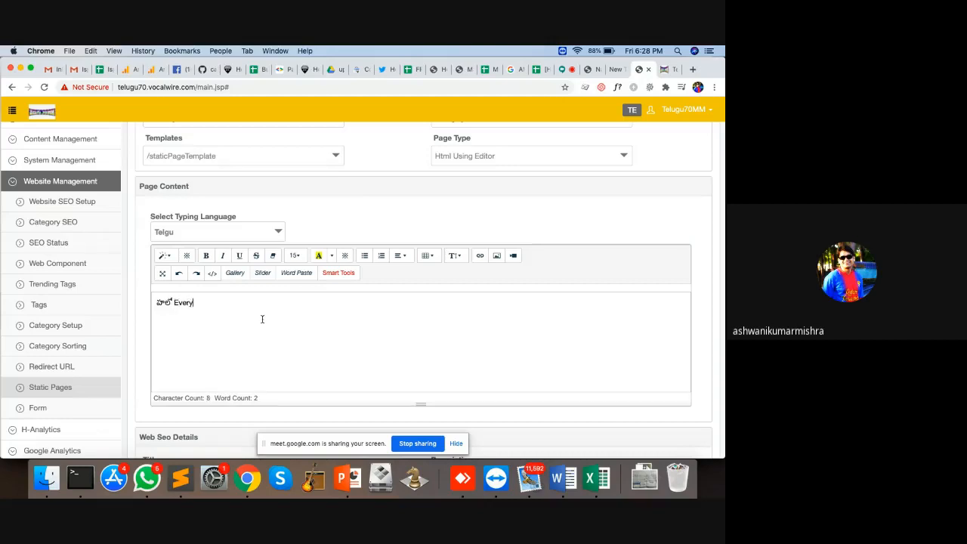
{"action": "type", "text": "e - ris is test page"}
{"action": "scroll", "coordinate": [287, 340], "scroll_direction": "down", "scroll_amount": 5}
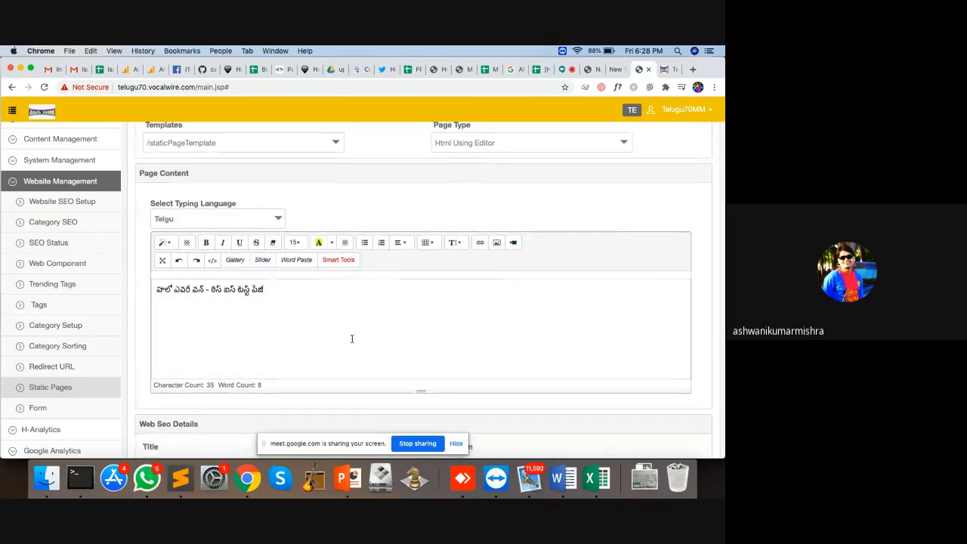
Step: Save Test Page as LIVE and view it at telugu70site.vocalwire.com/test-page
{"action": "left_click", "coordinate": [169, 422]}
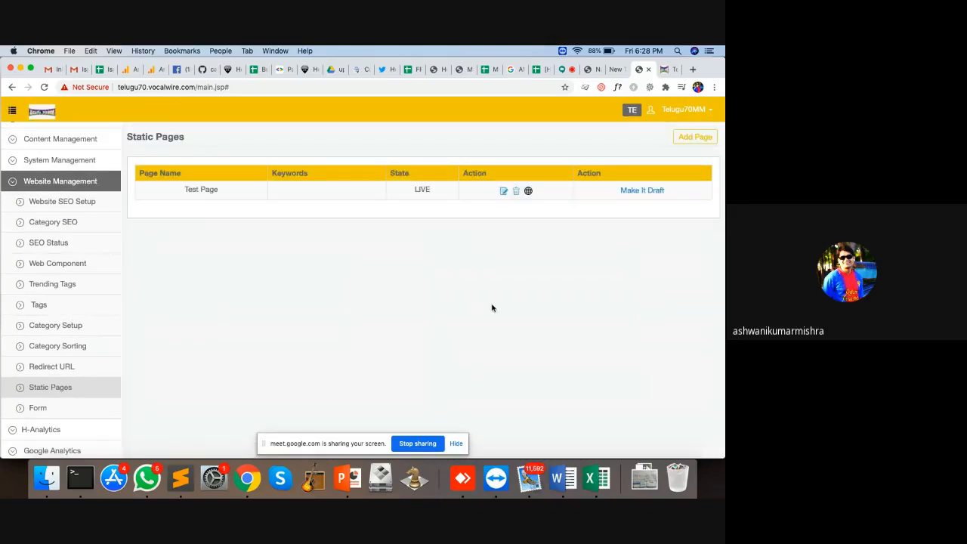
{"action": "left_click", "coordinate": [528, 191]}
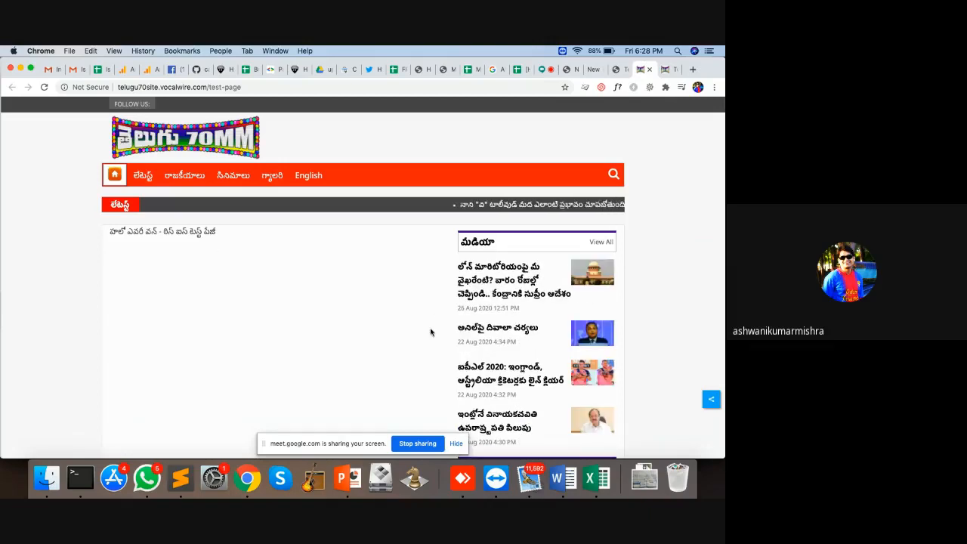
Step: Close the live Test Page tab to return to the Static Pages list
{"action": "left_click", "coordinate": [651, 70]}
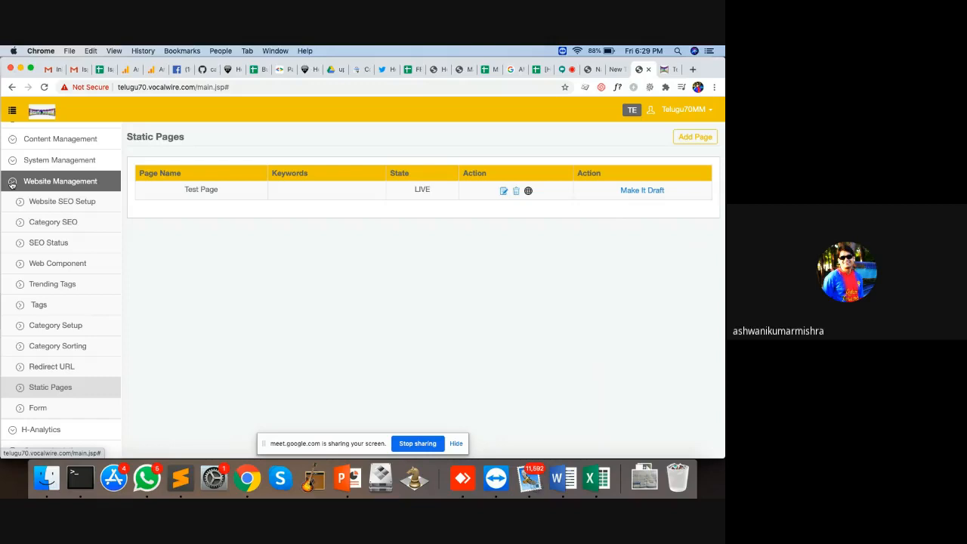
Step: Open News Categories under System Management and fix the box-office category URL by removing stray characters
{"action": "left_click", "coordinate": [12, 184]}
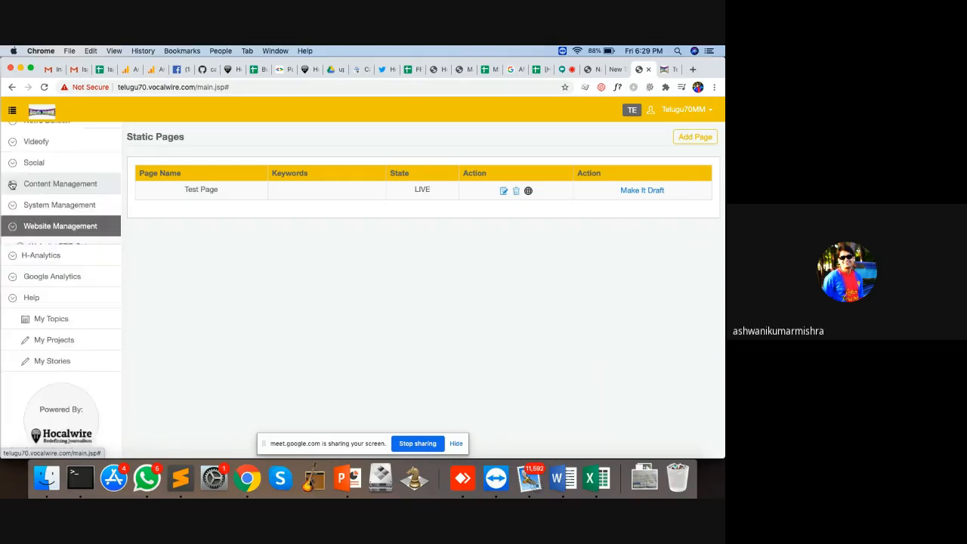
{"action": "left_click", "coordinate": [62, 214]}
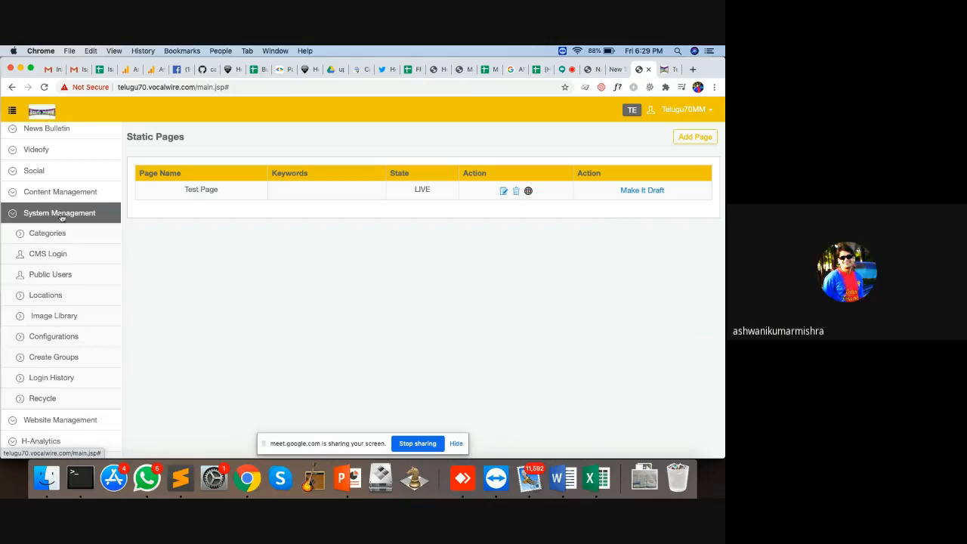
{"action": "left_click", "coordinate": [62, 234]}
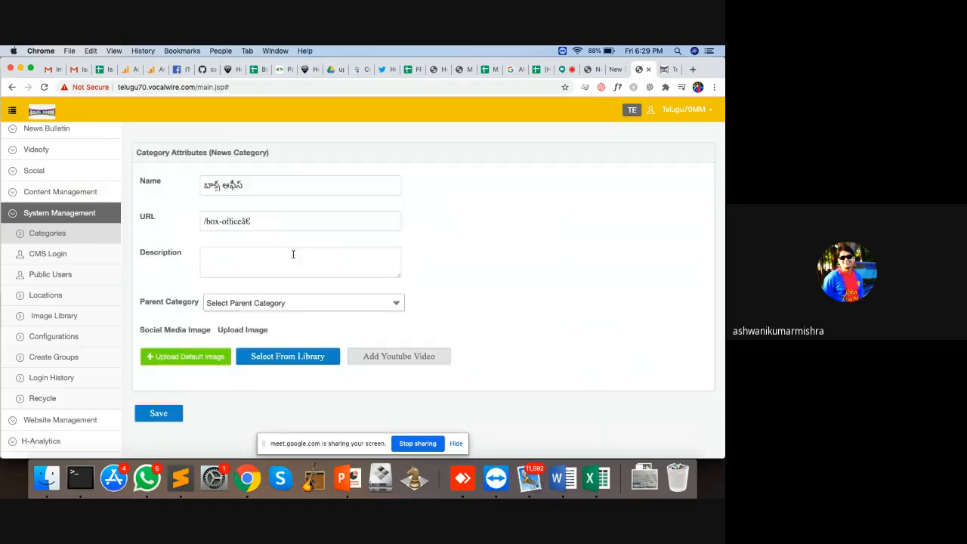
{"action": "left_click", "coordinate": [272, 220]}
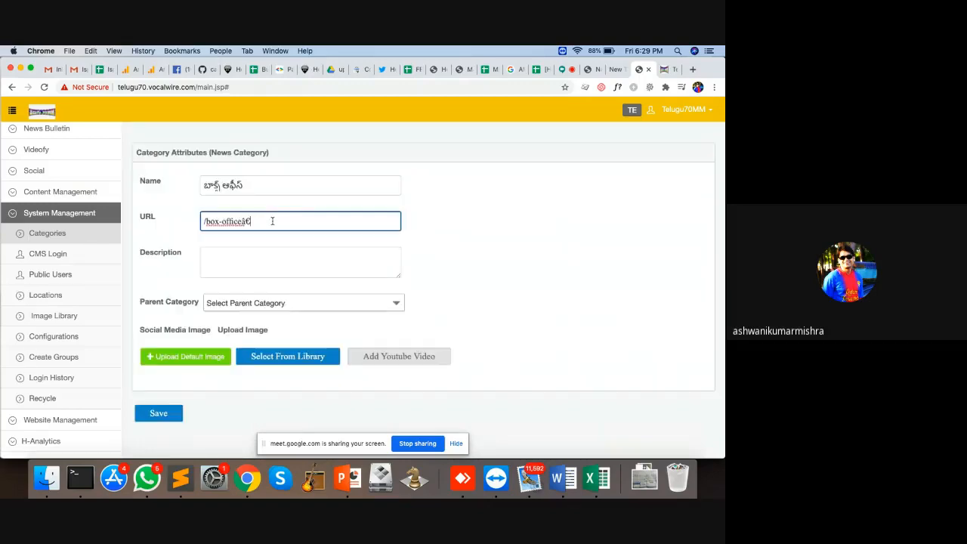
{"action": "key", "text": "BackSpace"}
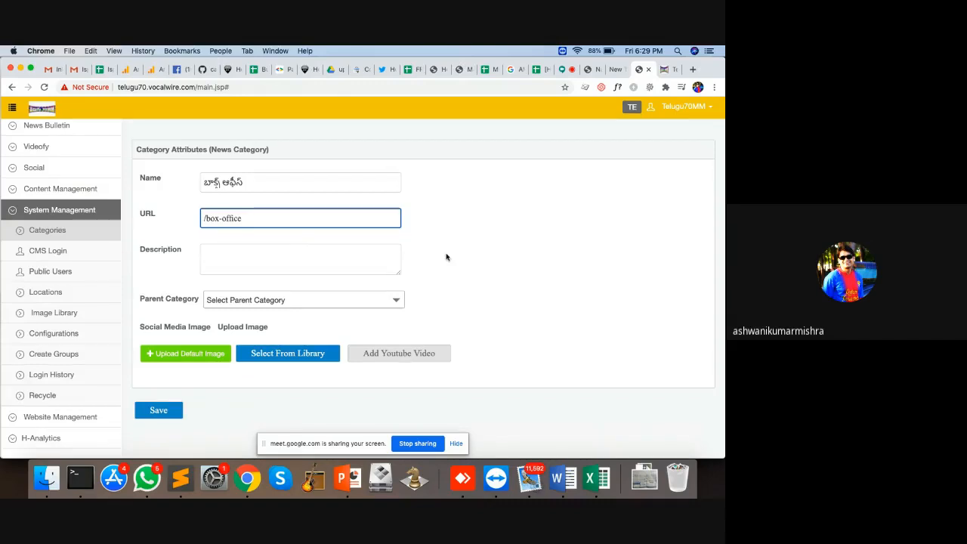
{"action": "left_click", "coordinate": [150, 420]}
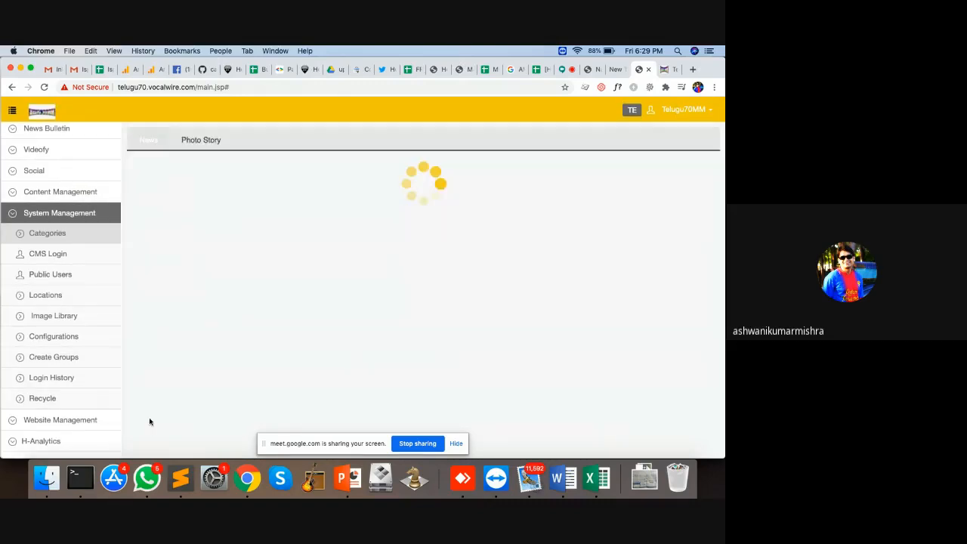
Step: Open the /media category's edit form, look over its Parent Category choices, and return to the table
{"action": "left_click", "coordinate": [602, 302]}
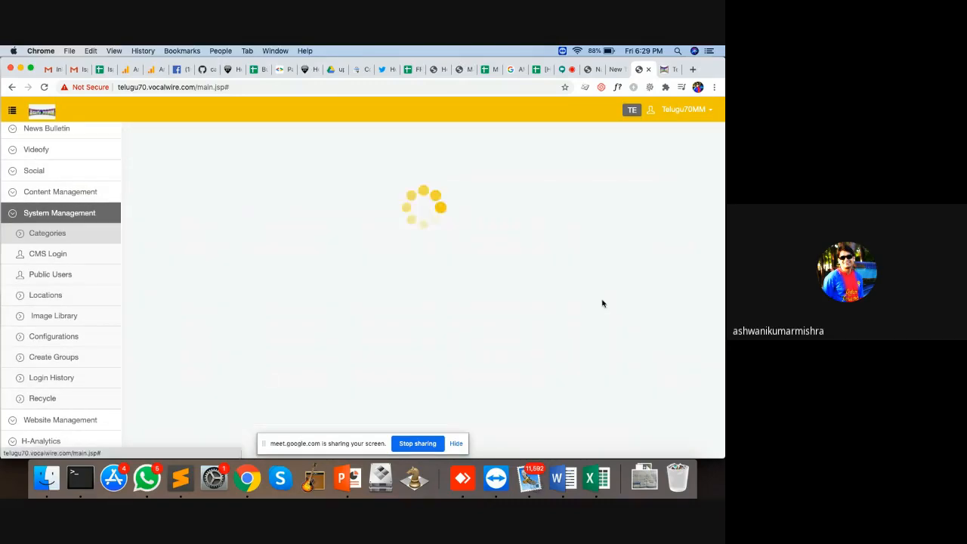
{"action": "left_click", "coordinate": [248, 221]}
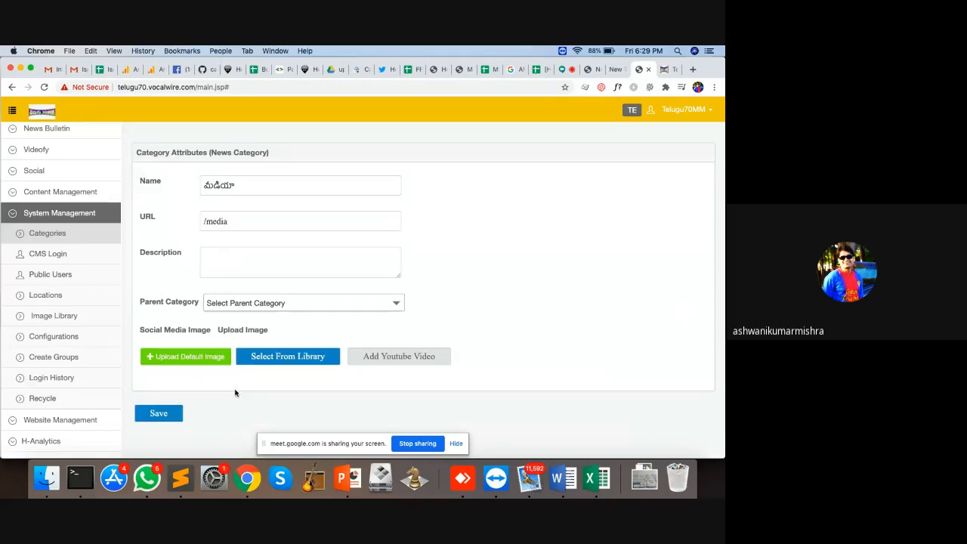
{"action": "left_click", "coordinate": [294, 305]}
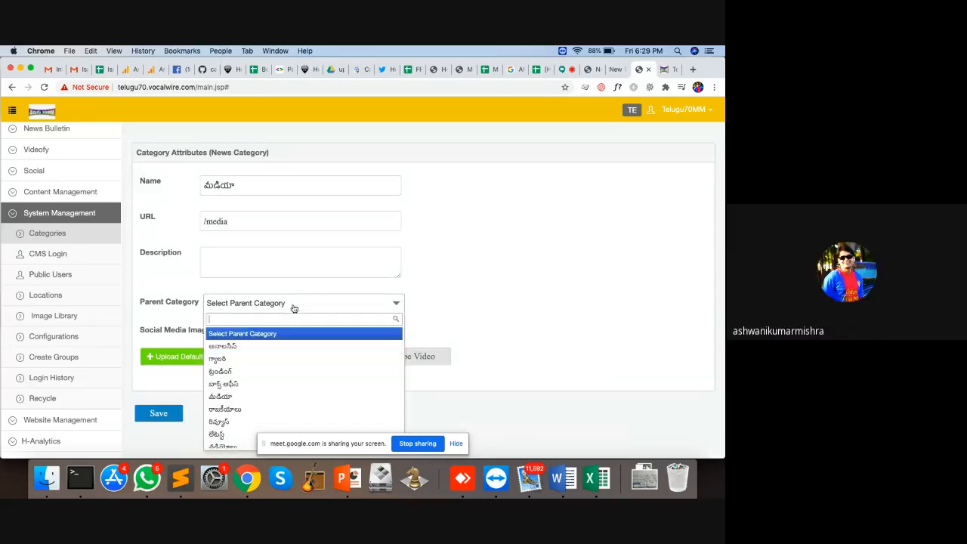
{"action": "left_click", "coordinate": [446, 296]}
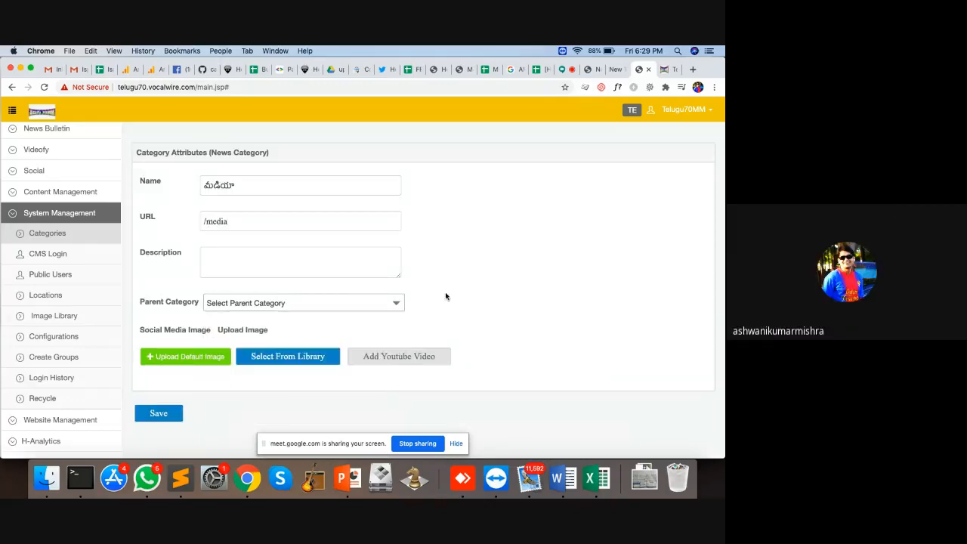
{"action": "left_click", "coordinate": [59, 236]}
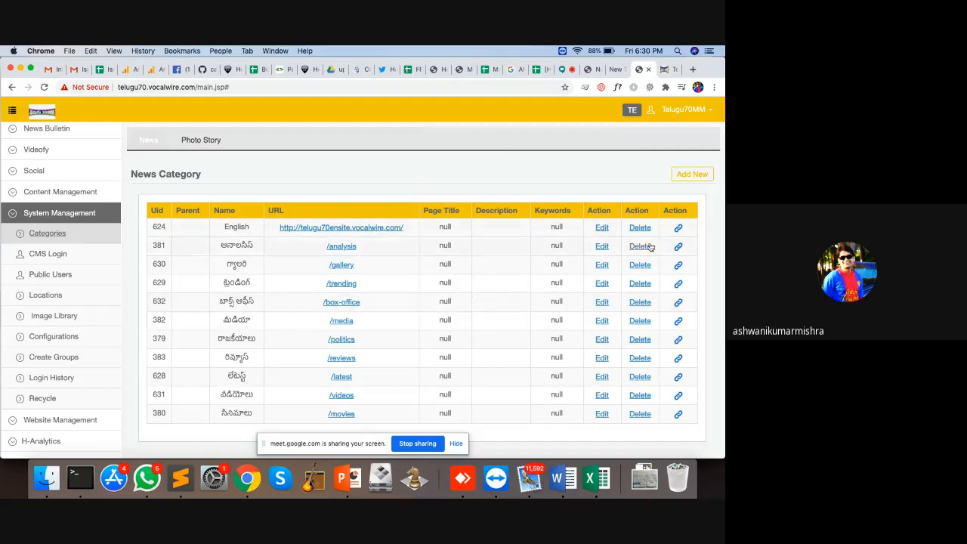
Step: Open CMS Login under System Management to list the Team users
{"action": "left_click", "coordinate": [74, 259]}
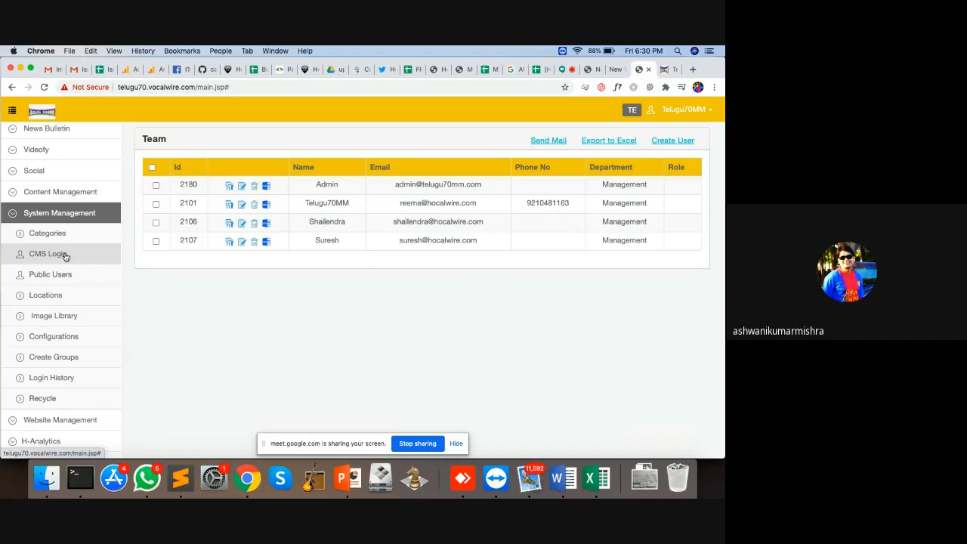
Step: Start a new user named Admin5 and enter its hocalwire.com e-mail address and mobile number
{"action": "left_click", "coordinate": [66, 257]}
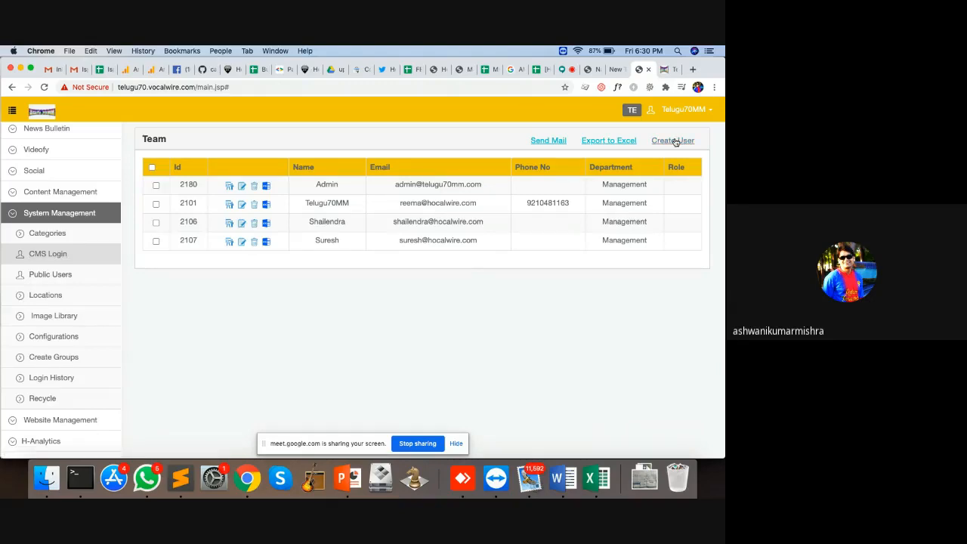
{"action": "left_click", "coordinate": [675, 141]}
{"action": "left_click", "coordinate": [258, 195]}
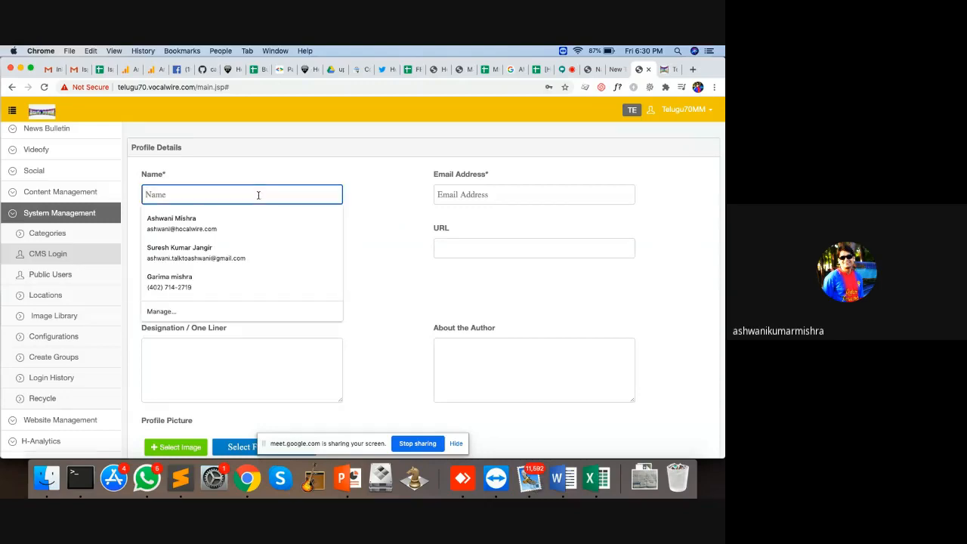
{"action": "type", "text": "Admin"}
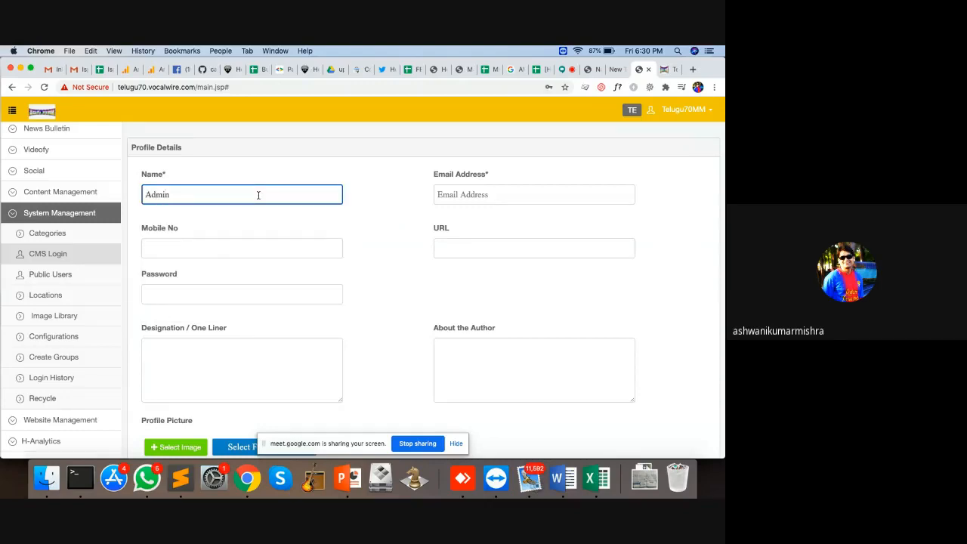
{"action": "type", "text": "5"}
{"action": "left_click", "coordinate": [503, 191]}
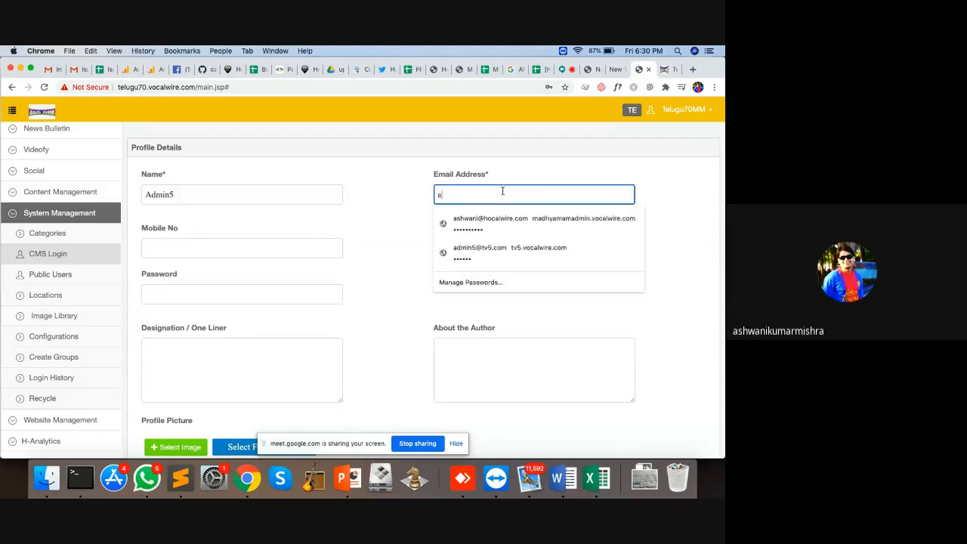
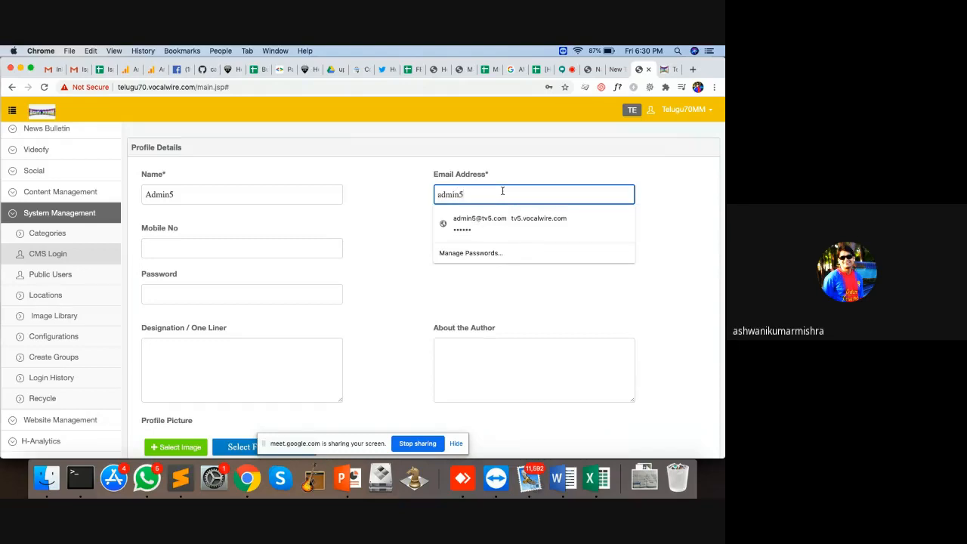
{"action": "key", "text": "Down"}
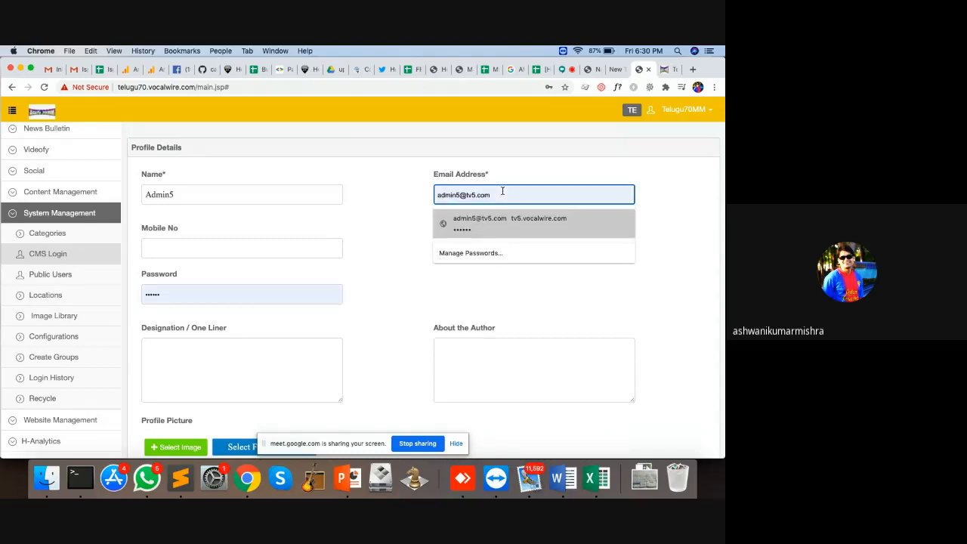
{"action": "key", "text": "Down"}
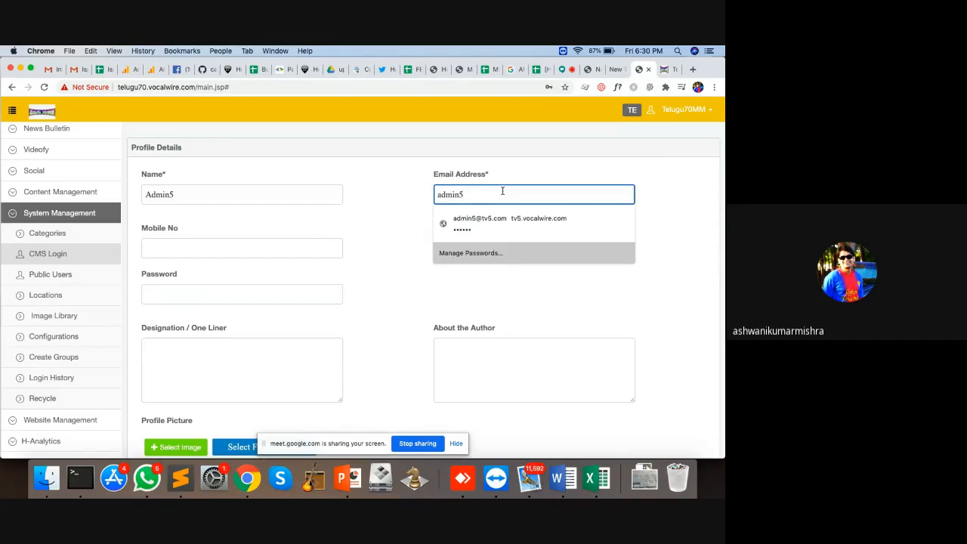
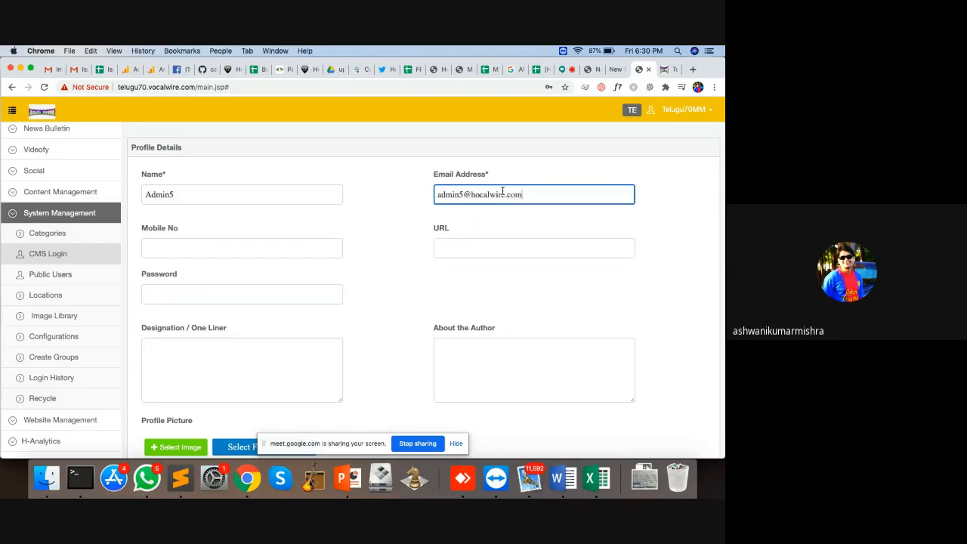
{"action": "key", "text": "Tab"}
{"action": "type", "text": "97-7-9"}
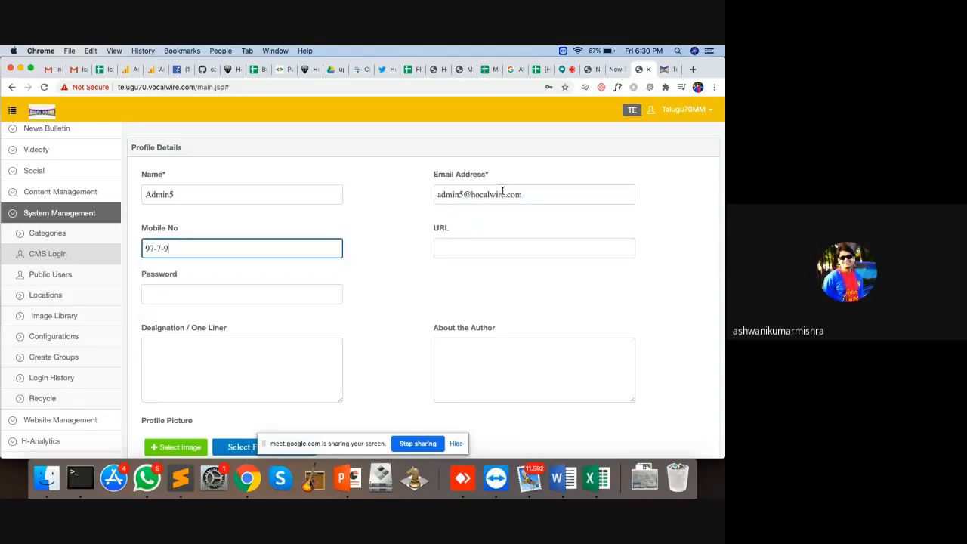
{"action": "key", "text": "BackSpace"}
{"action": "key", "text": "BackSpace"}
{"action": "key", "text": "BackSpace"}
{"action": "key", "text": "BackSpace"}
{"action": "key", "text": "BackSpace"}
{"action": "key", "text": "BackSpace"}
{"action": "type", "text": "91"}
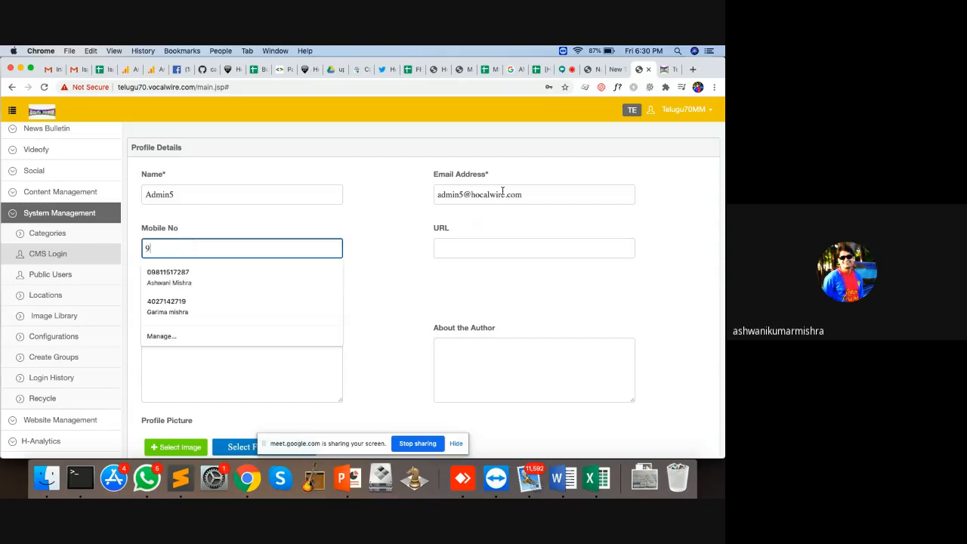
{"action": "type", "text": "2341234123"}
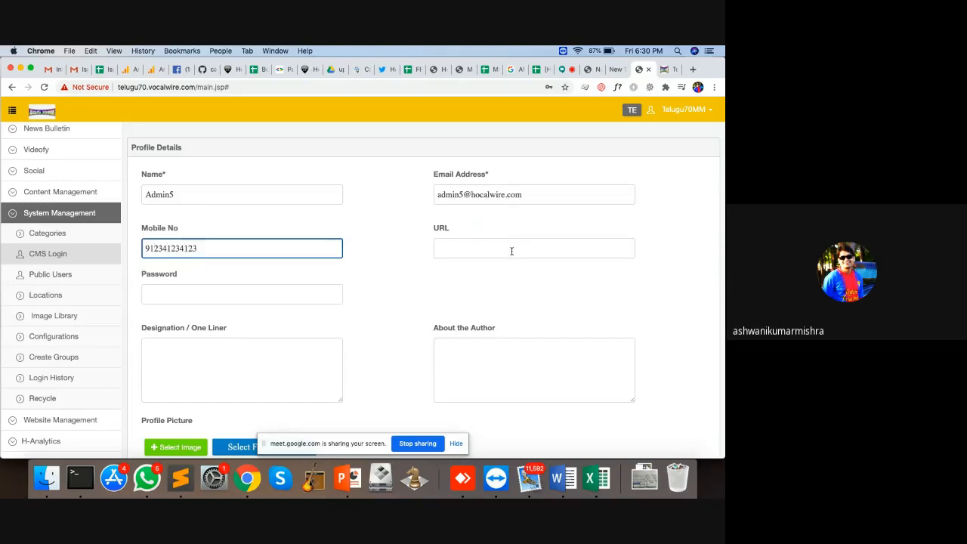
Step: Set the user's URL to /admin5 and enter an account password
{"action": "left_click", "coordinate": [511, 251]}
{"action": "type", "text": "/adm"}
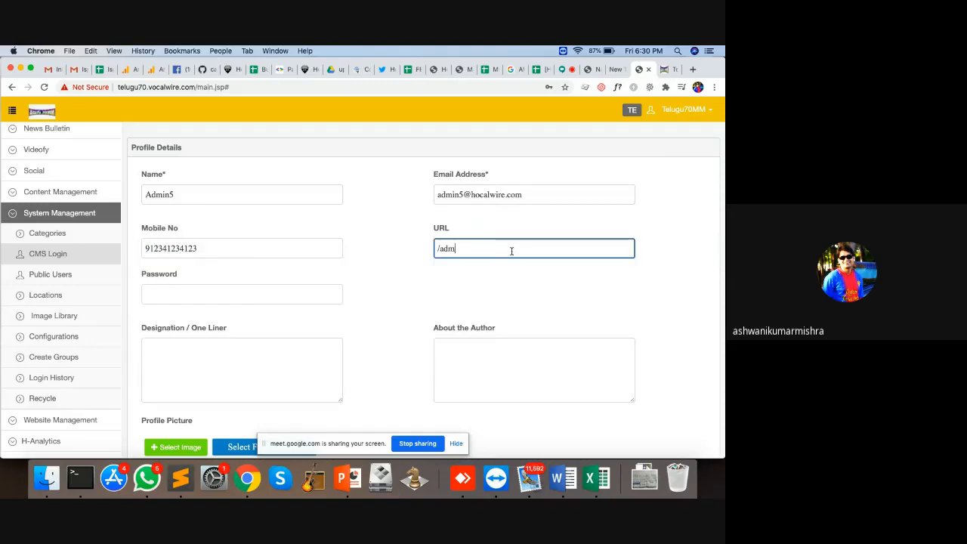
{"action": "type", "text": "in5"}
{"action": "left_click", "coordinate": [330, 290]}
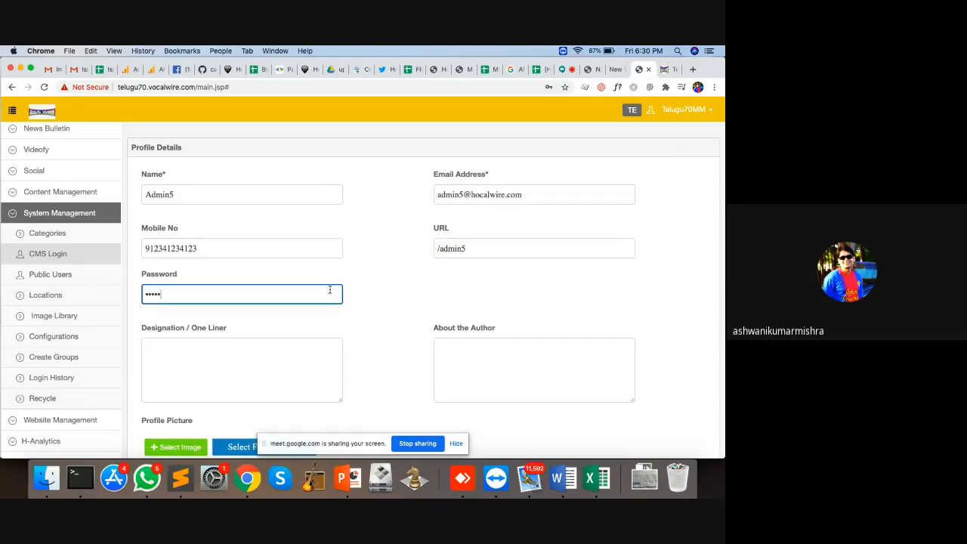
Step: Add designation Desk Editor and the bio 'This is desk editor account for publishing article from desk.'
{"action": "scroll", "coordinate": [434, 310], "scroll_direction": "down", "scroll_amount": 3}
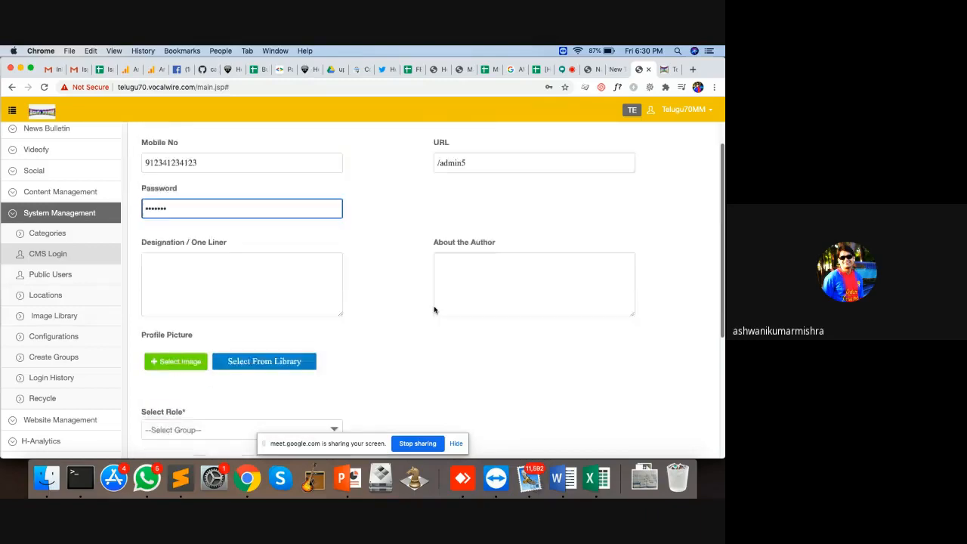
{"action": "left_click", "coordinate": [217, 225]}
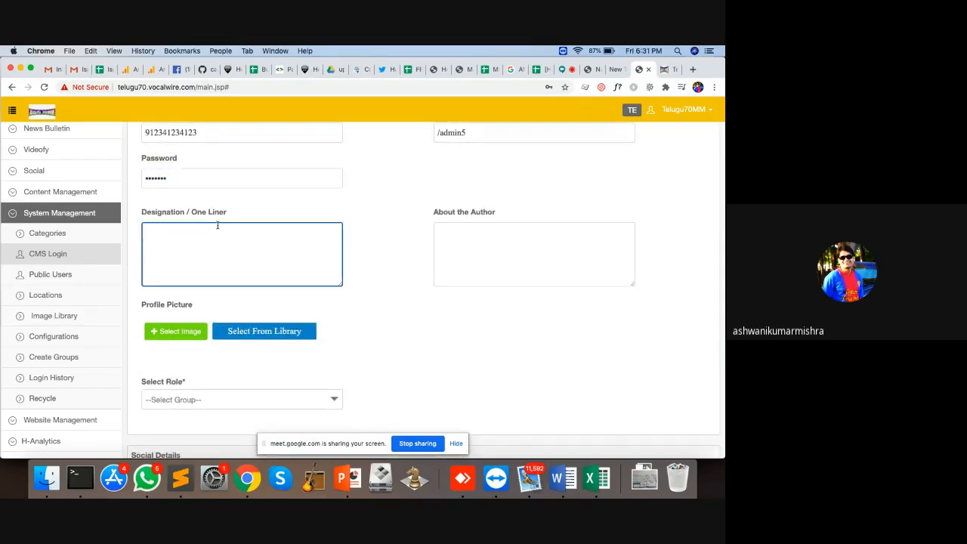
{"action": "type", "text": "Desk Editp"}
{"action": "type", "text": "r"}
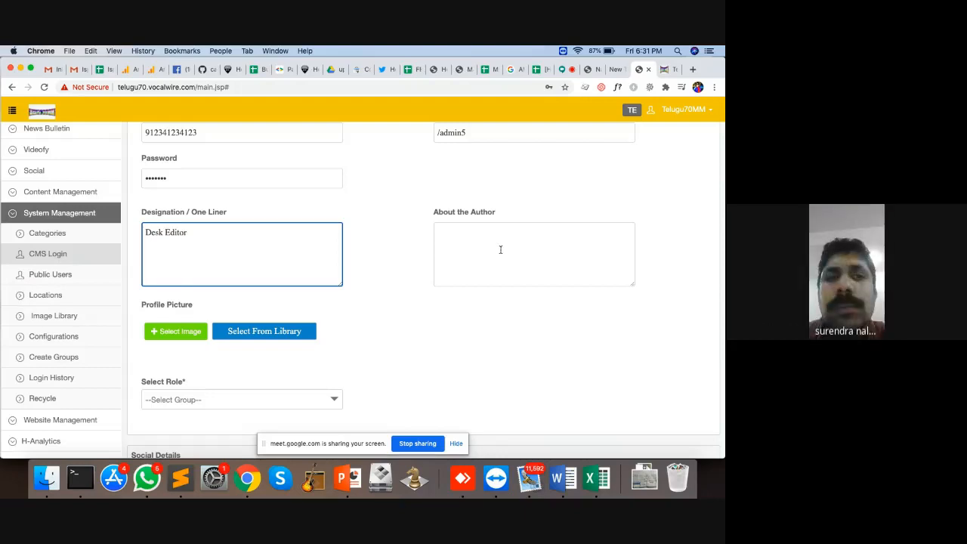
{"action": "left_click", "coordinate": [500, 249]}
{"action": "type", "text": "Thi"}
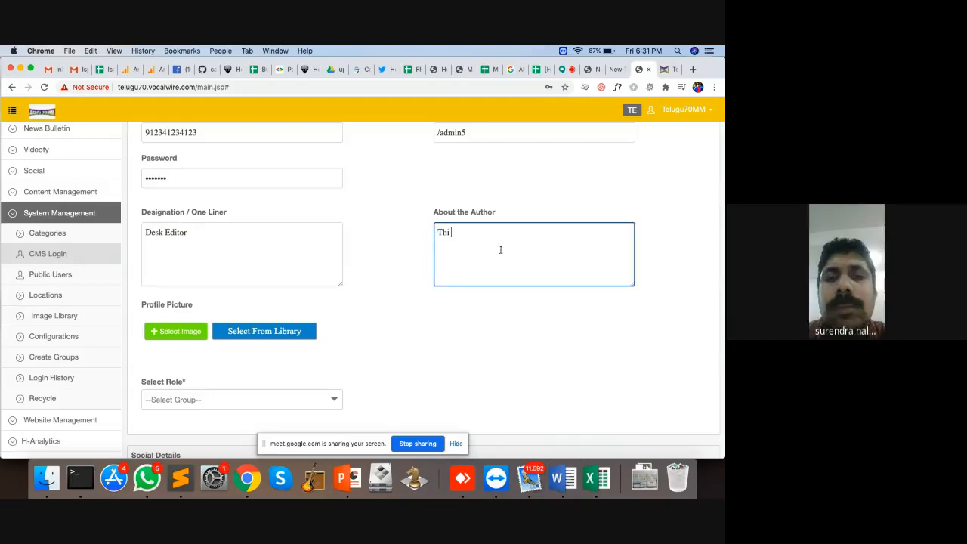
{"action": "type", "text": "s is desk e"}
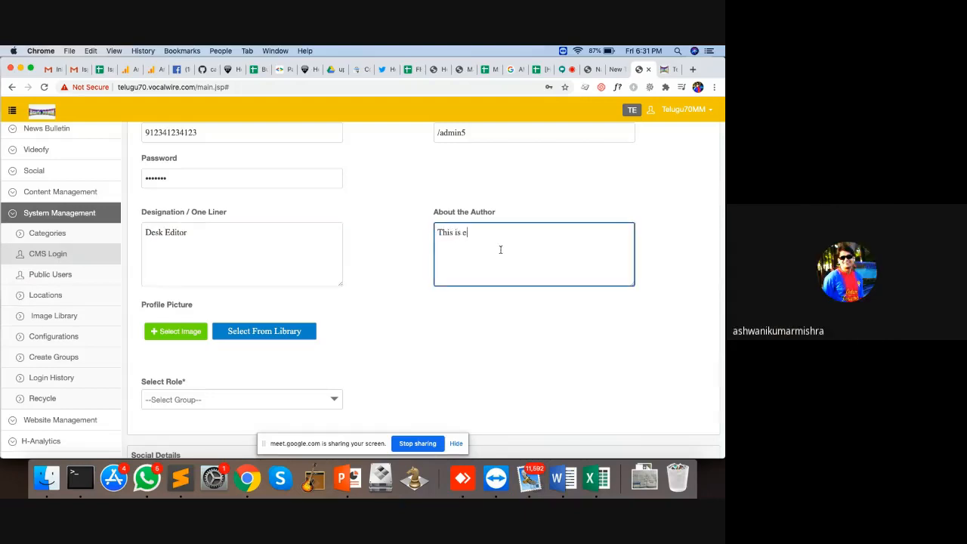
{"action": "type", "text": "ditor account fo"}
{"action": "type", "text": "r pubisuhi g"}
{"action": "key", "text": "BackSpace"}
{"action": "key", "text": "BackSpace"}
{"action": "key", "text": "BackSpace"}
{"action": "key", "text": "BackSpace"}
{"action": "key", "text": "BackSpace"}
{"action": "key", "text": "BackSpace"}
{"action": "key", "text": "BackSpace"}
{"action": "type", "text": "lishing article from desk."}
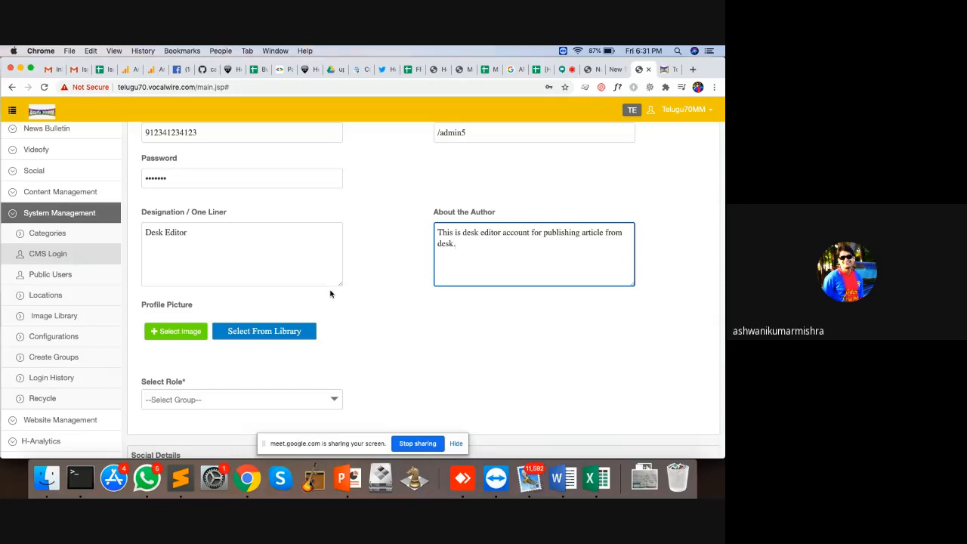
{"action": "scroll", "coordinate": [445, 195], "scroll_direction": "down", "scroll_amount": 3}
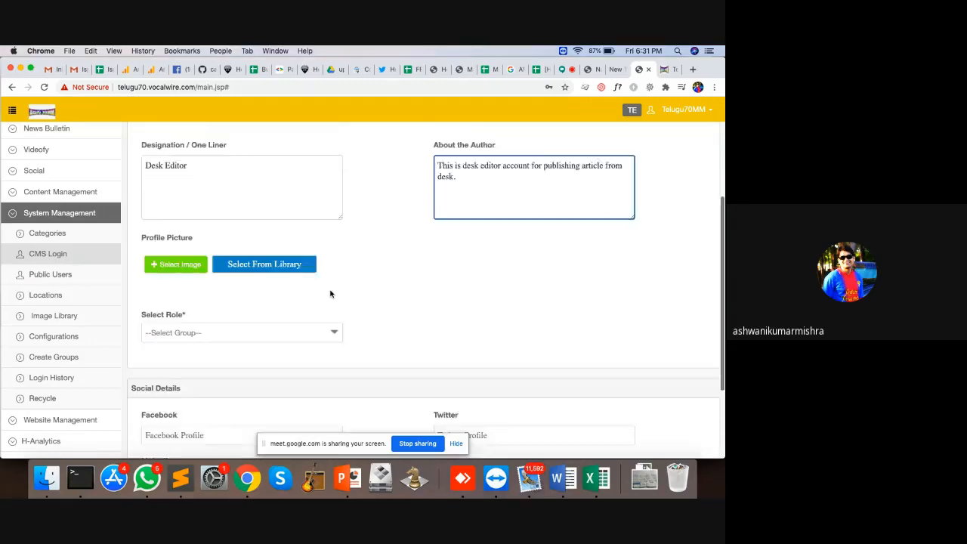
{"action": "scroll", "coordinate": [445, 195], "scroll_direction": "up", "scroll_amount": 5}
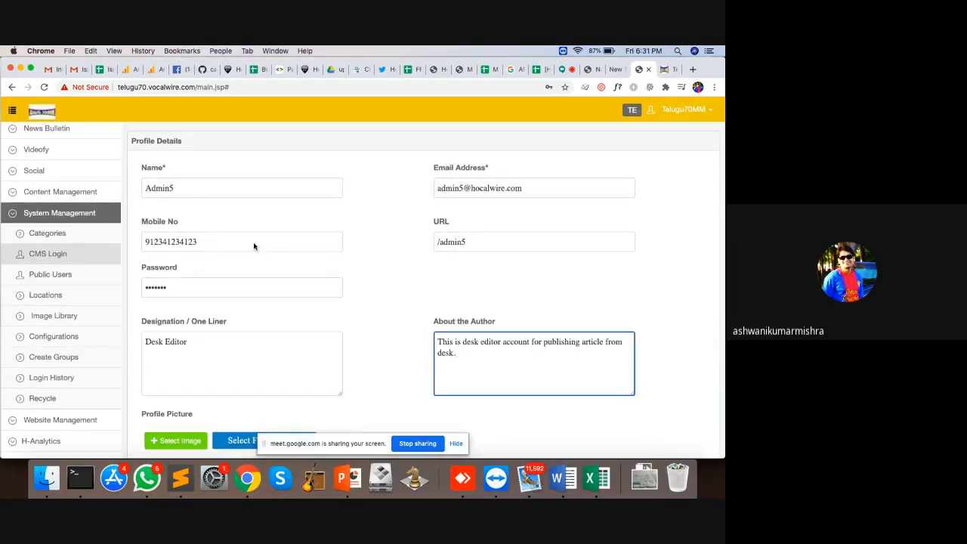
{"action": "scroll", "coordinate": [404, 312], "scroll_direction": "down", "scroll_amount": 5}
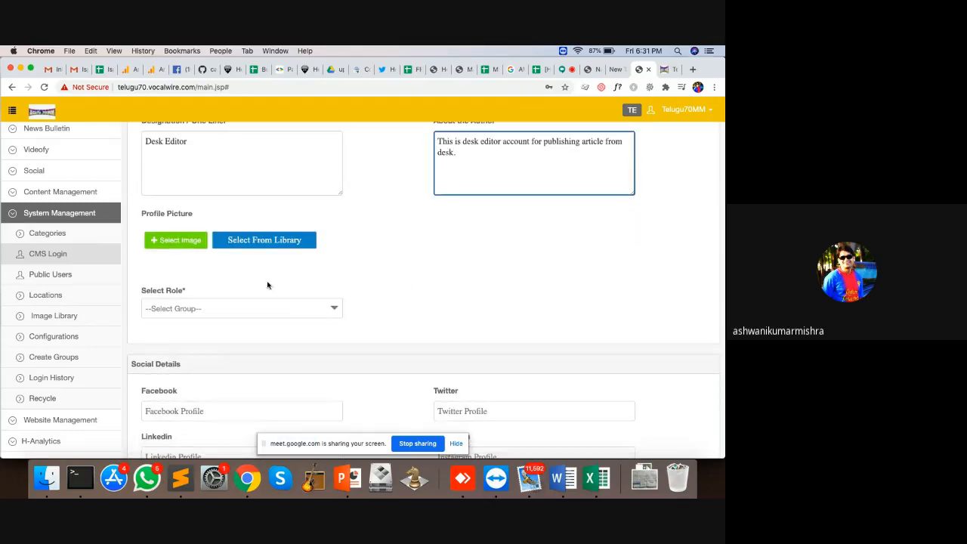
Step: Give the new user the Management role, save it declining the password prompt, then open Public Users
{"action": "left_click", "coordinate": [293, 311]}
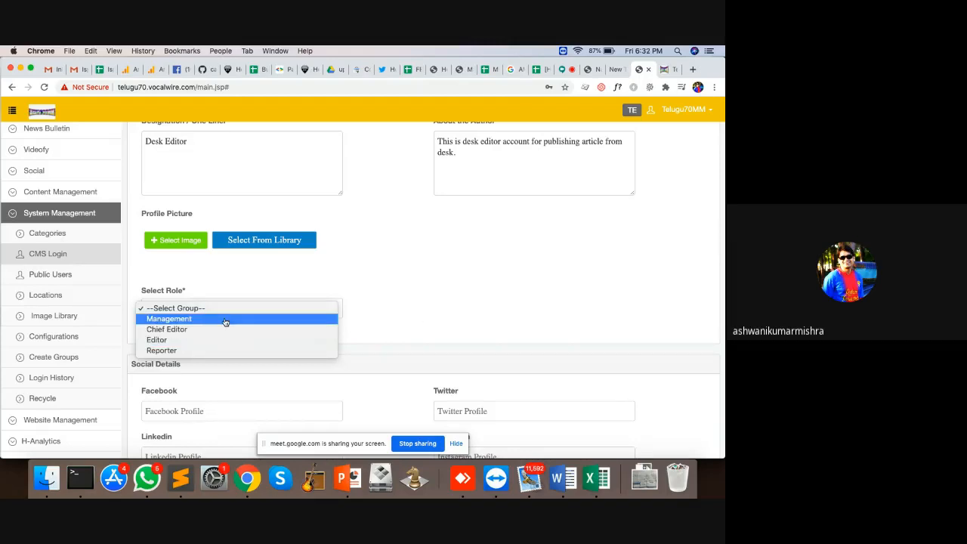
{"action": "left_click", "coordinate": [225, 320]}
{"action": "scroll", "coordinate": [352, 303], "scroll_direction": "down", "scroll_amount": 3}
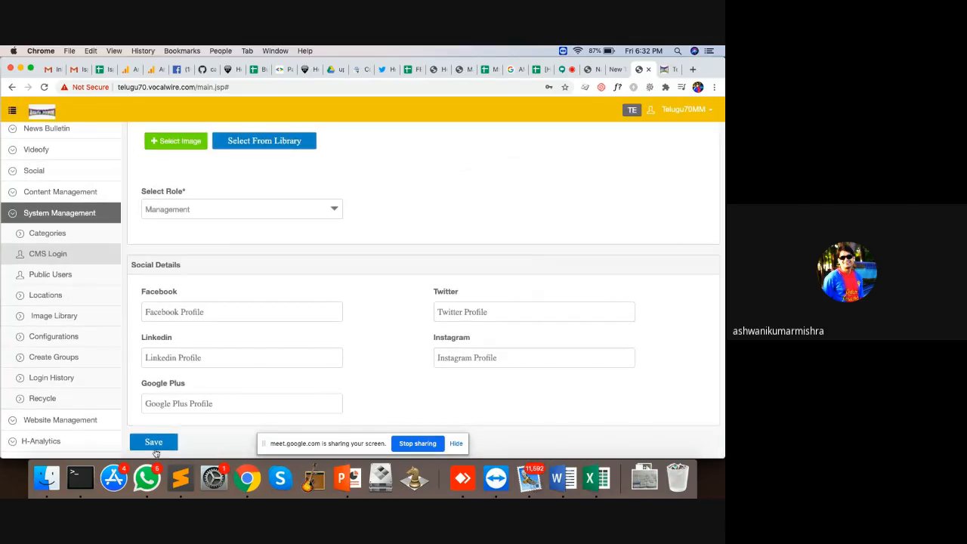
{"action": "left_click", "coordinate": [155, 448]}
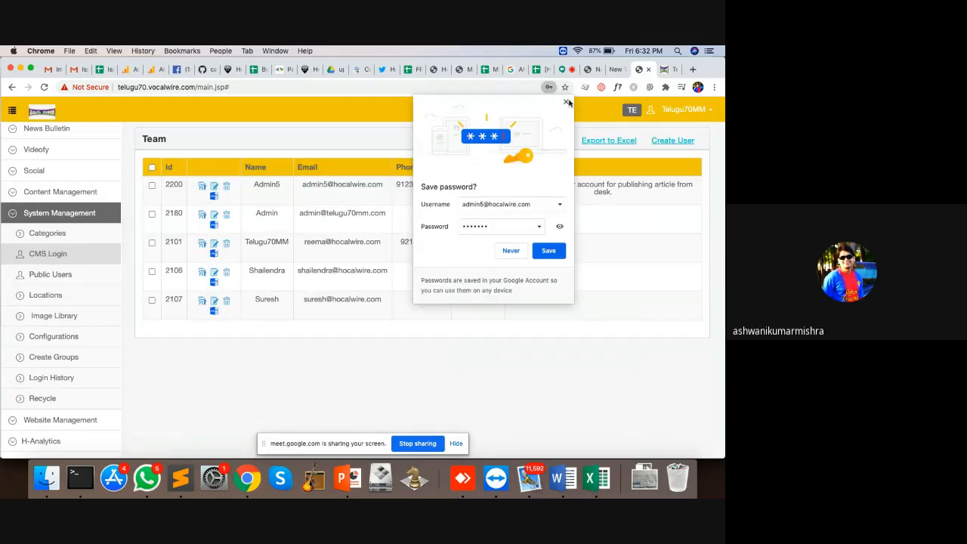
{"action": "left_click", "coordinate": [566, 102]}
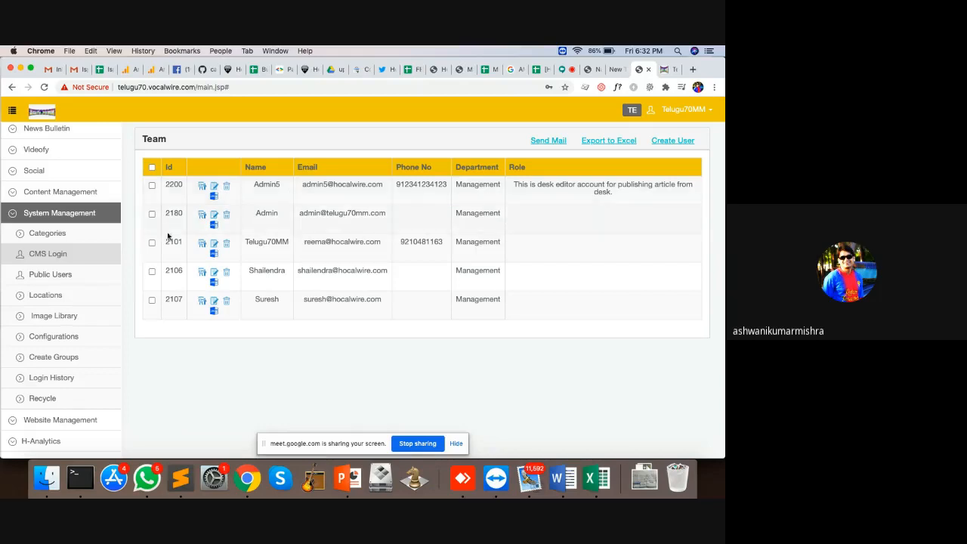
{"action": "left_click", "coordinate": [66, 276]}
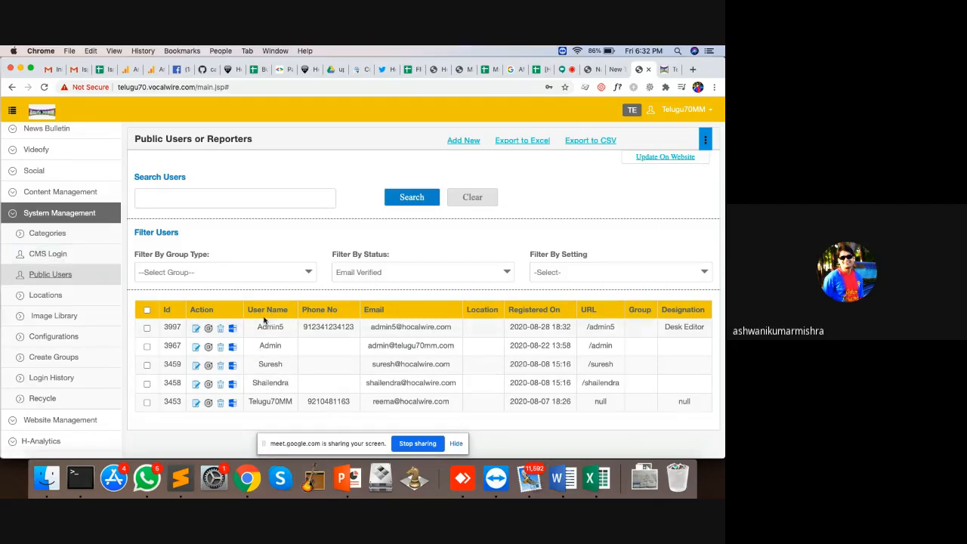
Step: Highlight and clear text in the Public Users table, then open the Image Library
{"action": "left_click_drag", "start_coordinate": [255, 319], "coordinate": [293, 408]}
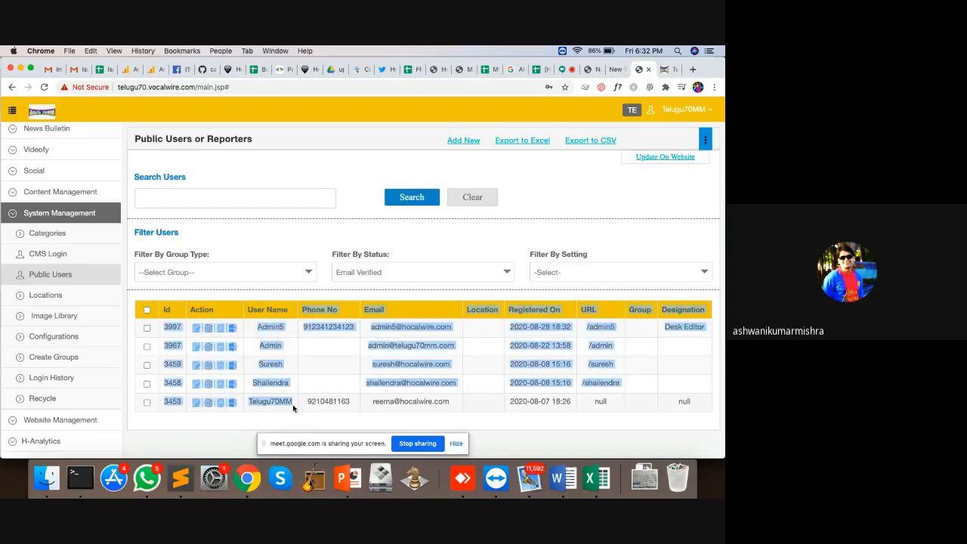
{"action": "left_click", "coordinate": [293, 408]}
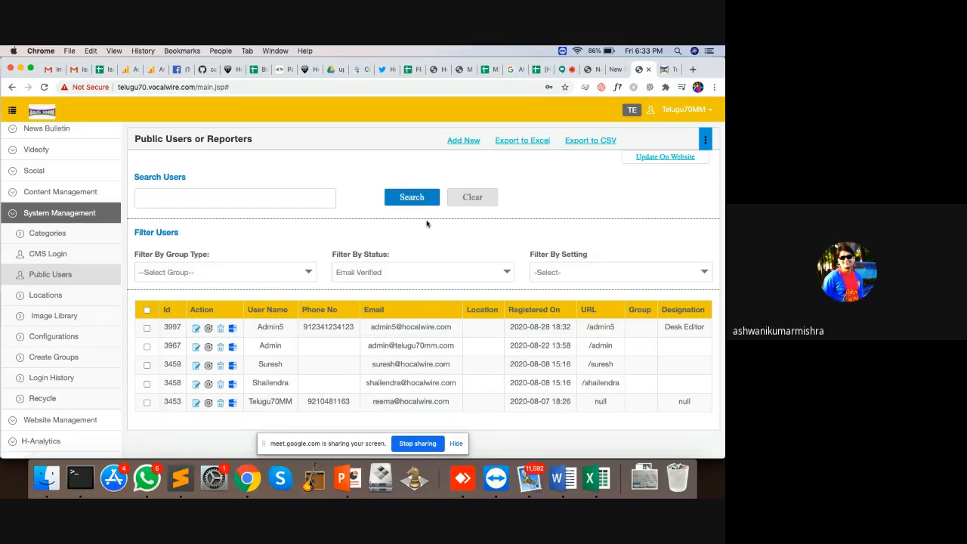
{"action": "left_click", "coordinate": [47, 314]}
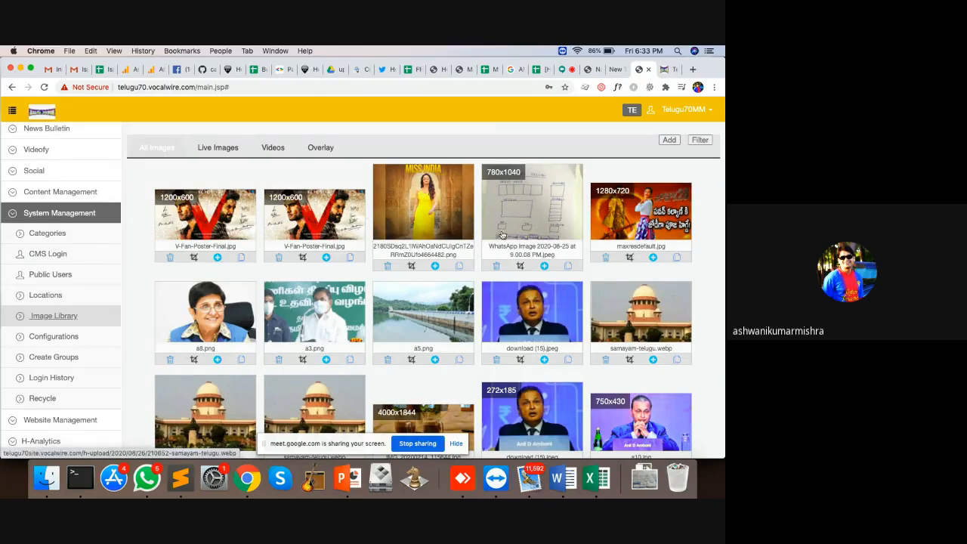
Step: Load more images into the library grid, then open Partner Configurations
{"action": "scroll", "coordinate": [469, 219], "scroll_direction": "down", "scroll_amount": 5}
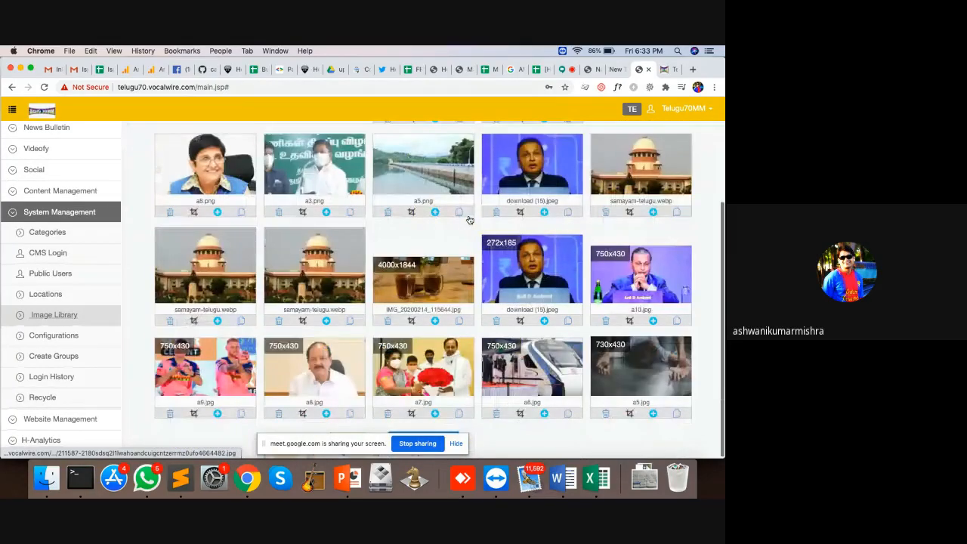
{"action": "left_click", "coordinate": [456, 444]}
{"action": "left_click", "coordinate": [413, 438]}
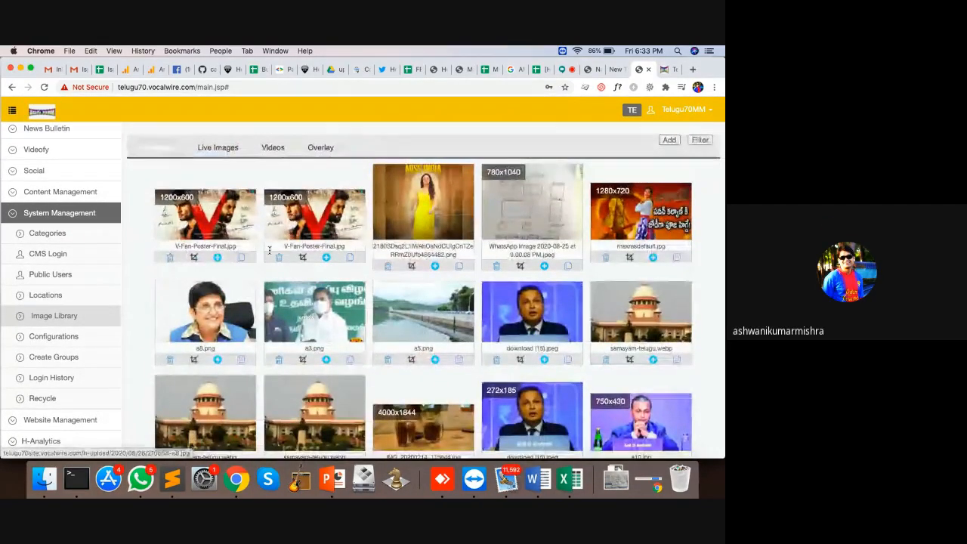
{"action": "left_click", "coordinate": [53, 336]}
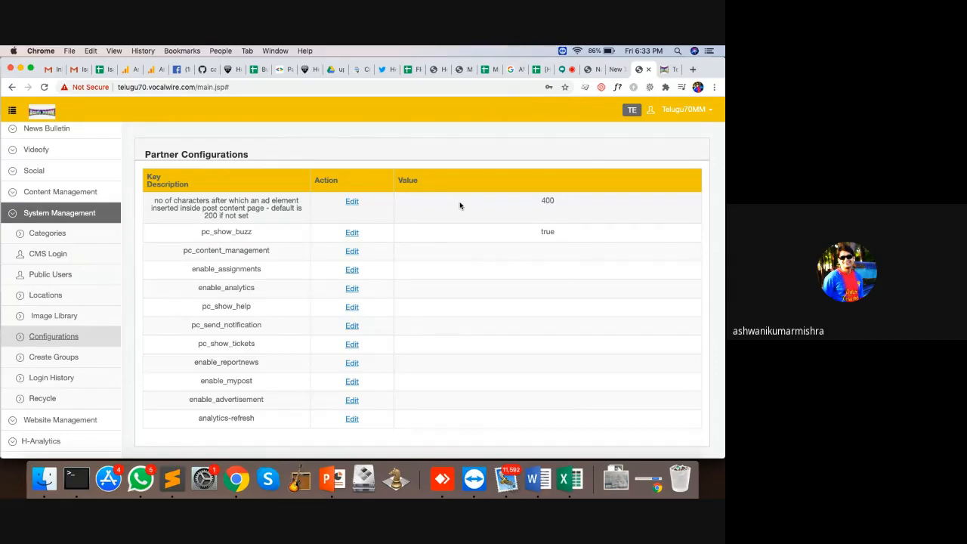
Step: Review the CMS Login history, checking the empty Reporter Login history, then open Recycle
{"action": "left_click", "coordinate": [50, 380]}
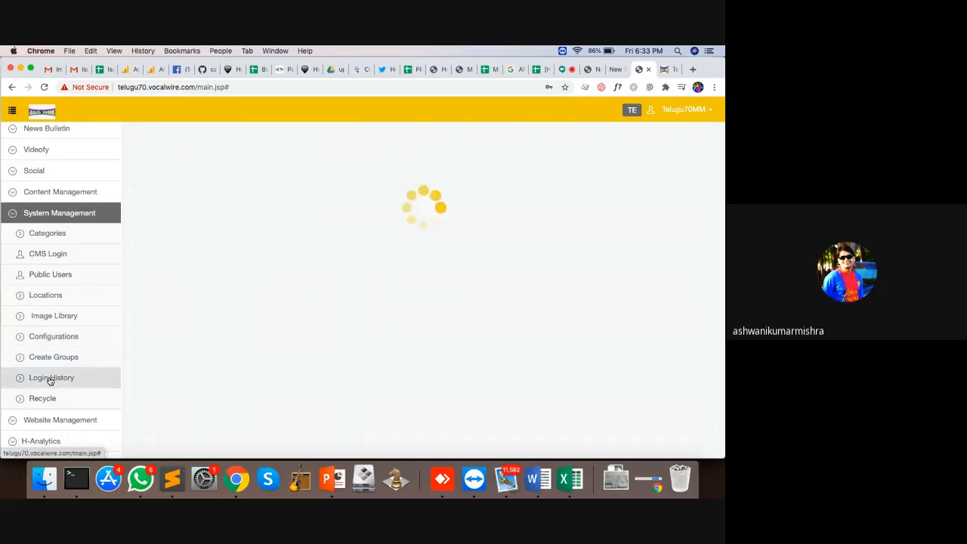
{"action": "left_click", "coordinate": [525, 137]}
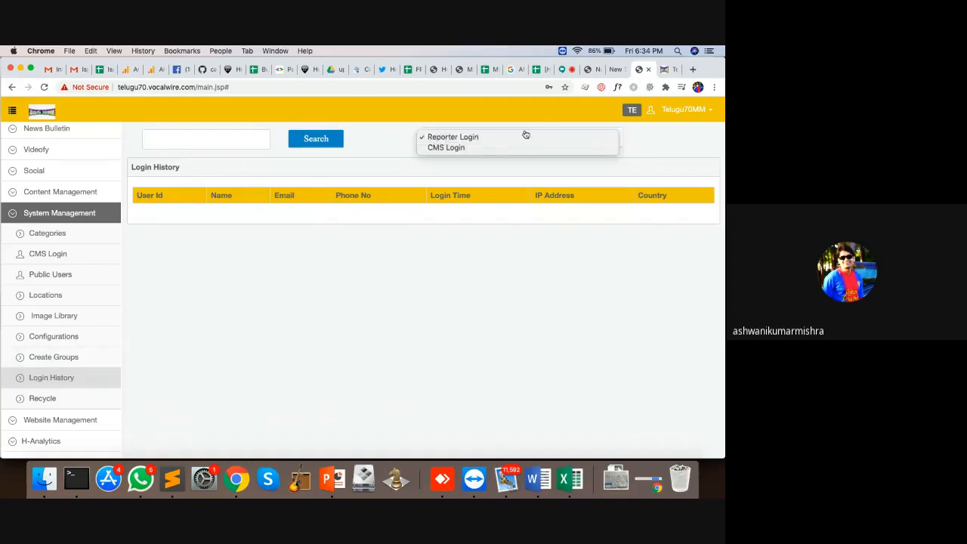
{"action": "left_click", "coordinate": [498, 147]}
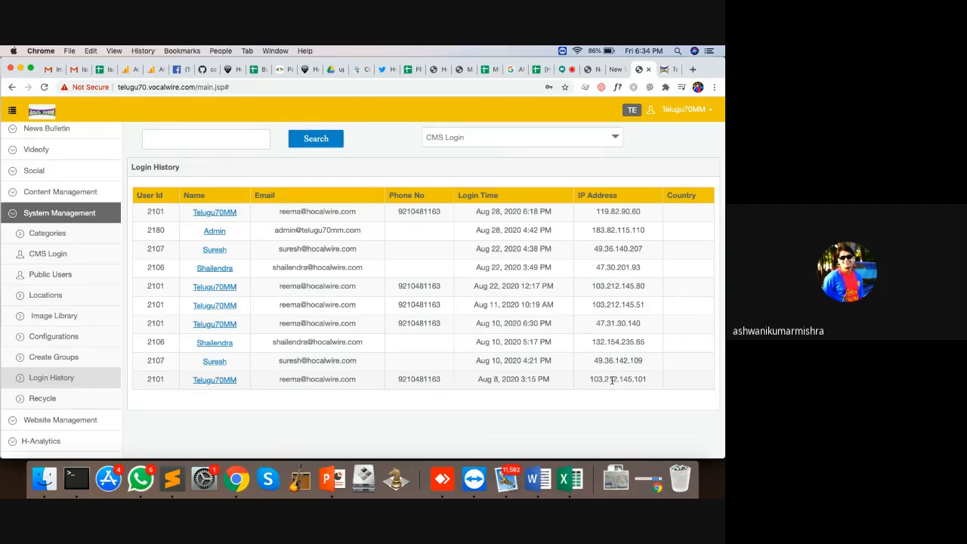
{"action": "left_click", "coordinate": [514, 136]}
{"action": "left_click", "coordinate": [511, 142]}
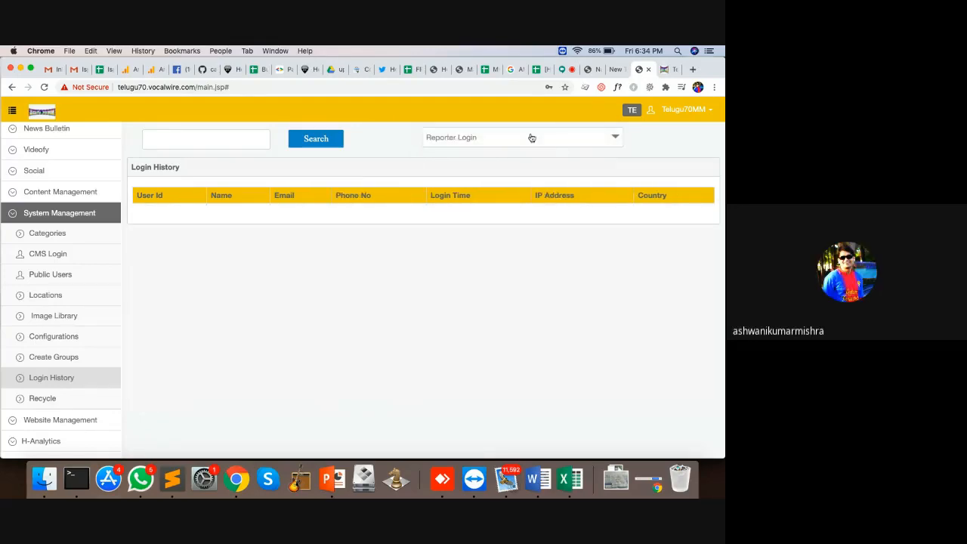
{"action": "left_click", "coordinate": [528, 138]}
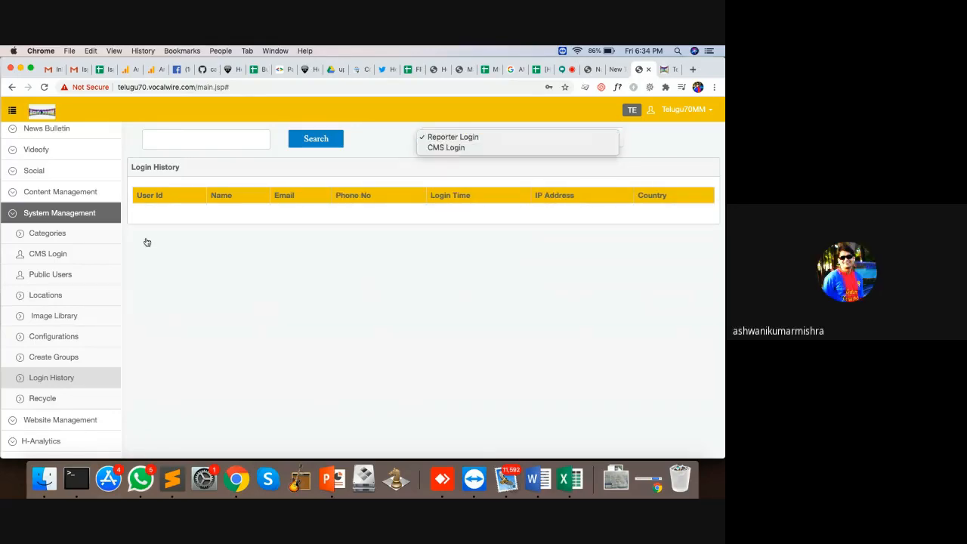
{"action": "left_click", "coordinate": [461, 148]}
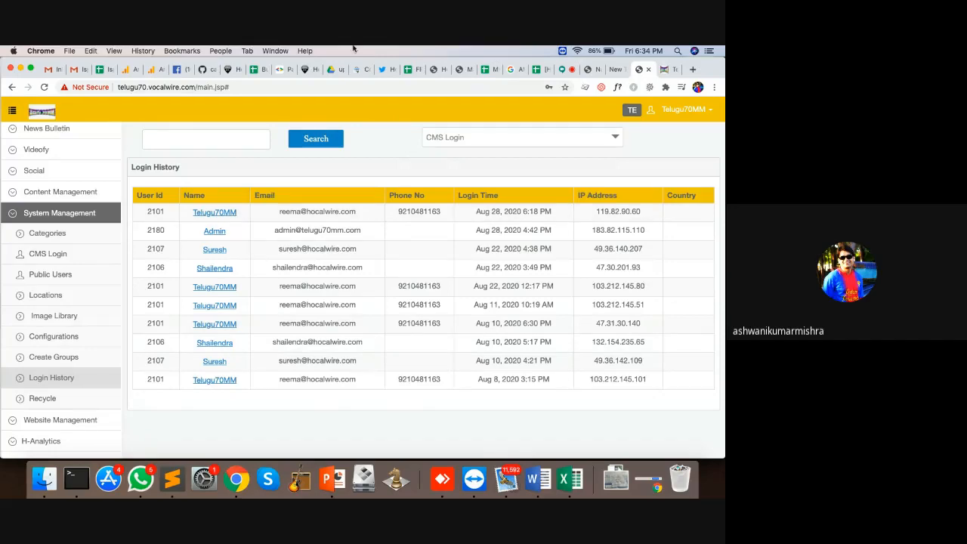
{"action": "left_click", "coordinate": [43, 399]}
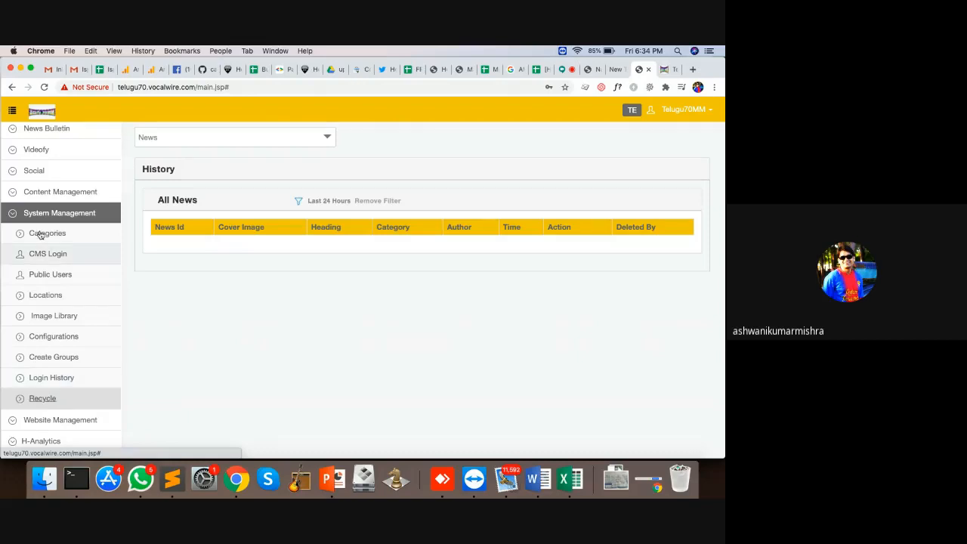
Step: Preview story 571172 on the live site, then delete it and confirm
{"action": "scroll", "coordinate": [52, 219], "scroll_direction": "up", "scroll_amount": 3}
{"action": "left_click", "coordinate": [47, 197]}
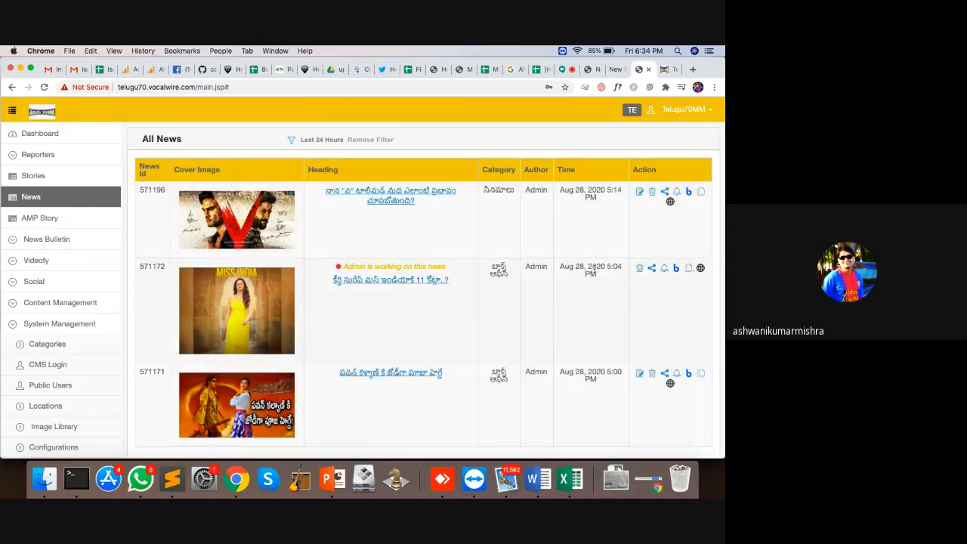
{"action": "left_click", "coordinate": [700, 267]}
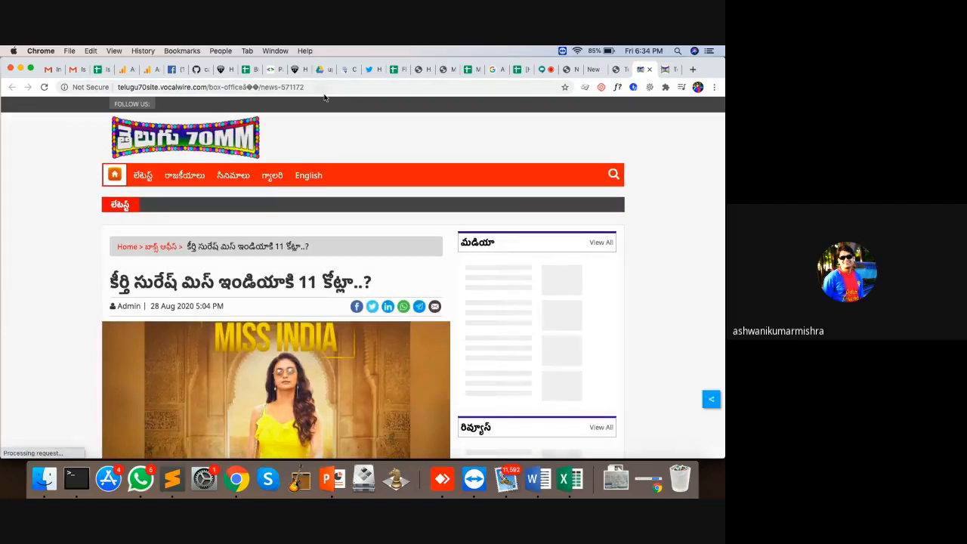
{"action": "left_click", "coordinate": [652, 69]}
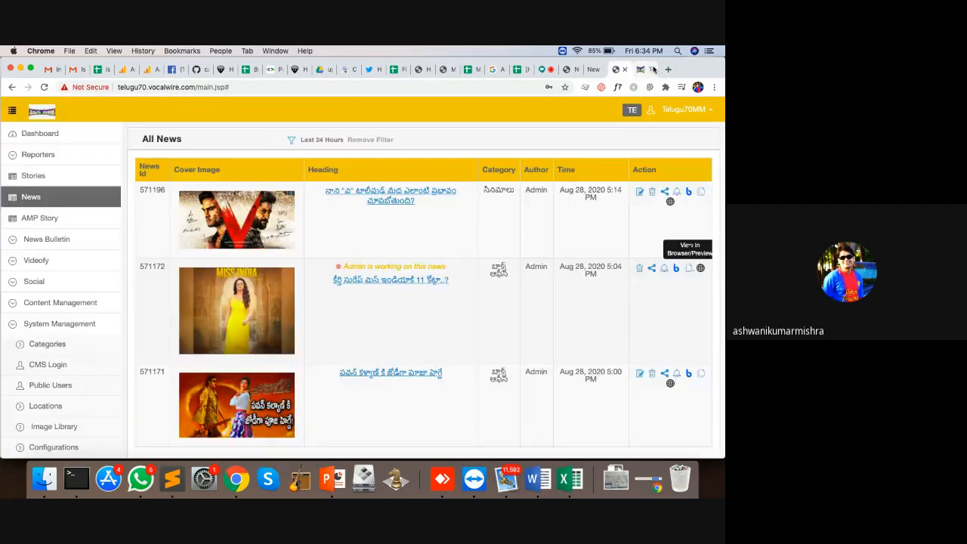
{"action": "left_click", "coordinate": [639, 268]}
{"action": "left_click", "coordinate": [495, 178]}
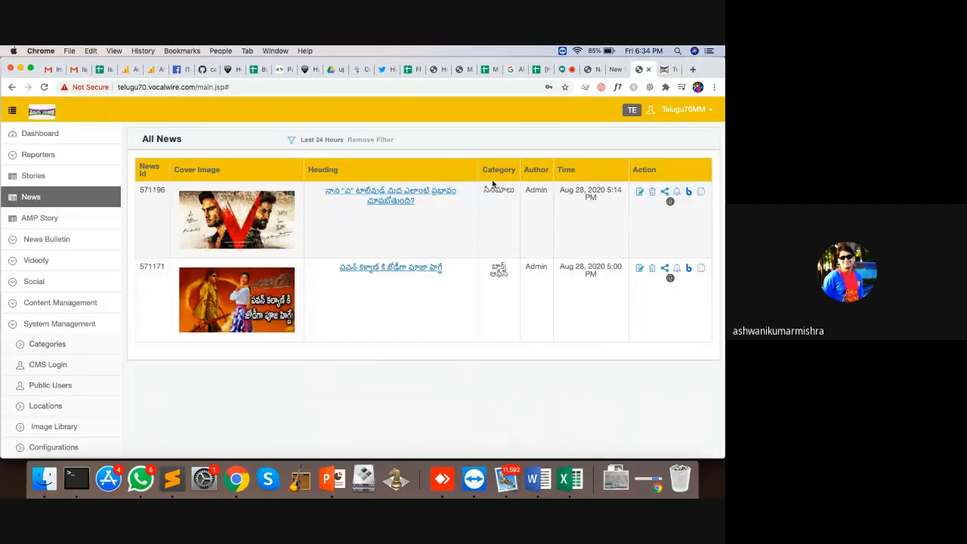
Step: Preview story 571171 on the live site, reloading it and briefly loading the site root
{"action": "left_click", "coordinate": [670, 278]}
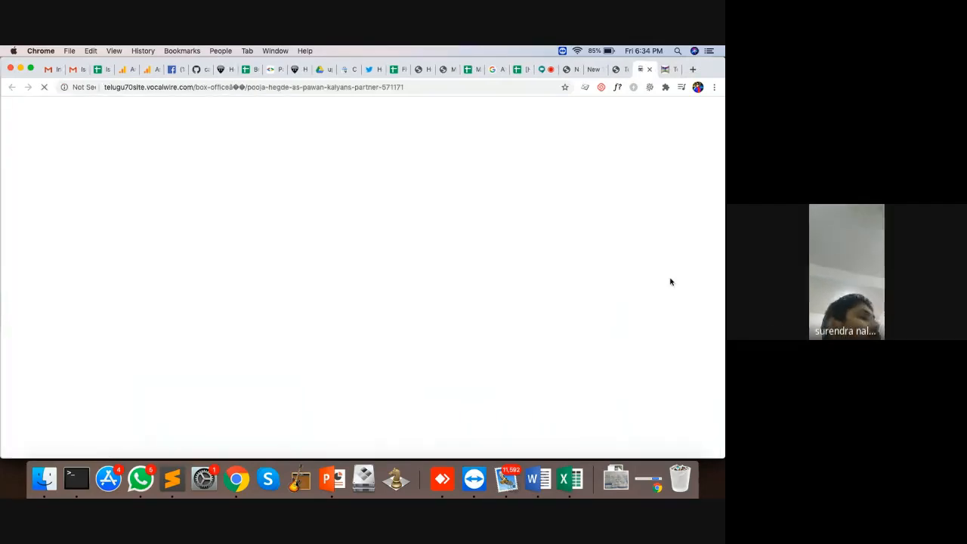
{"action": "left_click", "coordinate": [286, 87]}
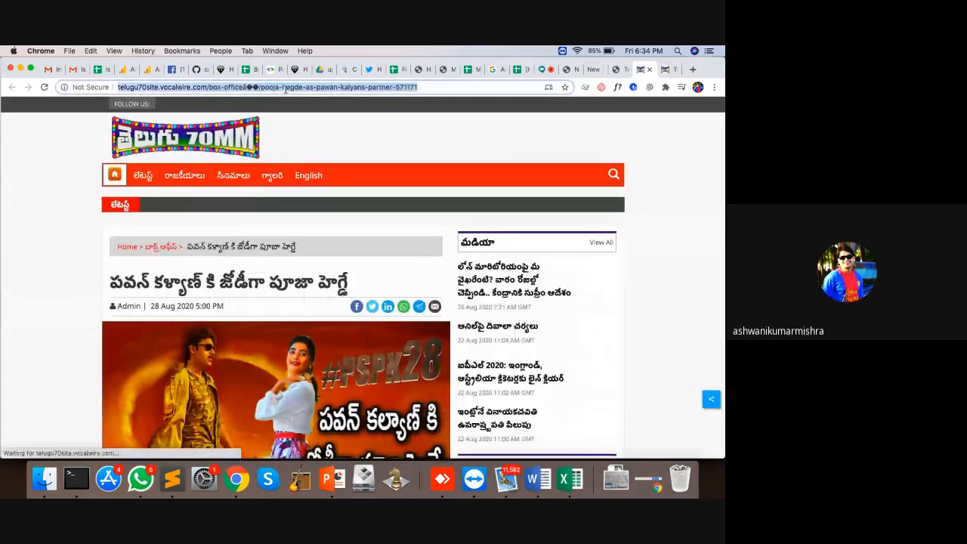
{"action": "key", "text": "Return"}
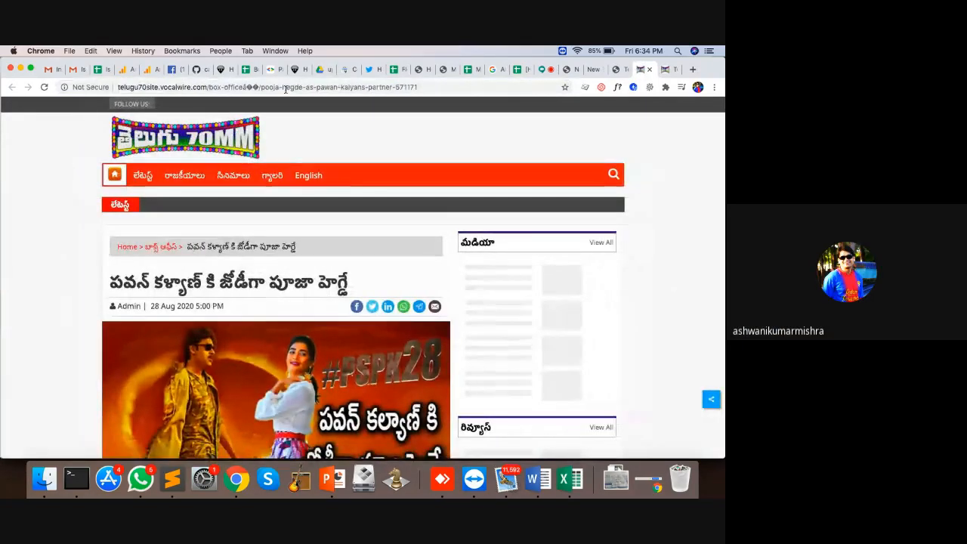
{"action": "left_click", "coordinate": [250, 87]}
{"action": "key", "text": "Return"}
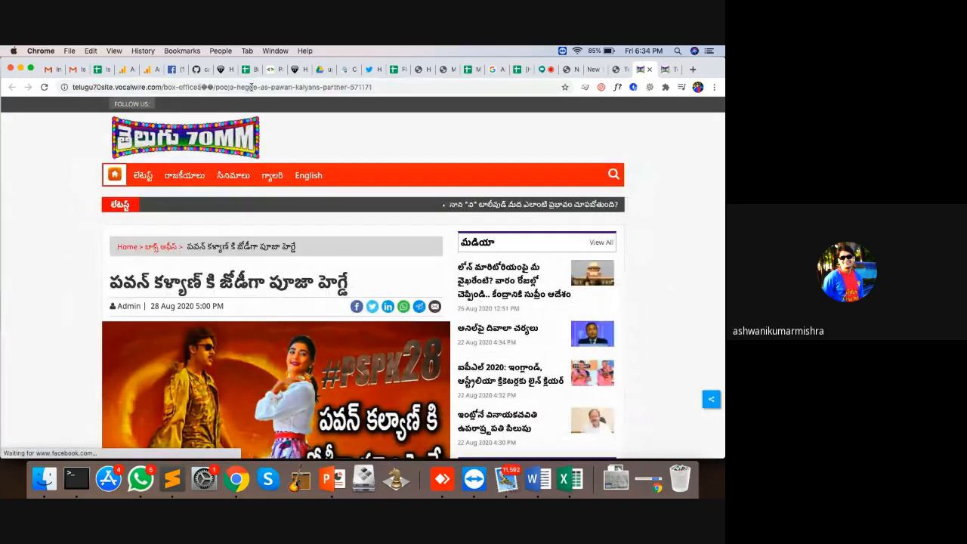
{"action": "left_click", "coordinate": [250, 87]}
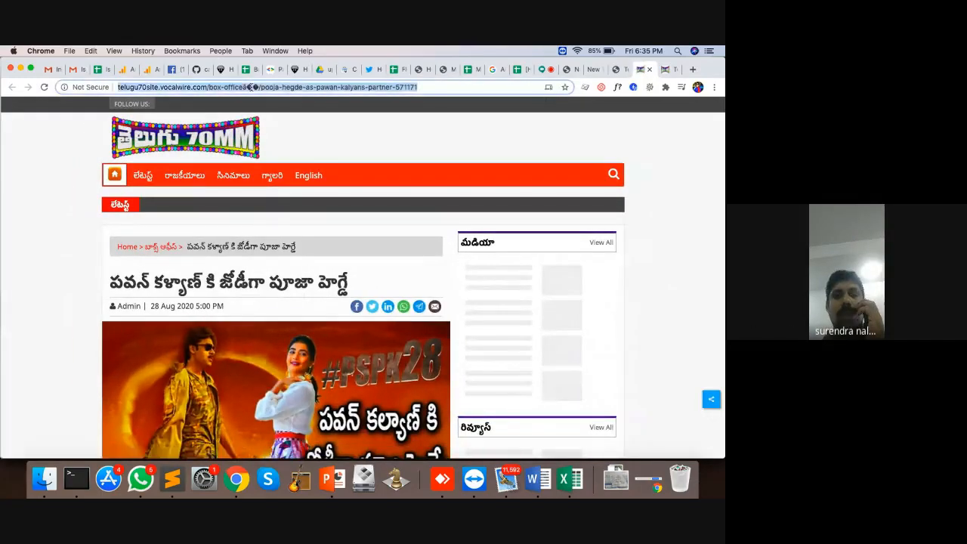
{"action": "key", "text": "Return"}
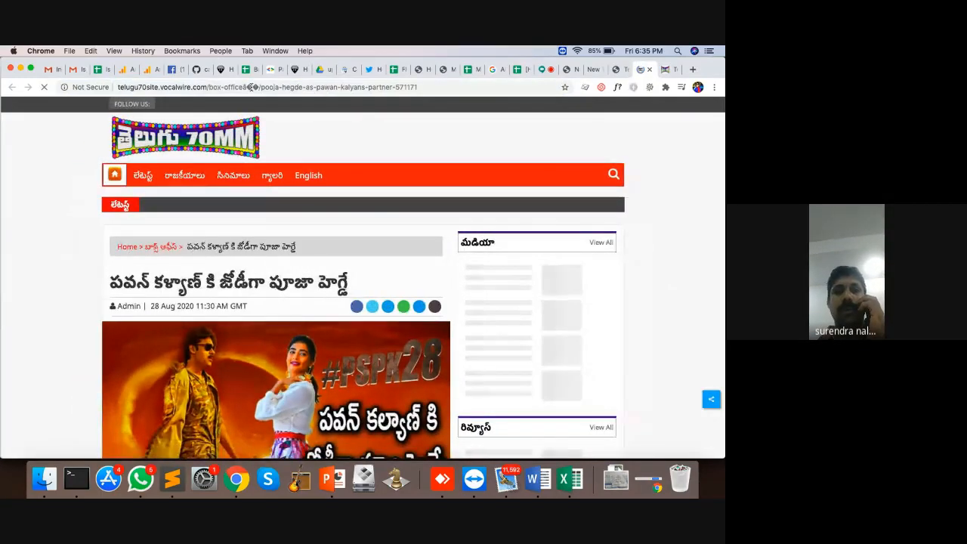
{"action": "left_click_drag", "start_coordinate": [209, 87], "coordinate": [721, 89]}
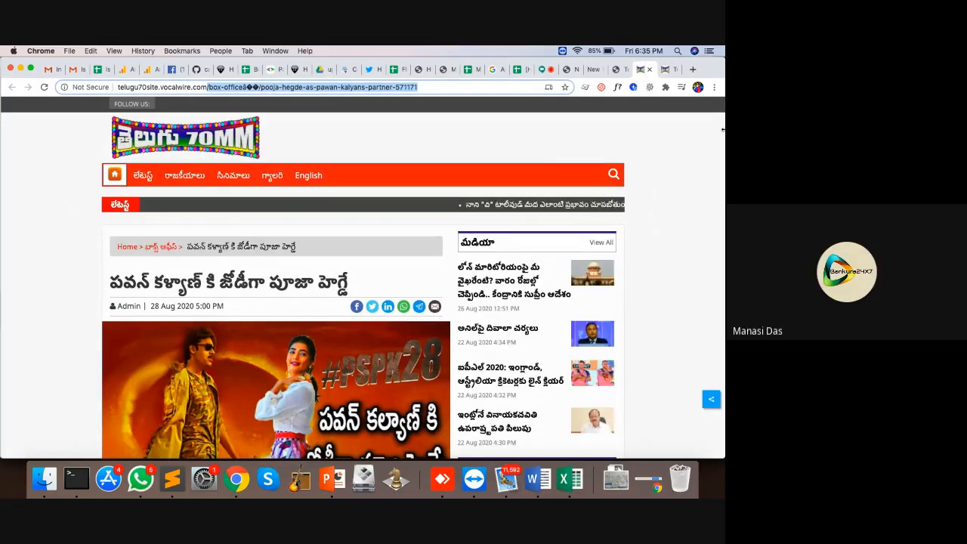
{"action": "key", "text": "BackSpace"}
{"action": "type", "text": "/x"}
{"action": "key", "text": "Return"}
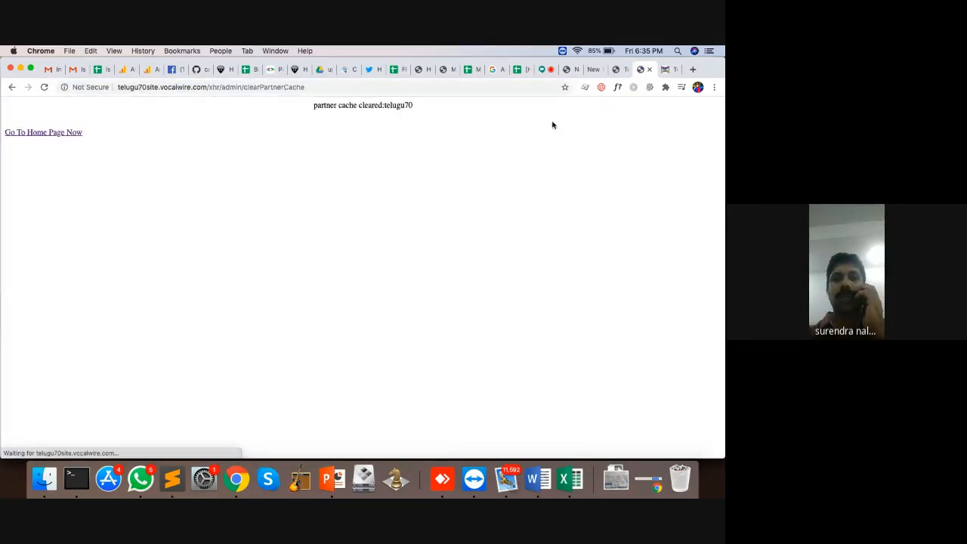
{"action": "left_click_drag", "start_coordinate": [205, 86], "coordinate": [722, 86]}
{"action": "type", "text": "box-officeâ��/pooja-hegde-as-pawan-kalyans-partner-571171"}
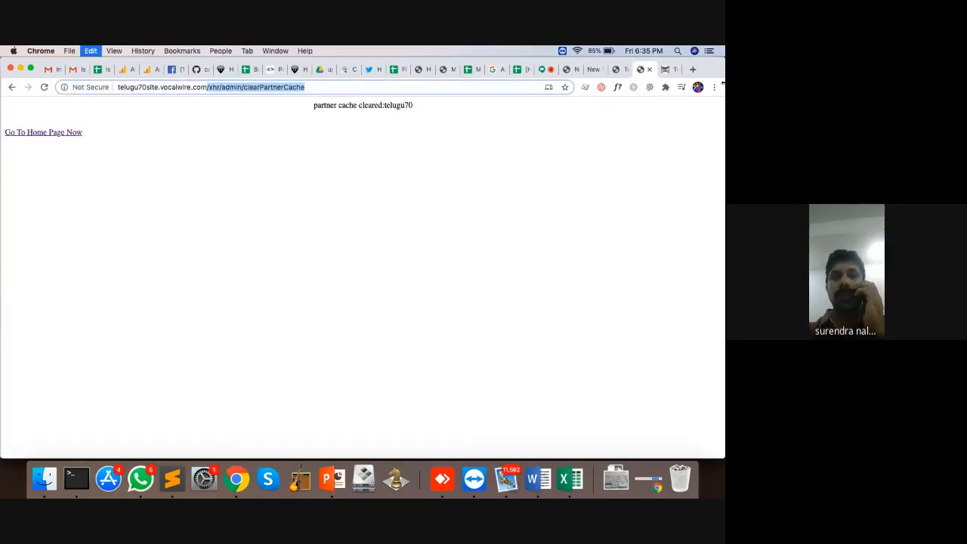
{"action": "key", "text": "Return"}
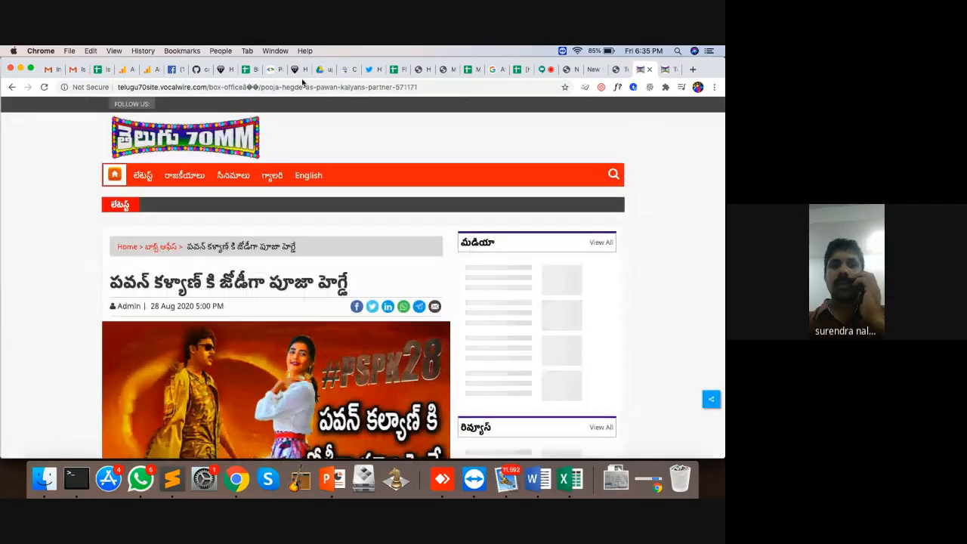
Step: Preview the story again, then close the article and home page tabs with Cmd+W
{"action": "left_click", "coordinate": [624, 69]}
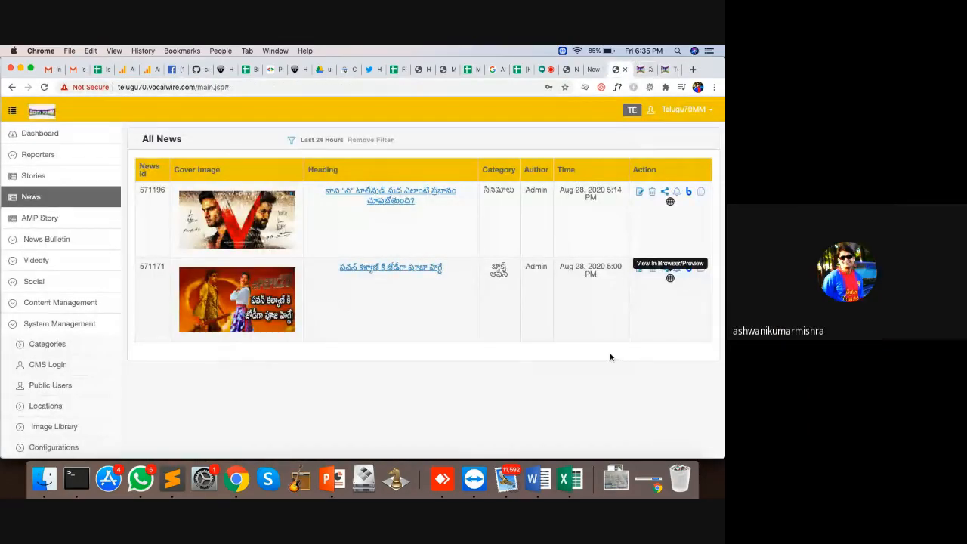
{"action": "left_click", "coordinate": [670, 279]}
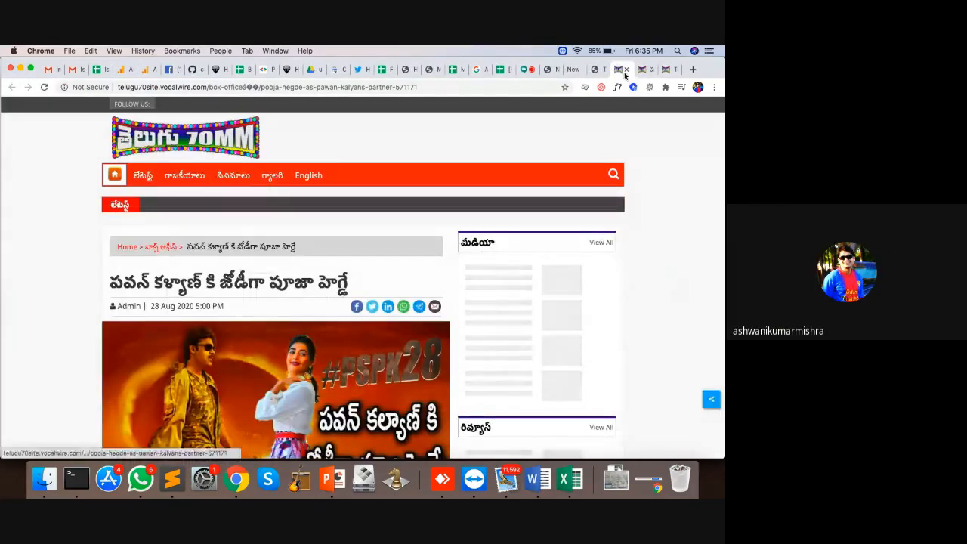
{"action": "left_click", "coordinate": [625, 70]}
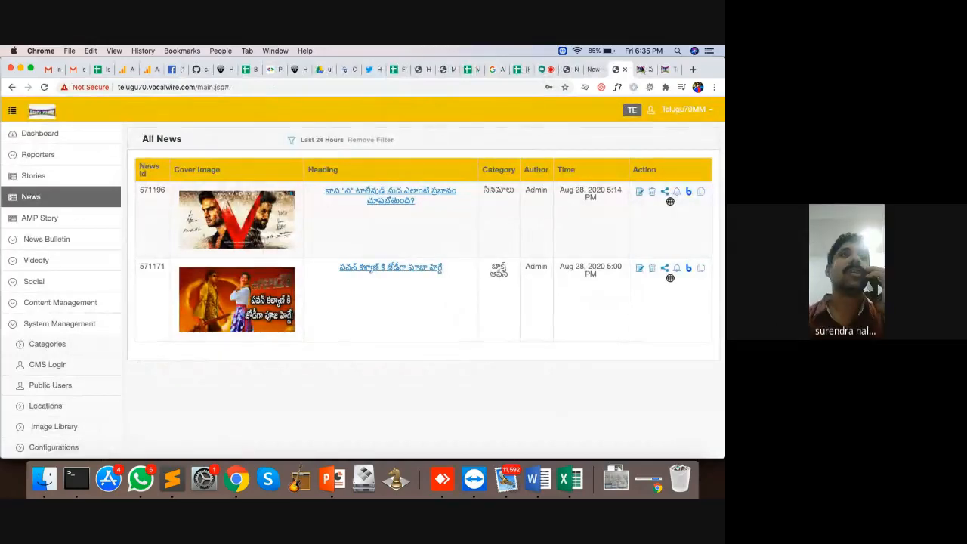
{"action": "left_click", "coordinate": [642, 70]}
{"action": "left_click", "coordinate": [664, 69]}
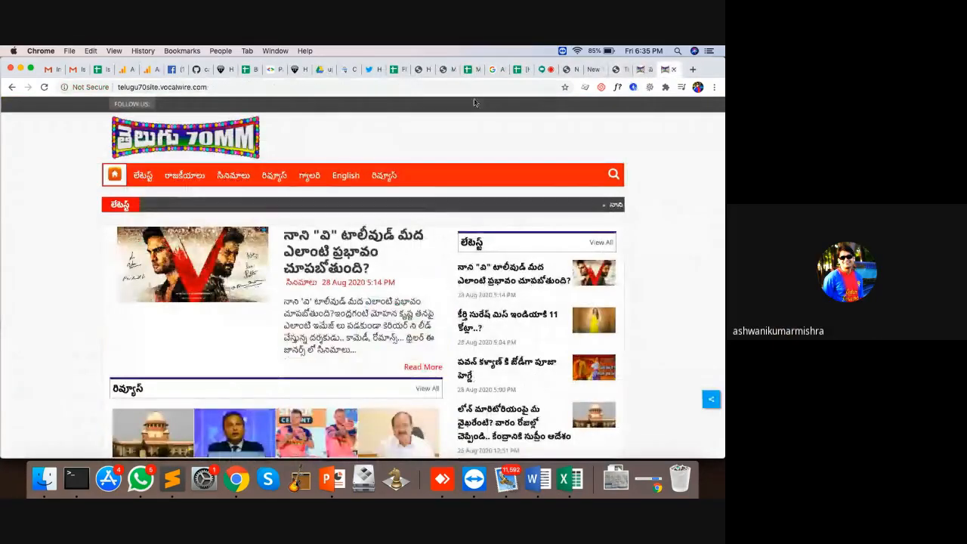
{"action": "key", "text": "super+w"}
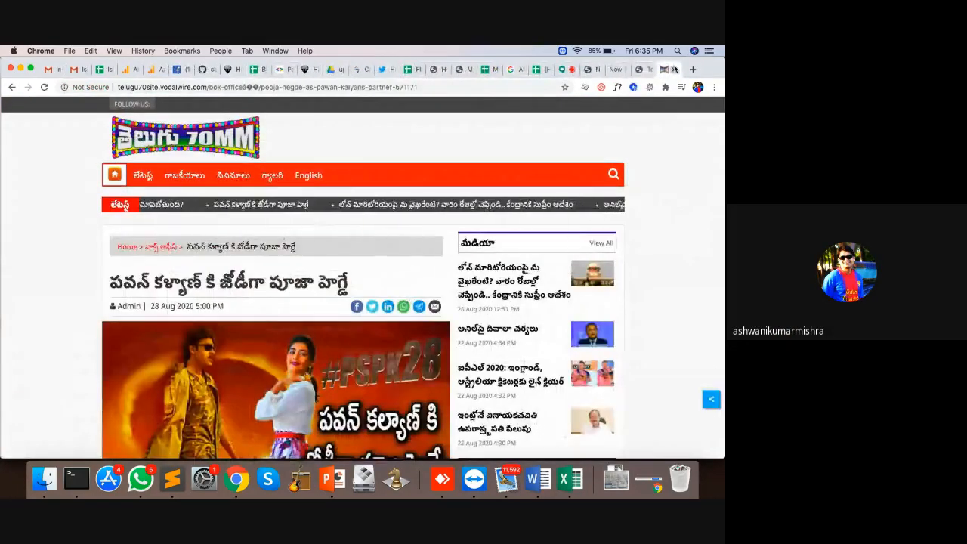
{"action": "key", "text": "super+w"}
{"action": "scroll", "coordinate": [59, 355], "scroll_direction": "down", "scroll_amount": 5}
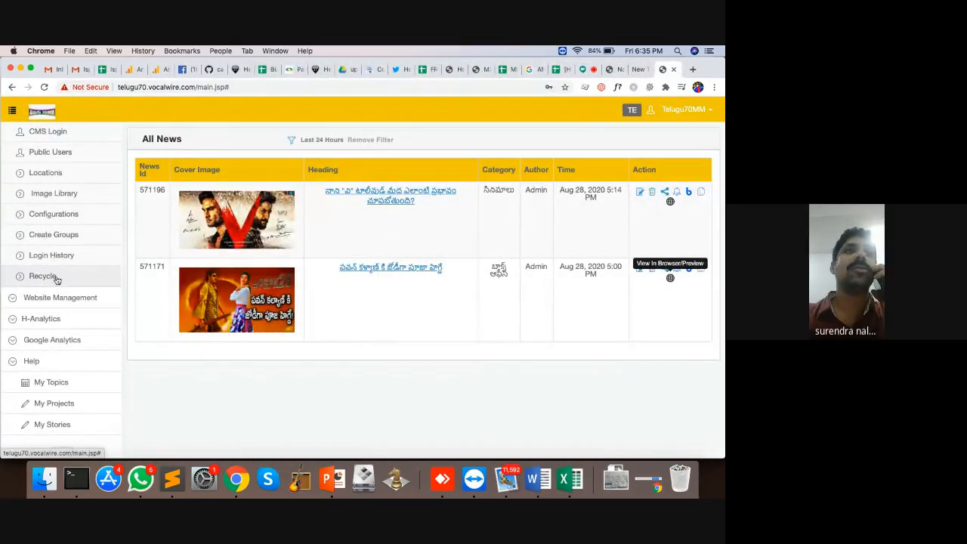
Step: Open deleted story 571172 in the recycle bin and confirm its live URL shows Not Found
{"action": "left_click", "coordinate": [56, 278]}
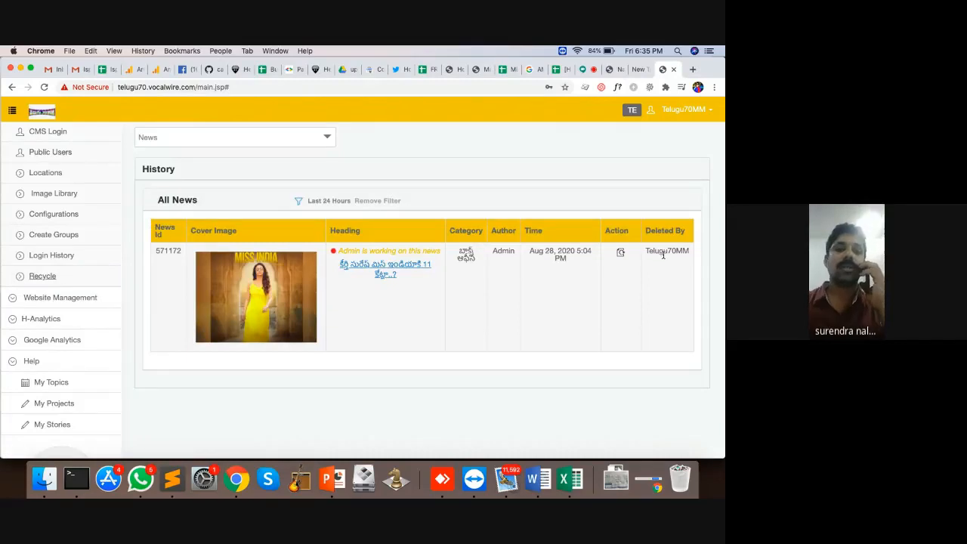
{"action": "left_click", "coordinate": [391, 267]}
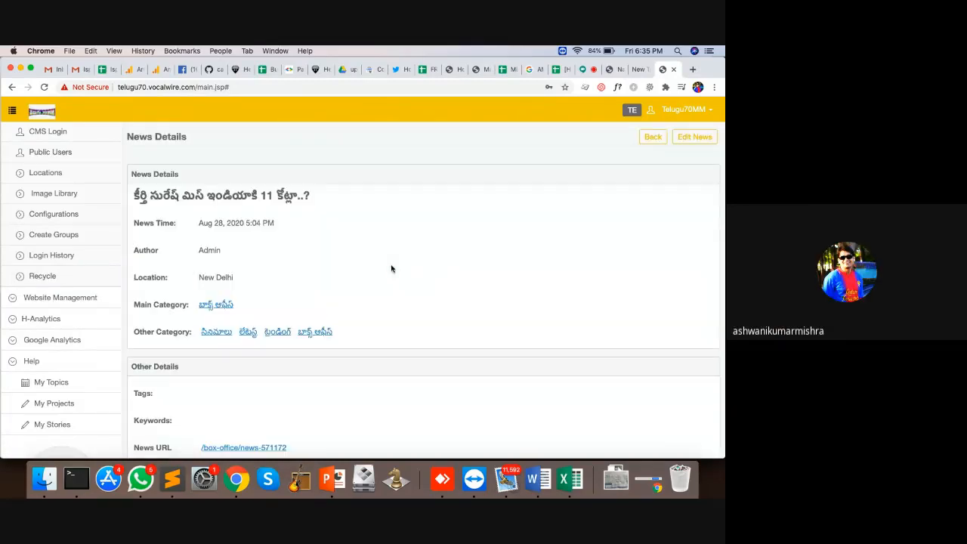
{"action": "scroll", "coordinate": [305, 353], "scroll_direction": "down", "scroll_amount": 2}
{"action": "left_click", "coordinate": [256, 392]}
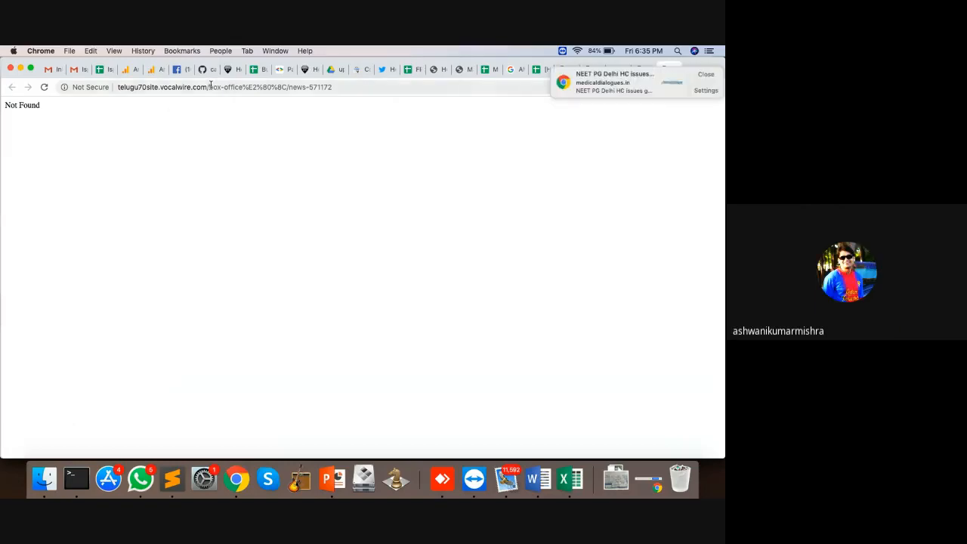
{"action": "left_click", "coordinate": [698, 74]}
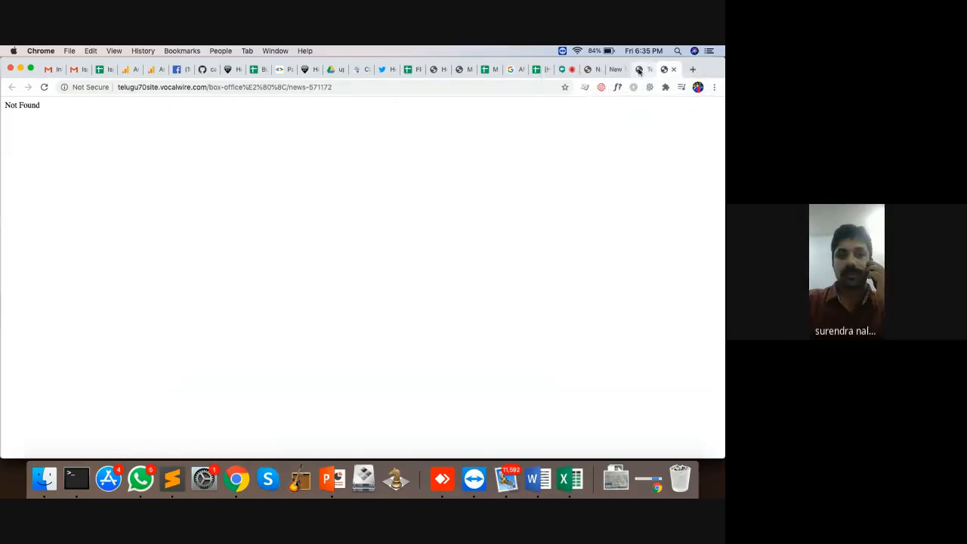
{"action": "left_click", "coordinate": [563, 71]}
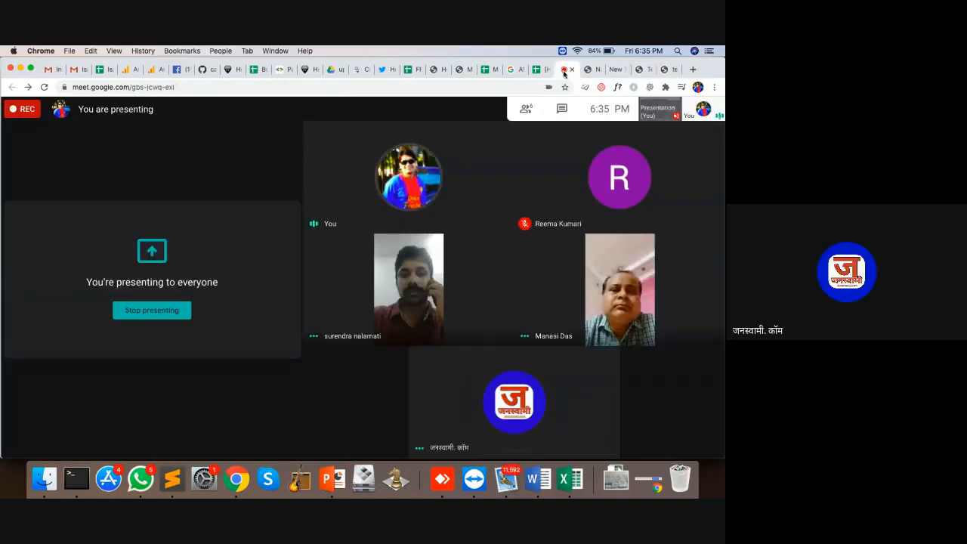
{"action": "left_click", "coordinate": [662, 70]}
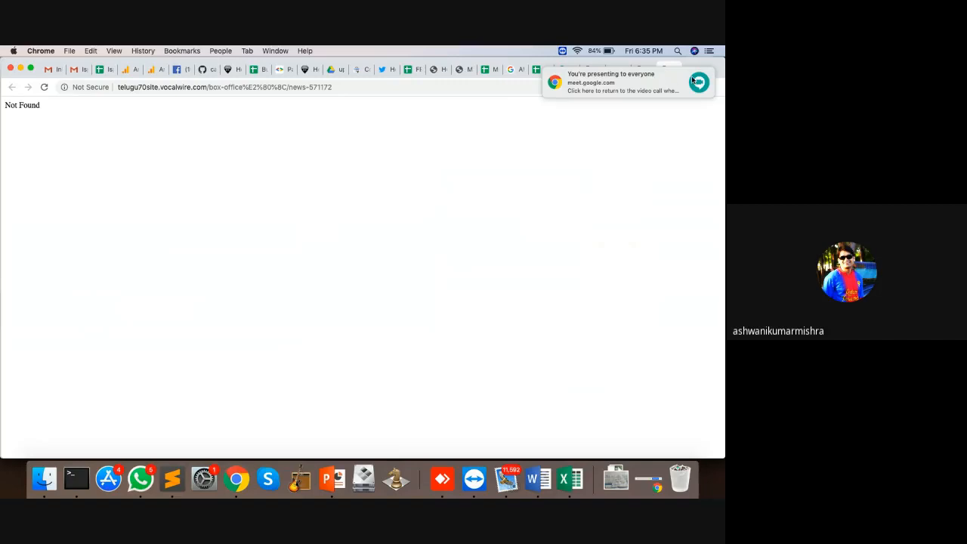
{"action": "left_click", "coordinate": [697, 74]}
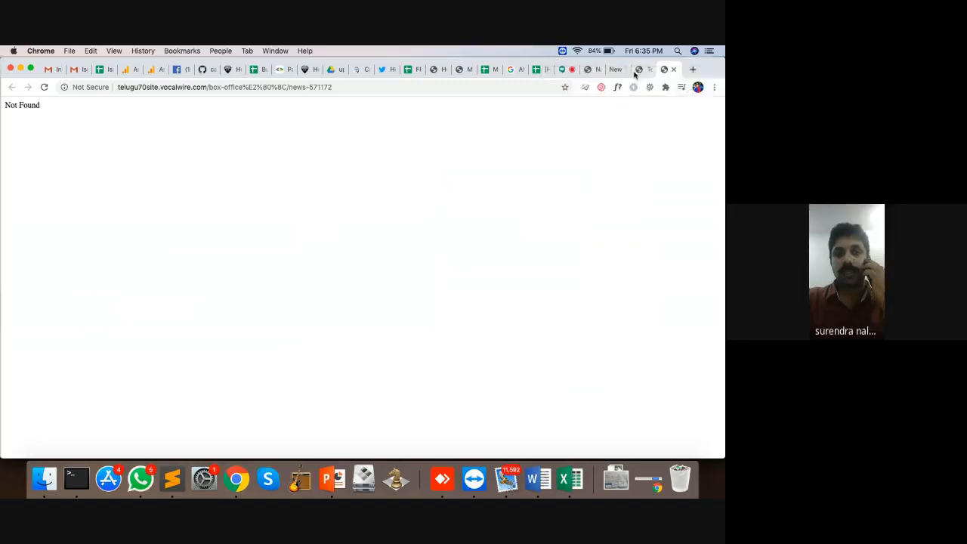
{"action": "left_click", "coordinate": [639, 69]}
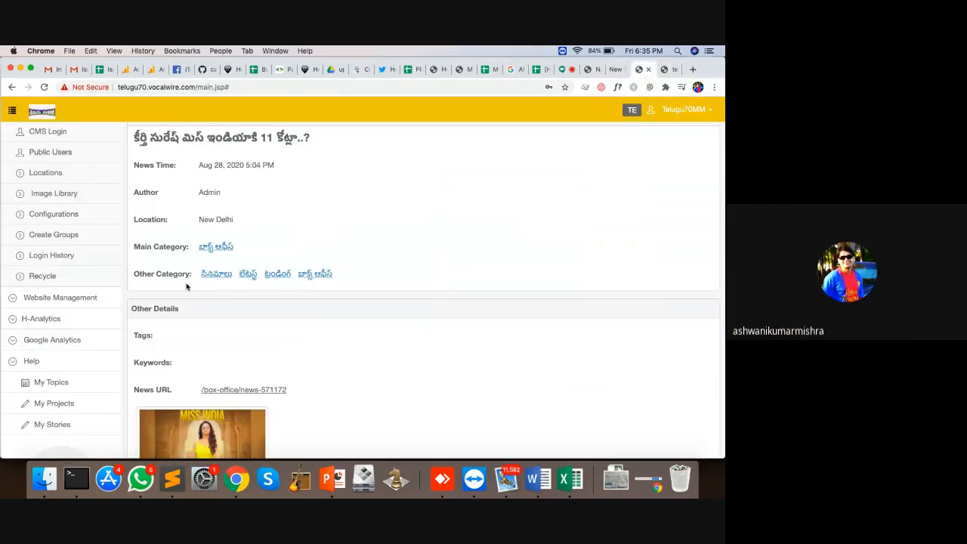
Step: Restore story 571172 from the News recycle bin and reload its live page to confirm
{"action": "left_click", "coordinate": [43, 276]}
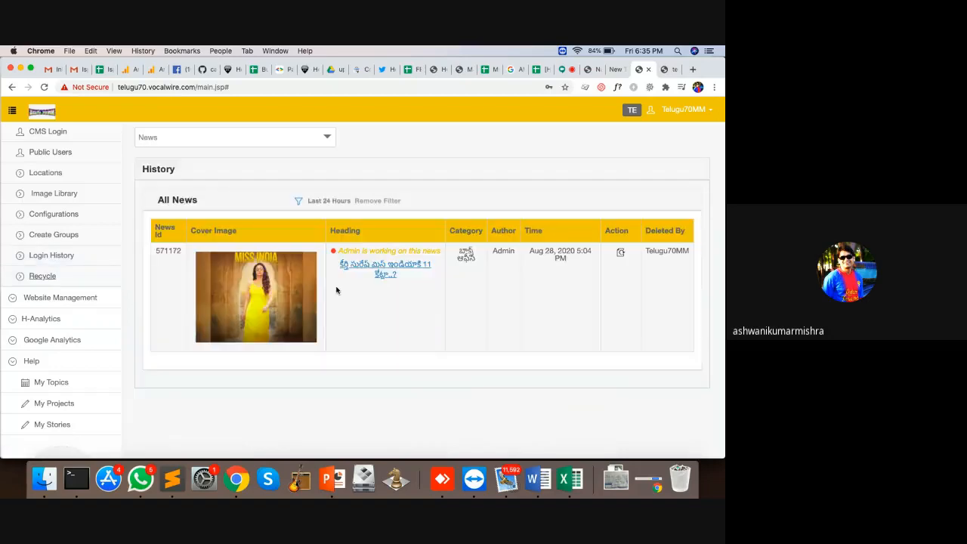
{"action": "left_click", "coordinate": [256, 140]}
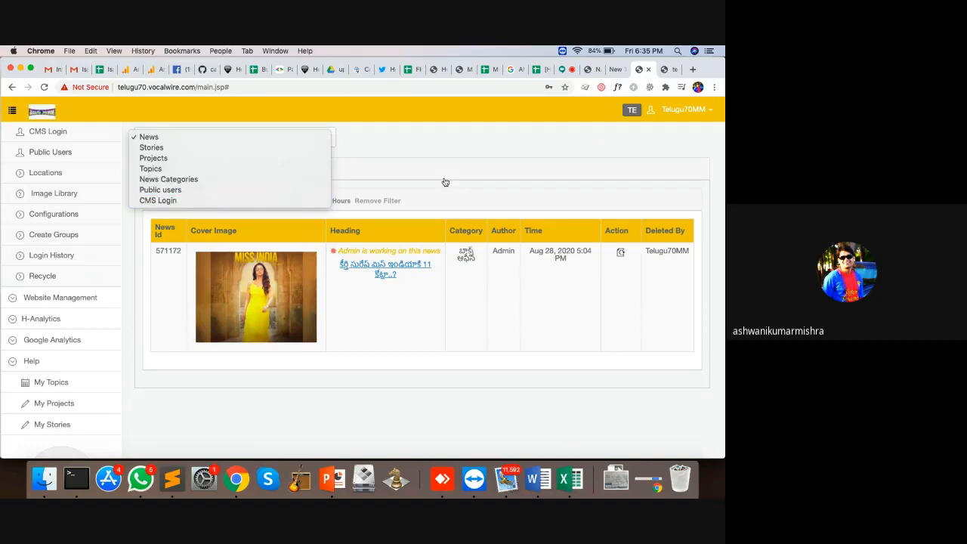
{"action": "left_click", "coordinate": [429, 154]}
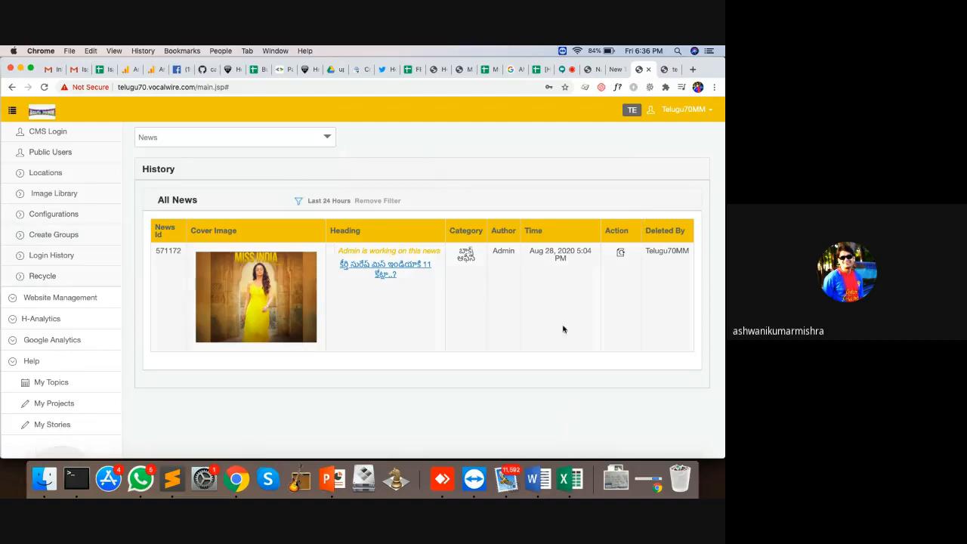
{"action": "left_click", "coordinate": [621, 252]}
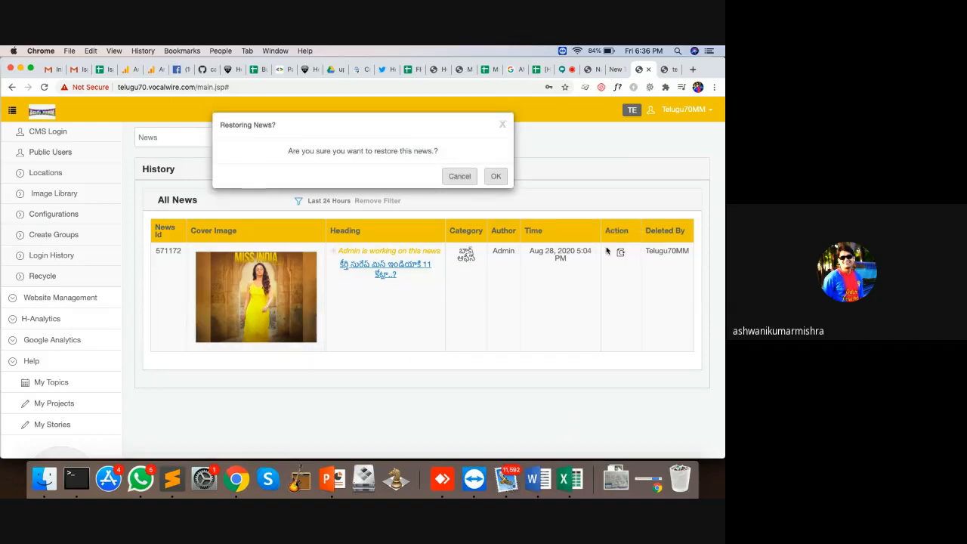
{"action": "left_click", "coordinate": [495, 176]}
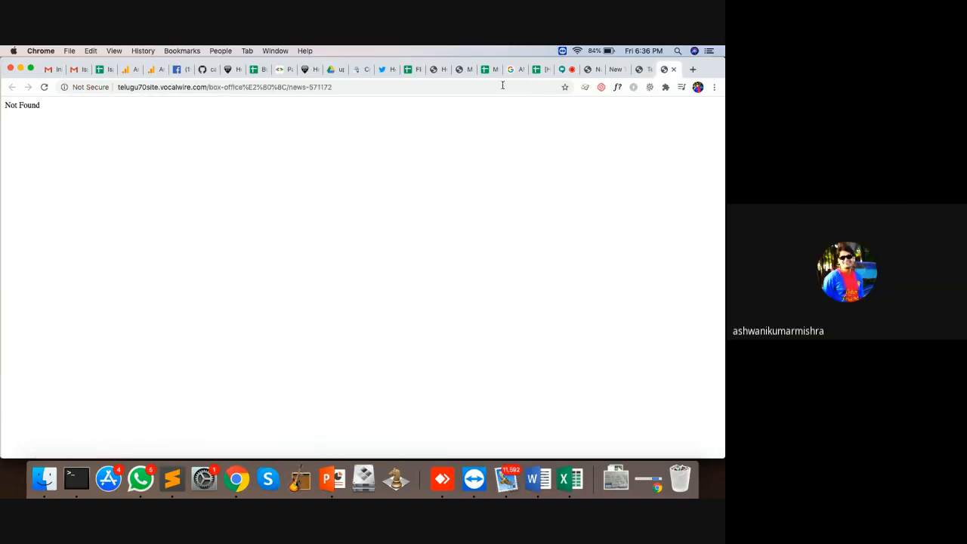
{"action": "left_click", "coordinate": [429, 88]}
{"action": "key", "text": "Return"}
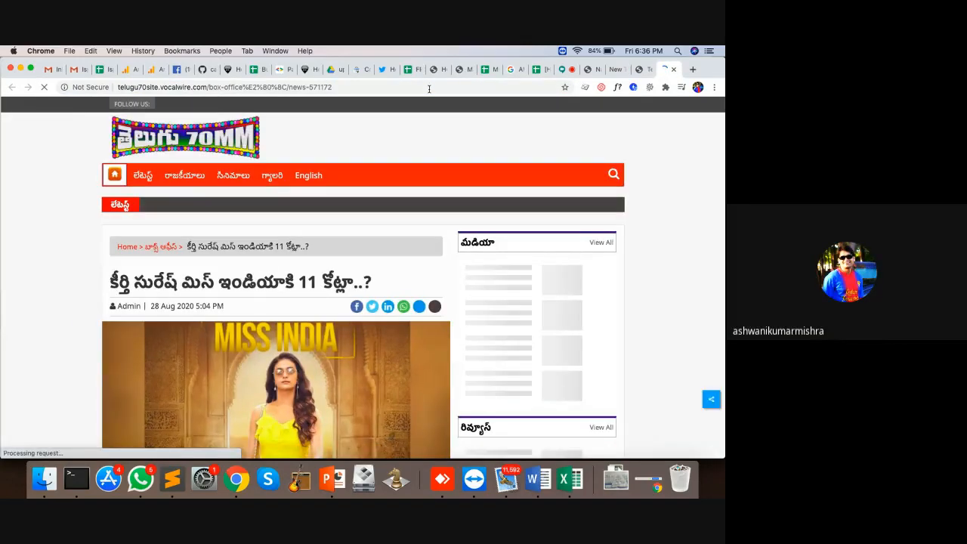
{"action": "left_click", "coordinate": [429, 88]}
{"action": "left_click", "coordinate": [641, 69]}
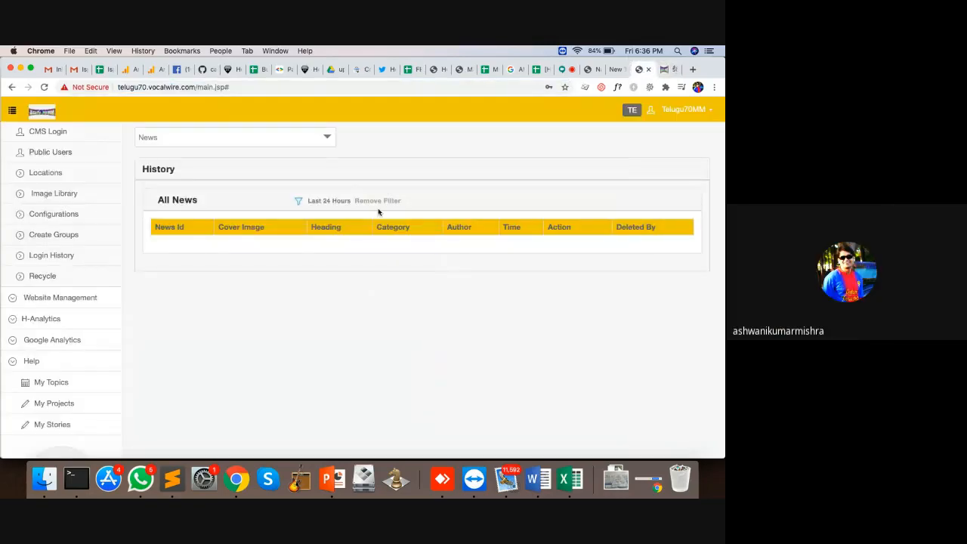
Step: Open the All News list and scroll through its three stories, including 571172
{"action": "scroll", "coordinate": [108, 203], "scroll_direction": "up", "scroll_amount": 5}
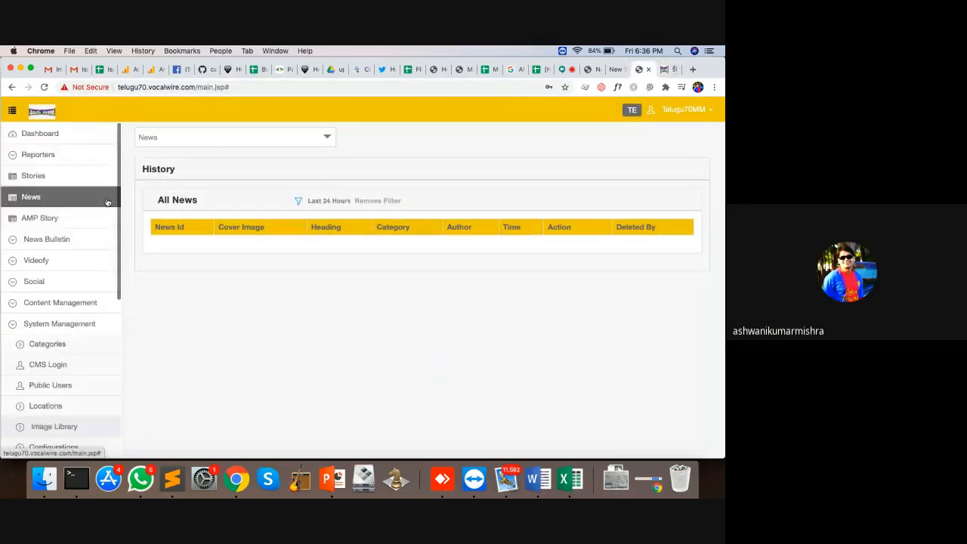
{"action": "left_click", "coordinate": [32, 197]}
{"action": "scroll", "coordinate": [43, 289], "scroll_direction": "down", "scroll_amount": 5}
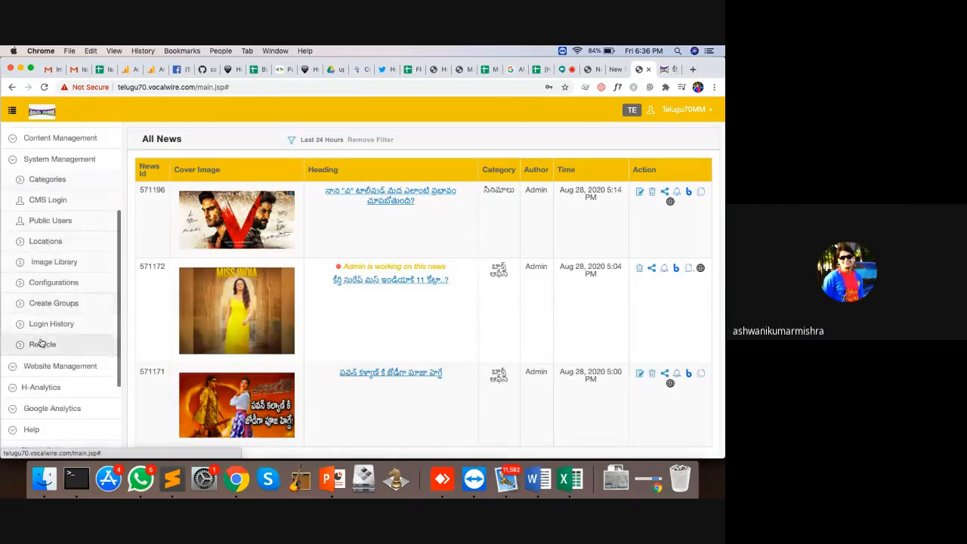
{"action": "scroll", "coordinate": [49, 254], "scroll_direction": "up", "scroll_amount": 5}
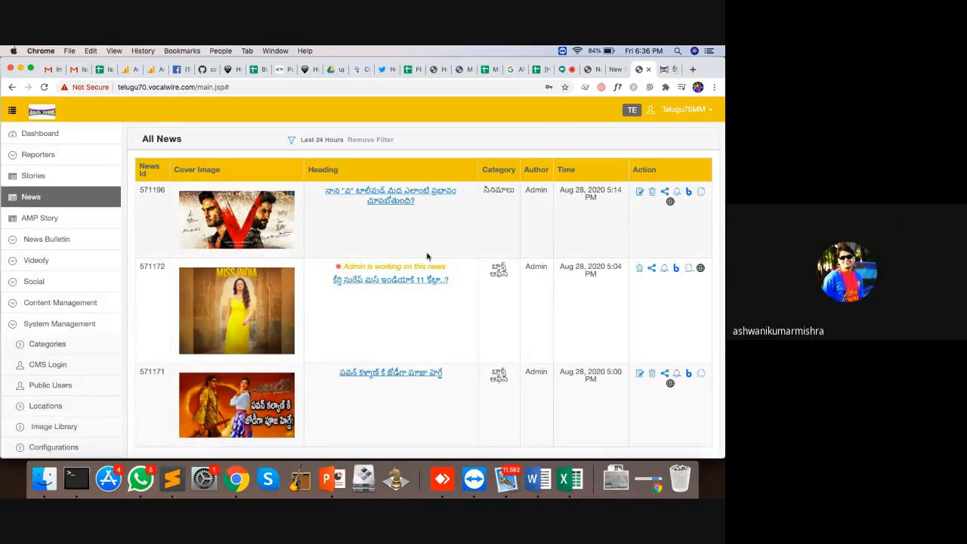
{"action": "scroll", "coordinate": [425, 255], "scroll_direction": "down", "scroll_amount": 1}
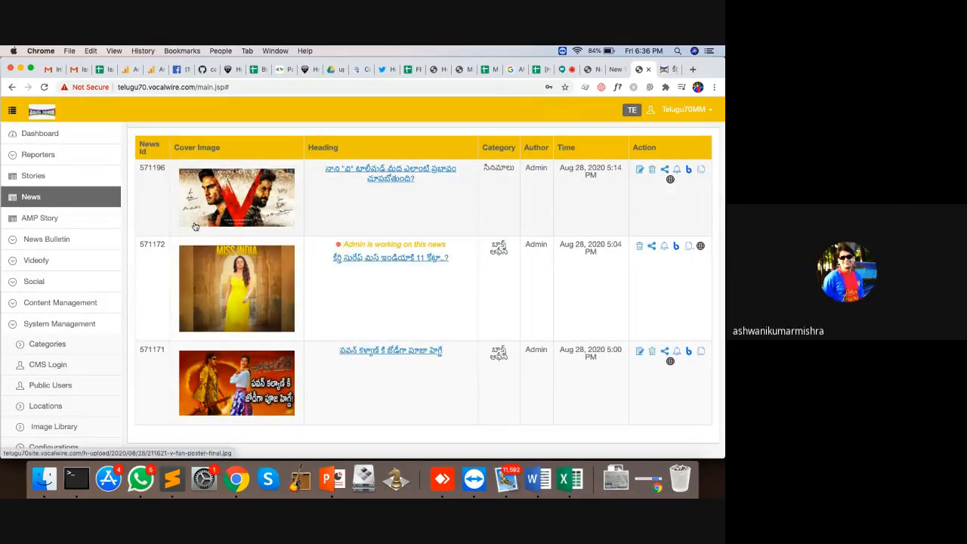
{"action": "scroll", "coordinate": [55, 214], "scroll_direction": "up", "scroll_amount": 1}
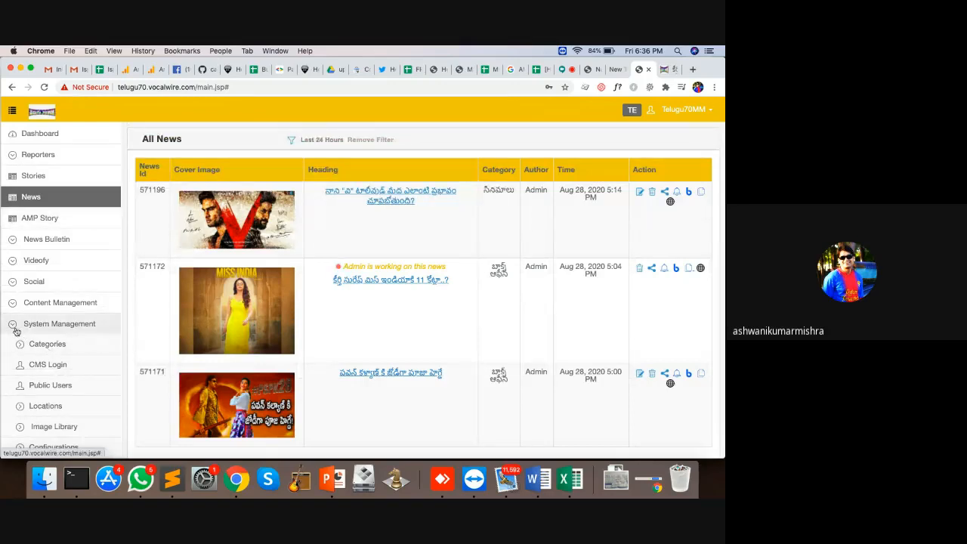
Step: Collapse System Management, expand Content Management and go to Promoted News
{"action": "left_click", "coordinate": [11, 323]}
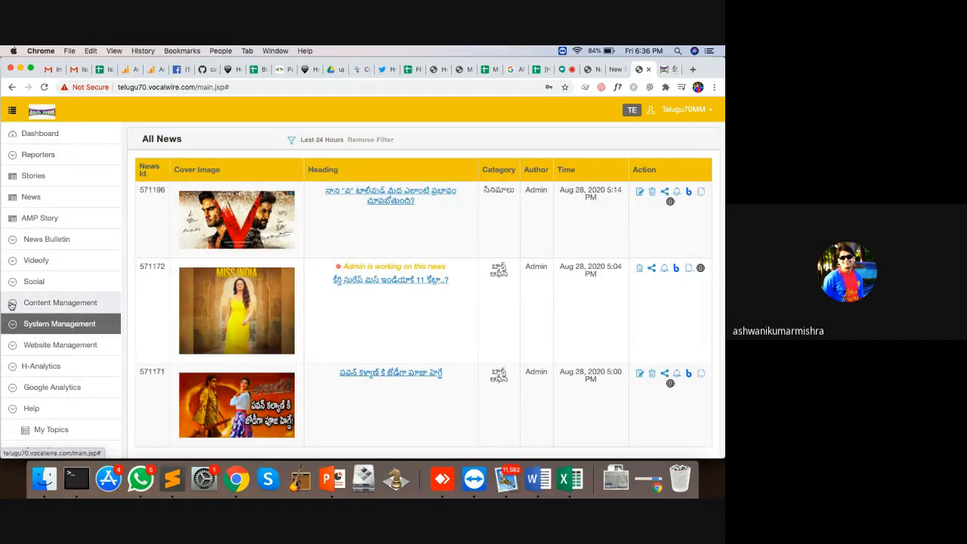
{"action": "left_click", "coordinate": [11, 303]}
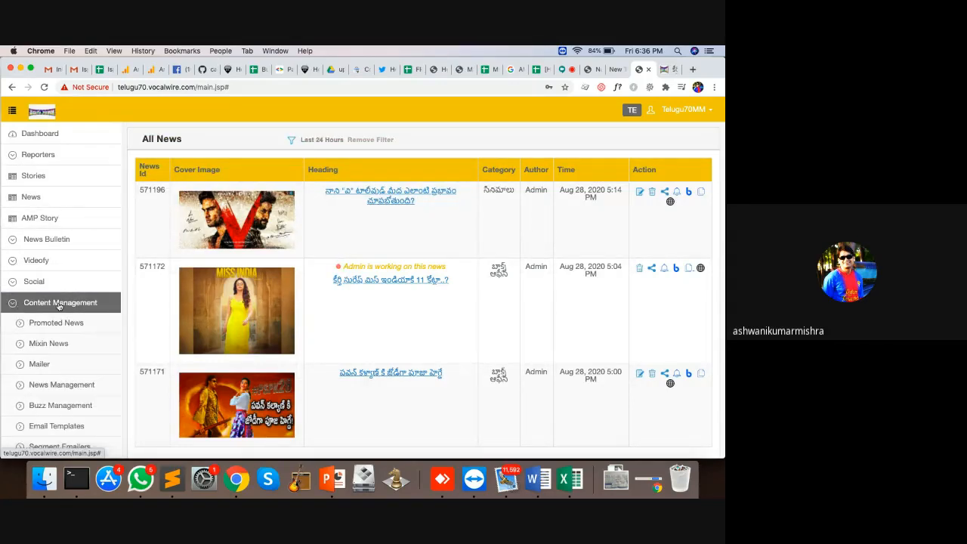
{"action": "scroll", "coordinate": [59, 305], "scroll_direction": "down", "scroll_amount": 2}
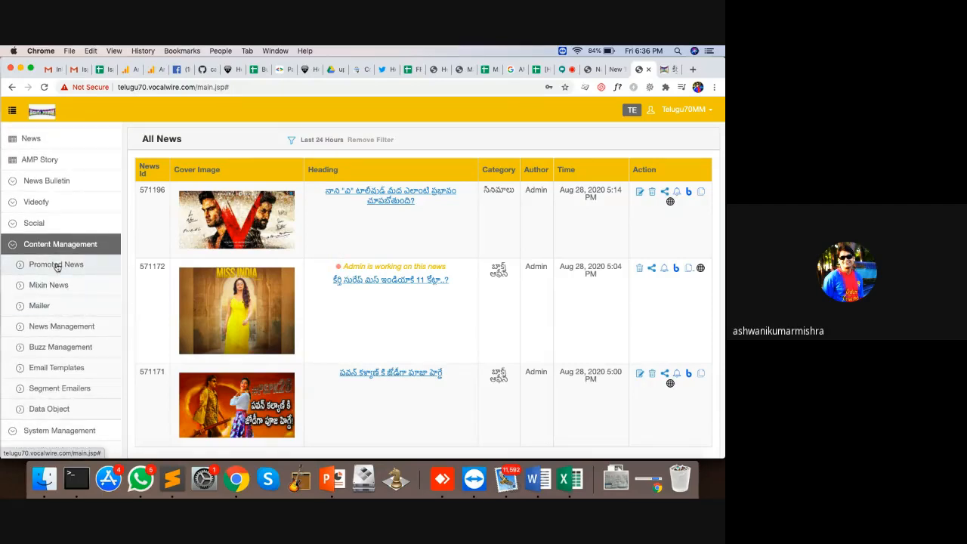
{"action": "left_click", "coordinate": [57, 268]}
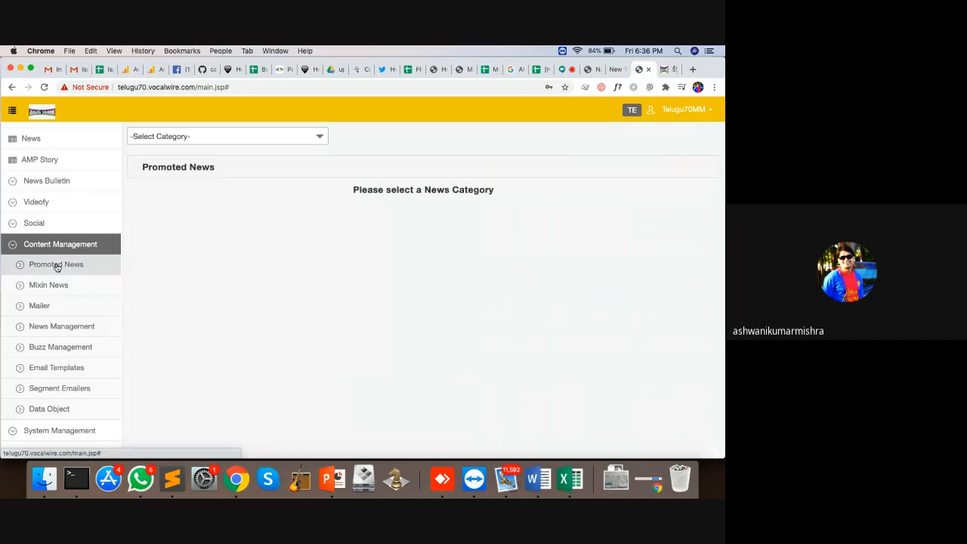
Step: Reload the Telugu70MM website home page and scroll through it
{"action": "left_click", "coordinate": [663, 70]}
{"action": "key", "text": "Return"}
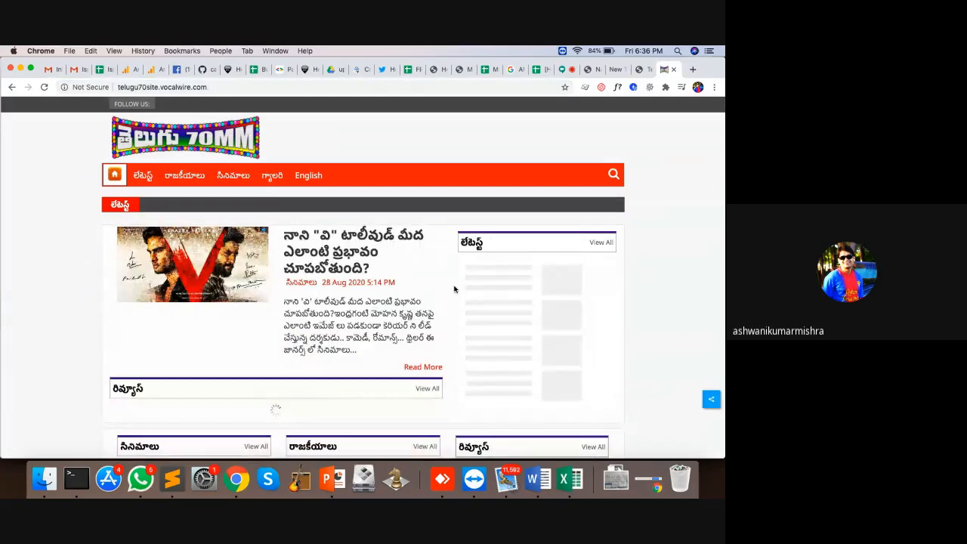
{"action": "scroll", "coordinate": [453, 289], "scroll_direction": "down", "scroll_amount": 2}
{"action": "scroll", "coordinate": [453, 290], "scroll_direction": "down", "scroll_amount": 5}
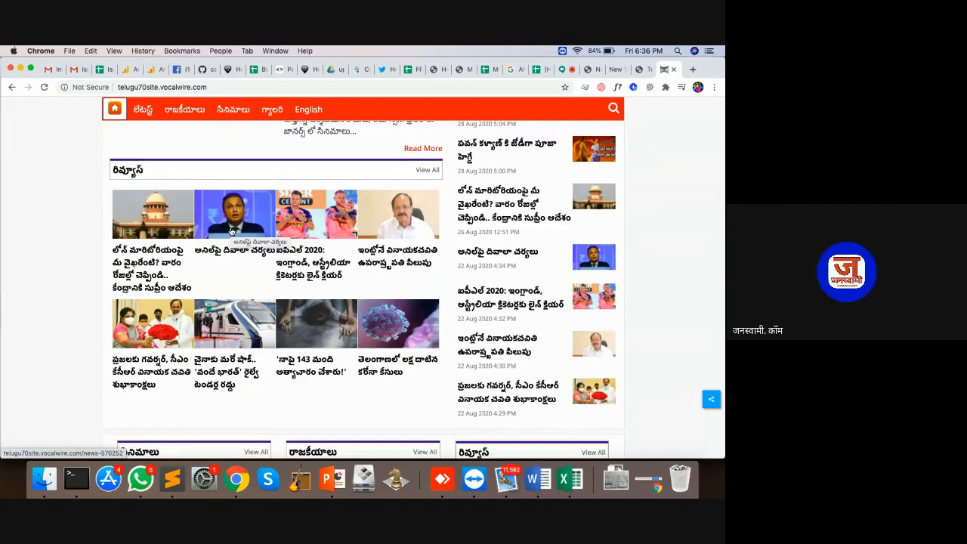
{"action": "scroll", "coordinate": [231, 231], "scroll_direction": "up", "scroll_amount": 1}
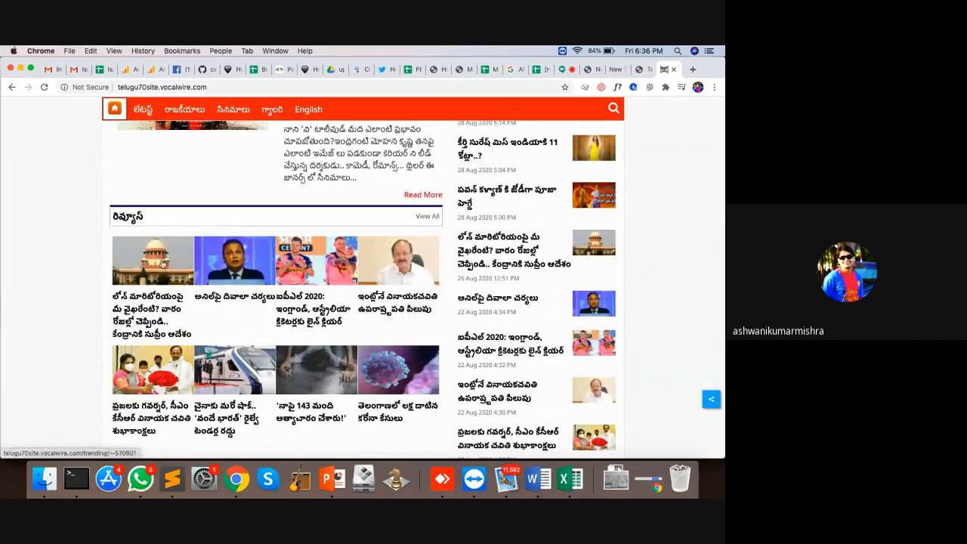
{"action": "left_click", "coordinate": [642, 69]}
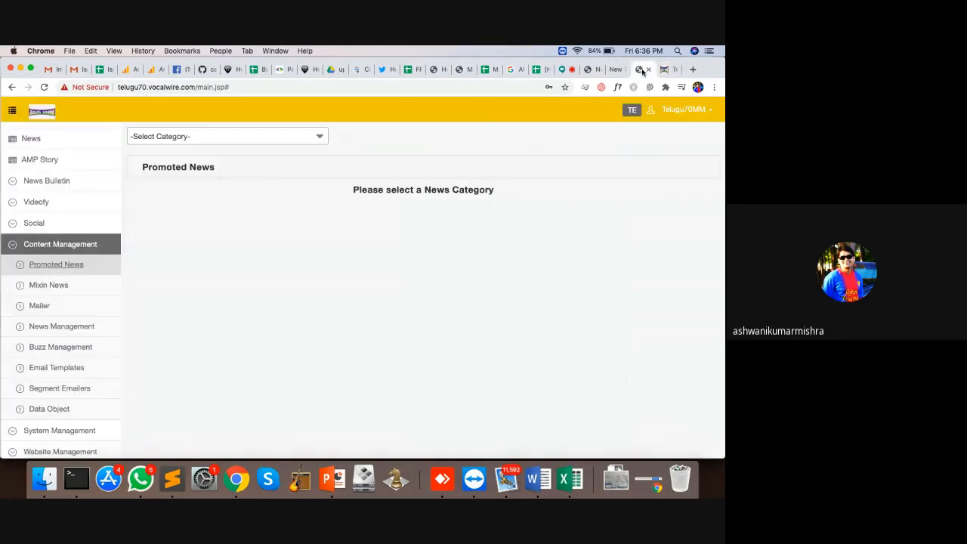
Step: Choose the రివ్యూస్ category from Promoted News' Select Category dropdown
{"action": "left_click", "coordinate": [227, 138]}
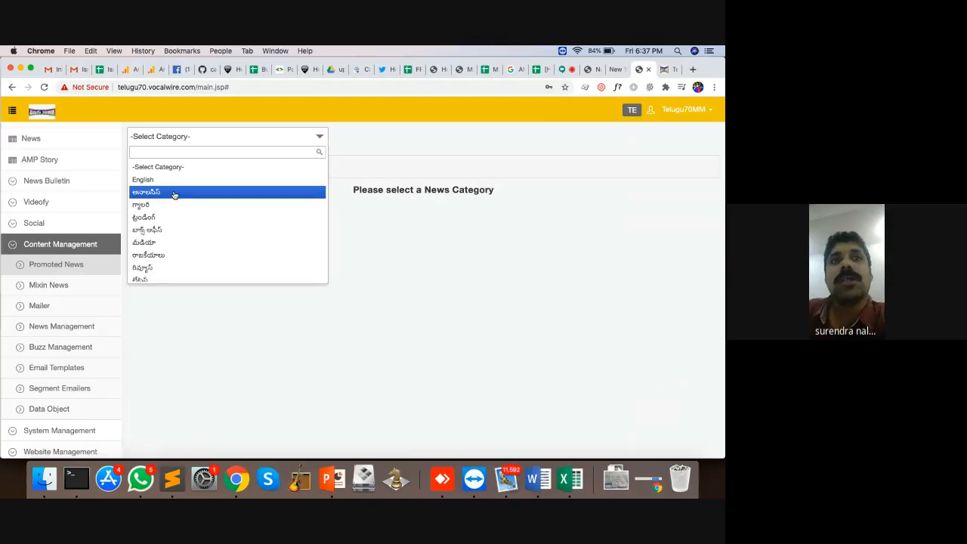
{"action": "left_click", "coordinate": [664, 68]}
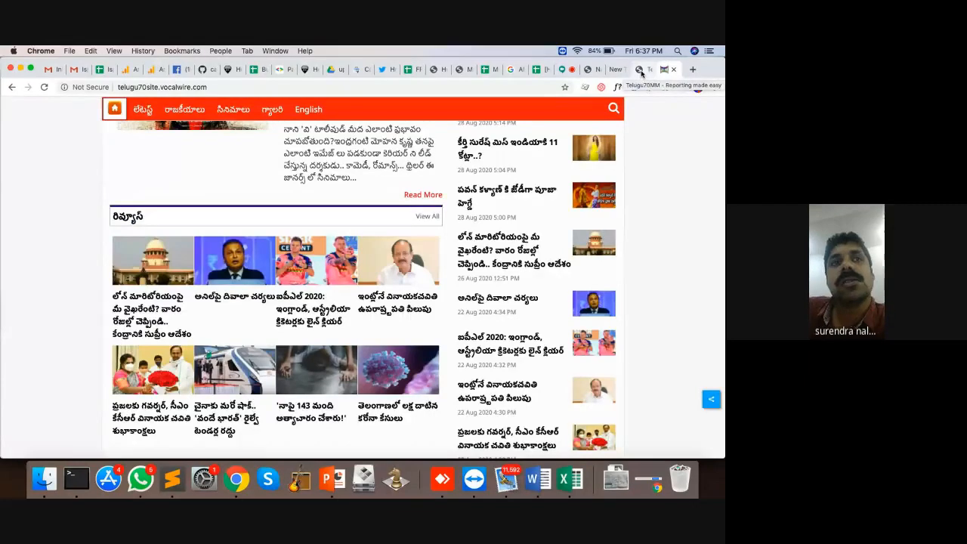
{"action": "left_click", "coordinate": [641, 70]}
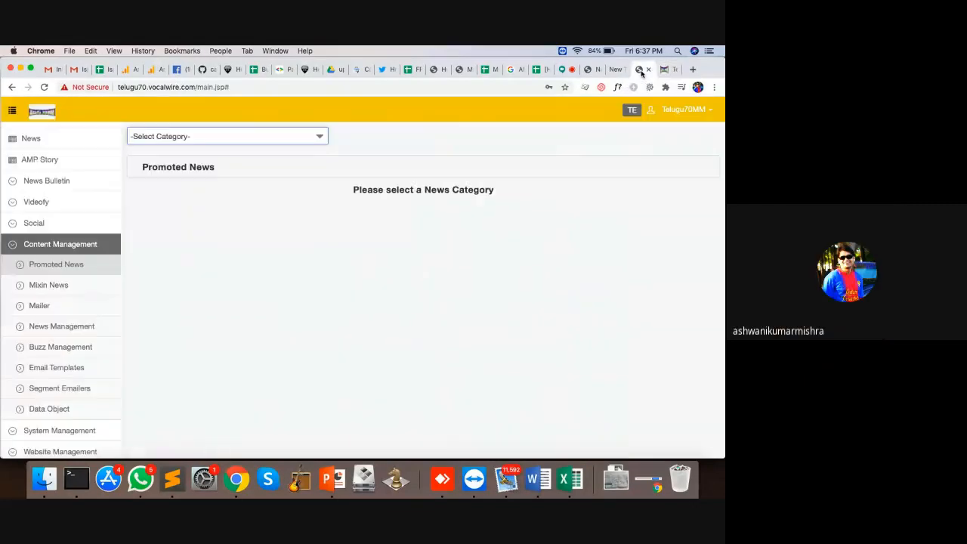
{"action": "left_click", "coordinate": [181, 138]}
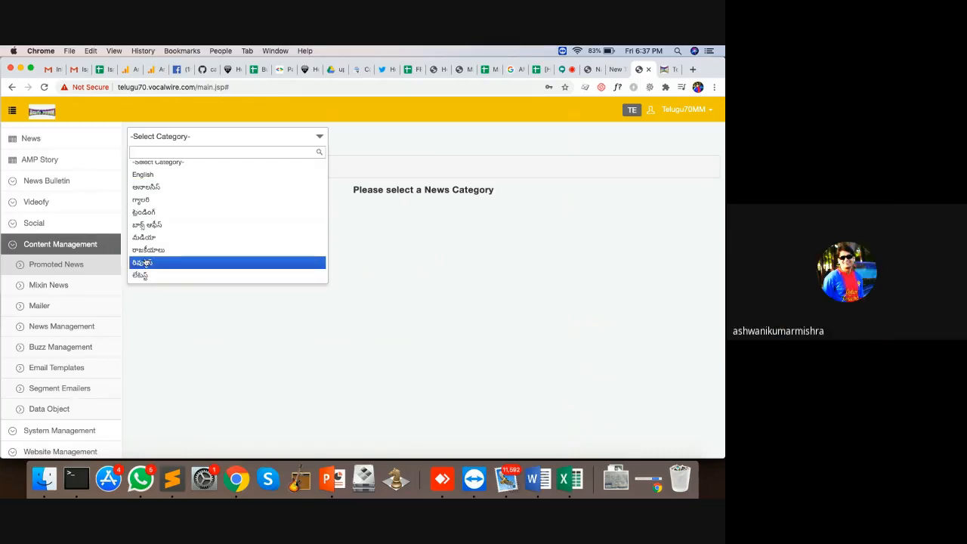
{"action": "left_click", "coordinate": [135, 263]}
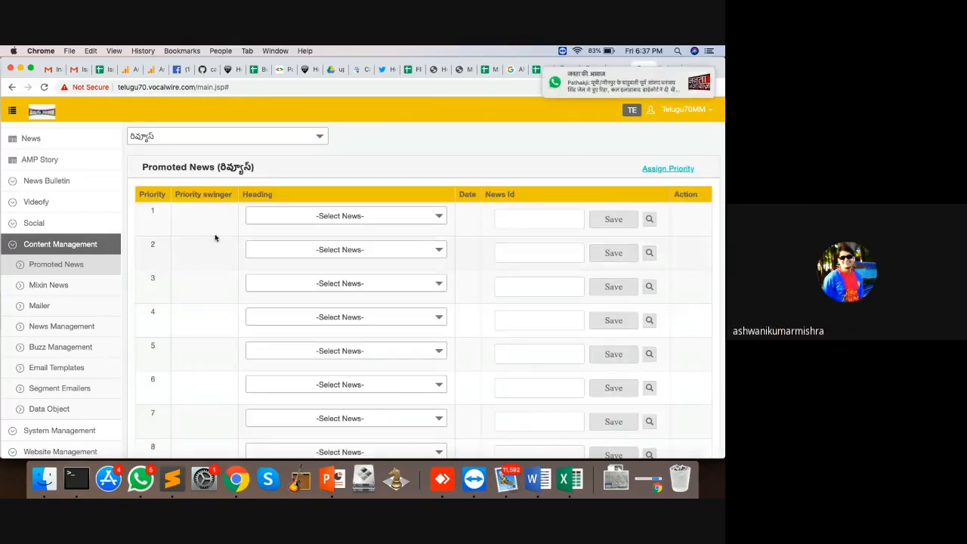
{"action": "left_click", "coordinate": [407, 214]}
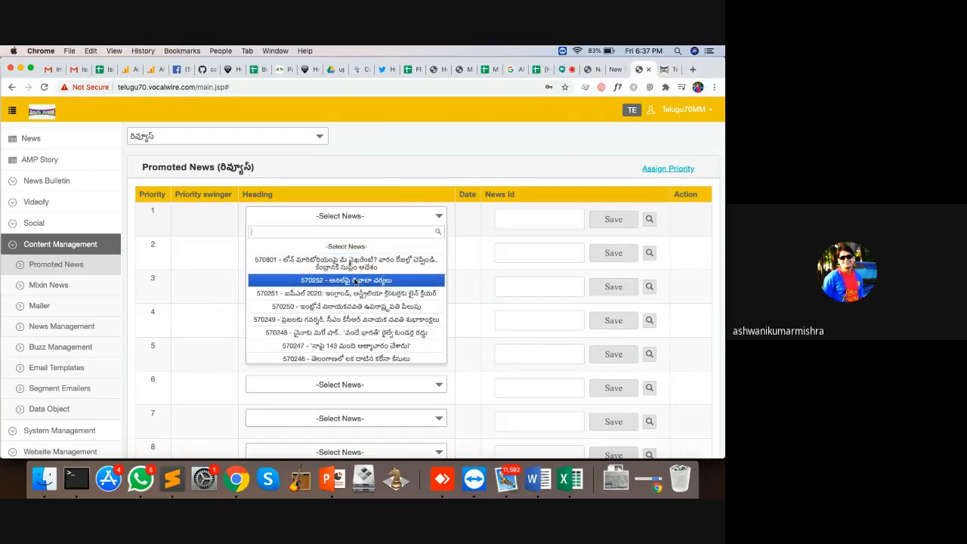
{"action": "left_click", "coordinate": [356, 281]}
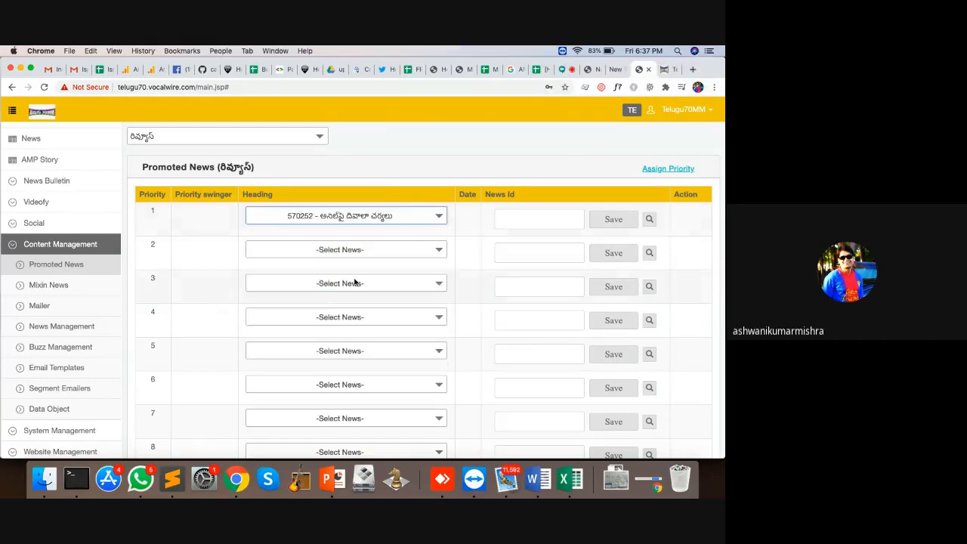
{"action": "left_click", "coordinate": [665, 70]}
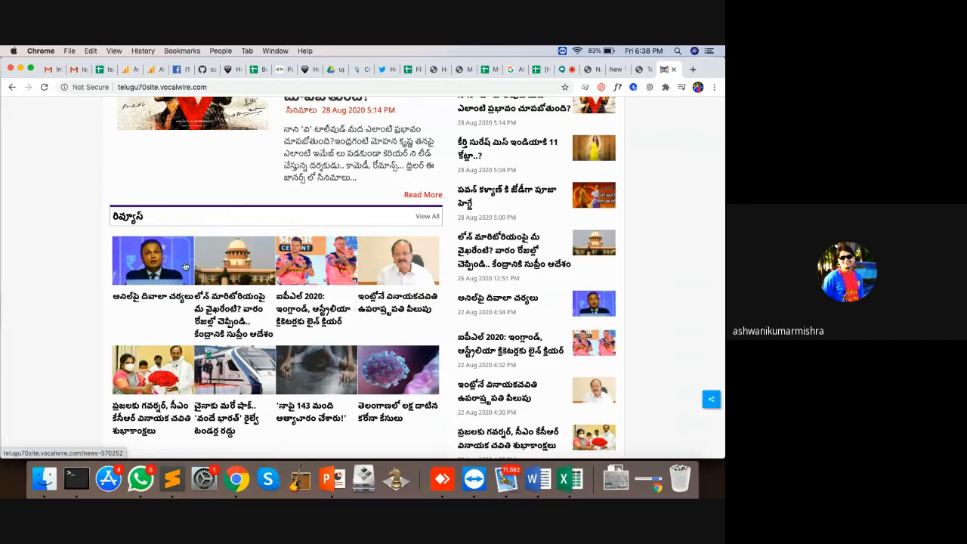
{"action": "left_click", "coordinate": [118, 218]}
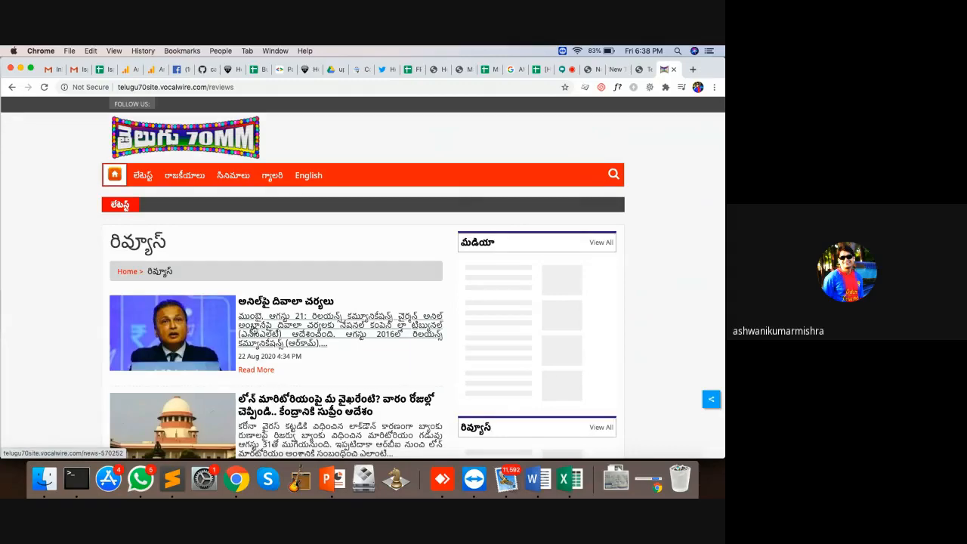
{"action": "scroll", "coordinate": [340, 324], "scroll_direction": "down", "scroll_amount": 5}
{"action": "key", "text": "ctrl+shift+Tab"}
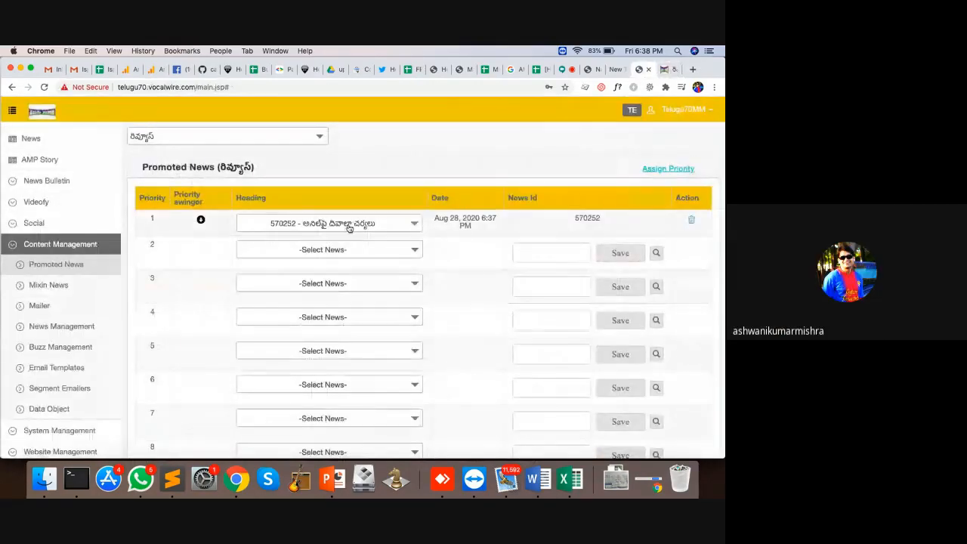
{"action": "left_click", "coordinate": [349, 225]}
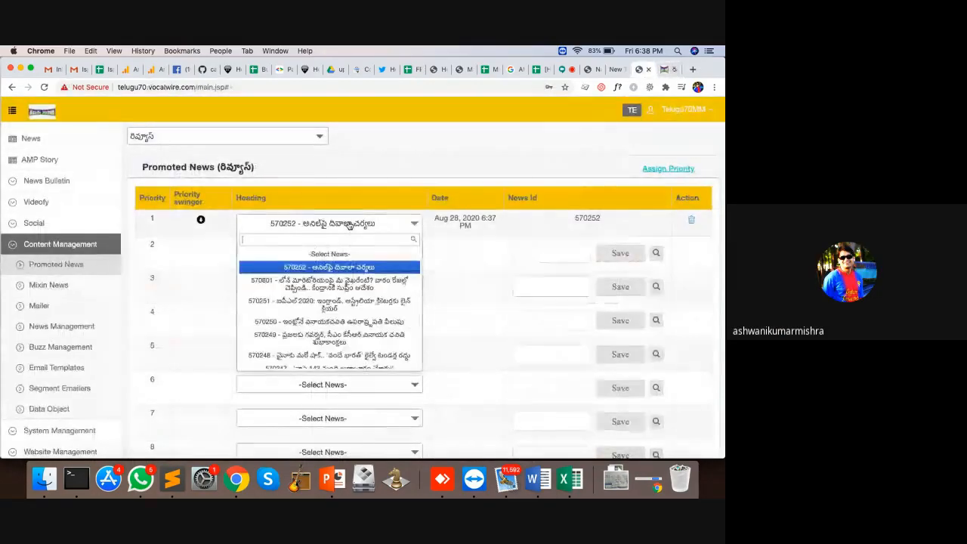
{"action": "left_click", "coordinate": [365, 355]}
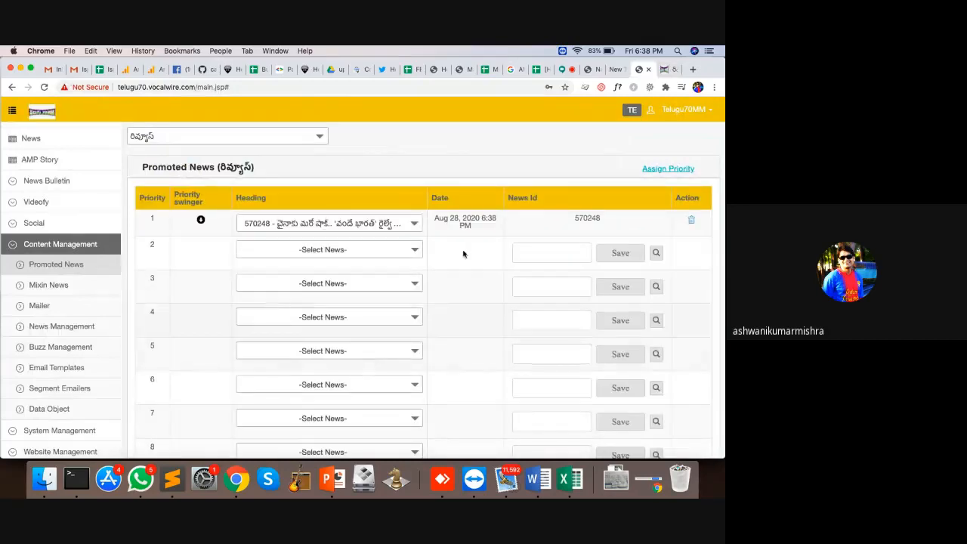
{"action": "left_click", "coordinate": [666, 75]}
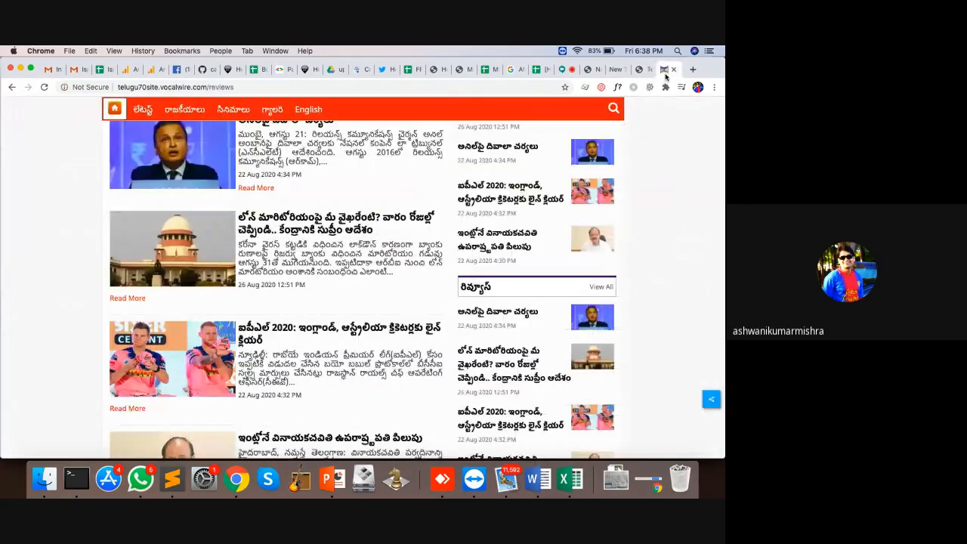
{"action": "scroll", "coordinate": [299, 300], "scroll_direction": "up", "scroll_amount": 5}
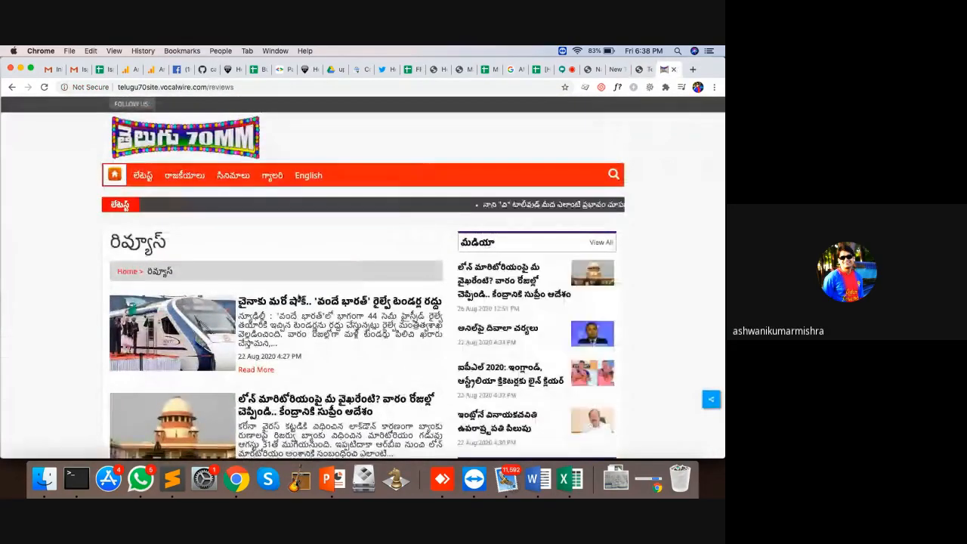
{"action": "scroll", "coordinate": [302, 302], "scroll_direction": "down", "scroll_amount": 2}
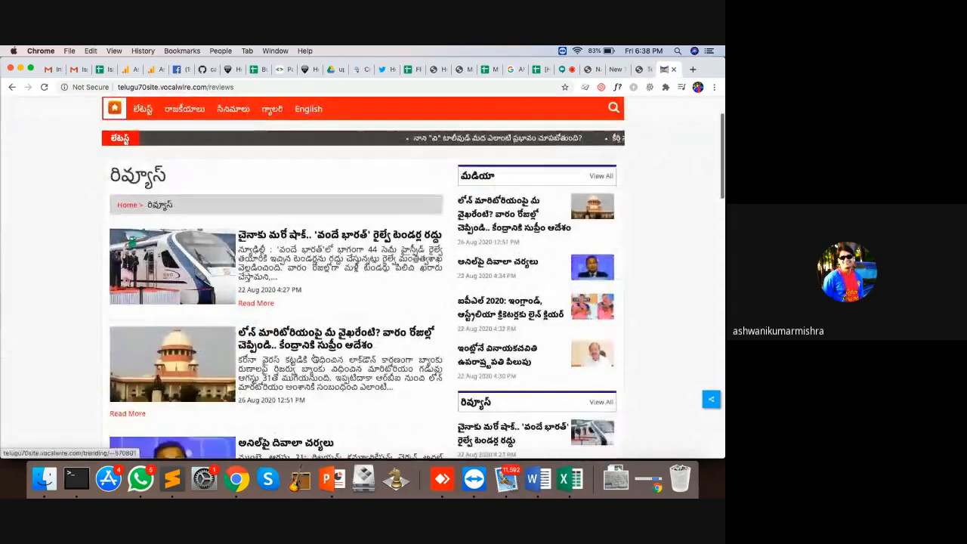
{"action": "left_click", "coordinate": [639, 69]}
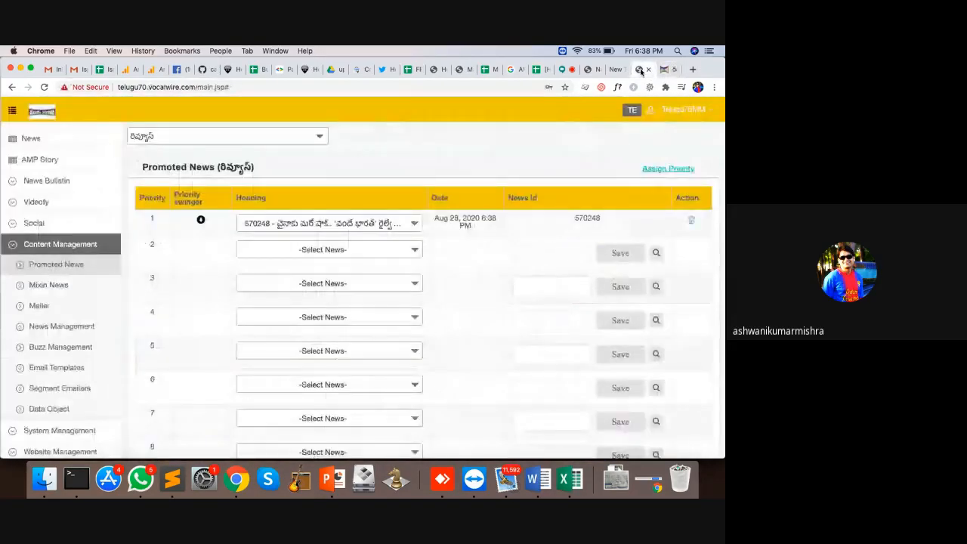
{"action": "left_click", "coordinate": [690, 219]}
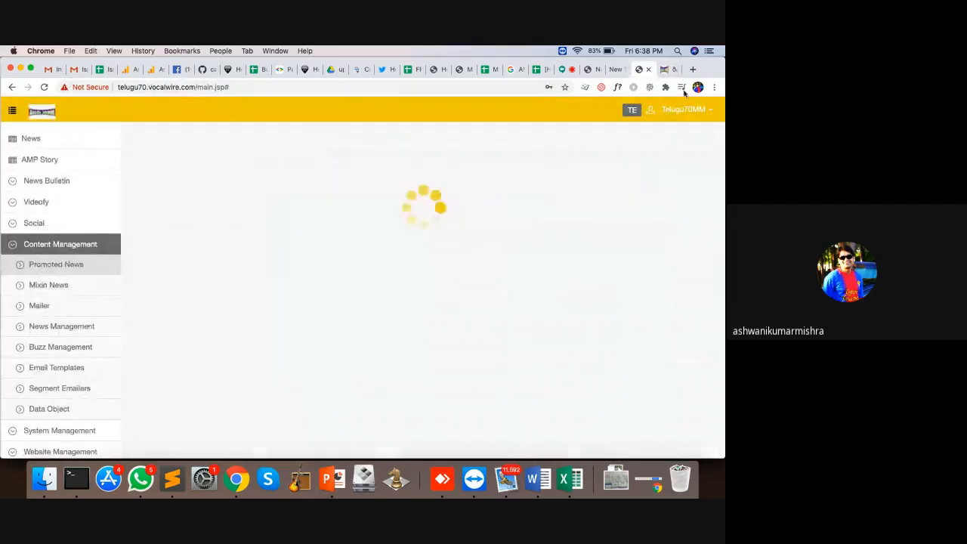
{"action": "left_click", "coordinate": [666, 69]}
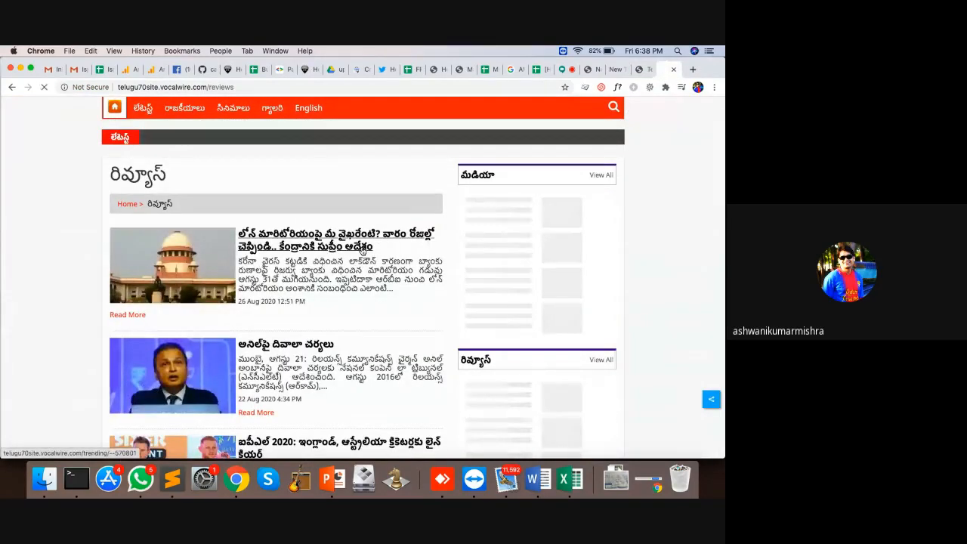
{"action": "left_click", "coordinate": [643, 69]}
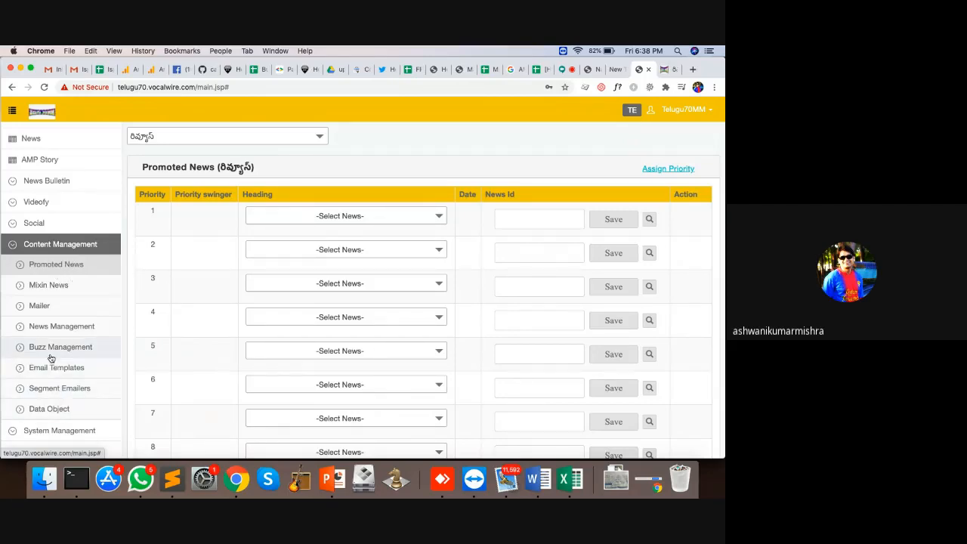
Step: Go to Social > Handles and authenticate a Twitter account for posting
{"action": "left_click", "coordinate": [13, 249]}
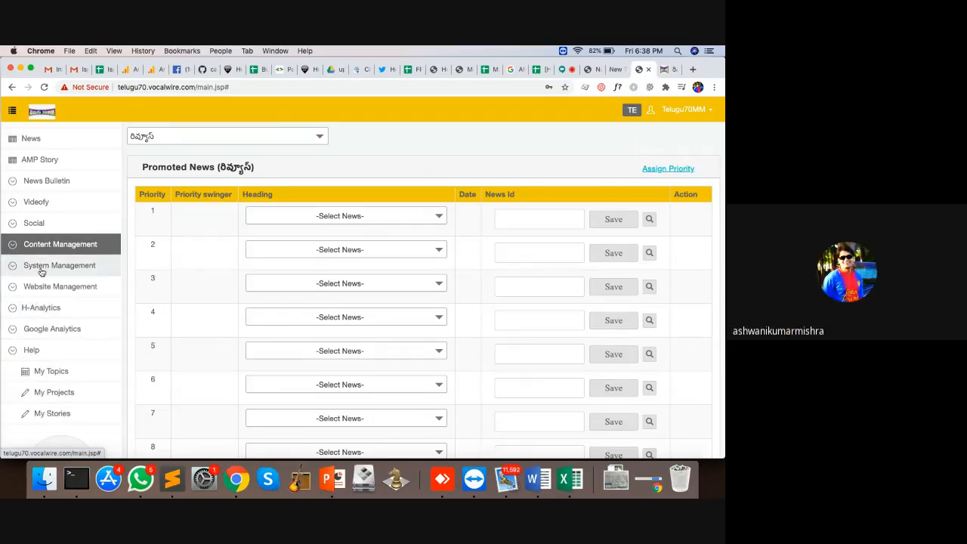
{"action": "left_click", "coordinate": [15, 230]}
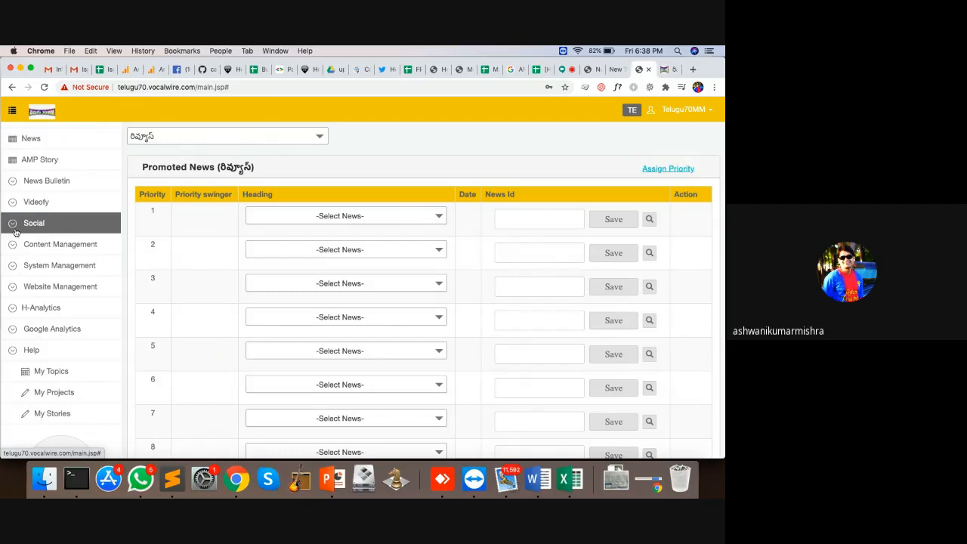
{"action": "left_click", "coordinate": [13, 224]}
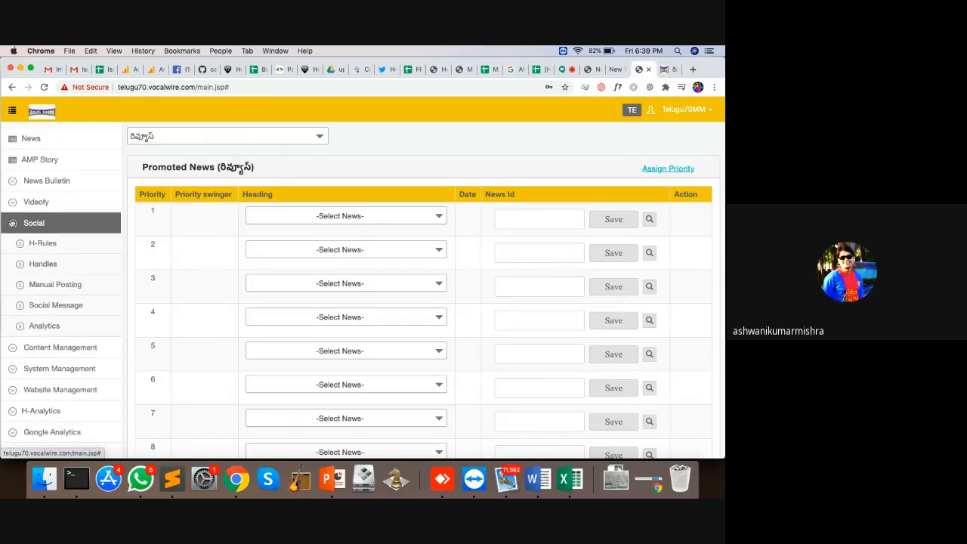
{"action": "left_click", "coordinate": [39, 264]}
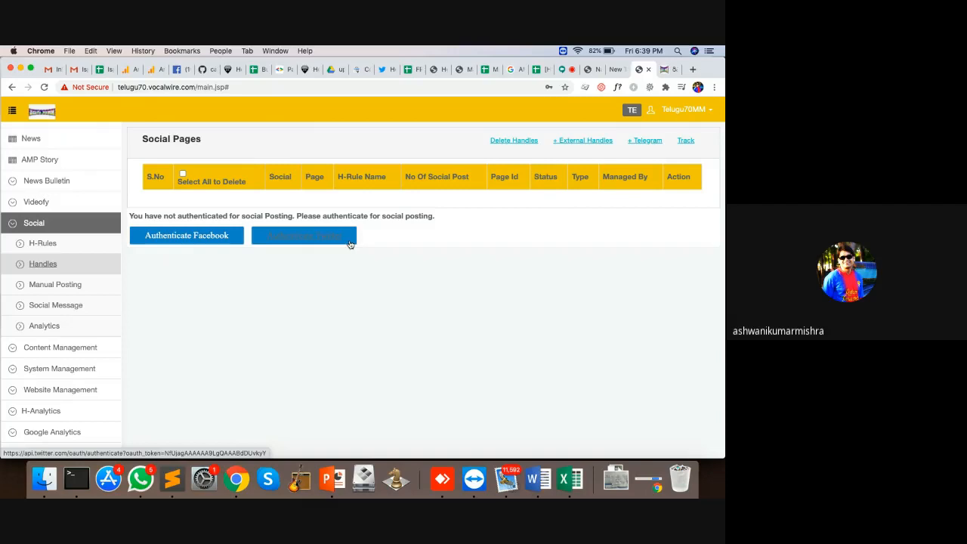
{"action": "left_click", "coordinate": [285, 233]}
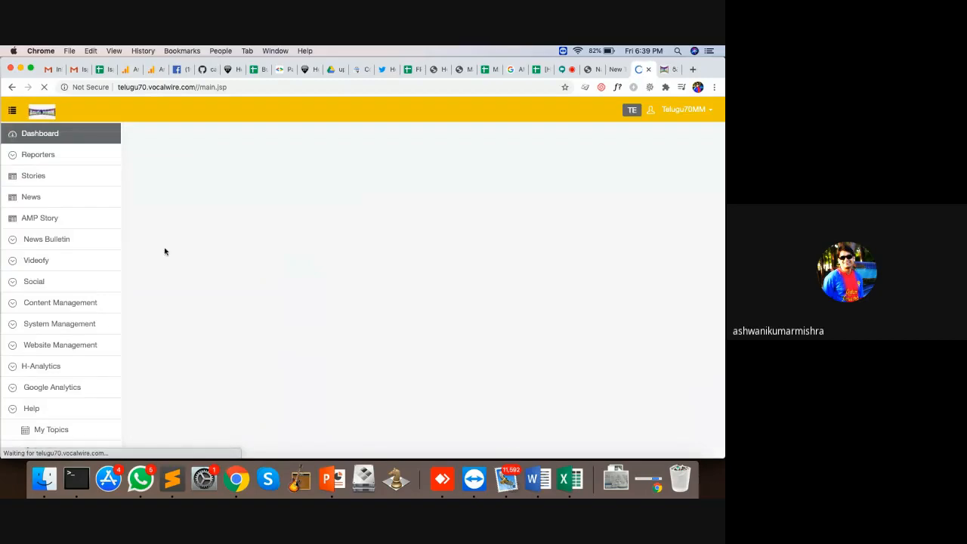
Step: Reopen Social > Handles and start authenticating a Facebook account
{"action": "left_click", "coordinate": [44, 281]}
{"action": "left_click", "coordinate": [47, 321]}
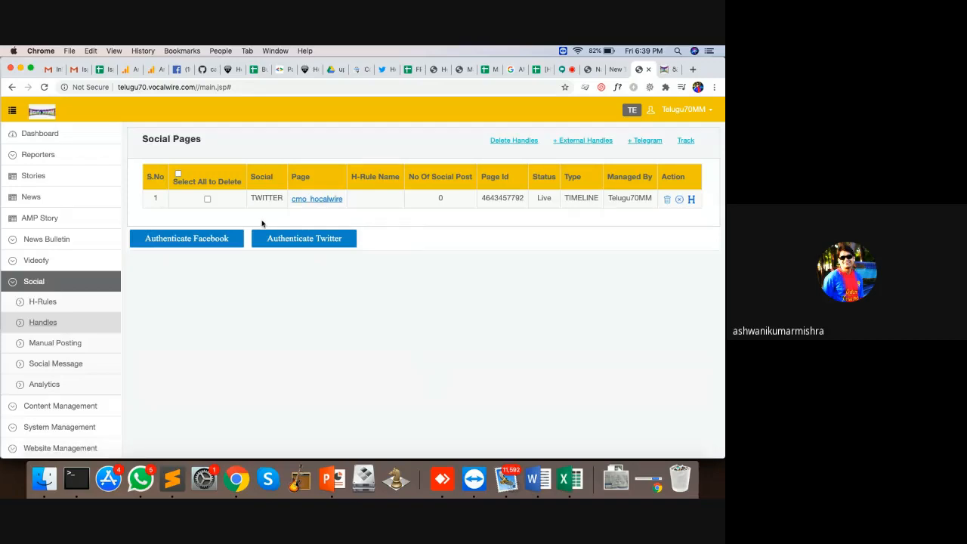
{"action": "left_click", "coordinate": [215, 239]}
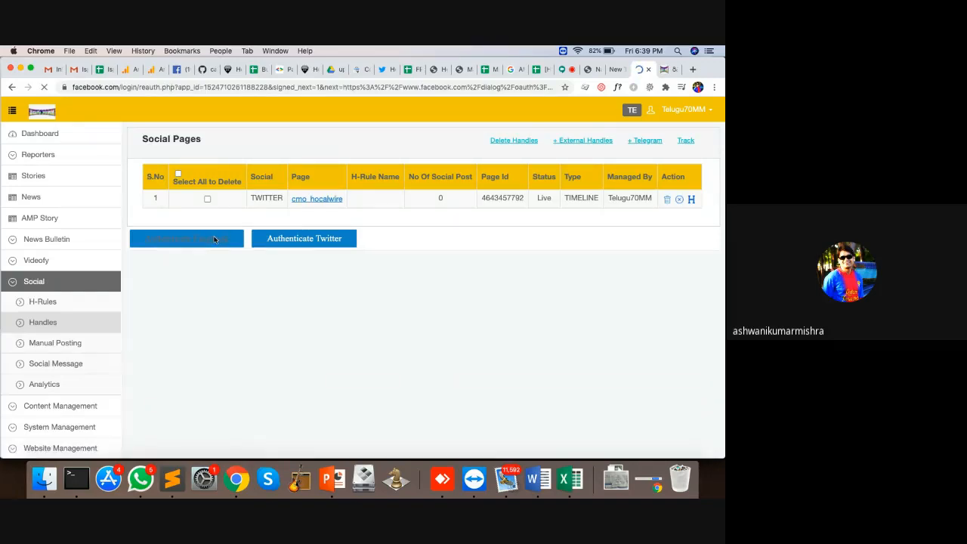
Step: Enter the Facebook account password on the re-auth page and continue
{"action": "left_click", "coordinate": [343, 235]}
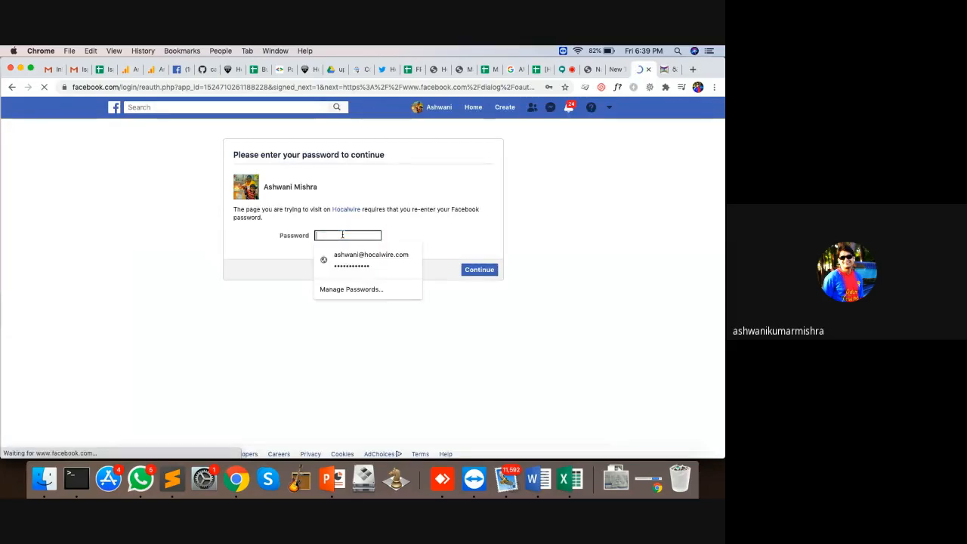
{"action": "type", "text": "••••••••••"}
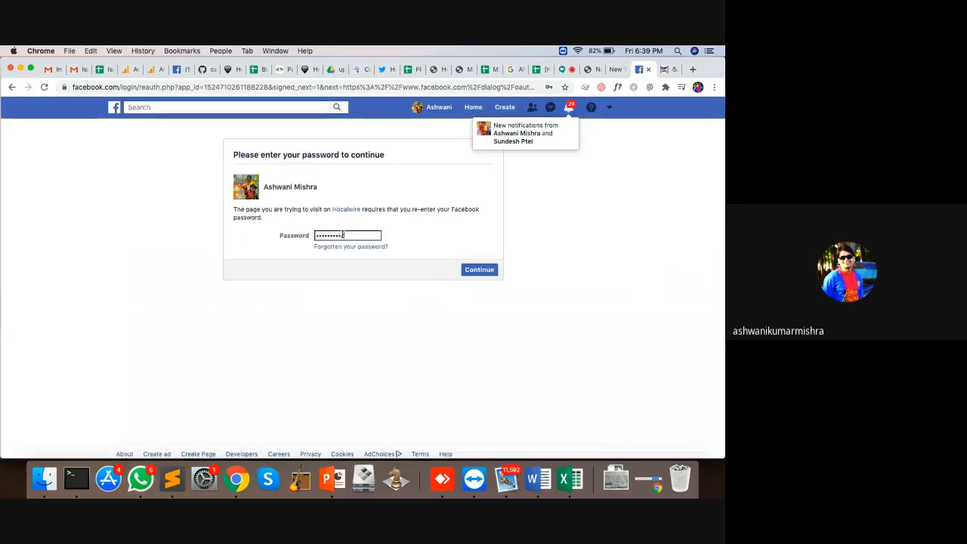
{"action": "type", "text": "••"}
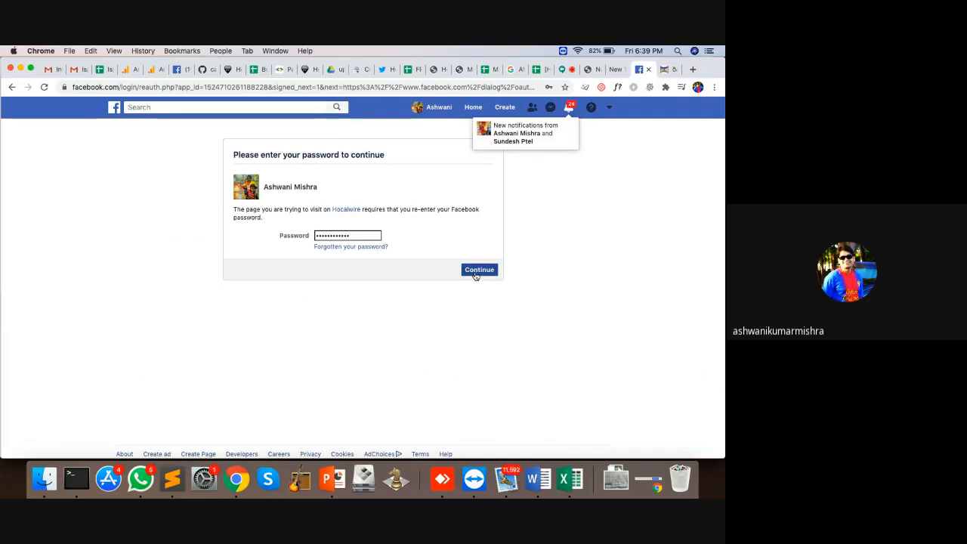
{"action": "left_click", "coordinate": [475, 275]}
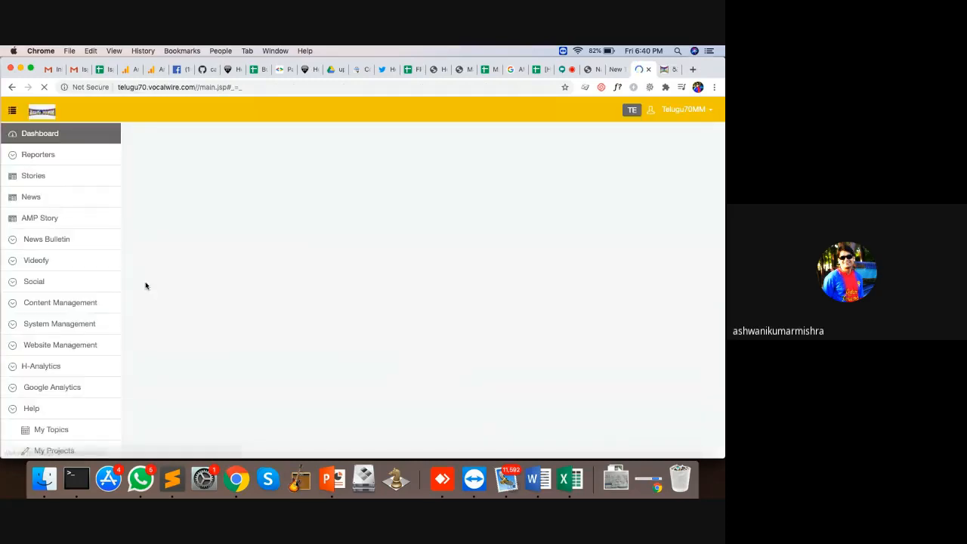
Step: Browse the 44 live social handles, mostly Facebook, then go to the empty H-Rules page
{"action": "left_click", "coordinate": [53, 261]}
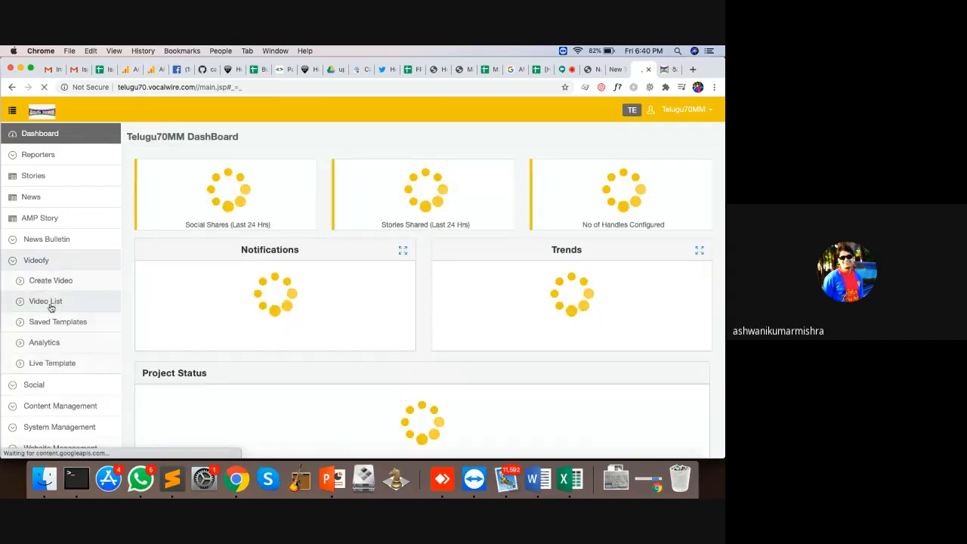
{"action": "left_click", "coordinate": [47, 261]}
{"action": "left_click", "coordinate": [43, 283]}
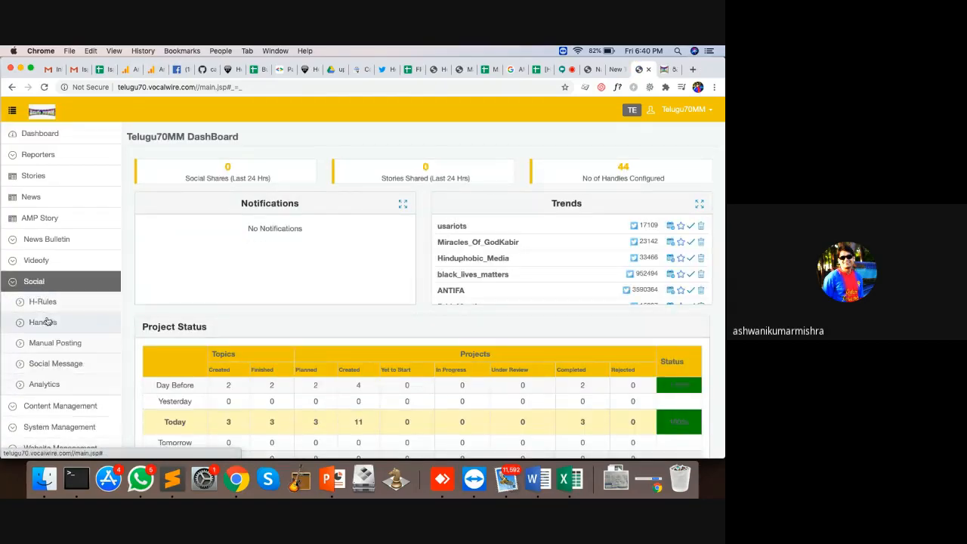
{"action": "left_click", "coordinate": [43, 323]}
{"action": "scroll", "coordinate": [428, 296], "scroll_direction": "down", "scroll_amount": 15}
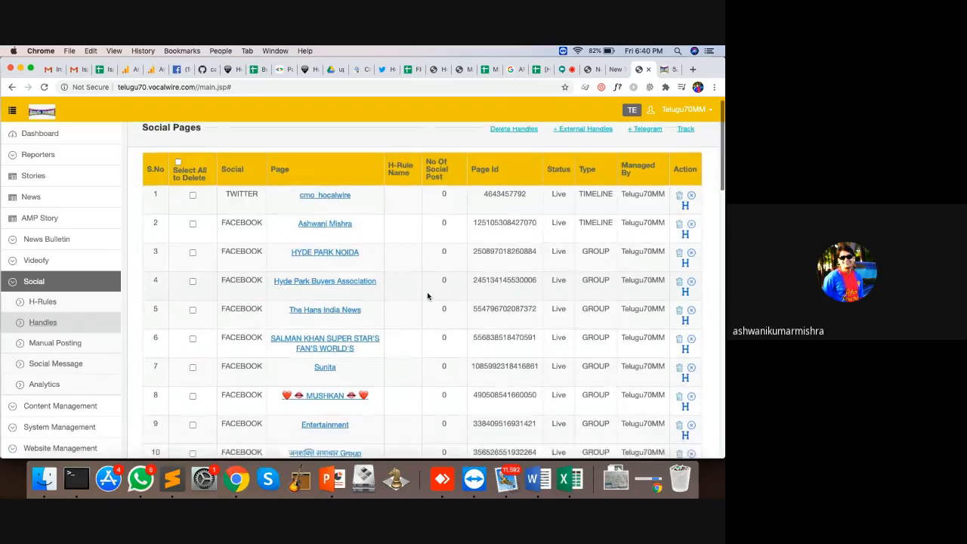
{"action": "scroll", "coordinate": [428, 296], "scroll_direction": "down", "scroll_amount": 3}
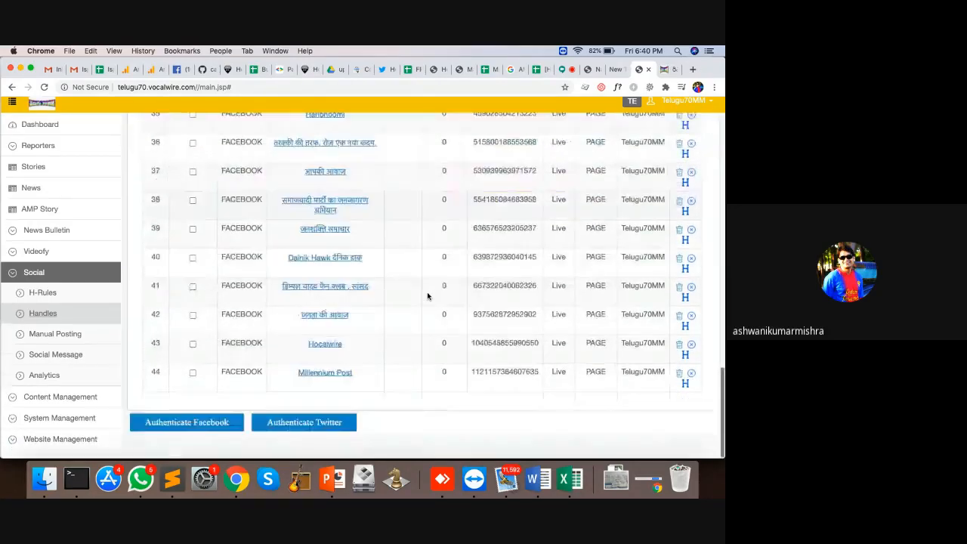
{"action": "scroll", "coordinate": [428, 296], "scroll_direction": "up", "scroll_amount": 12}
{"action": "scroll", "coordinate": [428, 296], "scroll_direction": "up", "scroll_amount": 4}
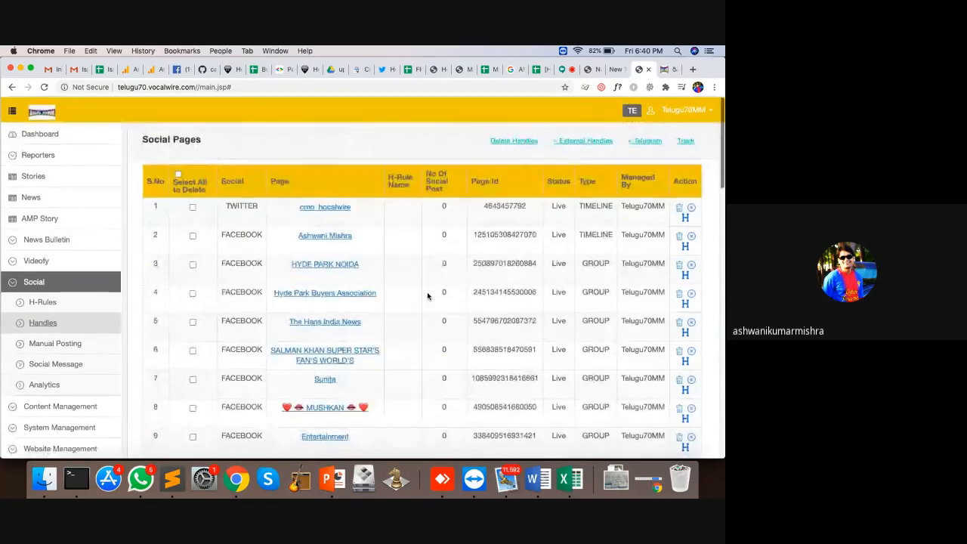
{"action": "scroll", "coordinate": [428, 296], "scroll_direction": "down", "scroll_amount": 15}
{"action": "scroll", "coordinate": [428, 296], "scroll_direction": "up", "scroll_amount": 5}
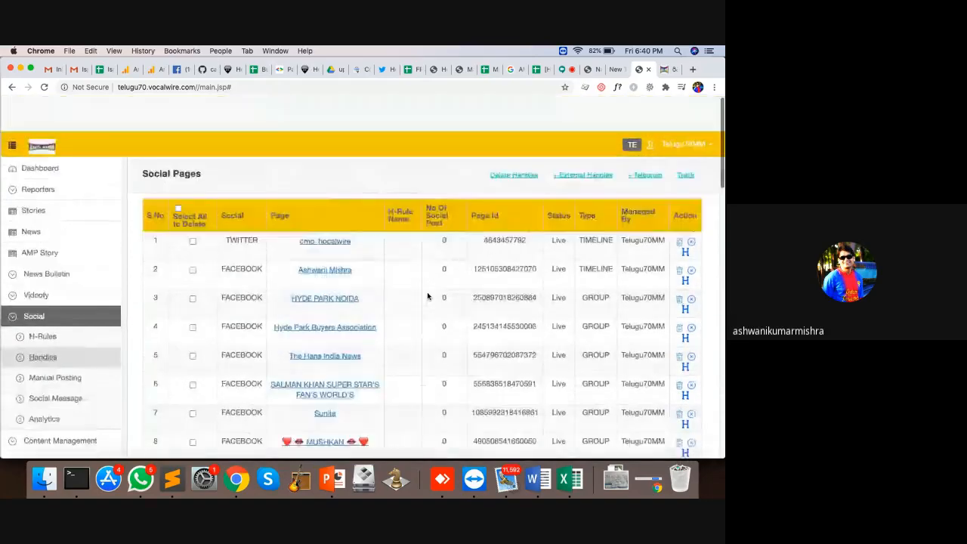
{"action": "scroll", "coordinate": [427, 297], "scroll_direction": "down", "scroll_amount": 15}
{"action": "scroll", "coordinate": [428, 296], "scroll_direction": "up", "scroll_amount": 15}
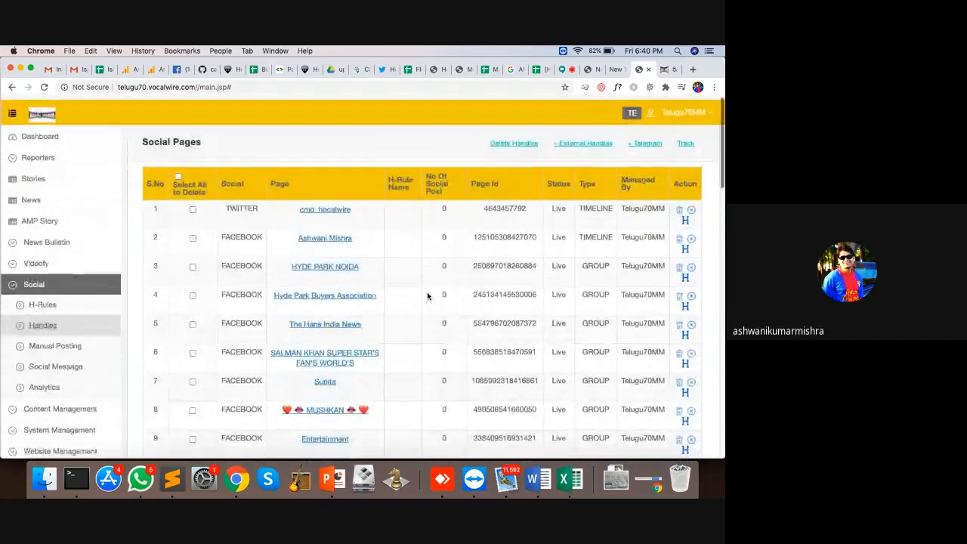
{"action": "scroll", "coordinate": [428, 296], "scroll_direction": "down", "scroll_amount": 4}
{"action": "scroll", "coordinate": [428, 296], "scroll_direction": "up", "scroll_amount": 5}
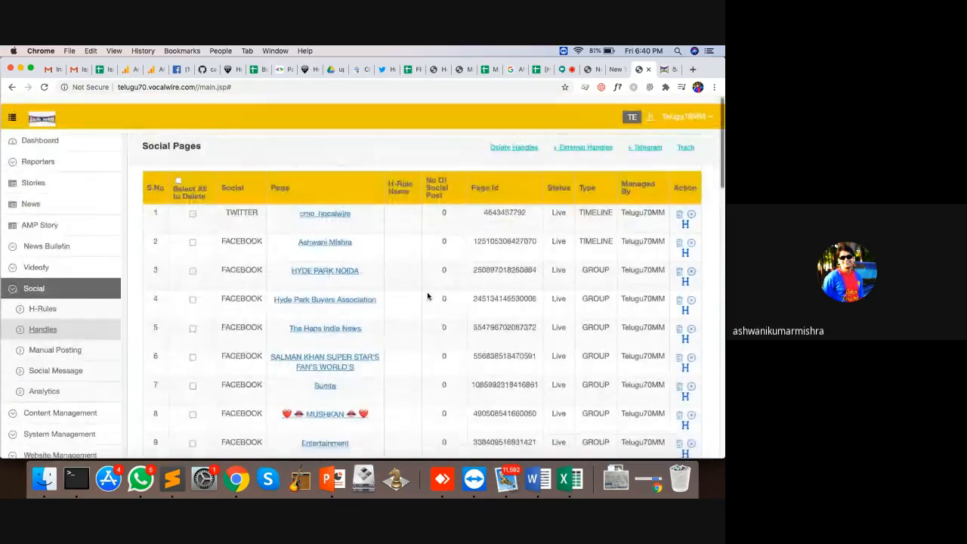
{"action": "scroll", "coordinate": [428, 296], "scroll_direction": "down", "scroll_amount": 1}
{"action": "scroll", "coordinate": [428, 296], "scroll_direction": "down", "scroll_amount": 1}
{"action": "scroll", "coordinate": [427, 296], "scroll_direction": "down", "scroll_amount": 15}
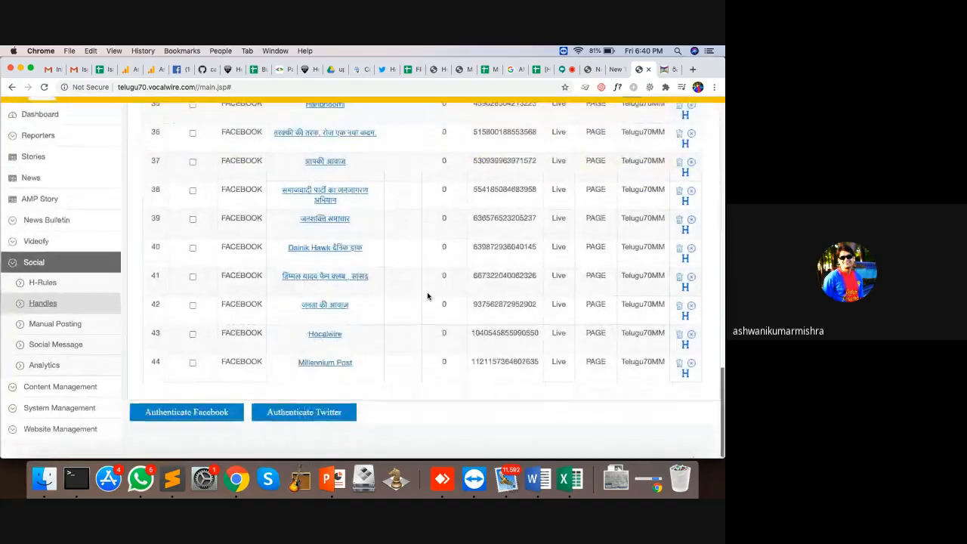
{"action": "scroll", "coordinate": [427, 296], "scroll_direction": "up", "scroll_amount": 15}
{"action": "left_click", "coordinate": [61, 302]}
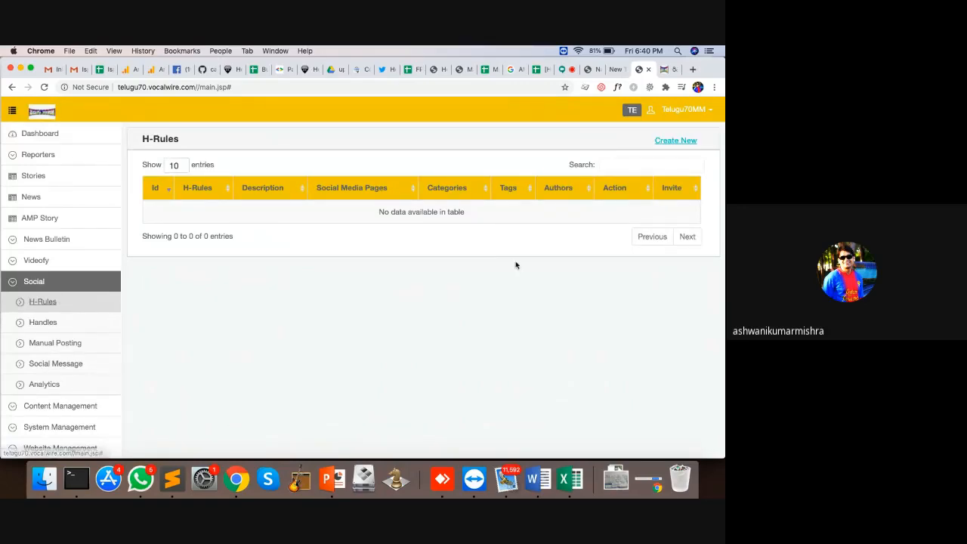
Step: Create a new H-Rule, showing a blank form with All Authors scope
{"action": "left_click", "coordinate": [675, 140]}
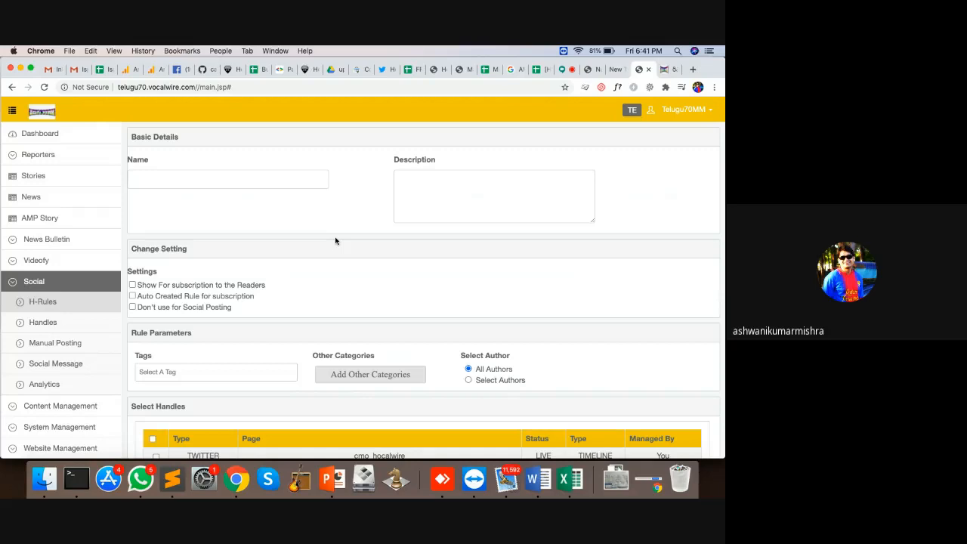
Step: Name the rule 'Breaking News' and add the tag #breaking
{"action": "left_click", "coordinate": [267, 187]}
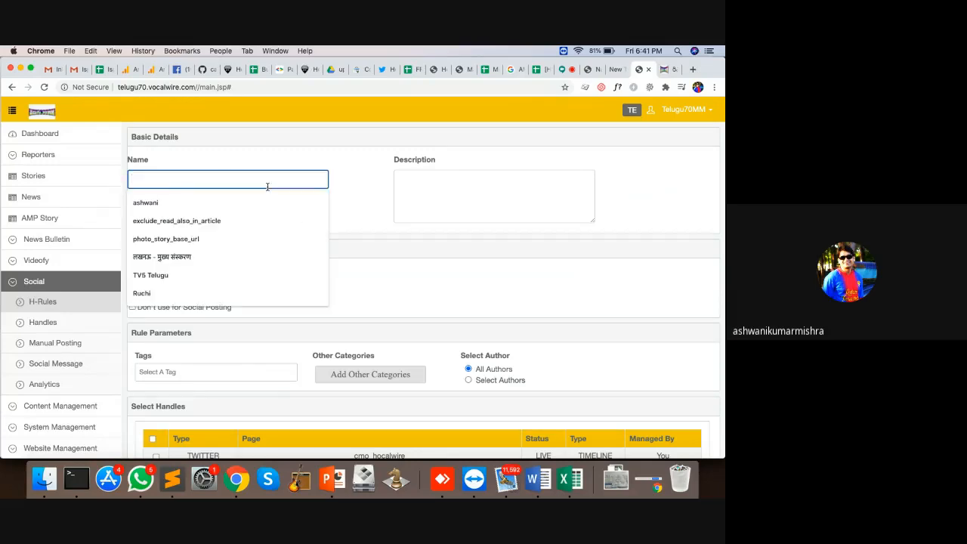
{"action": "type", "text": "Breaking News"}
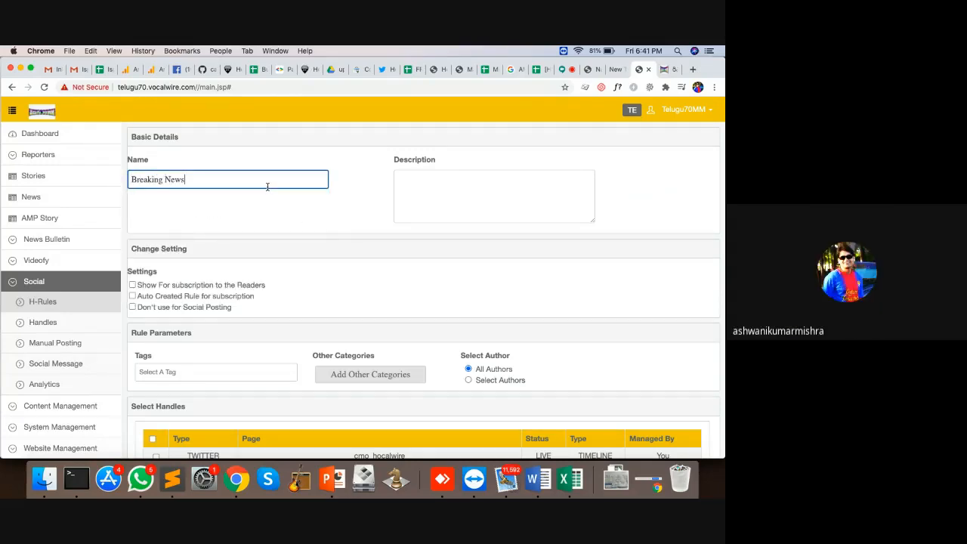
{"action": "scroll", "coordinate": [222, 201], "scroll_direction": "down", "scroll_amount": 1}
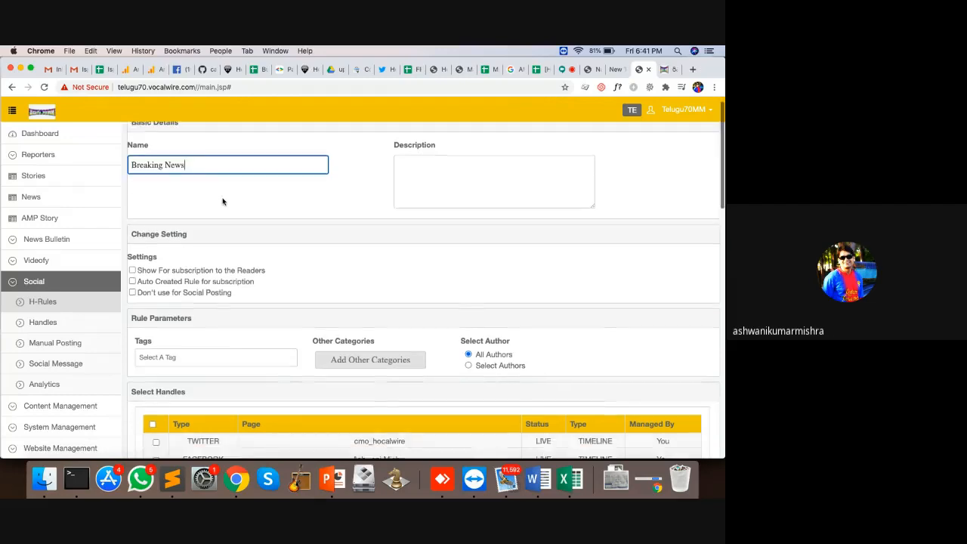
{"action": "scroll", "coordinate": [222, 201], "scroll_direction": "down", "scroll_amount": 1}
{"action": "scroll", "coordinate": [222, 201], "scroll_direction": "up", "scroll_amount": 2}
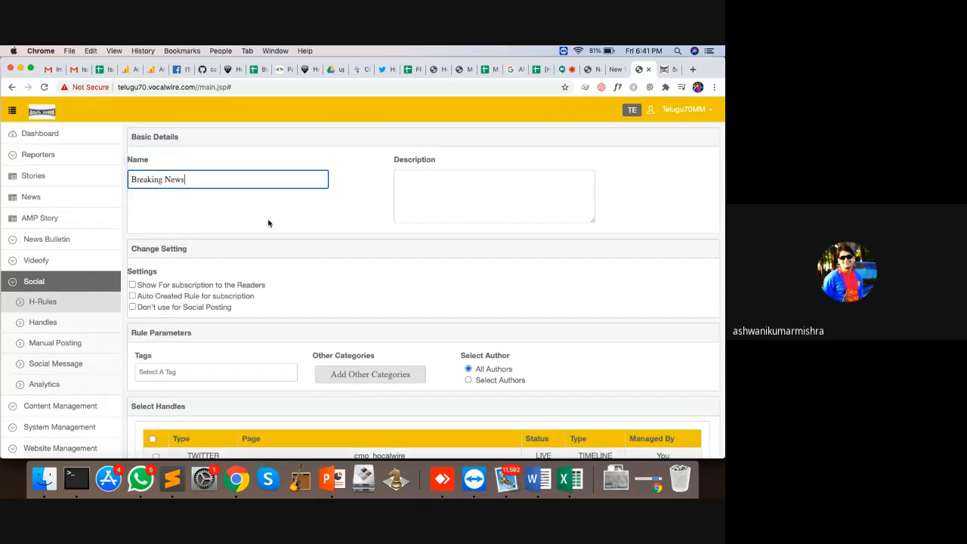
{"action": "scroll", "coordinate": [268, 223], "scroll_direction": "down", "scroll_amount": 4}
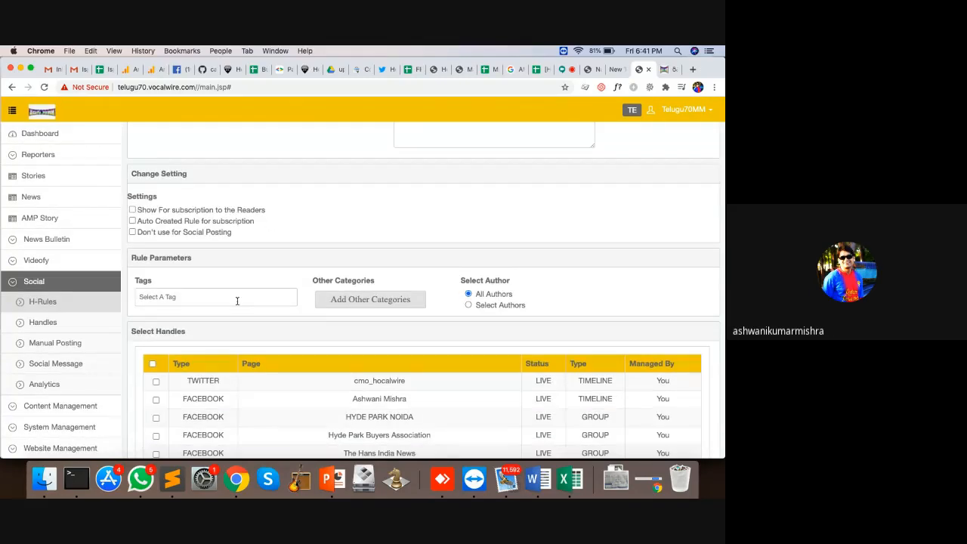
{"action": "left_click", "coordinate": [237, 301]}
{"action": "type", "text": "#breaking"}
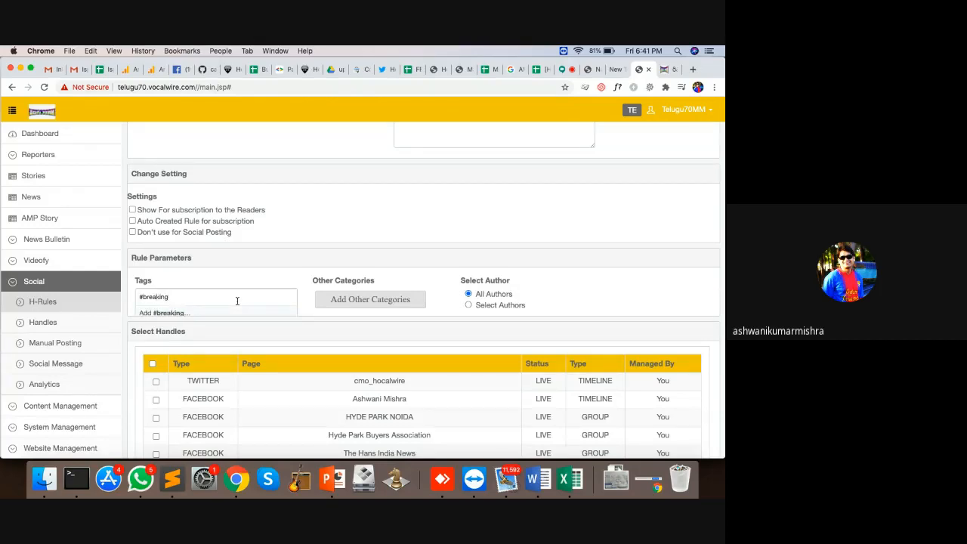
{"action": "key", "text": "Return"}
Step: Add the English category, tick the Filmchi page and save the rule
{"action": "left_click", "coordinate": [395, 299]}
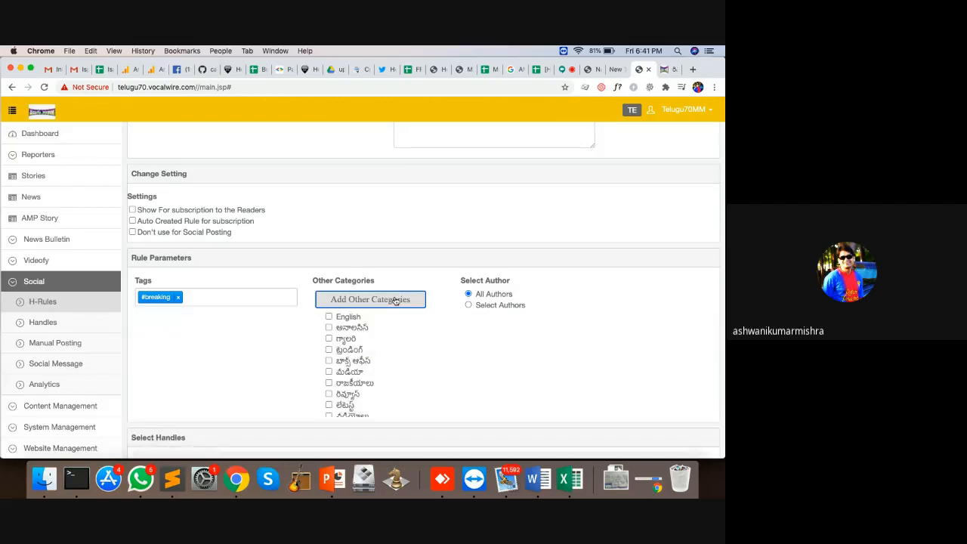
{"action": "scroll", "coordinate": [395, 299], "scroll_direction": "down", "scroll_amount": 2}
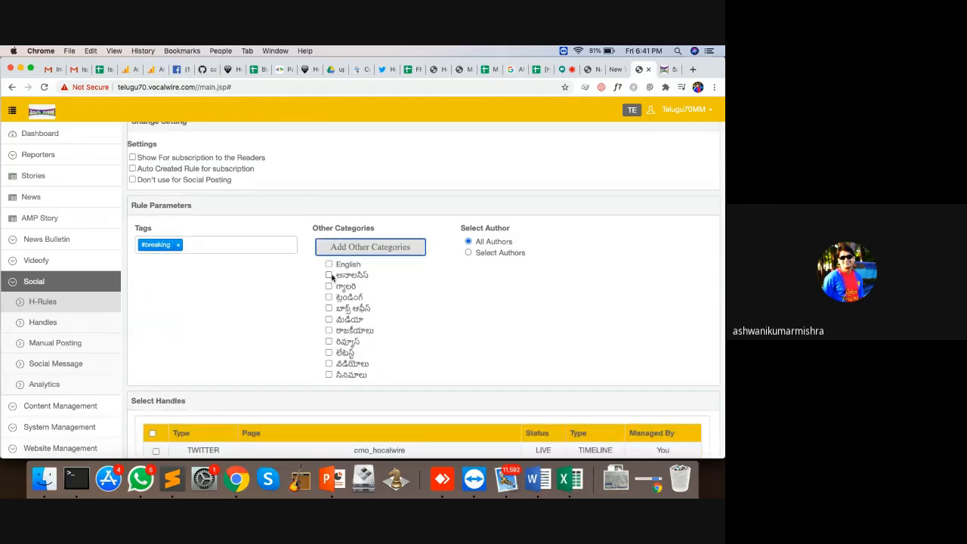
{"action": "left_click", "coordinate": [328, 264]}
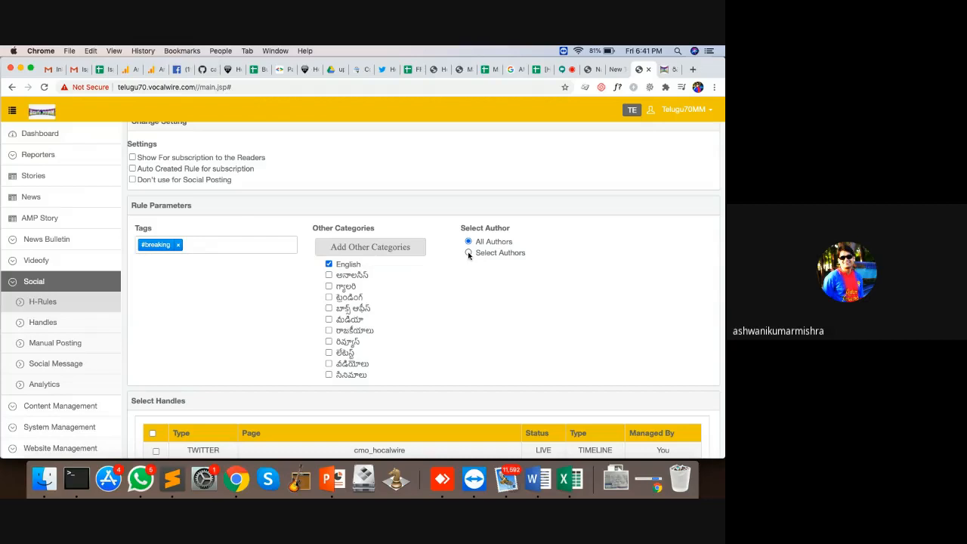
{"action": "scroll", "coordinate": [468, 255], "scroll_direction": "down", "scroll_amount": 2}
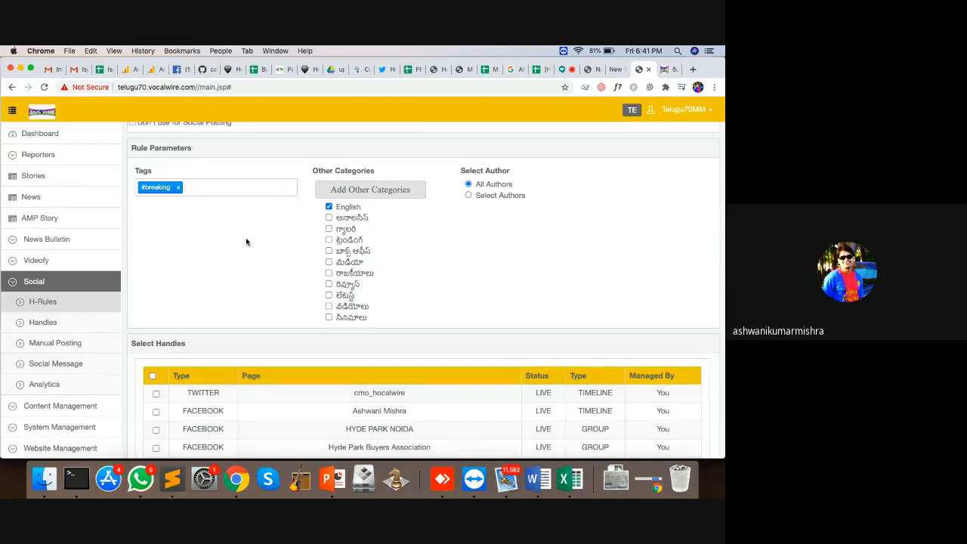
{"action": "scroll", "coordinate": [244, 242], "scroll_direction": "down", "scroll_amount": 4}
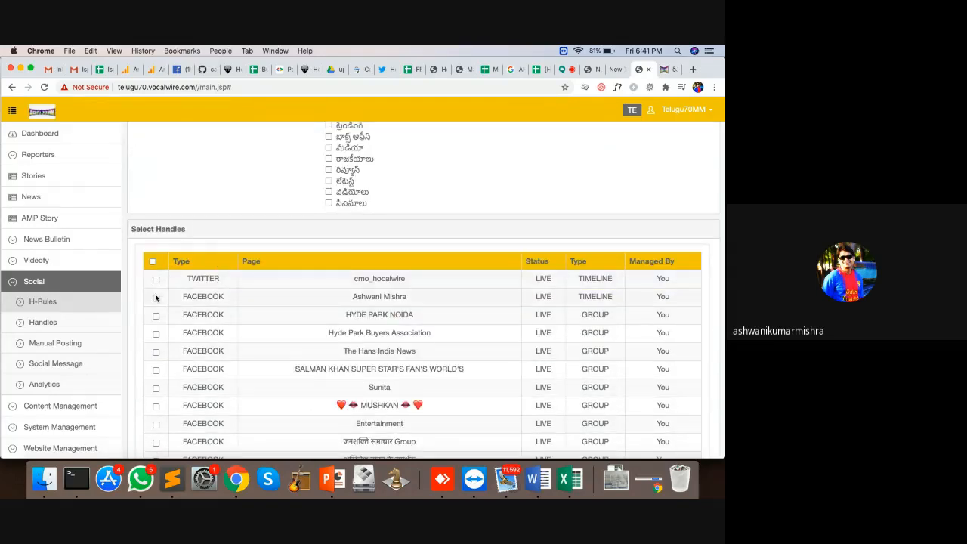
{"action": "scroll", "coordinate": [155, 317], "scroll_direction": "down", "scroll_amount": 10}
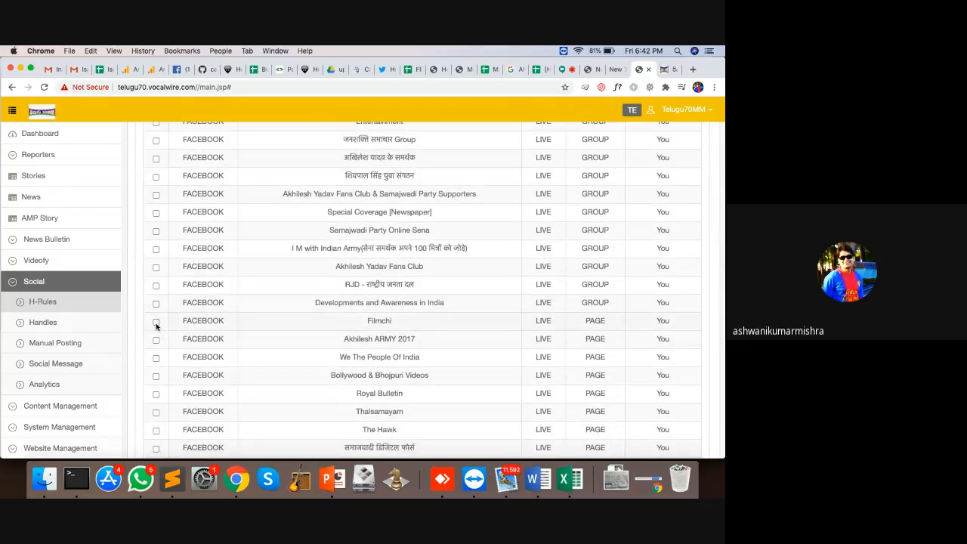
{"action": "left_click", "coordinate": [155, 322]}
{"action": "scroll", "coordinate": [155, 325], "scroll_direction": "down", "scroll_amount": 10}
{"action": "left_click", "coordinate": [152, 445]}
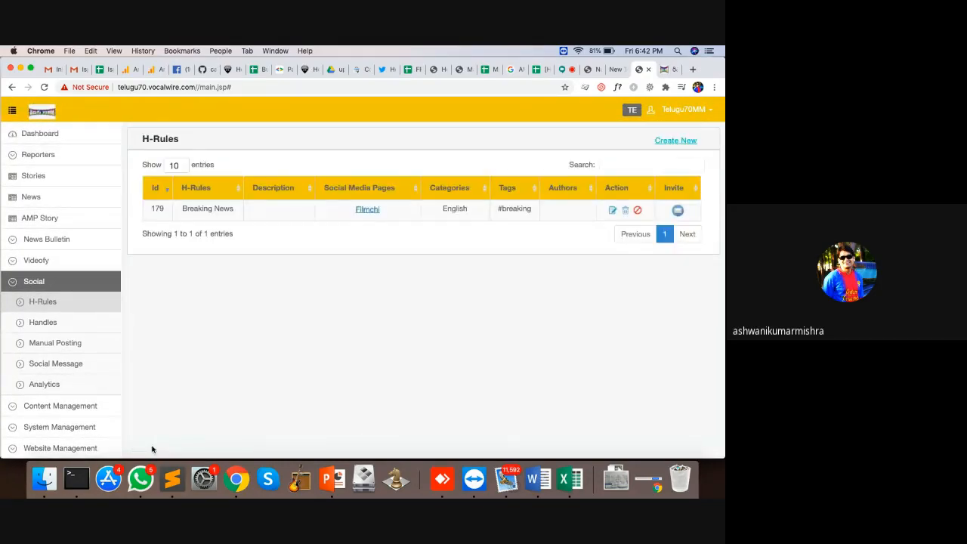
Step: Inspect the saved Breaking News rule's English category, breaking tag and Filmchi page
{"action": "double_click", "coordinate": [458, 209]}
{"action": "double_click", "coordinate": [520, 208]}
{"action": "left_click", "coordinate": [379, 213]}
{"action": "left_click_drag", "start_coordinate": [379, 212], "coordinate": [351, 212]}
Step: Start another H-Rule and name it 'Published by' followed by the author's name
{"action": "left_click", "coordinate": [673, 142]}
{"action": "left_click", "coordinate": [297, 179]}
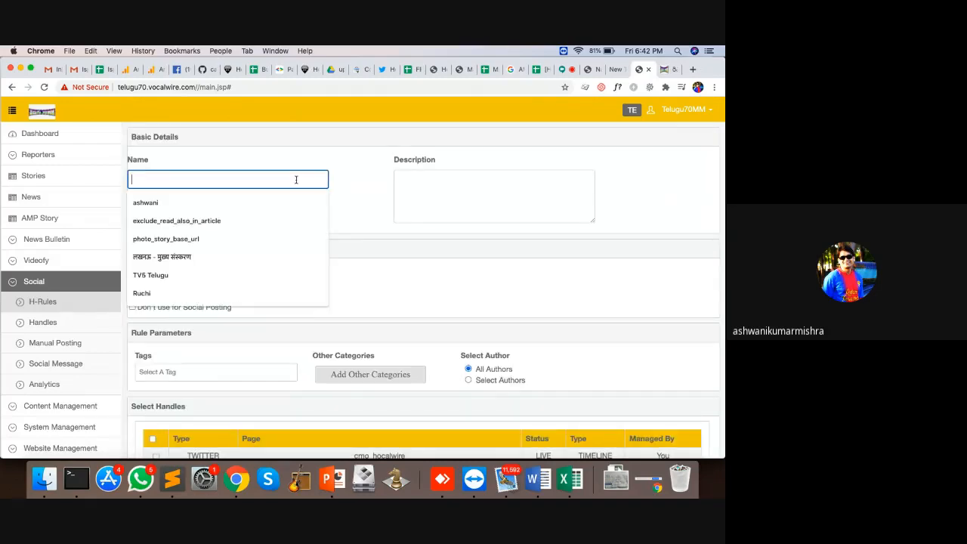
{"action": "type", "text": "Twitter"}
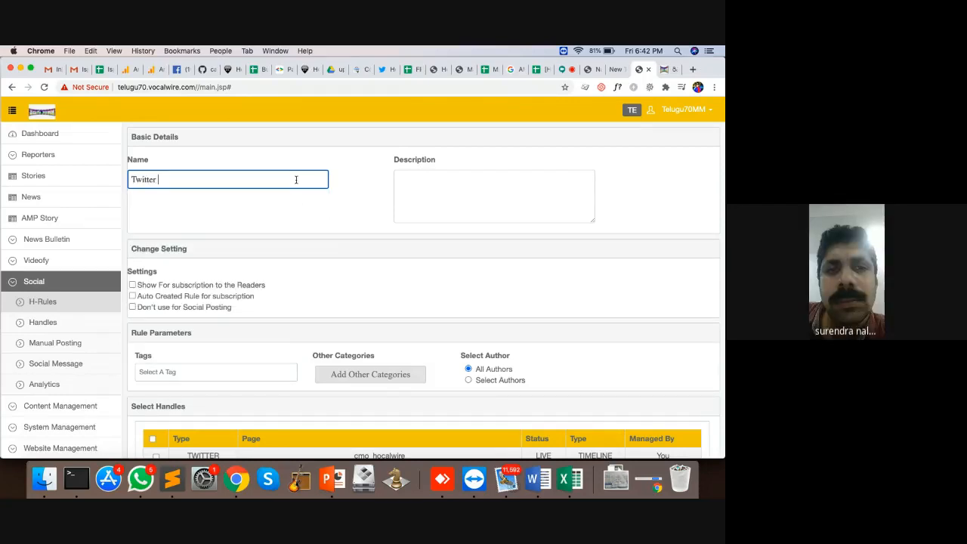
{"action": "key", "text": "BackSpace"}
{"action": "key", "text": "BackSpace"}
{"action": "key", "text": "BackSpace"}
{"action": "key", "text": "BackSpace"}
{"action": "key", "text": "BackSpace"}
{"action": "key", "text": "BackSpace"}
{"action": "key", "text": "BackSpace"}
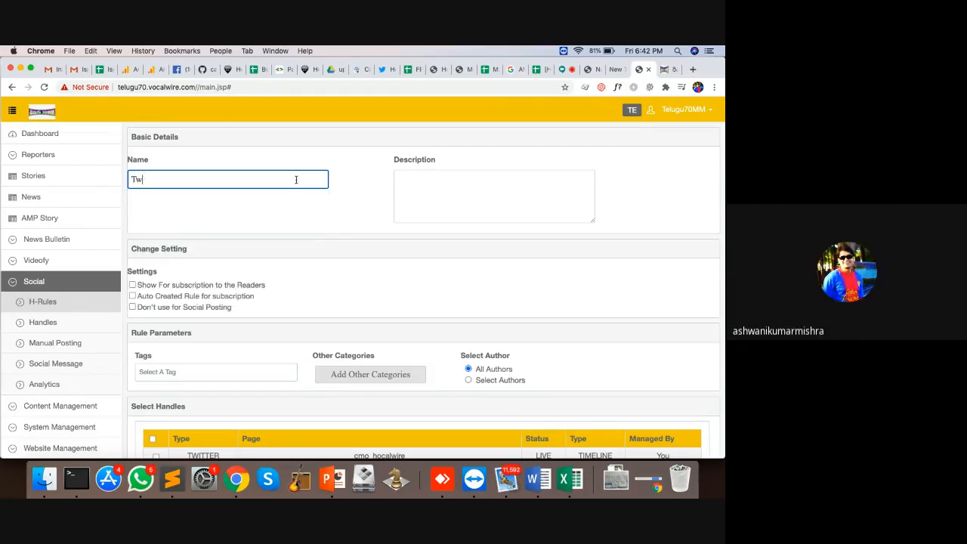
{"action": "type", "text": "Published by Reema"}
Step: Restrict the rule to selected authors and apply the Telugu70MM user
{"action": "left_click", "coordinate": [468, 380]}
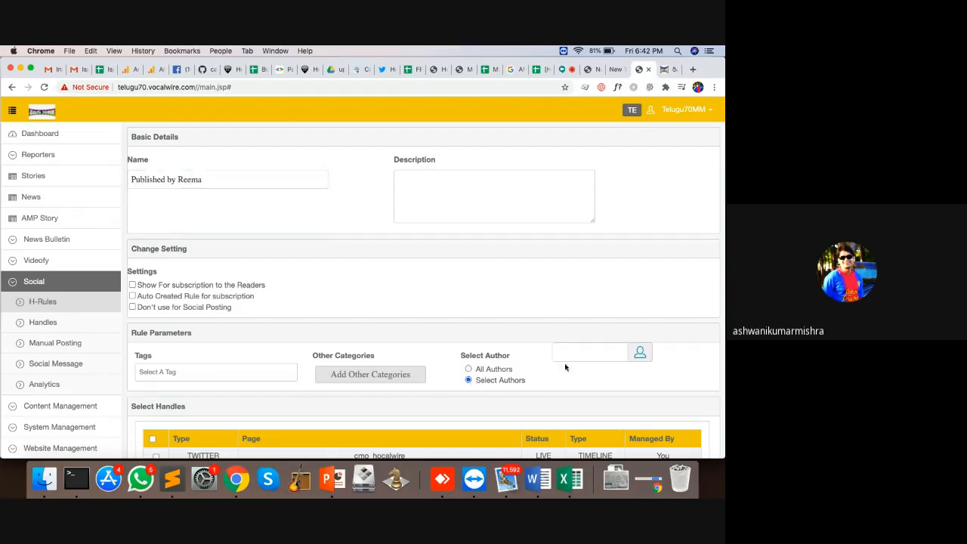
{"action": "left_click", "coordinate": [640, 353]}
{"action": "left_click", "coordinate": [249, 144]}
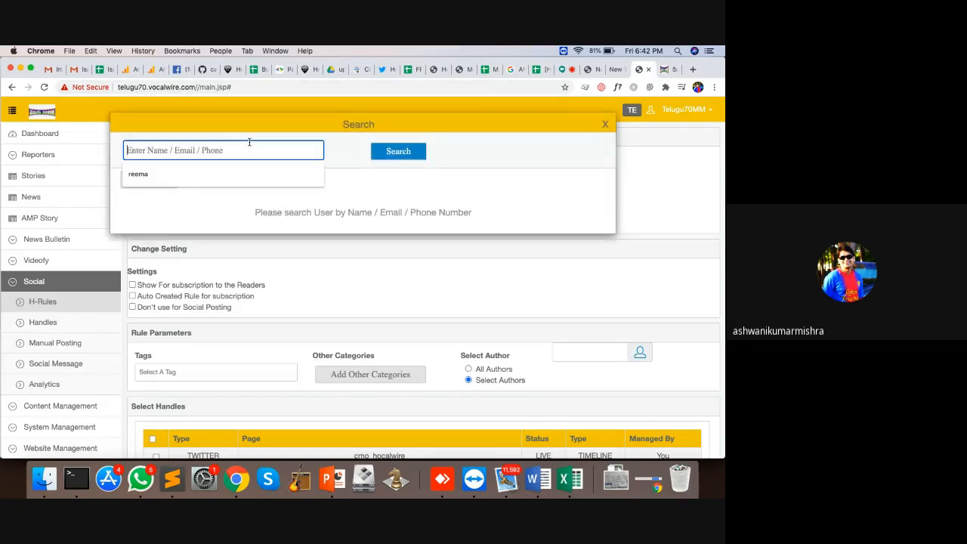
{"action": "type", "text": "reema"}
{"action": "left_click", "coordinate": [151, 178]}
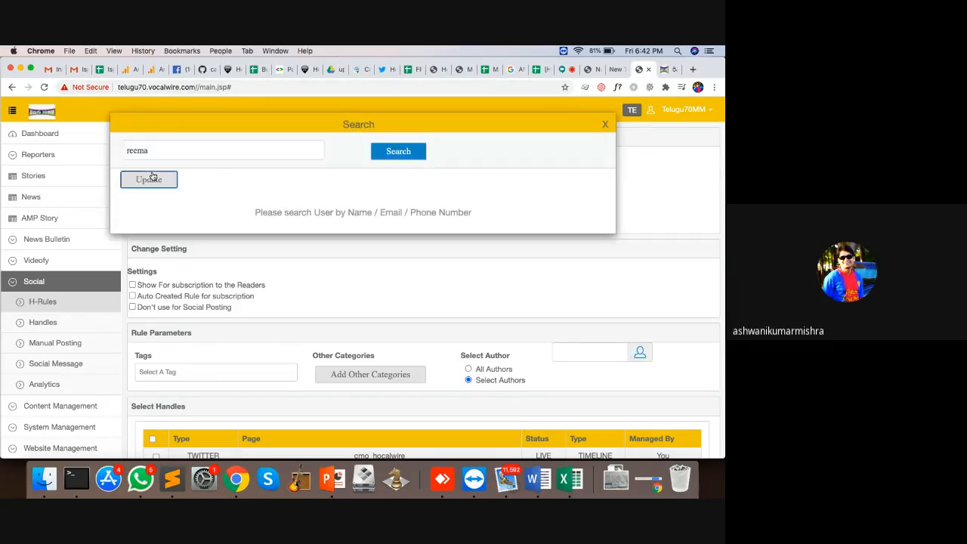
{"action": "left_click", "coordinate": [643, 355]}
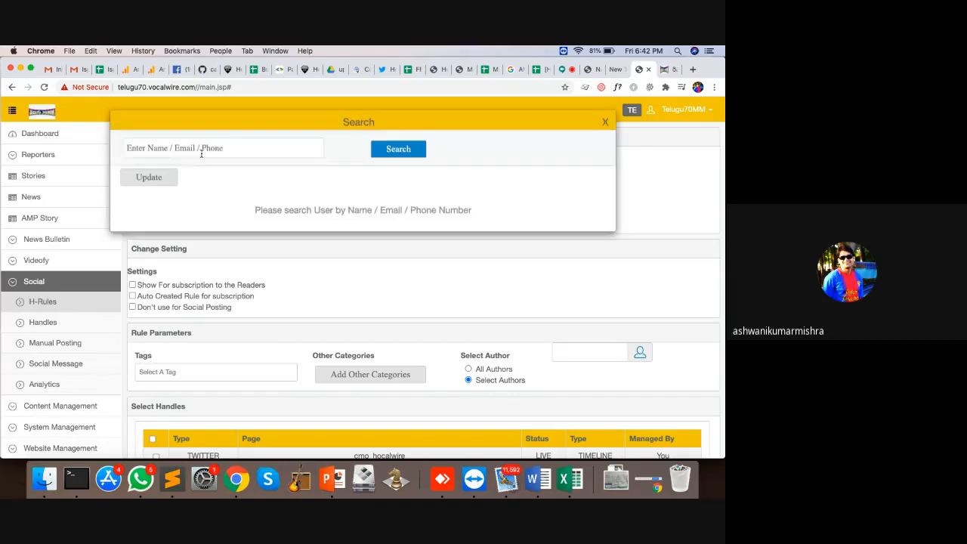
{"action": "left_click", "coordinate": [199, 150]}
{"action": "type", "text": "reema"}
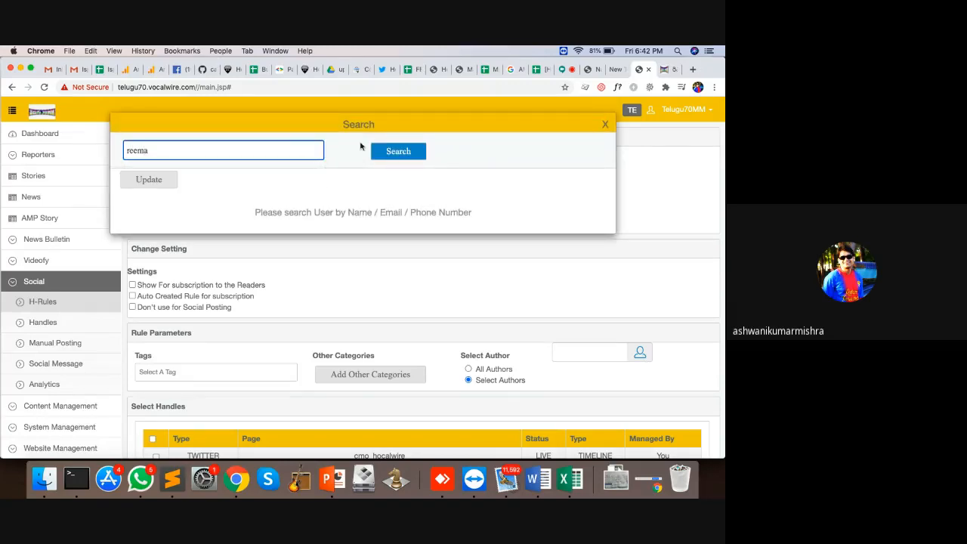
{"action": "left_click", "coordinate": [393, 151]}
{"action": "left_click", "coordinate": [133, 224]}
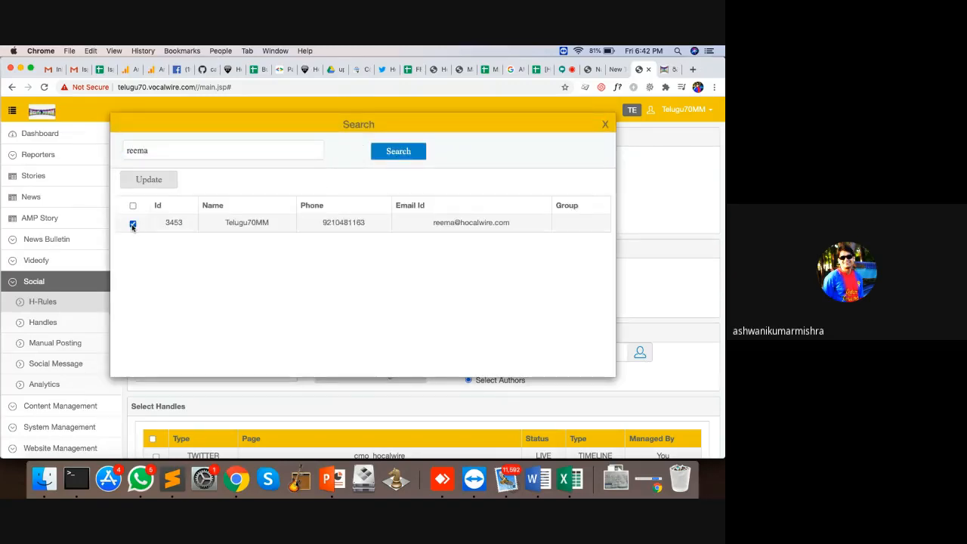
{"action": "left_click", "coordinate": [164, 180]}
Step: Tick the Twitter handle and save the new author-based rule
{"action": "scroll", "coordinate": [424, 325], "scroll_direction": "down", "scroll_amount": 5}
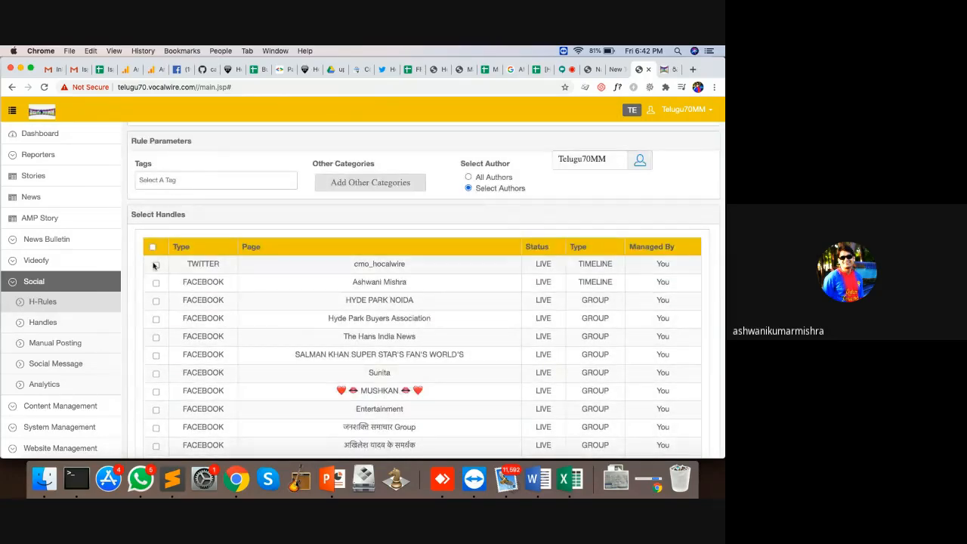
{"action": "left_click", "coordinate": [155, 264]}
{"action": "scroll", "coordinate": [341, 333], "scroll_direction": "down", "scroll_amount": 15}
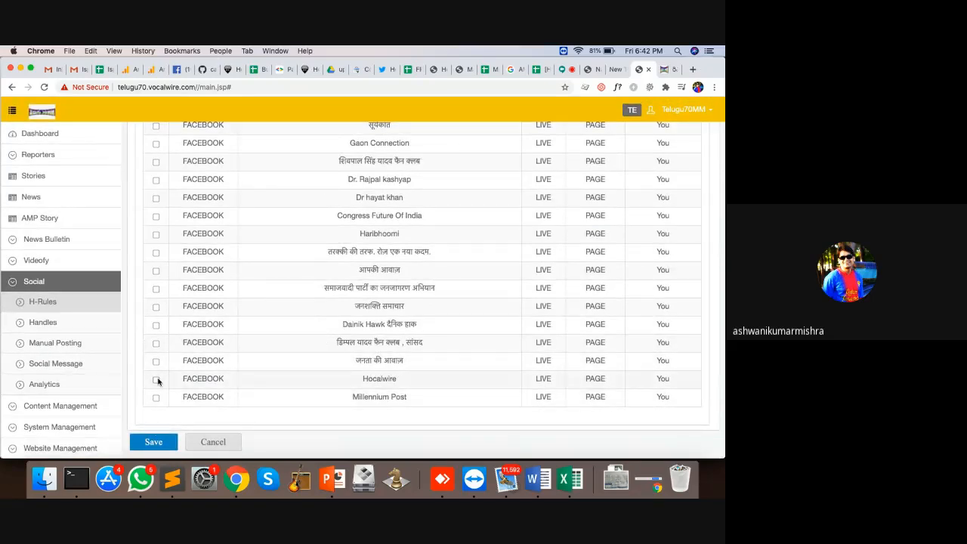
{"action": "left_click", "coordinate": [153, 442]}
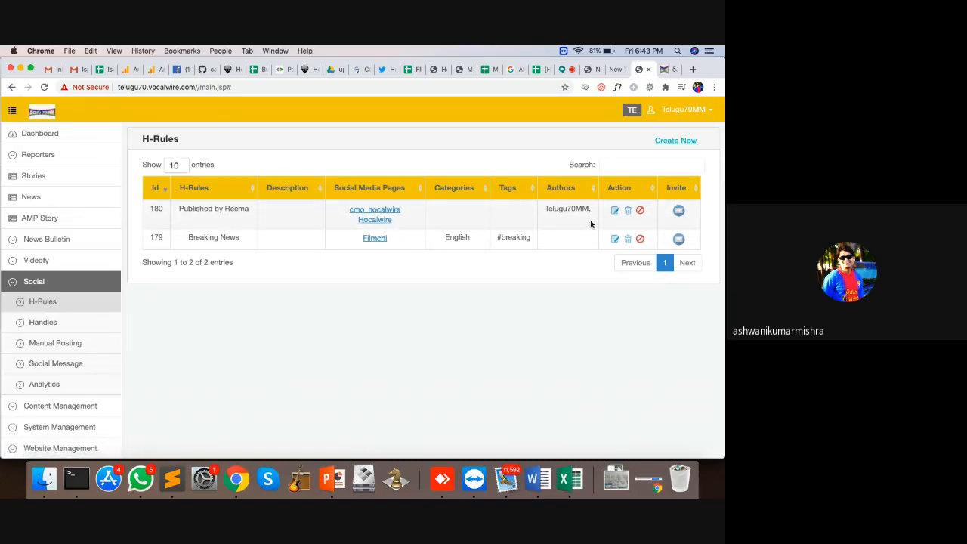
Step: Pass through All News and H-Rules to Social Analytics, whose postings table from 2020-08-28 is empty
{"action": "left_click", "coordinate": [34, 198]}
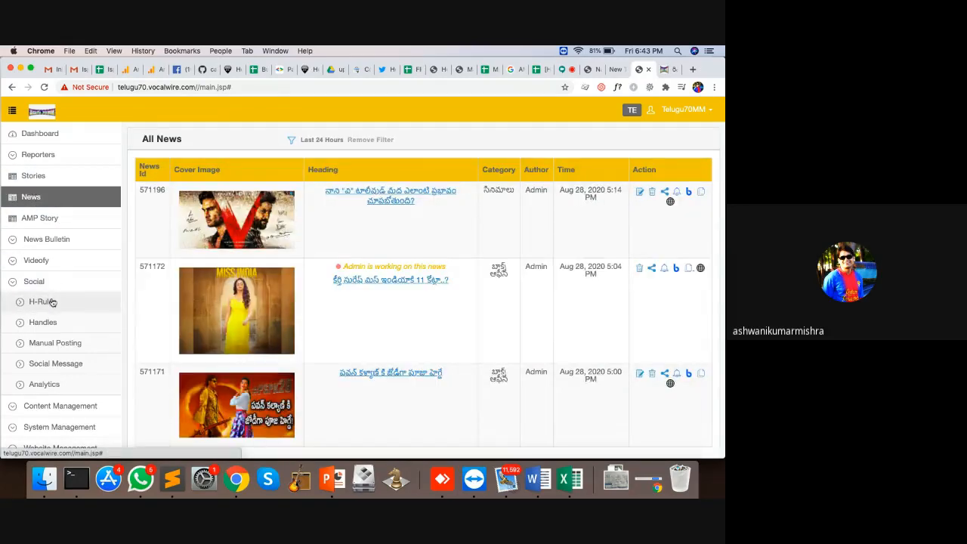
{"action": "left_click", "coordinate": [52, 302]}
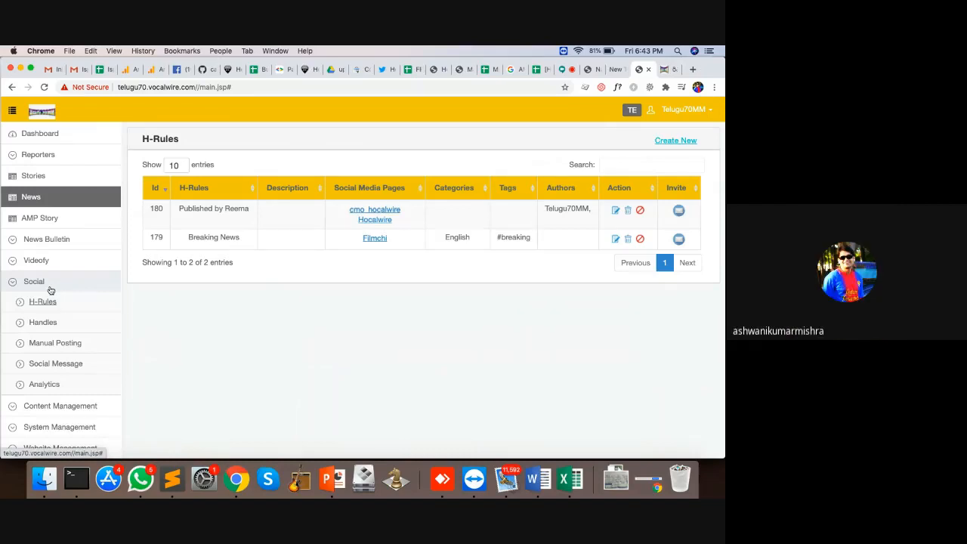
{"action": "left_click", "coordinate": [59, 386]}
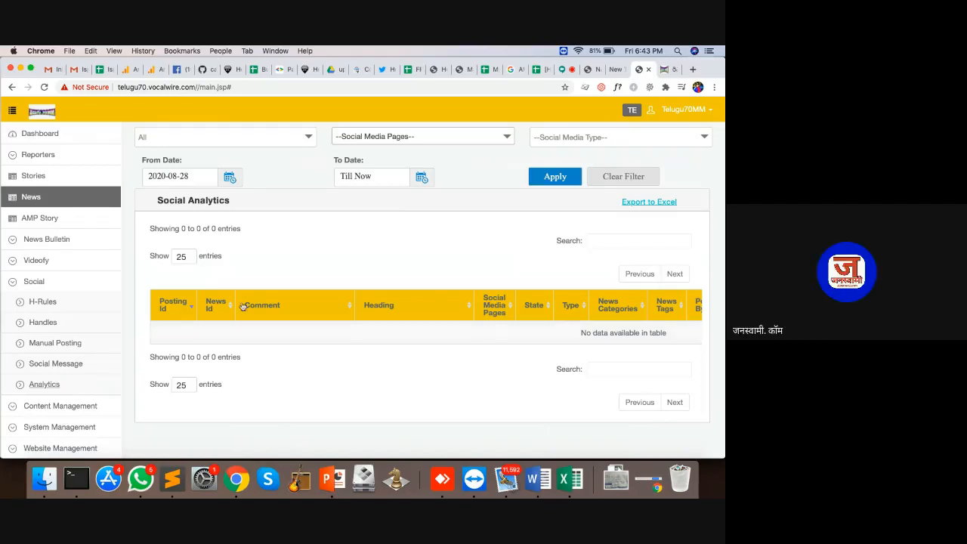
Step: Collapse the Social sidebar section and open the Stories list, which shows no stories
{"action": "left_click", "coordinate": [28, 283]}
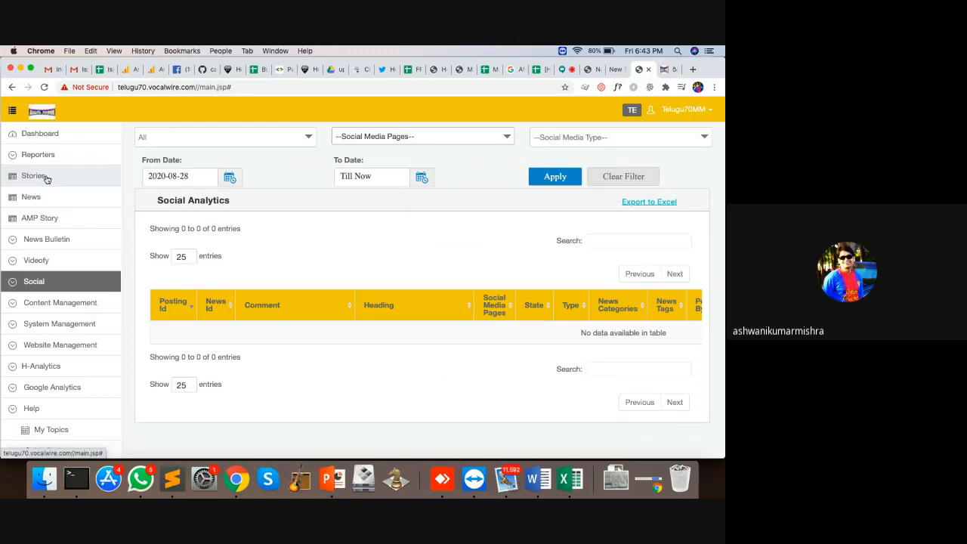
{"action": "left_click", "coordinate": [47, 179]}
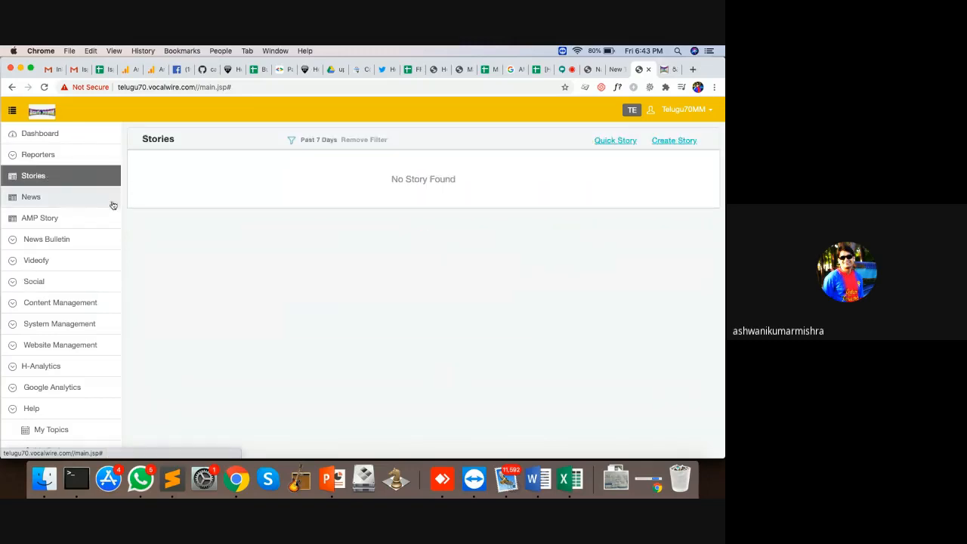
Step: Switch back and forth between the All News and Stories lists twice
{"action": "left_click", "coordinate": [66, 200]}
{"action": "left_click", "coordinate": [53, 178]}
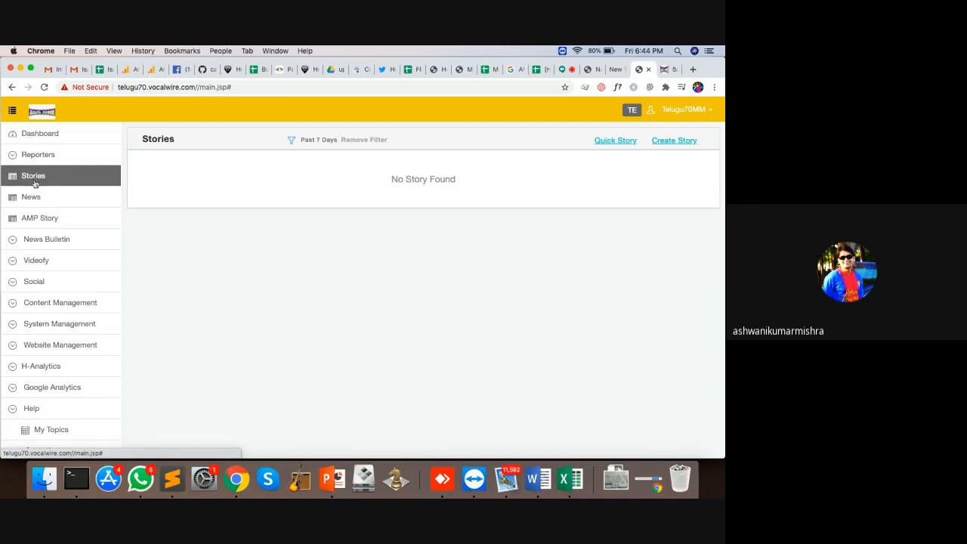
{"action": "left_click", "coordinate": [33, 198]}
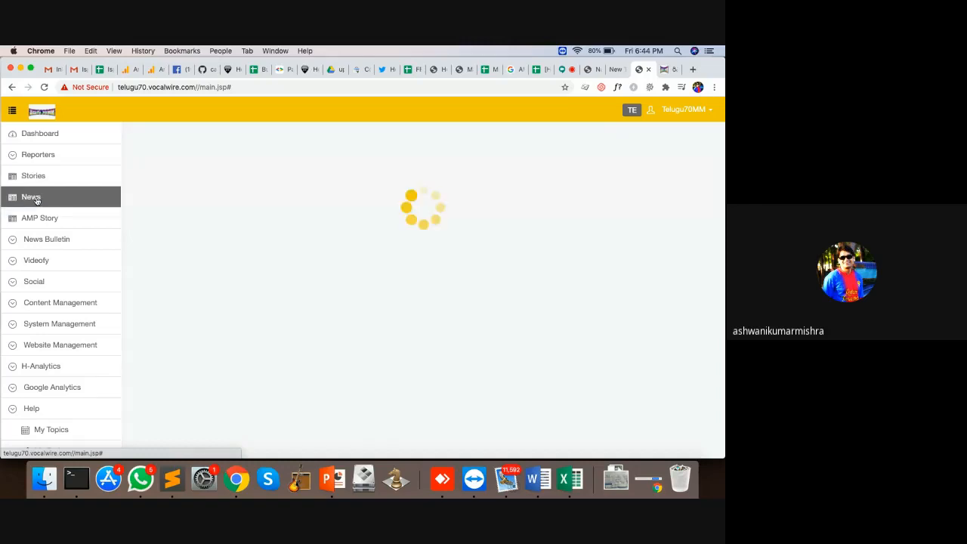
{"action": "left_click", "coordinate": [33, 177]}
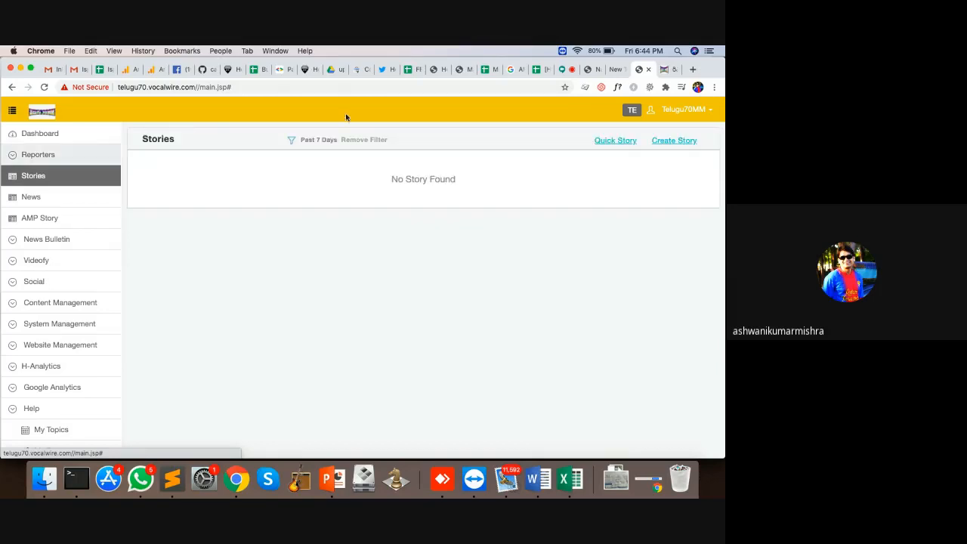
Step: Open Create Story, return to Stories, then start a Quick Story instead
{"action": "left_click", "coordinate": [673, 142]}
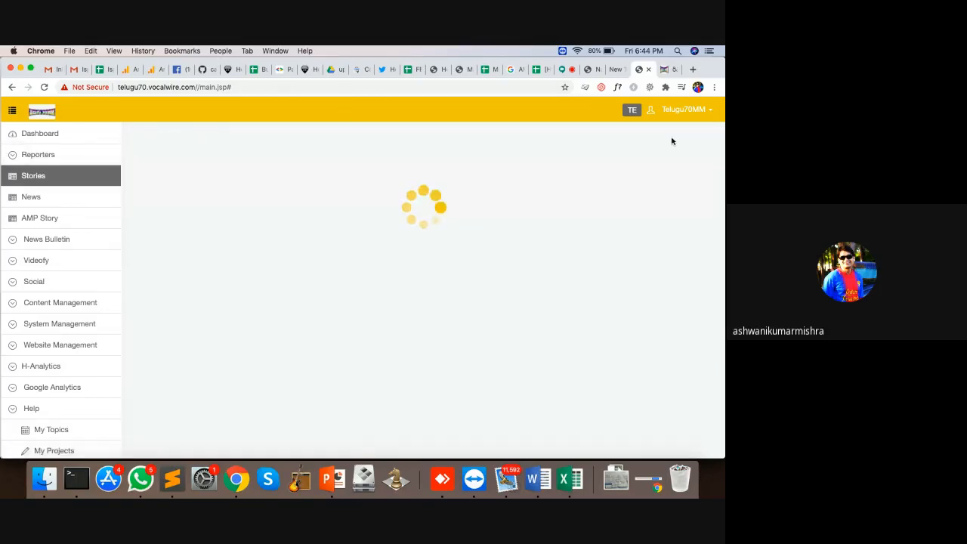
{"action": "left_click", "coordinate": [38, 177]}
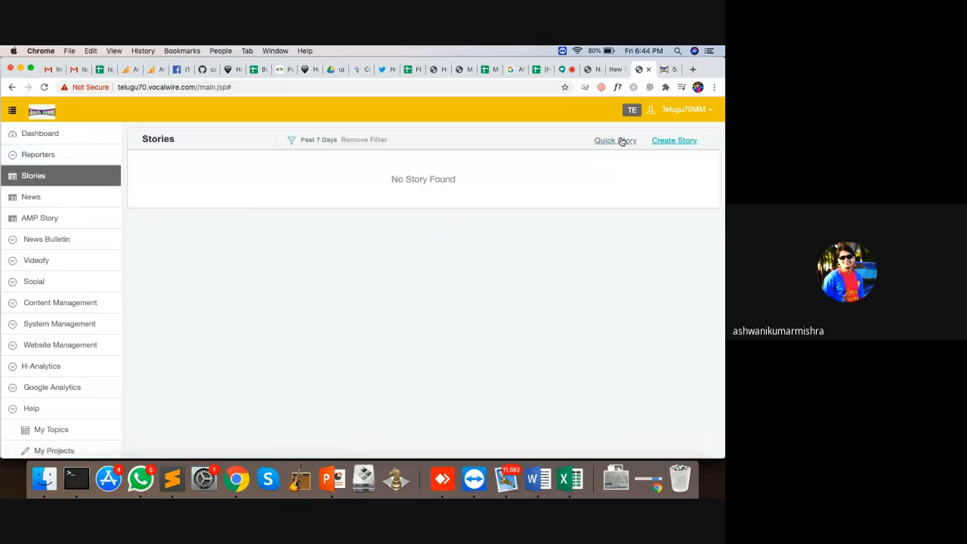
{"action": "left_click", "coordinate": [618, 141]}
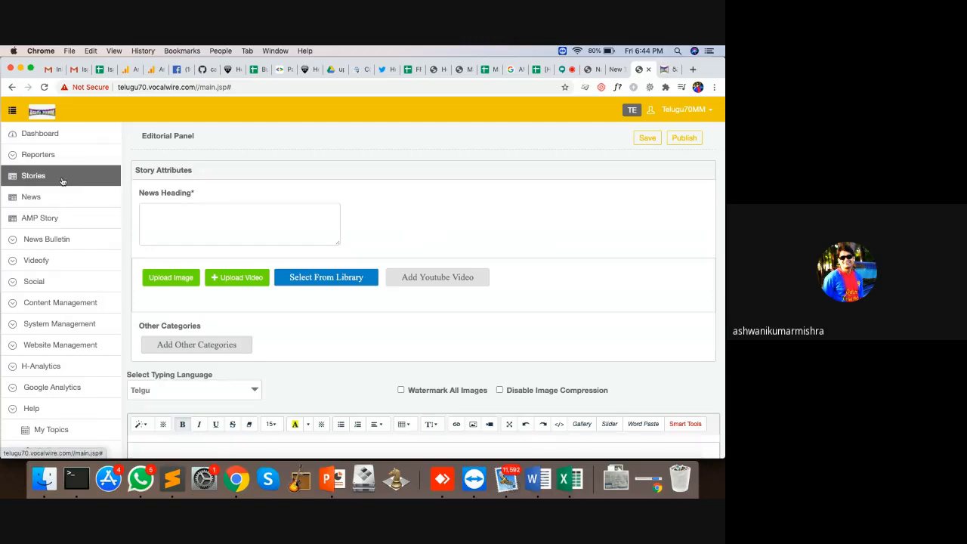
Step: Start a new full story with News Heading 'test heading', then switch to the Telugu70MM site
{"action": "left_click", "coordinate": [63, 180]}
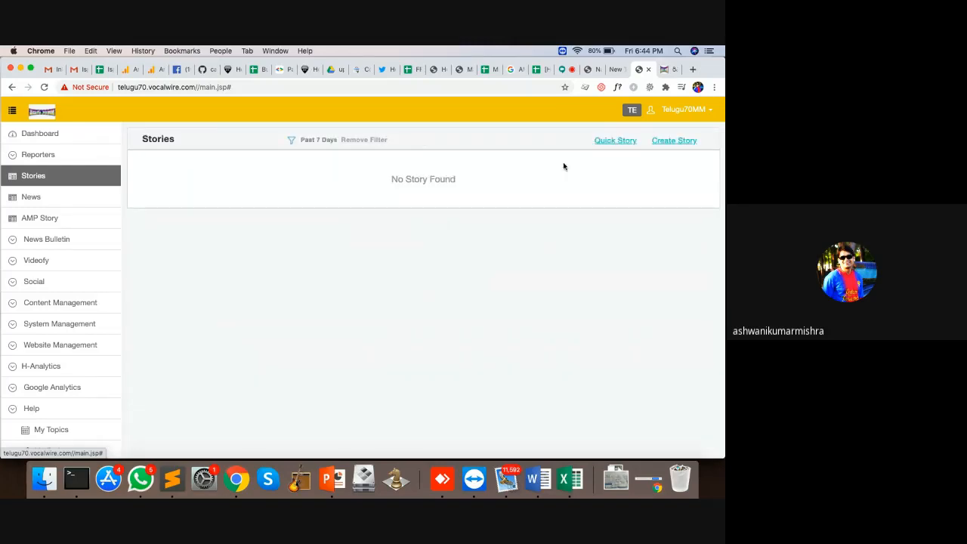
{"action": "left_click", "coordinate": [652, 146]}
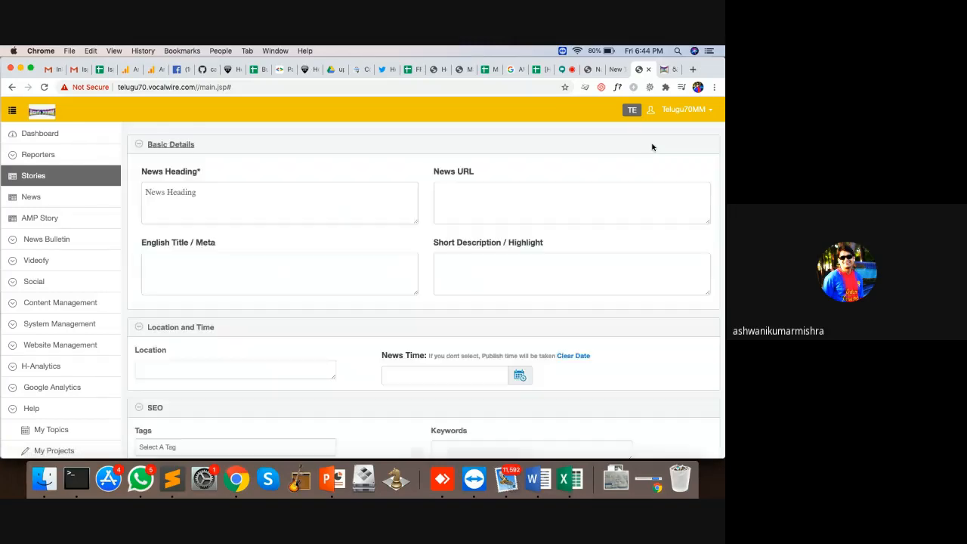
{"action": "left_click", "coordinate": [290, 203]}
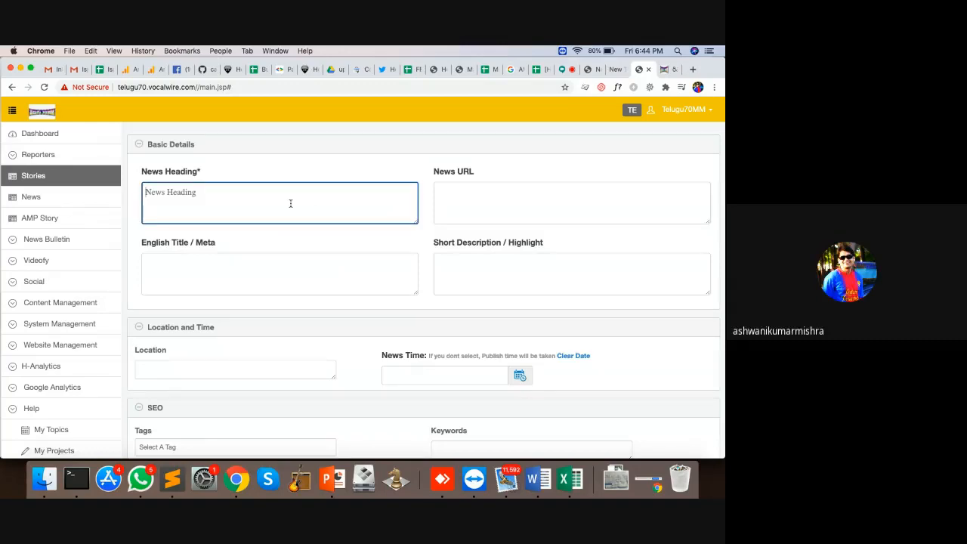
{"action": "type", "text": "Heading"}
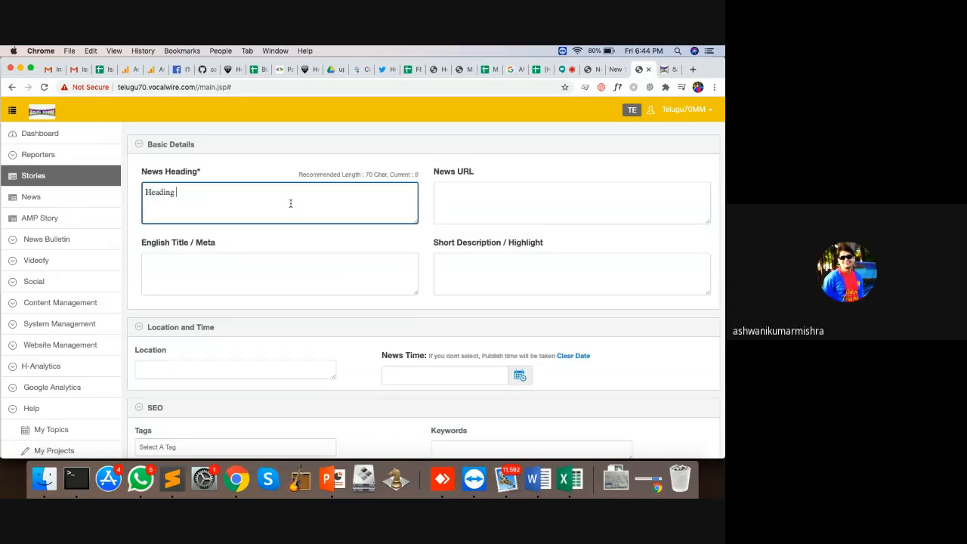
{"action": "key", "text": "BackSpace"}
{"action": "key", "text": "BackSpace"}
{"action": "key", "text": "BackSpace"}
{"action": "key", "text": "BackSpace"}
{"action": "key", "text": "BackSpace"}
{"action": "key", "text": "BackSpace"}
{"action": "type", "text": "test heading"}
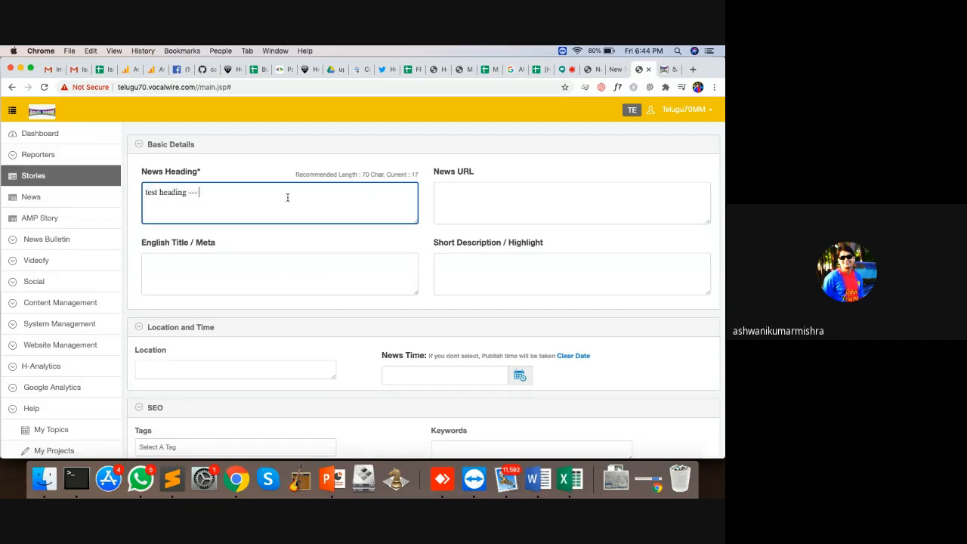
{"action": "left_click", "coordinate": [511, 199]}
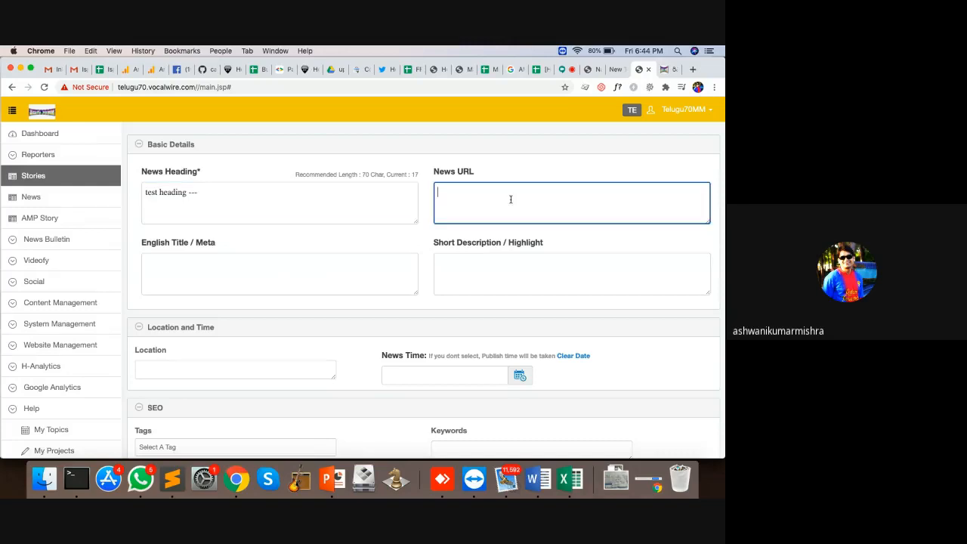
{"action": "left_click", "coordinate": [664, 70]}
Step: Open the top Telugu70MM headline, type a made-up slug into its address, then return to the CMS
{"action": "left_click", "coordinate": [358, 240]}
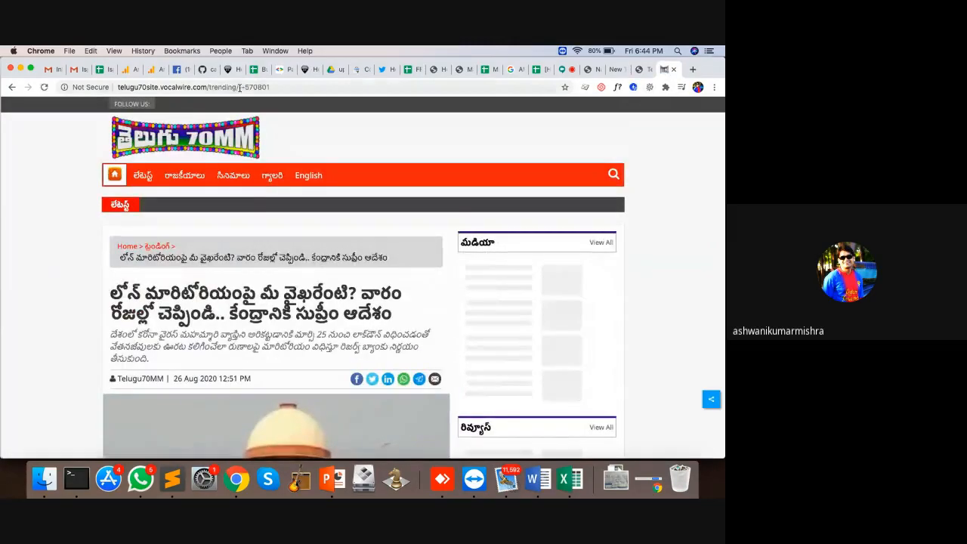
{"action": "left_click_drag", "start_coordinate": [240, 87], "coordinate": [307, 90]}
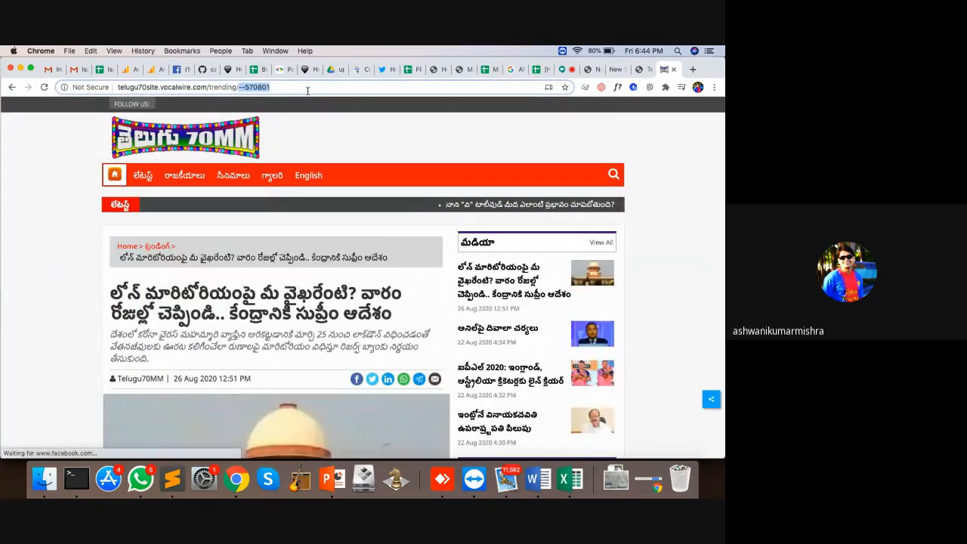
{"action": "left_click", "coordinate": [307, 90]}
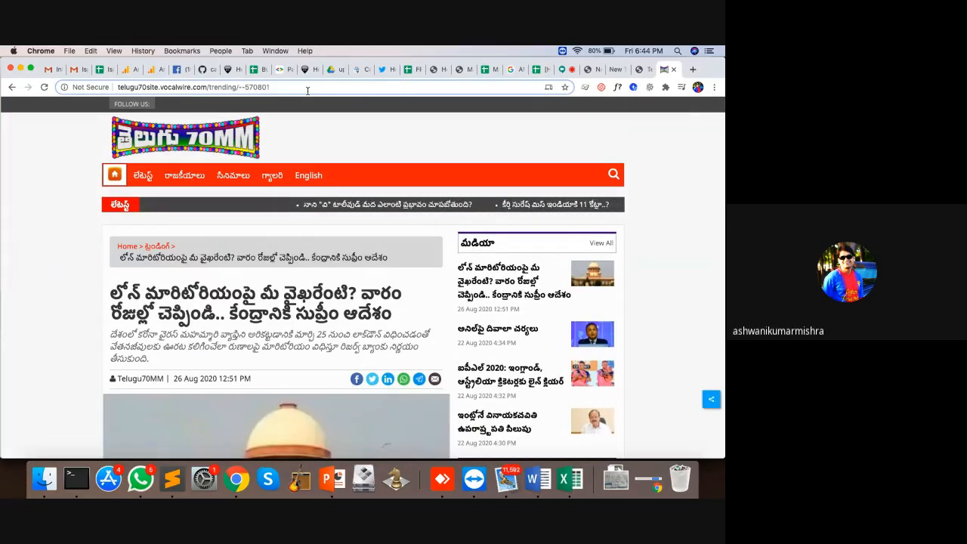
{"action": "type", "text": "fasdfasd"}
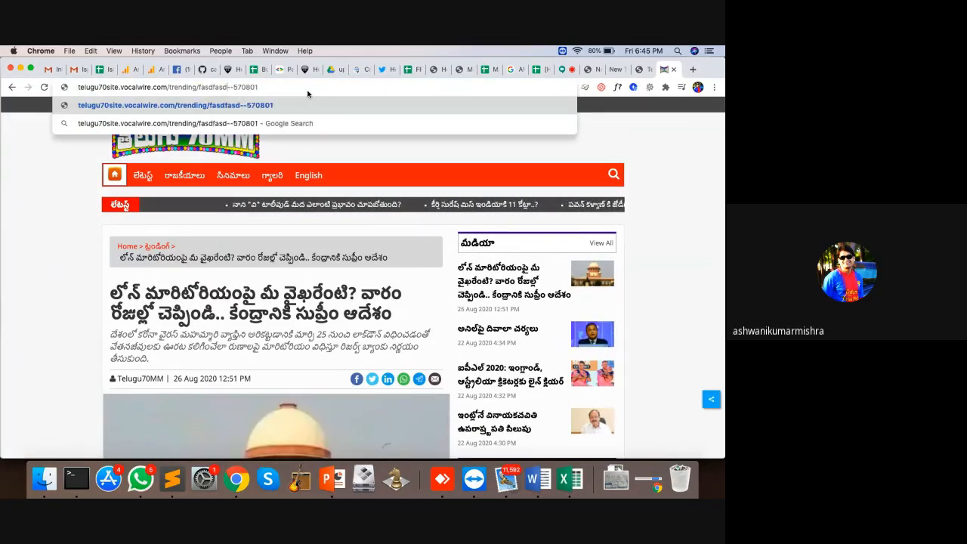
{"action": "type", "text": "fasdfasd-asdfasdf"}
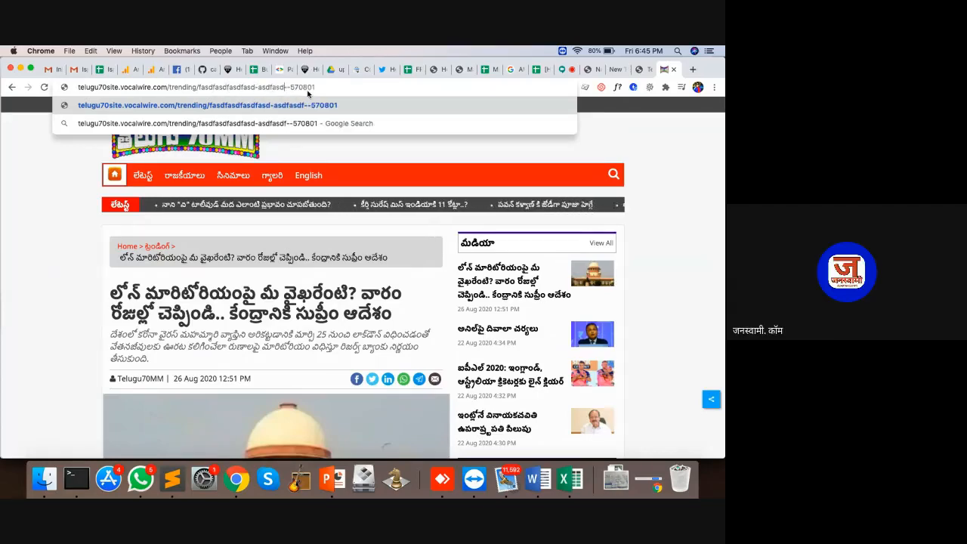
{"action": "type", "text": "asdfasd"}
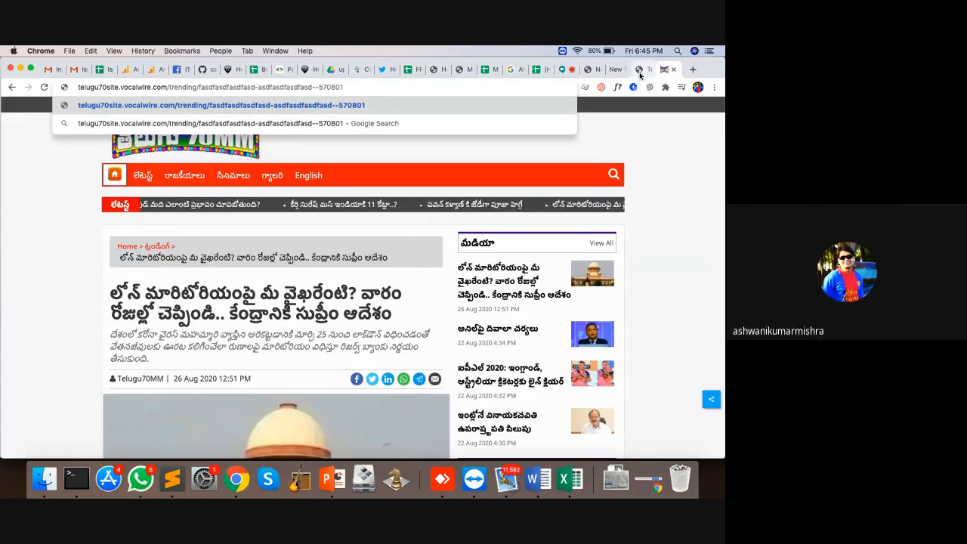
{"action": "left_click", "coordinate": [640, 72]}
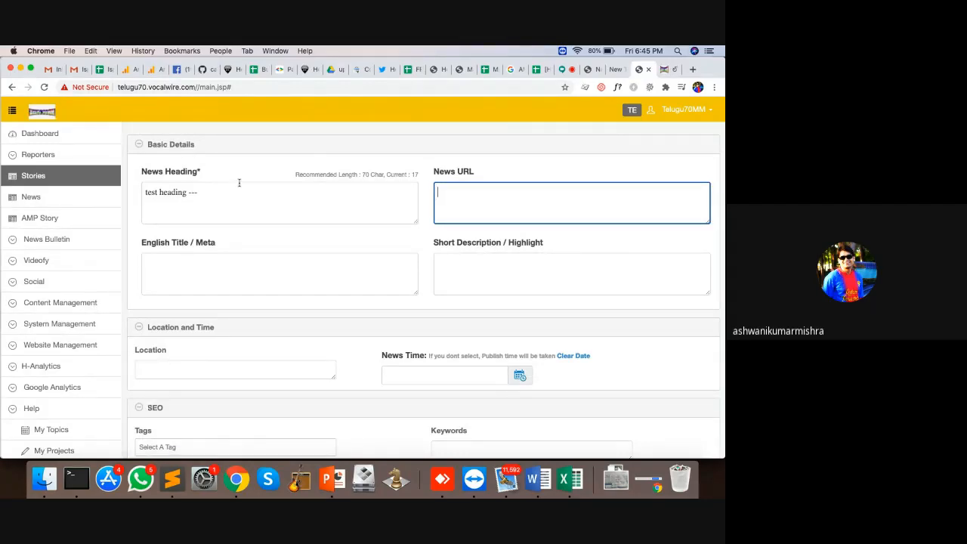
Step: Select and deselect the existing 'test heading' News Heading text
{"action": "left_click_drag", "start_coordinate": [208, 186], "coordinate": [123, 187]}
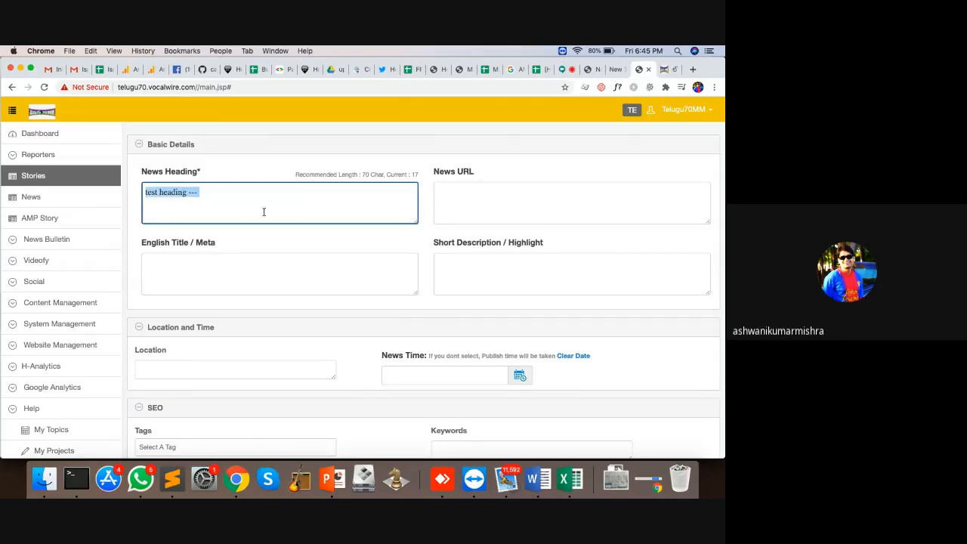
{"action": "left_click", "coordinate": [231, 197]}
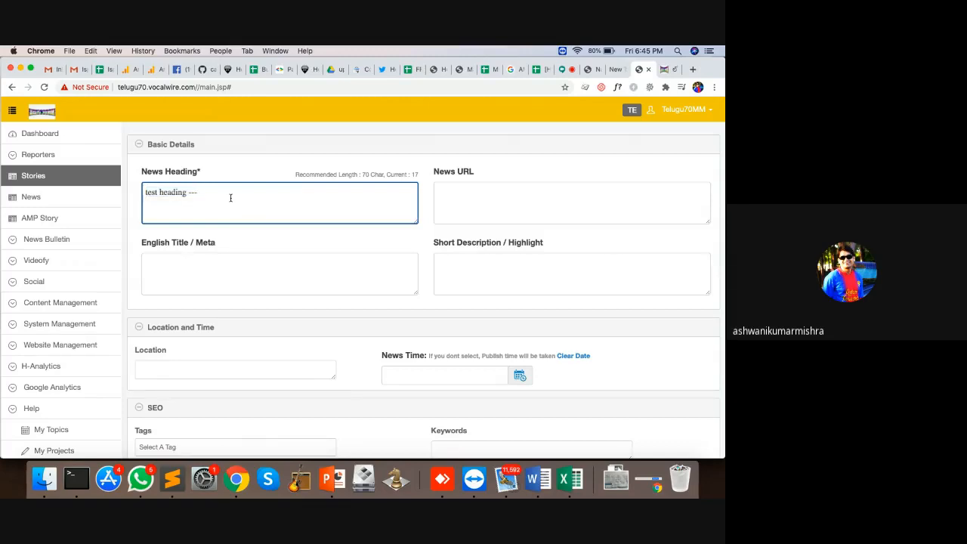
{"action": "left_click_drag", "start_coordinate": [231, 197], "coordinate": [126, 181]}
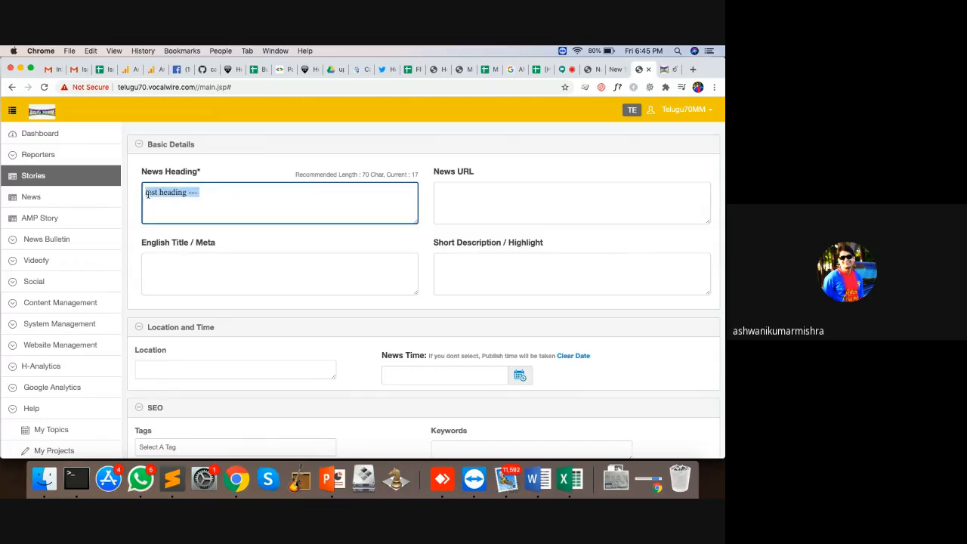
{"action": "left_click", "coordinate": [210, 195]}
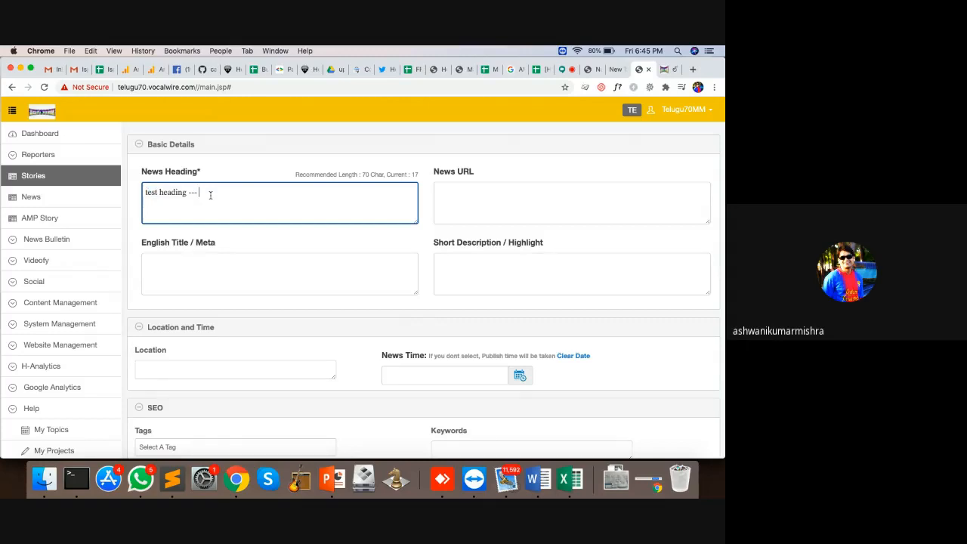
Step: Enter the News URL slug 'test story slug' and click through the other Basic Details fields
{"action": "left_click", "coordinate": [496, 198]}
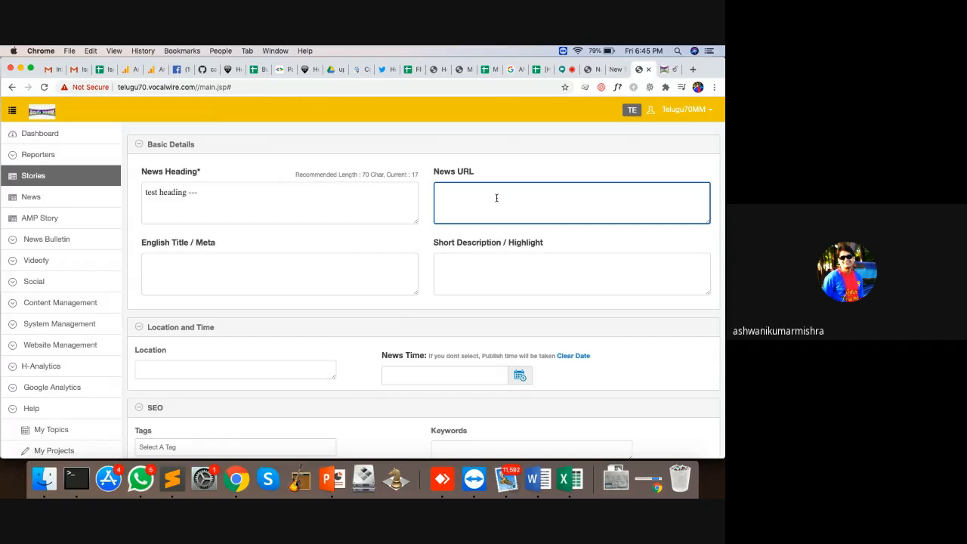
{"action": "type", "text": "test story slug"}
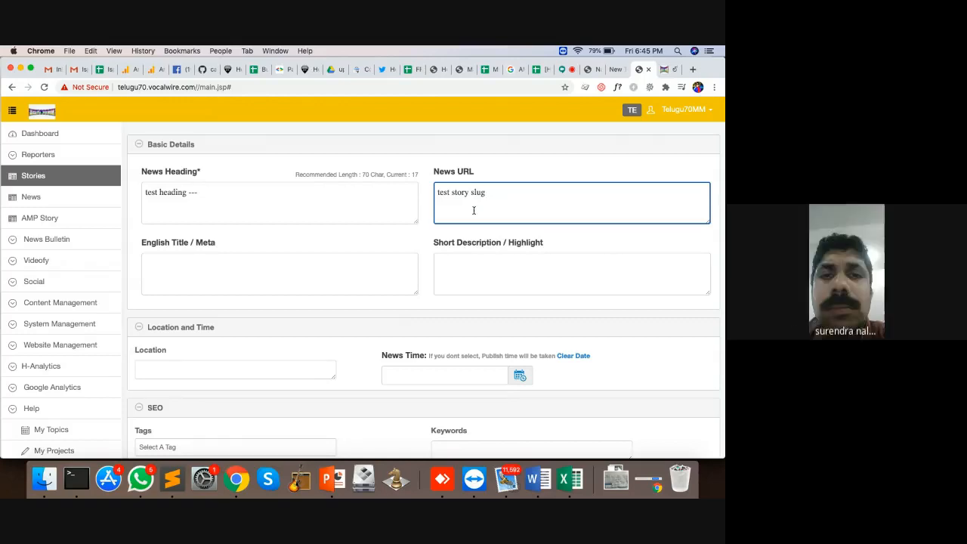
{"action": "left_click", "coordinate": [250, 273]}
{"action": "left_click", "coordinate": [494, 280]}
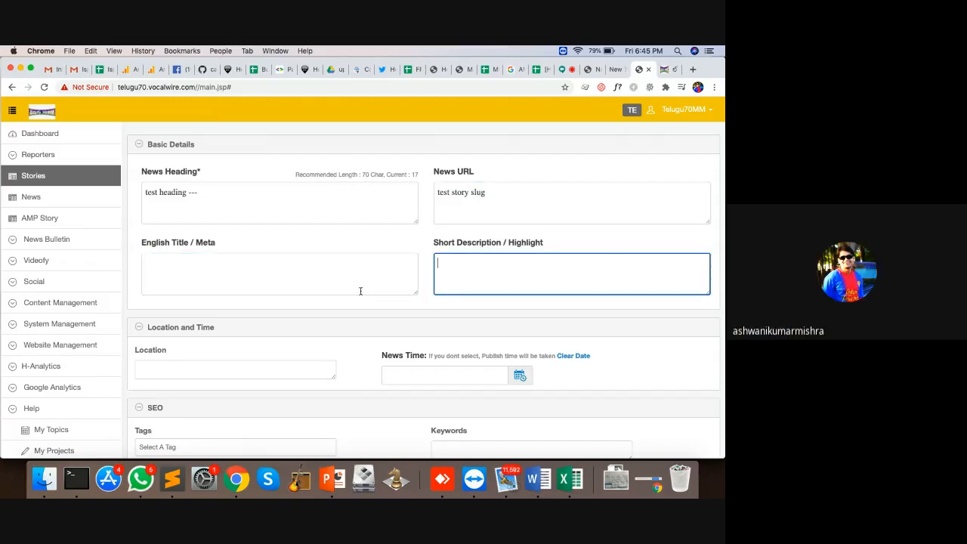
{"action": "left_click", "coordinate": [233, 289]}
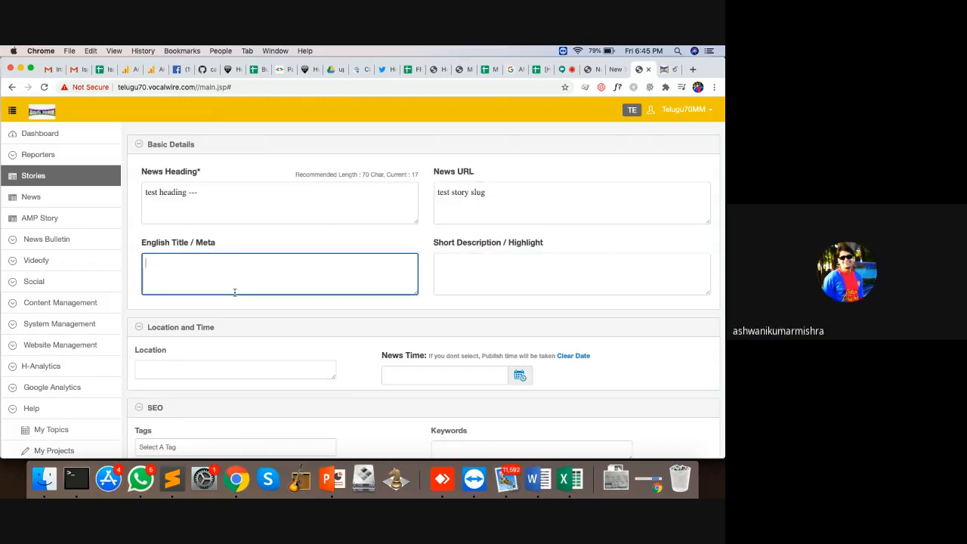
{"action": "left_click", "coordinate": [259, 195]}
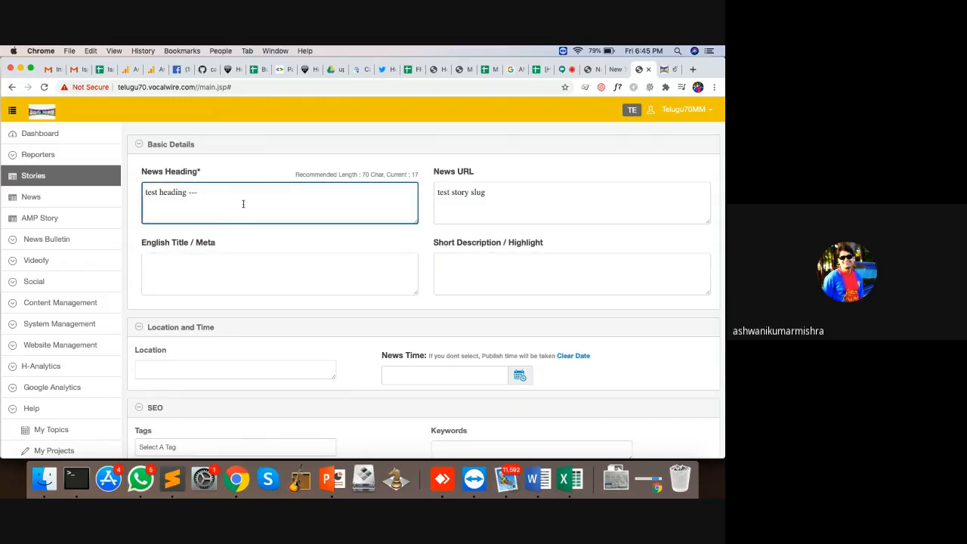
{"action": "left_click", "coordinate": [242, 273]}
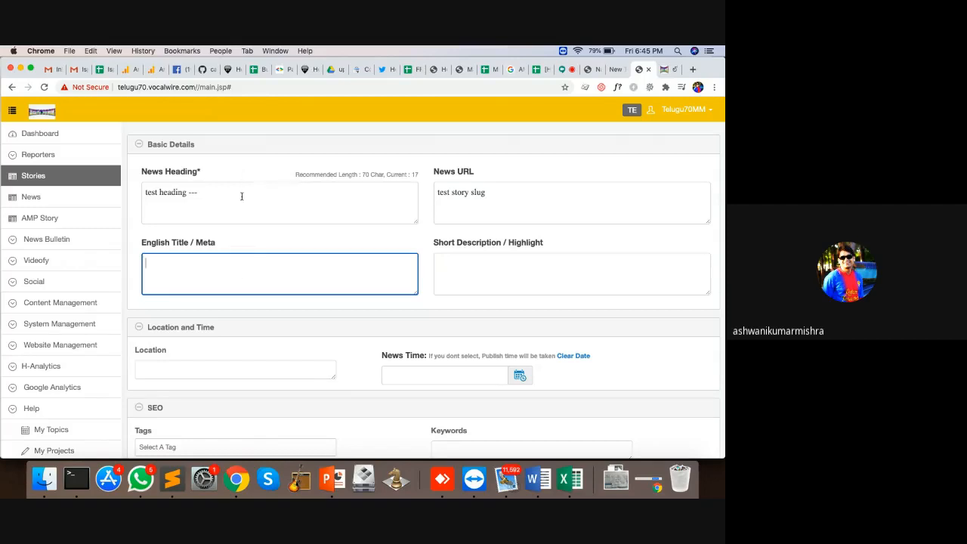
Step: Search Google for 'aajtak', open the Aaj Tak CBI article, then return to the CMS story form
{"action": "left_click", "coordinate": [692, 69]}
{"action": "type", "text": "aajt"}
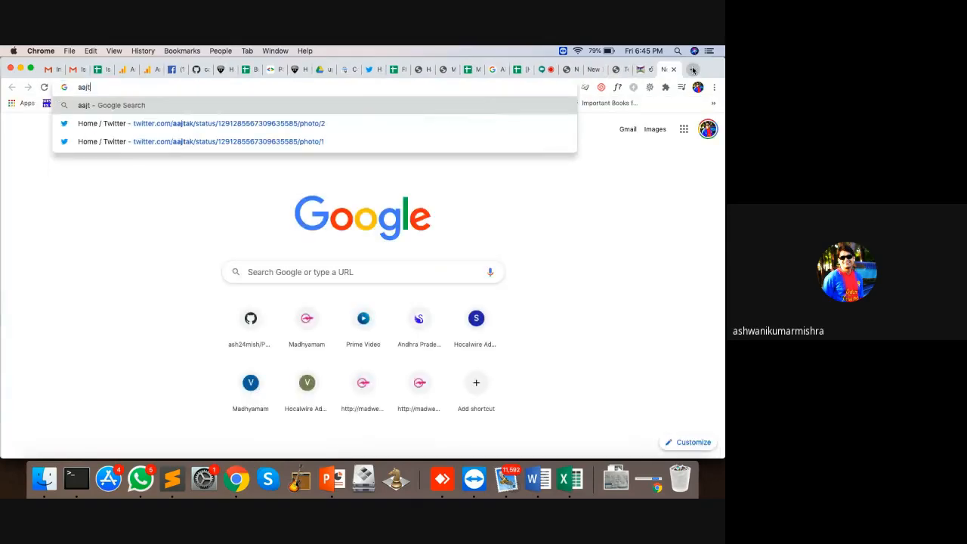
{"action": "type", "text": "ak"}
{"action": "key", "text": "Return"}
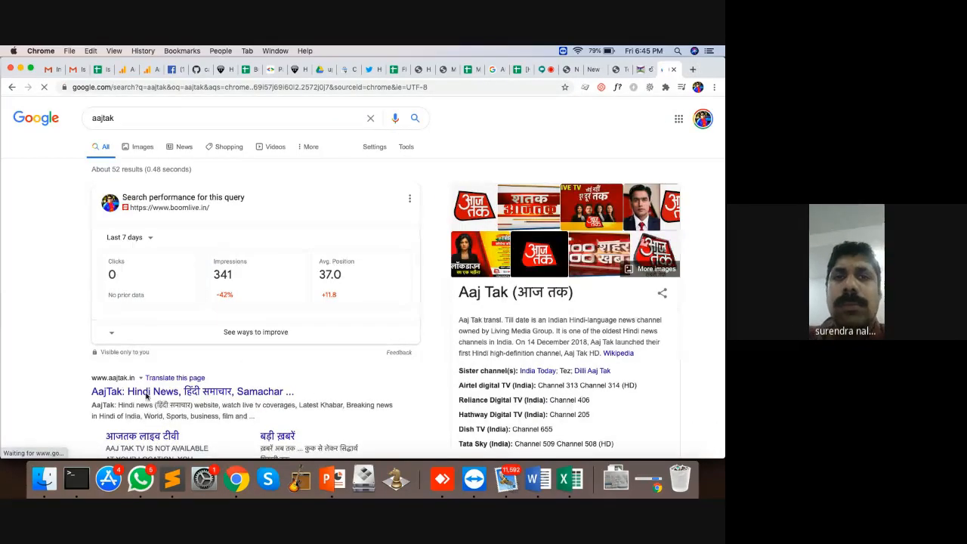
{"action": "left_click", "coordinate": [147, 393]}
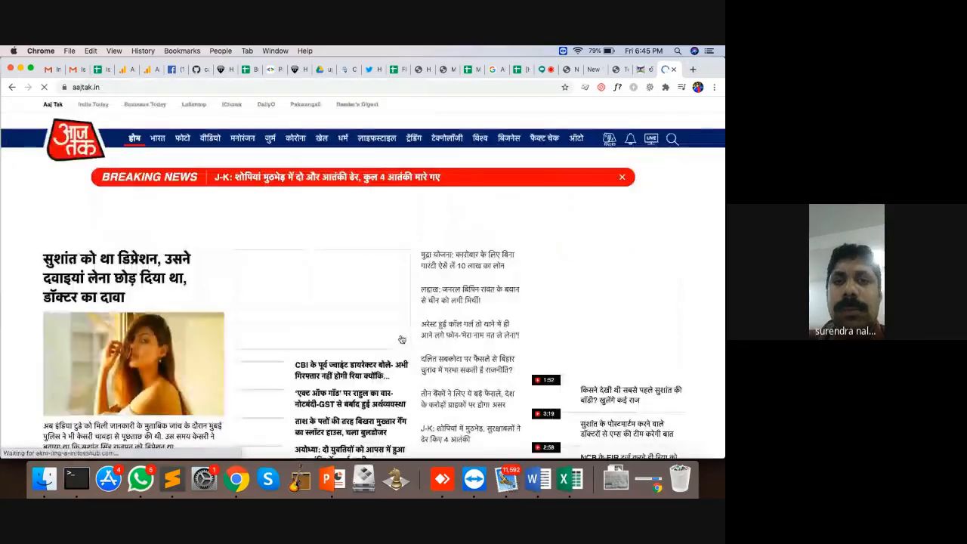
{"action": "left_click", "coordinate": [341, 374]}
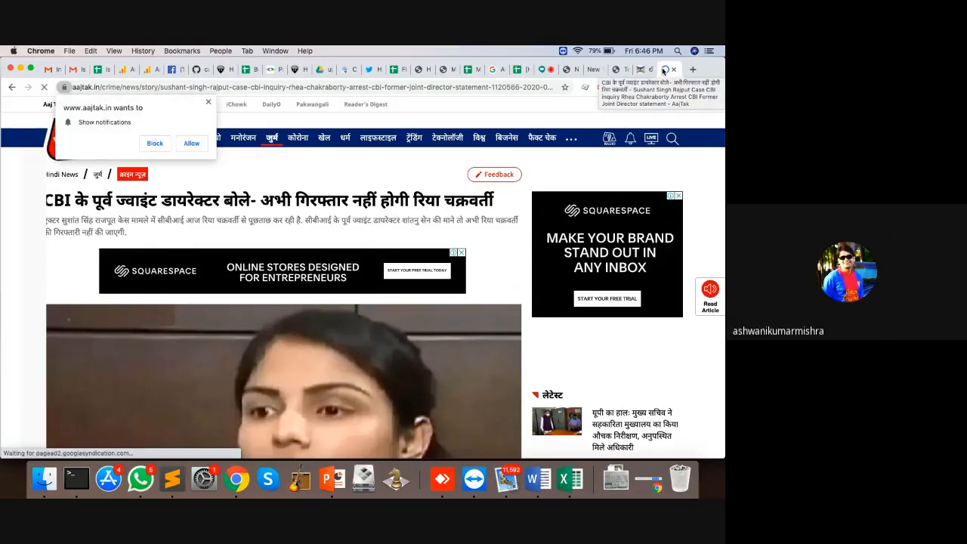
{"action": "left_click", "coordinate": [617, 70]}
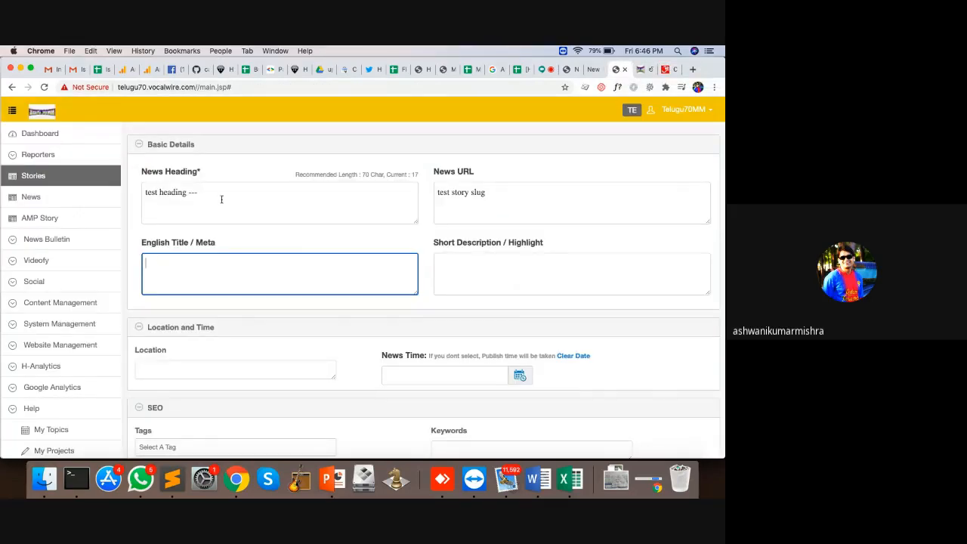
{"action": "left_click_drag", "start_coordinate": [221, 199], "coordinate": [136, 187]}
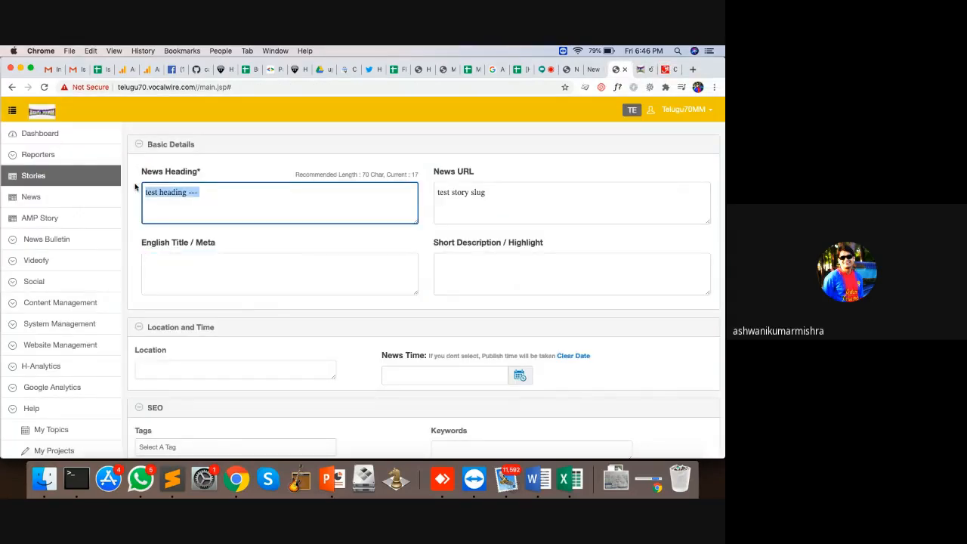
{"action": "left_click", "coordinate": [184, 273]}
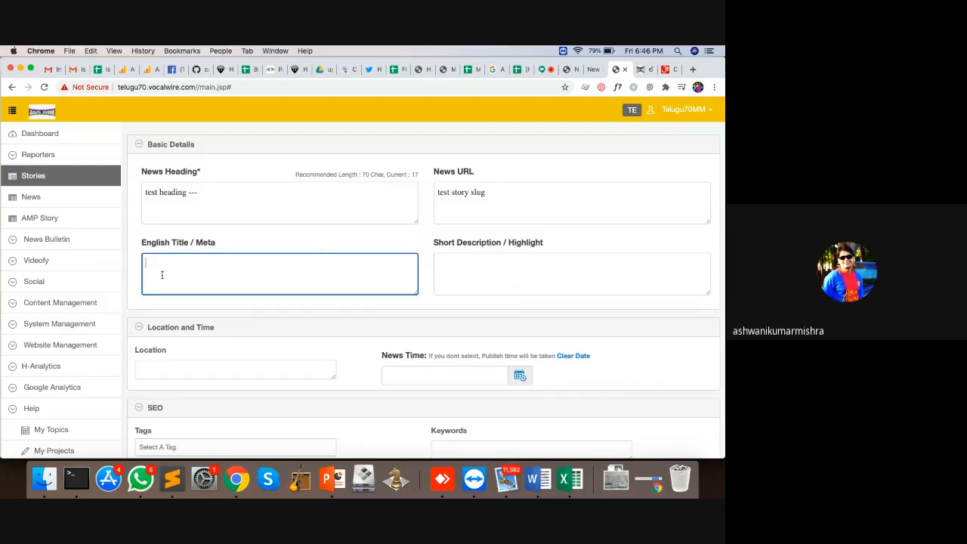
{"action": "left_click", "coordinate": [508, 200]}
{"action": "left_click_drag", "start_coordinate": [202, 198], "coordinate": [140, 194]}
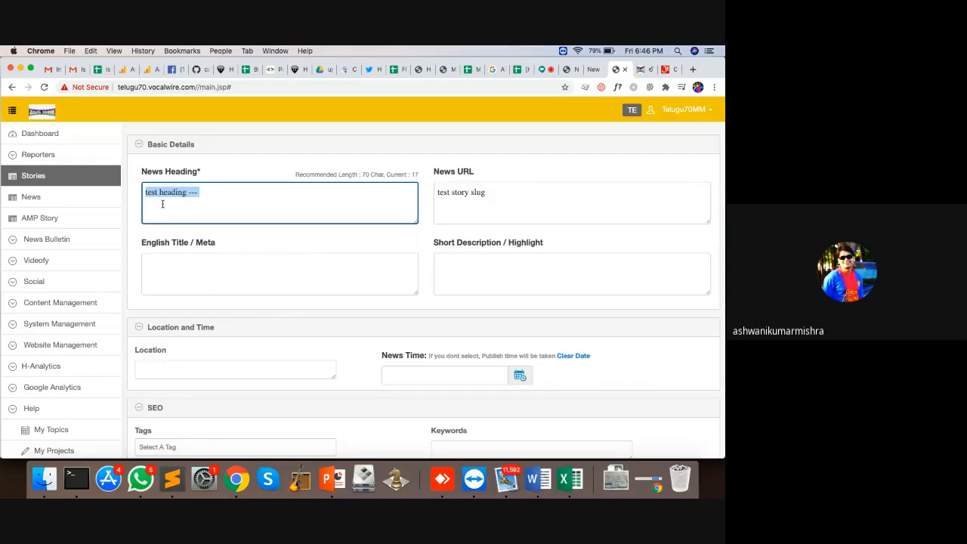
{"action": "left_click", "coordinate": [221, 284]}
{"action": "left_click", "coordinate": [516, 193]}
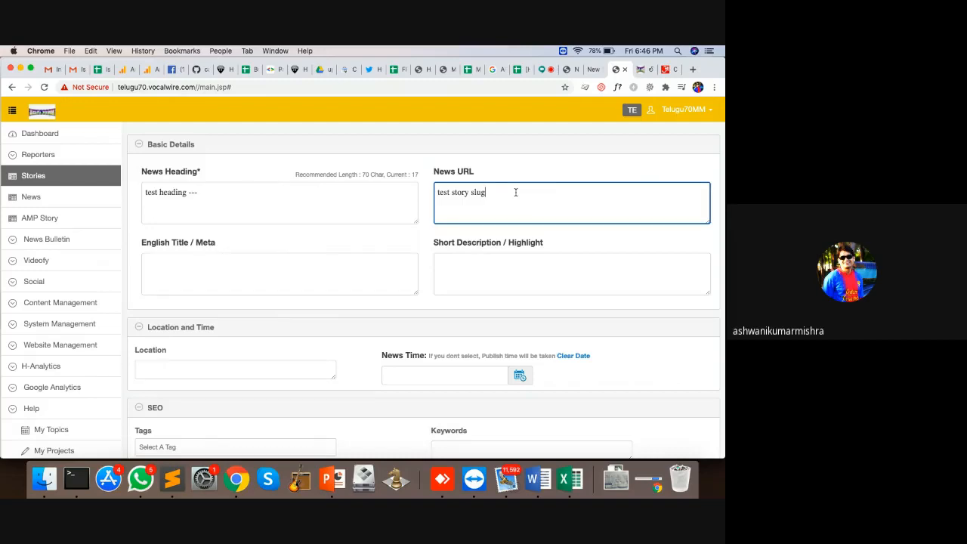
{"action": "left_click", "coordinate": [516, 264]}
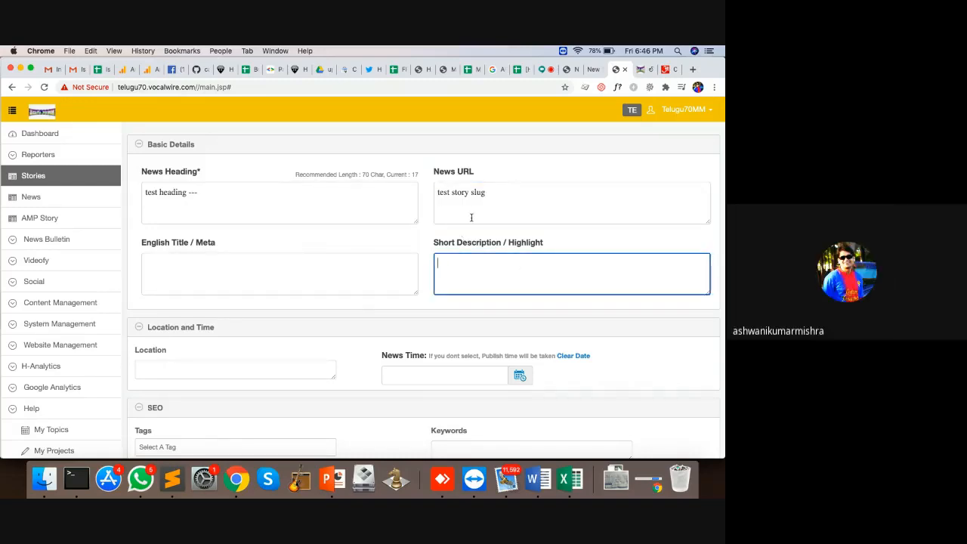
{"action": "scroll", "coordinate": [471, 218], "scroll_direction": "down", "scroll_amount": 3}
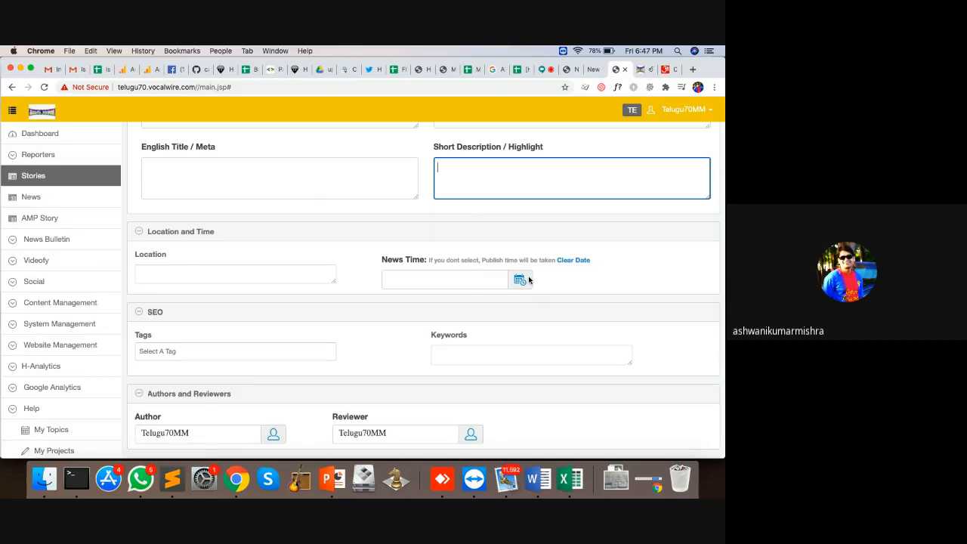
Step: Try the #keerthi suresh and author-name tags in Tags, then remove them, leaving Tags empty
{"action": "scroll", "coordinate": [324, 367], "scroll_direction": "down", "scroll_amount": 3}
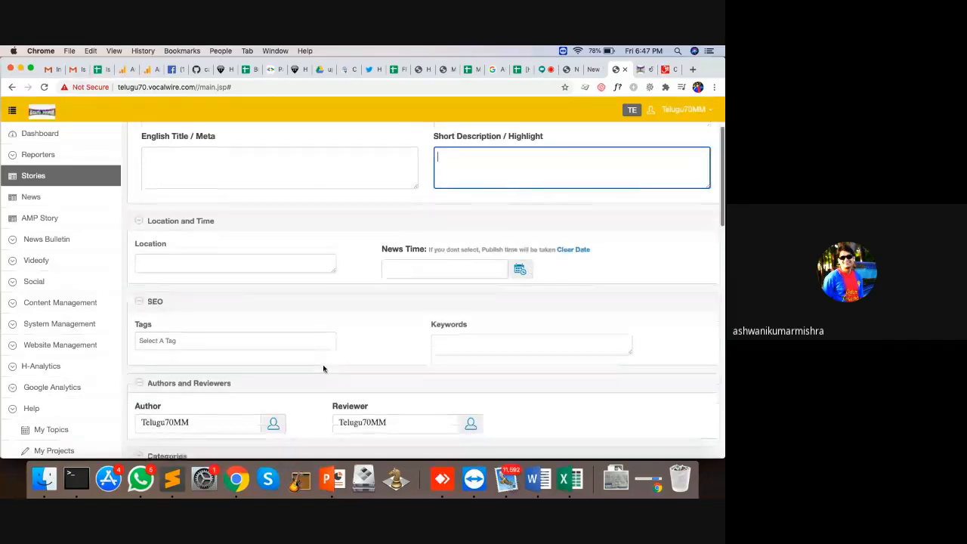
{"action": "left_click", "coordinate": [186, 255]}
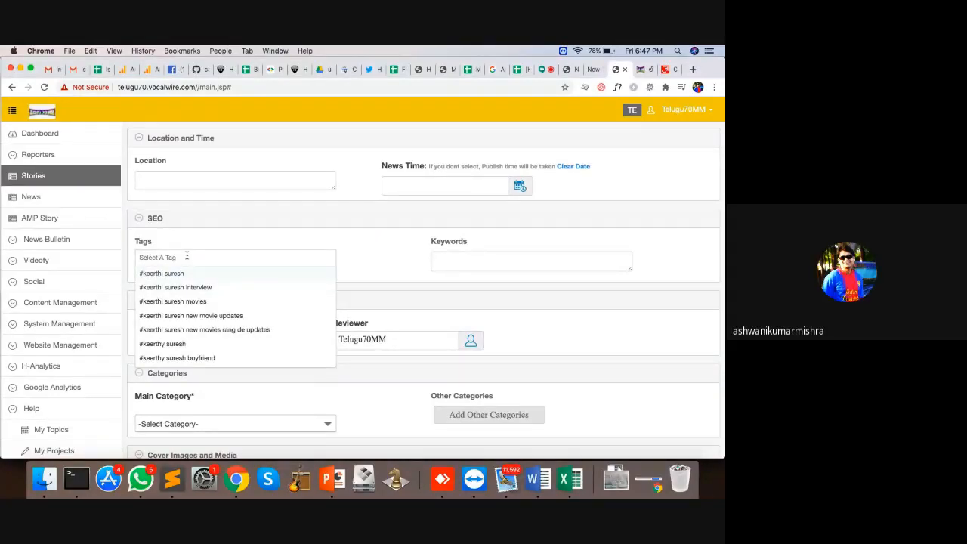
{"action": "type", "text": "#keer"}
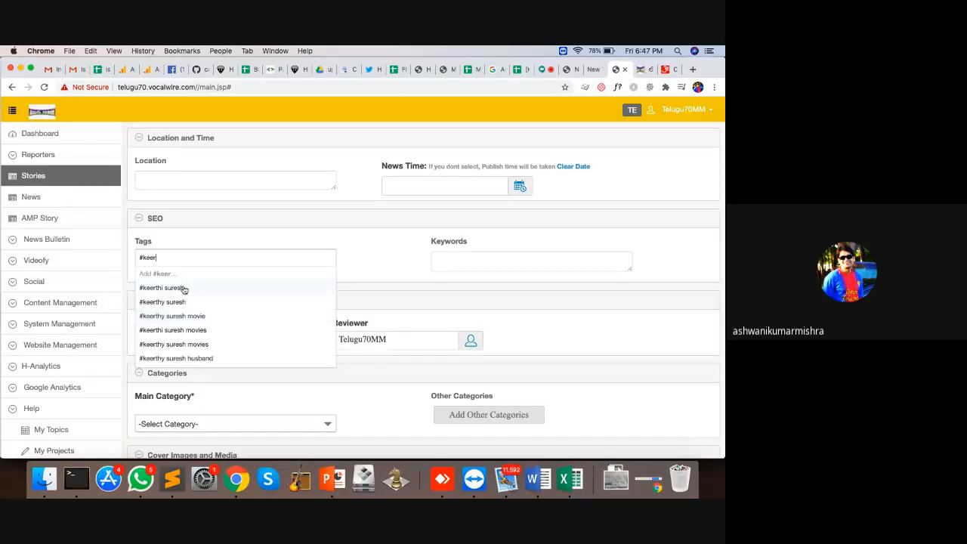
{"action": "left_click", "coordinate": [183, 287]}
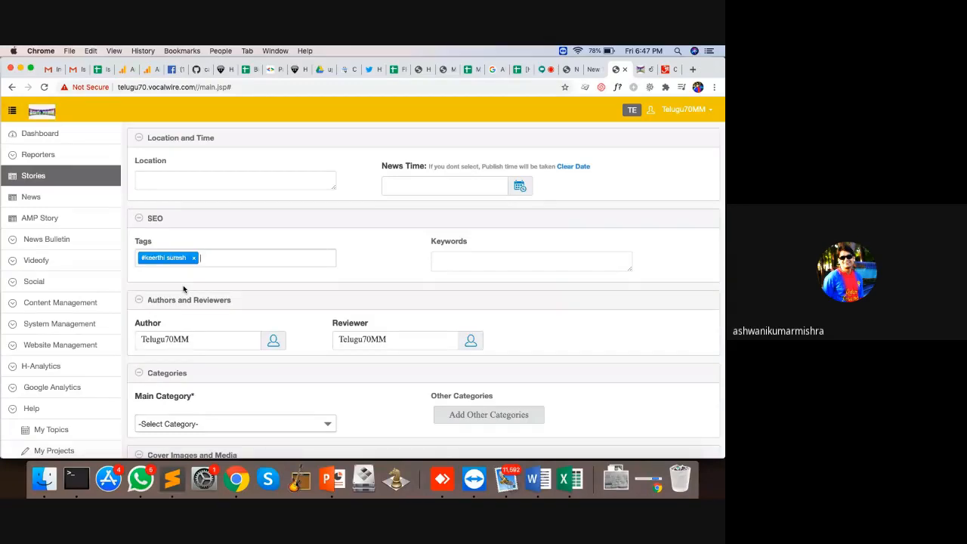
{"action": "key", "text": "BackSpace"}
{"action": "key", "text": "BackSpace"}
{"action": "key", "text": "BackSpace"}
{"action": "key", "text": "BackSpace"}
{"action": "key", "text": "BackSpace"}
{"action": "key", "text": "BackSpace"}
{"action": "key", "text": "BackSpace"}
{"action": "key", "text": "BackSpace"}
{"action": "key", "text": "BackSpace"}
{"action": "key", "text": "BackSpace"}
{"action": "key", "text": "BackSpace"}
{"action": "key", "text": "BackSpace"}
{"action": "key", "text": "BackSpace"}
{"action": "key", "text": "BackSpace"}
{"action": "key", "text": "BackSpace"}
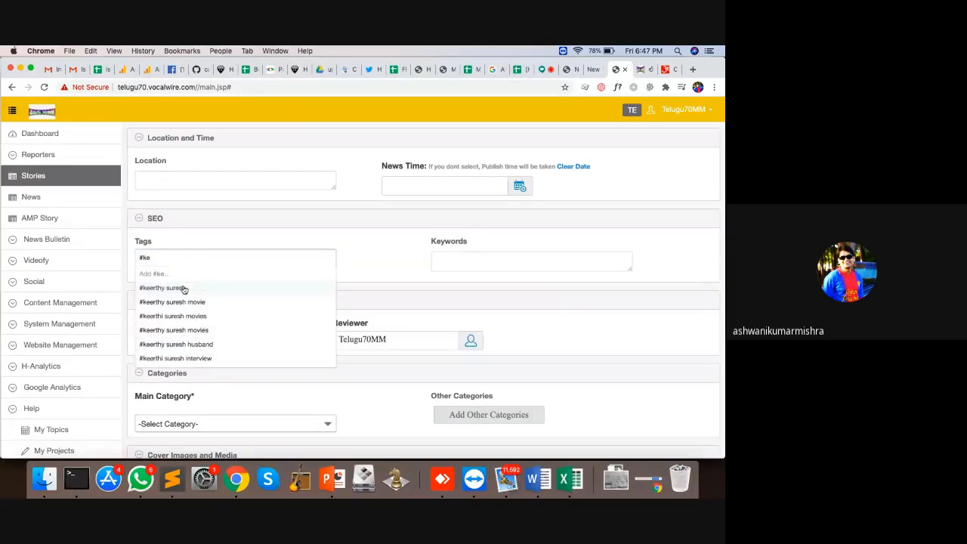
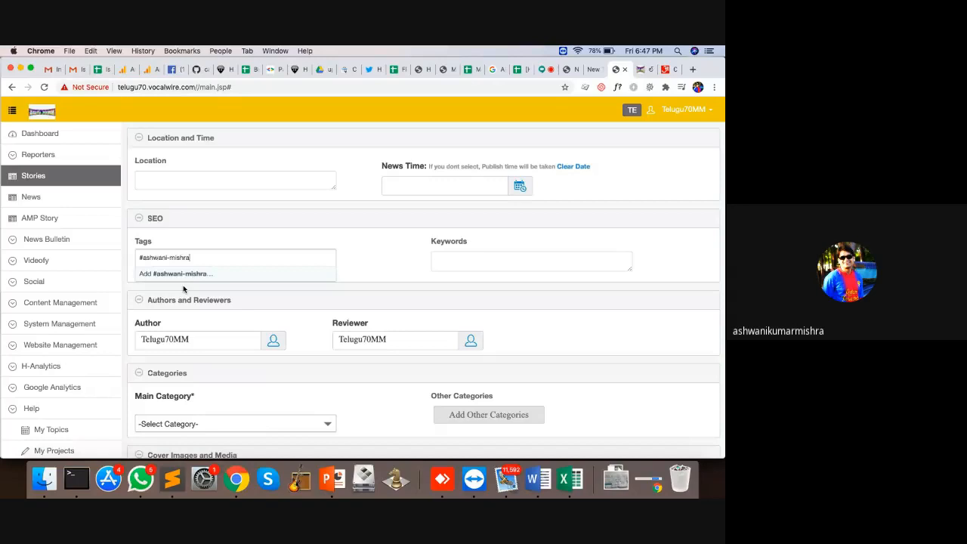
{"action": "key", "text": "Return"}
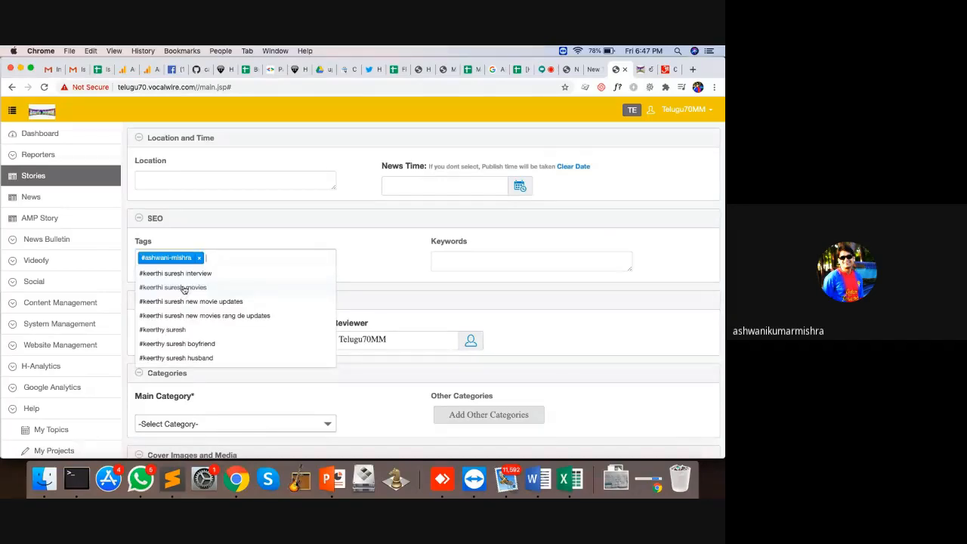
{"action": "key", "text": "BackSpace"}
{"action": "key", "text": "BackSpace"}
{"action": "key", "text": "BackSpace"}
{"action": "key", "text": "BackSpace"}
{"action": "key", "text": "BackSpace"}
{"action": "key", "text": "BackSpace"}
{"action": "key", "text": "BackSpace"}
{"action": "key", "text": "BackSpace"}
{"action": "key", "text": "BackSpace"}
{"action": "key", "text": "BackSpace"}
{"action": "key", "text": "BackSpace"}
{"action": "key", "text": "BackSpace"}
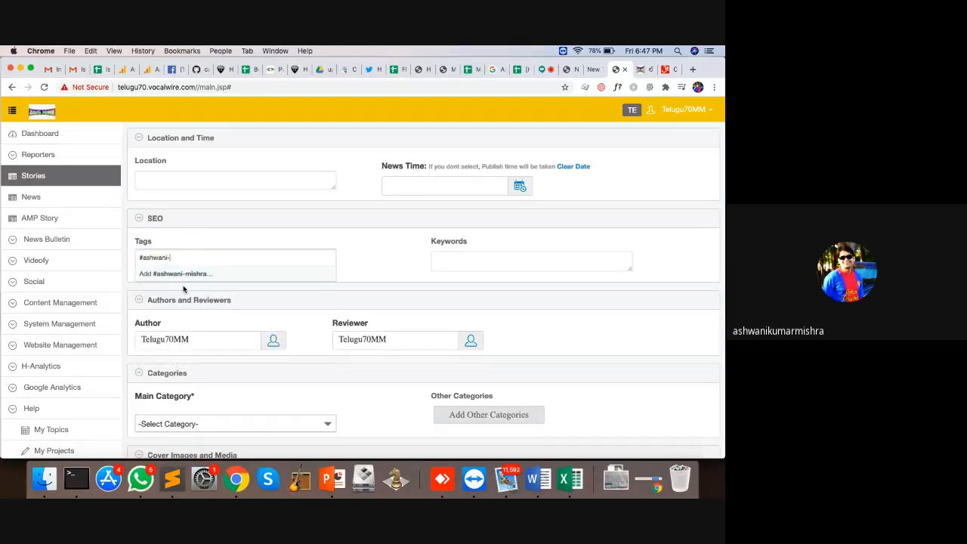
{"action": "key", "text": "BackSpace"}
{"action": "key", "text": "BackSpace"}
{"action": "key", "text": "BackSpace"}
{"action": "key", "text": "BackSpace"}
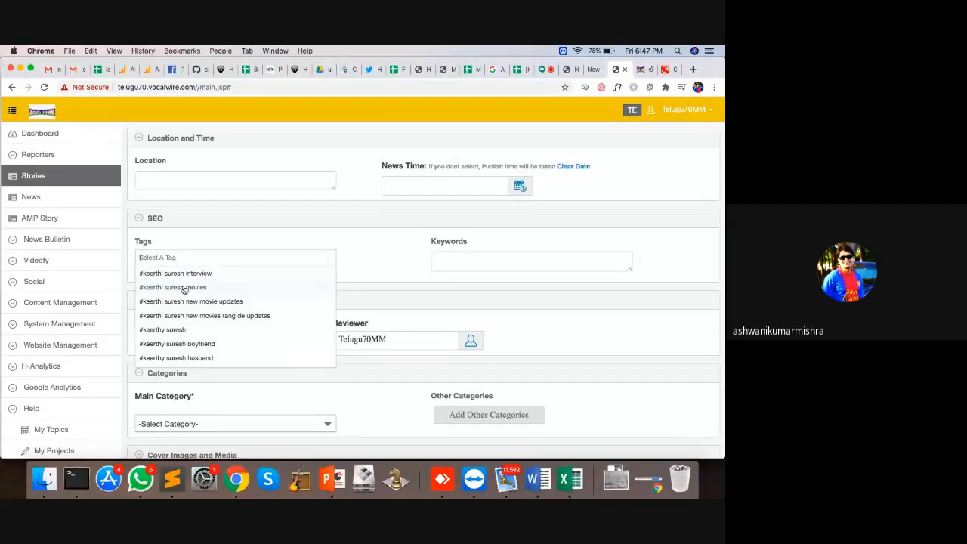
Step: Enter the author's name and 'demo story,' as the SEO keywords
{"action": "left_click", "coordinate": [442, 261]}
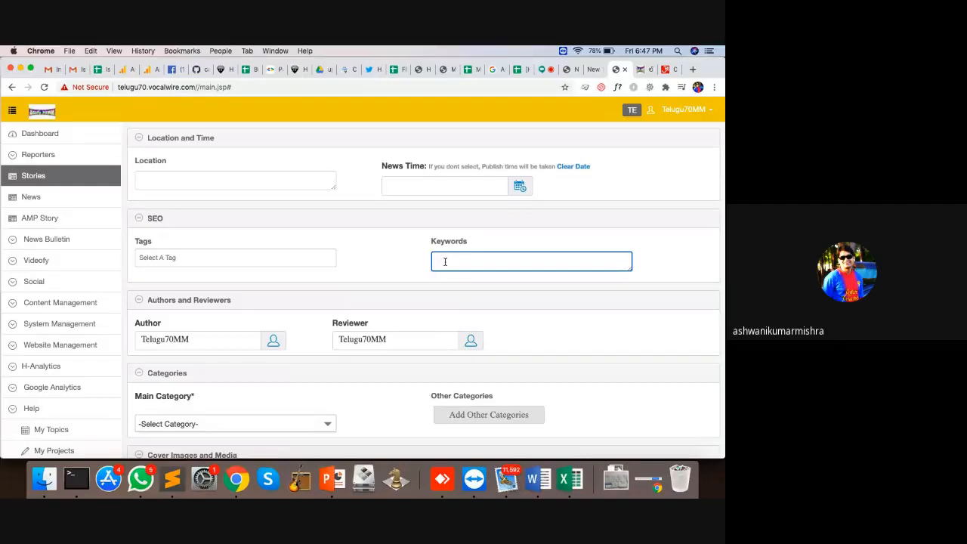
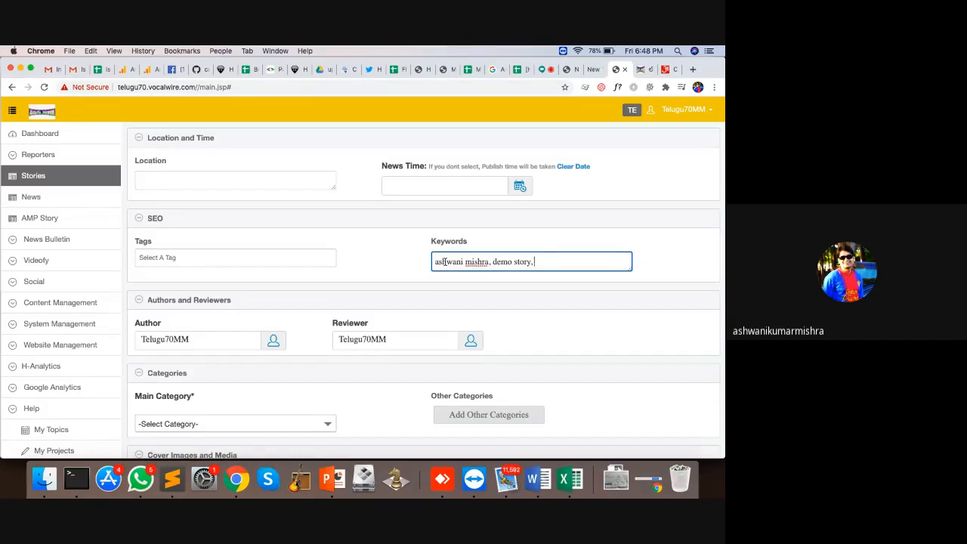
{"action": "left_click", "coordinate": [692, 72]}
Step: Search Google for 'modi economic policies' from the new tab's address bar
{"action": "type", "text": "ke"}
{"action": "key", "text": "BackSpace"}
{"action": "key", "text": "BackSpace"}
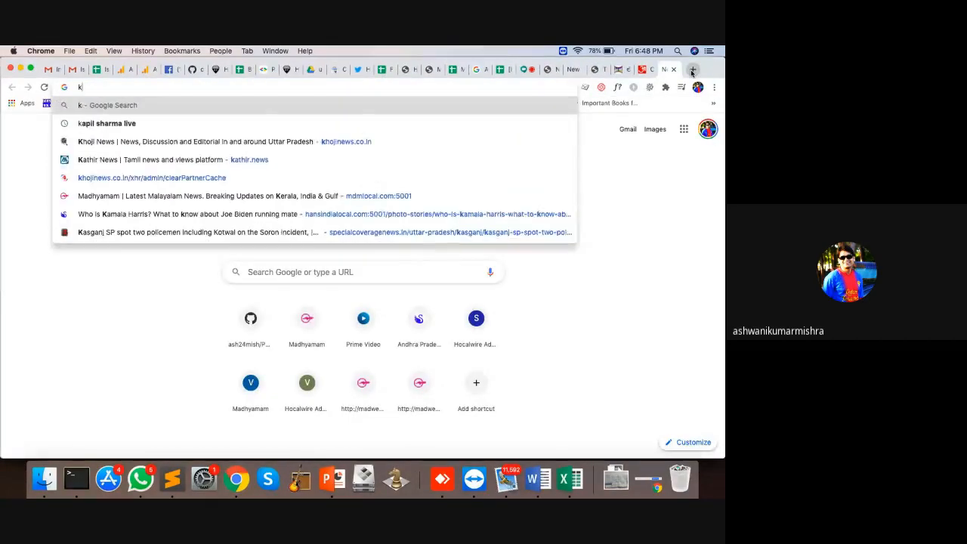
{"action": "type", "text": "modi "}
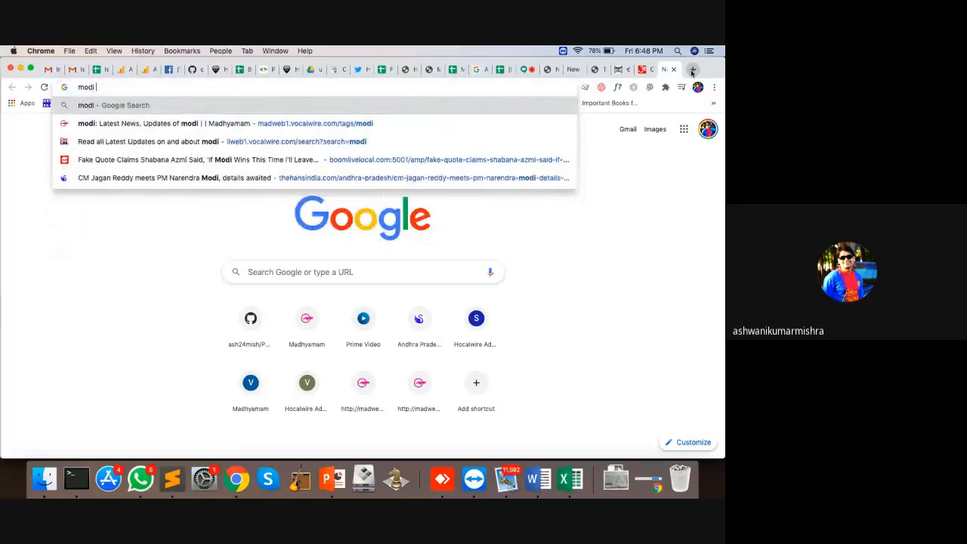
{"action": "type", "text": "ecomion"}
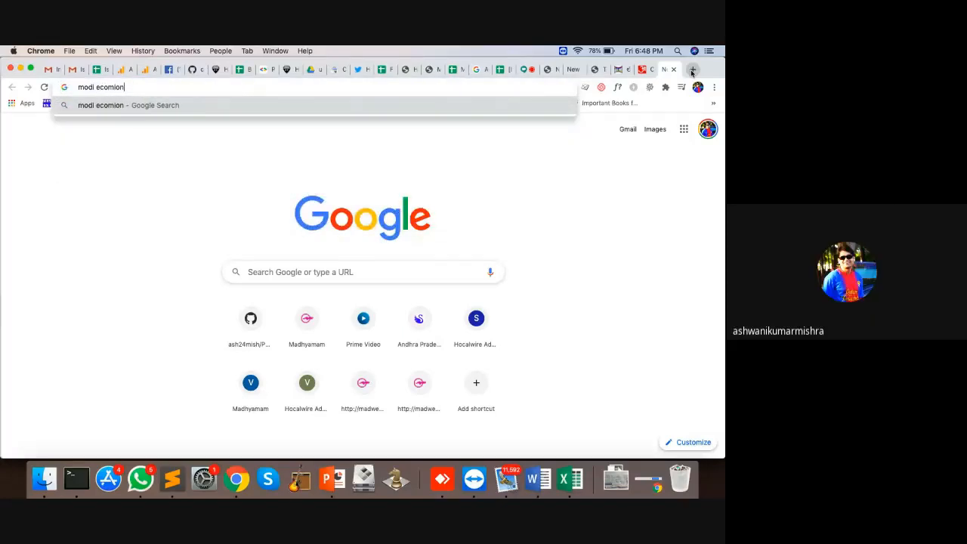
{"action": "key", "text": "BackSpace"}
{"action": "key", "text": "BackSpace"}
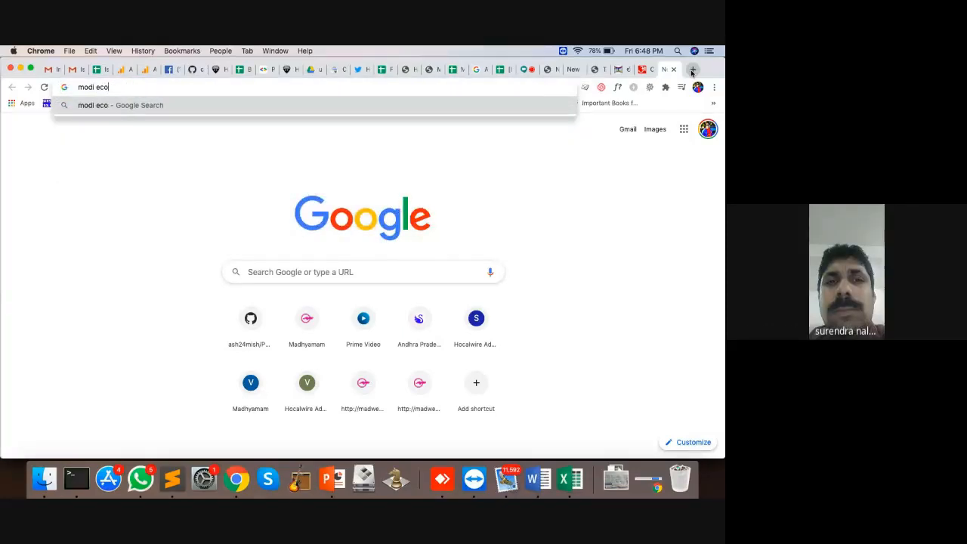
{"action": "type", "text": "nomic polcies"}
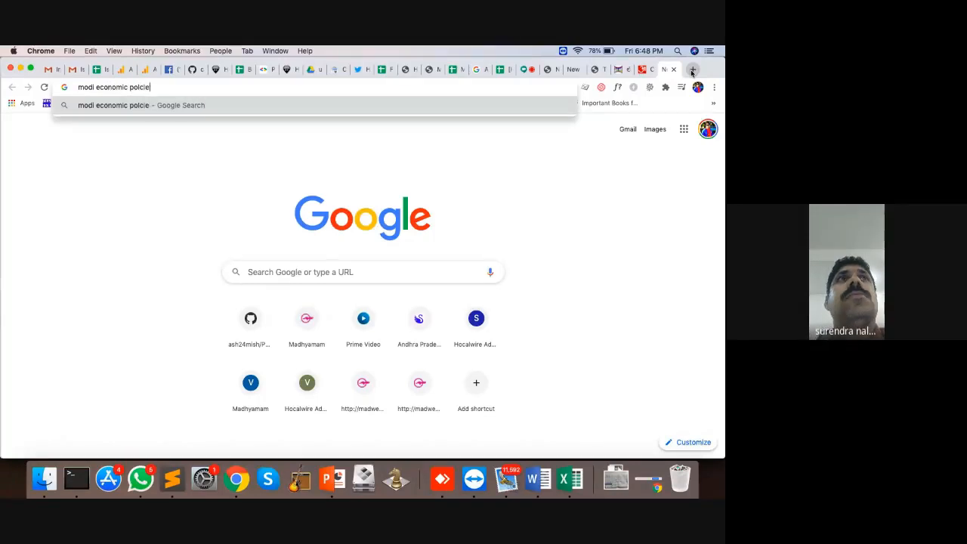
{"action": "key", "text": "Return"}
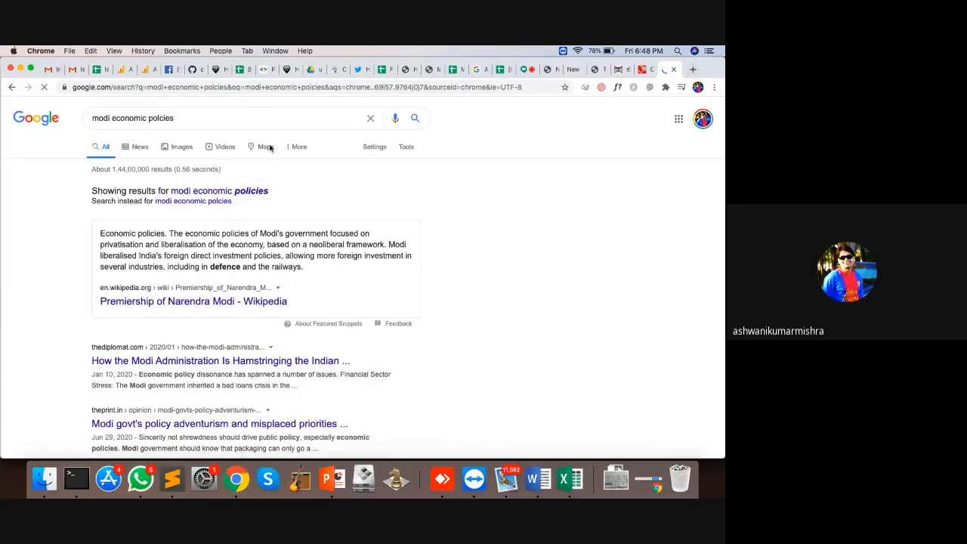
Step: Scroll the results and briefly highlight the related searches block
{"action": "scroll", "coordinate": [291, 293], "scroll_direction": "down", "scroll_amount": 15}
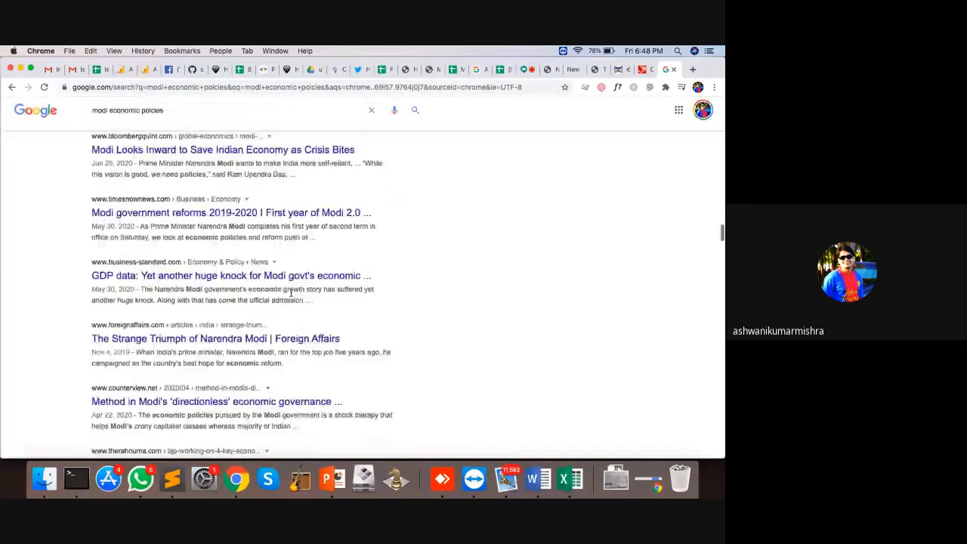
{"action": "scroll", "coordinate": [291, 293], "scroll_direction": "down", "scroll_amount": 10}
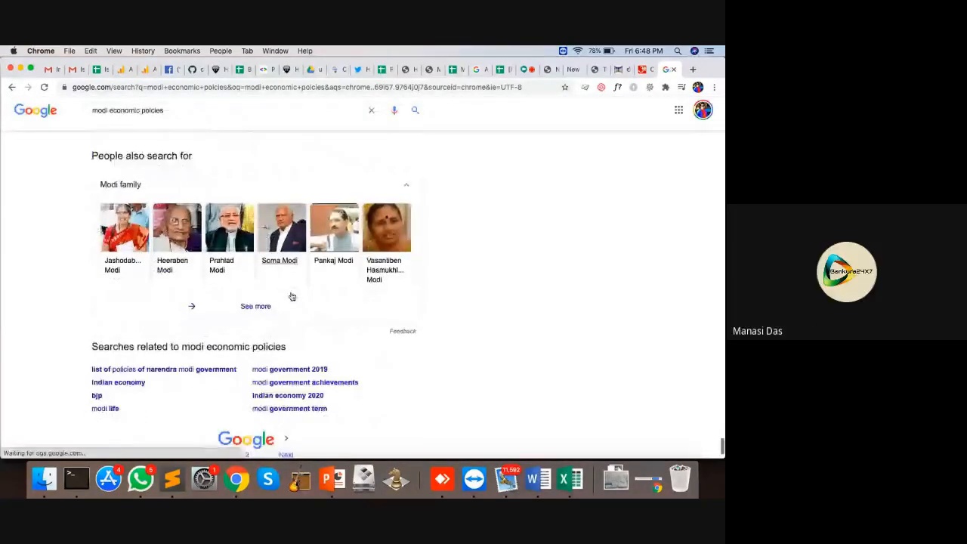
{"action": "left_click_drag", "start_coordinate": [73, 304], "coordinate": [349, 357]}
{"action": "left_click", "coordinate": [348, 357]}
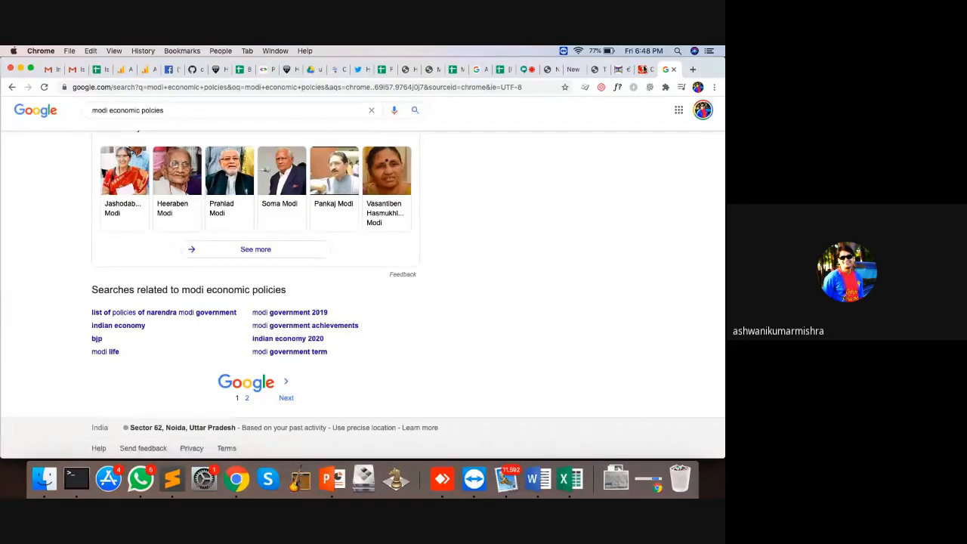
{"action": "left_click", "coordinate": [596, 69]}
Step: Add the #keerthi suresh tag to the story from the '#kee' suggestions
{"action": "left_click", "coordinate": [204, 260]}
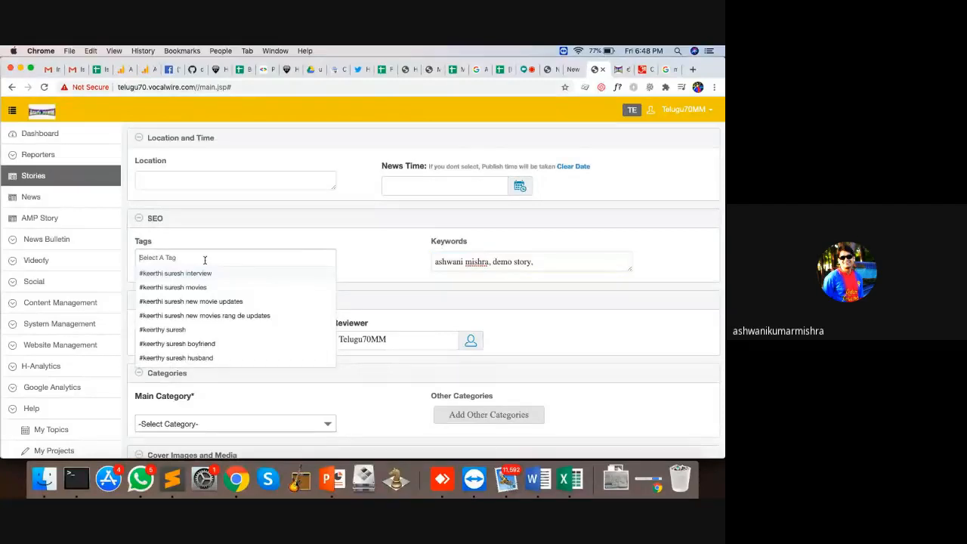
{"action": "type", "text": "#kee"}
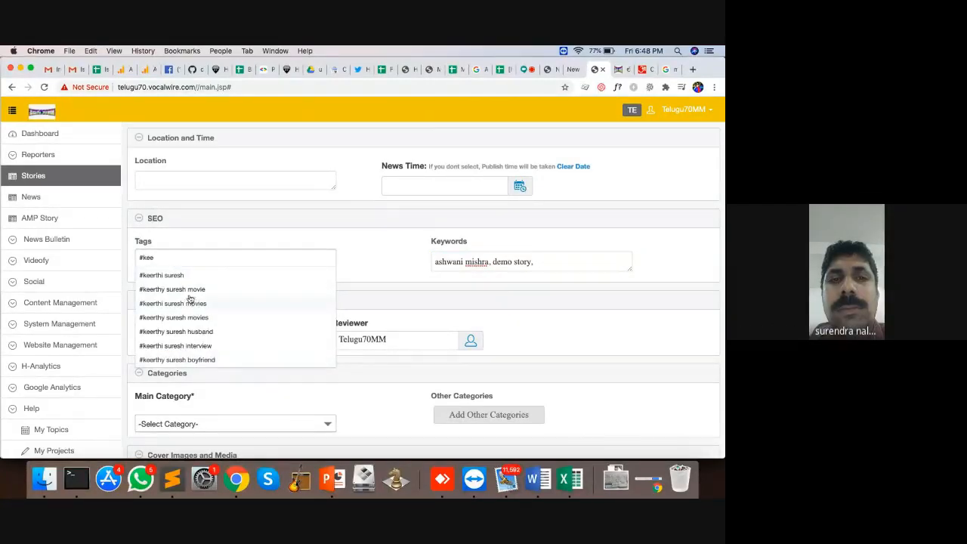
{"action": "left_click", "coordinate": [177, 276]}
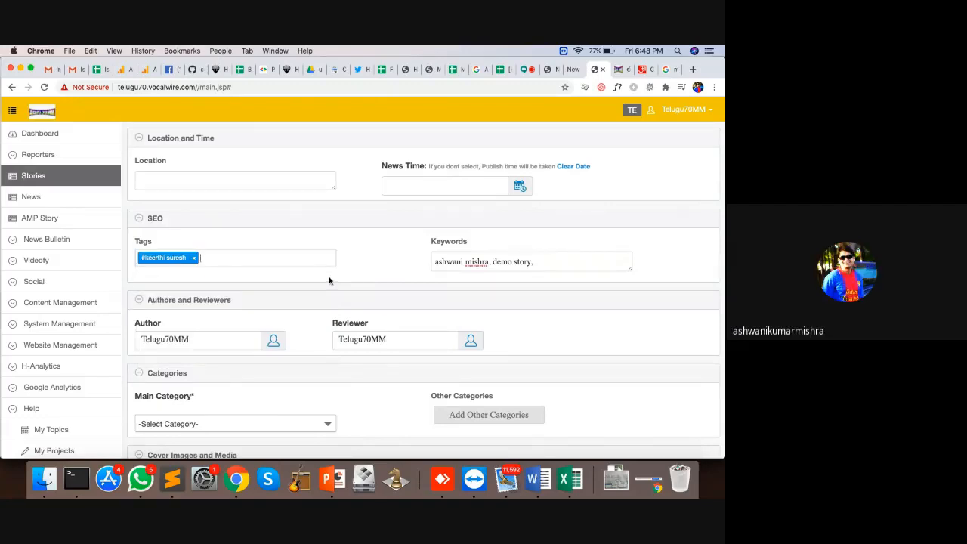
{"action": "scroll", "coordinate": [329, 281], "scroll_direction": "down", "scroll_amount": 2}
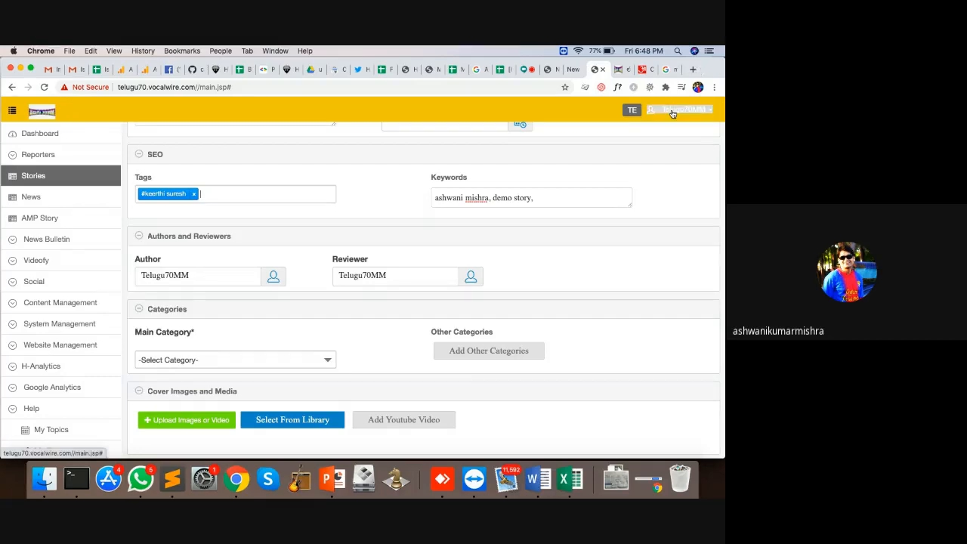
Step: Open the Author search dialog, then close it without changing the author
{"action": "left_click", "coordinate": [273, 277]}
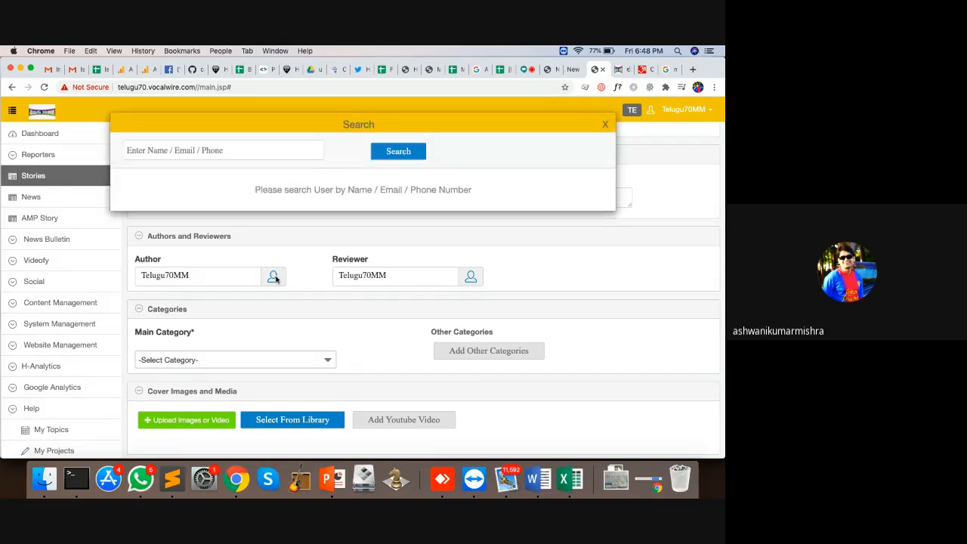
{"action": "left_click", "coordinate": [605, 124]}
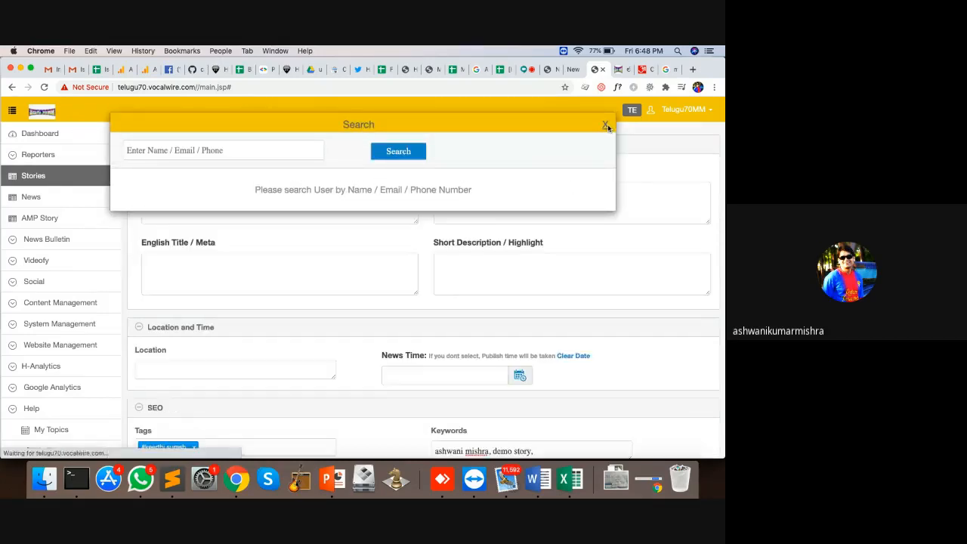
{"action": "scroll", "coordinate": [357, 308], "scroll_direction": "down", "scroll_amount": 5}
{"action": "scroll", "coordinate": [357, 308], "scroll_direction": "down", "scroll_amount": 2}
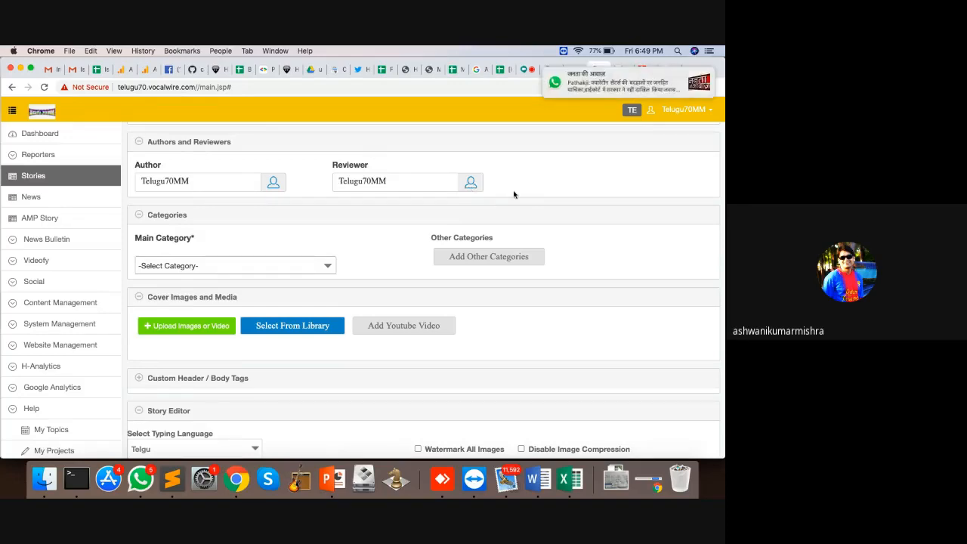
Step: Open draft story 32361 'test heading ---' for editing from the Stories list
{"action": "scroll", "coordinate": [20, 325], "scroll_direction": "down", "scroll_amount": 1}
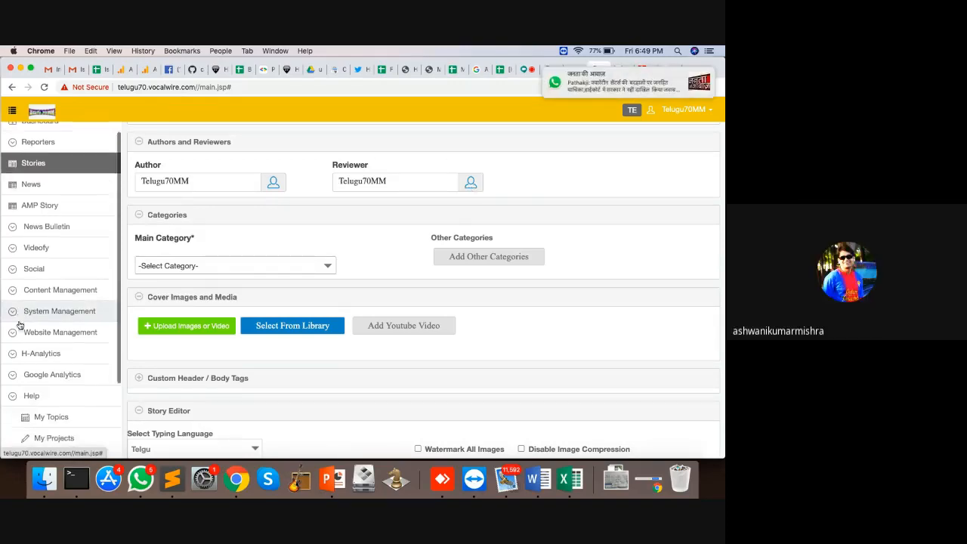
{"action": "scroll", "coordinate": [20, 324], "scroll_direction": "down", "scroll_amount": 3}
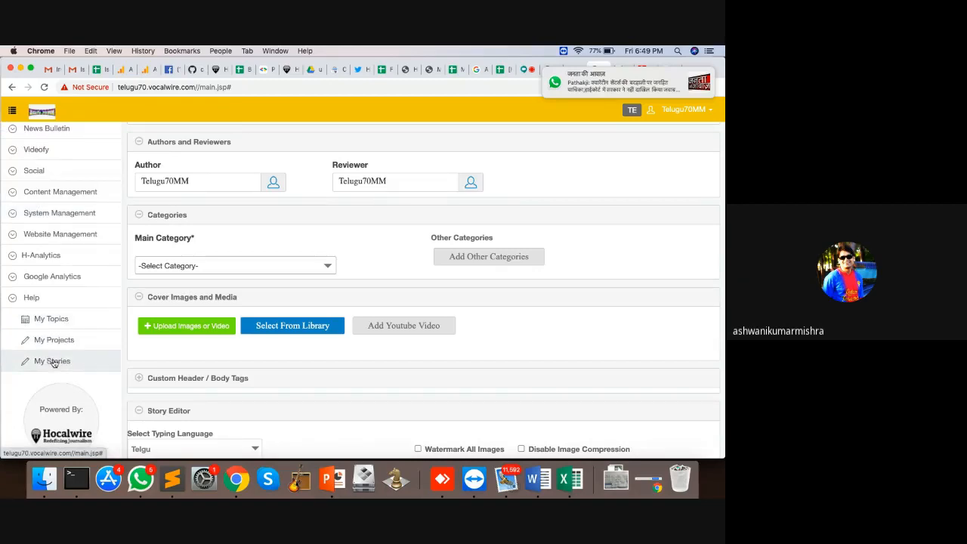
{"action": "left_click", "coordinate": [52, 361]}
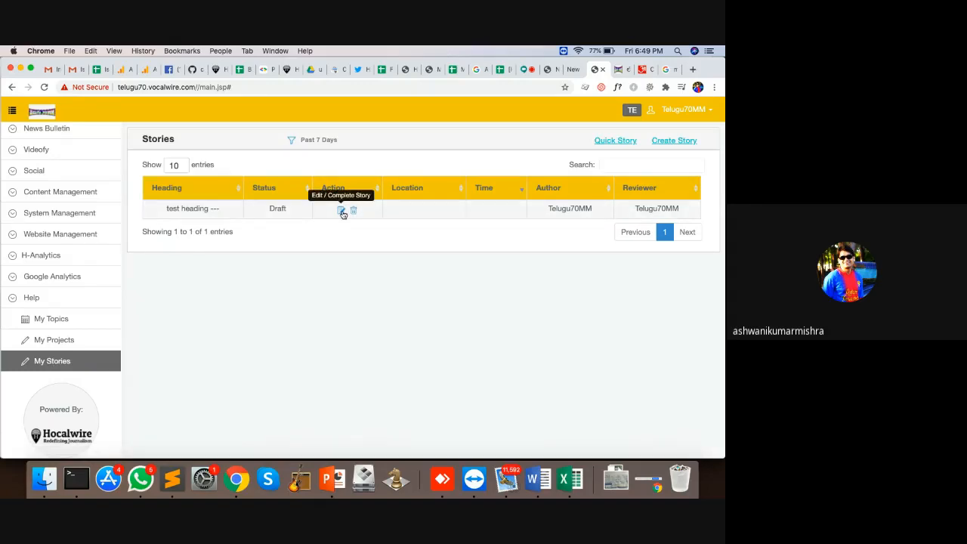
{"action": "scroll", "coordinate": [107, 234], "scroll_direction": "up", "scroll_amount": 5}
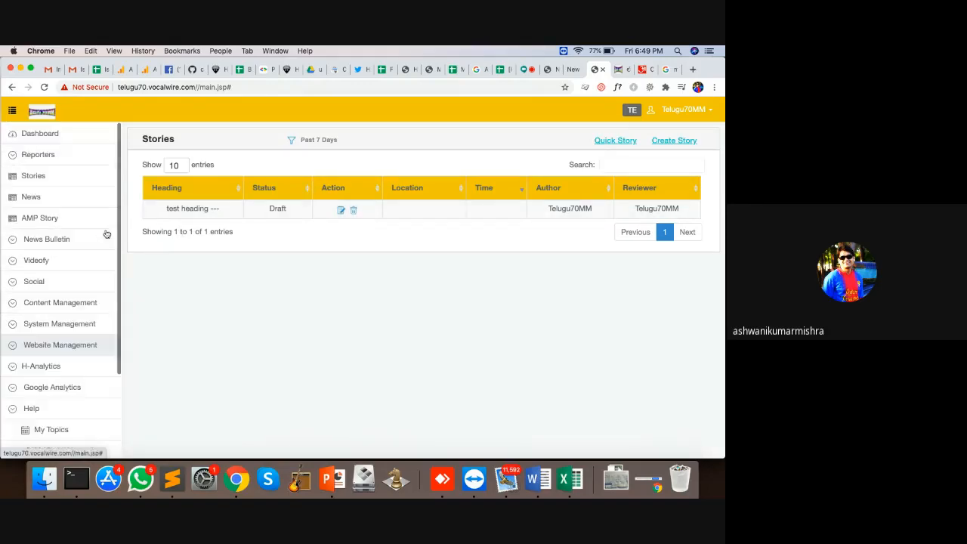
{"action": "left_click", "coordinate": [47, 178]}
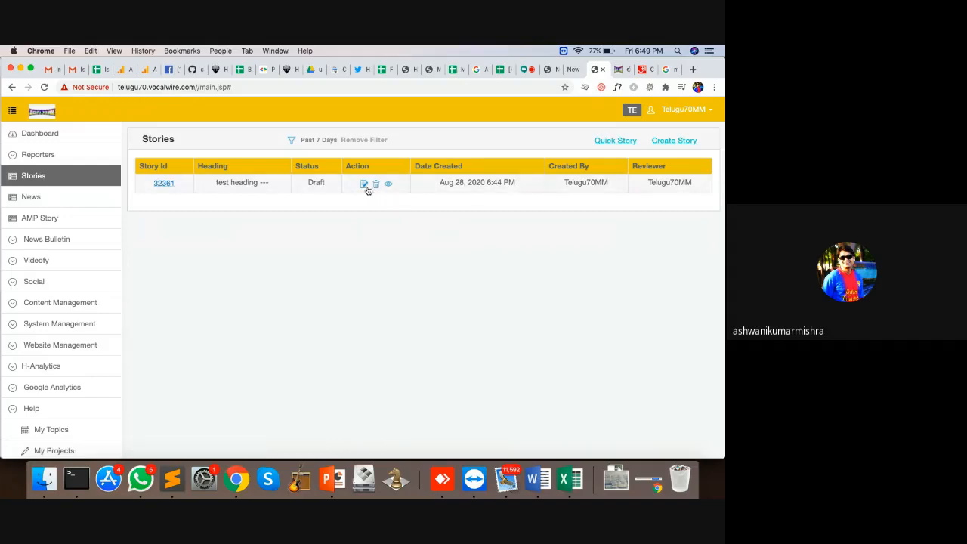
{"action": "left_click", "coordinate": [363, 185]}
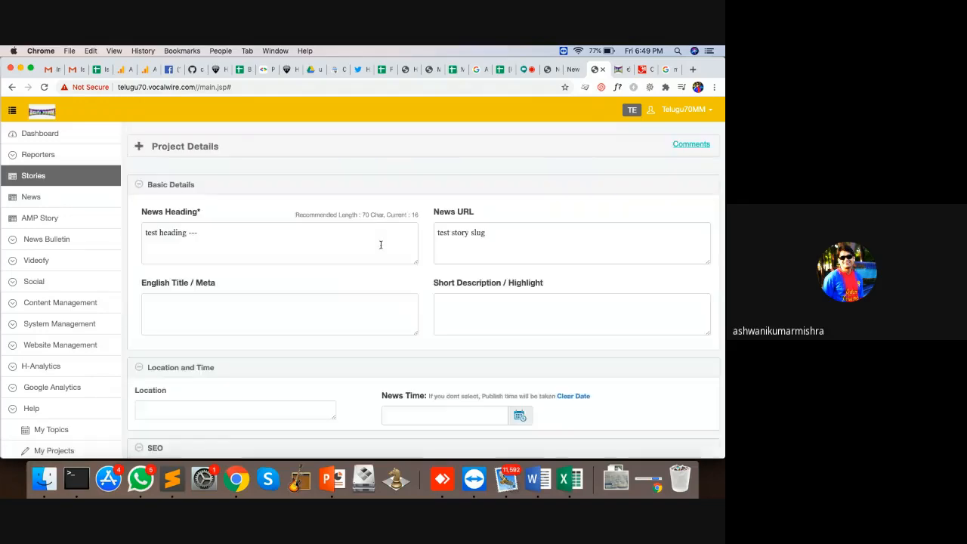
Step: Set the story's main category to ట్రెండింగ్
{"action": "scroll", "coordinate": [381, 246], "scroll_direction": "down", "scroll_amount": 6}
{"action": "scroll", "coordinate": [381, 246], "scroll_direction": "down", "scroll_amount": 5}
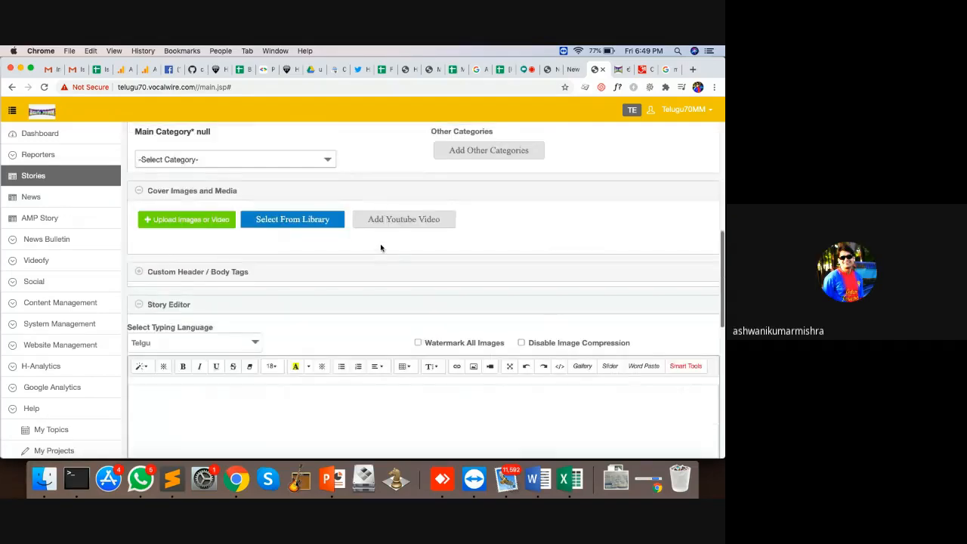
{"action": "scroll", "coordinate": [380, 246], "scroll_direction": "up", "scroll_amount": 3}
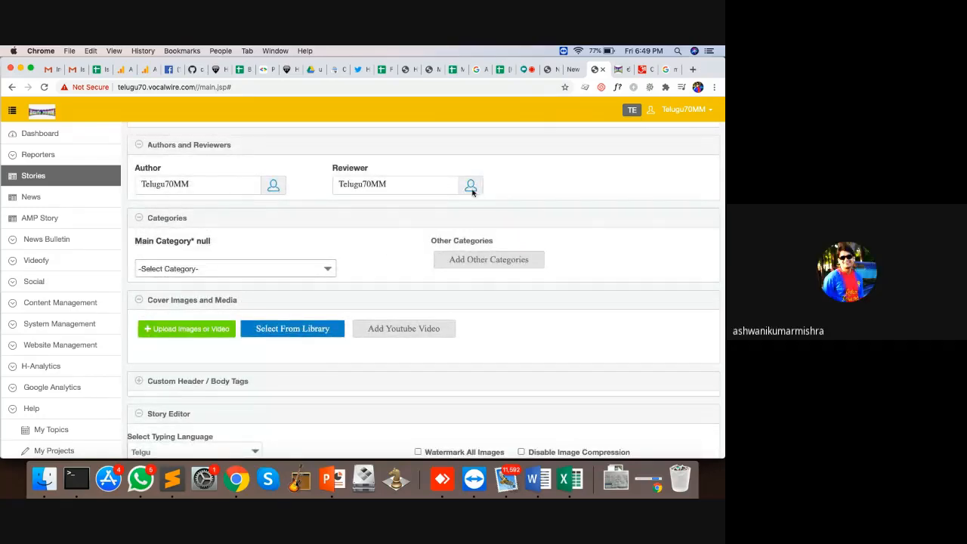
{"action": "left_click", "coordinate": [287, 270]}
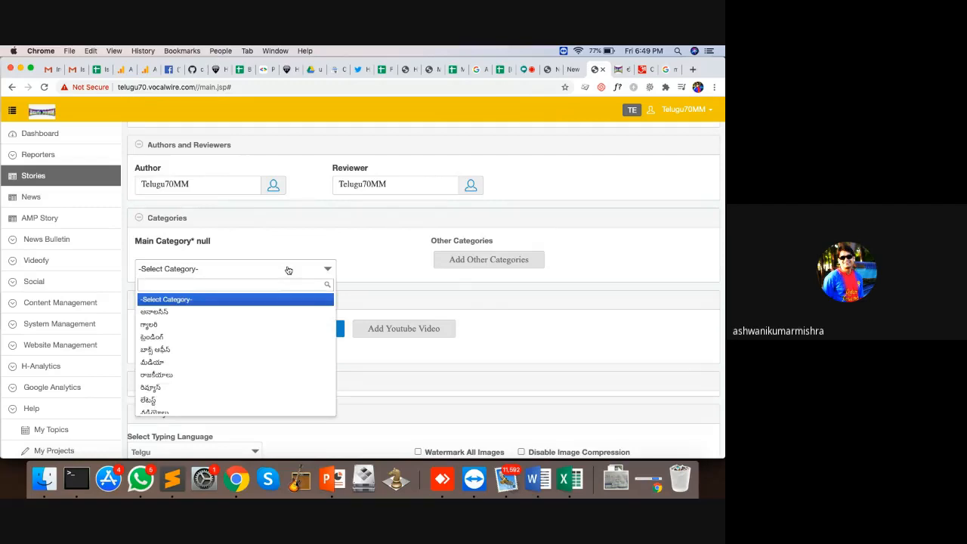
{"action": "left_click", "coordinate": [199, 336]}
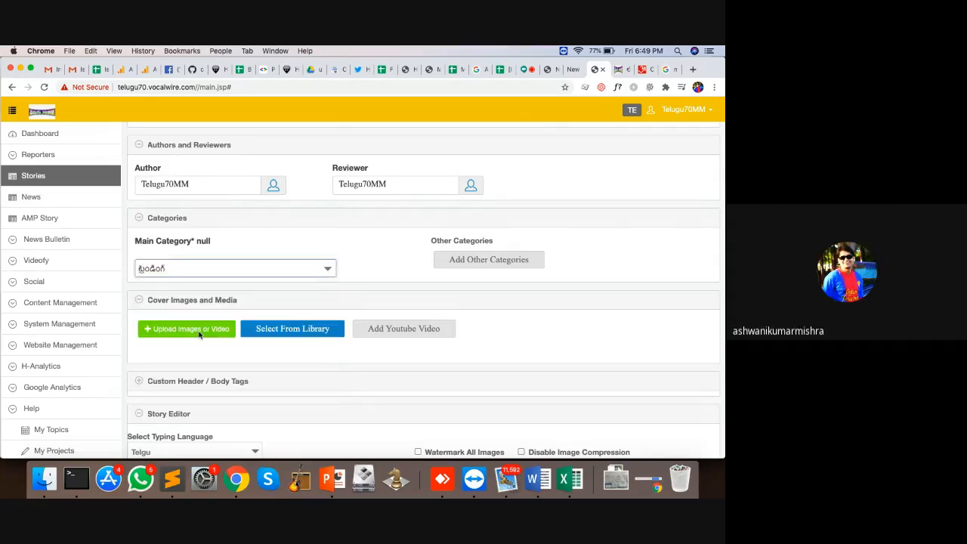
{"action": "left_click", "coordinate": [619, 69]}
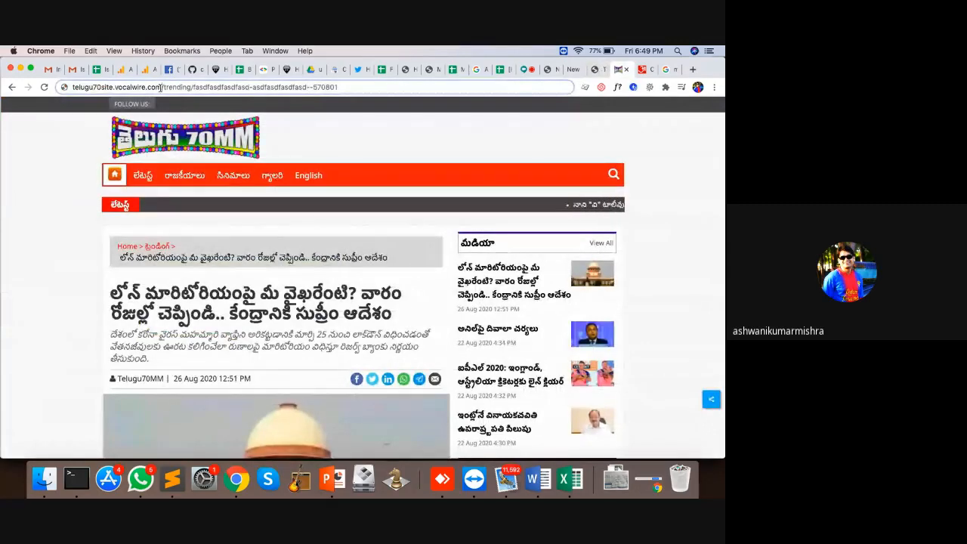
Step: Confirm the article's URL contains '/trending/', then return to the CMS story form
{"action": "left_click_drag", "start_coordinate": [161, 87], "coordinate": [190, 86]}
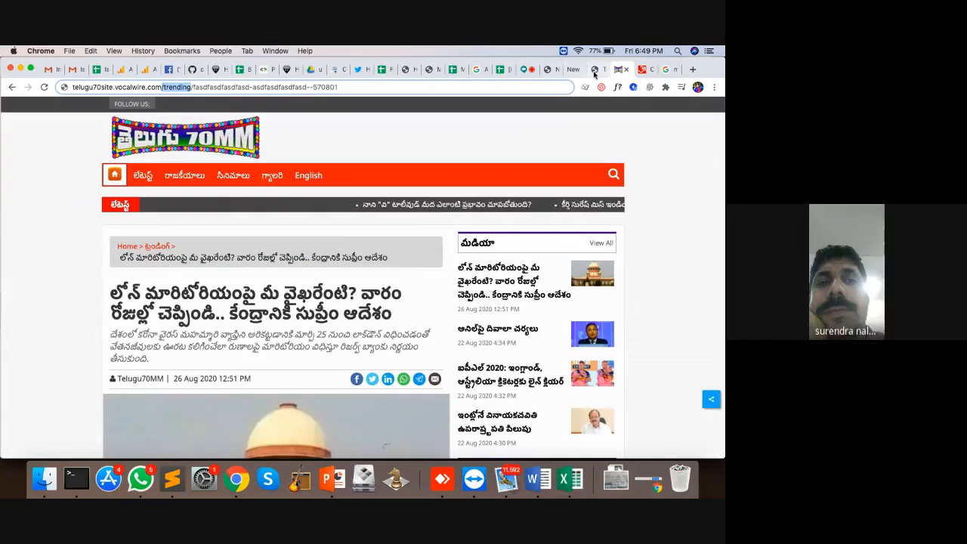
{"action": "left_click", "coordinate": [595, 70]}
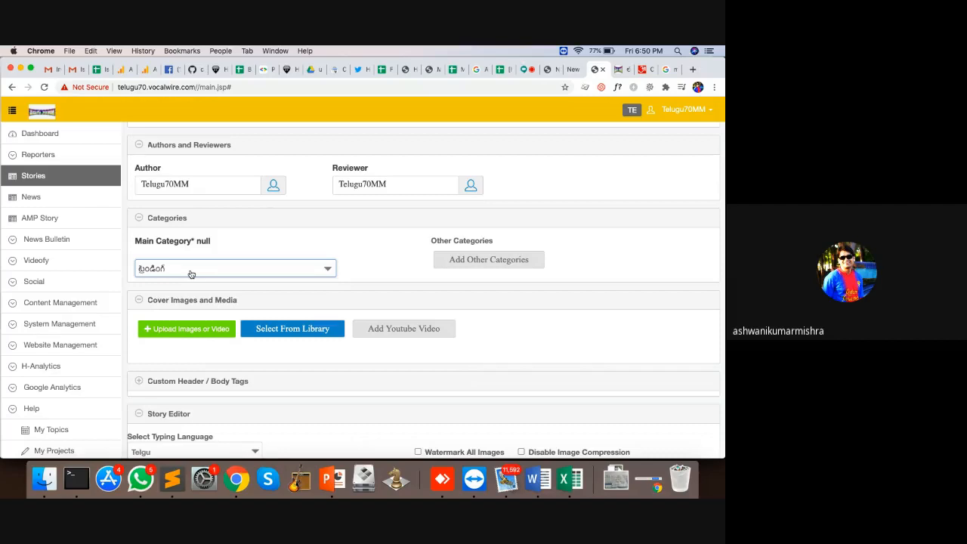
Step: Tick అనాలసిస్, బాక్స్ ఆఫీస్ and మీడియా under Add Other Categories
{"action": "left_click", "coordinate": [477, 264]}
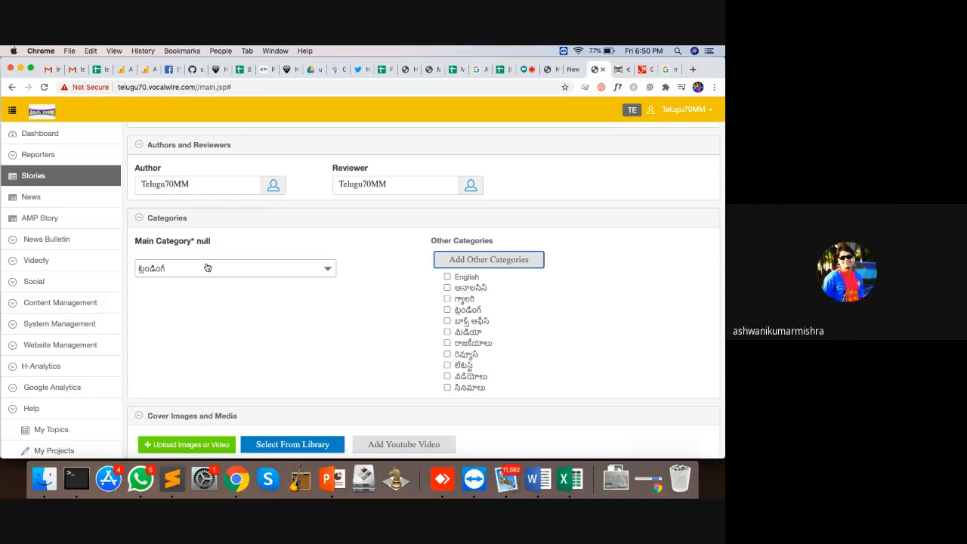
{"action": "left_click", "coordinate": [447, 288]}
{"action": "left_click", "coordinate": [447, 321]}
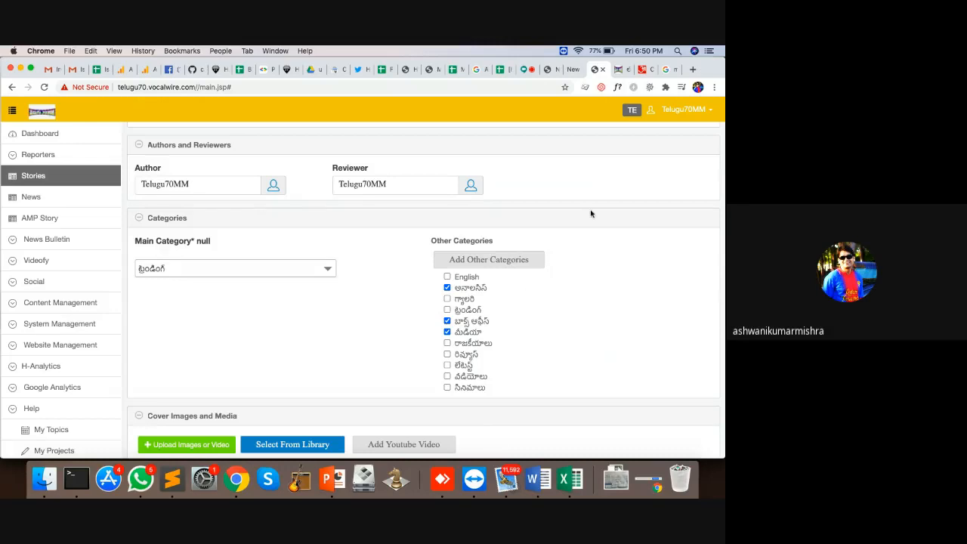
{"action": "scroll", "coordinate": [539, 326], "scroll_direction": "down", "scroll_amount": 3}
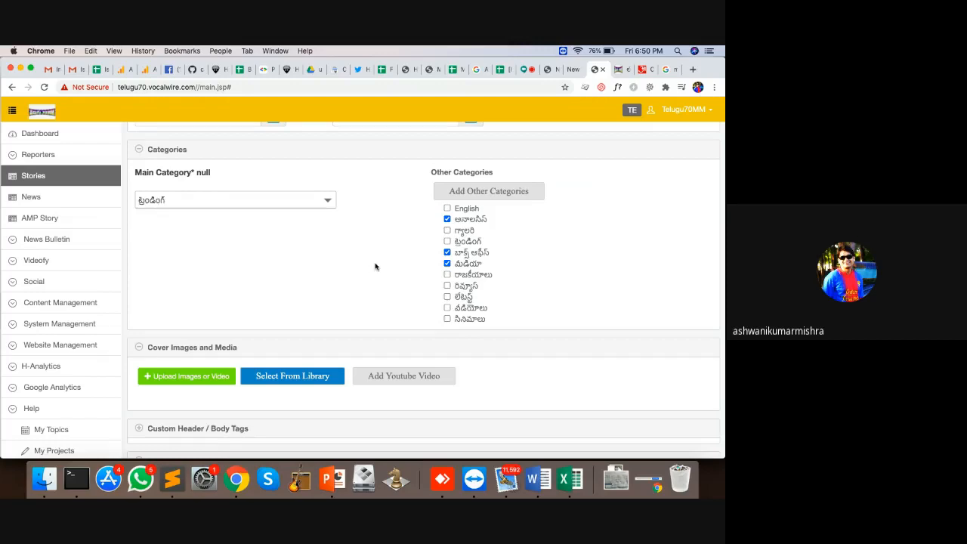
{"action": "scroll", "coordinate": [375, 266], "scroll_direction": "down", "scroll_amount": 5}
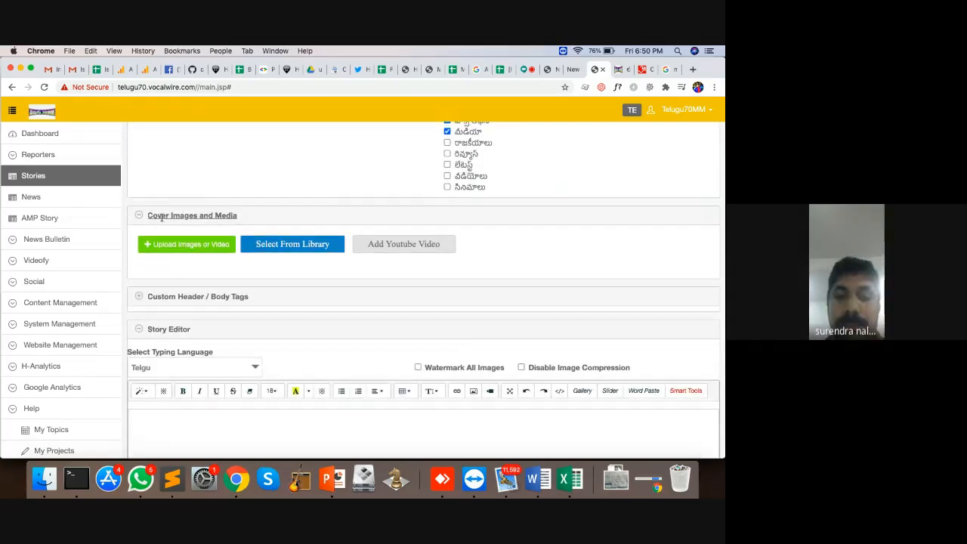
{"action": "left_click", "coordinate": [619, 69]}
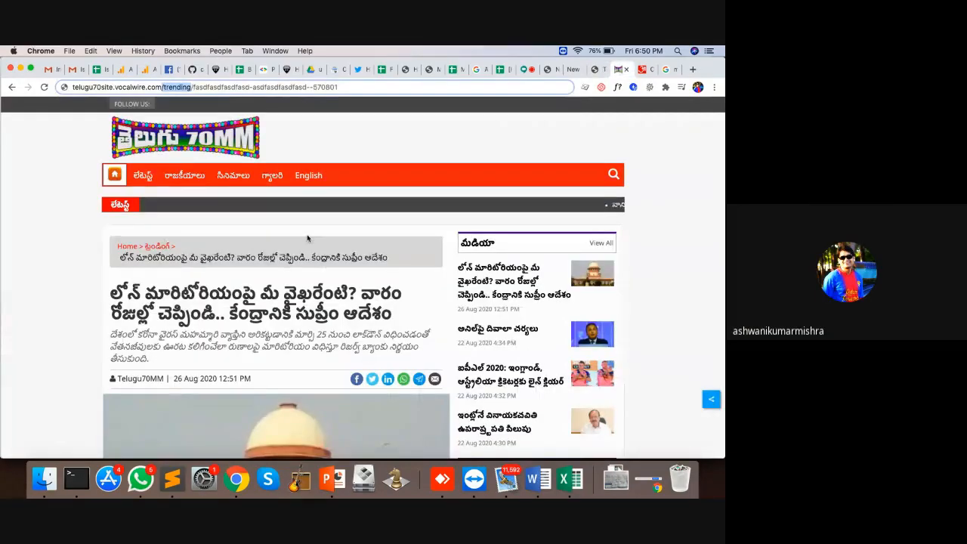
{"action": "scroll", "coordinate": [226, 249], "scroll_direction": "down", "scroll_amount": 5}
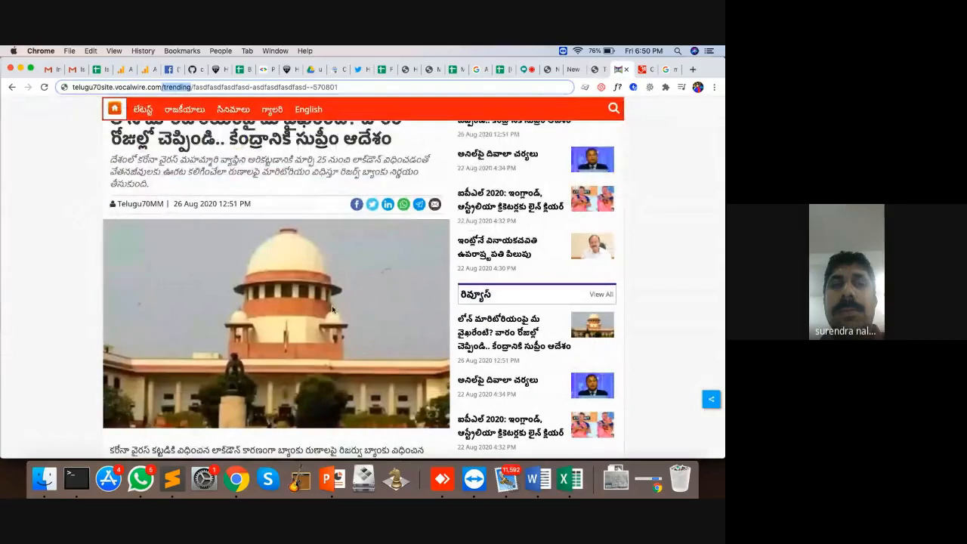
{"action": "left_click", "coordinate": [595, 69]}
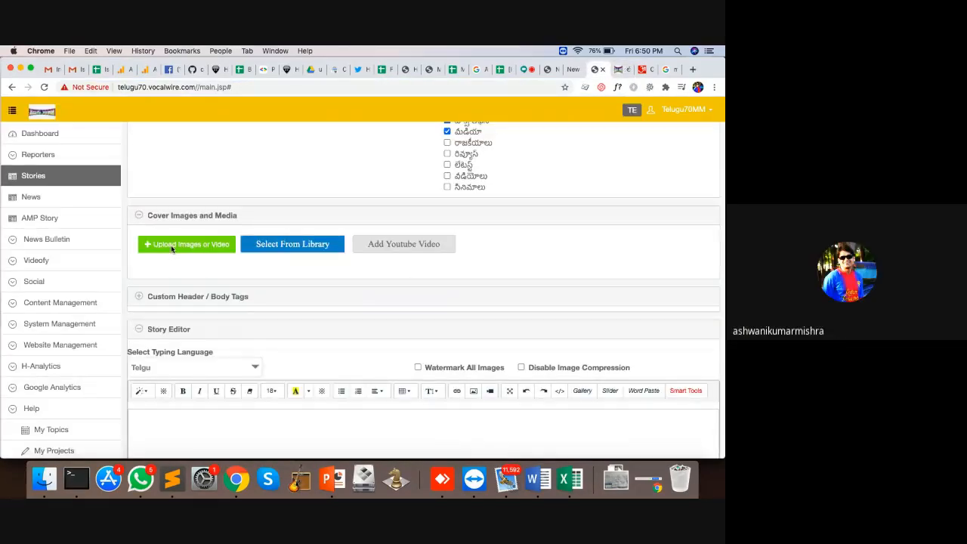
Step: Cancel a computer upload and set download (15).jpeg from the library as cover
{"action": "left_click", "coordinate": [172, 247]}
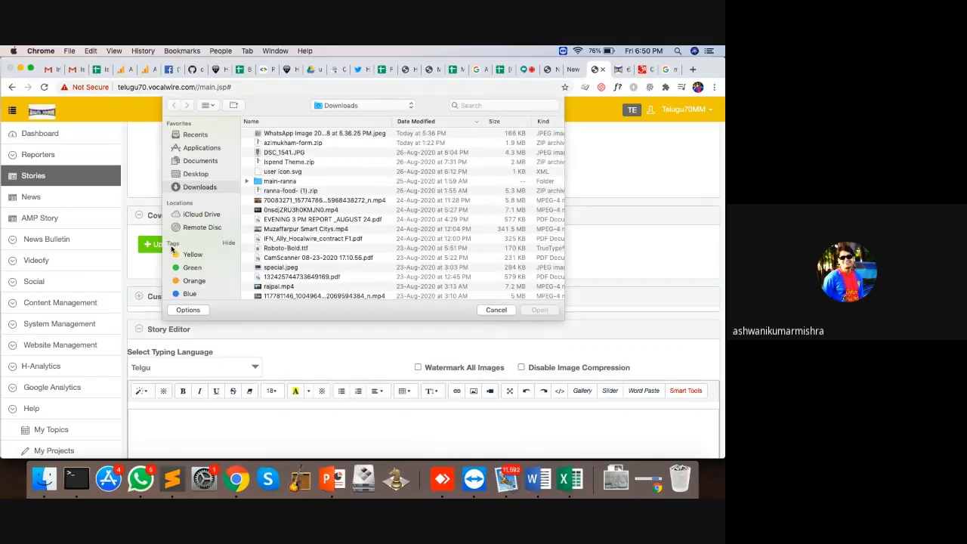
{"action": "left_click", "coordinate": [496, 310]}
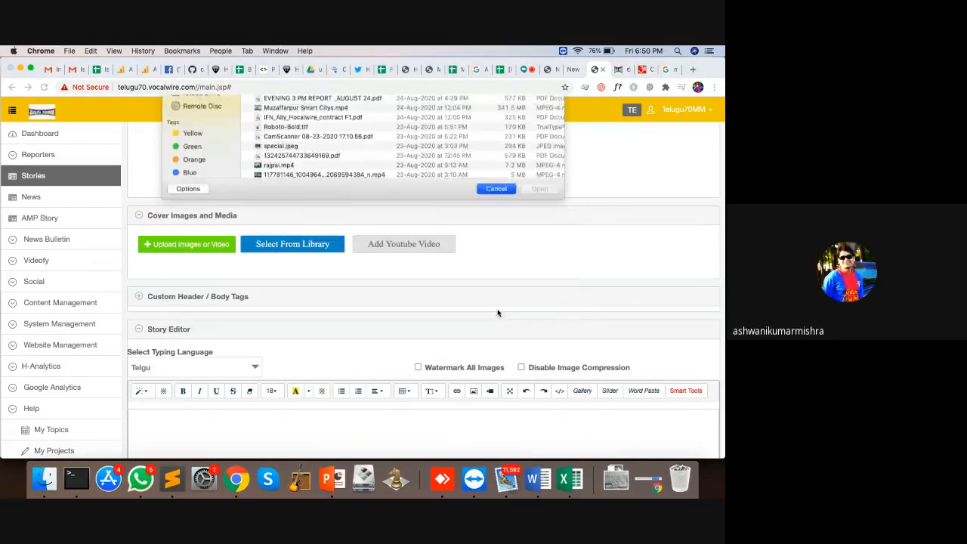
{"action": "left_click", "coordinate": [332, 246]}
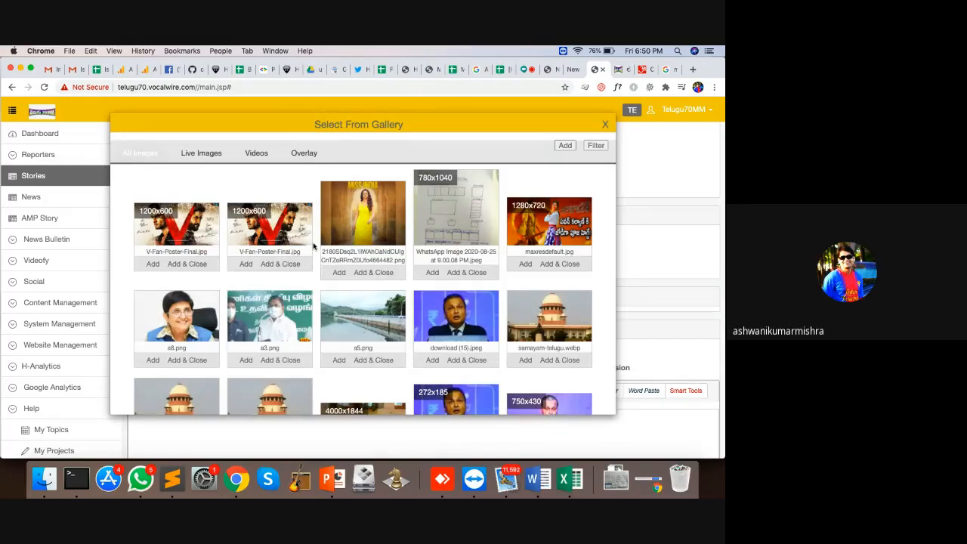
{"action": "left_click", "coordinate": [467, 360]}
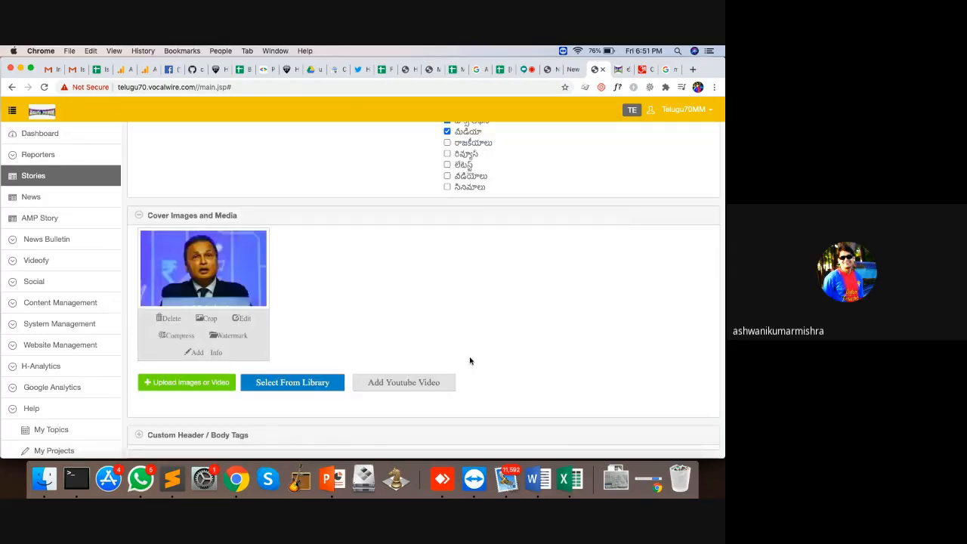
{"action": "scroll", "coordinate": [310, 266], "scroll_direction": "down", "scroll_amount": 2}
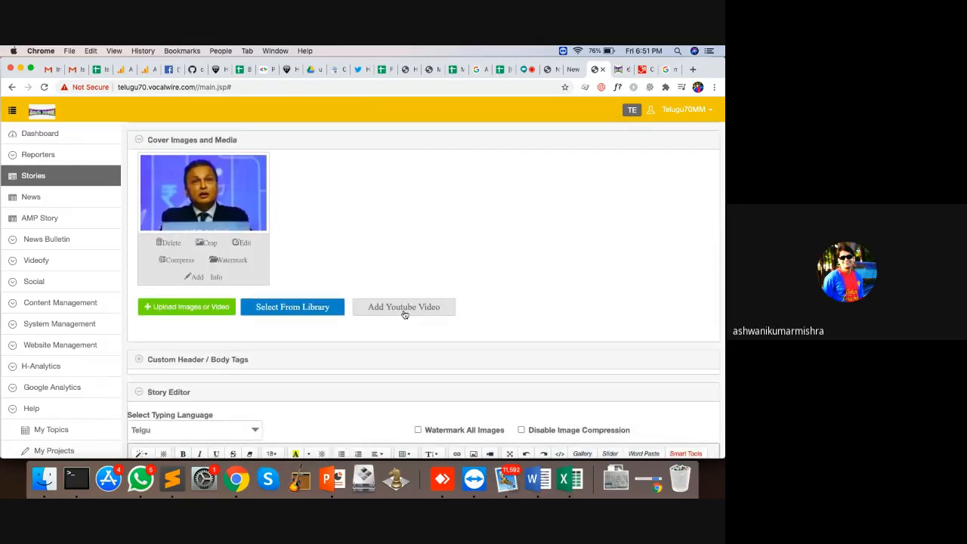
Step: Delete that cover and choose a10.jpg from the media library instead
{"action": "left_click", "coordinate": [173, 242]}
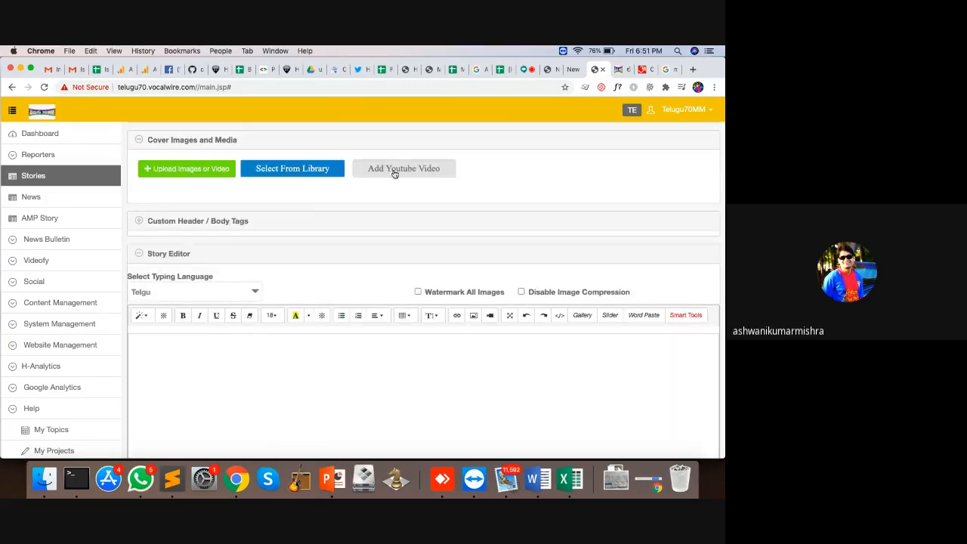
{"action": "left_click", "coordinate": [279, 177]}
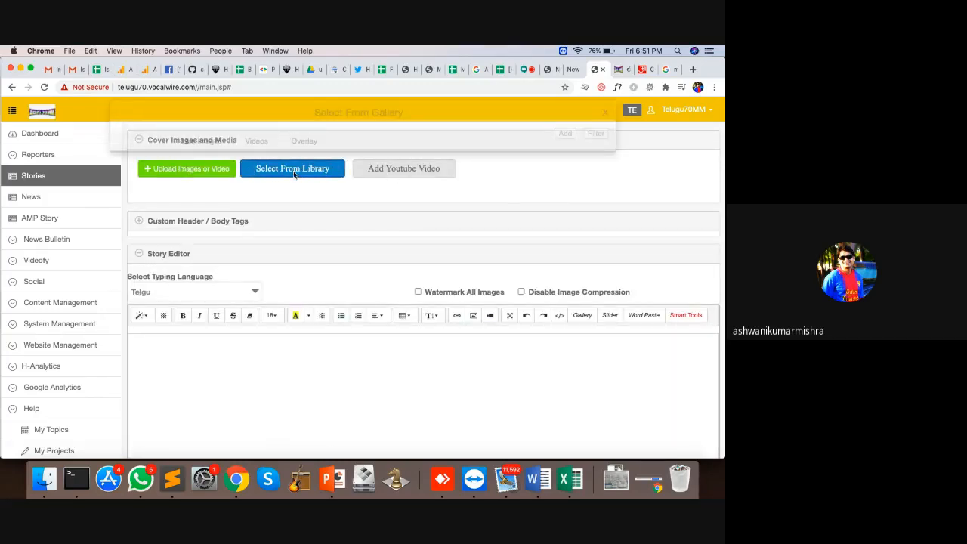
{"action": "scroll", "coordinate": [499, 279], "scroll_direction": "down", "scroll_amount": 5}
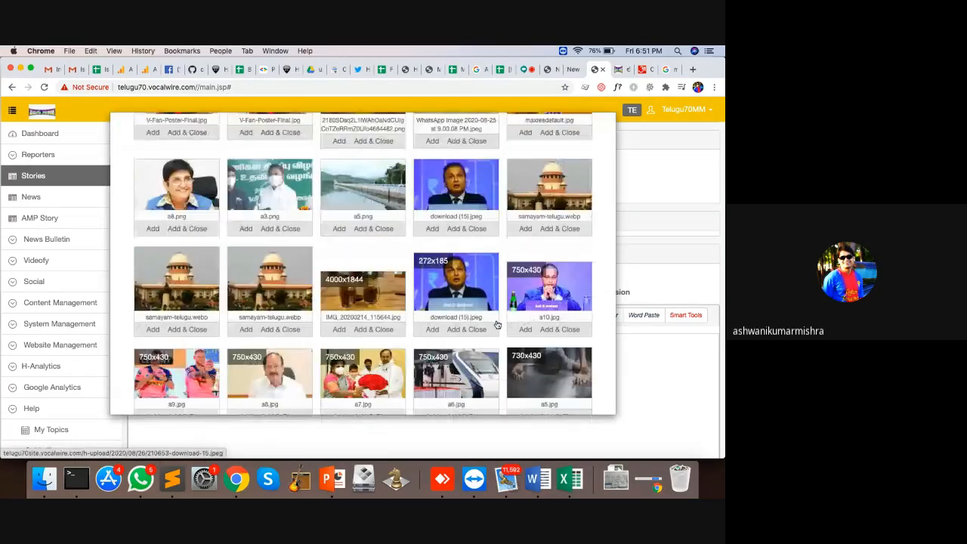
{"action": "left_click", "coordinate": [561, 287]}
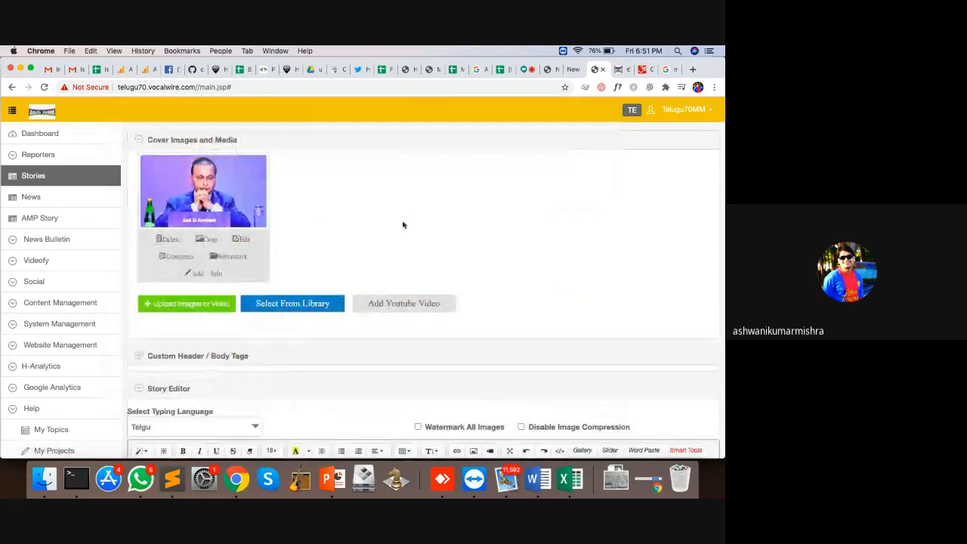
{"action": "scroll", "coordinate": [403, 225], "scroll_direction": "down", "scroll_amount": 3}
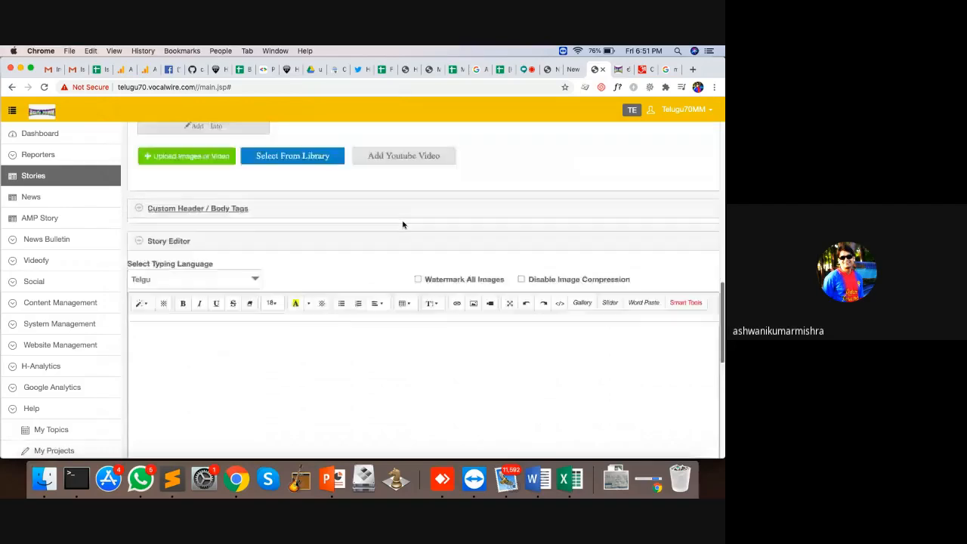
{"action": "scroll", "coordinate": [403, 224], "scroll_direction": "up", "scroll_amount": 3}
{"action": "scroll", "coordinate": [403, 224], "scroll_direction": "down", "scroll_amount": 5}
Step: Type four lines of text into the empty story body, ending with a blank line
{"action": "scroll", "coordinate": [403, 224], "scroll_direction": "down", "scroll_amount": 1}
{"action": "left_click", "coordinate": [258, 275]}
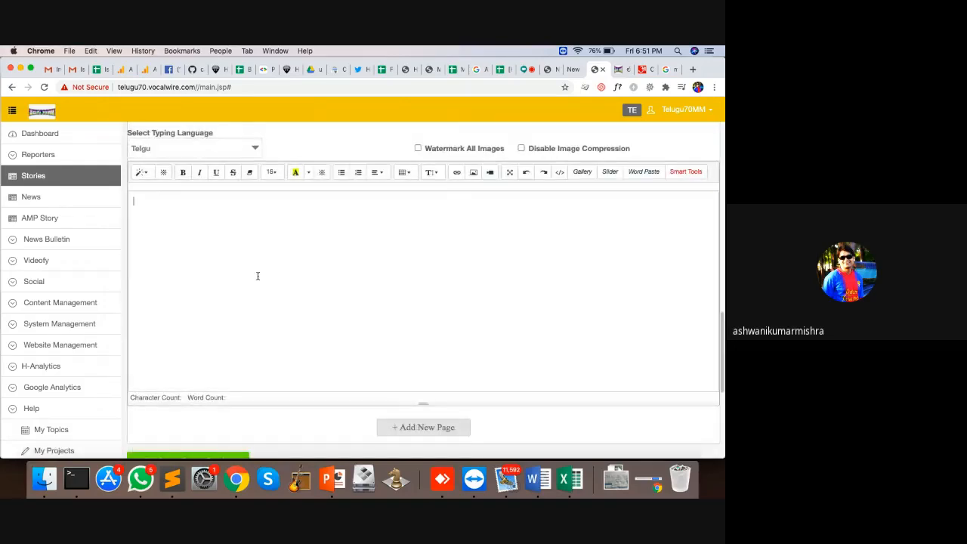
{"action": "type", "text": "ris ais test"}
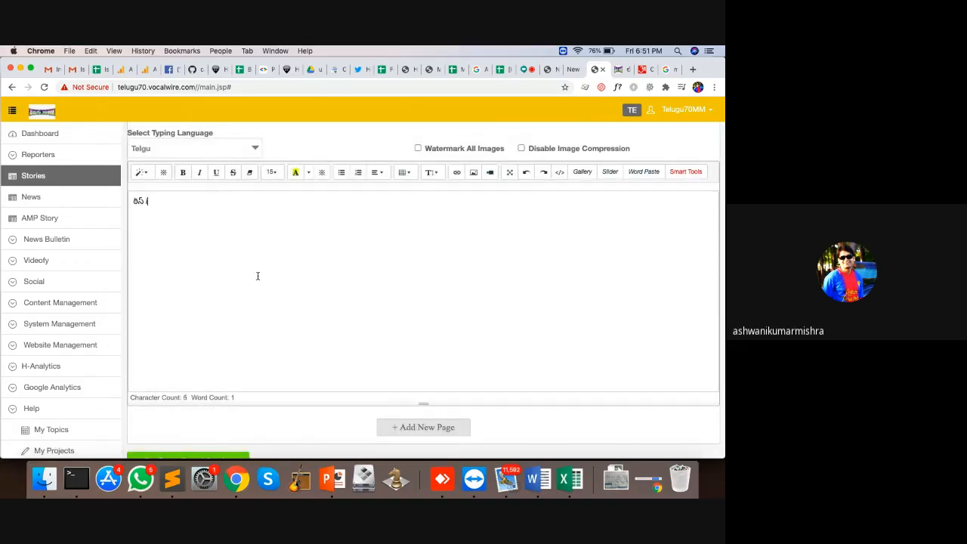
{"action": "type", "text": "asdf asdadf asdadf asdadfa sdf"}
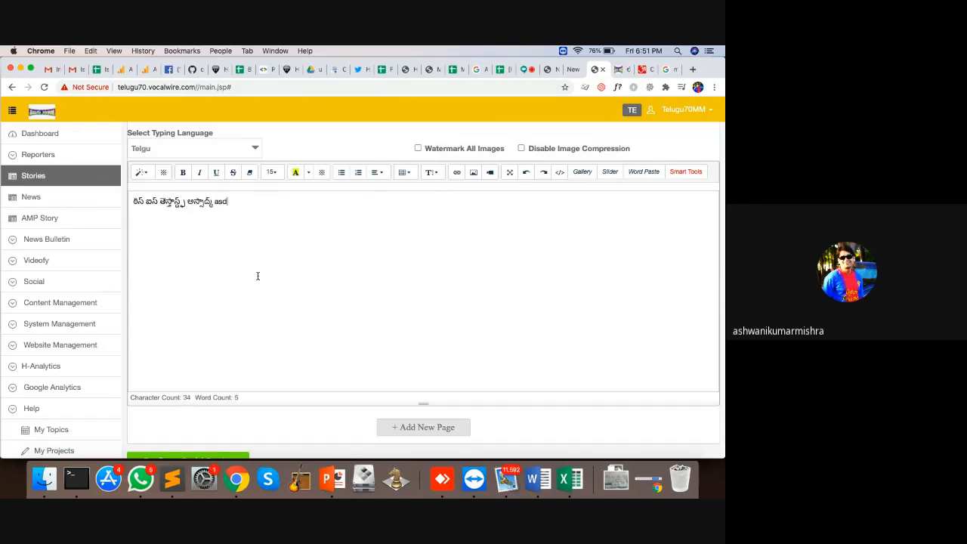
{"action": "key", "text": "Return"}
{"action": "type", "text": "as dfsd sd"}
{"action": "key", "text": "Return"}
{"action": "type", "text": "asdf asdadf asd"}
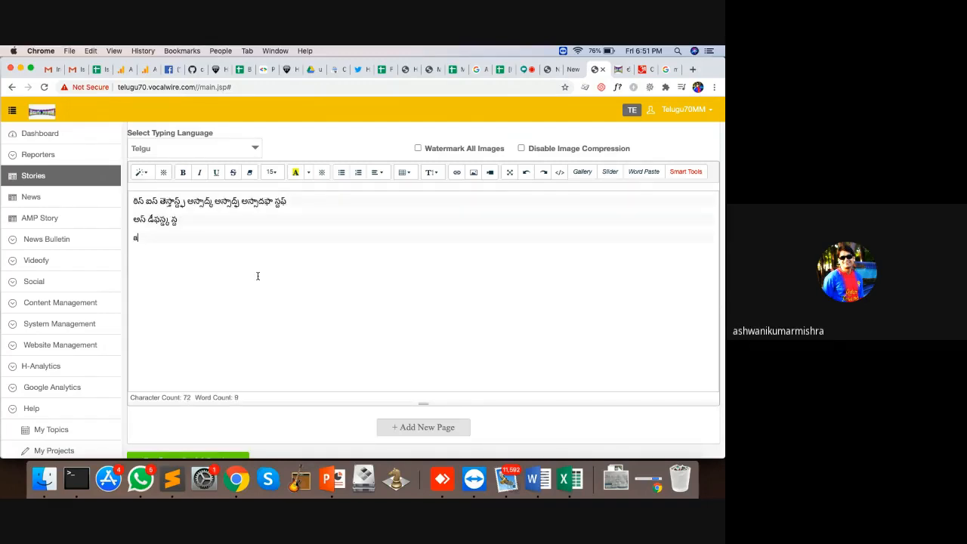
{"action": "key", "text": "Return"}
{"action": "type", "text": "asdadf asdadf as"}
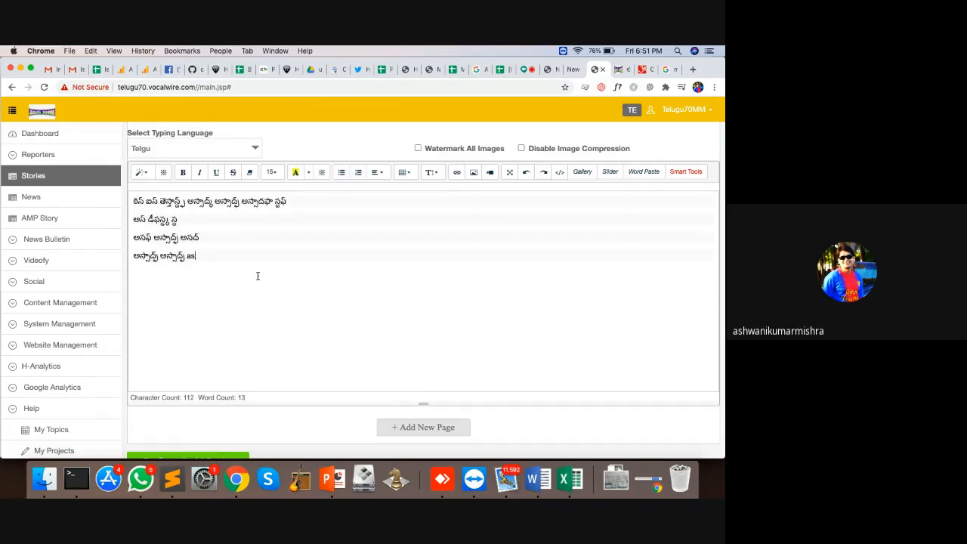
{"action": "key", "text": "Return"}
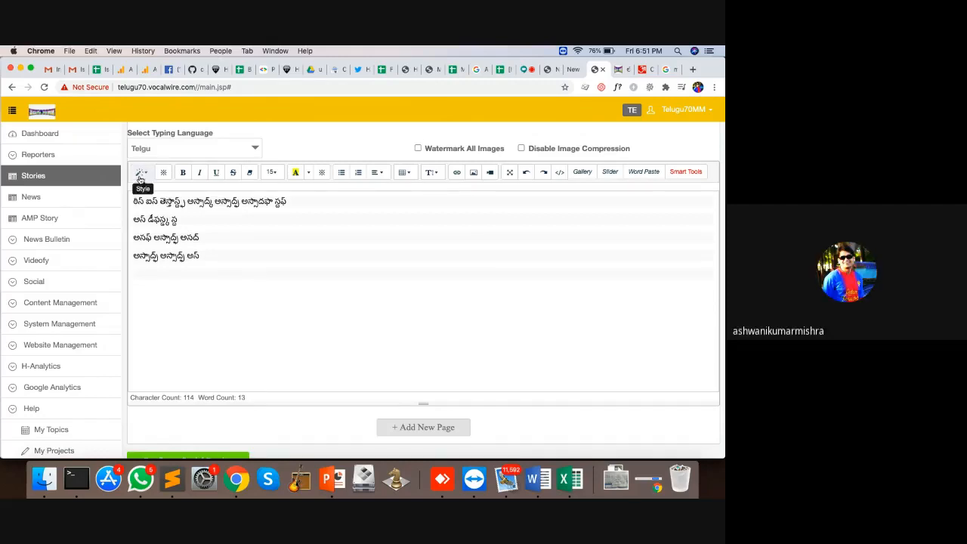
Step: Make the third line of the story body bold
{"action": "left_click", "coordinate": [148, 173]}
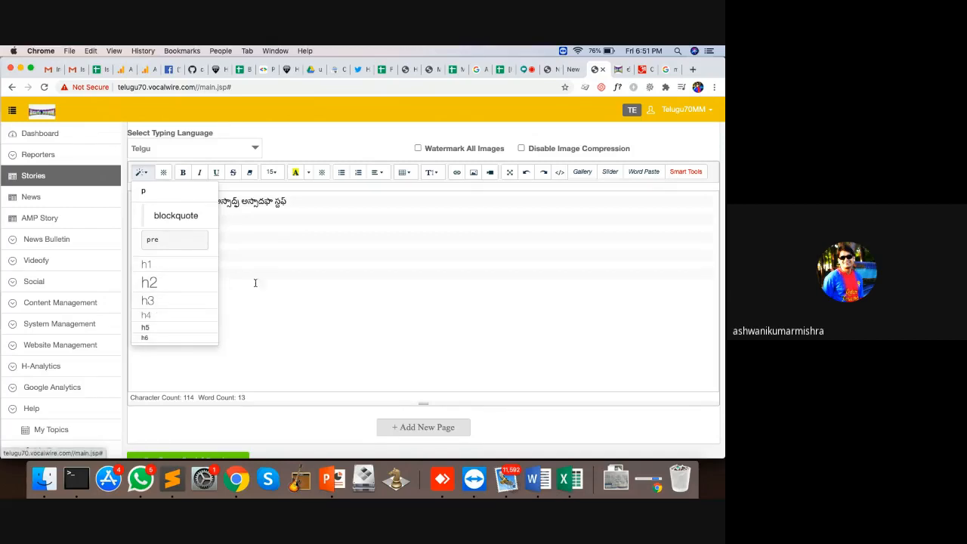
{"action": "left_click", "coordinate": [184, 189]}
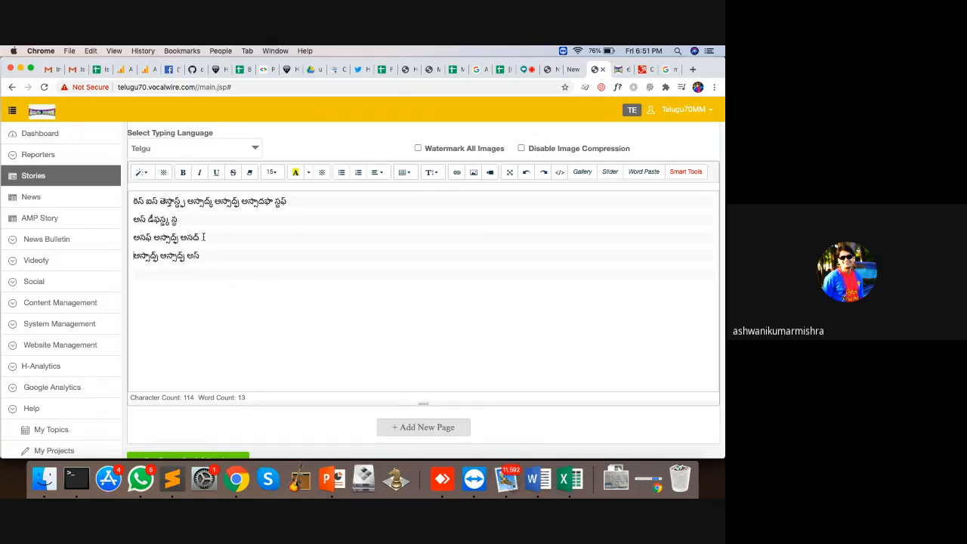
{"action": "left_click_drag", "start_coordinate": [203, 237], "coordinate": [136, 237]}
{"action": "left_click", "coordinate": [183, 172]}
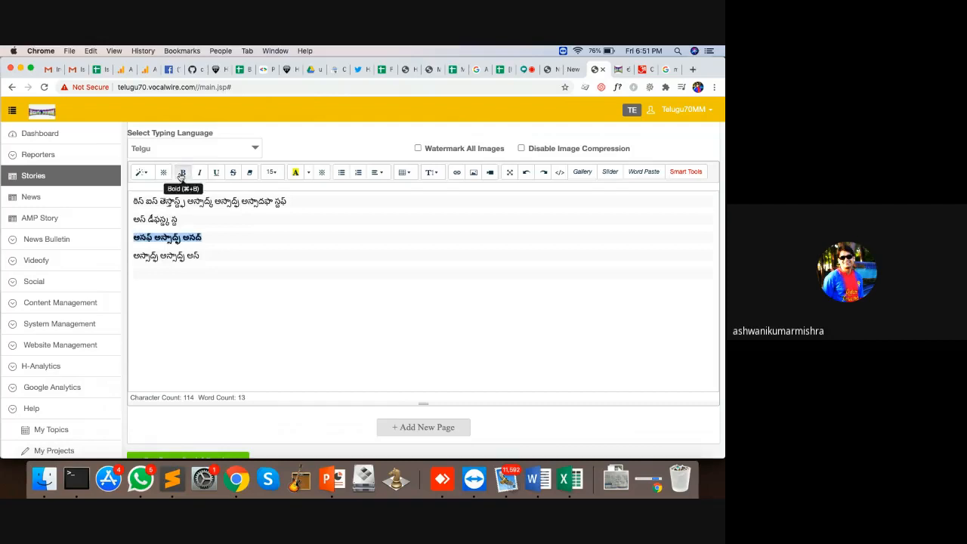
{"action": "left_click", "coordinate": [223, 236]}
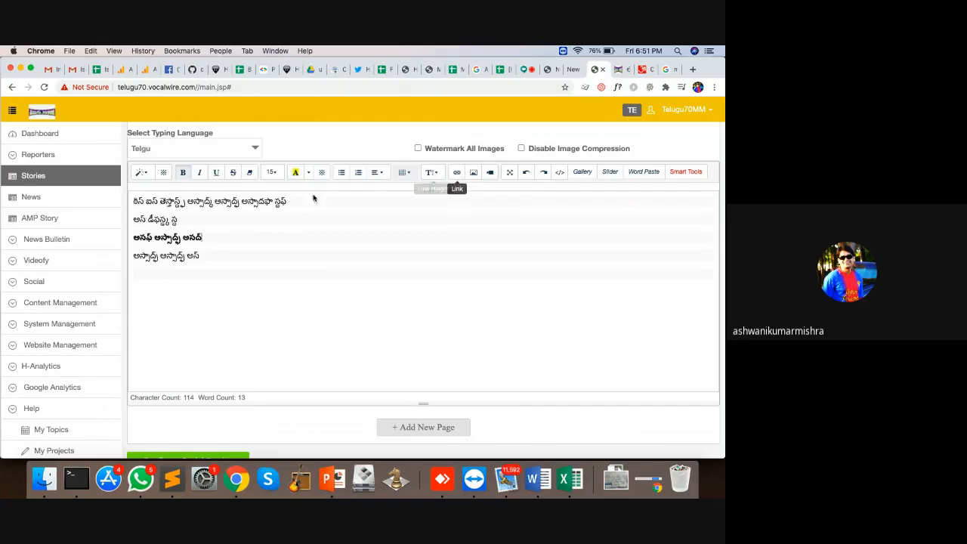
{"action": "left_click_drag", "start_coordinate": [182, 219], "coordinate": [134, 219]}
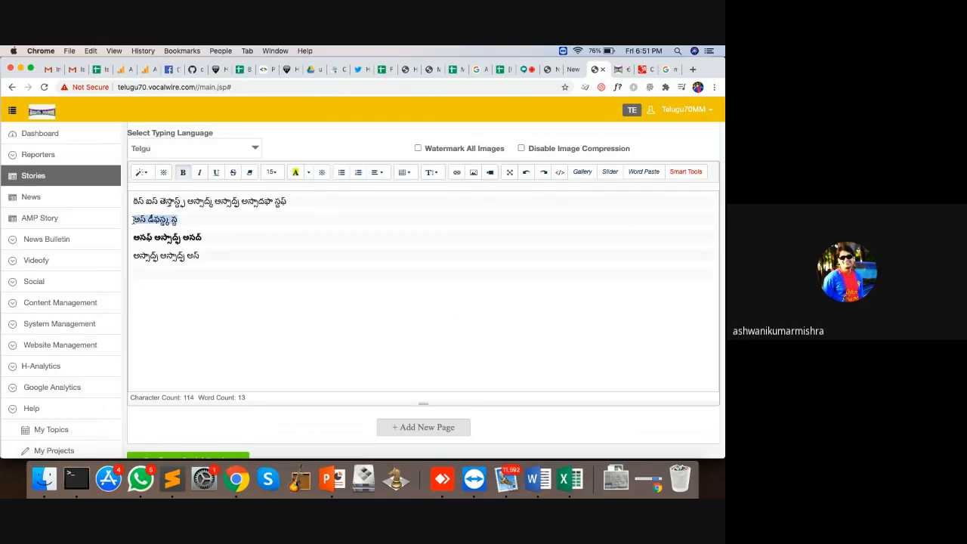
{"action": "left_click", "coordinate": [456, 172]}
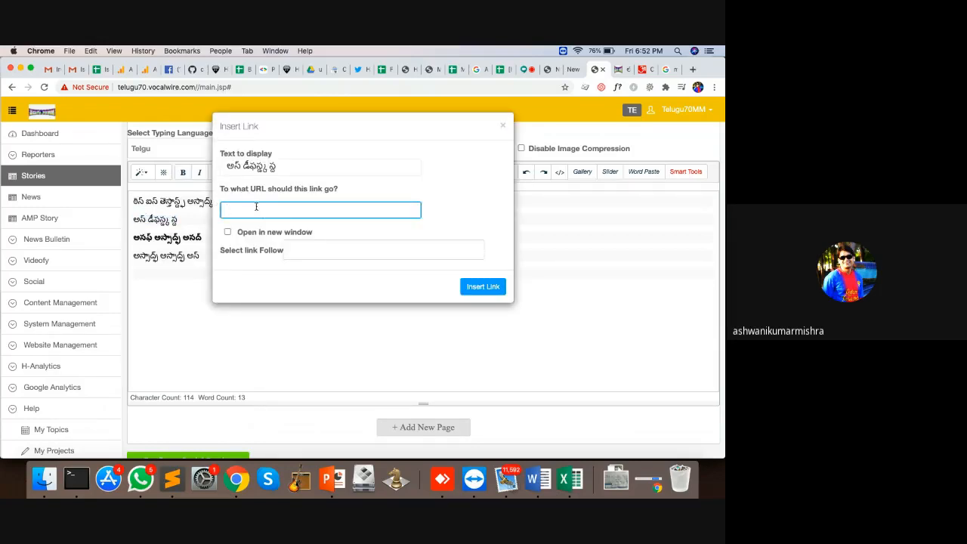
{"action": "type", "text": "https://w"}
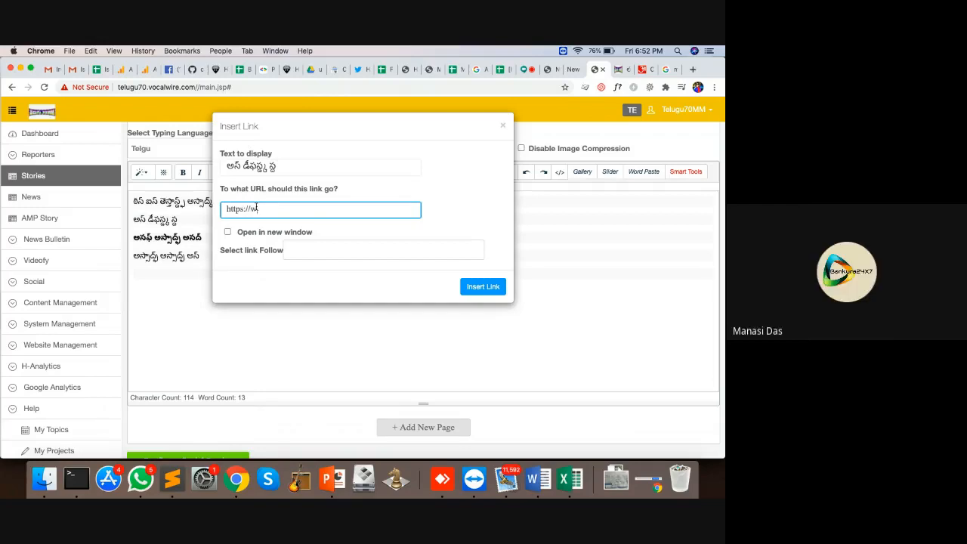
{"action": "type", "text": "ww.hocalwire.com"}
{"action": "left_click", "coordinate": [242, 231]}
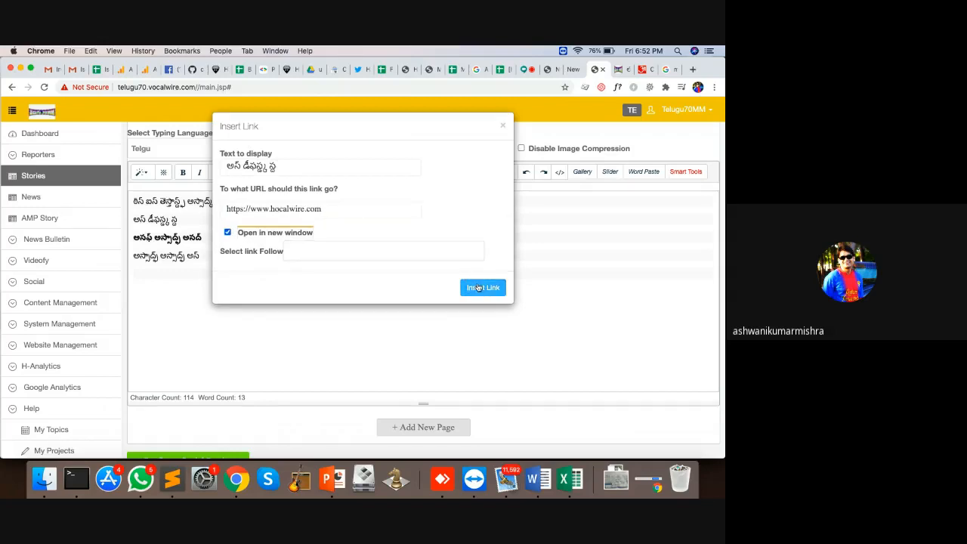
{"action": "left_click", "coordinate": [477, 287]}
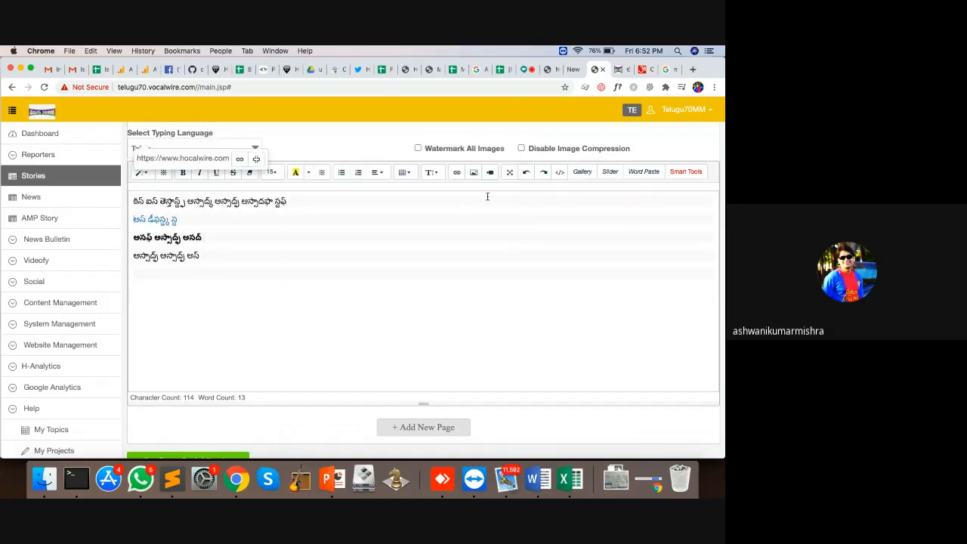
{"action": "left_click", "coordinate": [216, 252]}
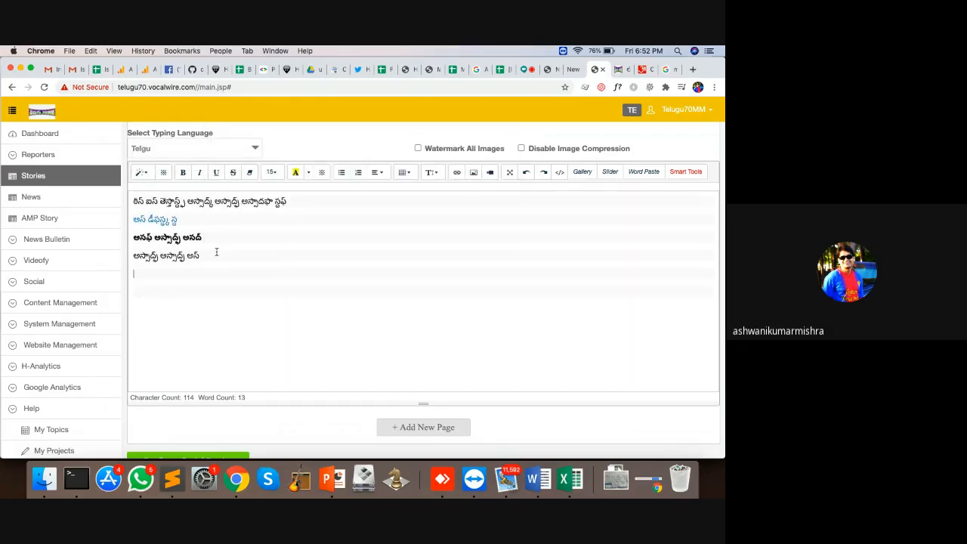
Step: Insert sai.jpeg from Downloads as an image below the text
{"action": "left_click", "coordinate": [473, 172]}
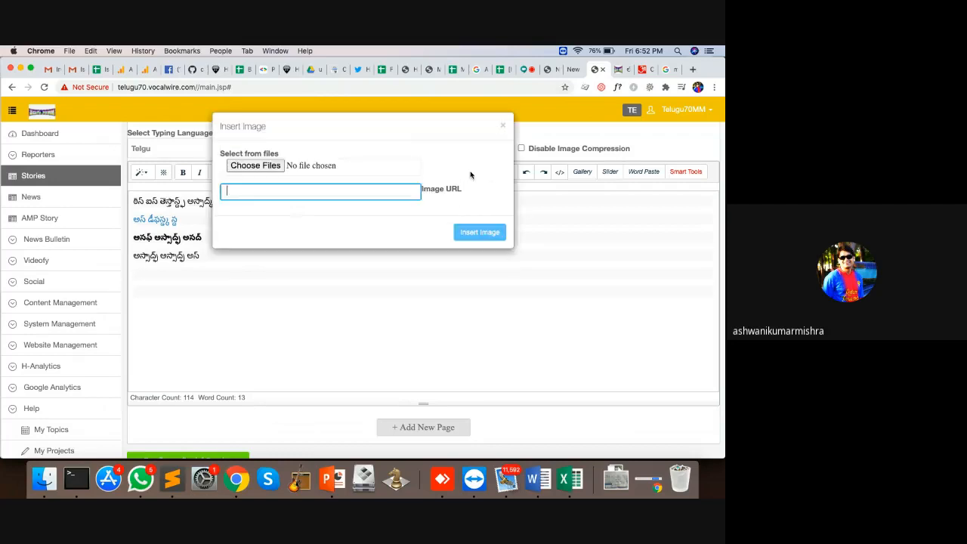
{"action": "left_click", "coordinate": [244, 167]}
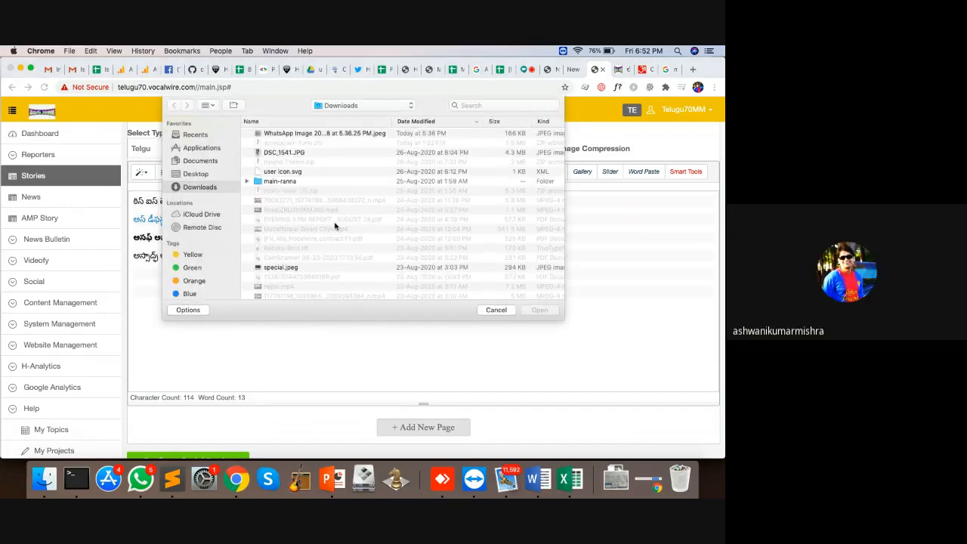
{"action": "left_click", "coordinate": [318, 134]}
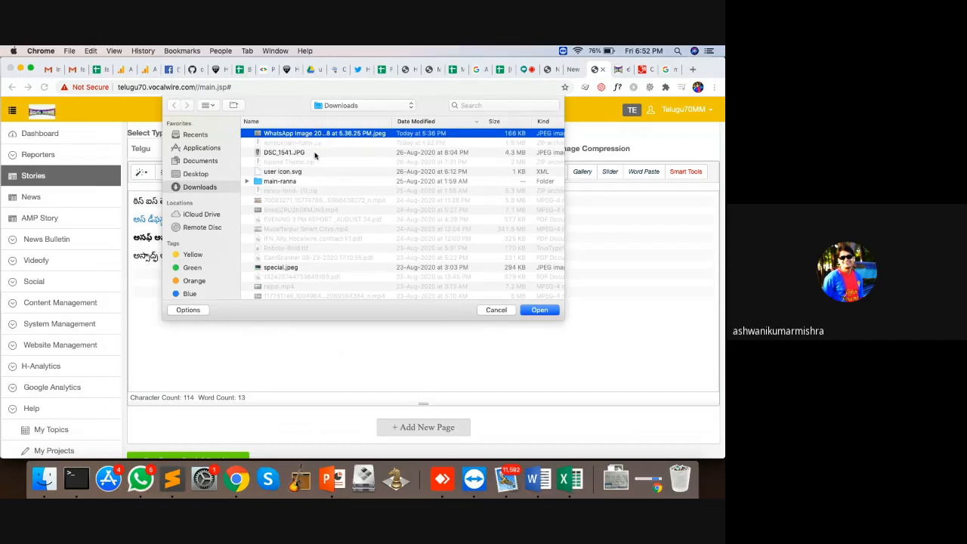
{"action": "scroll", "coordinate": [303, 222], "scroll_direction": "down", "scroll_amount": 1}
{"action": "left_click", "coordinate": [291, 142]}
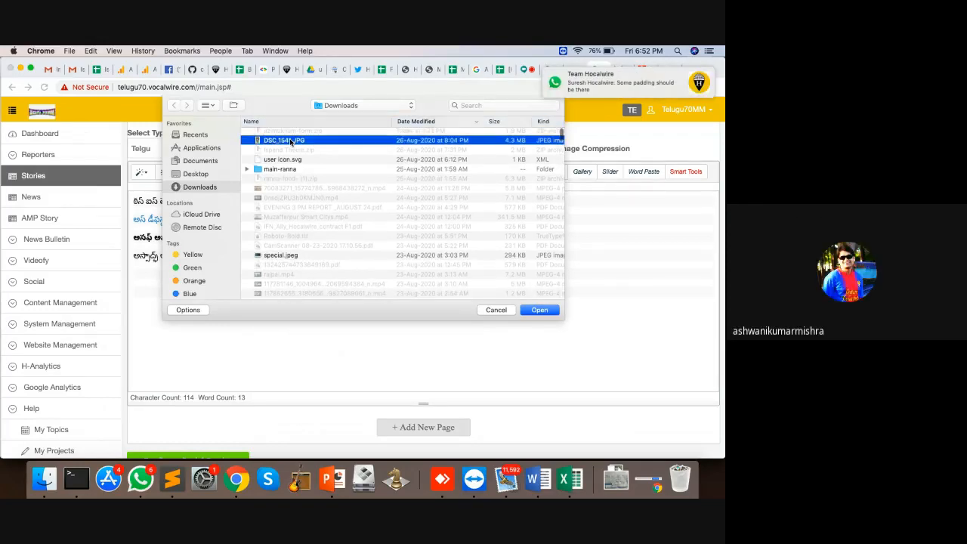
{"action": "scroll", "coordinate": [292, 222], "scroll_direction": "down", "scroll_amount": 5}
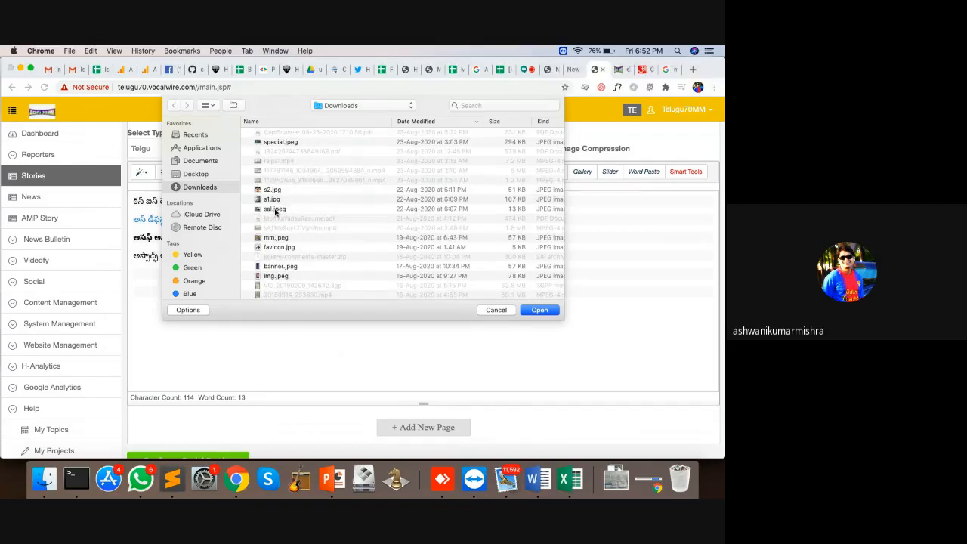
{"action": "double_click", "coordinate": [275, 209]}
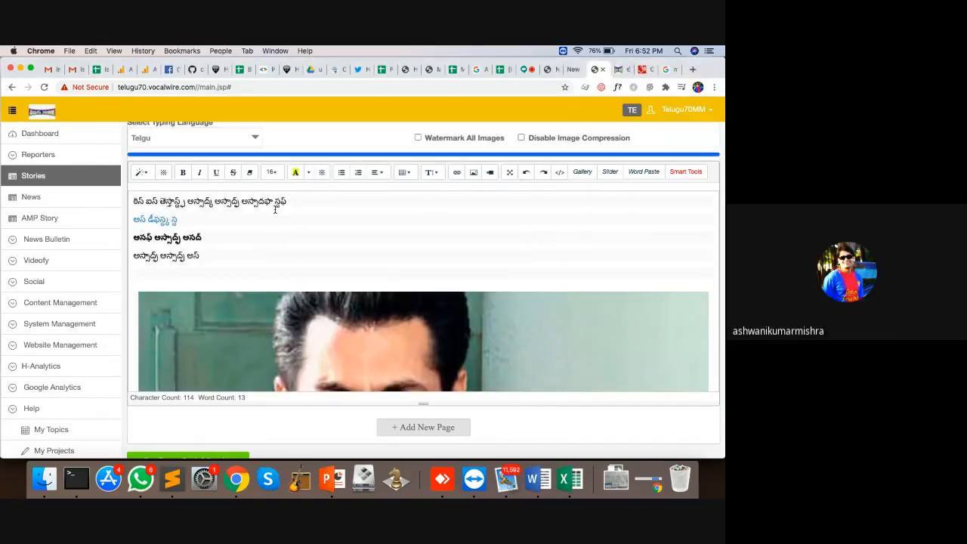
Step: Remove the blank lines below the photo and undo the accidental photo deletion
{"action": "scroll", "coordinate": [318, 264], "scroll_direction": "down", "scroll_amount": 10}
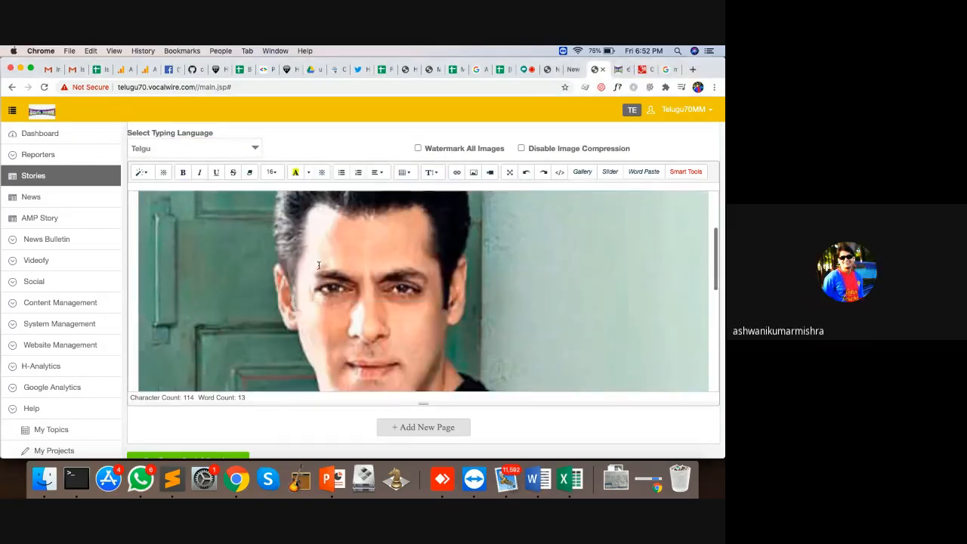
{"action": "left_click", "coordinate": [218, 317]}
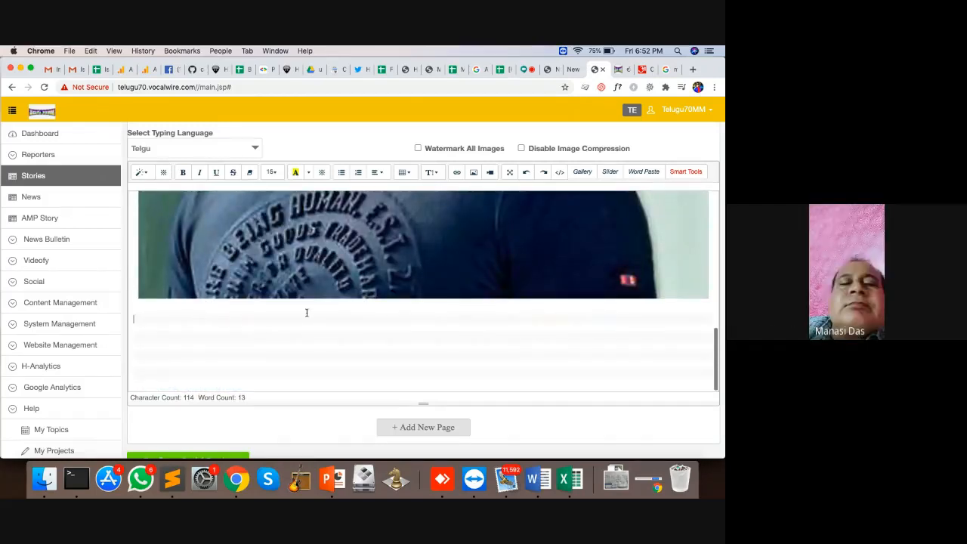
{"action": "left_click", "coordinate": [411, 379]}
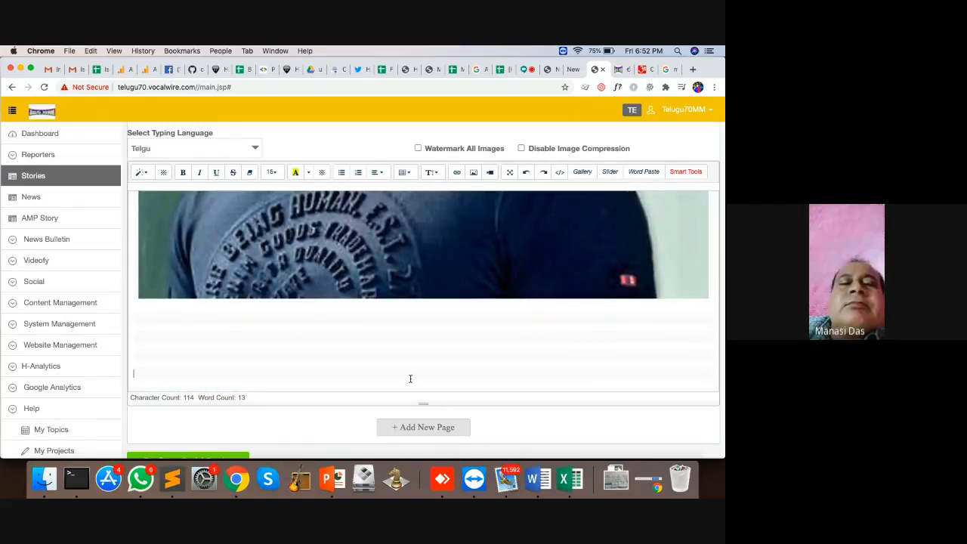
{"action": "key", "text": "BackSpace"}
{"action": "key", "text": "BackSpace"}
{"action": "key", "text": "BackSpace"}
{"action": "key", "text": "BackSpace"}
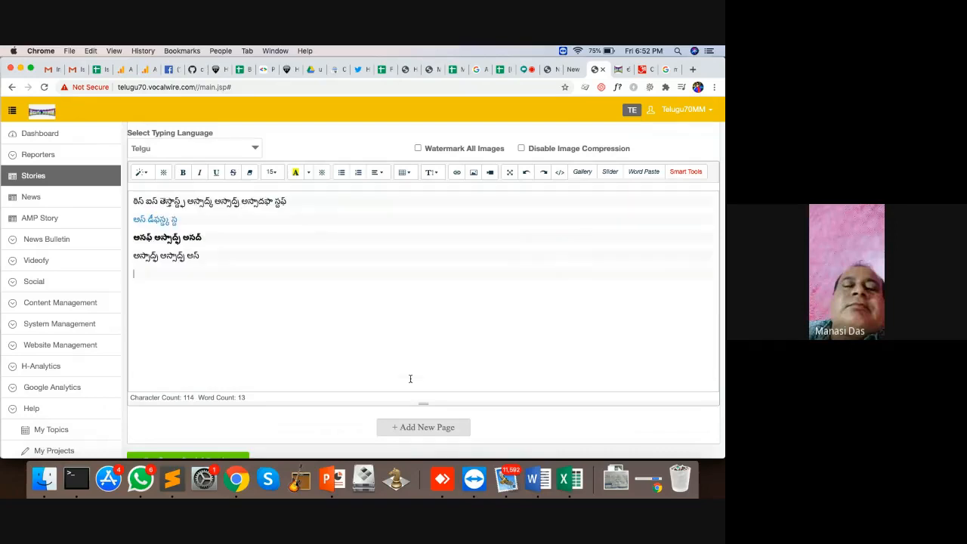
{"action": "key", "text": "super+z"}
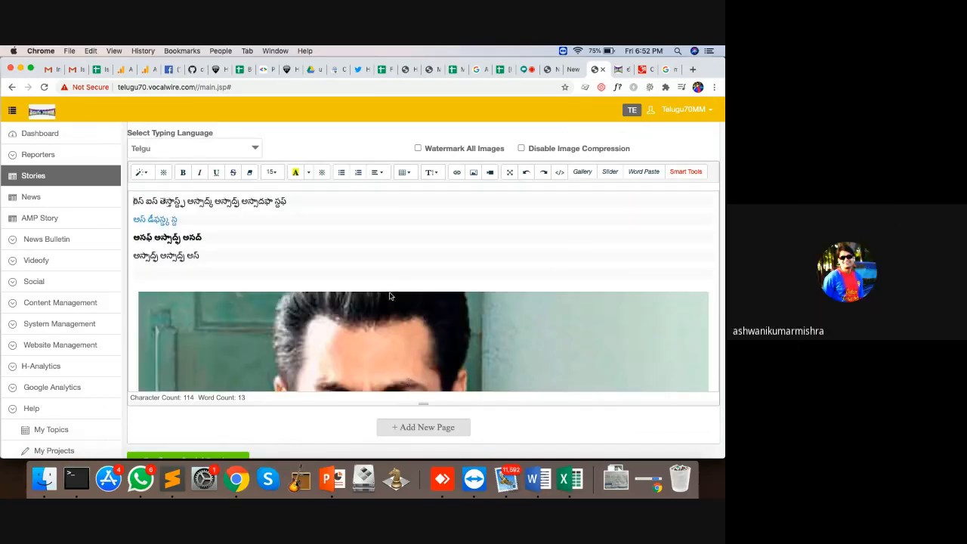
{"action": "scroll", "coordinate": [395, 261], "scroll_direction": "down", "scroll_amount": 4}
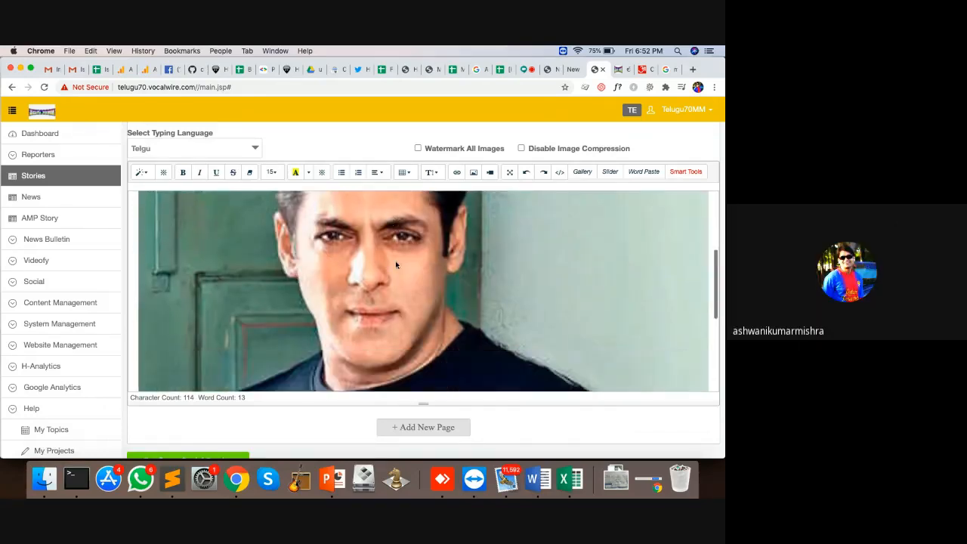
{"action": "left_click", "coordinate": [487, 174]}
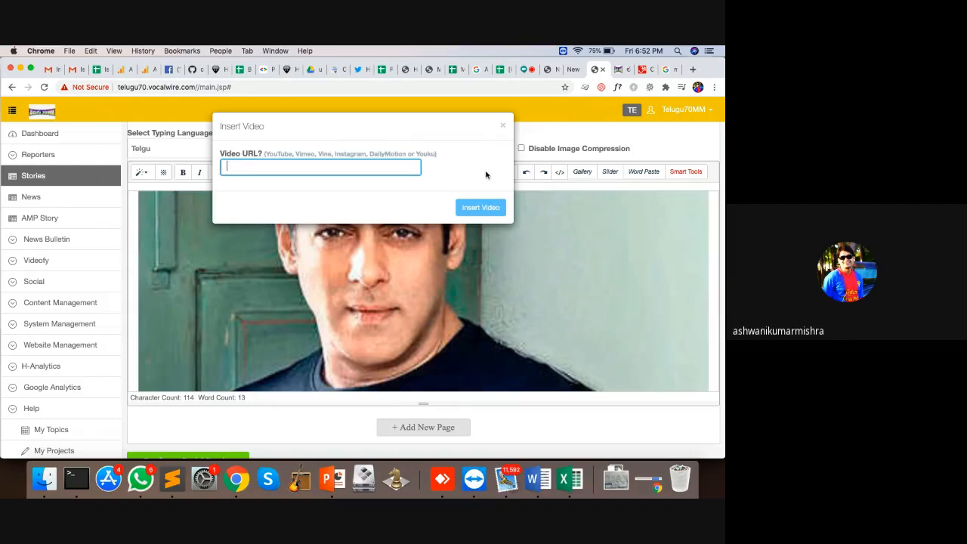
{"action": "left_click", "coordinate": [503, 125]}
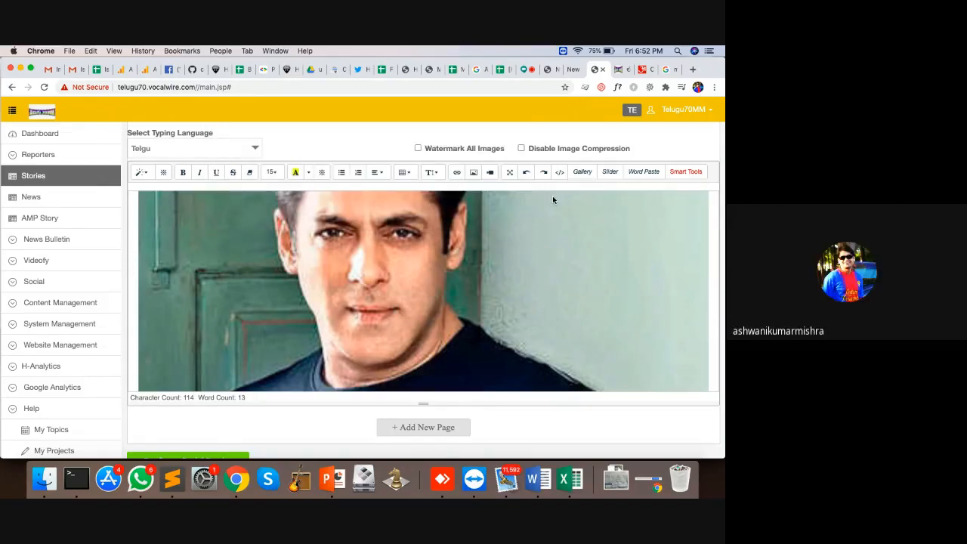
{"action": "left_click", "coordinate": [560, 172]}
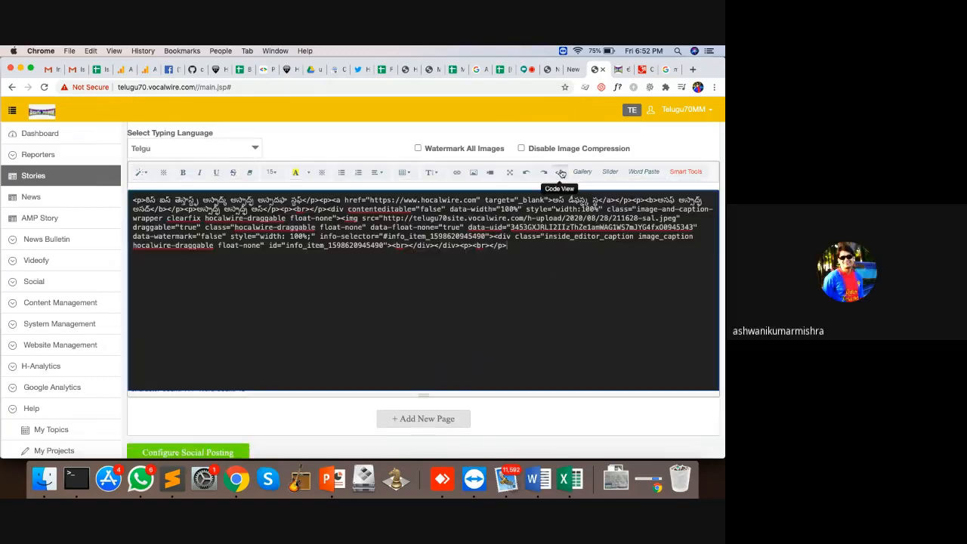
{"action": "left_click", "coordinate": [560, 172]}
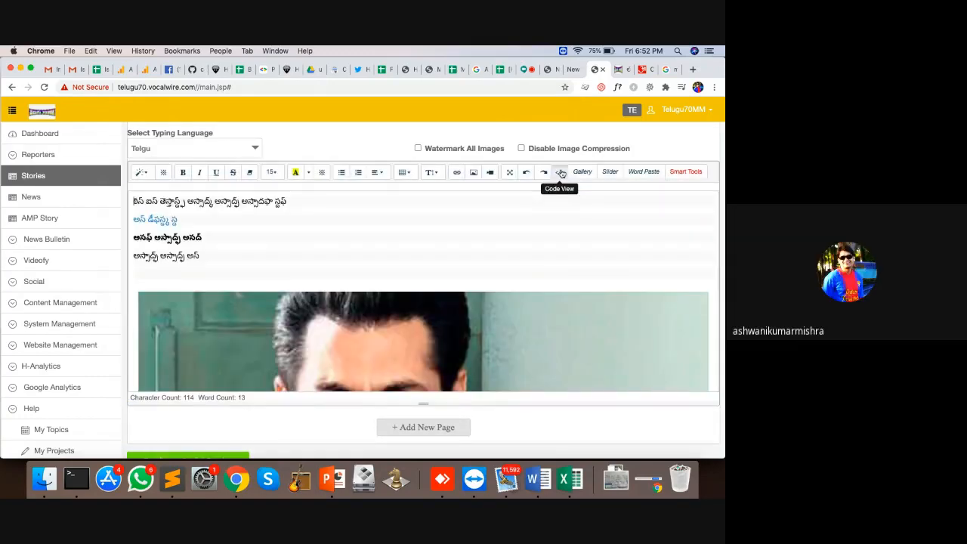
{"action": "left_click", "coordinate": [560, 173]}
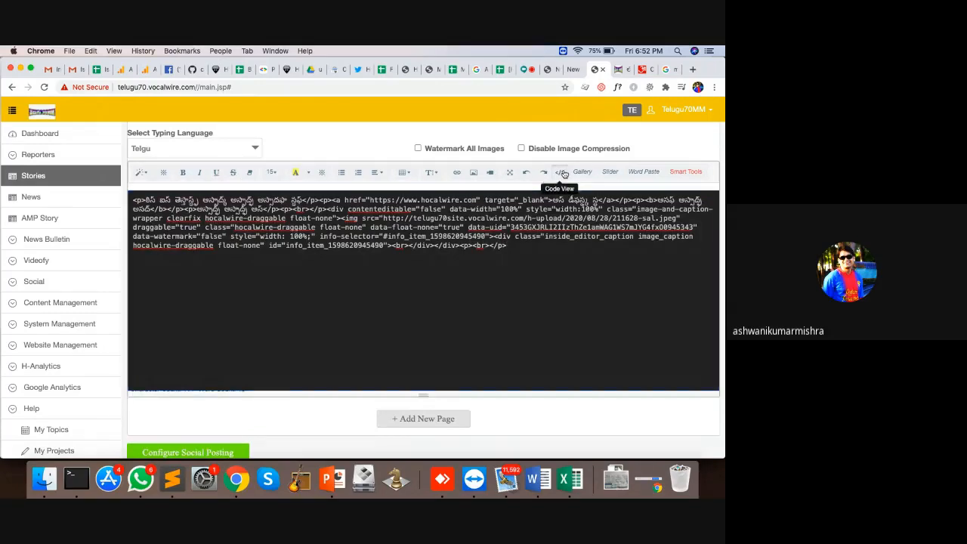
{"action": "left_click", "coordinate": [560, 173]}
Step: Switch the story editor to full screen and back to the story form
{"action": "left_click", "coordinate": [509, 172]}
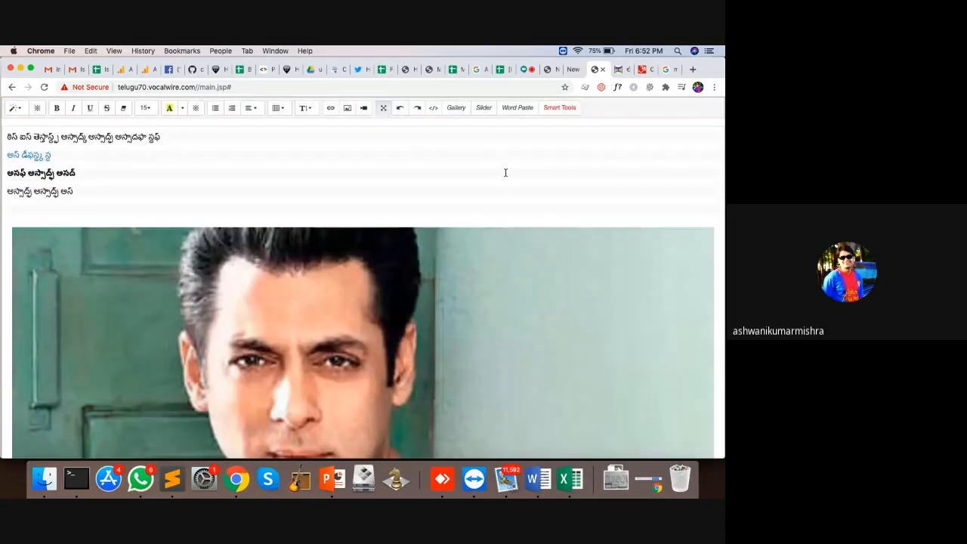
{"action": "scroll", "coordinate": [365, 213], "scroll_direction": "down", "scroll_amount": 10}
{"action": "scroll", "coordinate": [365, 213], "scroll_direction": "up", "scroll_amount": 4}
{"action": "scroll", "coordinate": [365, 213], "scroll_direction": "up", "scroll_amount": 4}
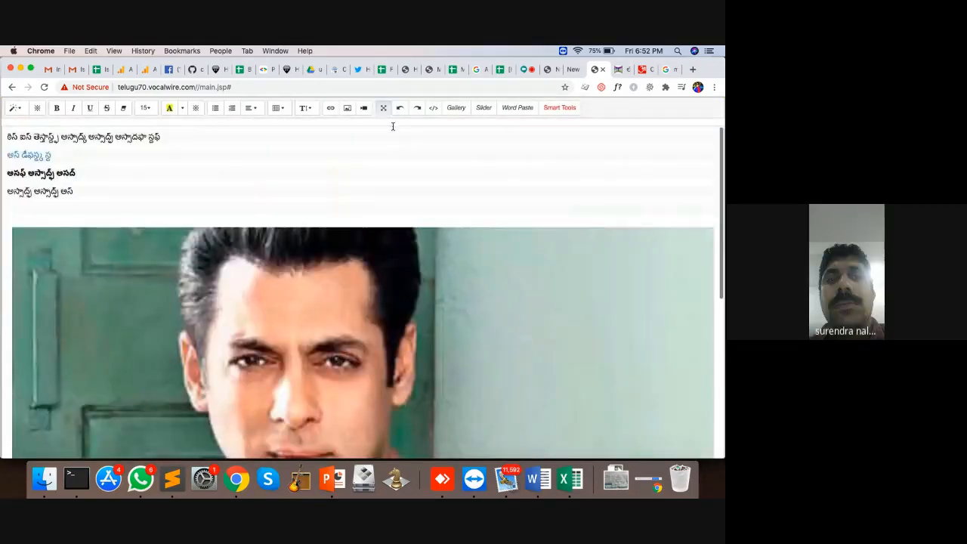
{"action": "left_click", "coordinate": [383, 107]}
Step: Float the photo left and type the line 'asdfsd asdfas dfsd fas d fa sf asd' beside it
{"action": "scroll", "coordinate": [493, 330], "scroll_direction": "down", "scroll_amount": 20}
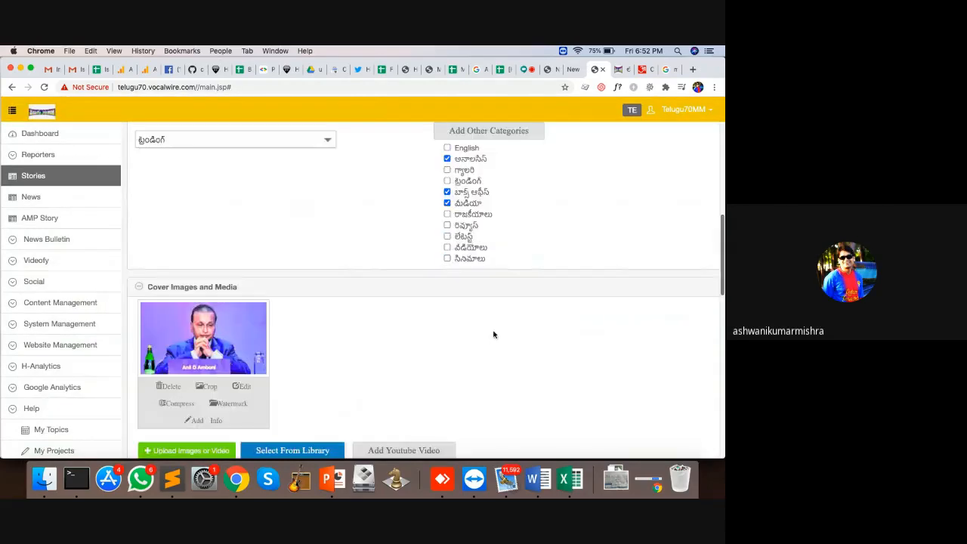
{"action": "scroll", "coordinate": [407, 225], "scroll_direction": "down", "scroll_amount": 5}
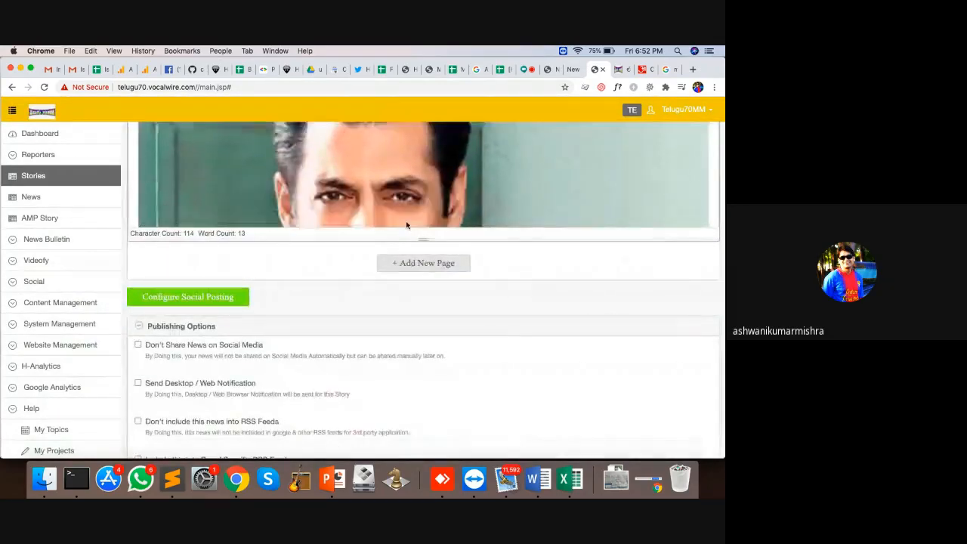
{"action": "left_click_drag", "start_coordinate": [423, 238], "coordinate": [417, 466]}
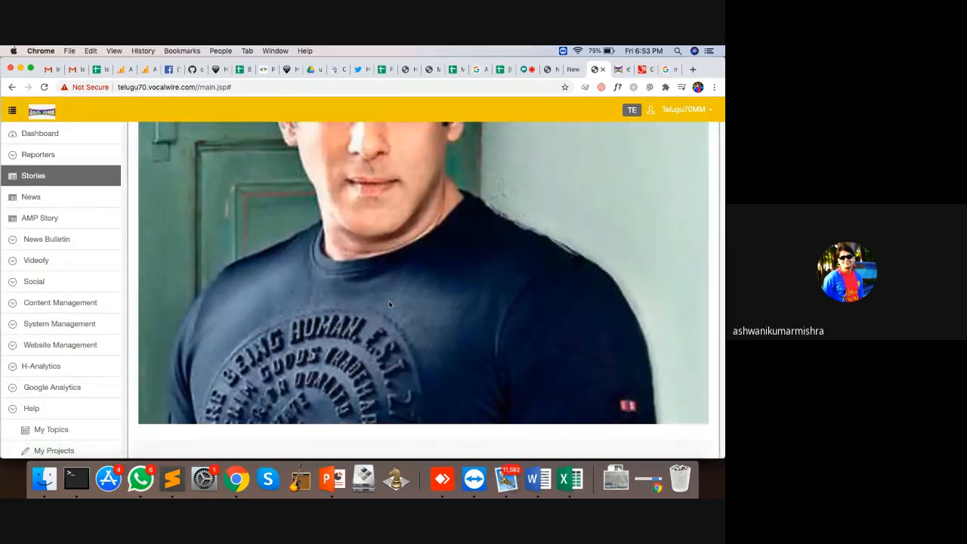
{"action": "scroll", "coordinate": [389, 305], "scroll_direction": "up", "scroll_amount": 3}
{"action": "scroll", "coordinate": [389, 305], "scroll_direction": "down", "scroll_amount": 3}
{"action": "left_click", "coordinate": [357, 226]}
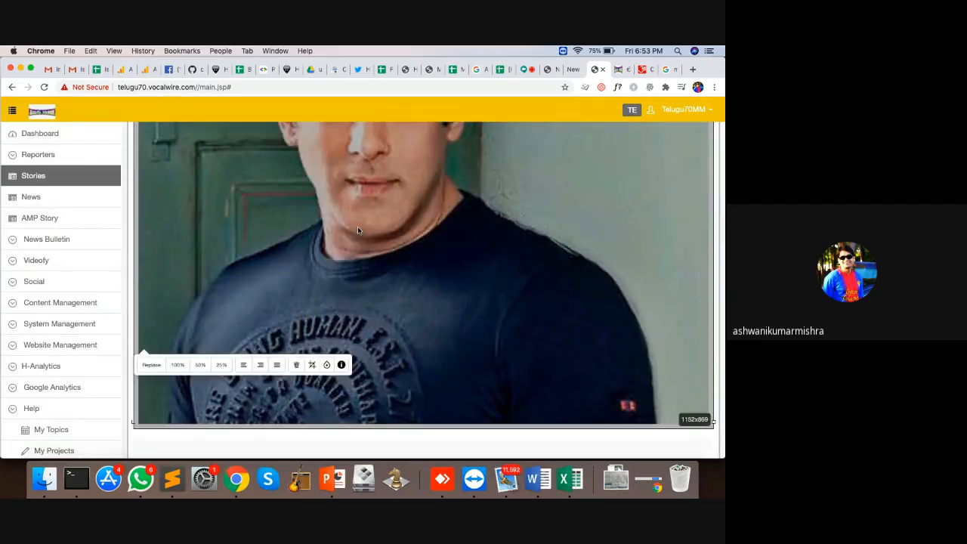
{"action": "left_click", "coordinate": [245, 362]}
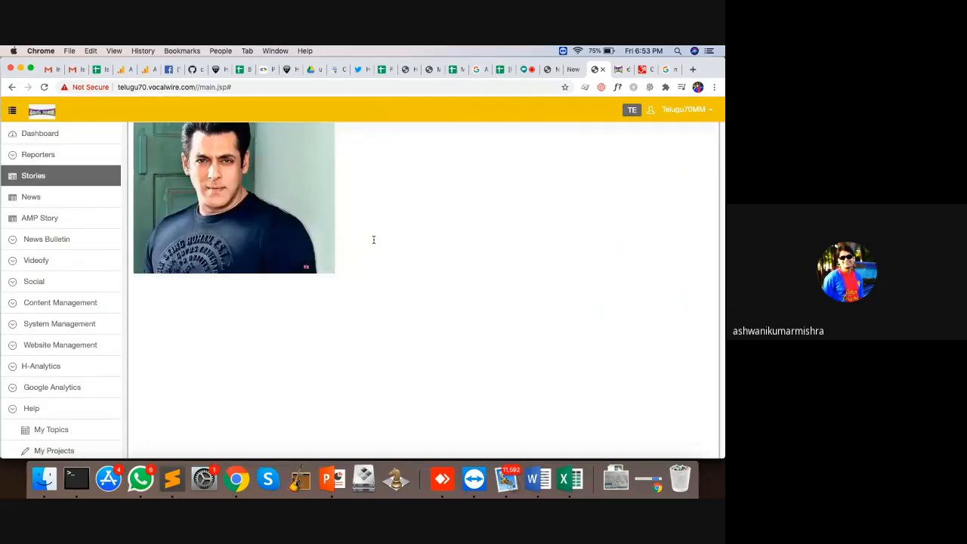
{"action": "scroll", "coordinate": [373, 240], "scroll_direction": "up", "scroll_amount": 3}
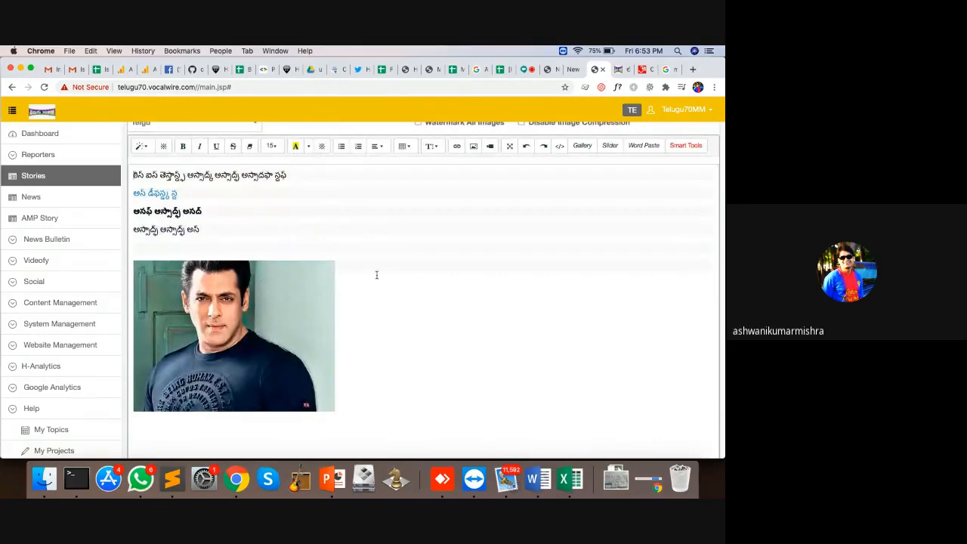
{"action": "type", "text": "asdfsd asdfas dfsd fas d fa sf asd"}
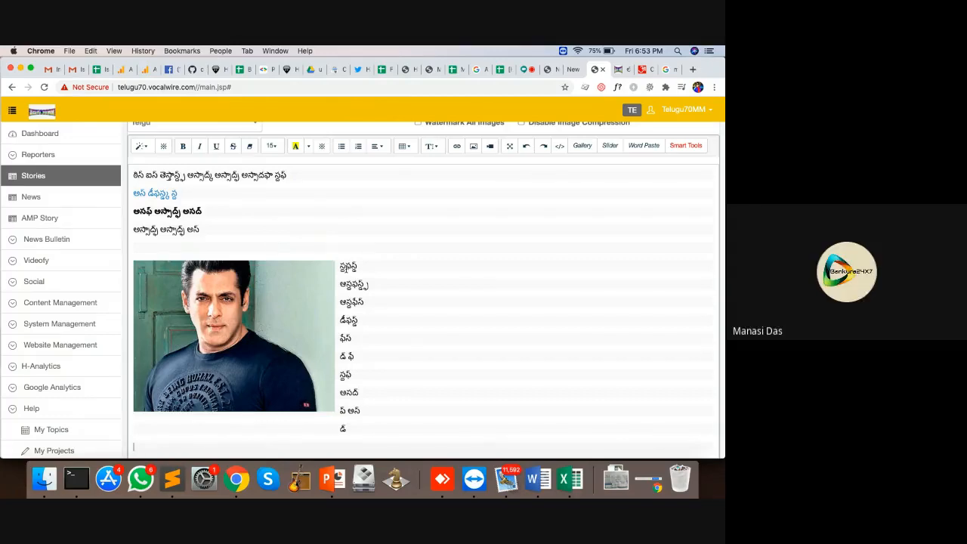
Step: Set the photo to Float None at 100% width and delete the blank line above it
{"action": "left_click", "coordinate": [264, 315]}
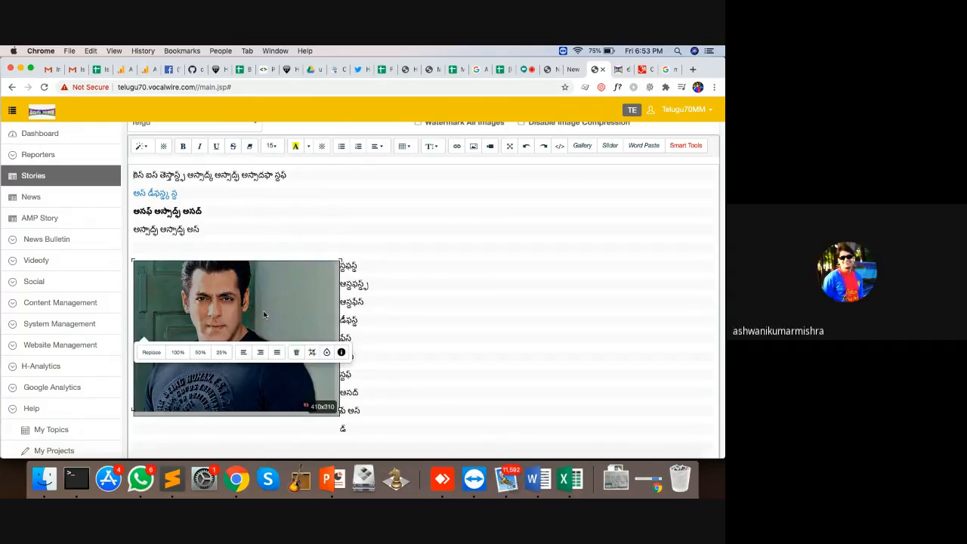
{"action": "left_click", "coordinate": [276, 351]}
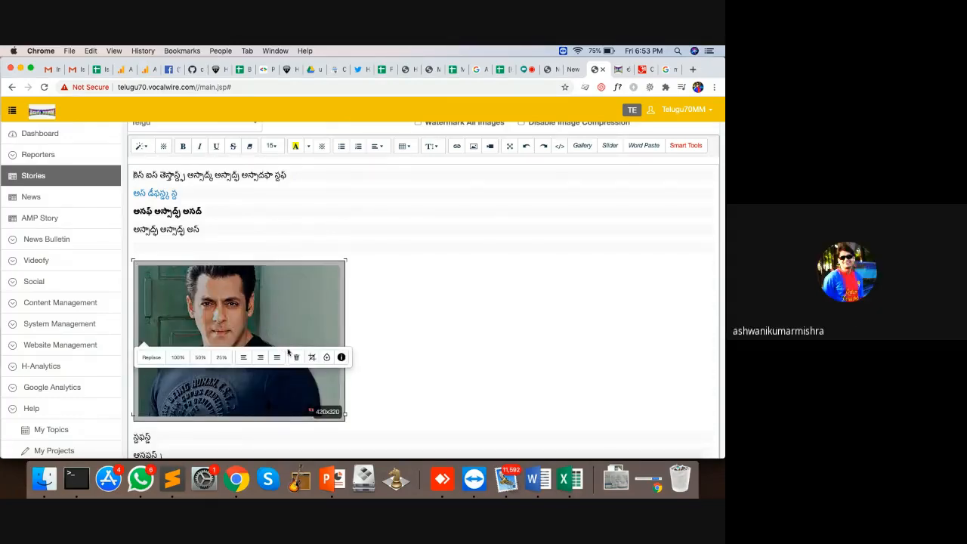
{"action": "left_click", "coordinate": [277, 357]}
{"action": "left_click", "coordinate": [254, 336]}
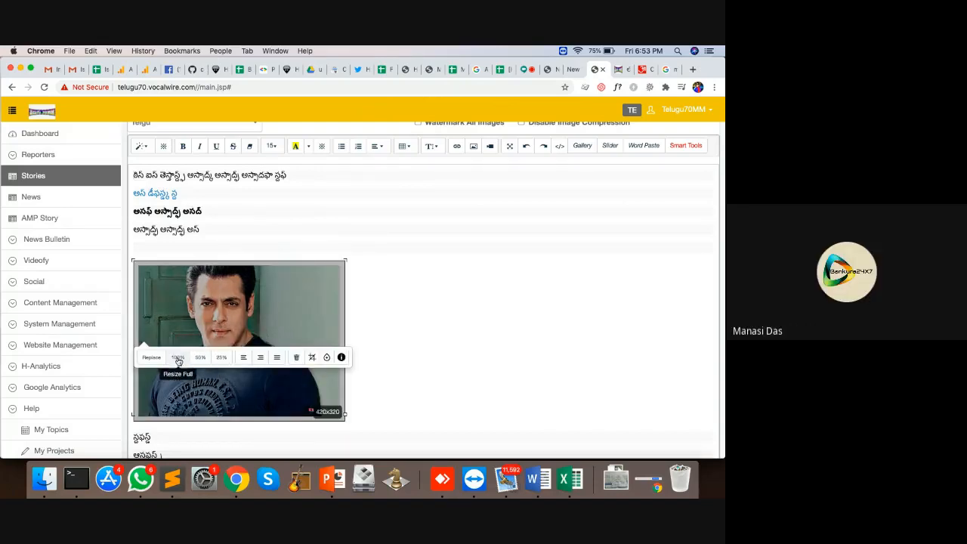
{"action": "left_click", "coordinate": [178, 357]}
{"action": "scroll", "coordinate": [378, 334], "scroll_direction": "down", "scroll_amount": 5}
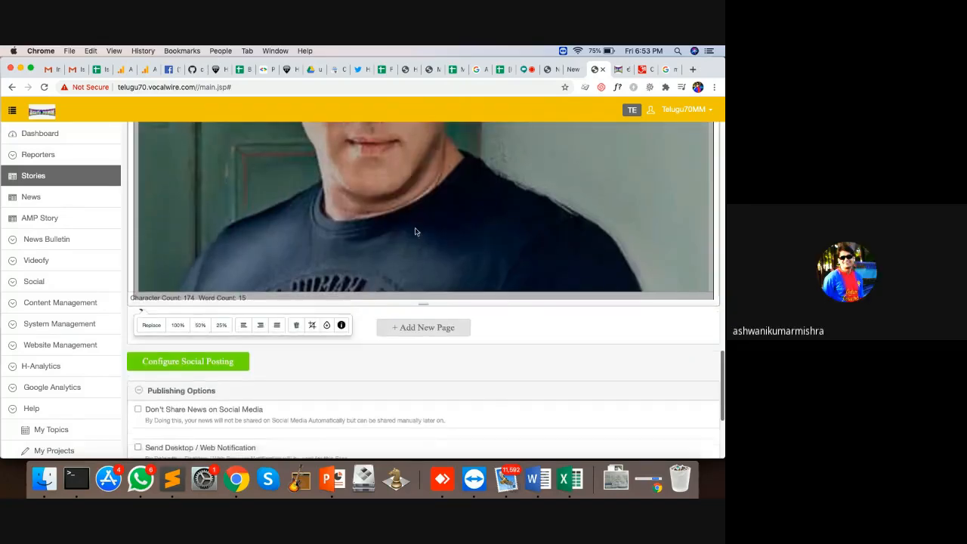
{"action": "scroll", "coordinate": [414, 231], "scroll_direction": "up", "scroll_amount": 10}
{"action": "left_click", "coordinate": [311, 255]}
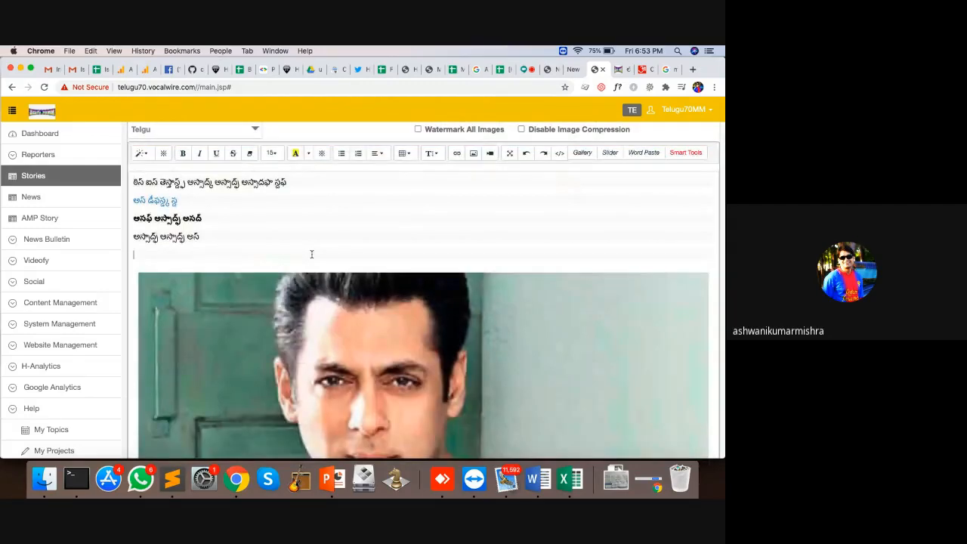
{"action": "key", "text": "BackSpace"}
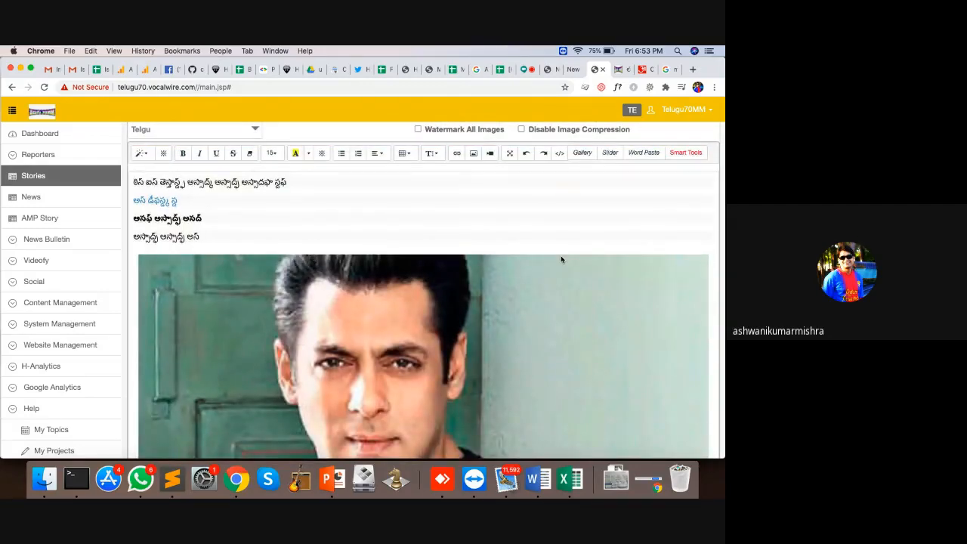
{"action": "scroll", "coordinate": [429, 241], "scroll_direction": "down", "scroll_amount": 5}
{"action": "scroll", "coordinate": [429, 240], "scroll_direction": "down", "scroll_amount": 2}
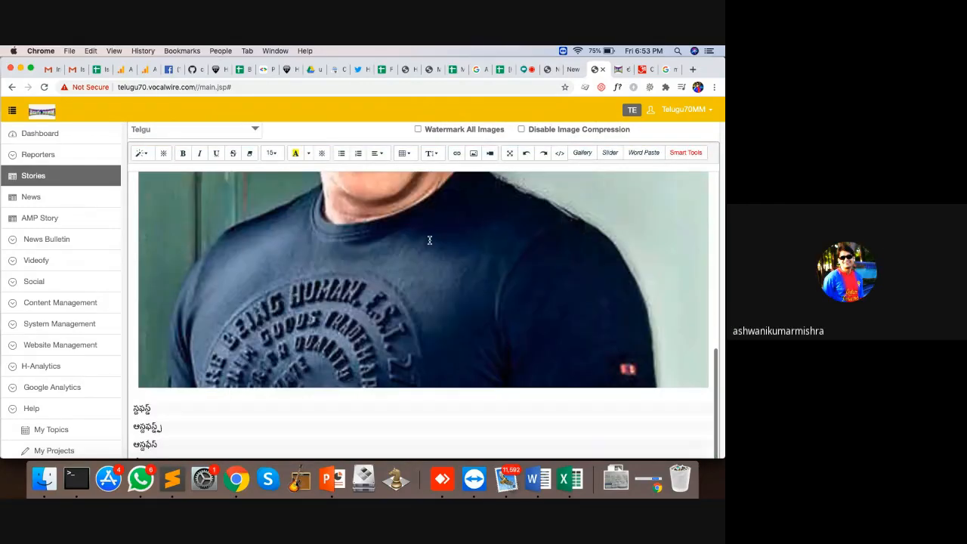
{"action": "scroll", "coordinate": [201, 402], "scroll_direction": "down", "scroll_amount": 3}
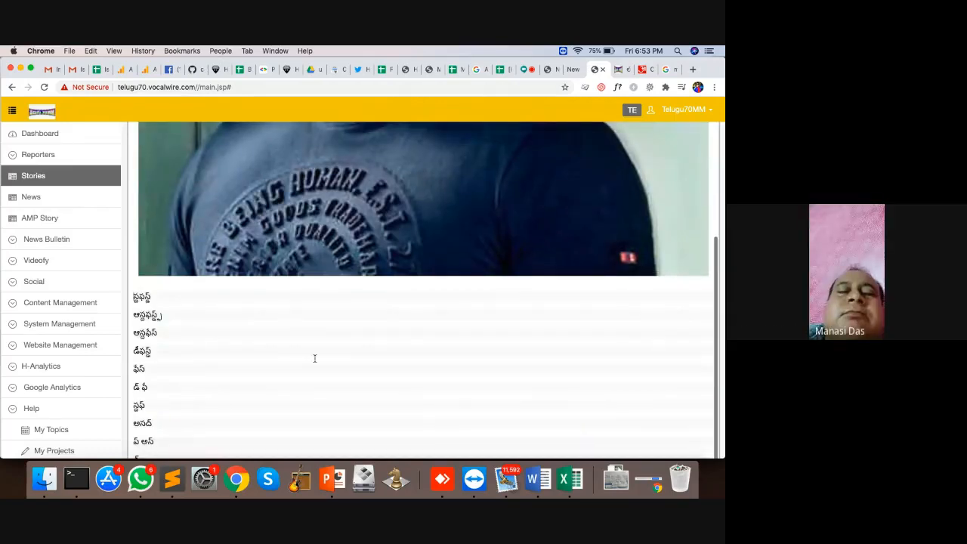
{"action": "scroll", "coordinate": [417, 274], "scroll_direction": "up", "scroll_amount": 5}
{"action": "scroll", "coordinate": [524, 264], "scroll_direction": "up", "scroll_amount": 3}
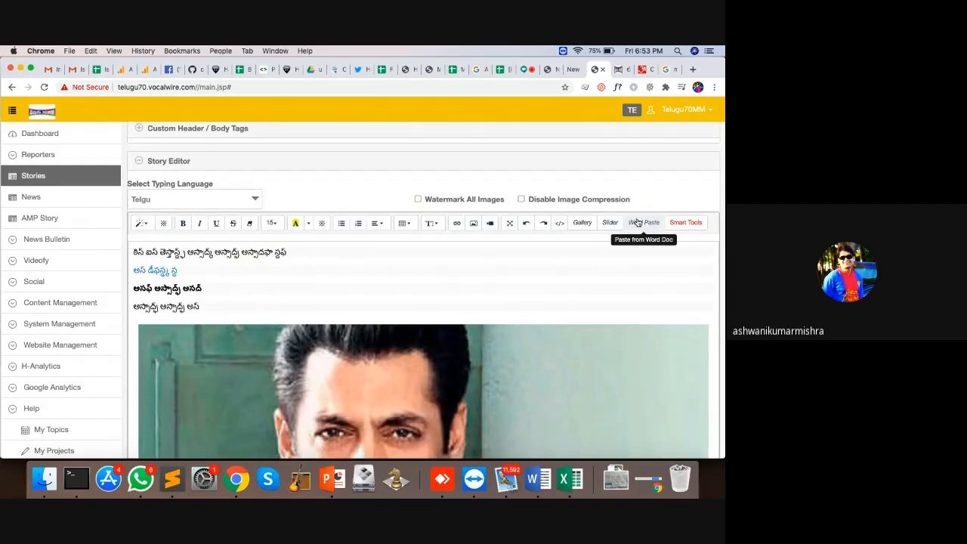
Step: Search articles for 'keert' and insert an Also Read link to 'పవన్ కళ్యాణ్ కి జోడీగా పూజా హెగ్డే'
{"action": "left_click", "coordinate": [683, 223]}
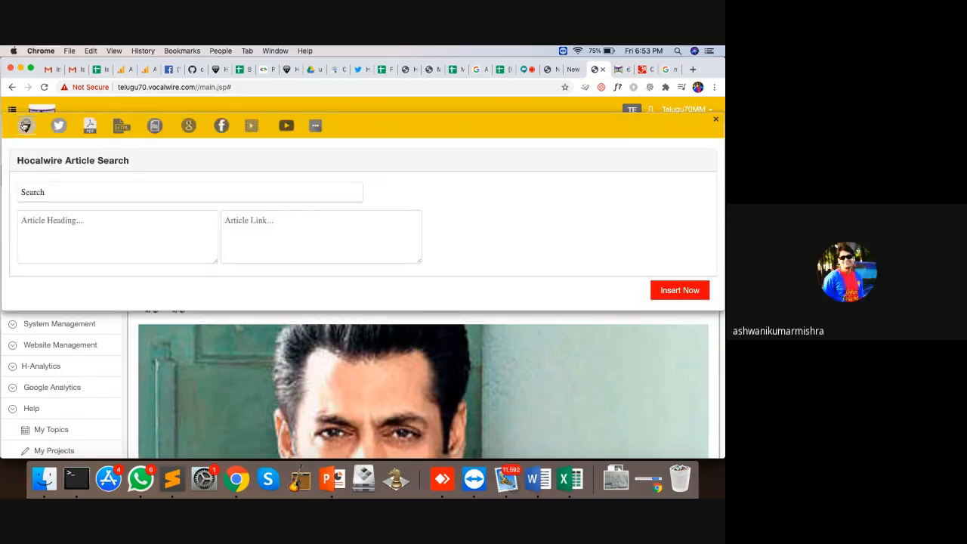
{"action": "left_click", "coordinate": [65, 196]}
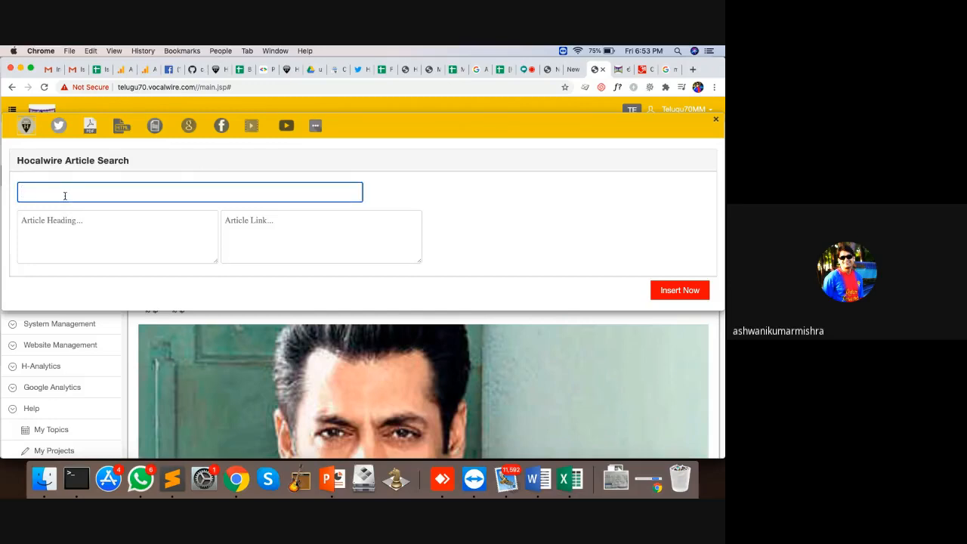
{"action": "type", "text": "keert"}
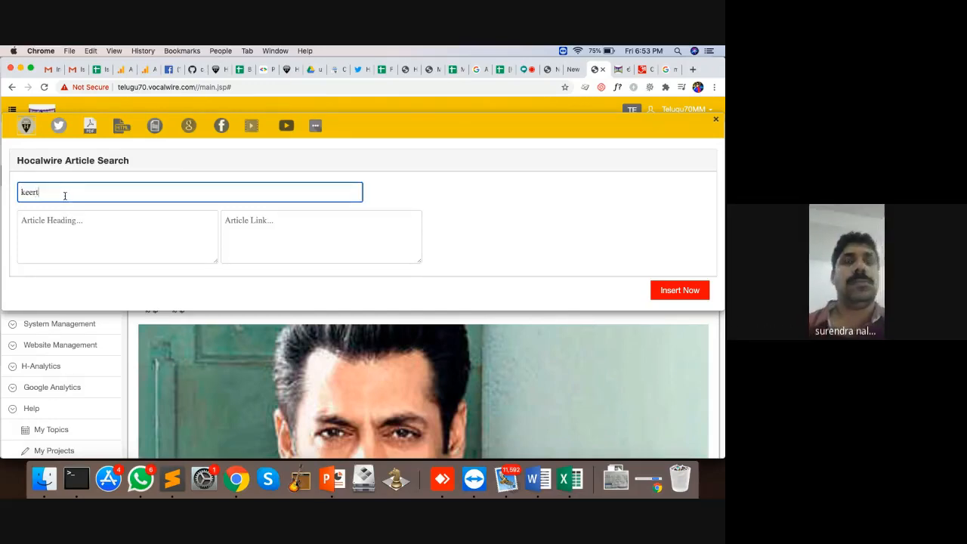
{"action": "key", "text": "BackSpace"}
{"action": "key", "text": "BackSpace"}
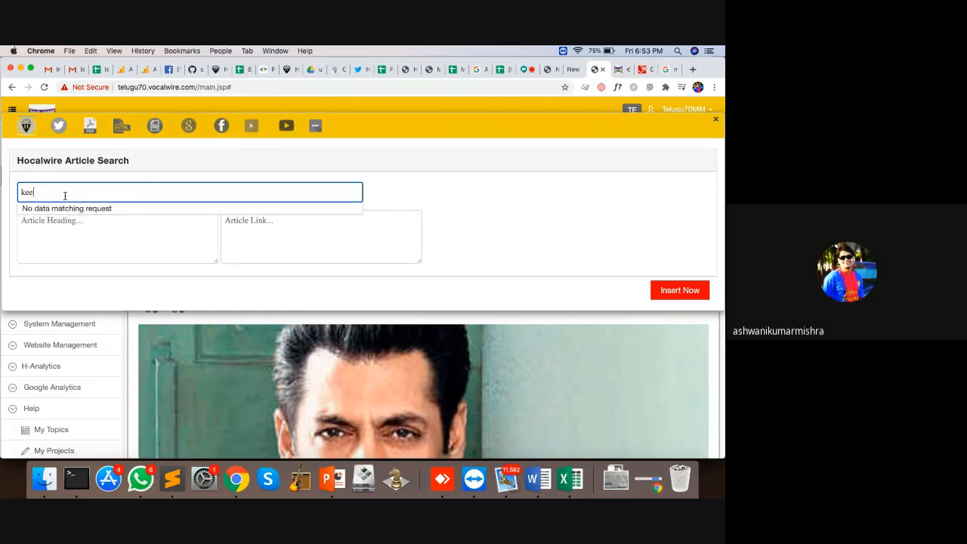
{"action": "key", "text": "BackSpace"}
{"action": "key", "text": "BackSpace"}
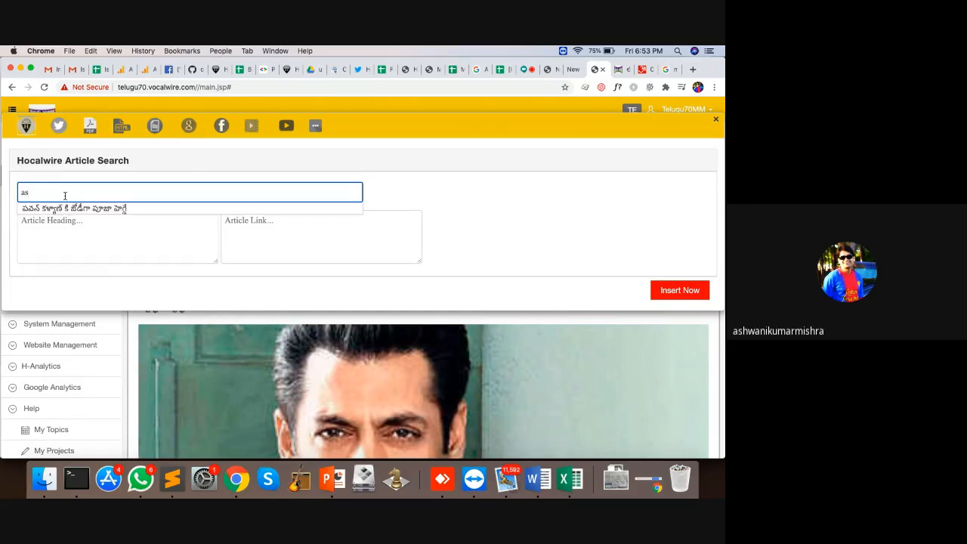
{"action": "left_click", "coordinate": [38, 209]}
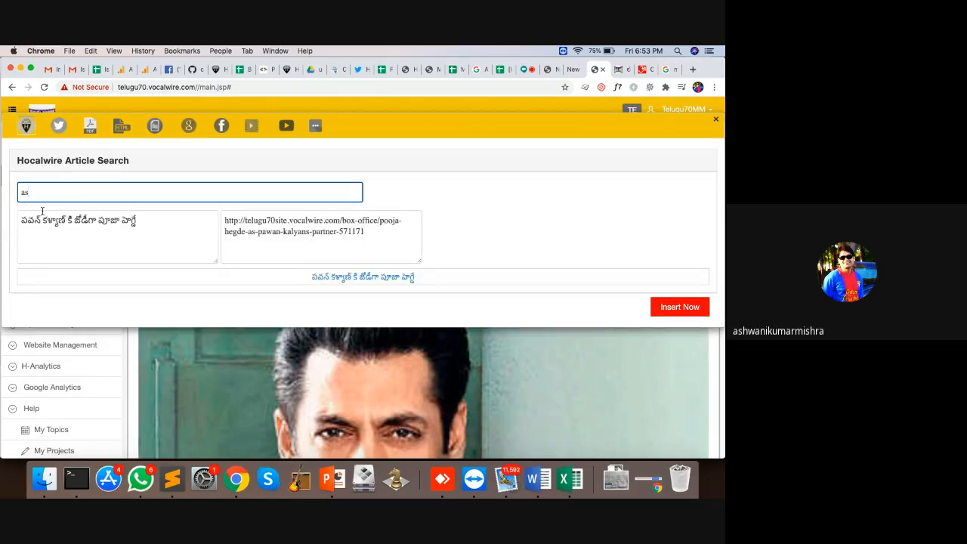
{"action": "left_click", "coordinate": [693, 304]}
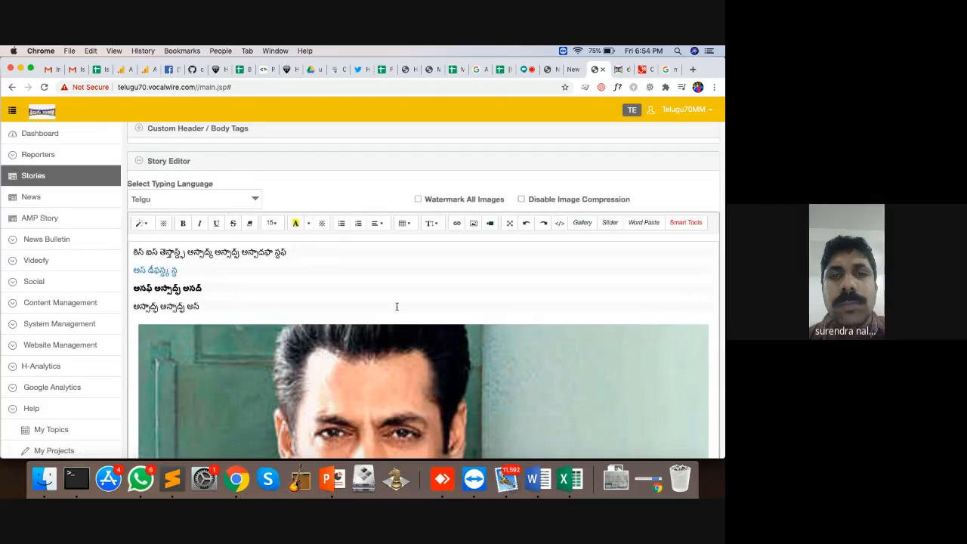
{"action": "scroll", "coordinate": [227, 310], "scroll_direction": "down", "scroll_amount": 10}
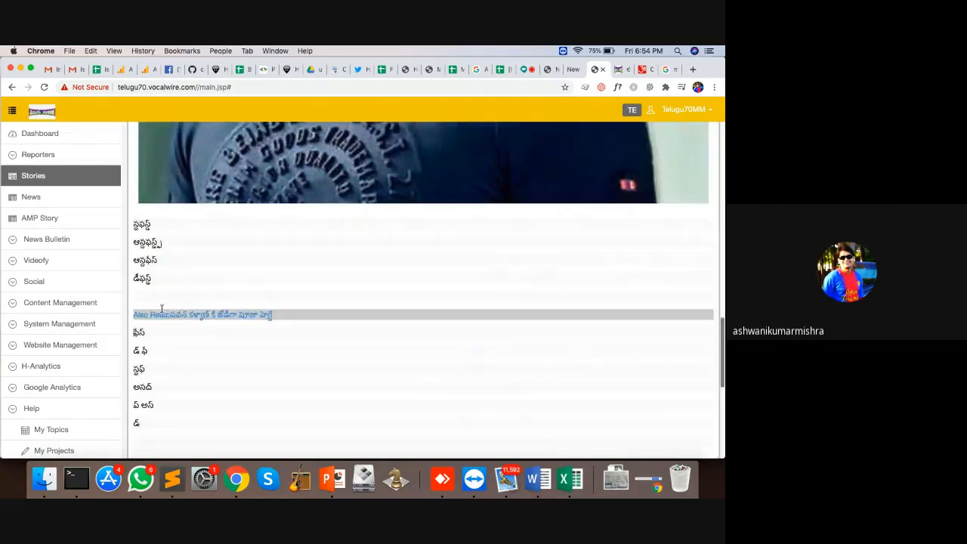
{"action": "scroll", "coordinate": [315, 299], "scroll_direction": "up", "scroll_amount": 10}
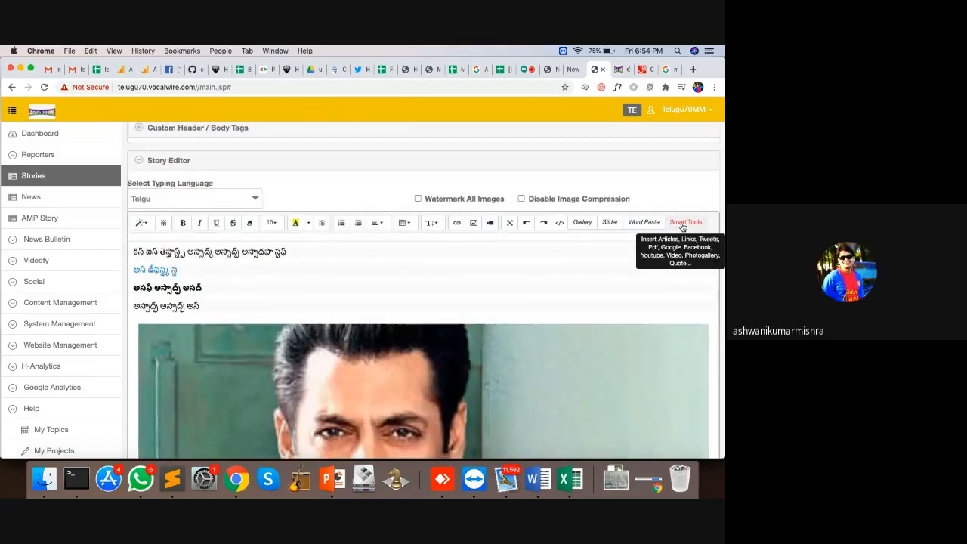
Step: Bring up the Smart Tools Add Html paste box, then go to the Twitter home feed tab
{"action": "left_click", "coordinate": [684, 224]}
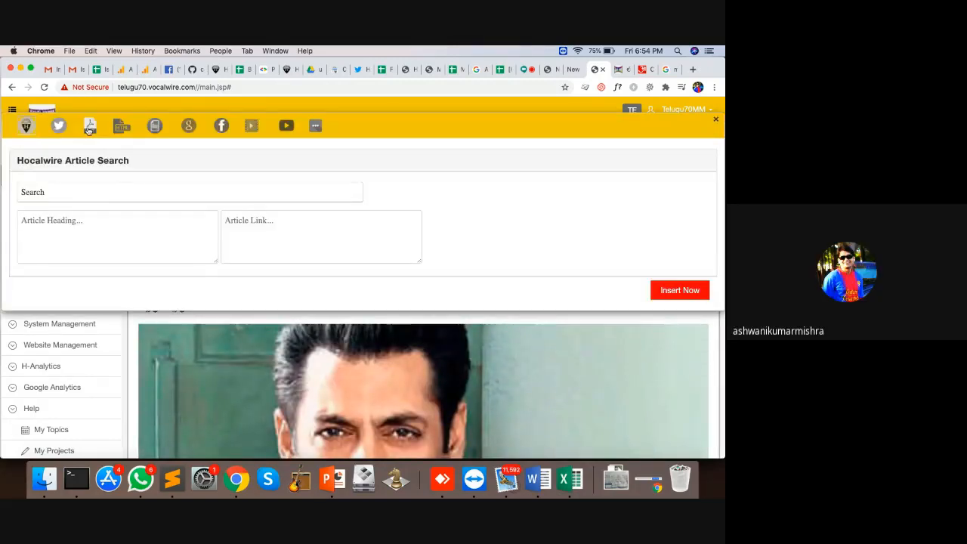
{"action": "left_click", "coordinate": [119, 129]}
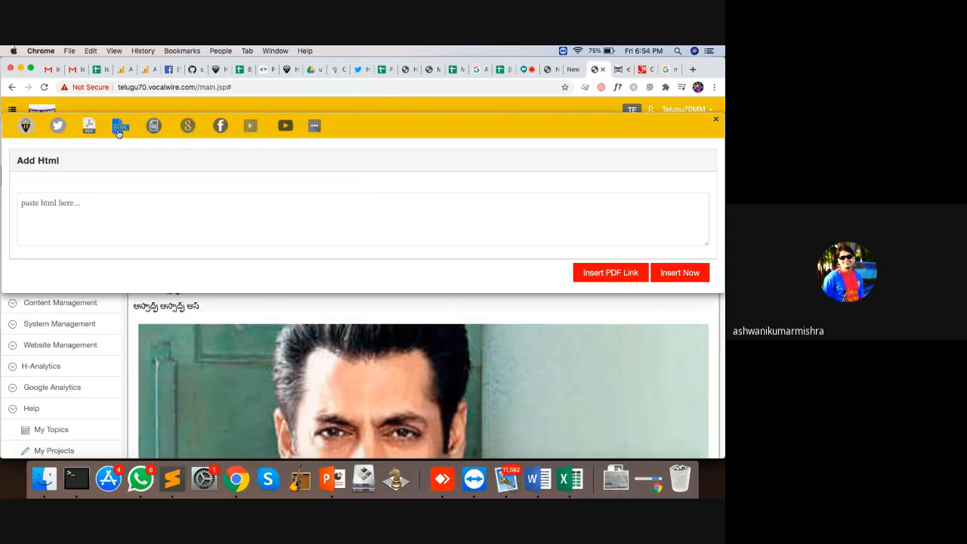
{"action": "left_click", "coordinate": [112, 222]}
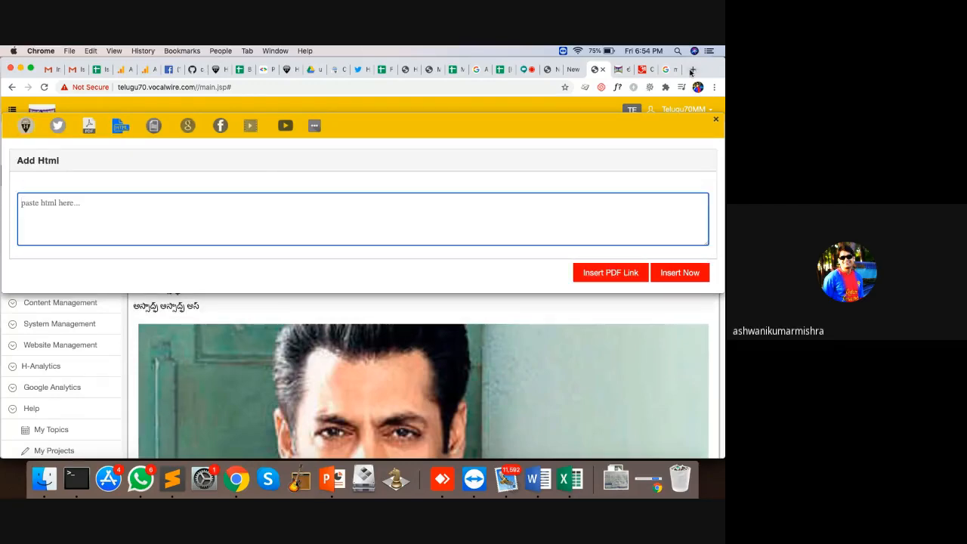
{"action": "left_click", "coordinate": [361, 69]}
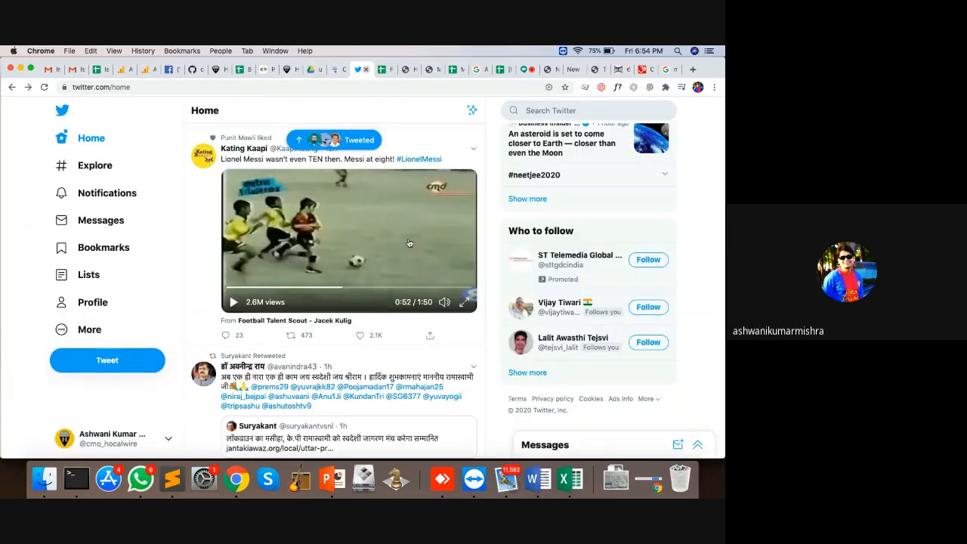
Step: Copy the Hindi tweet's embed code from its Embed Tweet page and return to the CMS tab
{"action": "scroll", "coordinate": [466, 259], "scroll_direction": "down", "scroll_amount": 3}
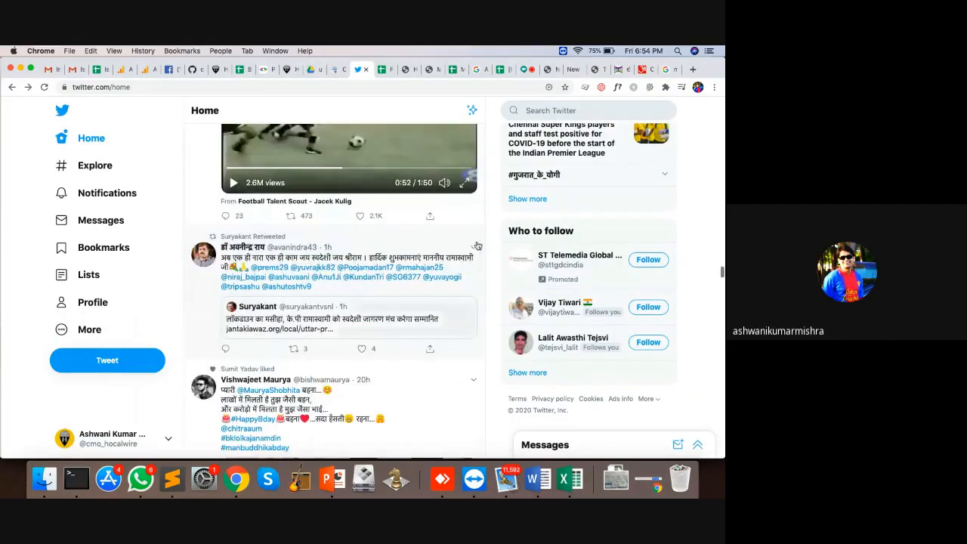
{"action": "left_click", "coordinate": [473, 246]}
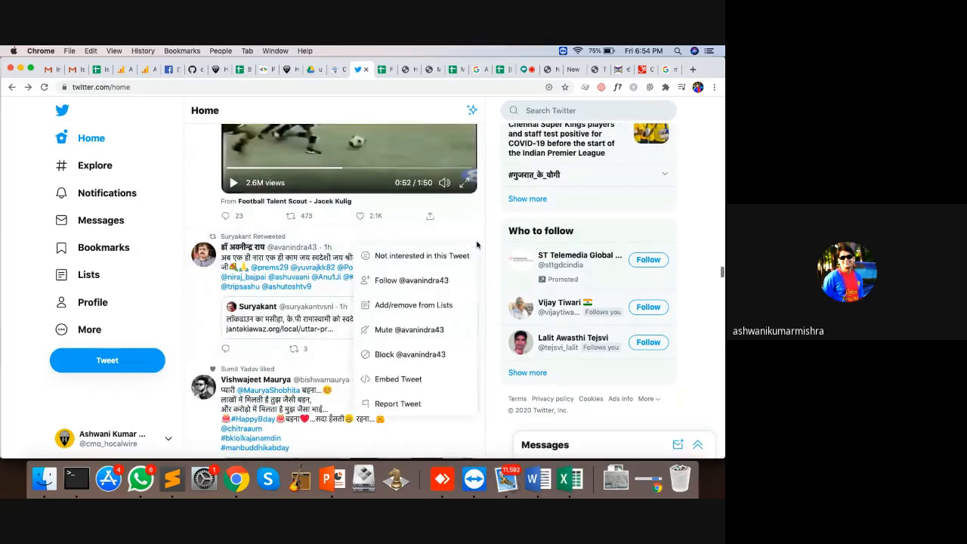
{"action": "left_click", "coordinate": [387, 380]}
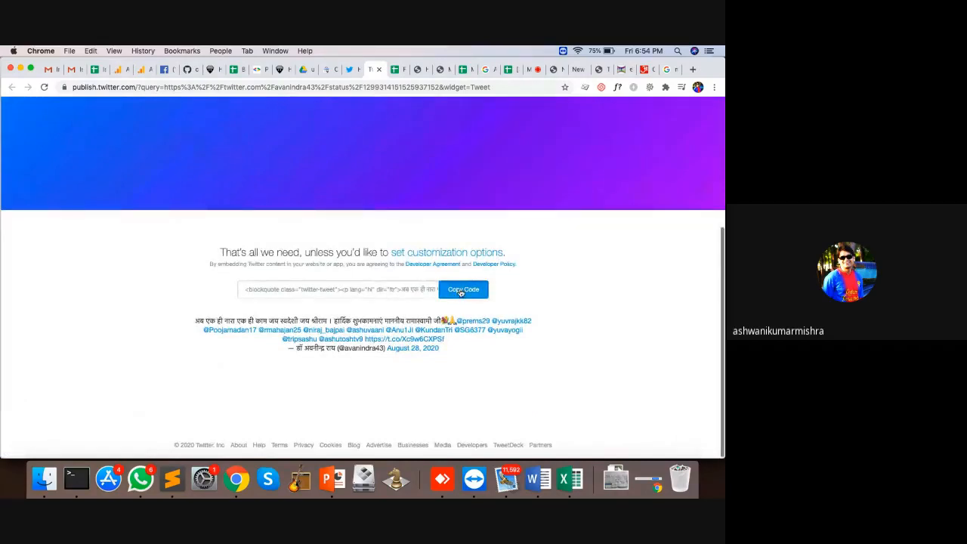
{"action": "left_click", "coordinate": [462, 290]}
{"action": "left_click", "coordinate": [598, 69]}
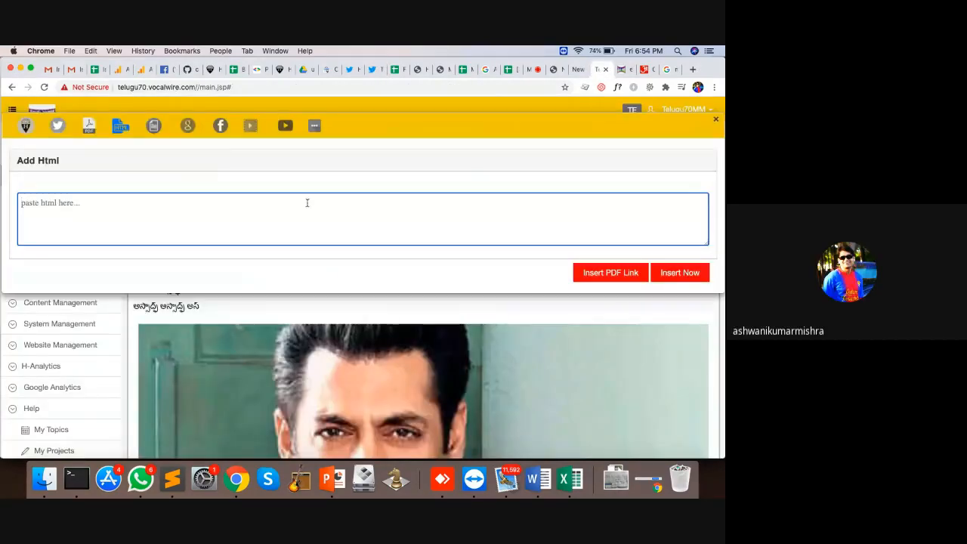
Step: Paste the tweet's embed code into Add Html and insert it into the story
{"action": "key", "text": "super+v"}
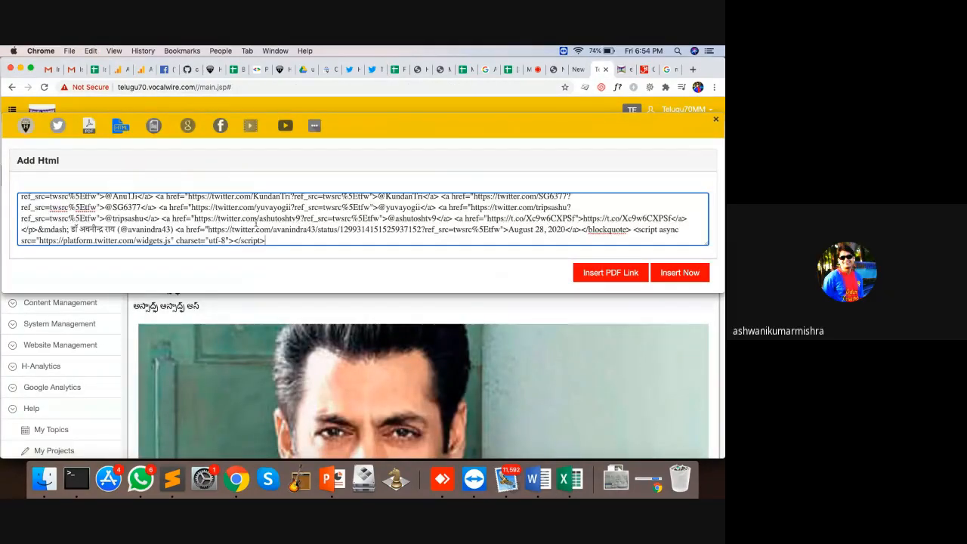
{"action": "left_click", "coordinate": [680, 272]}
{"action": "scroll", "coordinate": [355, 303], "scroll_direction": "down", "scroll_amount": 5}
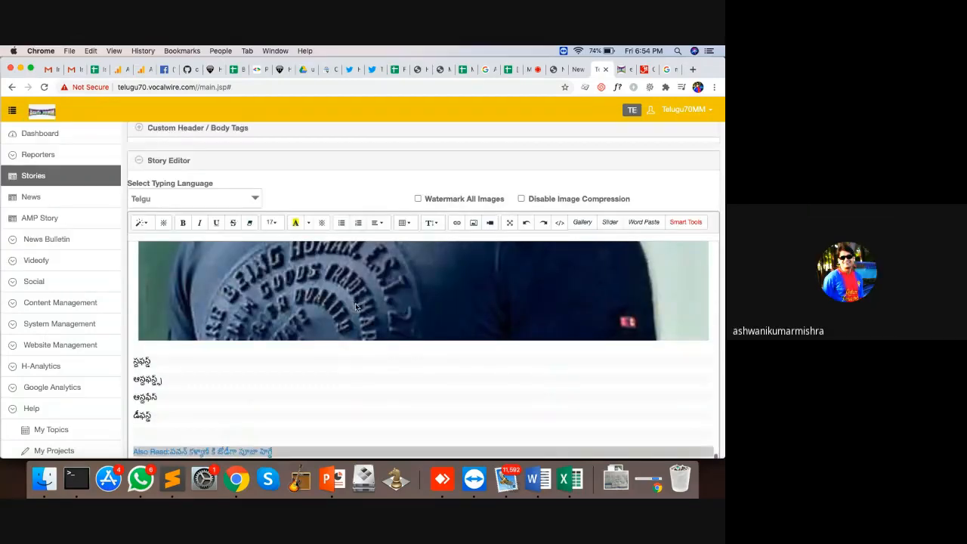
{"action": "scroll", "coordinate": [355, 302], "scroll_direction": "down", "scroll_amount": 3}
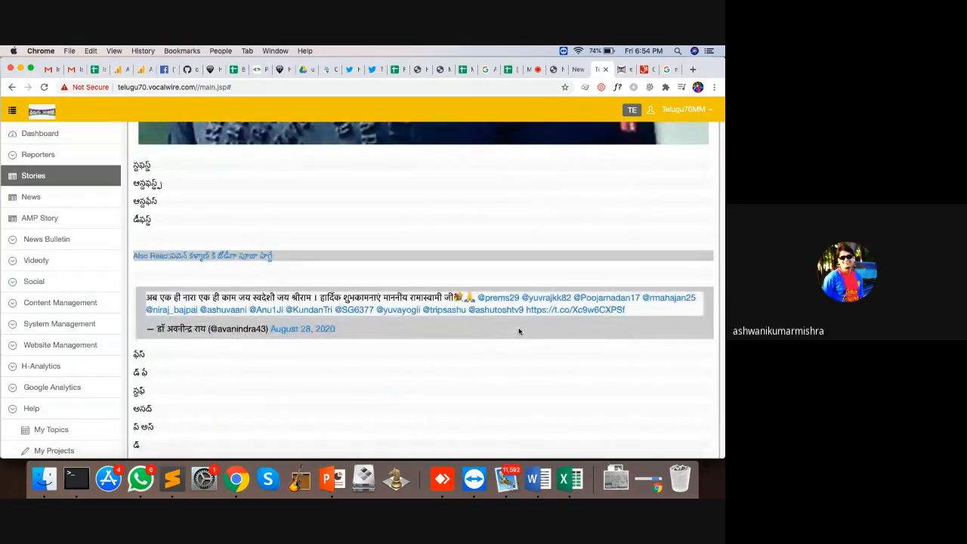
Step: Move the tweet embed below the second Telugu line and remove the extra blank lines
{"action": "left_click_drag", "start_coordinate": [518, 327], "coordinate": [574, 275]}
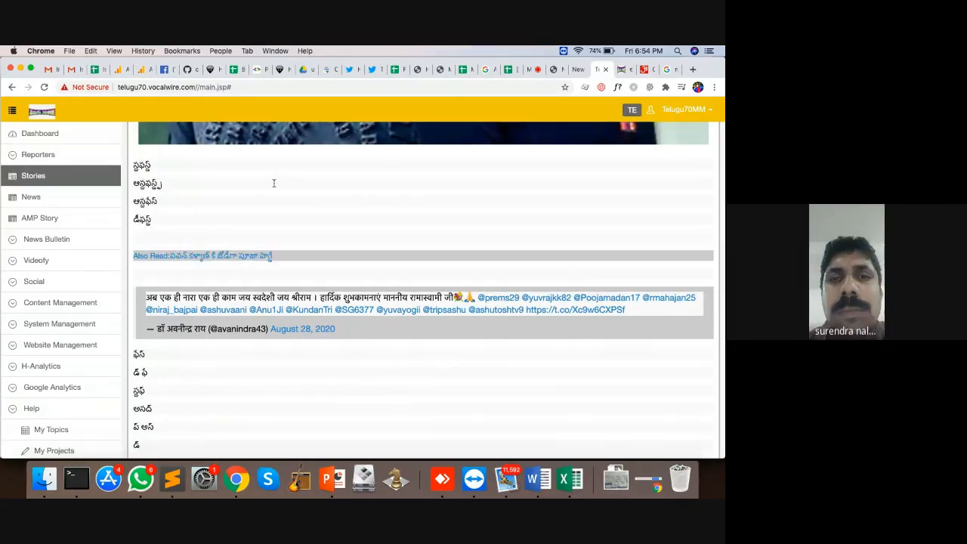
{"action": "left_click", "coordinate": [274, 183]}
{"action": "key", "text": "Return"}
{"action": "key", "text": "Return"}
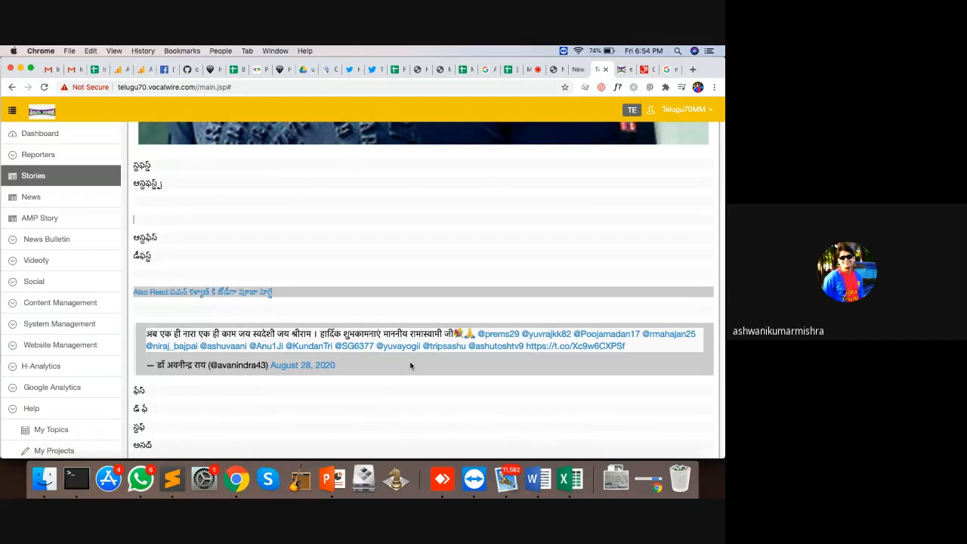
{"action": "left_click_drag", "start_coordinate": [410, 365], "coordinate": [413, 220]}
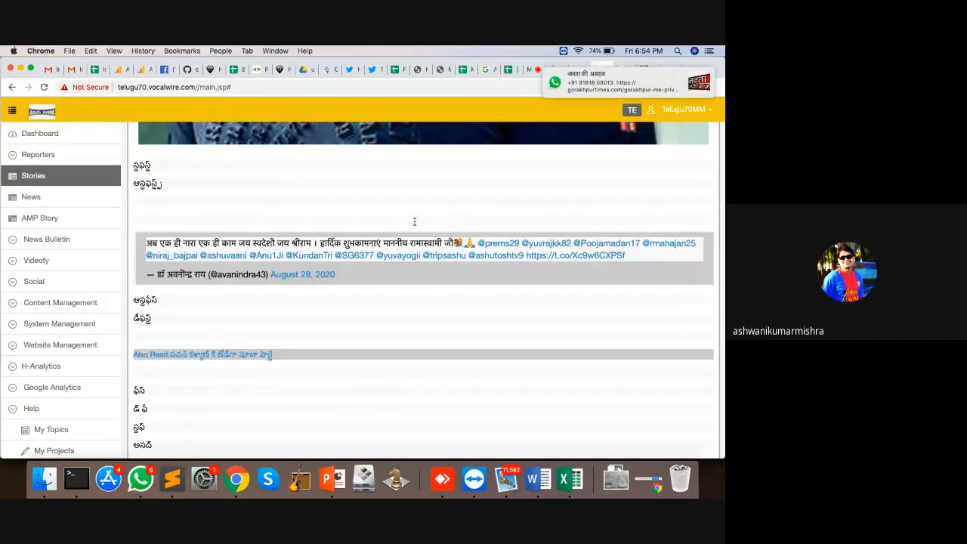
{"action": "key", "text": "BackSpace"}
{"action": "key", "text": "BackSpace"}
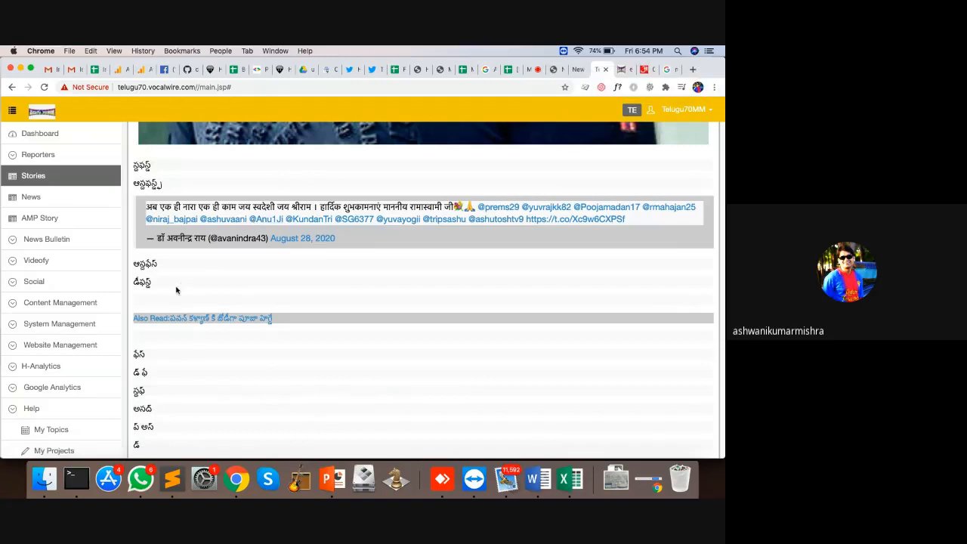
{"action": "key", "text": "BackSpace"}
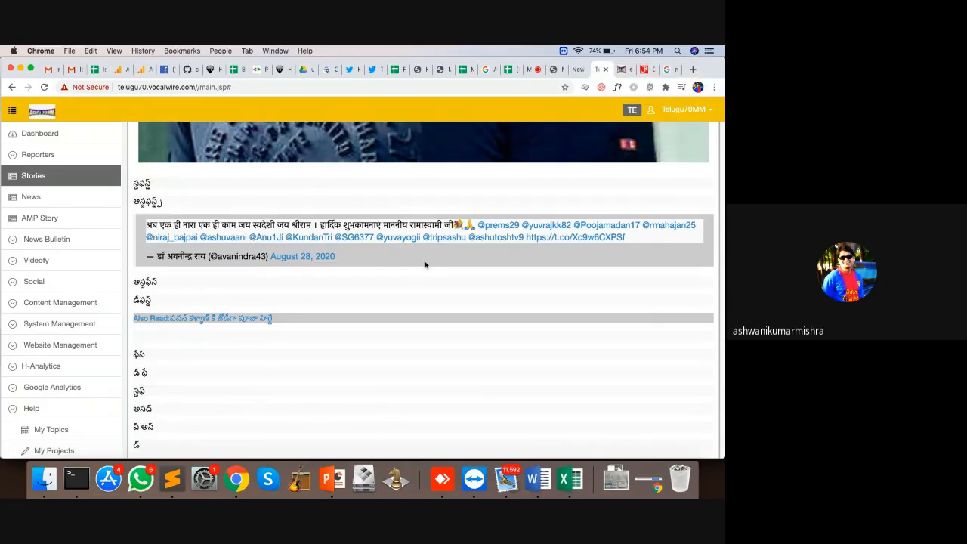
{"action": "scroll", "coordinate": [425, 264], "scroll_direction": "up", "scroll_amount": 15}
{"action": "scroll", "coordinate": [563, 337], "scroll_direction": "down", "scroll_amount": 3}
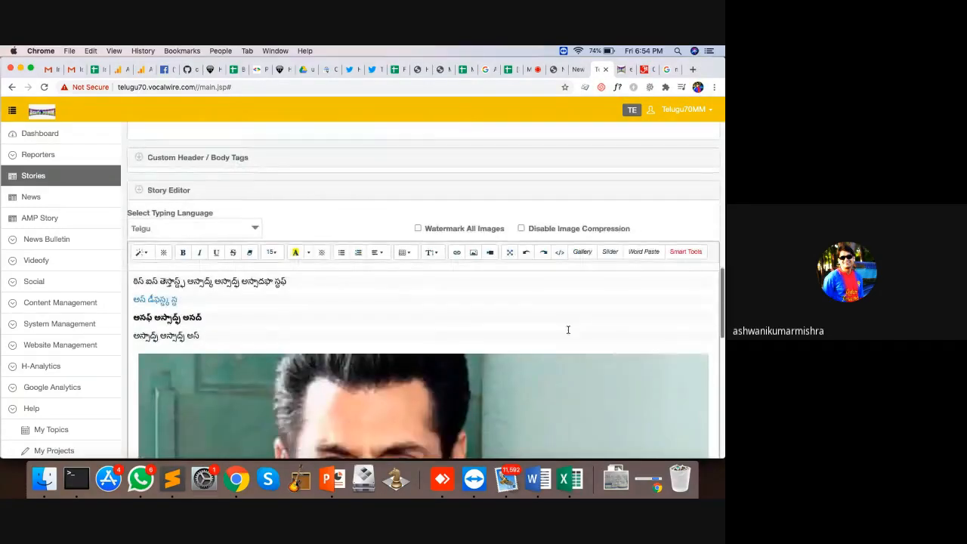
Step: Search YouTube for 'hocalwire' and add the Ally Technologies award video to the story
{"action": "left_click", "coordinate": [675, 255]}
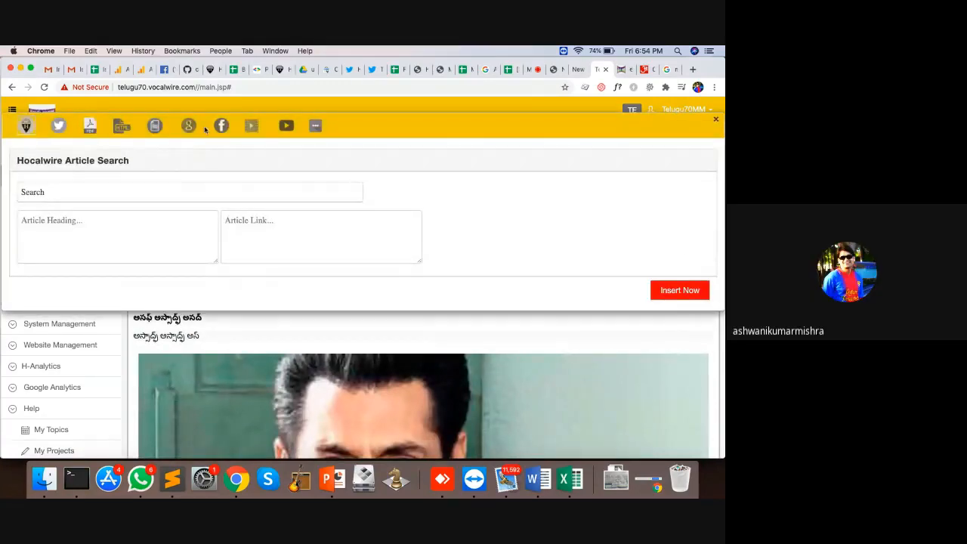
{"action": "left_click", "coordinate": [249, 126]}
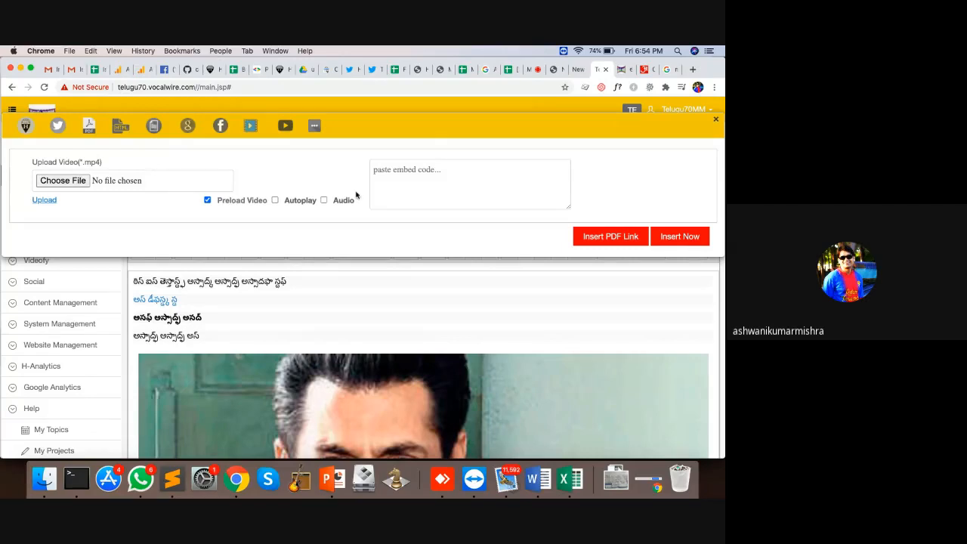
{"action": "left_click", "coordinate": [284, 126]}
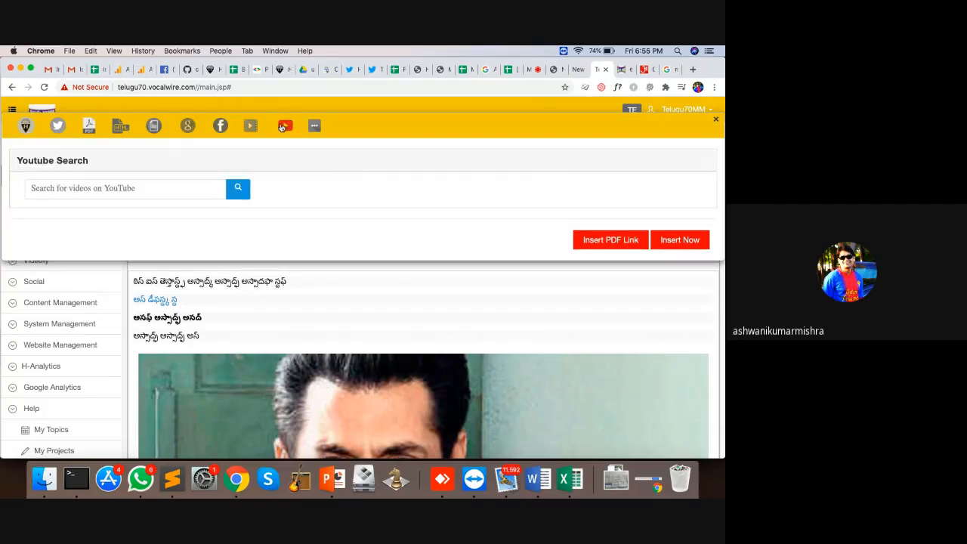
{"action": "left_click", "coordinate": [161, 182]}
{"action": "type", "text": "hocalwire"}
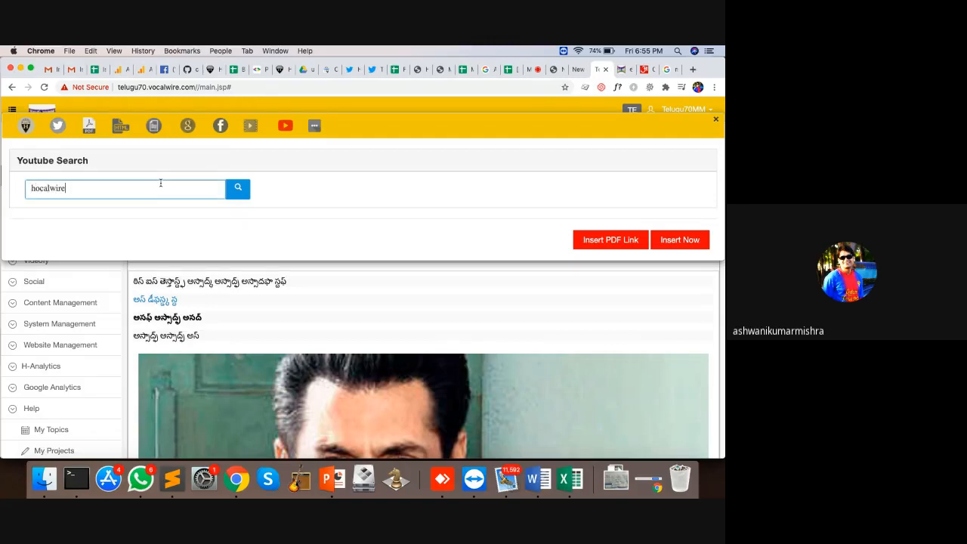
{"action": "left_click", "coordinate": [238, 192]}
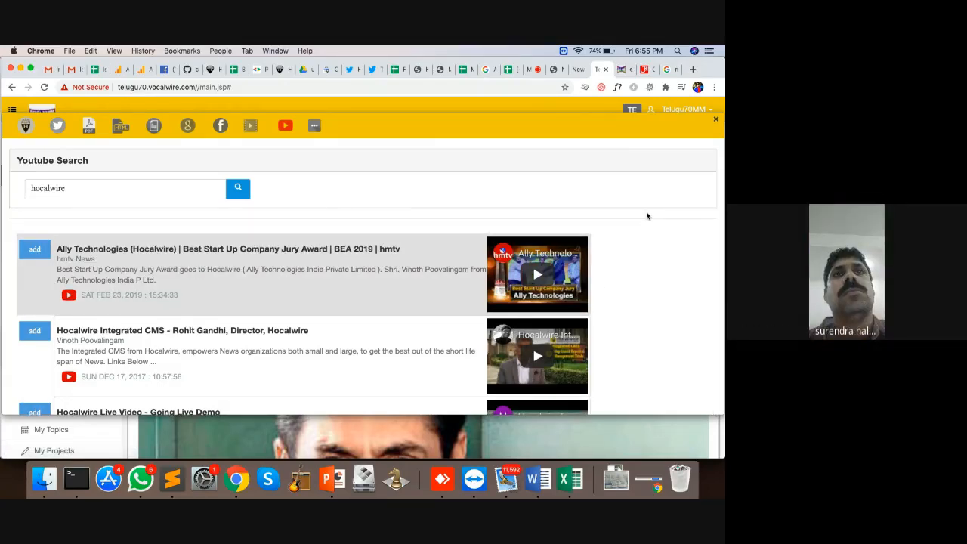
{"action": "scroll", "coordinate": [646, 216], "scroll_direction": "down", "scroll_amount": 10}
{"action": "scroll", "coordinate": [646, 216], "scroll_direction": "down", "scroll_amount": 5}
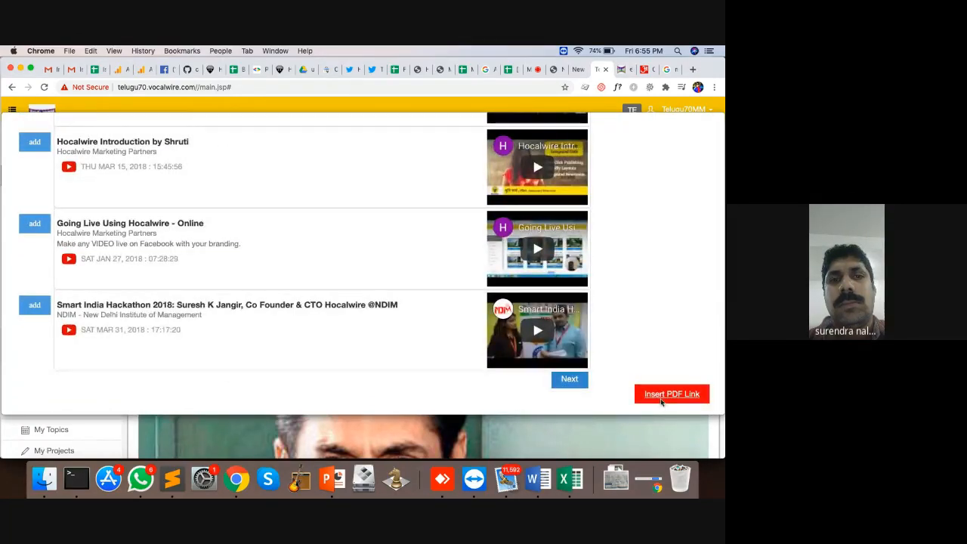
{"action": "scroll", "coordinate": [671, 219], "scroll_direction": "up", "scroll_amount": 15}
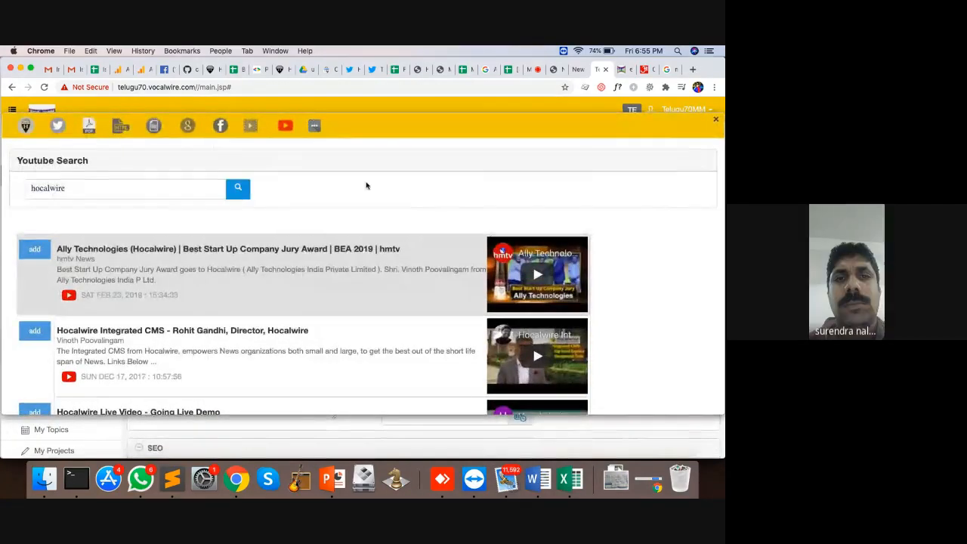
{"action": "left_click", "coordinate": [715, 122]}
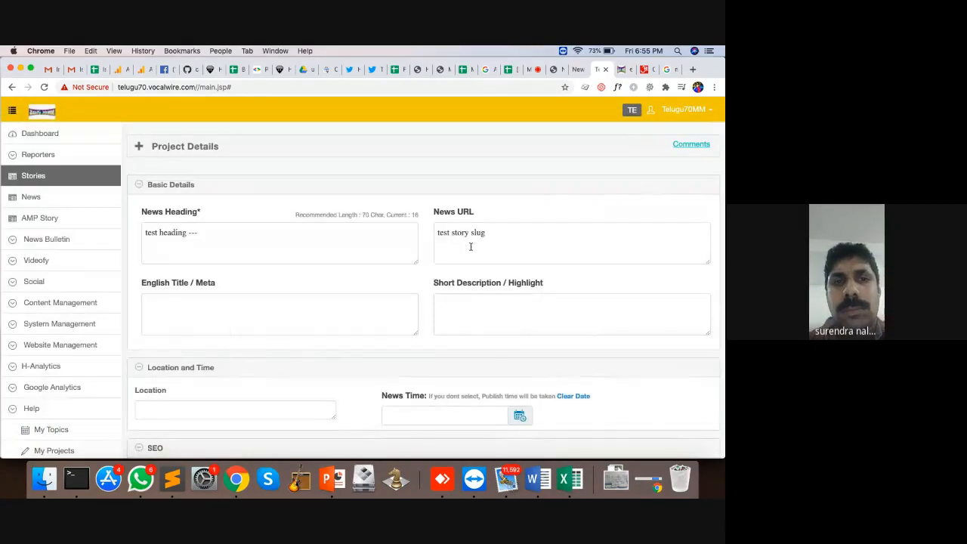
Step: Replace the Facebook post image with download (15).jpeg from the media library
{"action": "scroll", "coordinate": [435, 286], "scroll_direction": "down", "scroll_amount": 10}
{"action": "scroll", "coordinate": [435, 285], "scroll_direction": "down", "scroll_amount": 10}
{"action": "scroll", "coordinate": [435, 286], "scroll_direction": "up", "scroll_amount": 10}
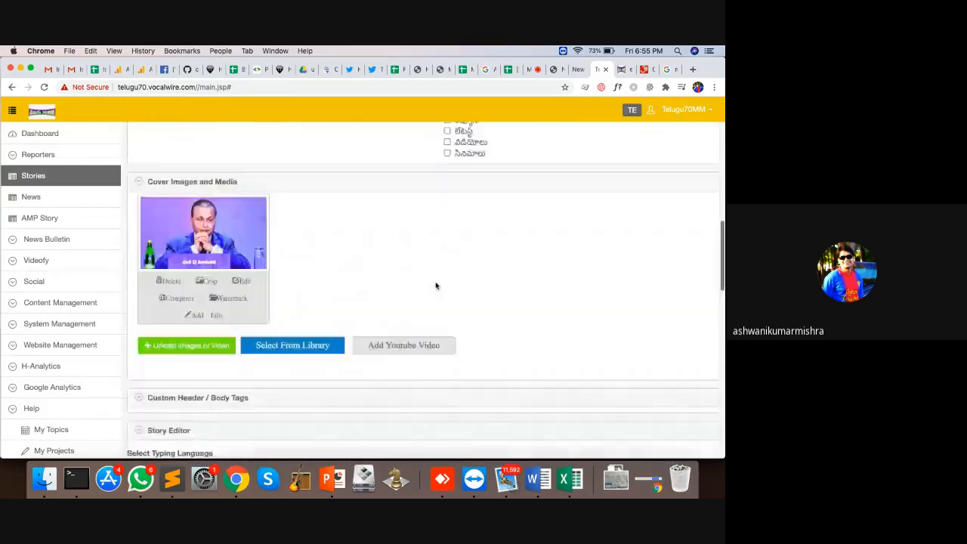
{"action": "scroll", "coordinate": [435, 285], "scroll_direction": "down", "scroll_amount": 3}
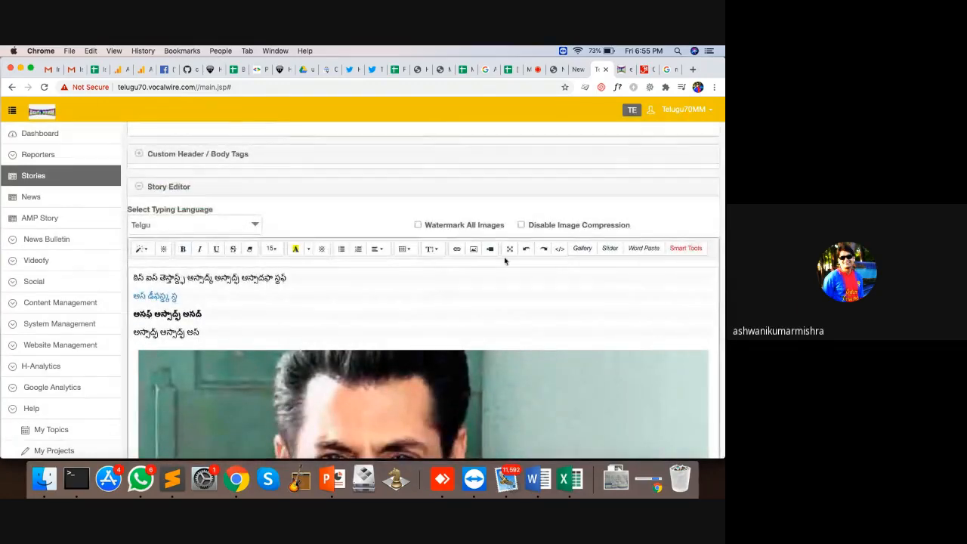
{"action": "scroll", "coordinate": [383, 349], "scroll_direction": "down", "scroll_amount": 5}
{"action": "scroll", "coordinate": [383, 349], "scroll_direction": "down", "scroll_amount": 10}
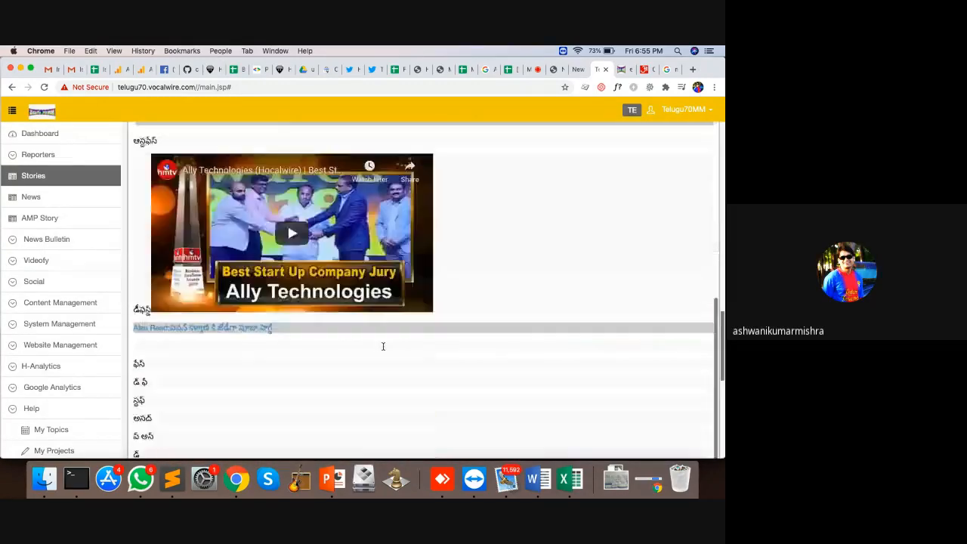
{"action": "scroll", "coordinate": [470, 181], "scroll_direction": "up", "scroll_amount": 3}
{"action": "scroll", "coordinate": [470, 181], "scroll_direction": "down", "scroll_amount": 4}
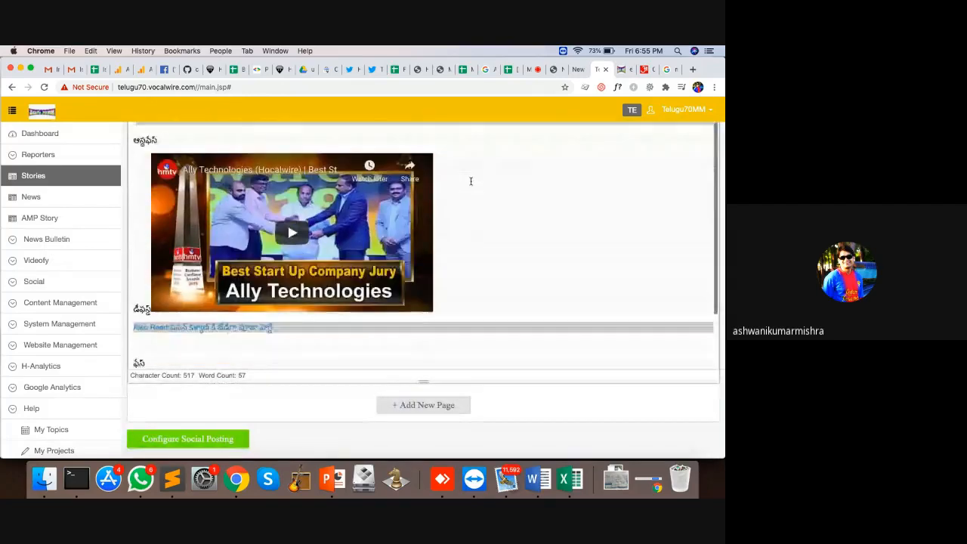
{"action": "scroll", "coordinate": [359, 291], "scroll_direction": "down", "scroll_amount": 7}
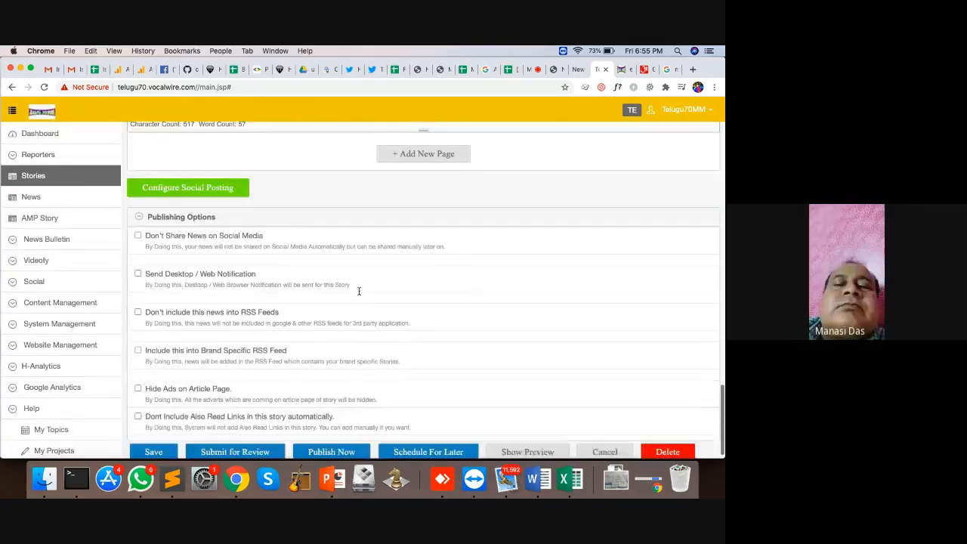
{"action": "left_click", "coordinate": [228, 178]}
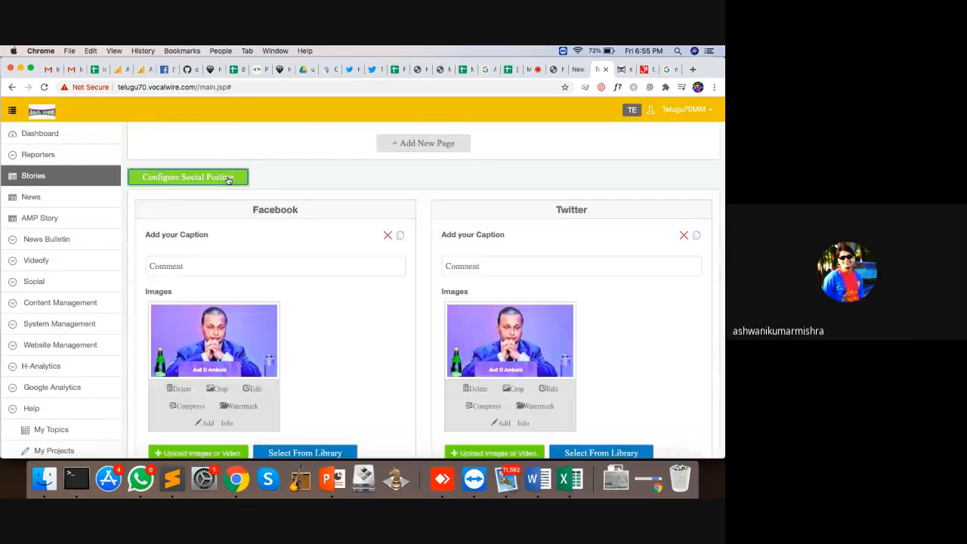
{"action": "scroll", "coordinate": [329, 368], "scroll_direction": "down", "scroll_amount": 2}
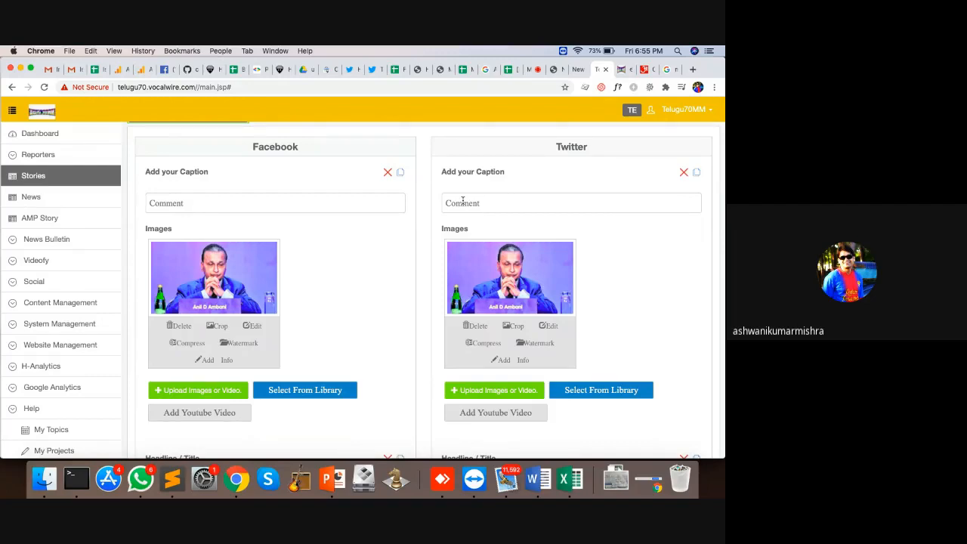
{"action": "left_click", "coordinate": [182, 325]}
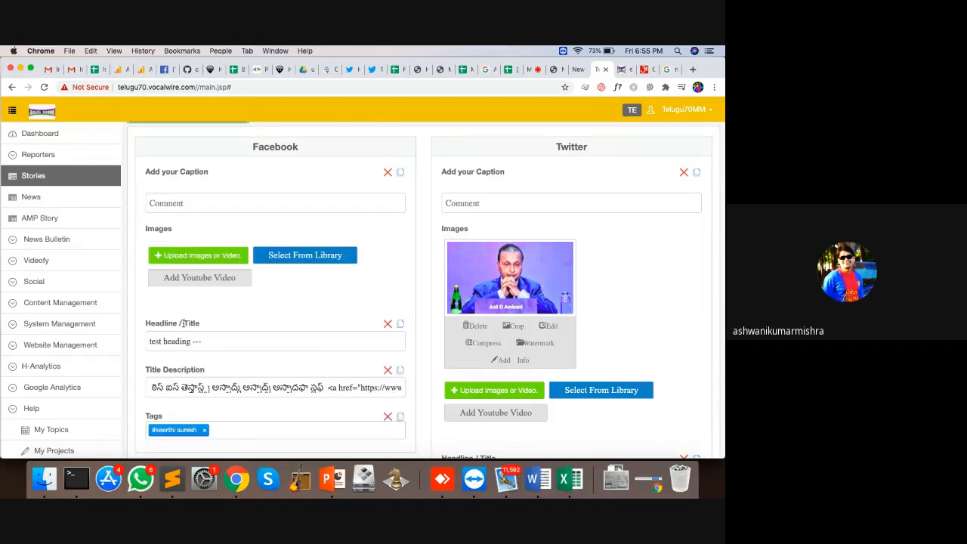
{"action": "left_click", "coordinate": [296, 257]}
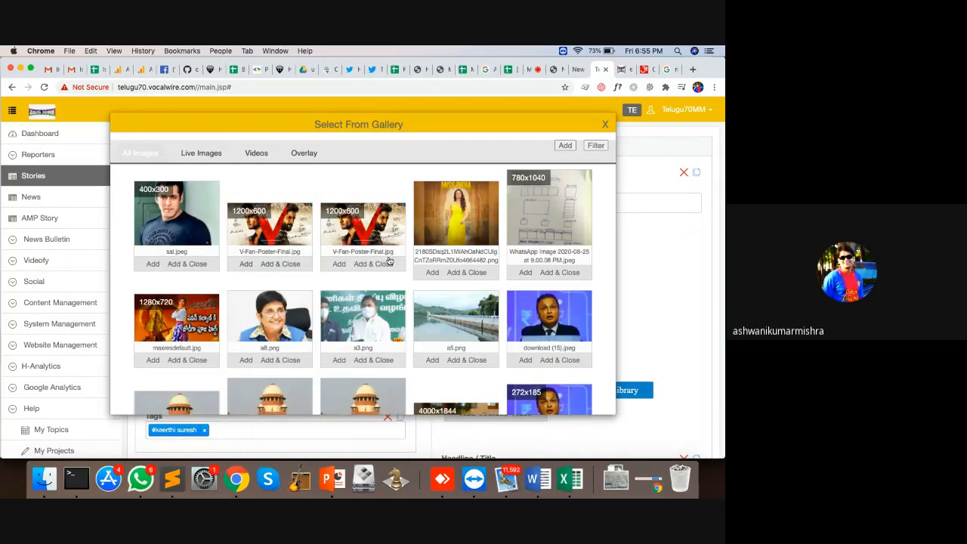
{"action": "left_click", "coordinate": [560, 360]}
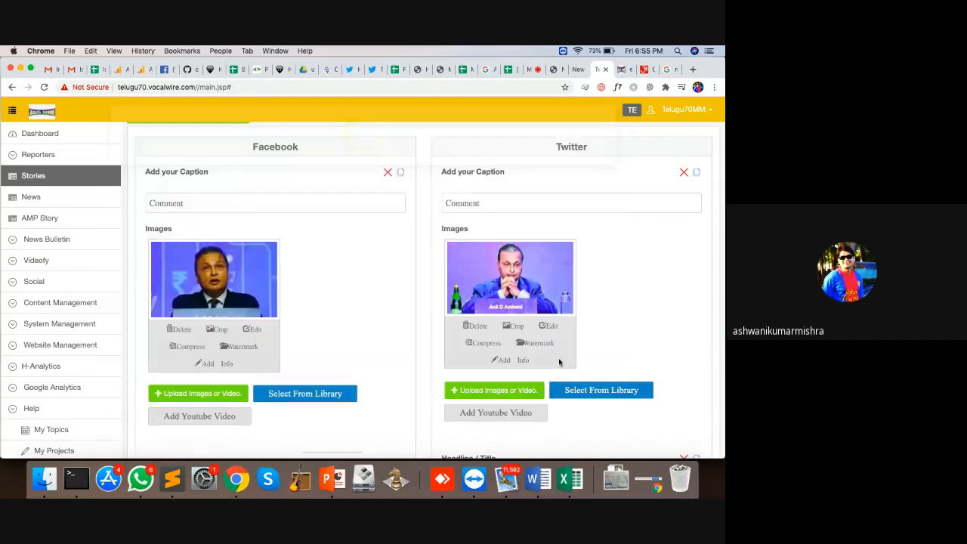
Step: Write 'Anil ambani' as the Facebook post caption
{"action": "scroll", "coordinate": [389, 327], "scroll_direction": "down", "scroll_amount": 2}
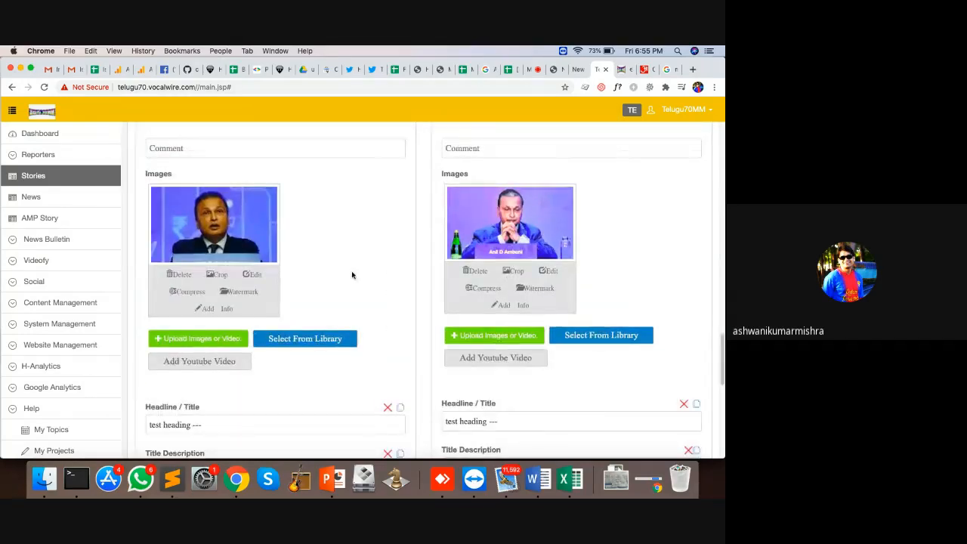
{"action": "scroll", "coordinate": [351, 275], "scroll_direction": "up", "scroll_amount": 4}
{"action": "left_click", "coordinate": [213, 257]}
{"action": "type", "text": "An"}
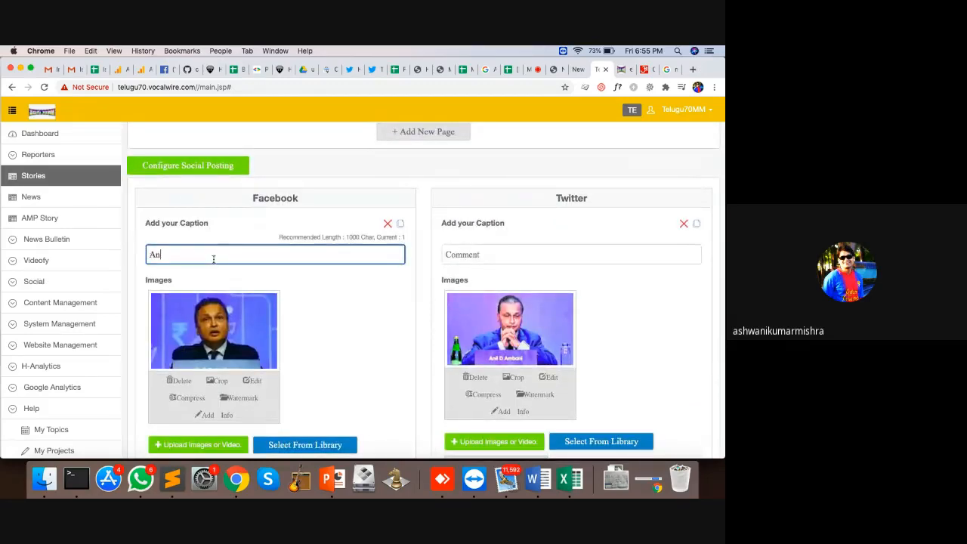
{"action": "type", "text": "il ambani"}
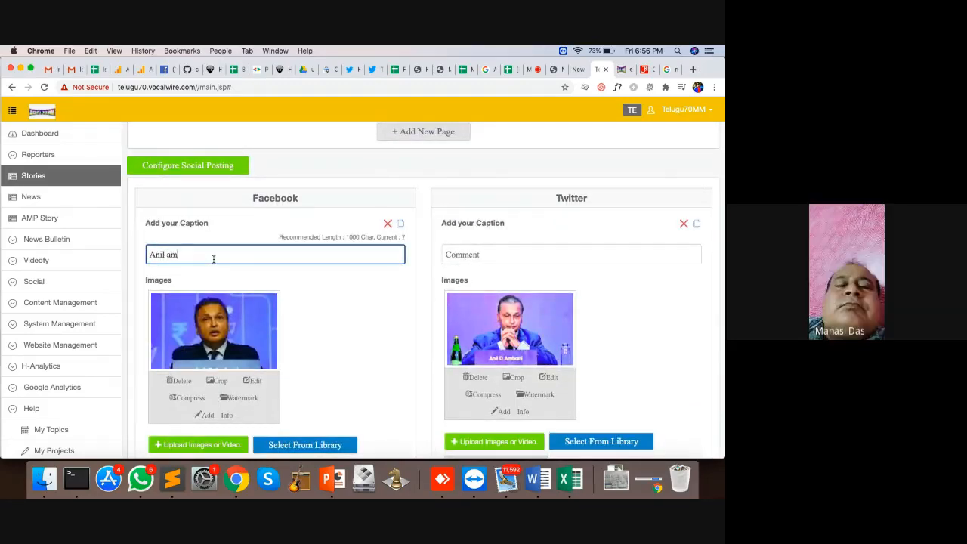
Step: Replace the Twitter post image with sal.jpeg from the media library
{"action": "left_click", "coordinate": [474, 376]}
{"action": "left_click", "coordinate": [584, 308]}
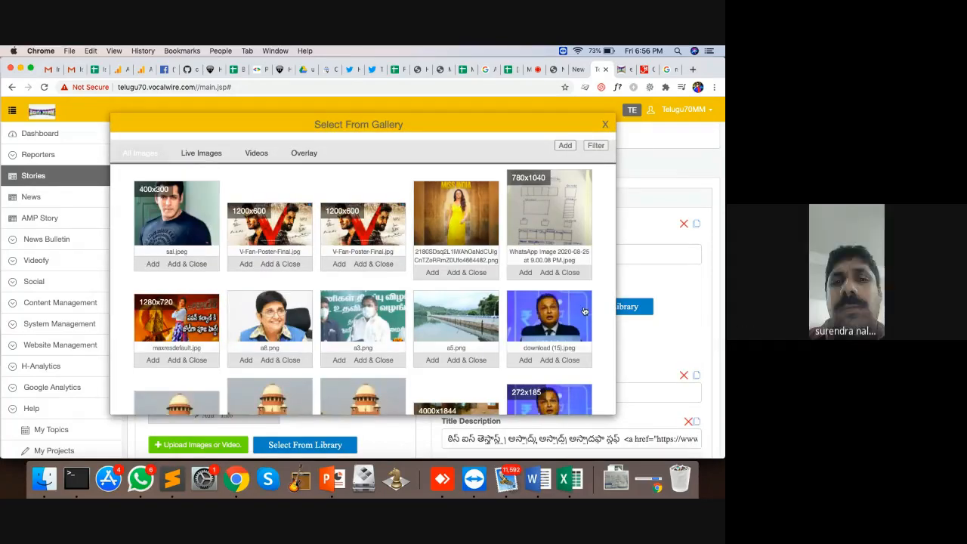
{"action": "left_click", "coordinate": [199, 264]}
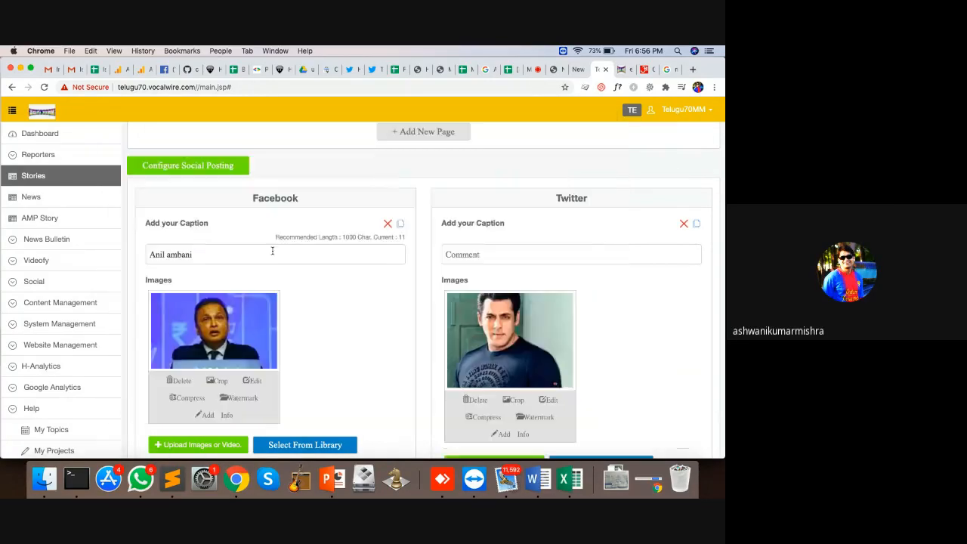
{"action": "scroll", "coordinate": [383, 257], "scroll_direction": "down", "scroll_amount": 5}
{"action": "scroll", "coordinate": [384, 257], "scroll_direction": "down", "scroll_amount": 8}
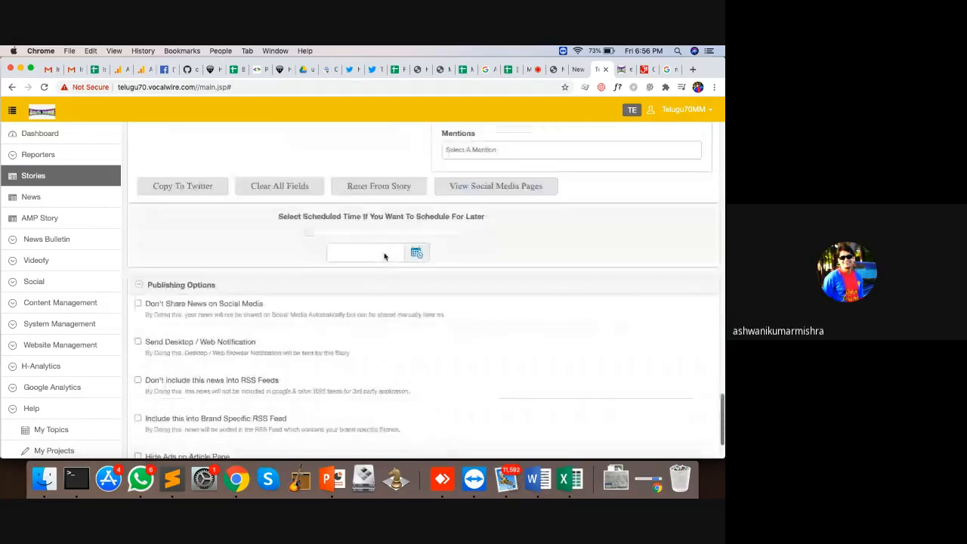
{"action": "scroll", "coordinate": [338, 292], "scroll_direction": "up", "scroll_amount": 10}
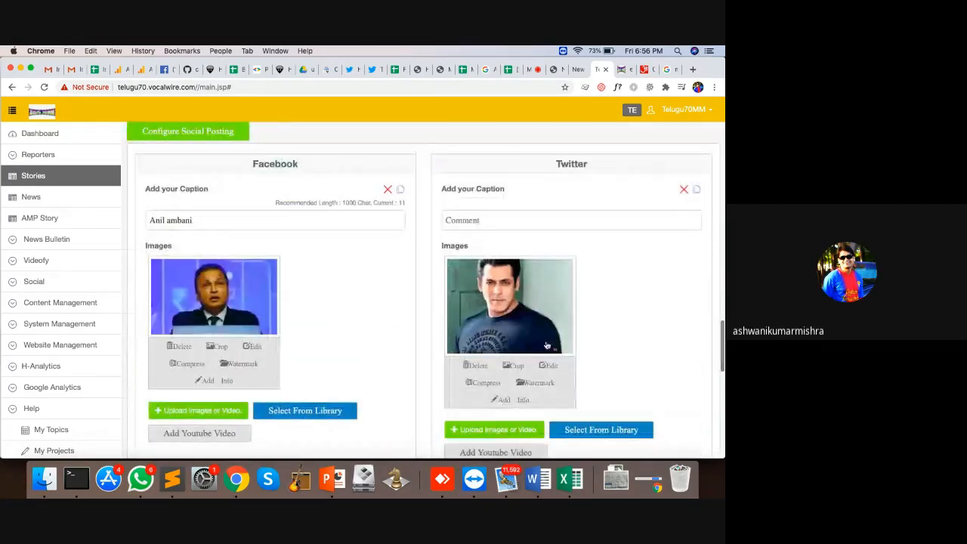
Step: Pick 19:00 on 2020/08/28 in the Social section's Select Scheduled Time calendar
{"action": "left_click", "coordinate": [30, 282]}
{"action": "scroll", "coordinate": [324, 304], "scroll_direction": "down", "scroll_amount": 3}
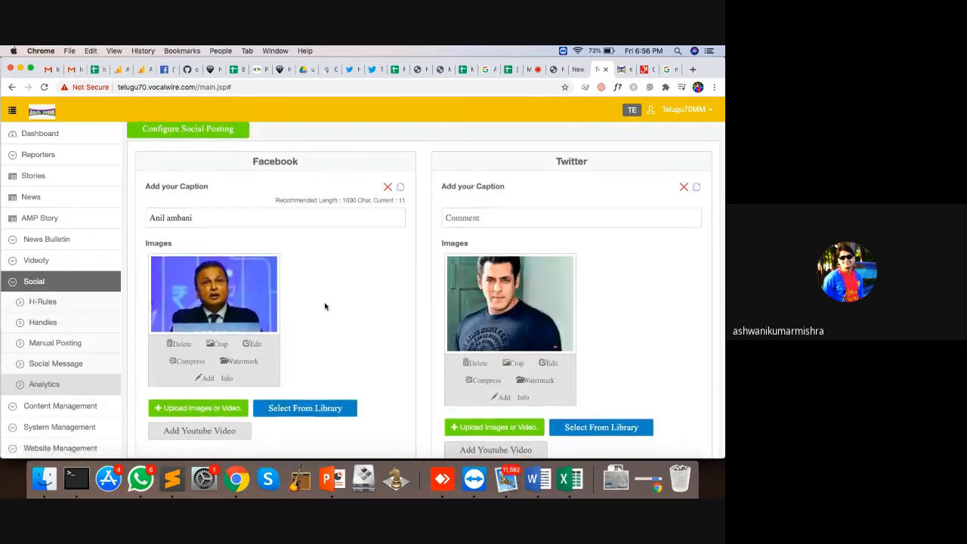
{"action": "scroll", "coordinate": [325, 305], "scroll_direction": "down", "scroll_amount": 3}
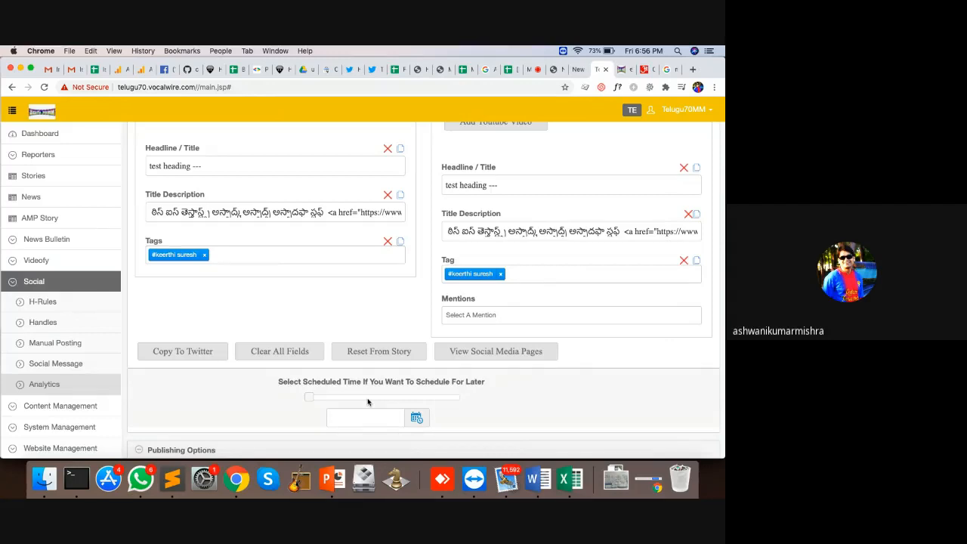
{"action": "scroll", "coordinate": [370, 402], "scroll_direction": "down", "scroll_amount": 2}
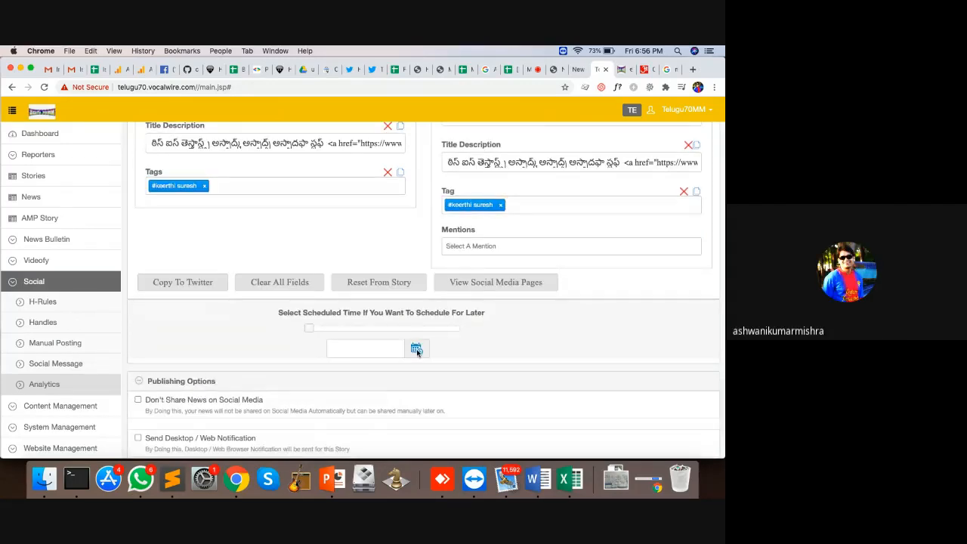
{"action": "left_click", "coordinate": [416, 349]}
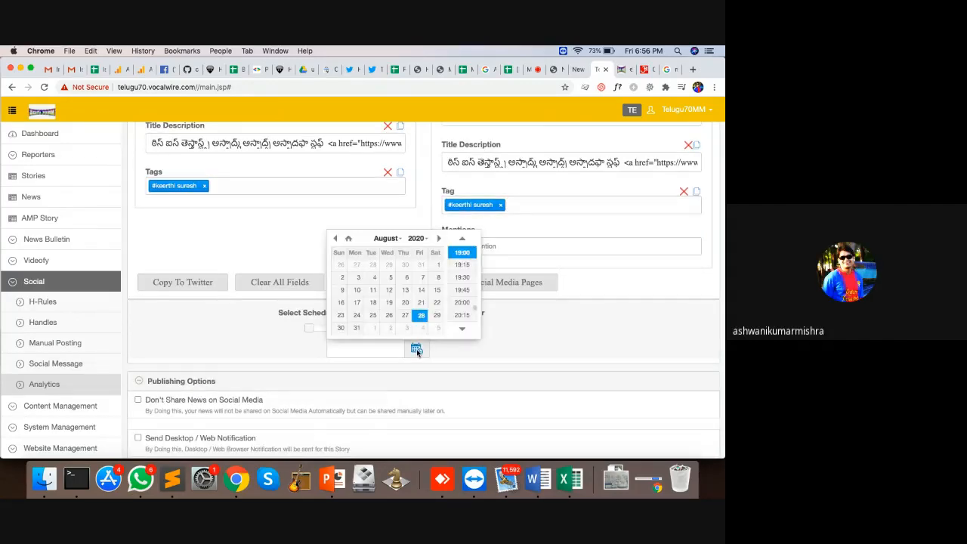
{"action": "left_click", "coordinate": [462, 253]}
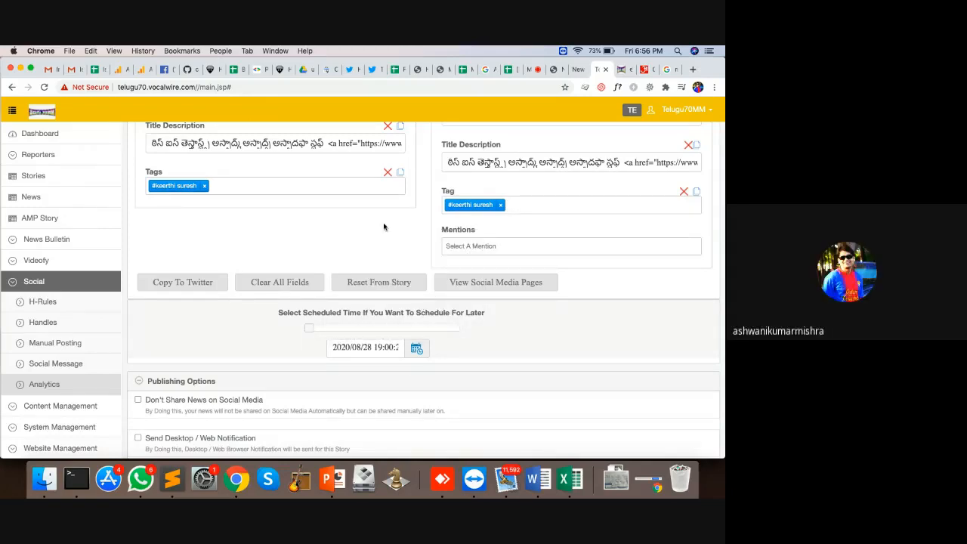
{"action": "scroll", "coordinate": [383, 225], "scroll_direction": "down", "scroll_amount": 5}
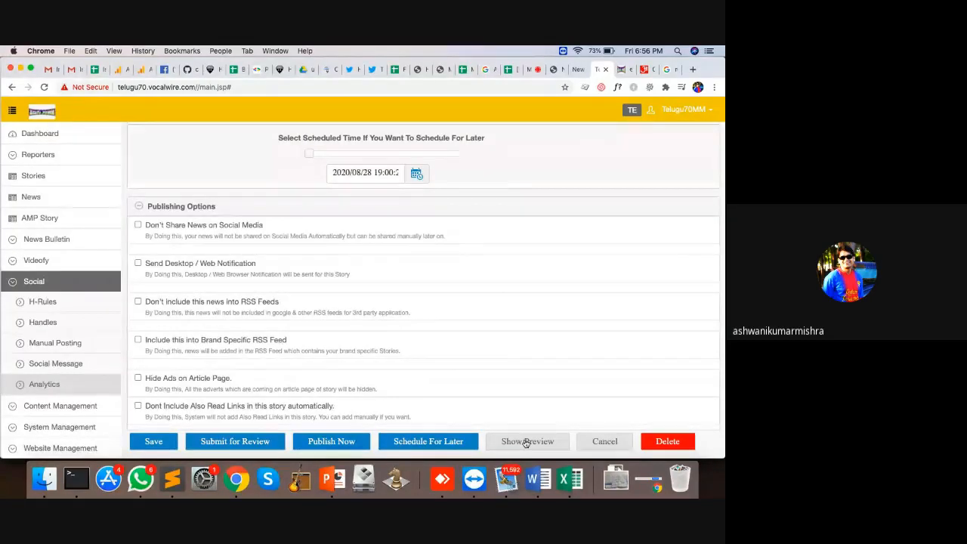
{"action": "left_click", "coordinate": [527, 442]}
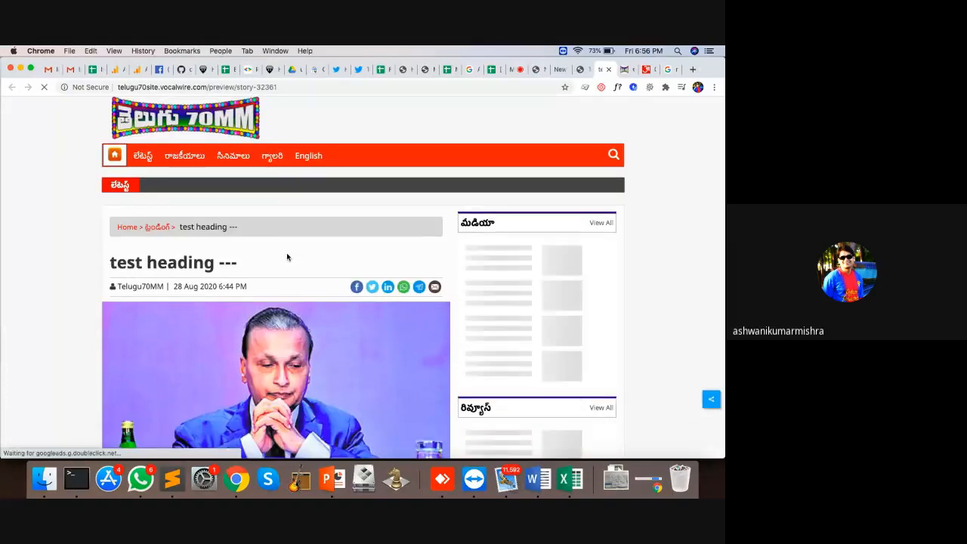
{"action": "scroll", "coordinate": [287, 257], "scroll_direction": "down", "scroll_amount": 15}
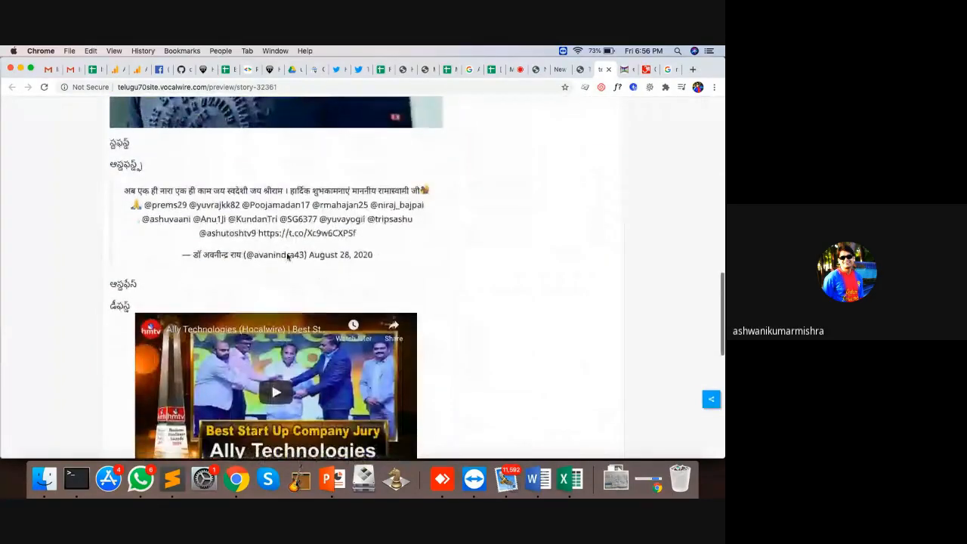
{"action": "scroll", "coordinate": [287, 257], "scroll_direction": "up", "scroll_amount": 3}
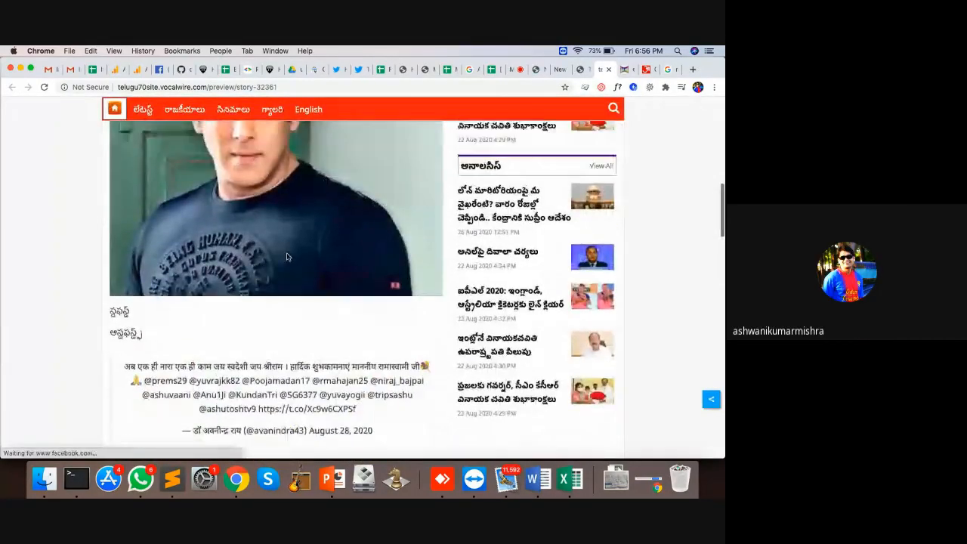
{"action": "scroll", "coordinate": [287, 257], "scroll_direction": "down", "scroll_amount": 5}
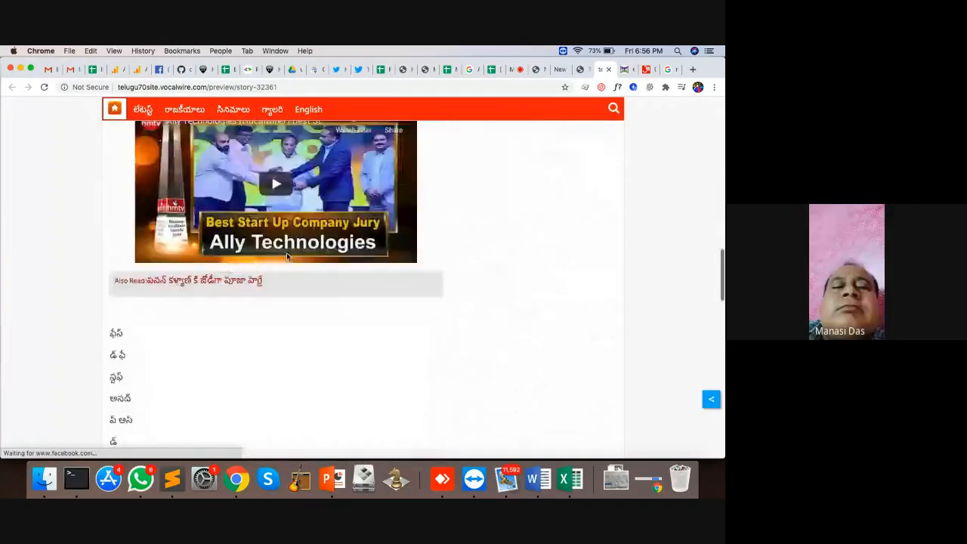
{"action": "scroll", "coordinate": [286, 257], "scroll_direction": "down", "scroll_amount": 10}
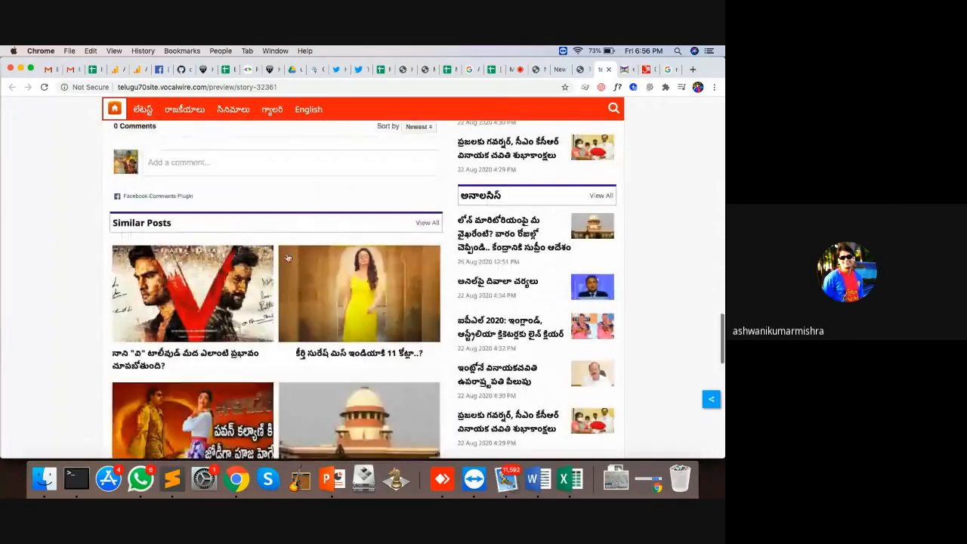
{"action": "scroll", "coordinate": [286, 257], "scroll_direction": "up", "scroll_amount": 15}
{"action": "scroll", "coordinate": [287, 258], "scroll_direction": "down", "scroll_amount": 5}
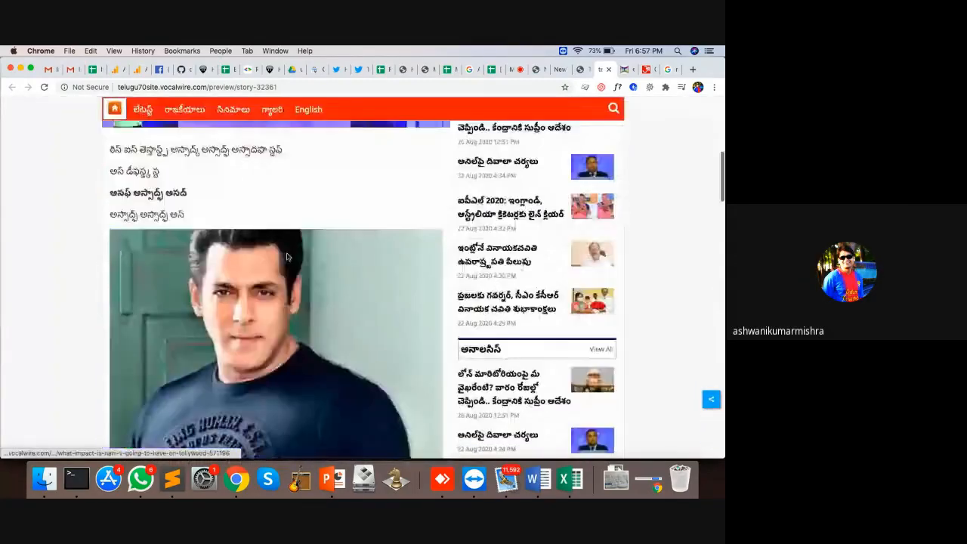
{"action": "scroll", "coordinate": [287, 258], "scroll_direction": "down", "scroll_amount": 5}
{"action": "scroll", "coordinate": [287, 258], "scroll_direction": "up", "scroll_amount": 10}
{"action": "scroll", "coordinate": [286, 257], "scroll_direction": "down", "scroll_amount": 20}
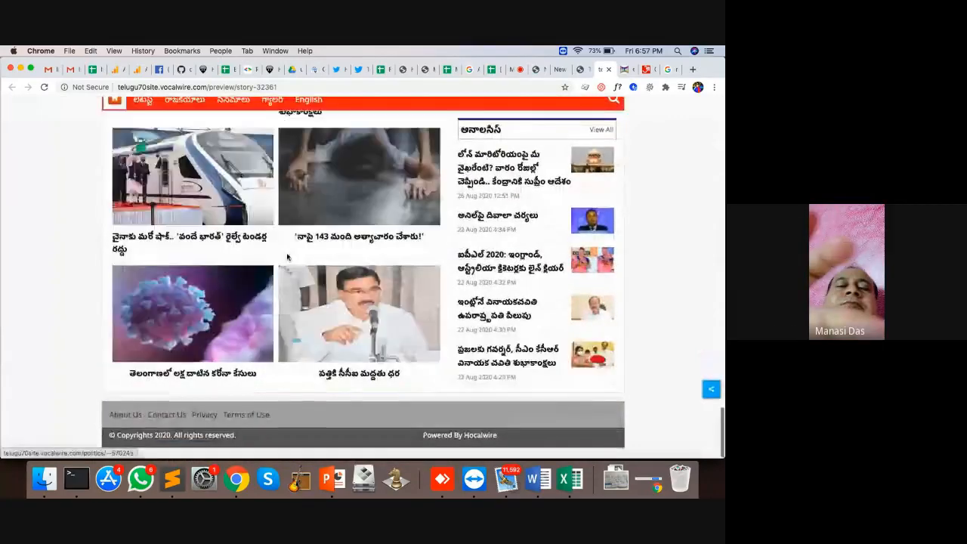
{"action": "scroll", "coordinate": [286, 258], "scroll_direction": "up", "scroll_amount": 10}
{"action": "left_click", "coordinate": [607, 68]}
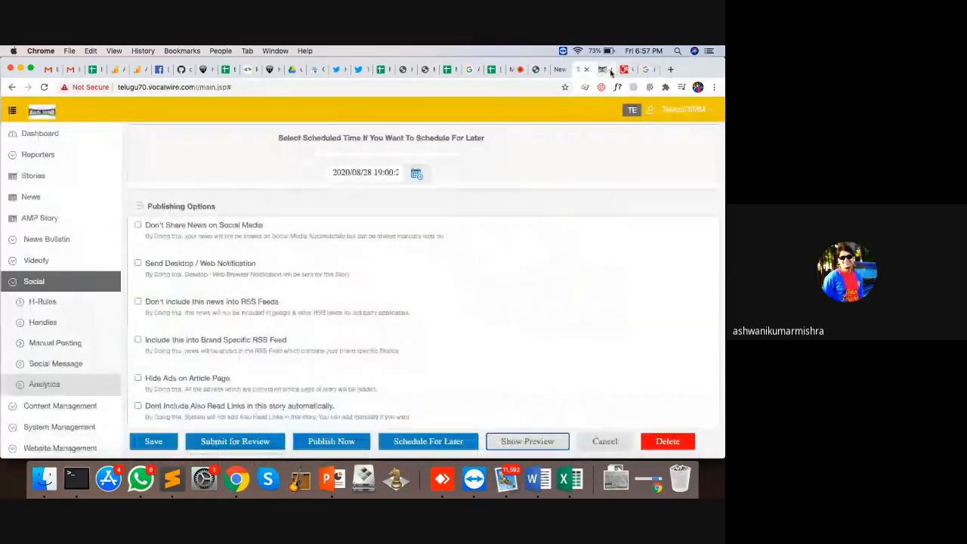
Step: Publish 'test heading ---' now, view it on the website, then dismiss the success message
{"action": "left_click", "coordinate": [343, 443]}
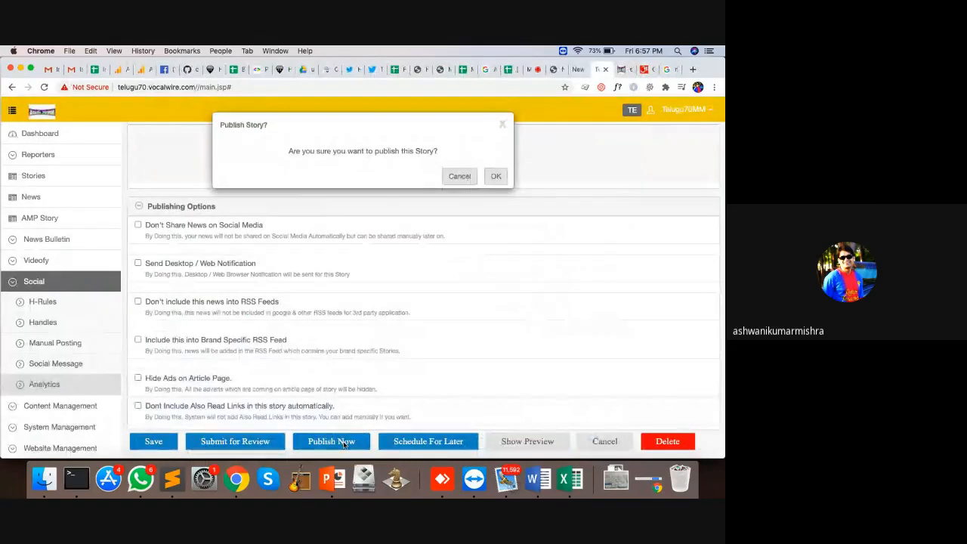
{"action": "left_click", "coordinate": [494, 176]}
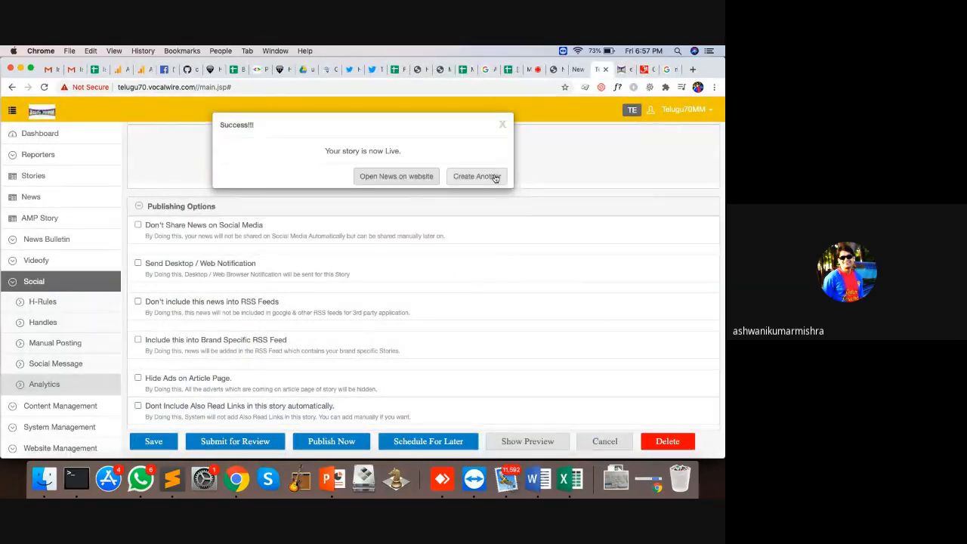
{"action": "left_click", "coordinate": [408, 176]}
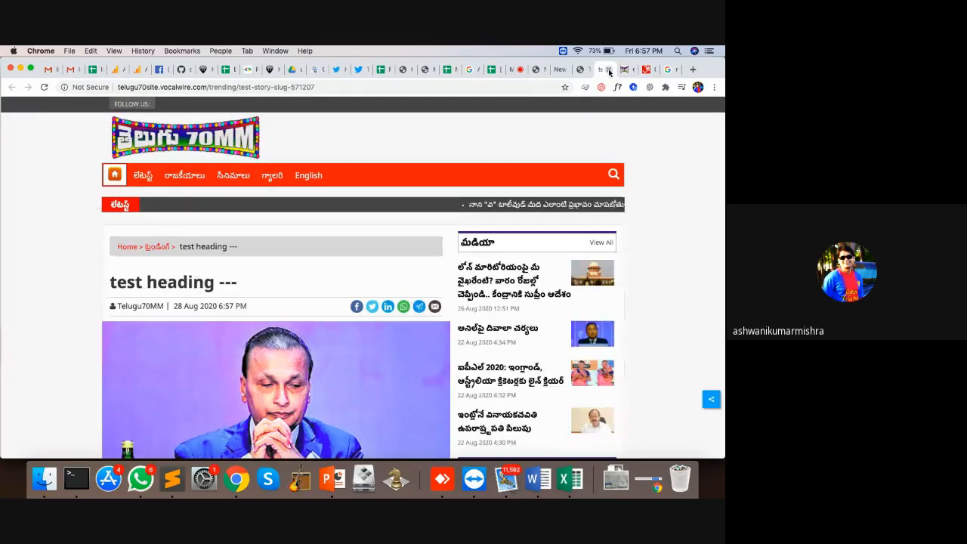
{"action": "key", "text": "super+w"}
{"action": "left_click", "coordinate": [348, 230]}
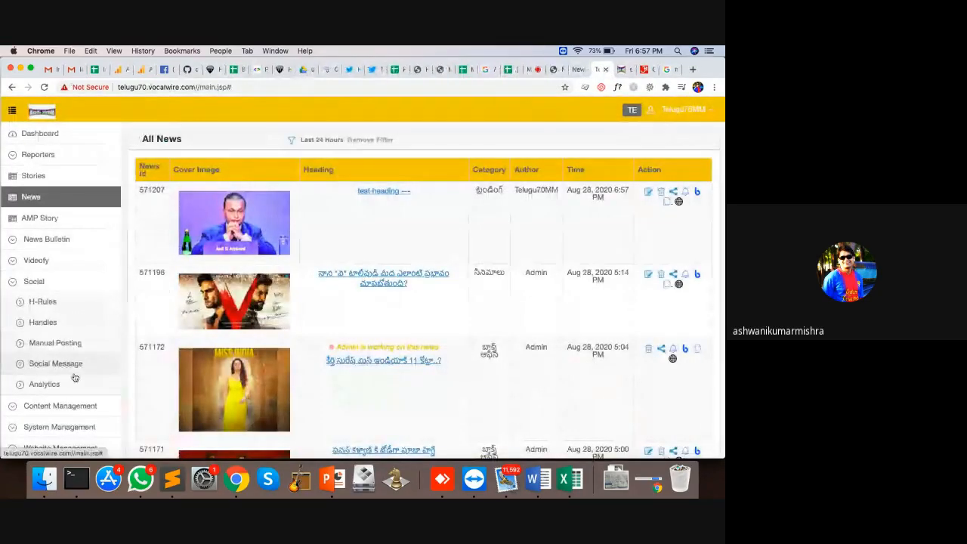
Step: Go through H-Rules to Social Analytics and highlight the Aug 28, 2020 7:00 PM posting time
{"action": "left_click", "coordinate": [65, 308]}
{"action": "left_click", "coordinate": [53, 386]}
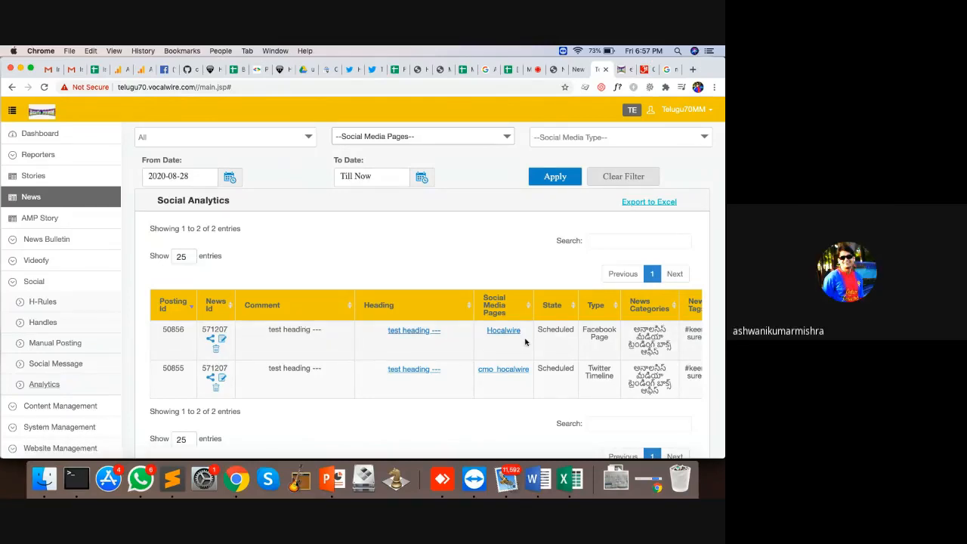
{"action": "scroll", "coordinate": [525, 342], "scroll_direction": "right", "scroll_amount": 2}
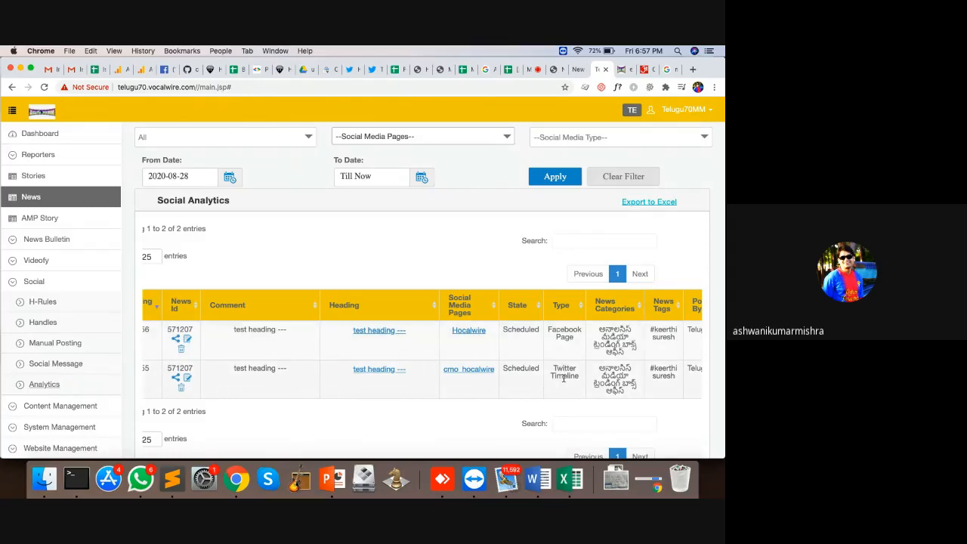
{"action": "left_click", "coordinate": [53, 303]}
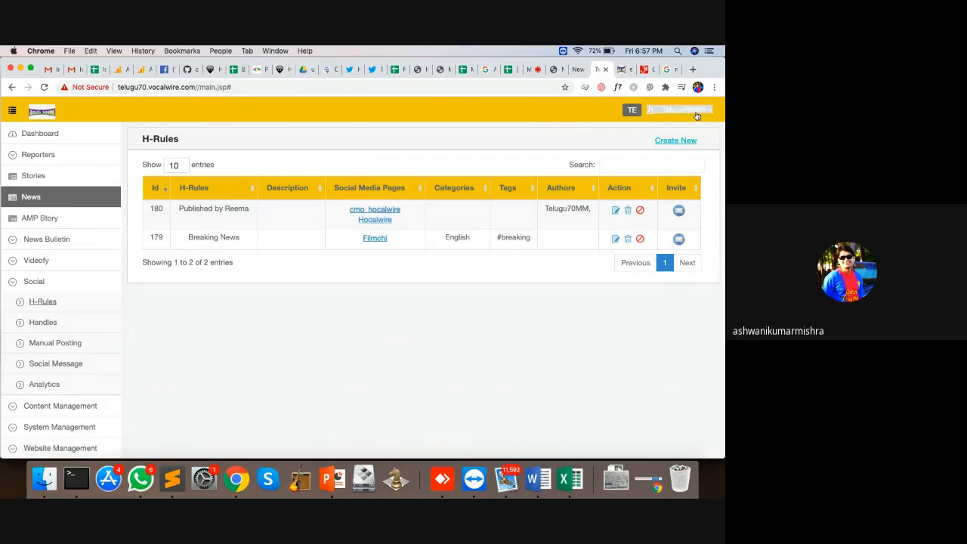
{"action": "left_click", "coordinate": [50, 384]}
{"action": "scroll", "coordinate": [574, 342], "scroll_direction": "right", "scroll_amount": 5}
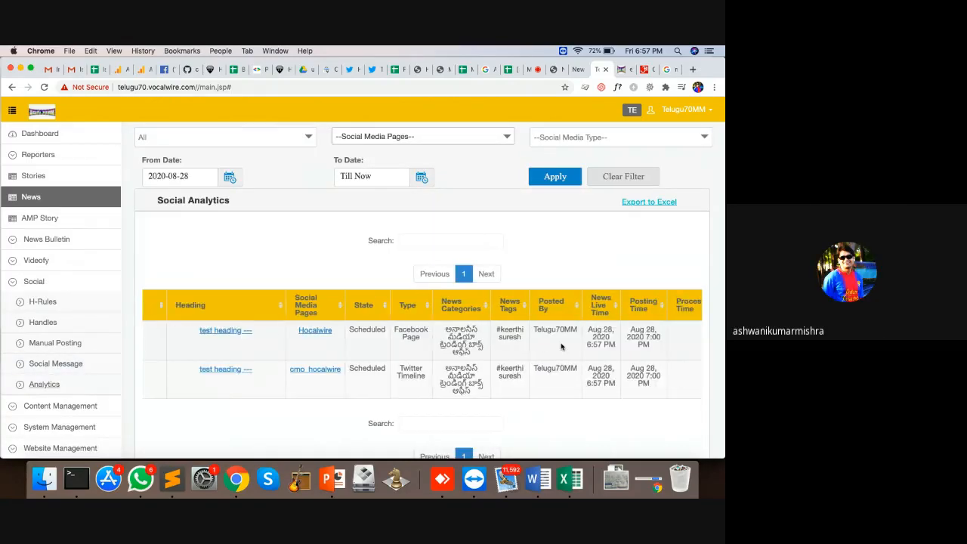
{"action": "left_click_drag", "start_coordinate": [597, 345], "coordinate": [574, 330]}
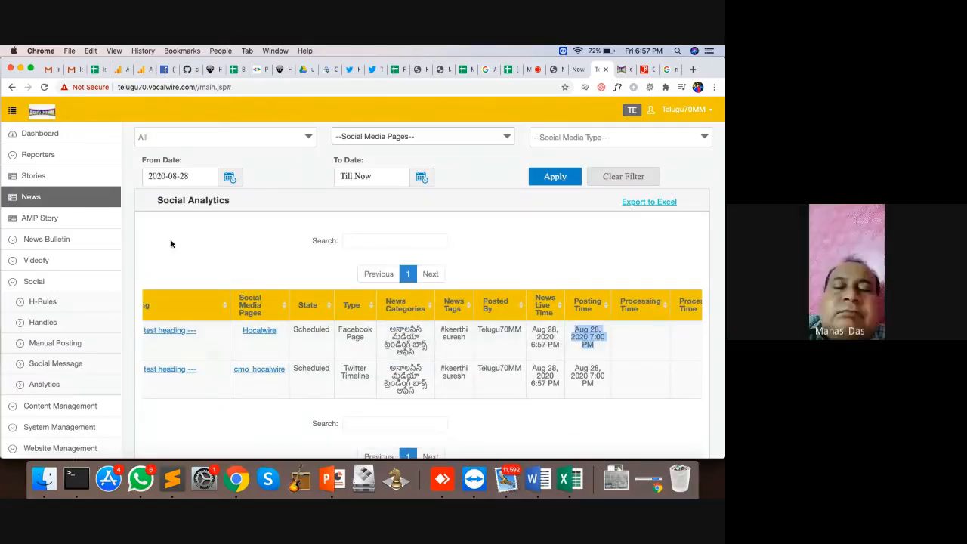
Step: Review the Facebook and Twitter posting settings on a new story form
{"action": "left_click", "coordinate": [54, 181]}
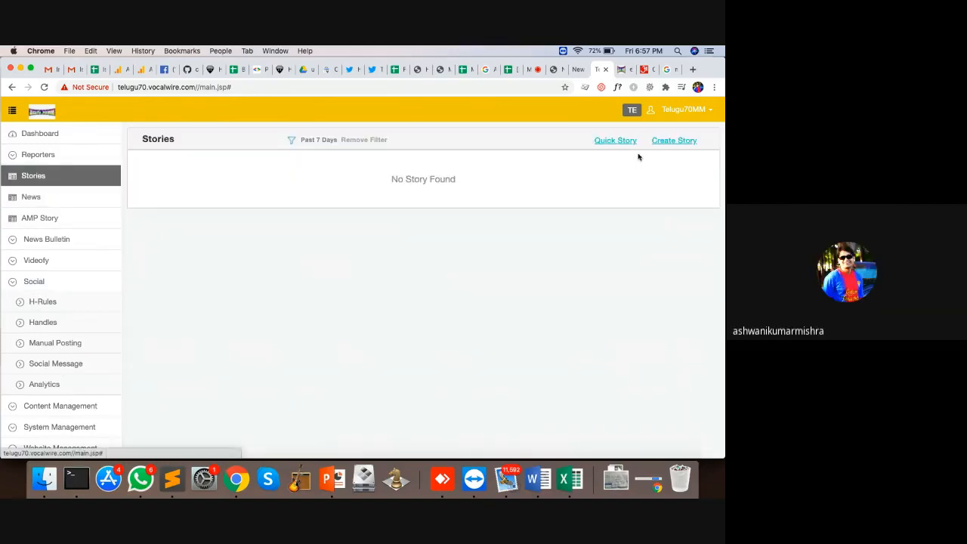
{"action": "left_click", "coordinate": [669, 142]}
{"action": "scroll", "coordinate": [443, 239], "scroll_direction": "down", "scroll_amount": 10}
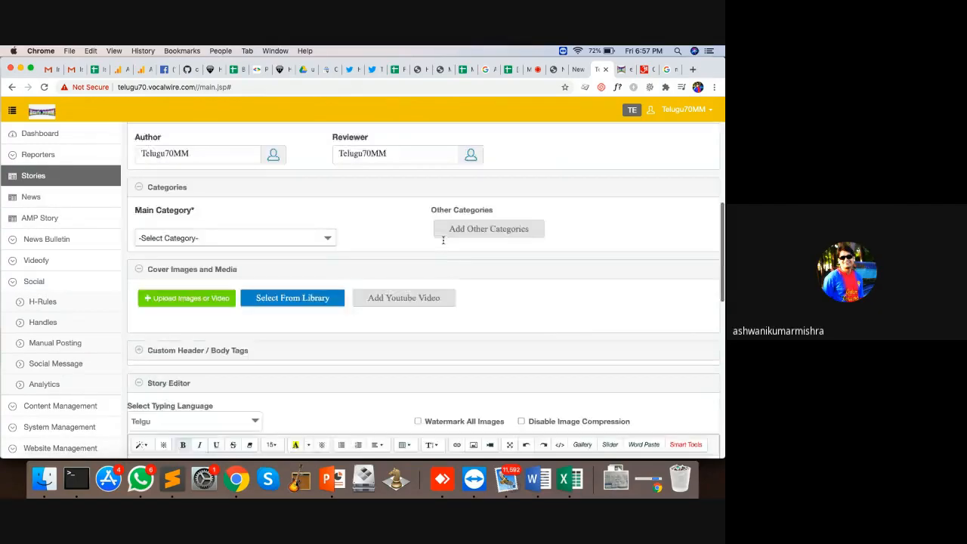
{"action": "scroll", "coordinate": [232, 128], "scroll_direction": "up", "scroll_amount": 4}
{"action": "scroll", "coordinate": [232, 135], "scroll_direction": "down", "scroll_amount": 10}
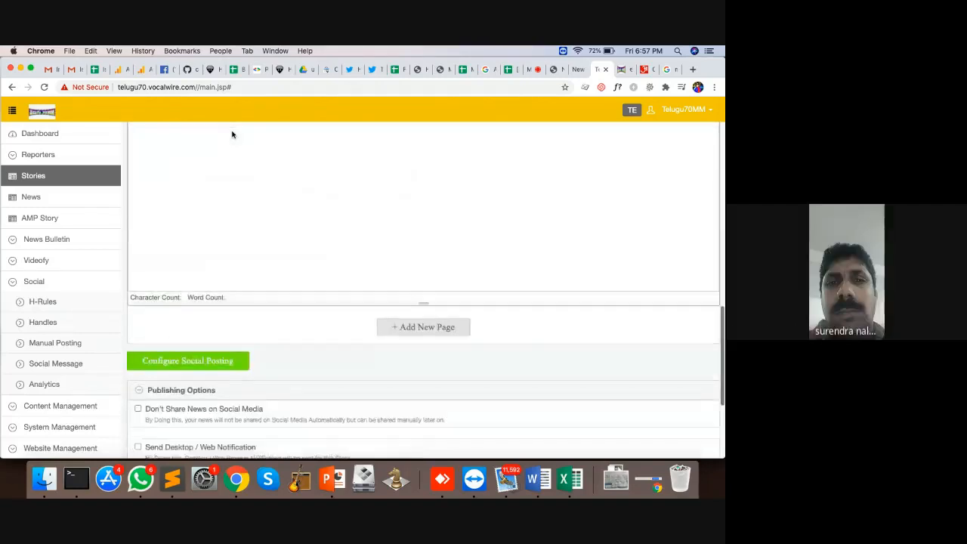
{"action": "left_click", "coordinate": [185, 340]}
{"action": "scroll", "coordinate": [458, 345], "scroll_direction": "down", "scroll_amount": 3}
{"action": "scroll", "coordinate": [458, 345], "scroll_direction": "down", "scroll_amount": 10}
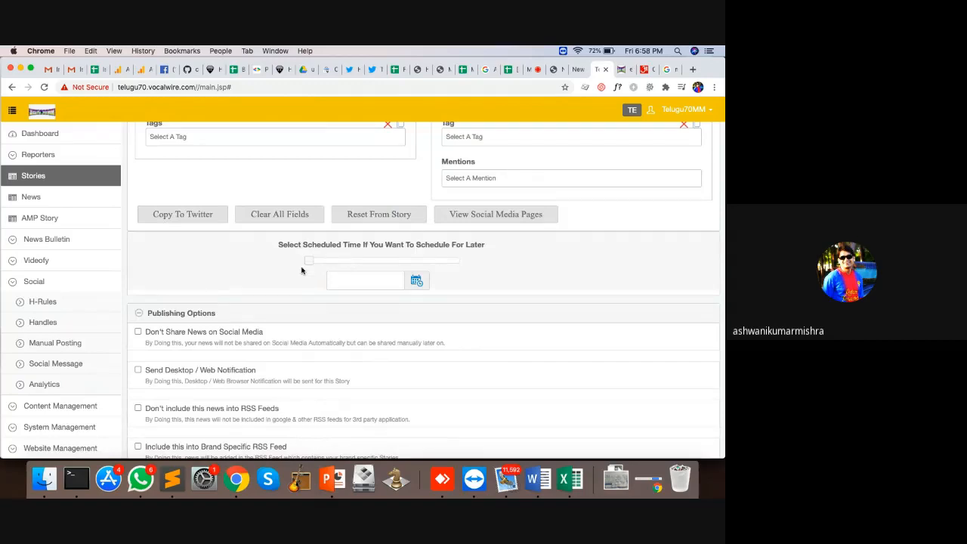
Step: Check H-Rules and Social Analytics for news 571207's scheduled Facebook and Twitter posts, then return to All News
{"action": "left_click", "coordinate": [45, 304]}
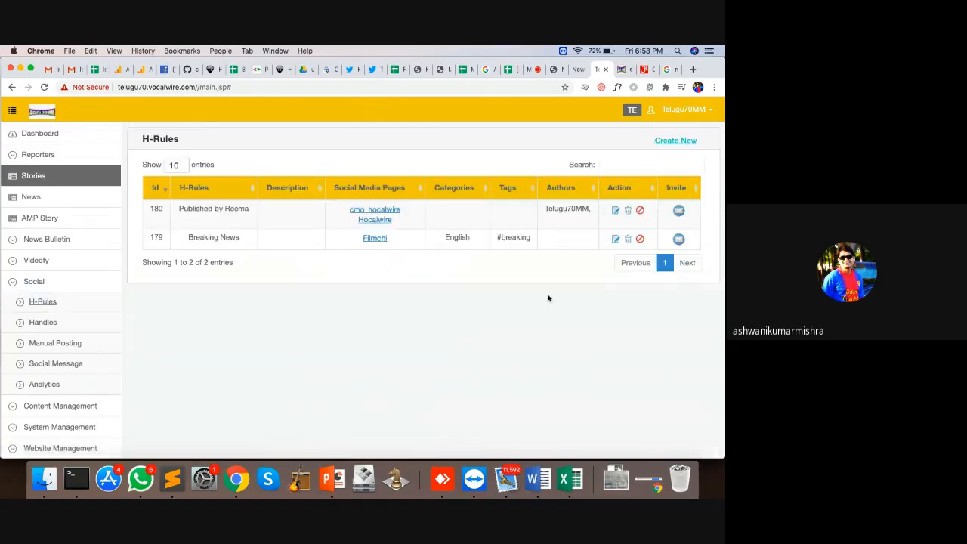
{"action": "left_click", "coordinate": [95, 385]}
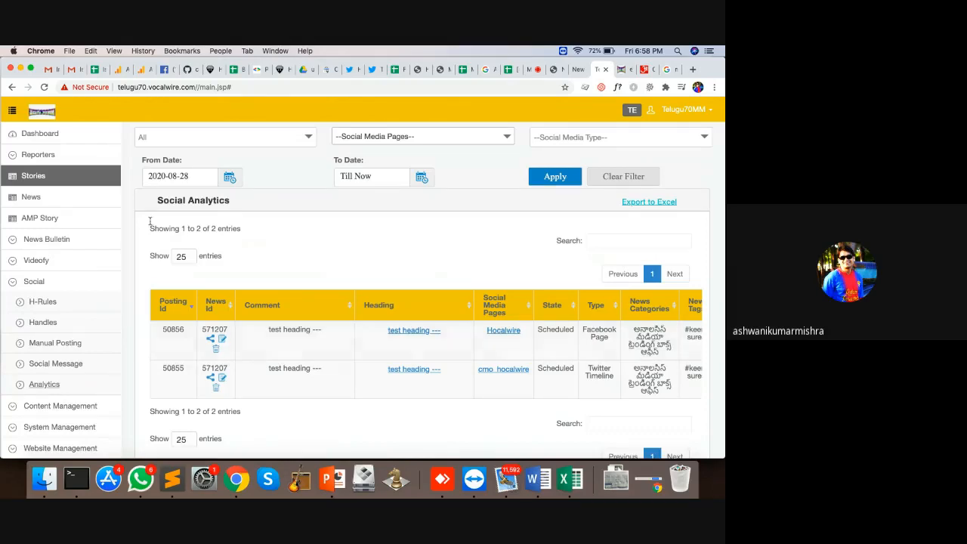
{"action": "left_click", "coordinate": [31, 197]}
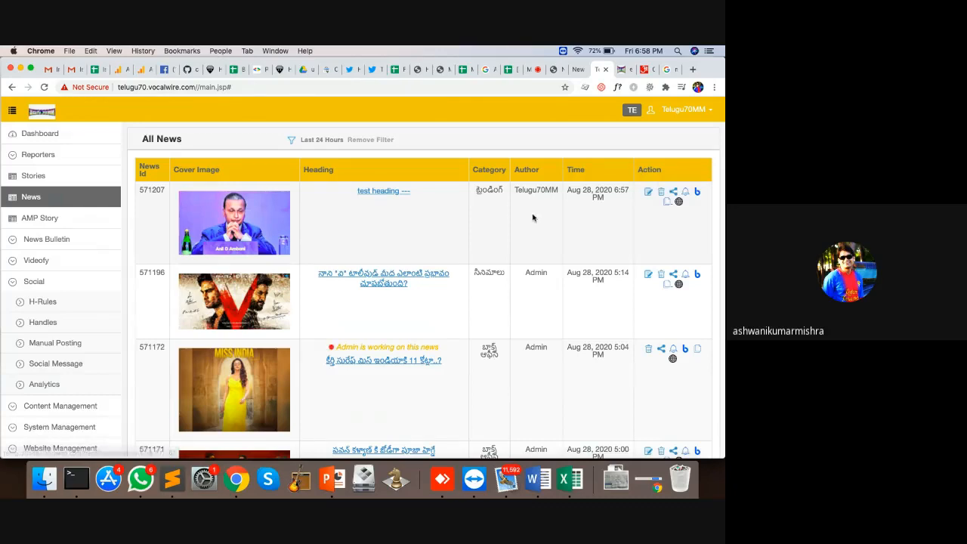
Step: Open story 571207 for editing, unlock it from All News, edit it again, and return to the list
{"action": "left_click", "coordinate": [649, 193]}
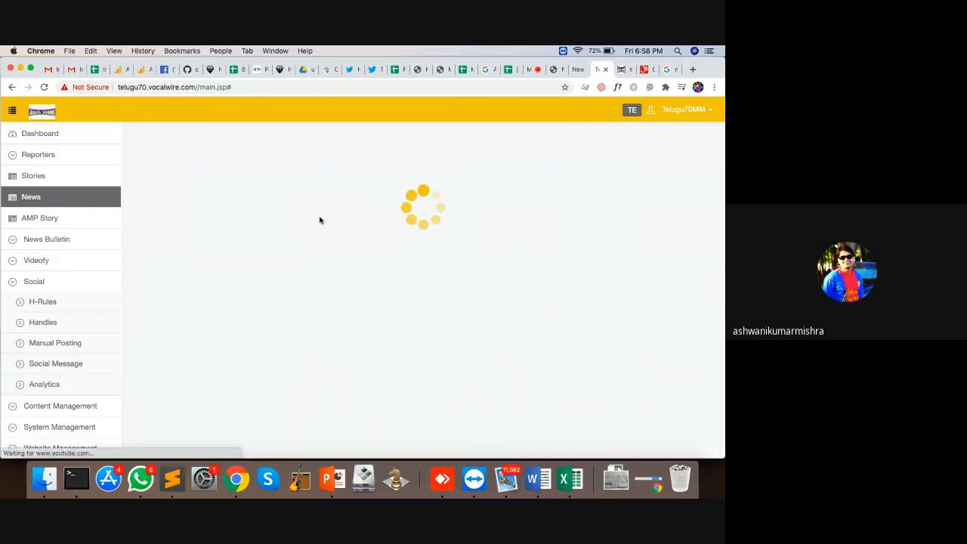
{"action": "scroll", "coordinate": [471, 293], "scroll_direction": "down", "scroll_amount": 10}
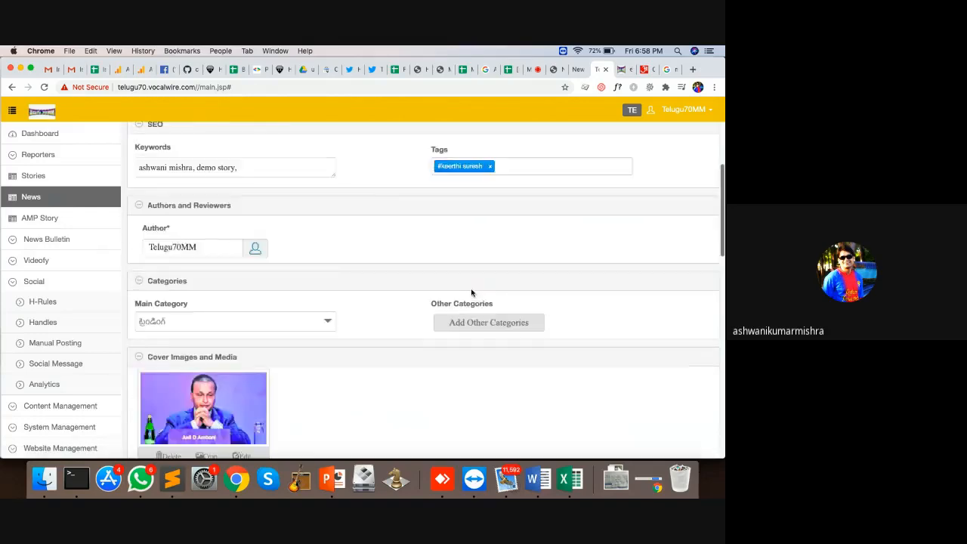
{"action": "scroll", "coordinate": [472, 293], "scroll_direction": "down", "scroll_amount": 5}
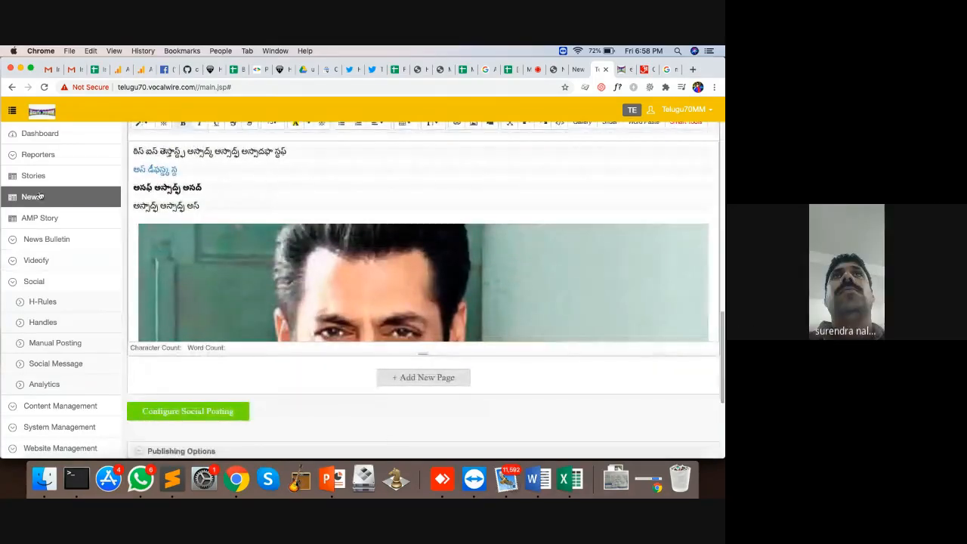
{"action": "left_click", "coordinate": [45, 196]}
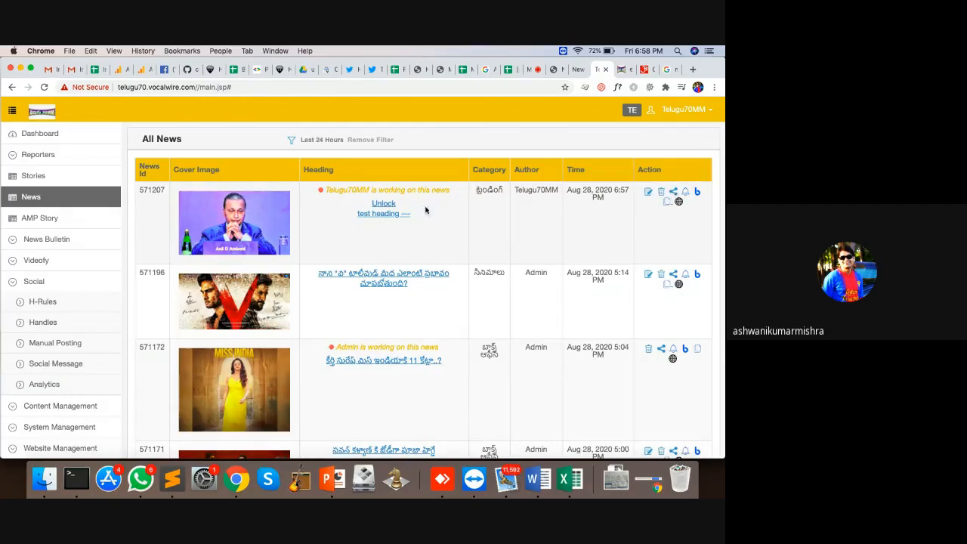
{"action": "left_click", "coordinate": [387, 205]}
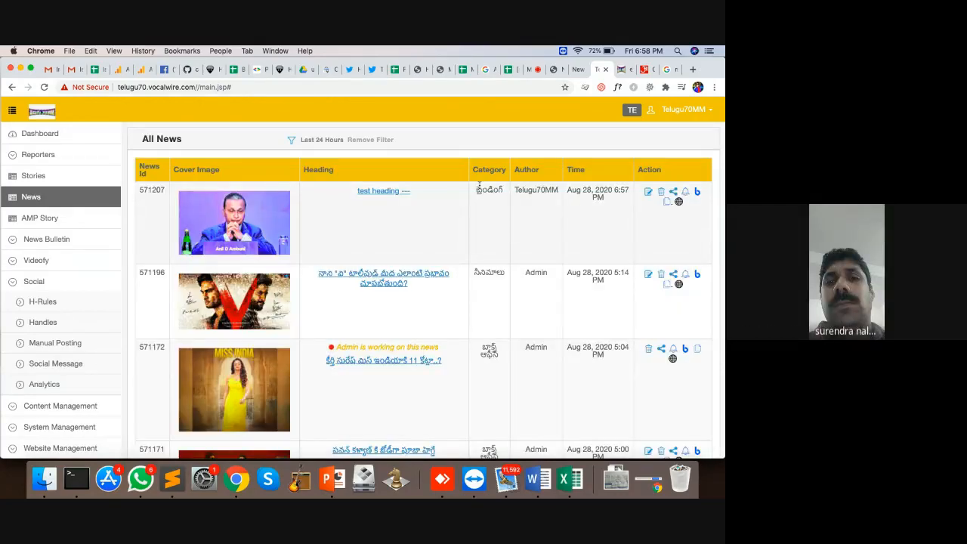
{"action": "left_click", "coordinate": [648, 193]}
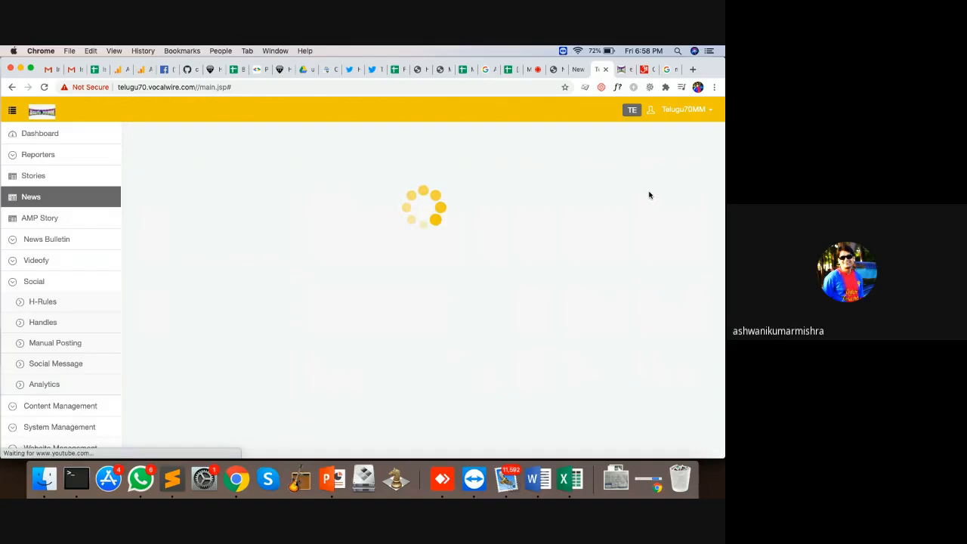
{"action": "left_click", "coordinate": [90, 195]}
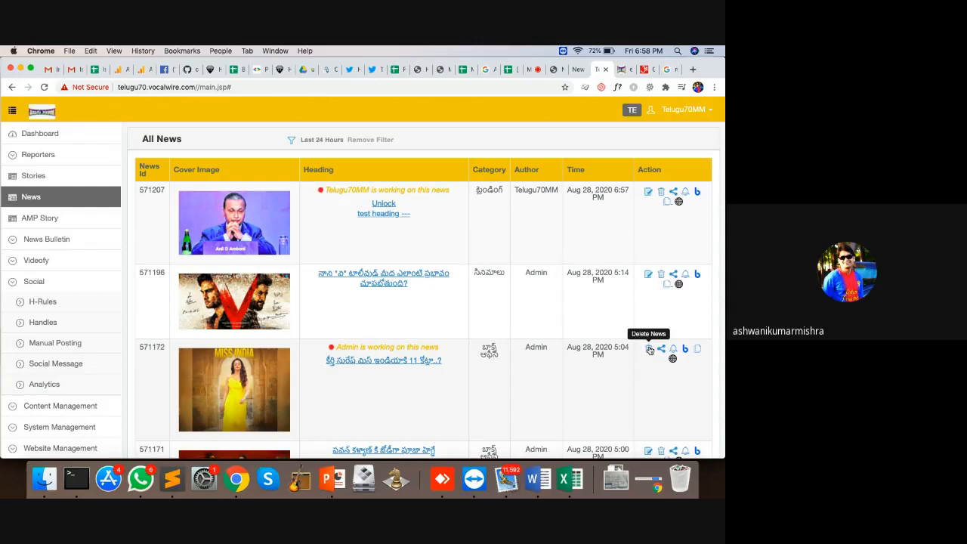
Step: Find the site's user under System Management > CMS Login and open its permission settings
{"action": "scroll", "coordinate": [95, 367], "scroll_direction": "down", "scroll_amount": 5}
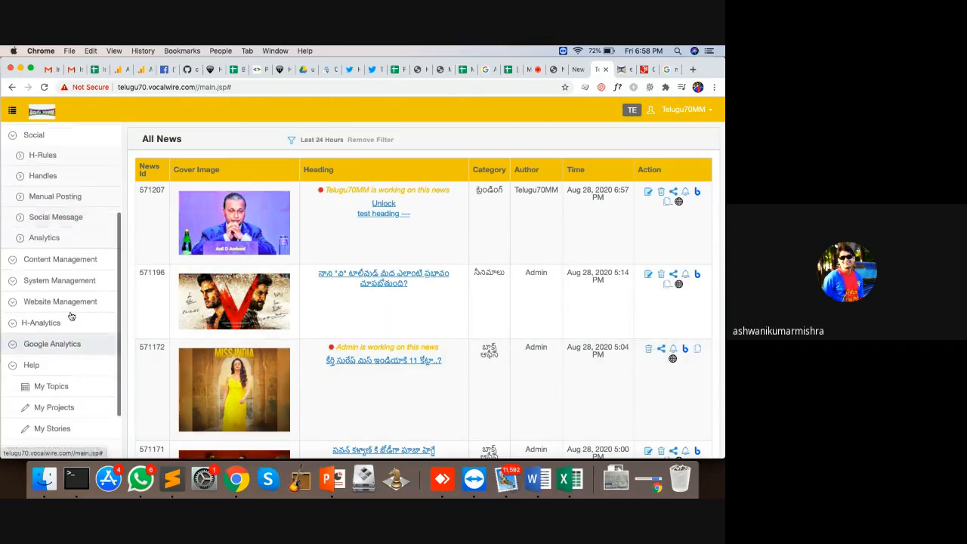
{"action": "left_click", "coordinate": [61, 280]}
{"action": "left_click", "coordinate": [56, 322]}
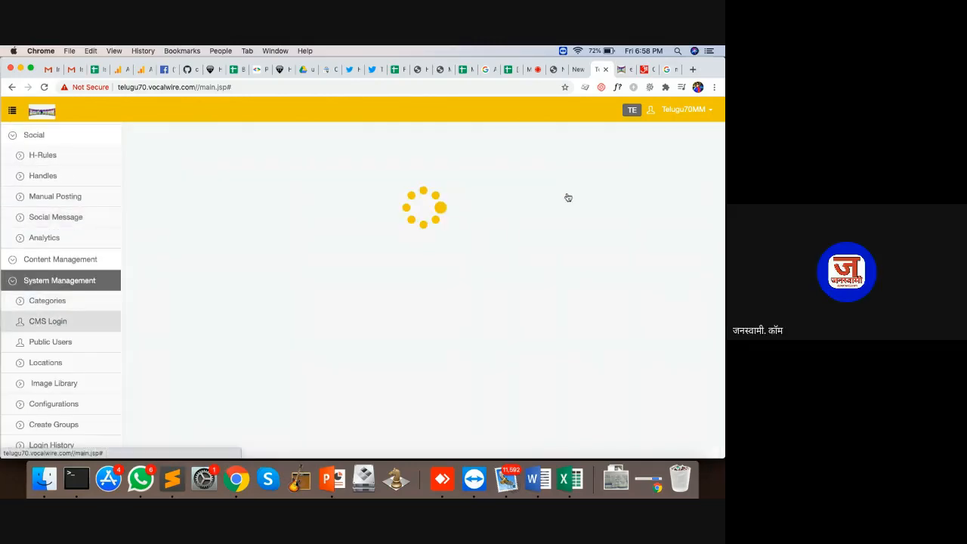
{"action": "left_click", "coordinate": [617, 165]}
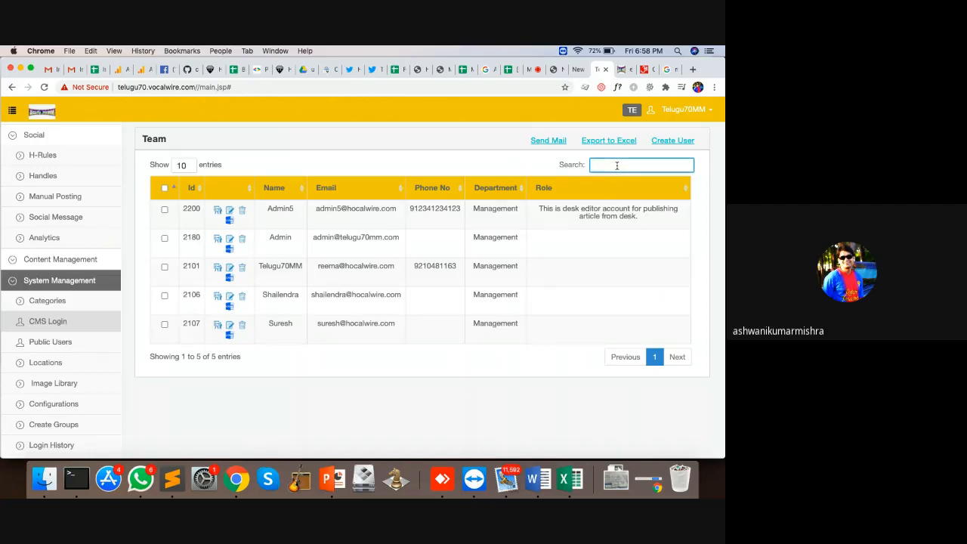
{"action": "type", "text": "reem"}
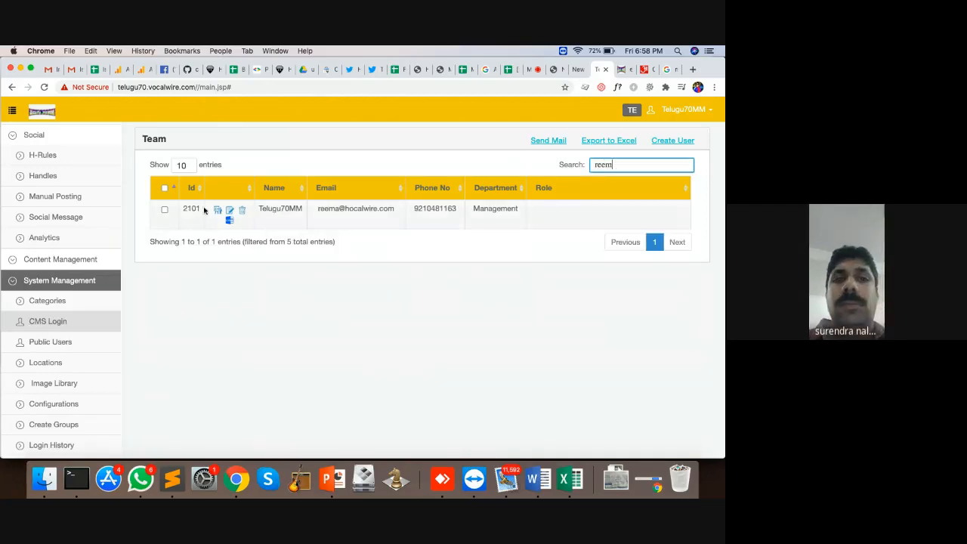
{"action": "left_click", "coordinate": [218, 210]}
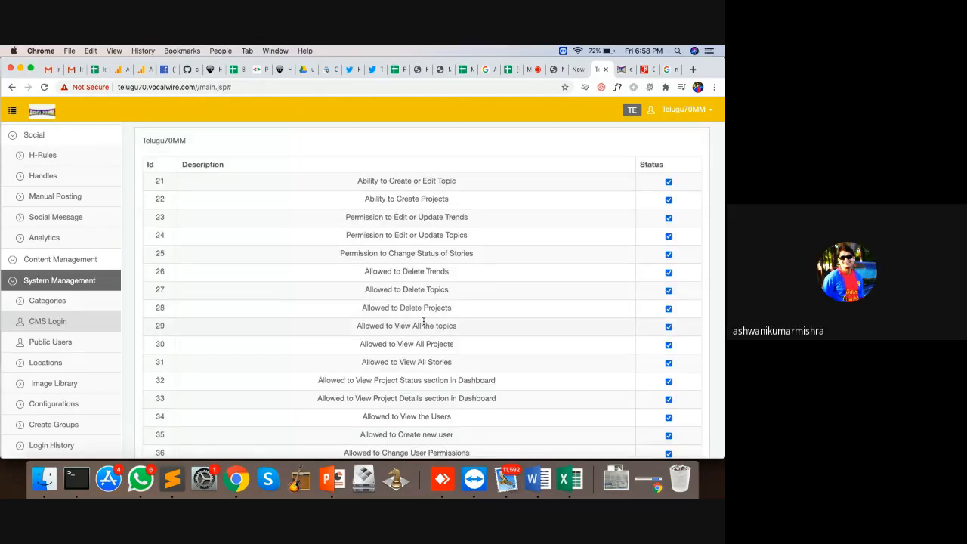
Step: Grant the 'Unlock' permission, update the permissions, and reload the CMS
{"action": "key", "text": "super+f"}
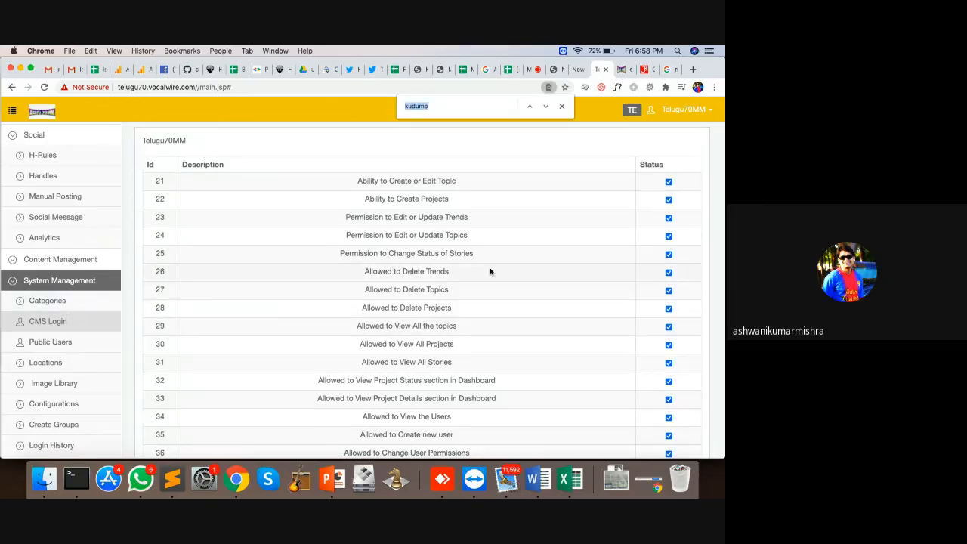
{"action": "scroll", "coordinate": [489, 272], "scroll_direction": "down", "scroll_amount": 15}
{"action": "scroll", "coordinate": [490, 272], "scroll_direction": "up", "scroll_amount": 15}
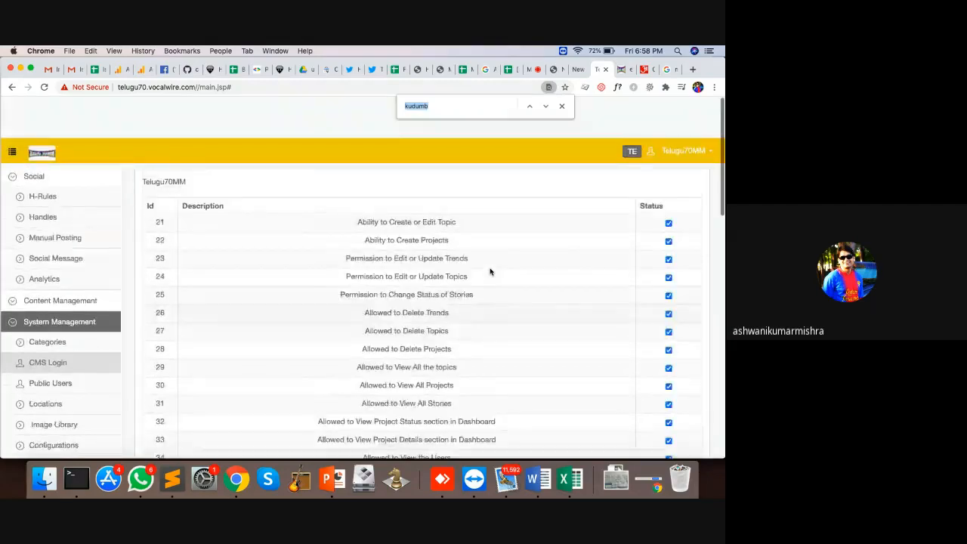
{"action": "scroll", "coordinate": [489, 272], "scroll_direction": "down", "scroll_amount": 15}
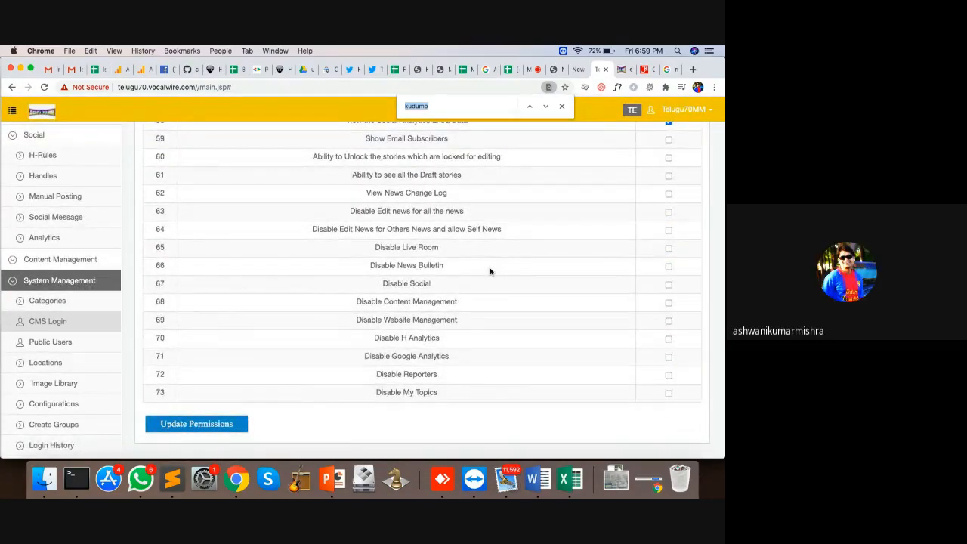
{"action": "type", "text": "unlock"}
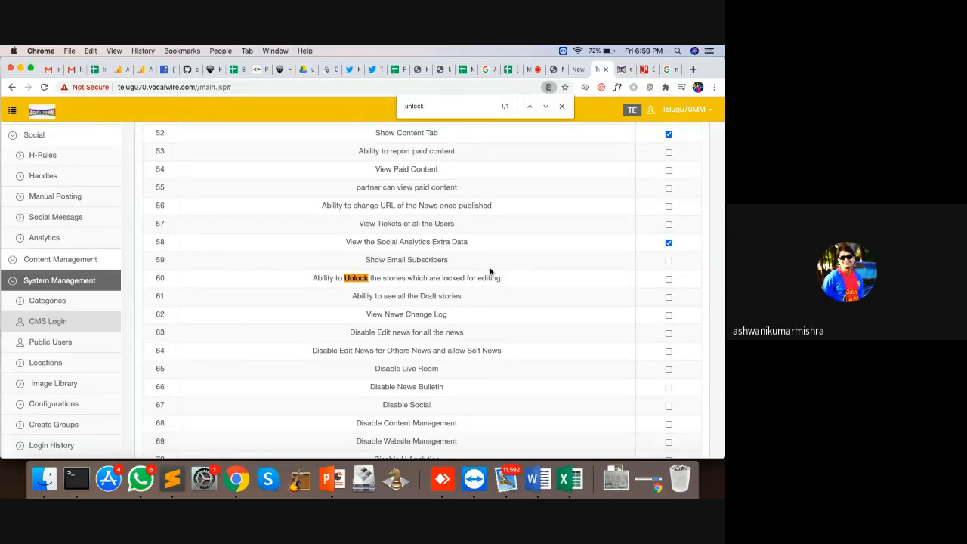
{"action": "left_click", "coordinate": [668, 279]}
{"action": "scroll", "coordinate": [491, 324], "scroll_direction": "down", "scroll_amount": 4}
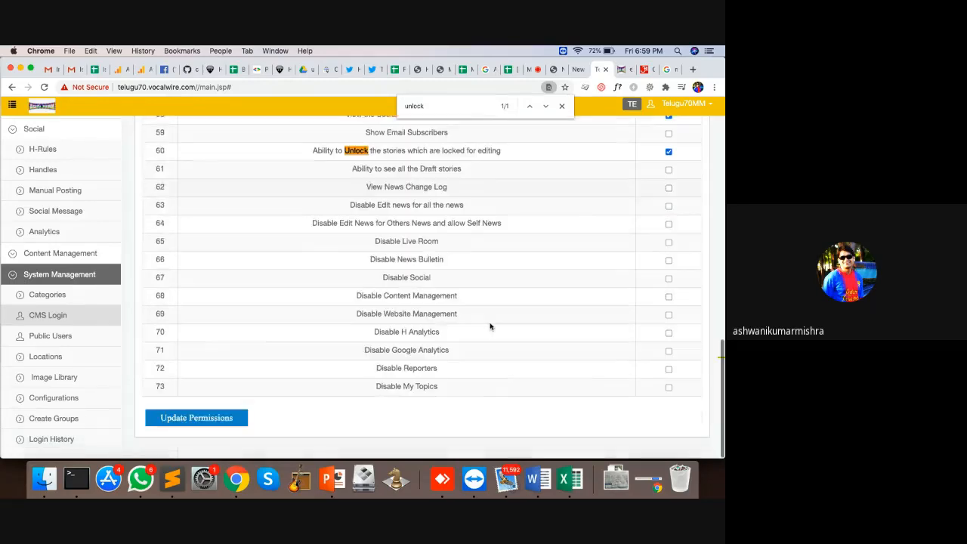
{"action": "left_click", "coordinate": [198, 424]}
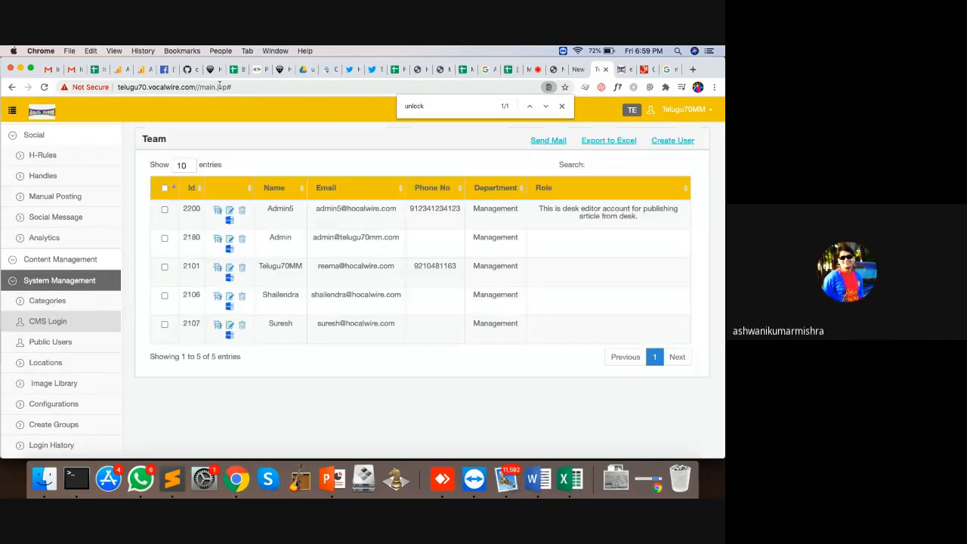
{"action": "left_click", "coordinate": [219, 87]}
{"action": "key", "text": "Return"}
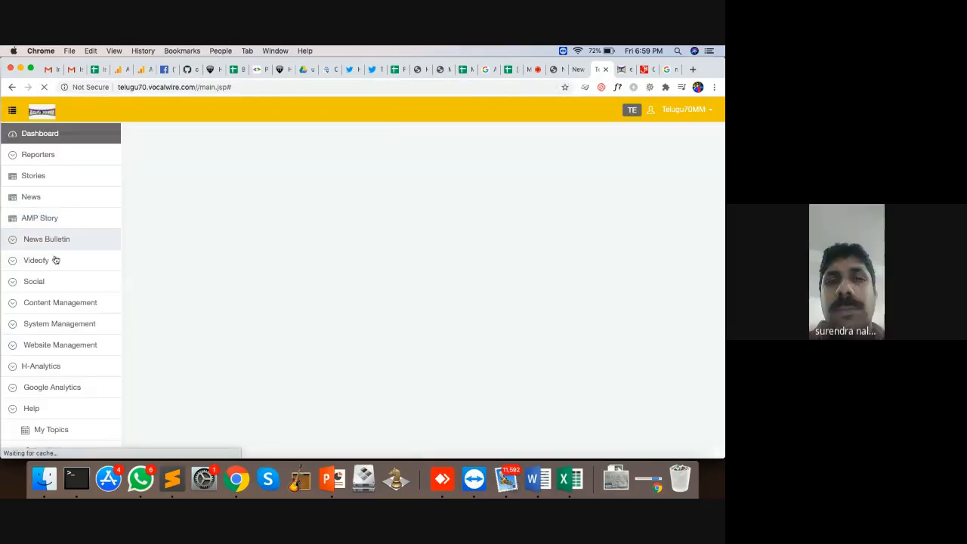
Step: Reopen the user's permission settings and search them for the unlock permission
{"action": "left_click", "coordinate": [43, 199]}
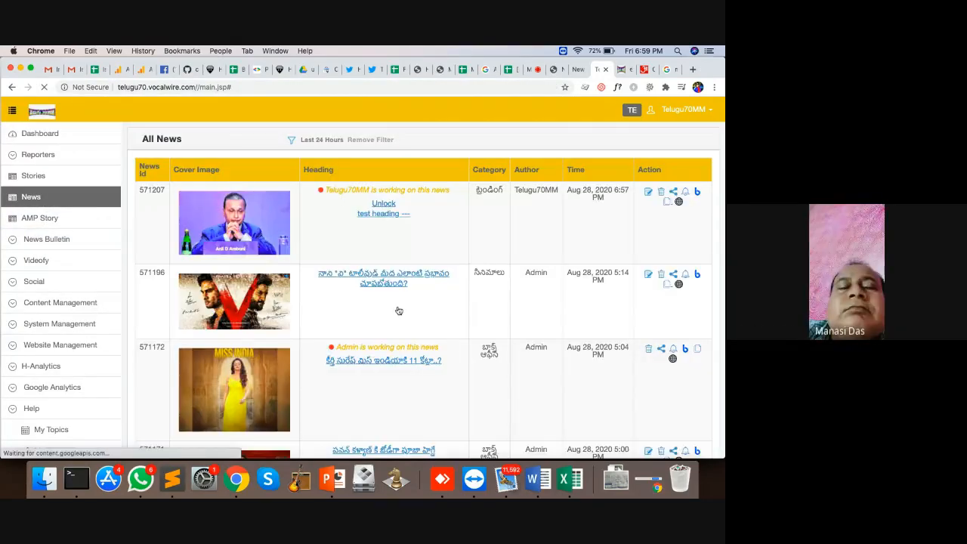
{"action": "scroll", "coordinate": [488, 305], "scroll_direction": "down", "scroll_amount": 2}
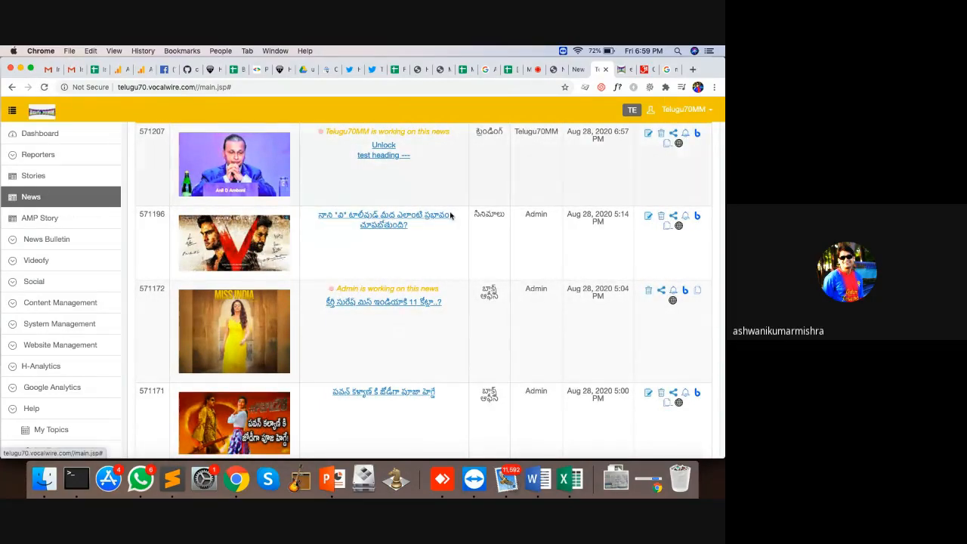
{"action": "left_click", "coordinate": [66, 327]}
{"action": "left_click", "coordinate": [57, 368]}
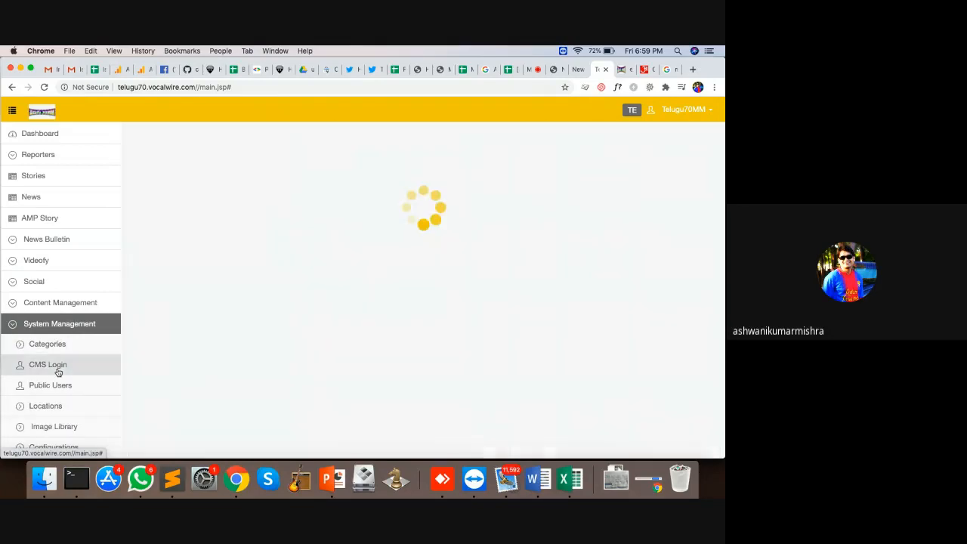
{"action": "type", "text": "reema"}
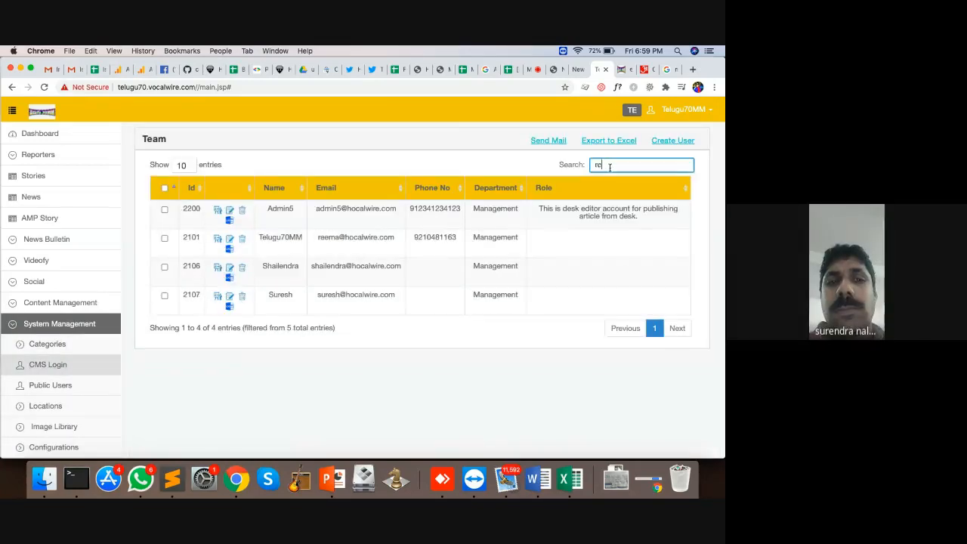
{"action": "left_click", "coordinate": [218, 210]}
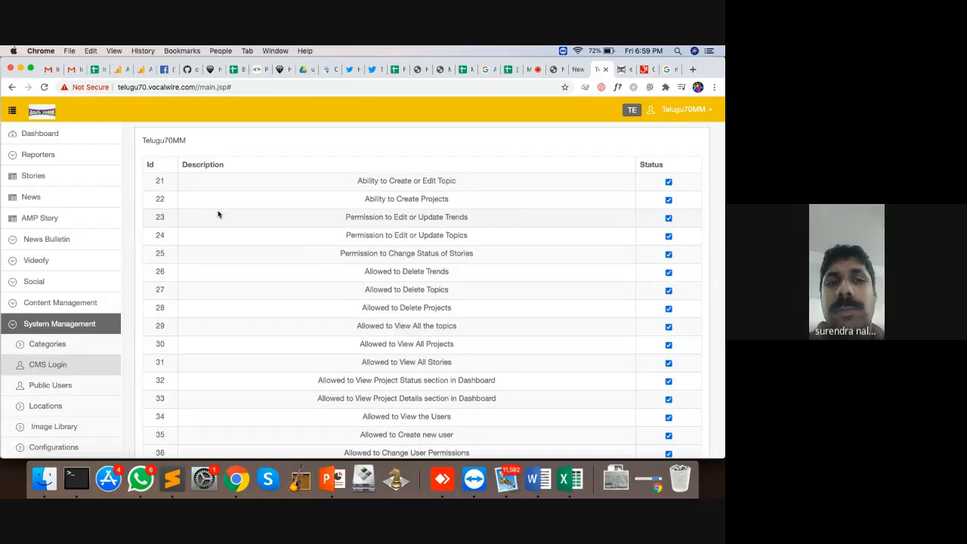
{"action": "key", "text": "super+f"}
{"action": "type", "text": "unlo"}
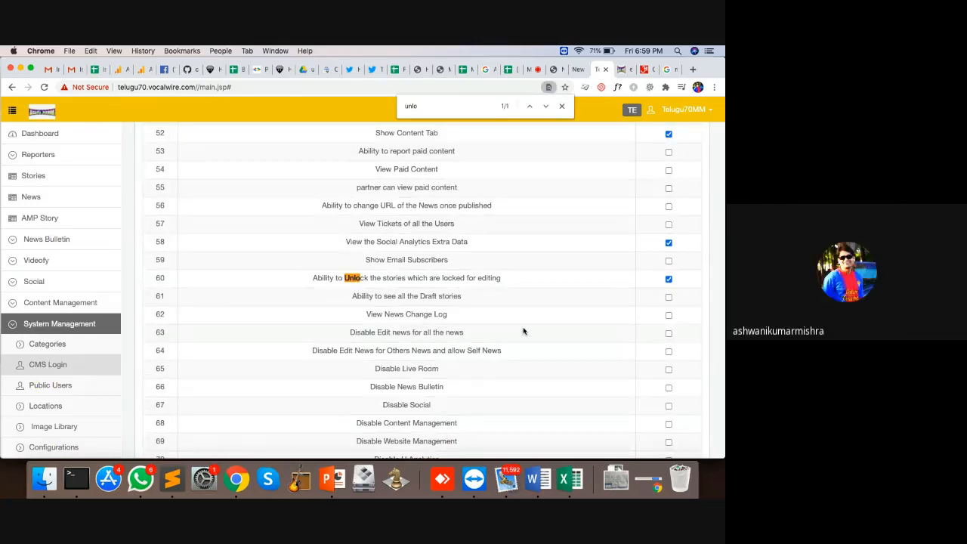
Step: Return to All News, then go through Stories to the AMP Stories list
{"action": "left_click", "coordinate": [63, 201]}
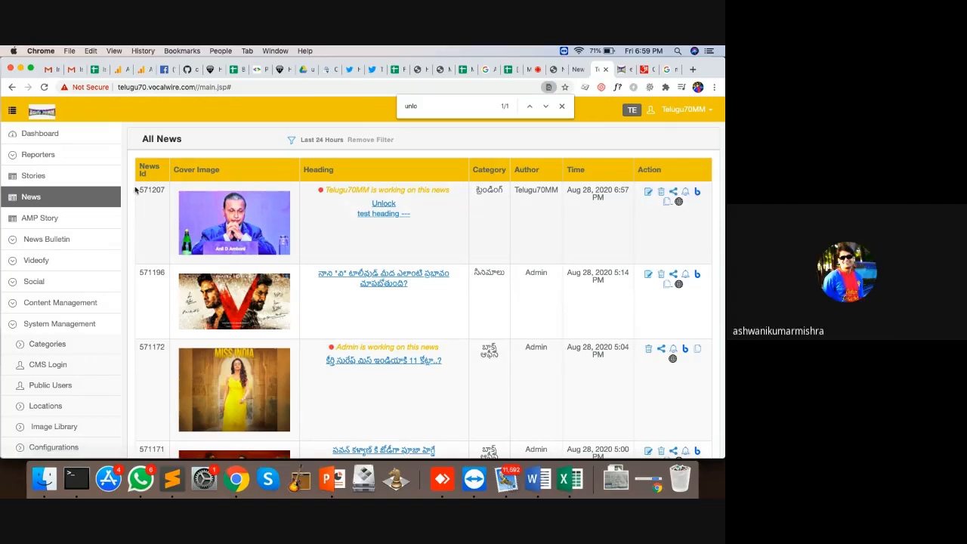
{"action": "left_click", "coordinate": [50, 180]}
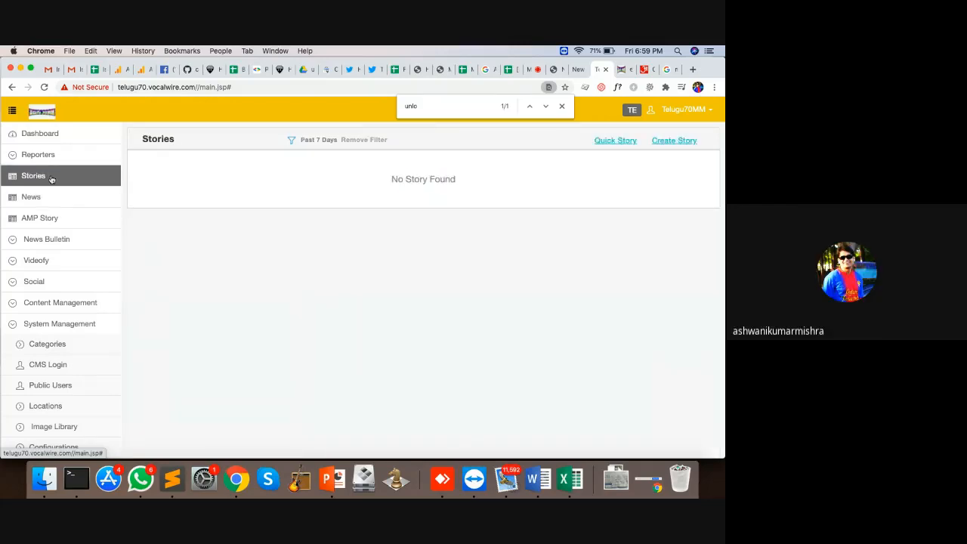
{"action": "left_click", "coordinate": [60, 226]}
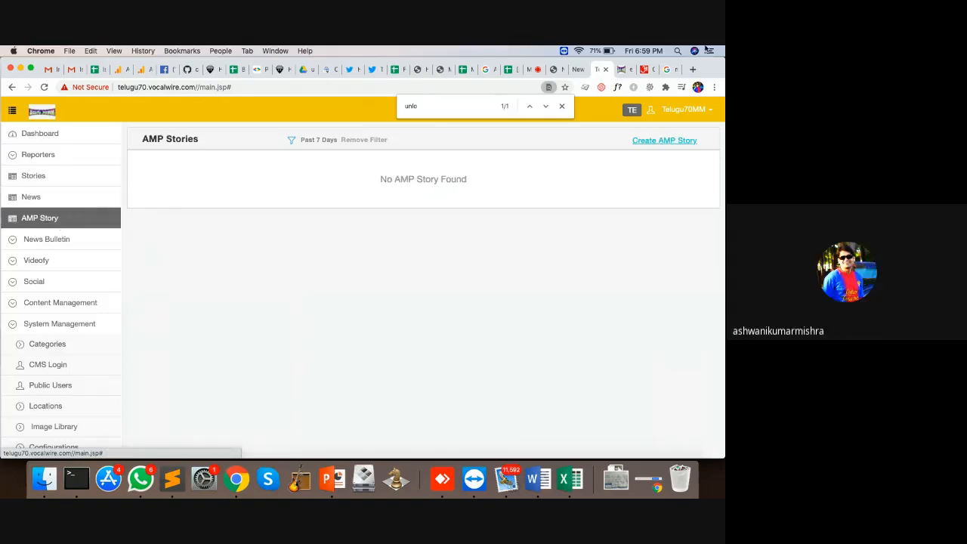
Step: Load thehansindia.com in a new tab and open the 'Today's News in Pictures: 27 Aug 2020' gallery
{"action": "left_click", "coordinate": [692, 69]}
{"action": "type", "text": "the"}
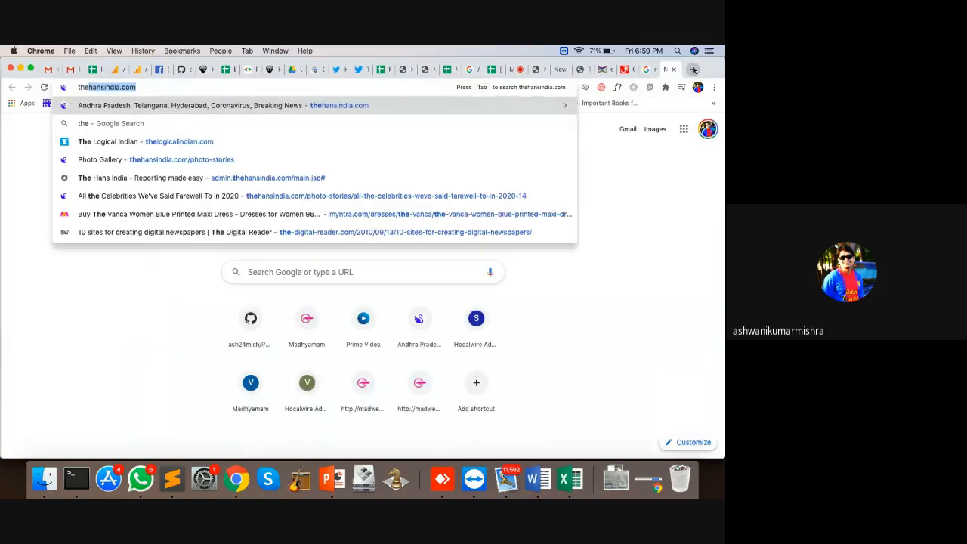
{"action": "key", "text": "Return"}
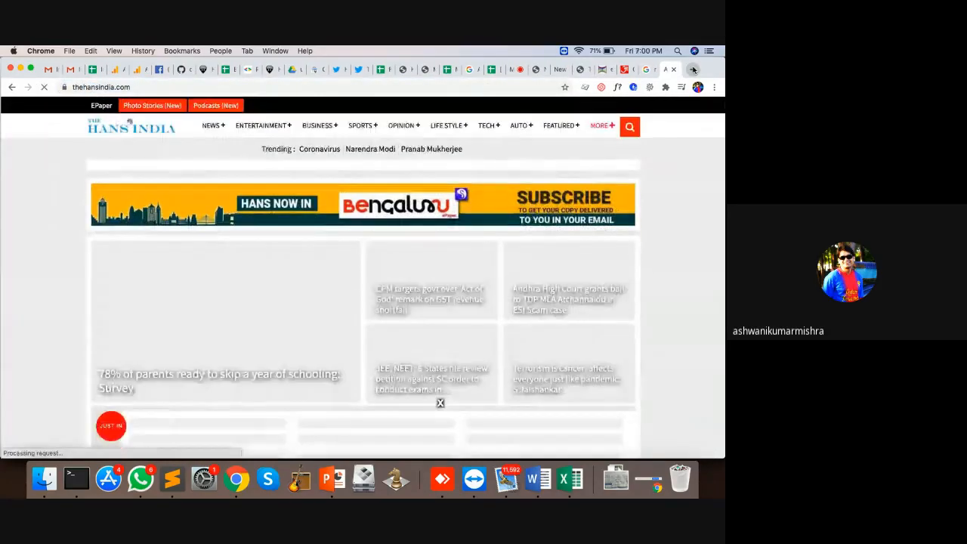
{"action": "scroll", "coordinate": [632, 266], "scroll_direction": "down", "scroll_amount": 5}
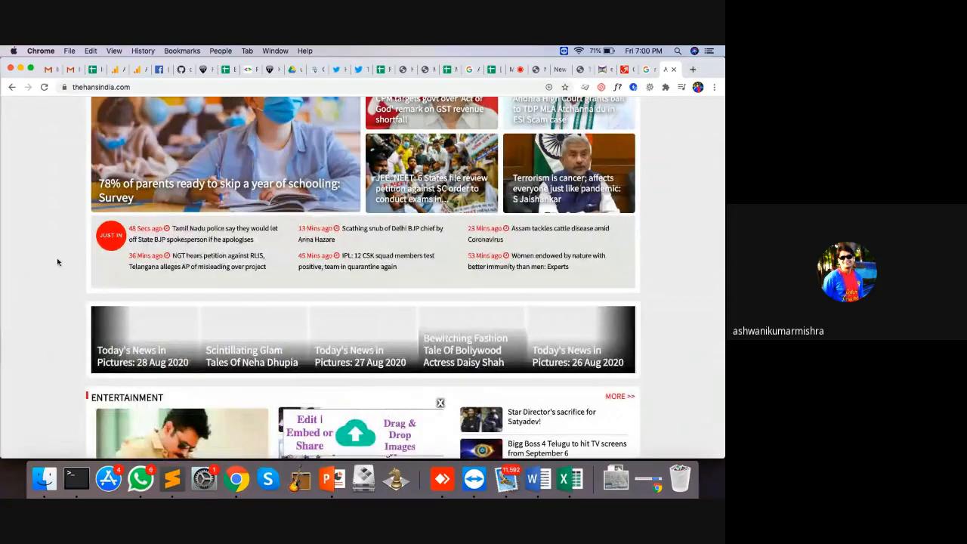
{"action": "scroll", "coordinate": [56, 263], "scroll_direction": "down", "scroll_amount": 2}
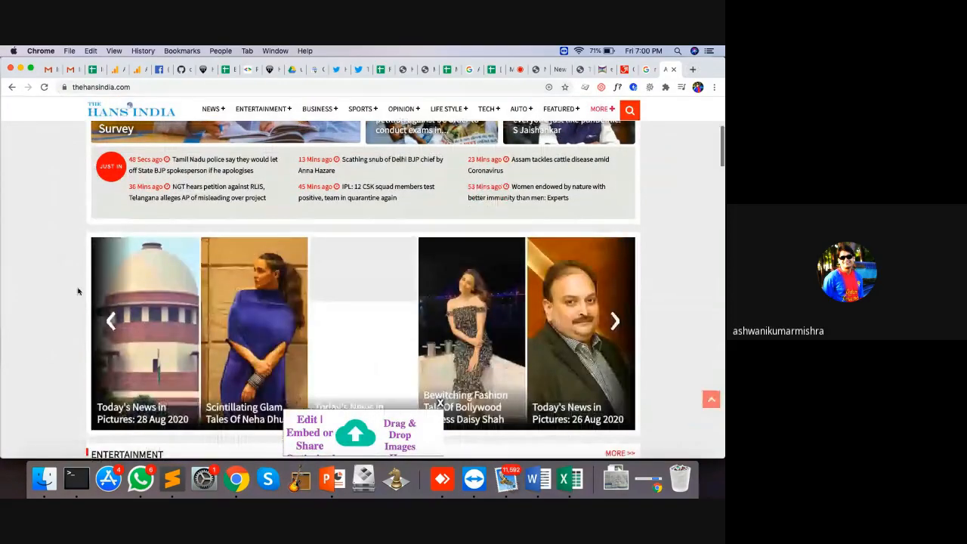
{"action": "scroll", "coordinate": [78, 287], "scroll_direction": "down", "scroll_amount": 3}
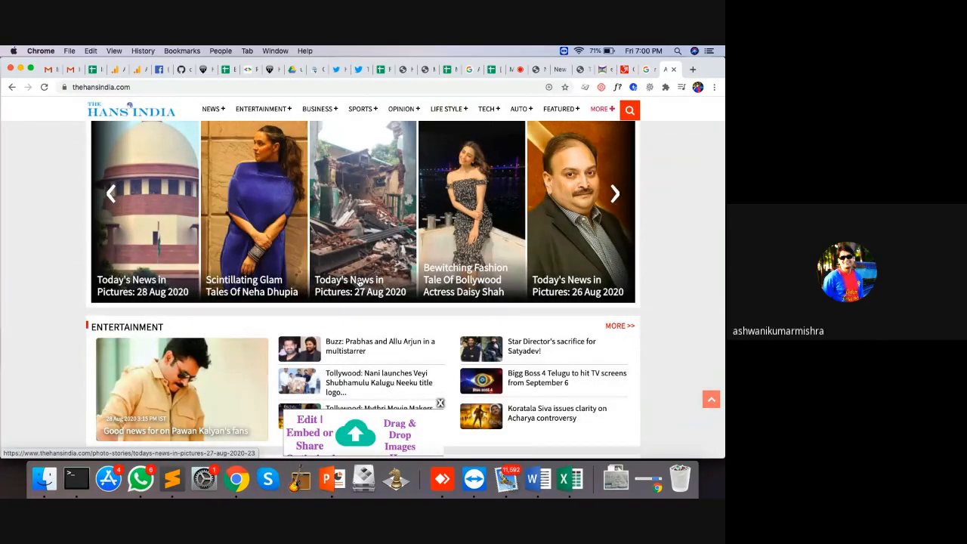
{"action": "left_click", "coordinate": [360, 281]}
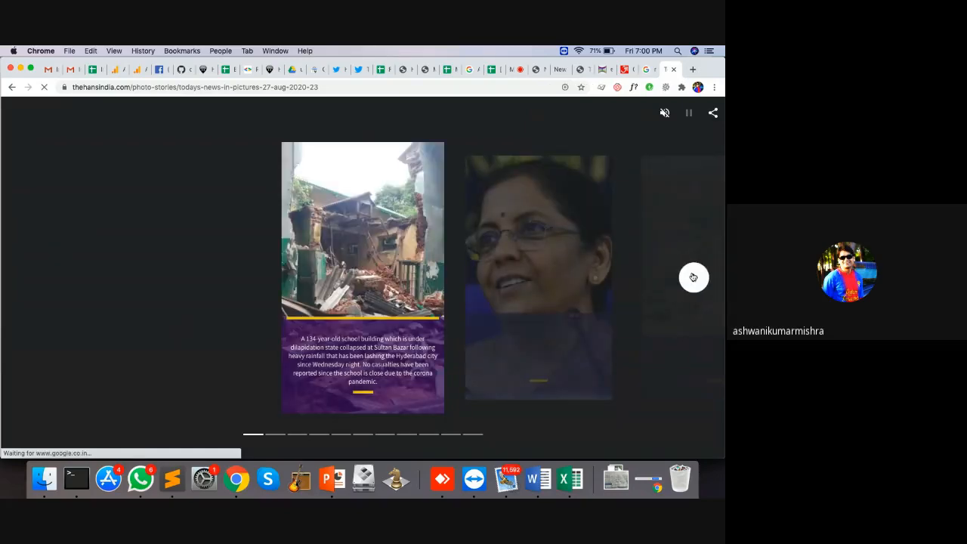
Step: Advance through the photo story slides to the last one, the Mizoram photo
{"action": "left_click", "coordinate": [694, 278]}
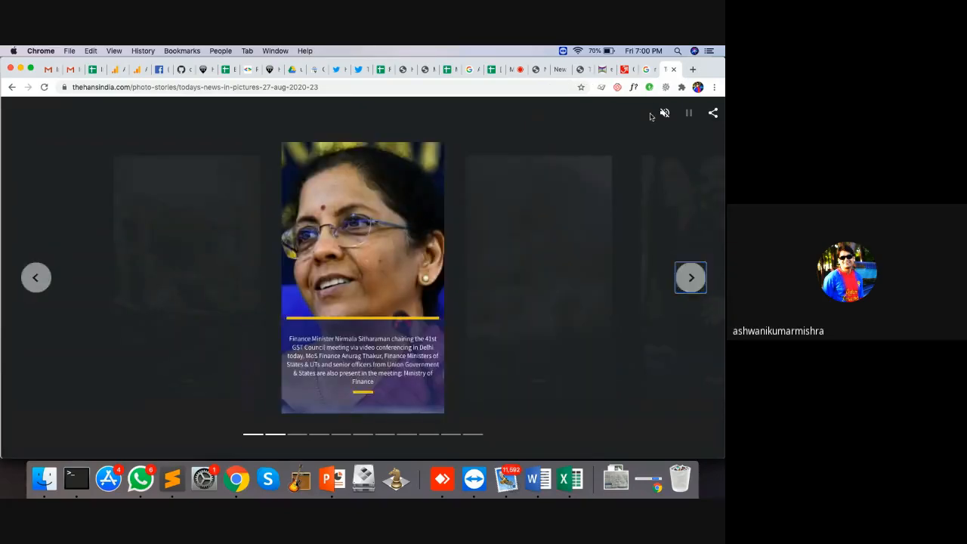
{"action": "left_click", "coordinate": [692, 288]}
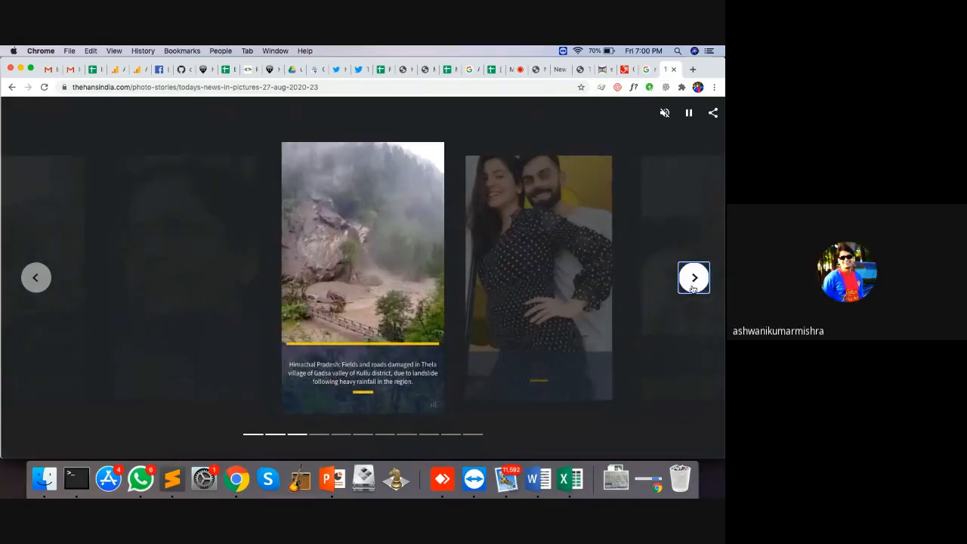
{"action": "left_click", "coordinate": [693, 288]}
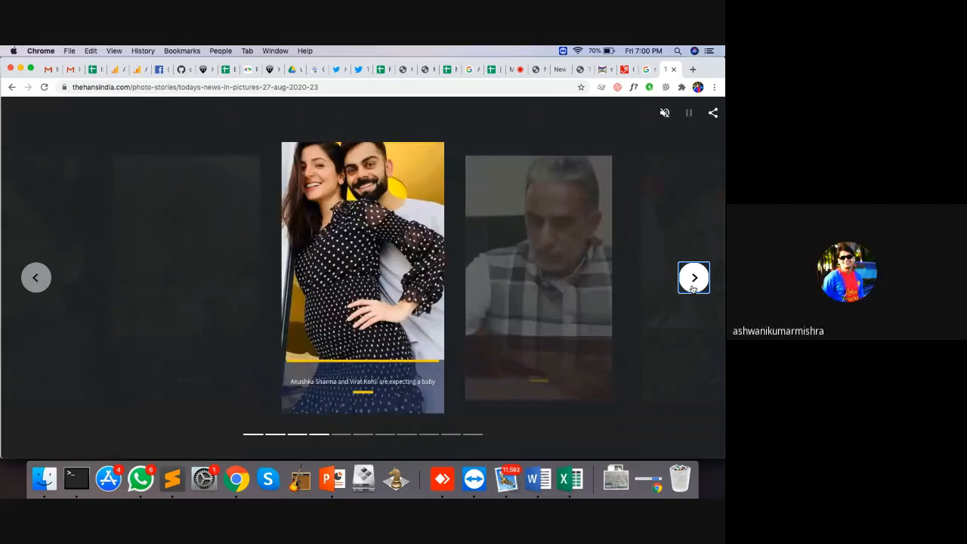
{"action": "left_click", "coordinate": [693, 287]}
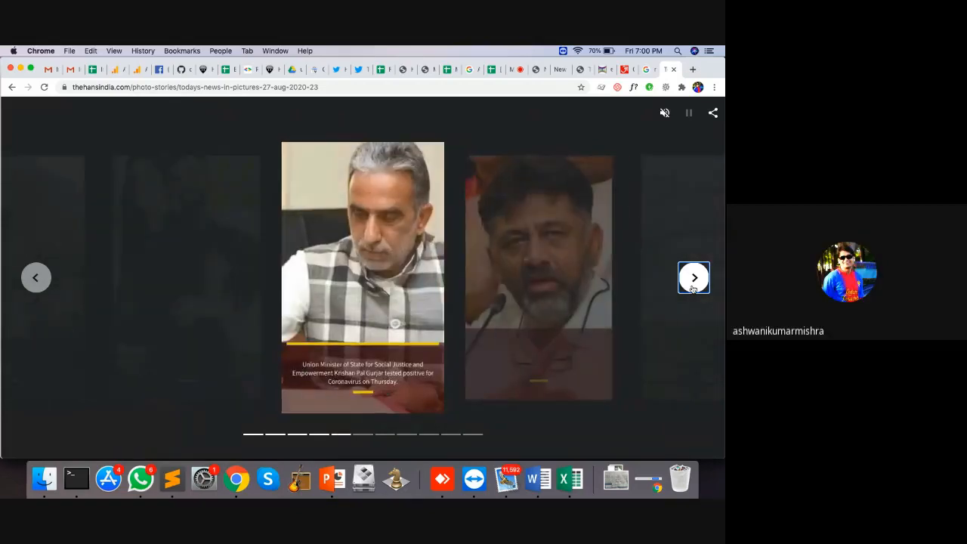
{"action": "left_click", "coordinate": [693, 287]}
{"action": "left_click", "coordinate": [693, 288]}
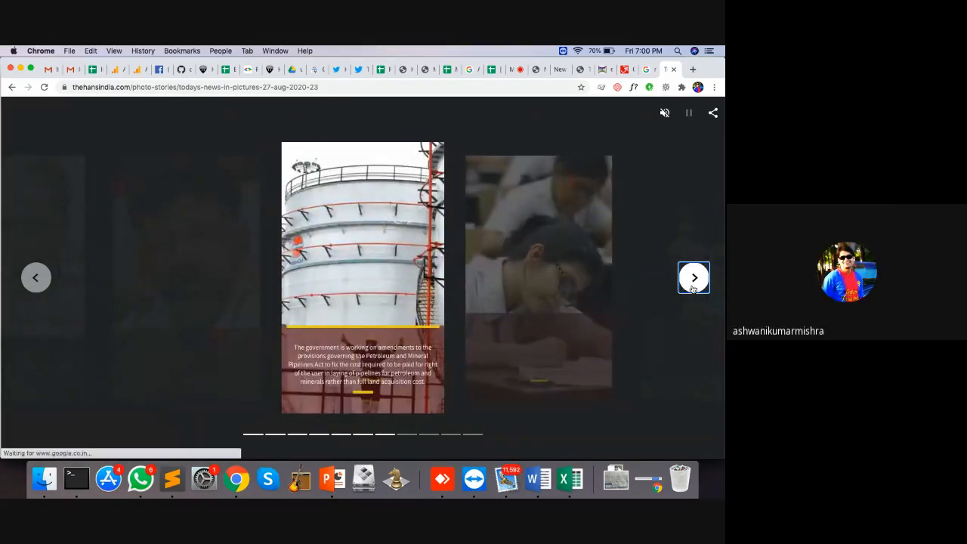
{"action": "left_click", "coordinate": [693, 288]}
{"action": "left_click", "coordinate": [693, 288]}
{"action": "left_click", "coordinate": [693, 288]}
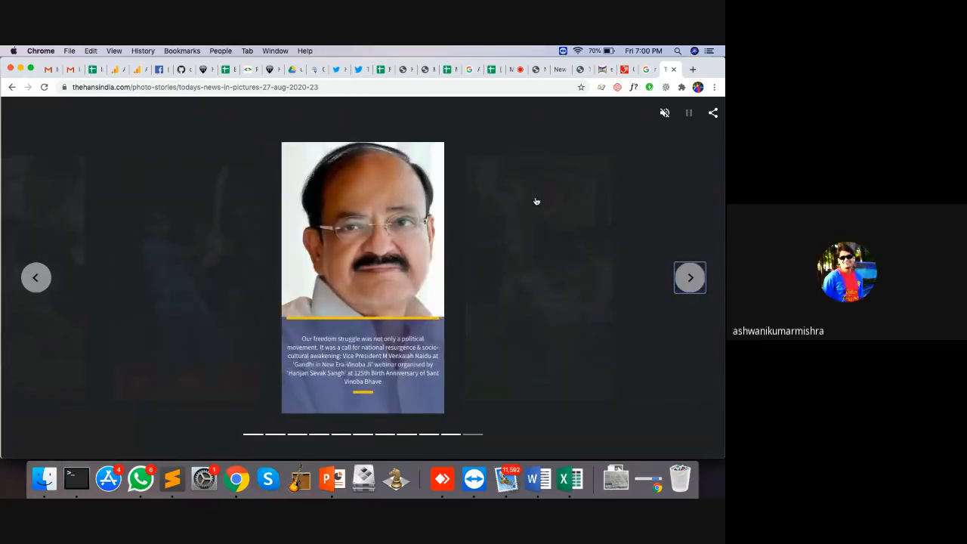
{"action": "left_click", "coordinate": [694, 279]}
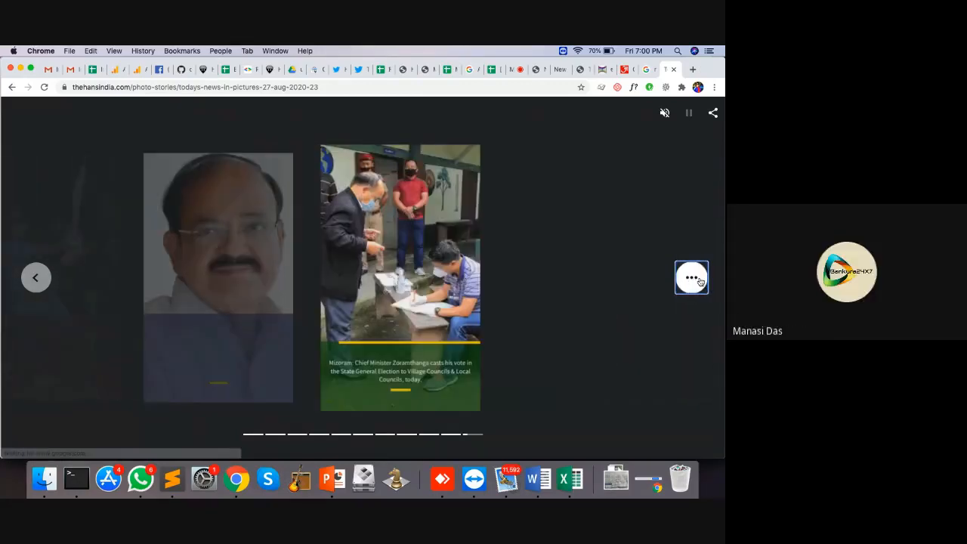
Step: Step back to the first slide, then close the tab to return to the CMS
{"action": "left_click", "coordinate": [33, 281]}
{"action": "left_click", "coordinate": [33, 282]}
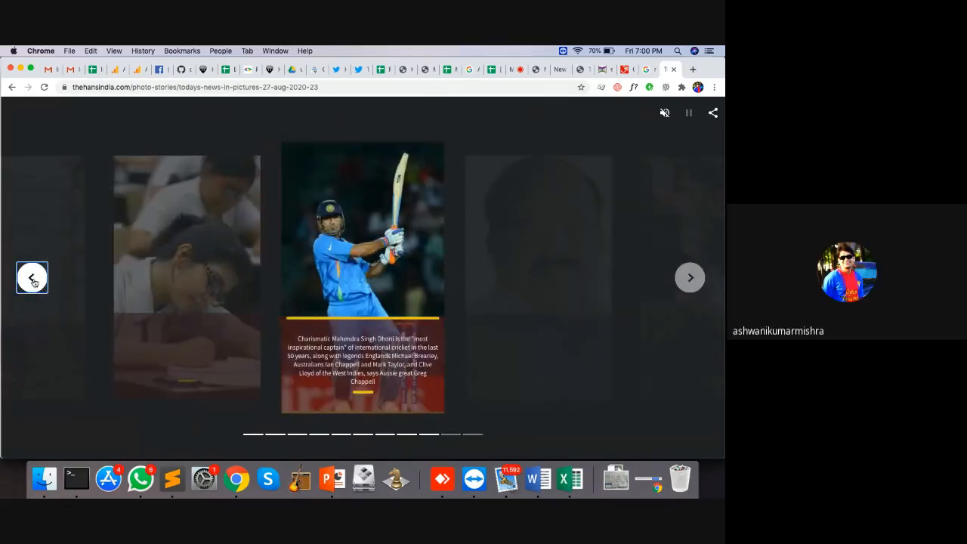
{"action": "left_click", "coordinate": [33, 282]}
{"action": "left_click", "coordinate": [34, 282]}
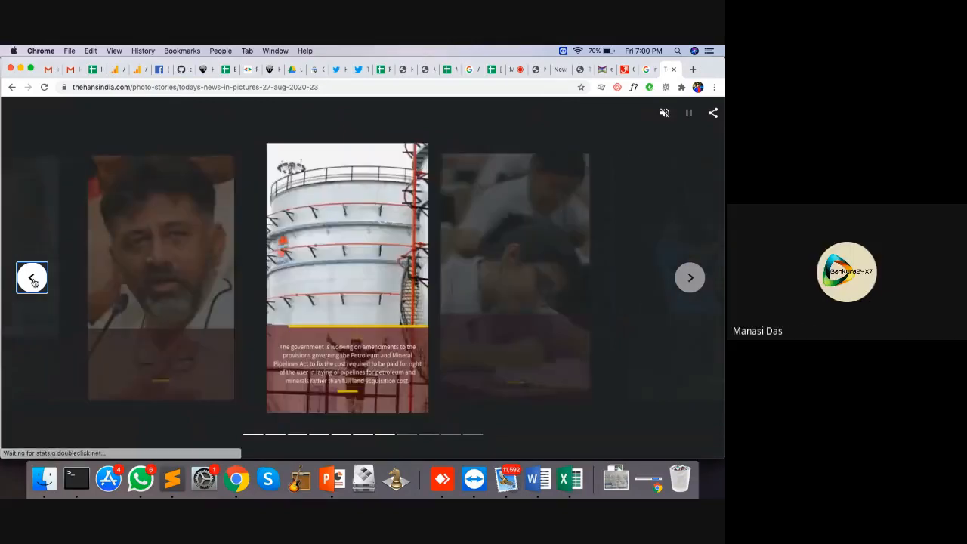
{"action": "left_click", "coordinate": [33, 282]}
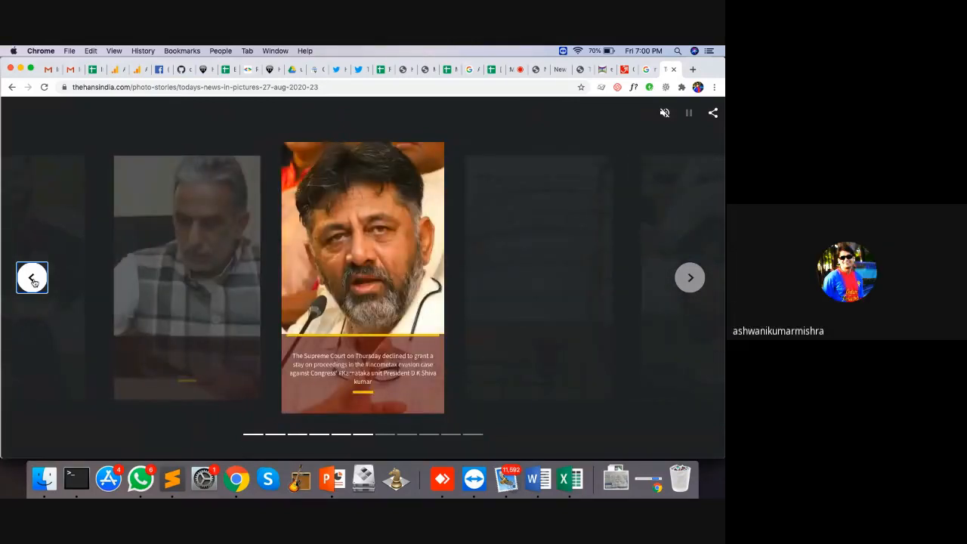
{"action": "left_click", "coordinate": [34, 282]}
{"action": "left_click", "coordinate": [34, 281]}
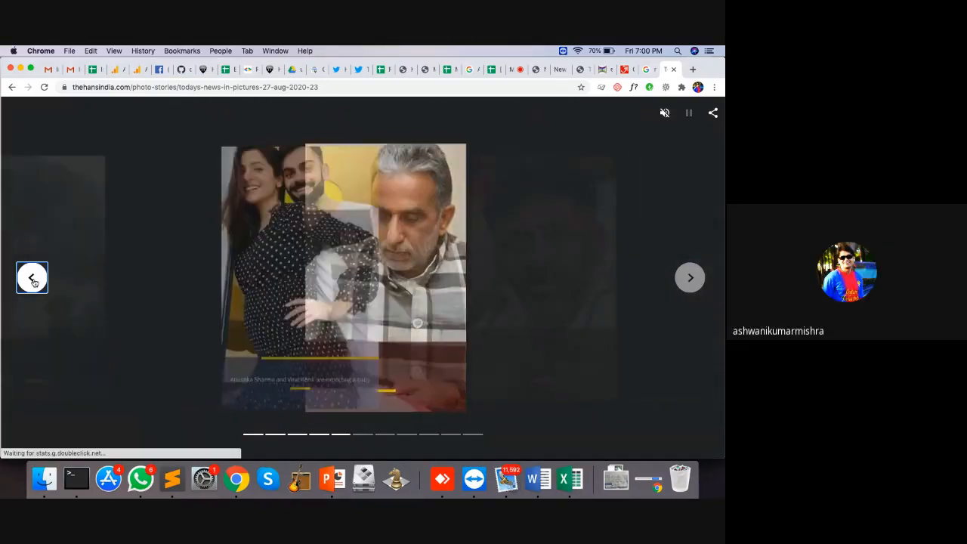
{"action": "left_click", "coordinate": [33, 281]}
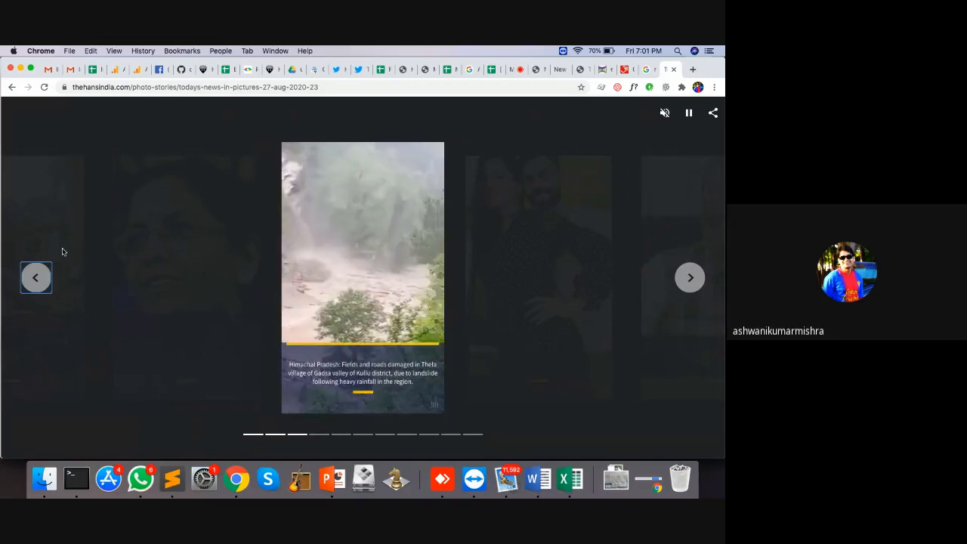
{"action": "left_click", "coordinate": [33, 278]}
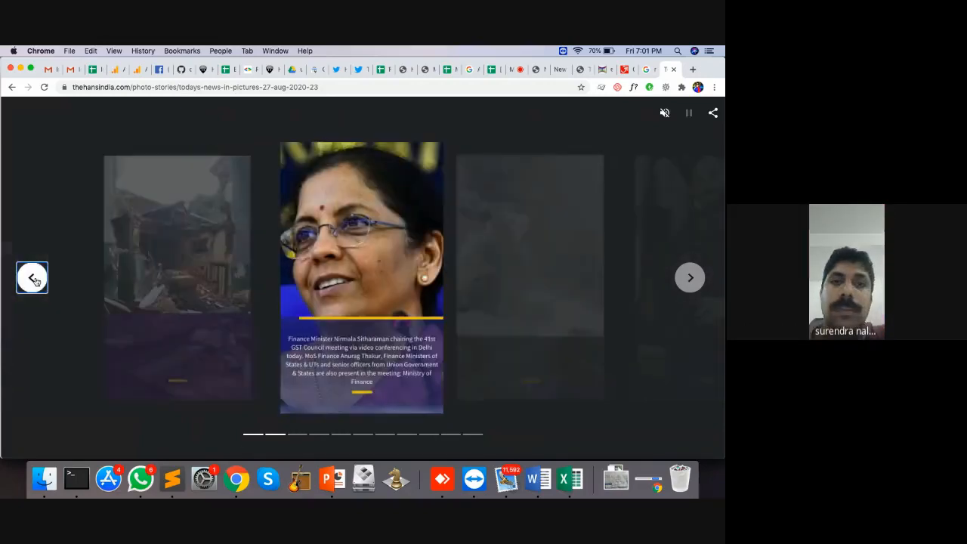
{"action": "left_click", "coordinate": [33, 278]}
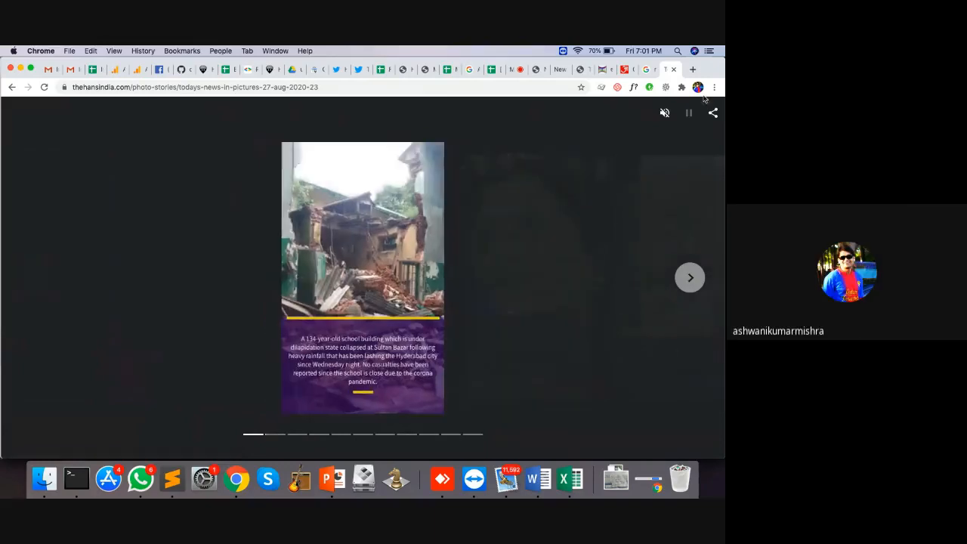
{"action": "left_click", "coordinate": [673, 70]}
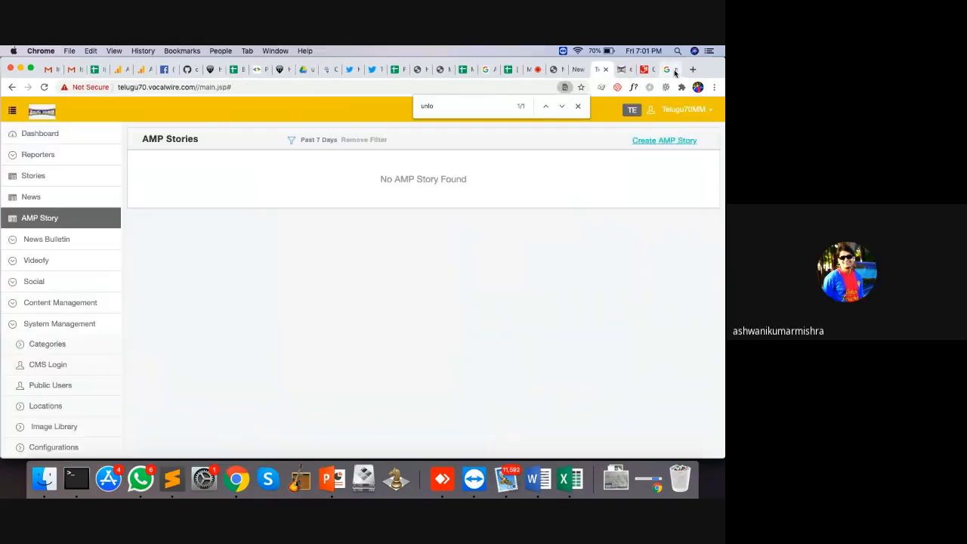
Step: Go to Social > Analytics and sign in with the saved login
{"action": "left_click", "coordinate": [31, 282]}
{"action": "left_click", "coordinate": [56, 385]}
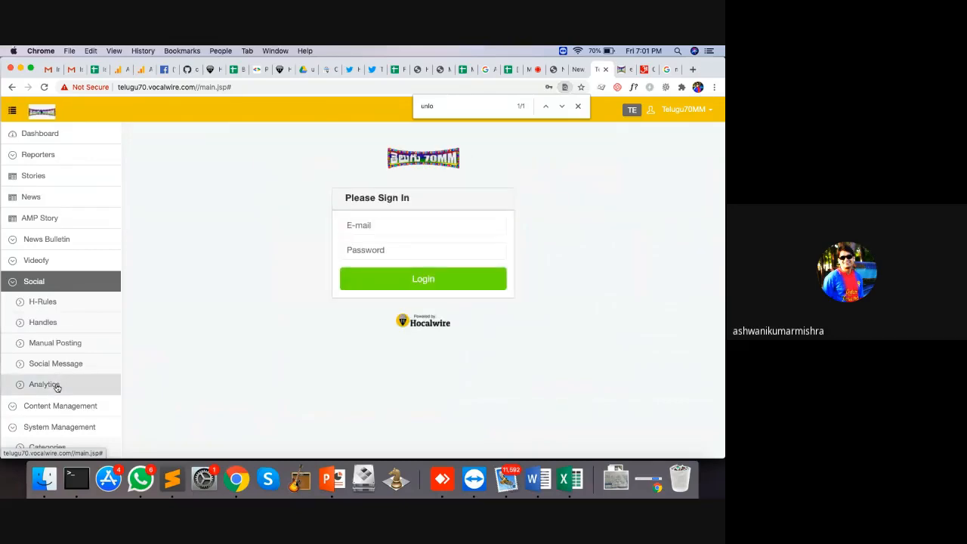
{"action": "left_click", "coordinate": [384, 229]}
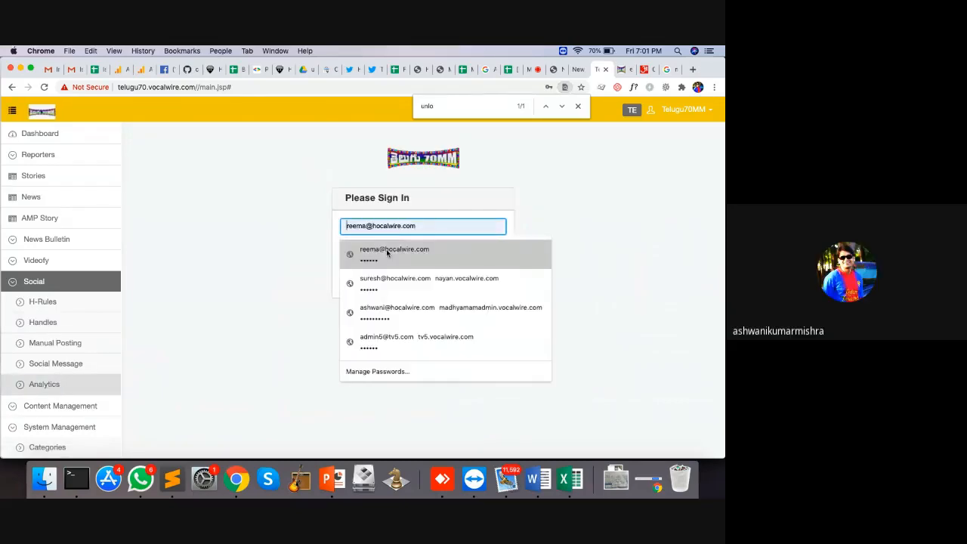
{"action": "left_click", "coordinate": [386, 253]}
{"action": "left_click", "coordinate": [413, 286]}
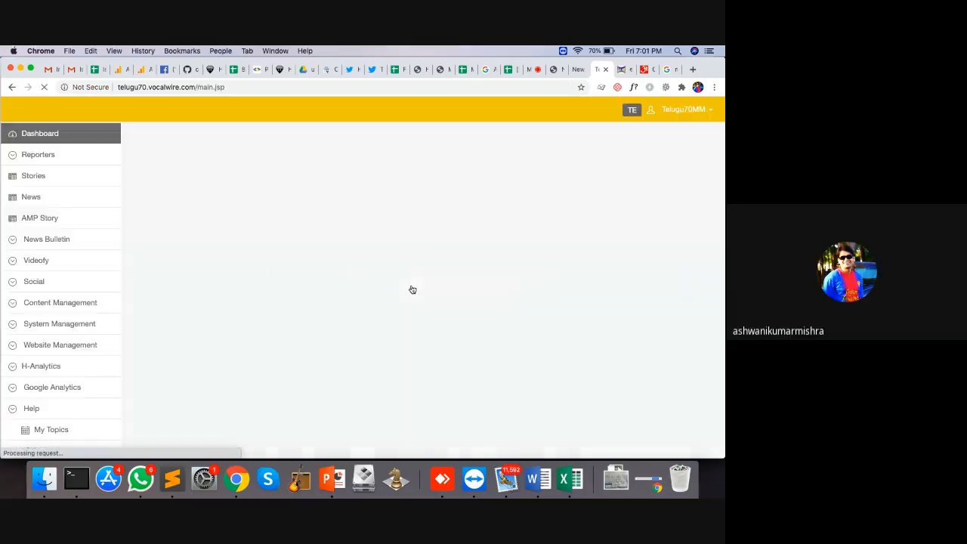
Step: Reopen Social Analytics, glance at the linked Facebook page, and open the linked Twitter account
{"action": "left_click", "coordinate": [33, 280]}
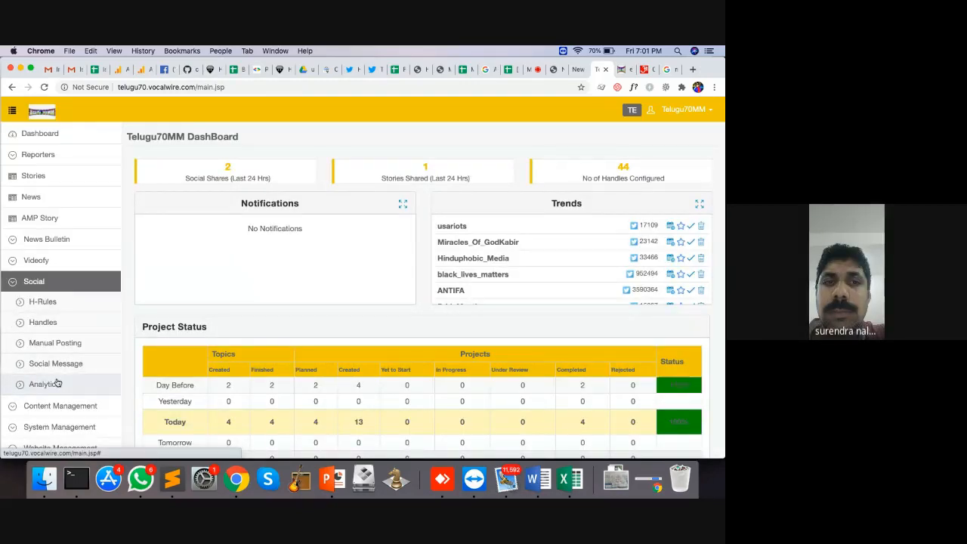
{"action": "left_click", "coordinate": [44, 383]}
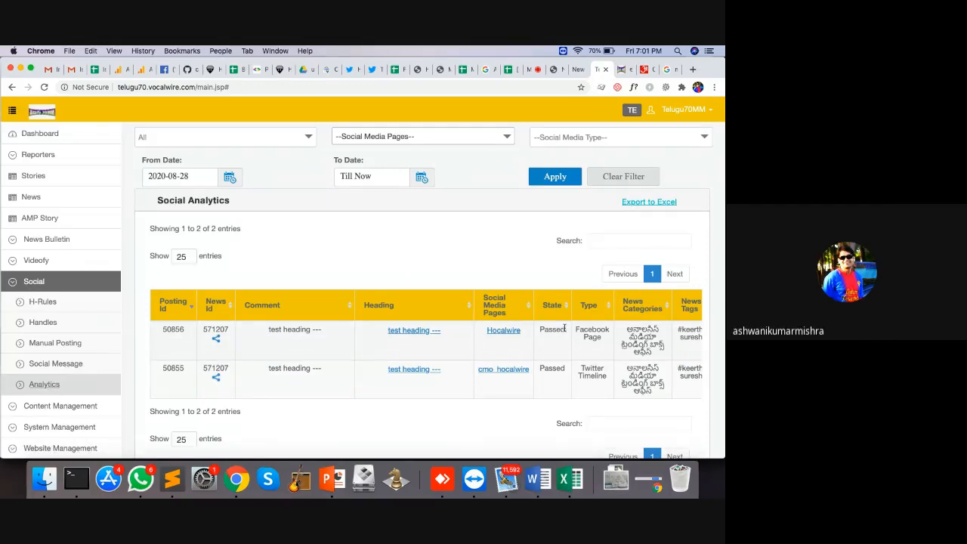
{"action": "left_click", "coordinate": [512, 333]}
{"action": "left_click", "coordinate": [578, 70]}
{"action": "left_click", "coordinate": [519, 368]}
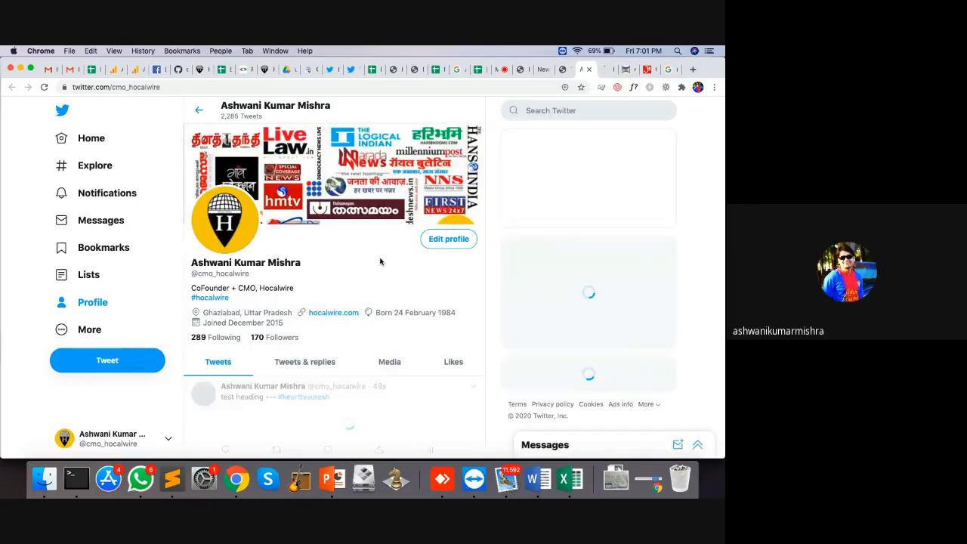
Step: Delete the 'test heading ---' tweet from the profile timeline and confirm the deletion
{"action": "scroll", "coordinate": [380, 260], "scroll_direction": "down", "scroll_amount": 2}
{"action": "scroll", "coordinate": [380, 258], "scroll_direction": "down", "scroll_amount": 2}
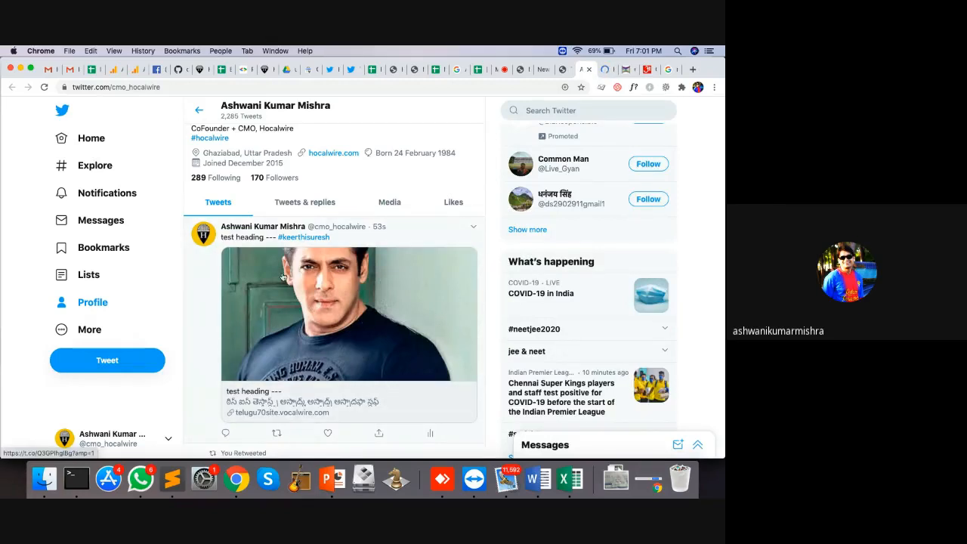
{"action": "left_click", "coordinate": [474, 228]}
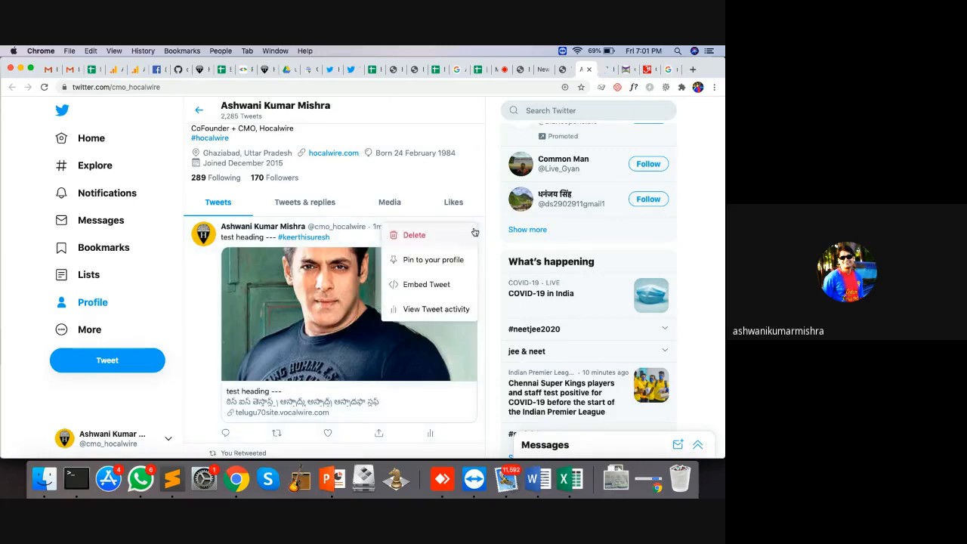
{"action": "left_click", "coordinate": [414, 234]}
{"action": "left_click", "coordinate": [407, 320]}
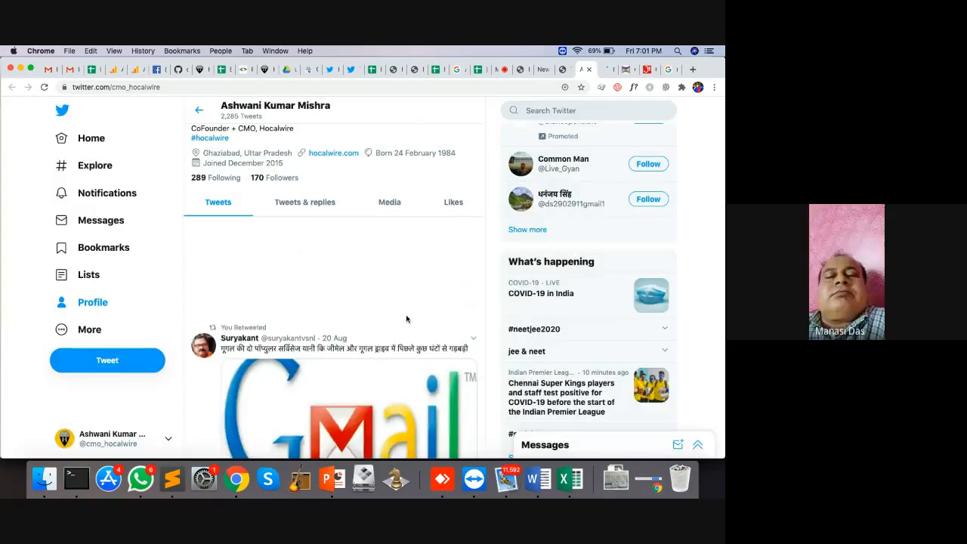
Step: Locate the 'test heading ---' post on the Hocalwire Facebook page and delete it
{"action": "left_click", "coordinate": [603, 71]}
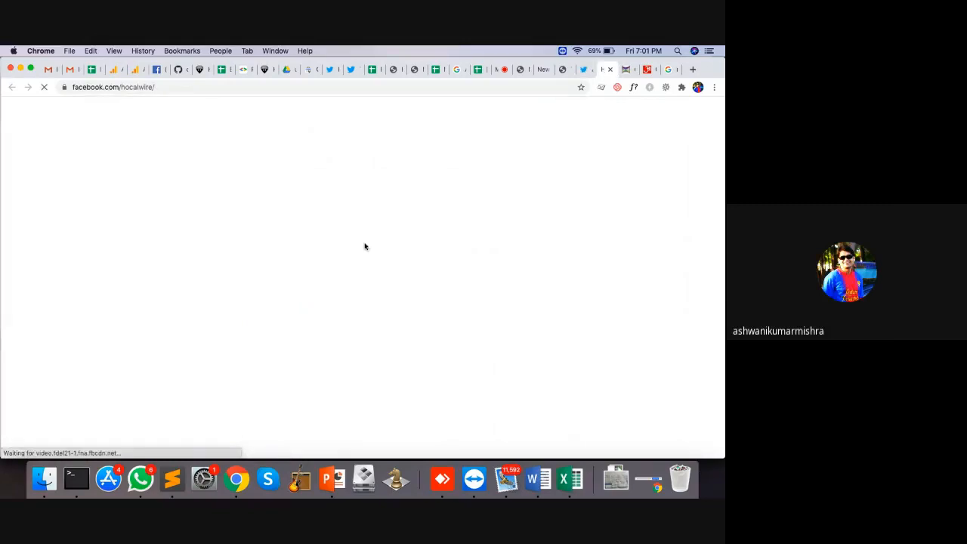
{"action": "scroll", "coordinate": [365, 246], "scroll_direction": "down", "scroll_amount": 5}
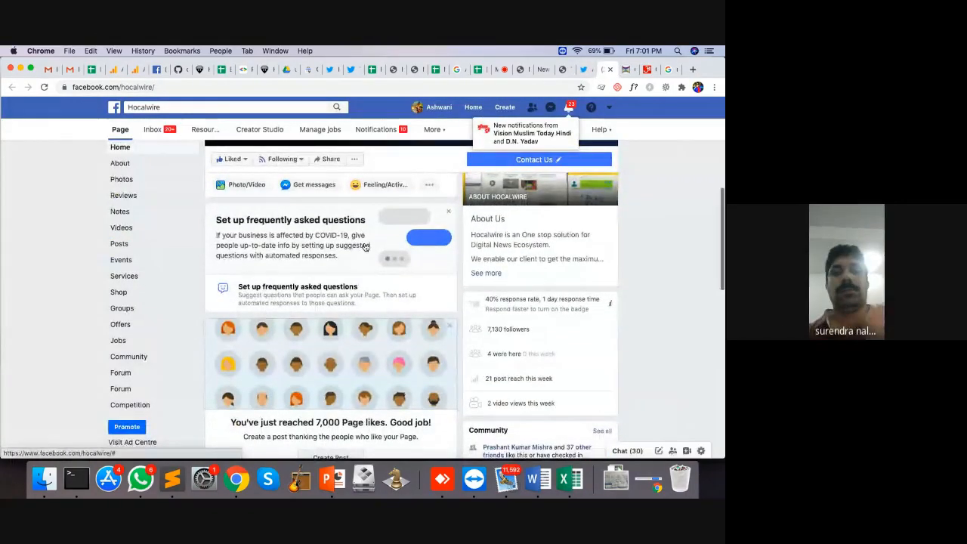
{"action": "scroll", "coordinate": [364, 246], "scroll_direction": "down", "scroll_amount": 4}
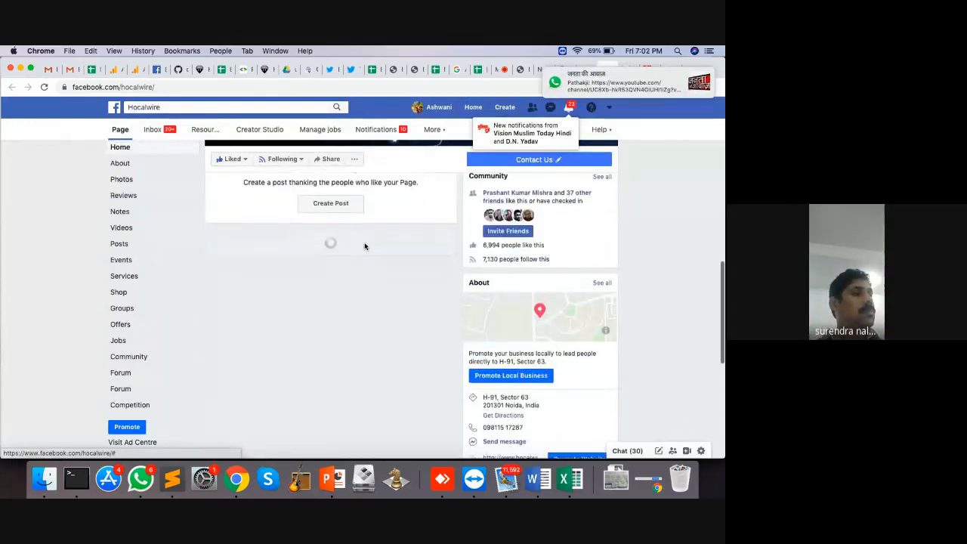
{"action": "scroll", "coordinate": [365, 246], "scroll_direction": "down", "scroll_amount": 2}
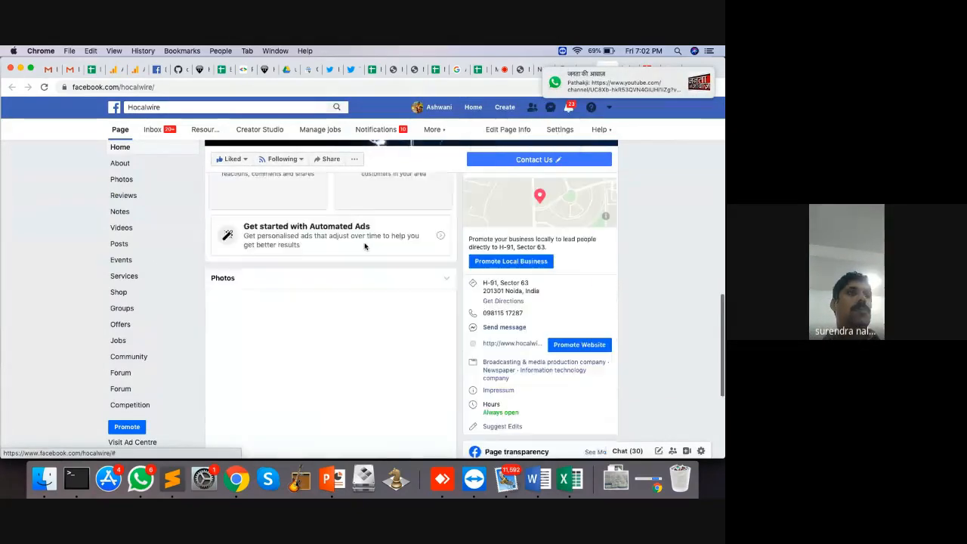
{"action": "scroll", "coordinate": [365, 246], "scroll_direction": "down", "scroll_amount": 3}
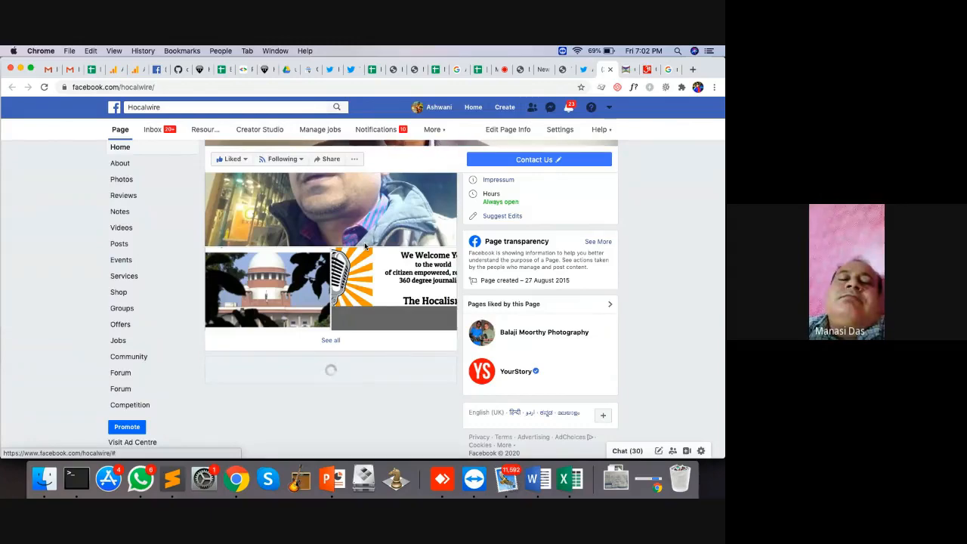
{"action": "scroll", "coordinate": [365, 246], "scroll_direction": "down", "scroll_amount": 5}
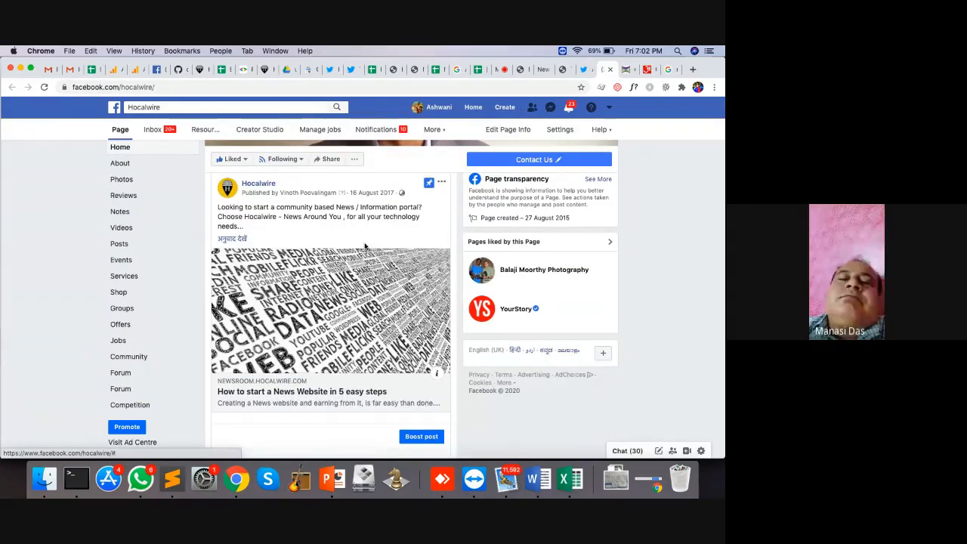
{"action": "scroll", "coordinate": [365, 246], "scroll_direction": "up", "scroll_amount": 2}
{"action": "scroll", "coordinate": [365, 246], "scroll_direction": "down", "scroll_amount": 5}
{"action": "scroll", "coordinate": [365, 246], "scroll_direction": "down", "scroll_amount": 3}
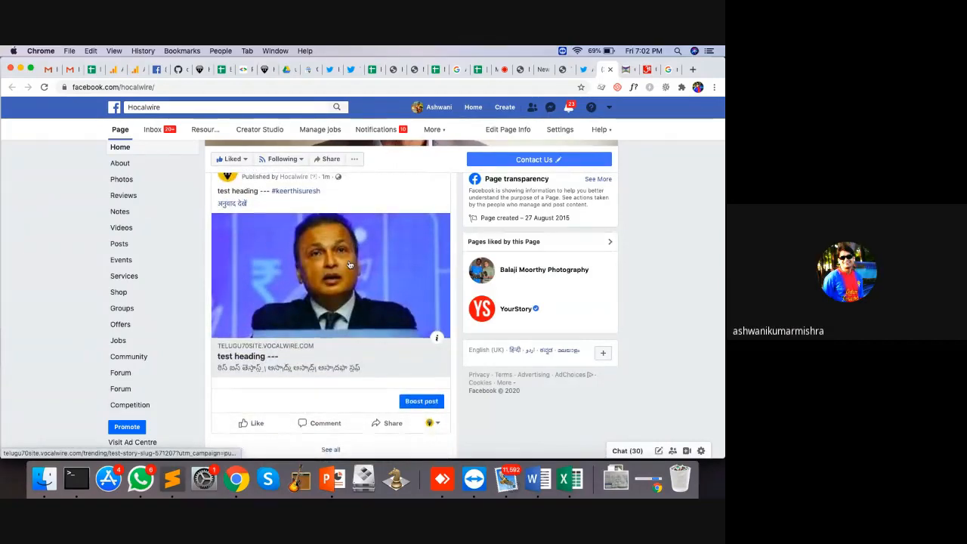
{"action": "scroll", "coordinate": [432, 240], "scroll_direction": "up", "scroll_amount": 2}
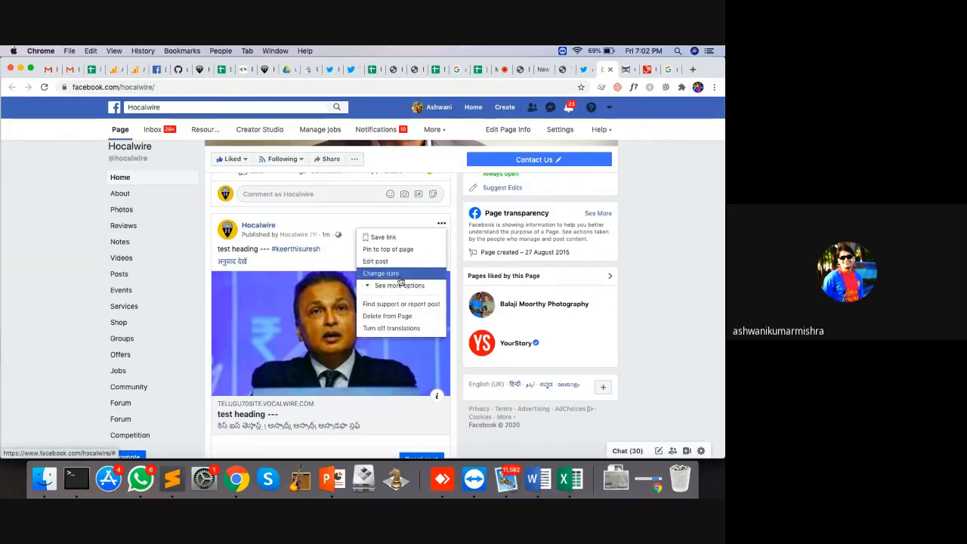
{"action": "left_click", "coordinate": [398, 318]}
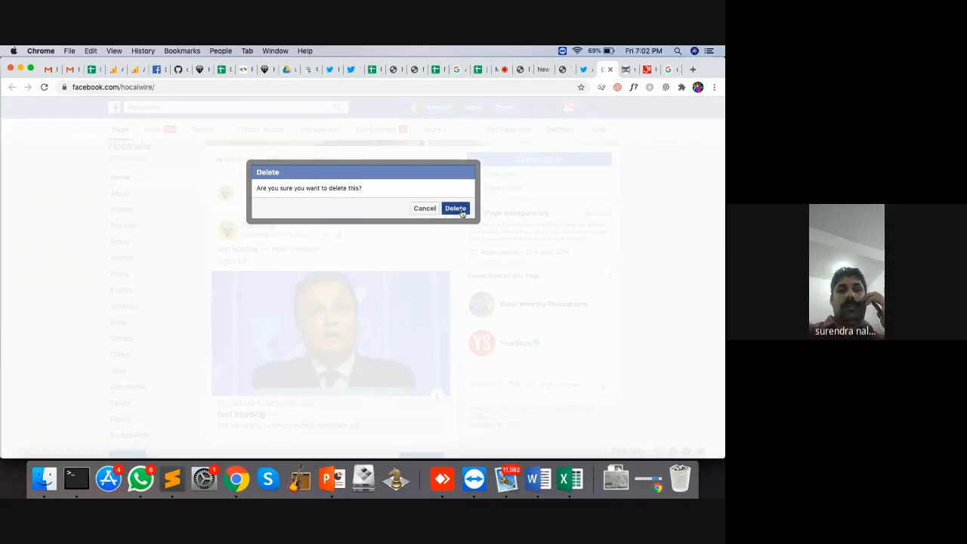
{"action": "left_click", "coordinate": [456, 209]}
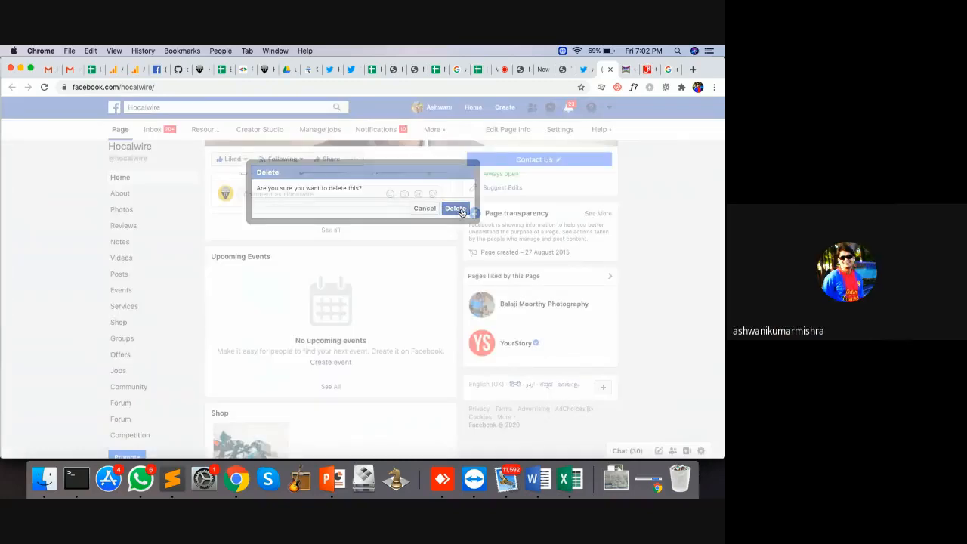
{"action": "left_click", "coordinate": [610, 69]}
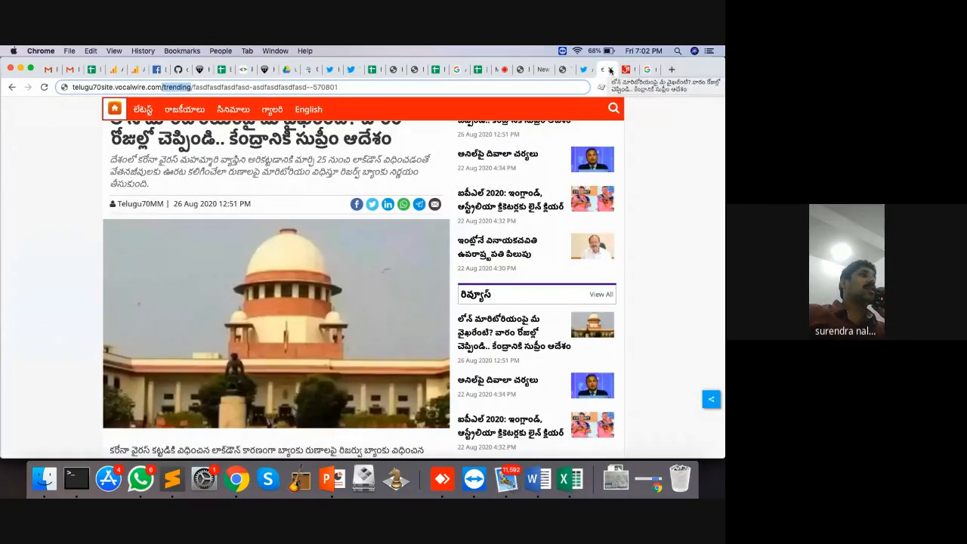
Step: Close the telugu70site and leftover news tabs, then start a new AMP story
{"action": "left_click", "coordinate": [610, 70]}
{"action": "left_click", "coordinate": [568, 71]}
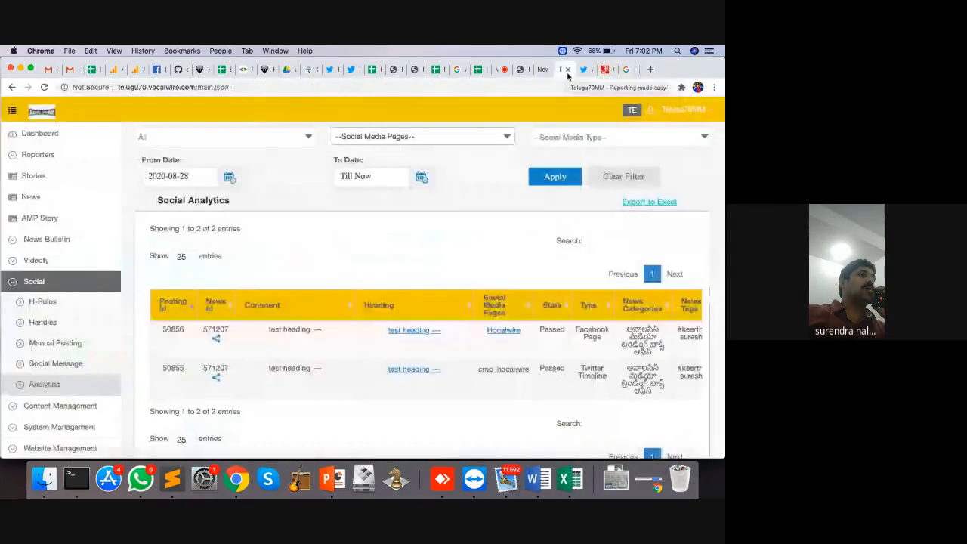
{"action": "left_click", "coordinate": [54, 217]}
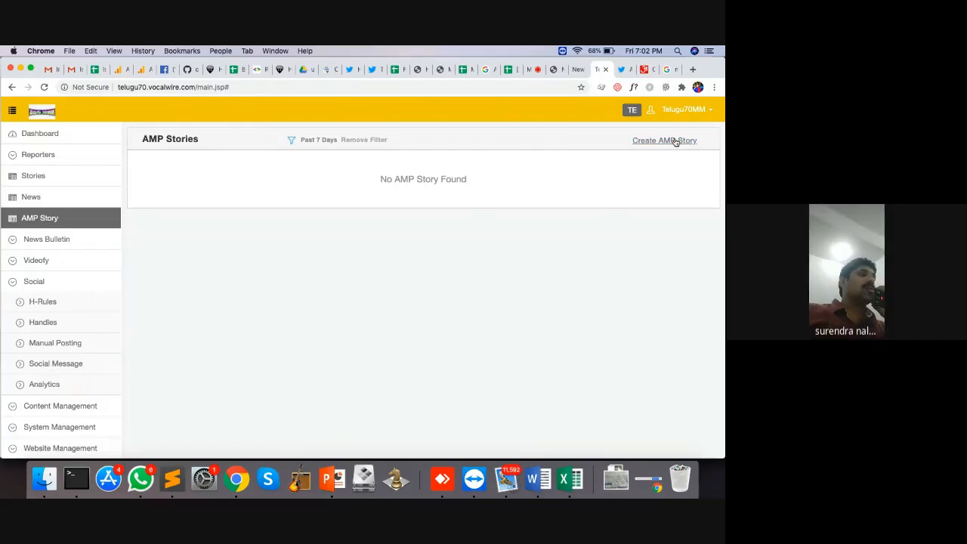
{"action": "left_click", "coordinate": [674, 141]}
Step: Dismiss the Google Meet presenting notice and return to the blank AMP story form
{"action": "left_click", "coordinate": [535, 70]}
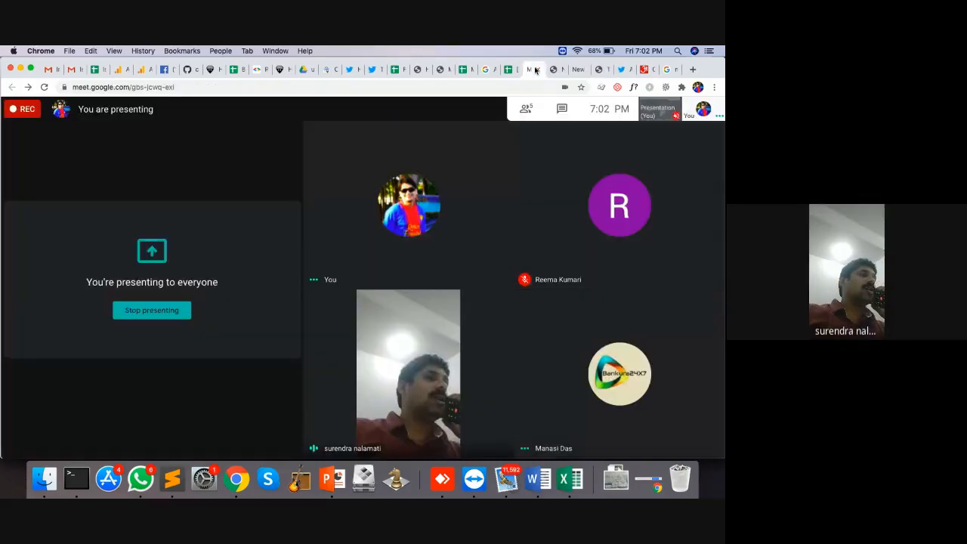
{"action": "mouse_move", "coordinate": [593, 164]}
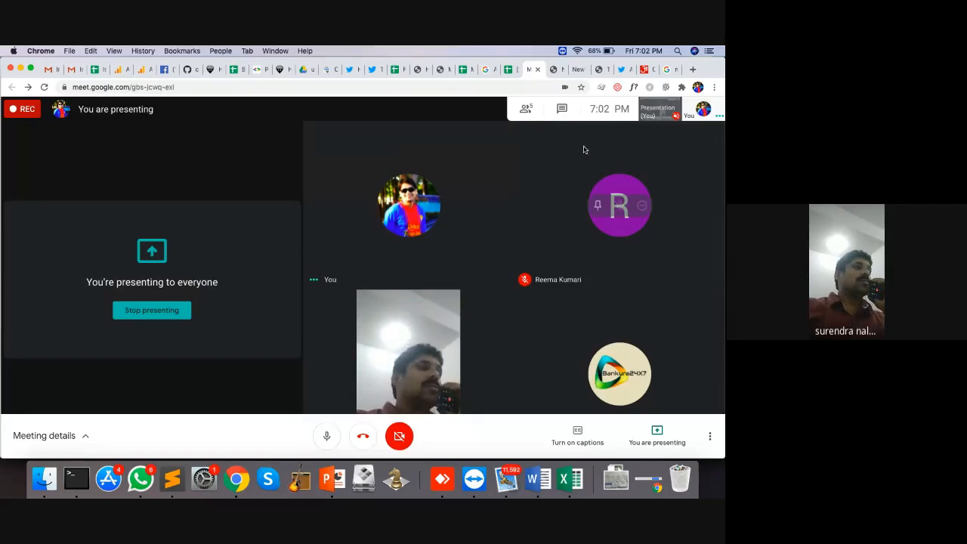
{"action": "left_click", "coordinate": [582, 70]}
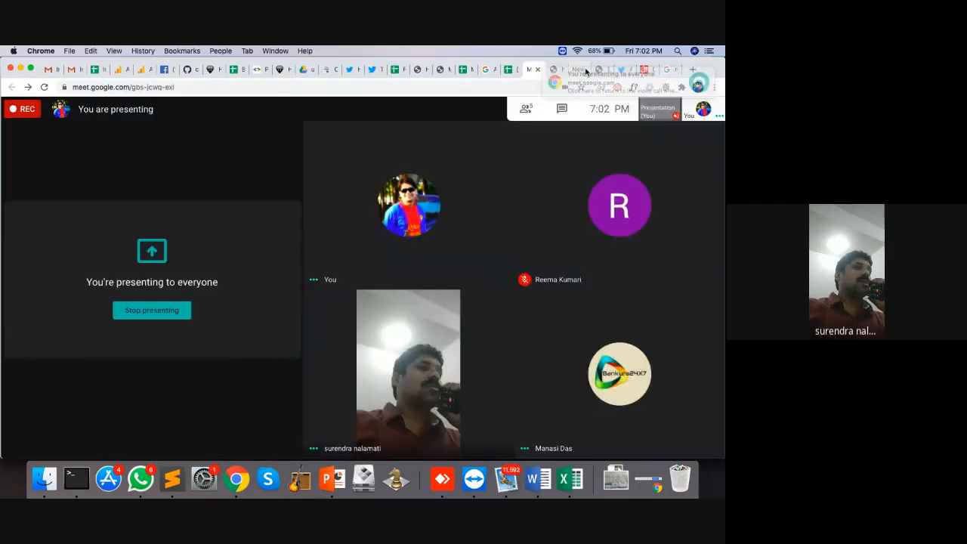
{"action": "left_click", "coordinate": [582, 70]}
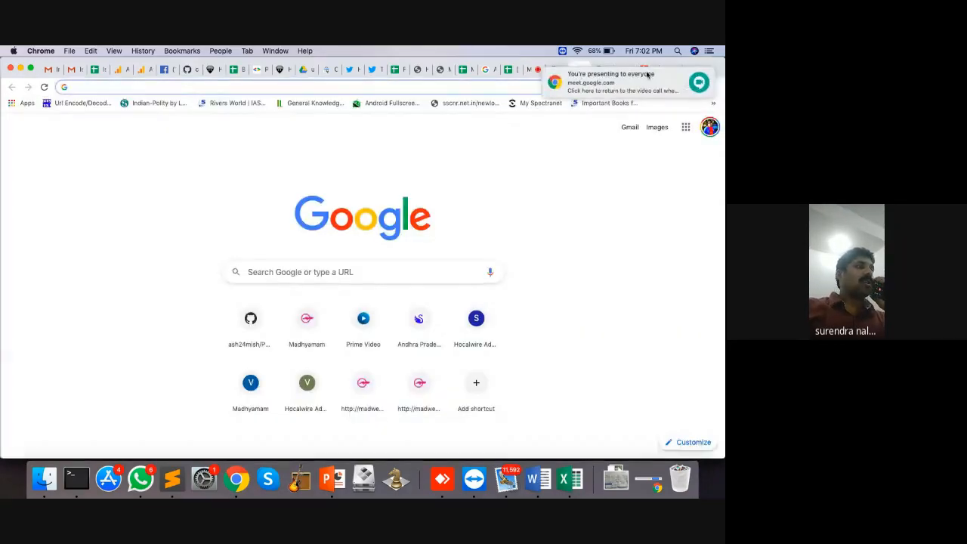
{"action": "mouse_move", "coordinate": [668, 80]}
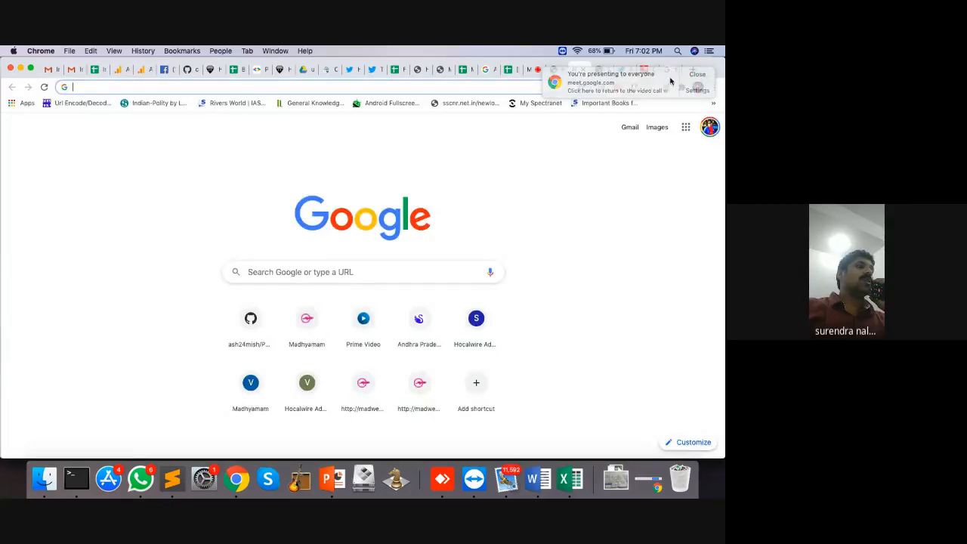
{"action": "left_click", "coordinate": [589, 70]}
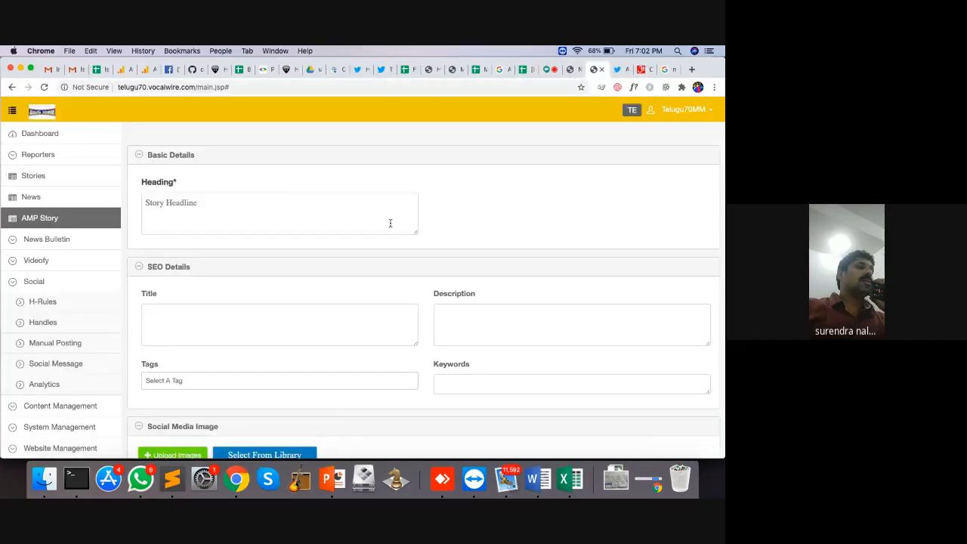
Step: Enter the heading 'Salman Khan Journey from actor to star' and move on to the SEO Title field
{"action": "left_click", "coordinate": [192, 204]}
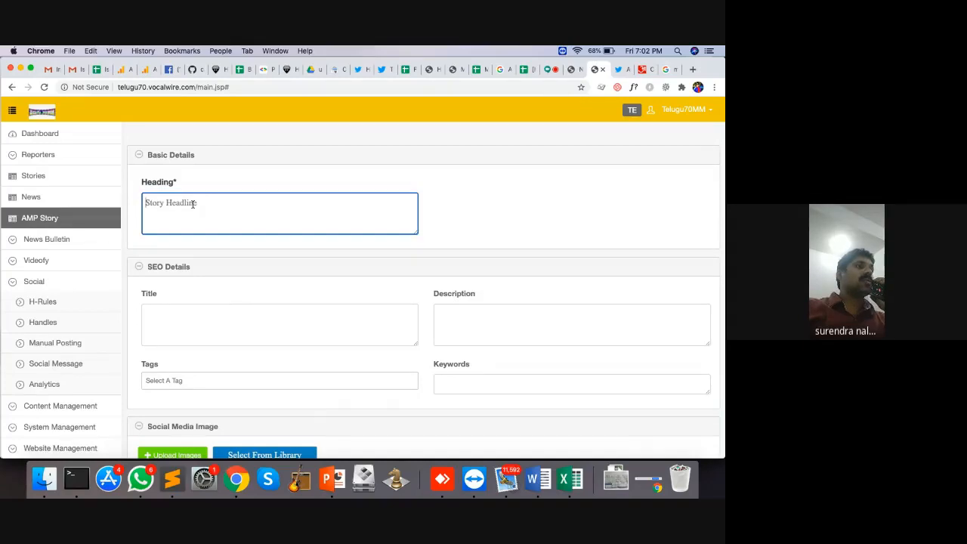
{"action": "type", "text": "S"}
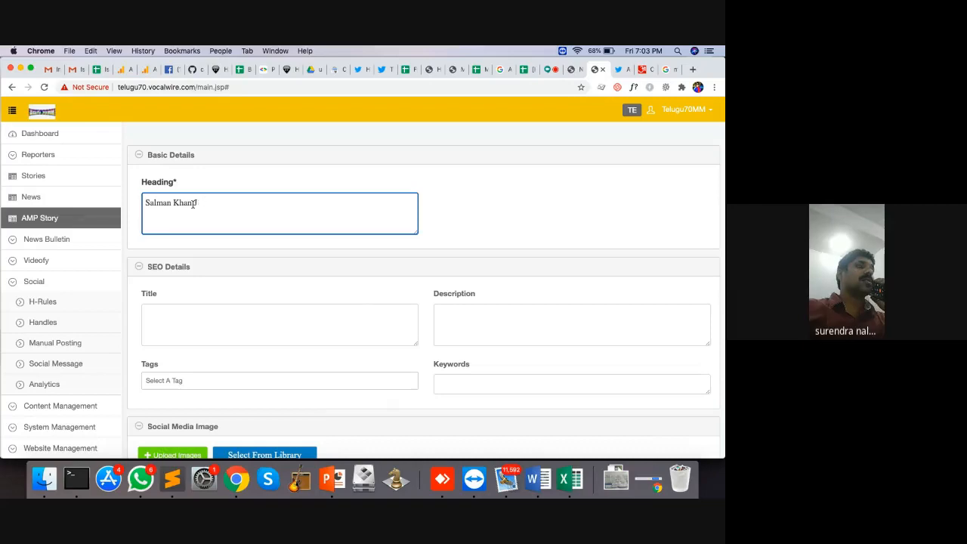
{"action": "type", "text": "alman Khan Journey "}
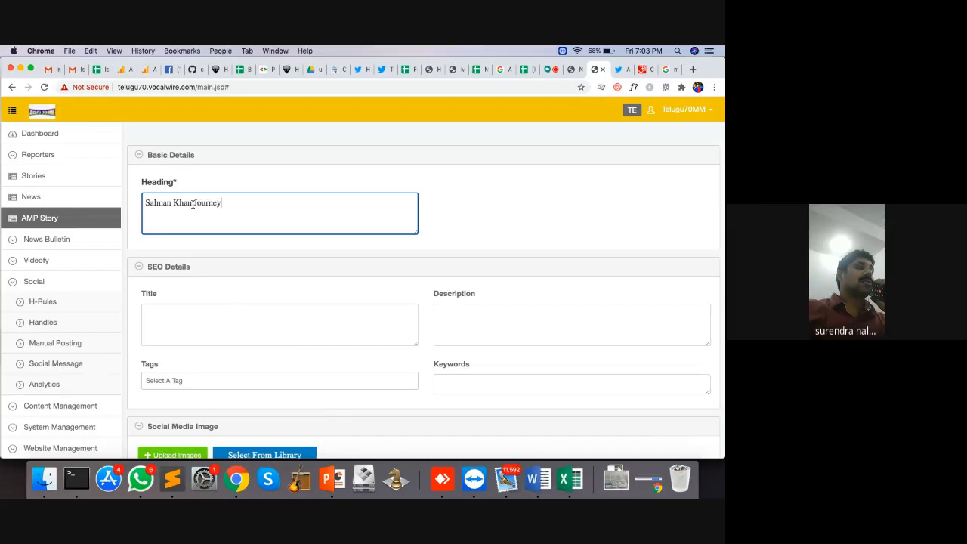
{"action": "type", "text": "from"}
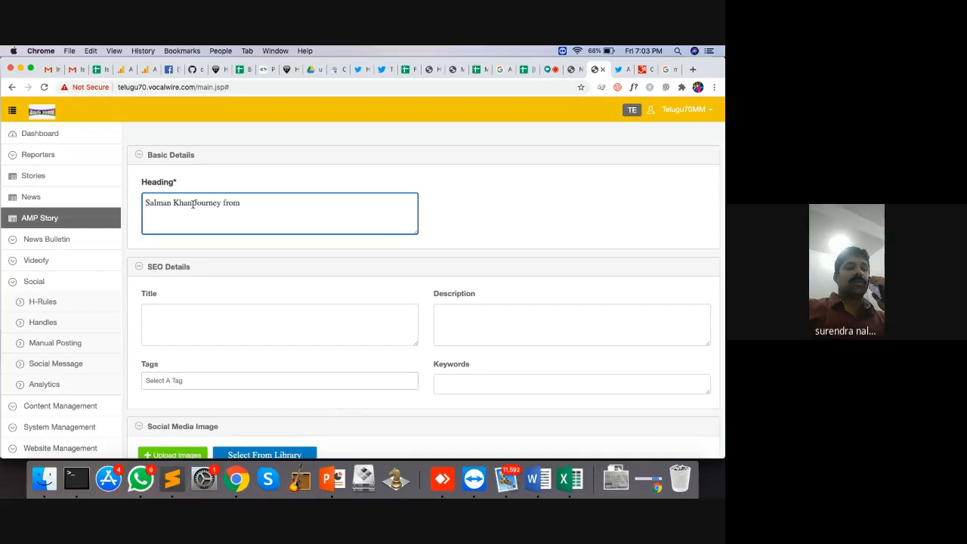
{"action": "type", "text": " ac"}
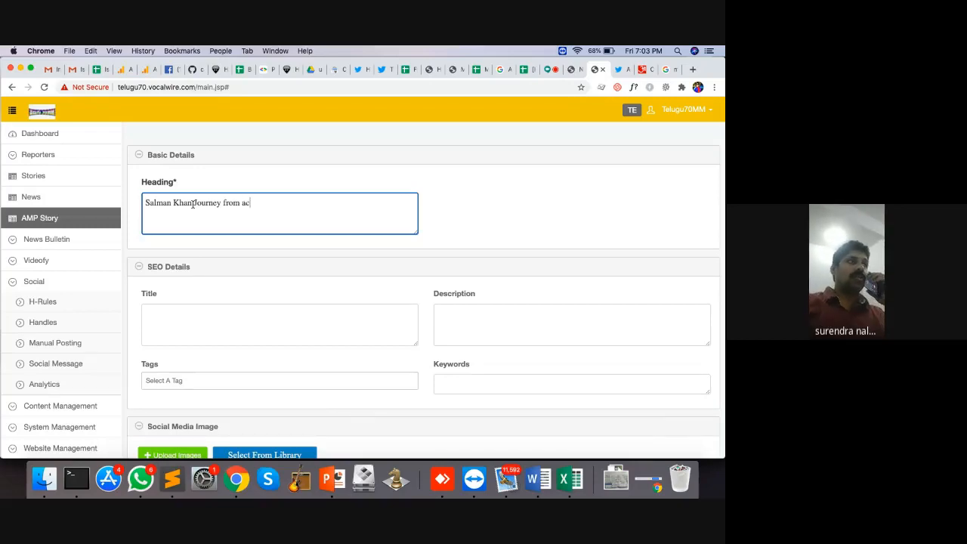
{"action": "type", "text": "tor to star"}
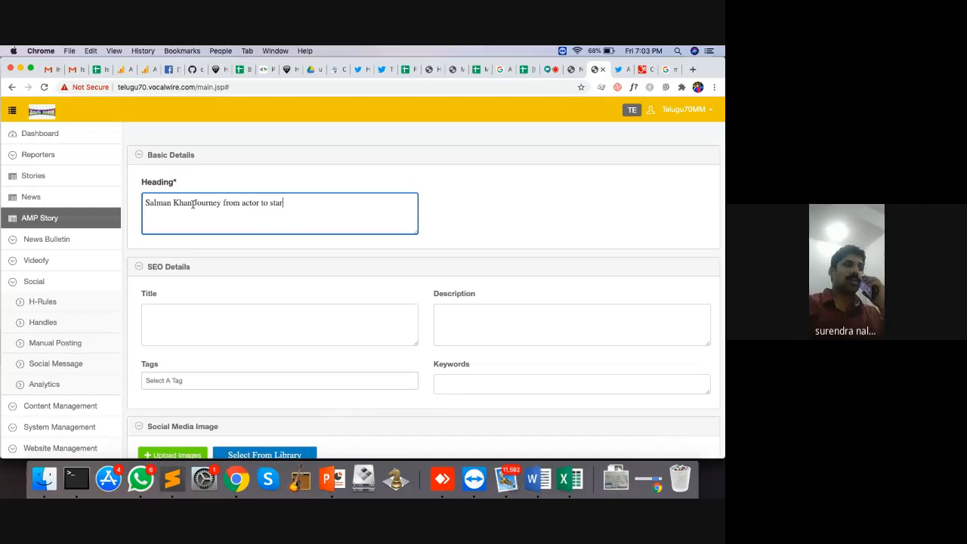
{"action": "key", "text": "Tab"}
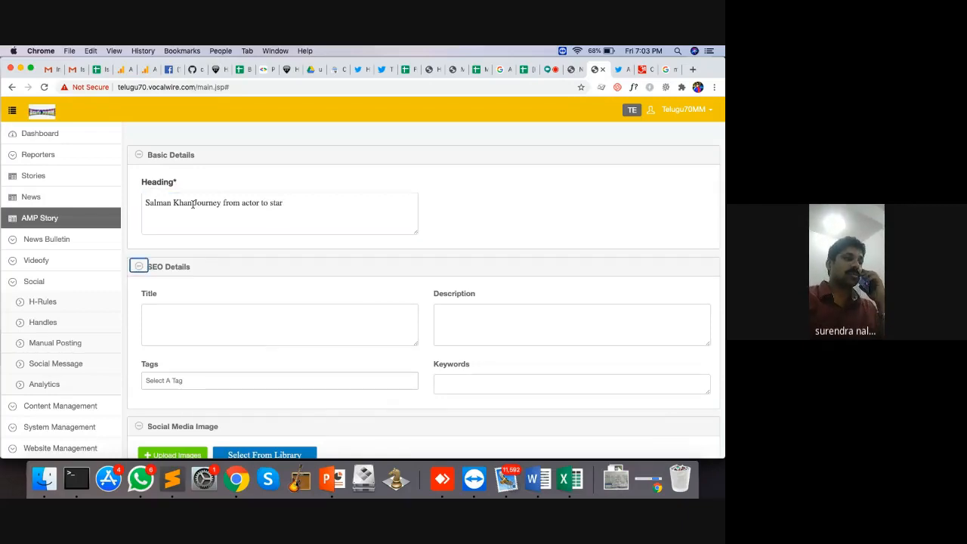
{"action": "key", "text": "Tab"}
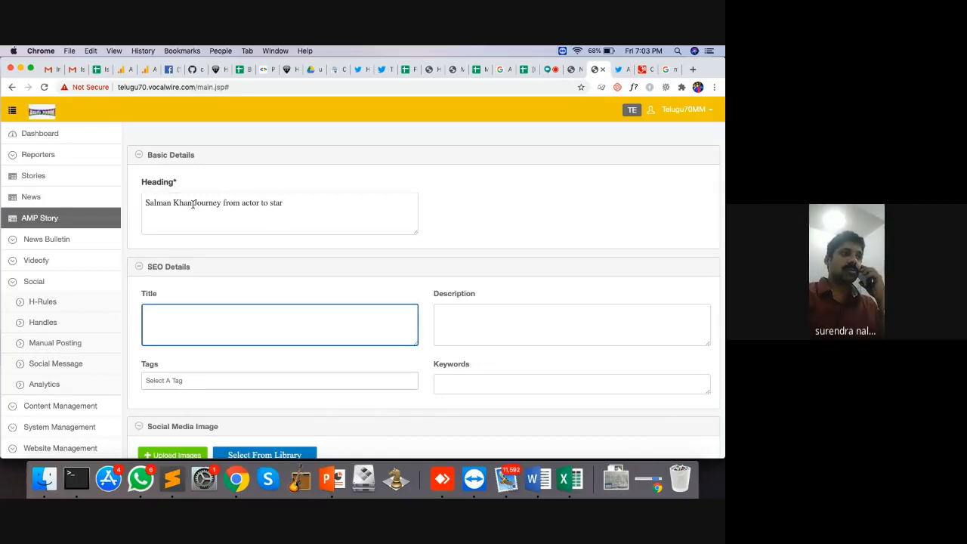
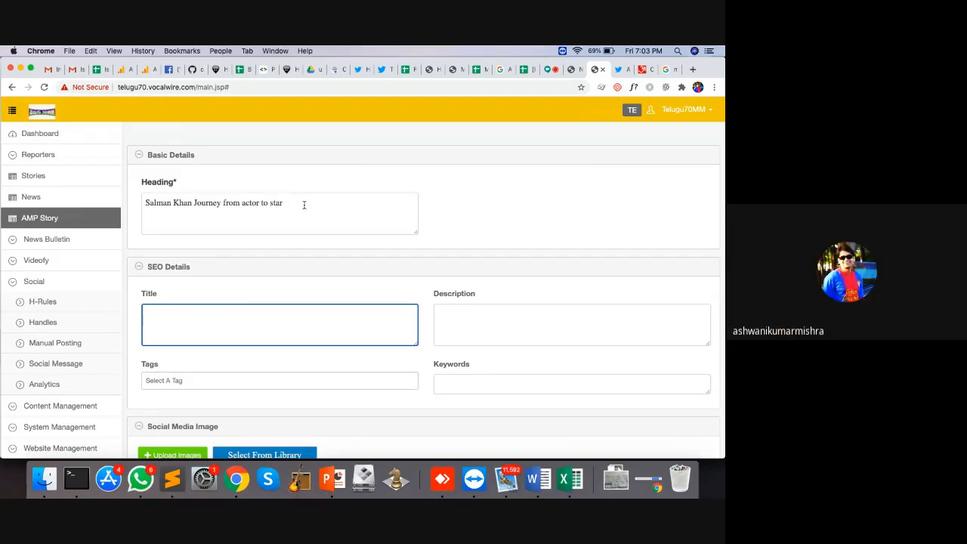
Step: Enter the SEO description 'How a Kid in 1988 become super star in 2020'
{"action": "scroll", "coordinate": [304, 209], "scroll_direction": "down", "scroll_amount": 2}
{"action": "scroll", "coordinate": [304, 208], "scroll_direction": "up", "scroll_amount": 2}
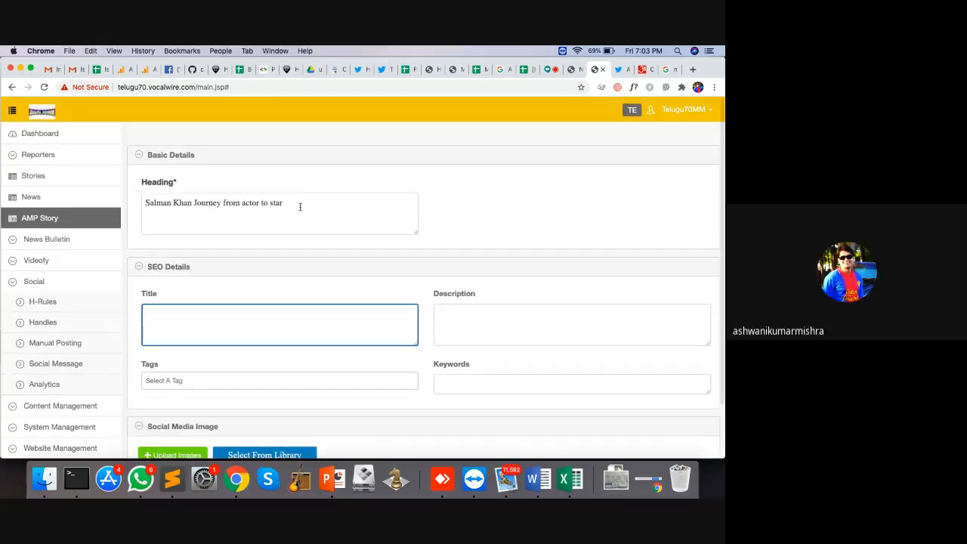
{"action": "left_click", "coordinate": [304, 207]}
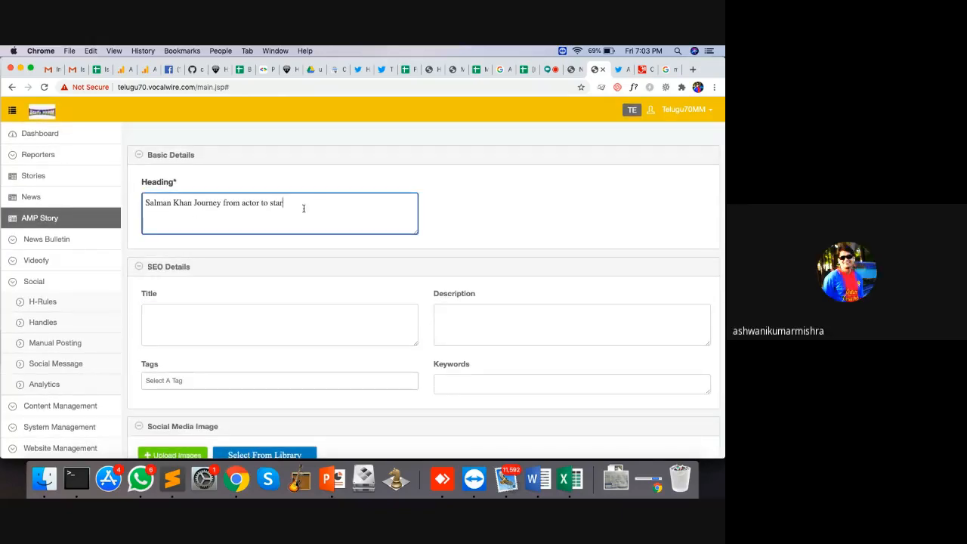
{"action": "key", "text": "super+a"}
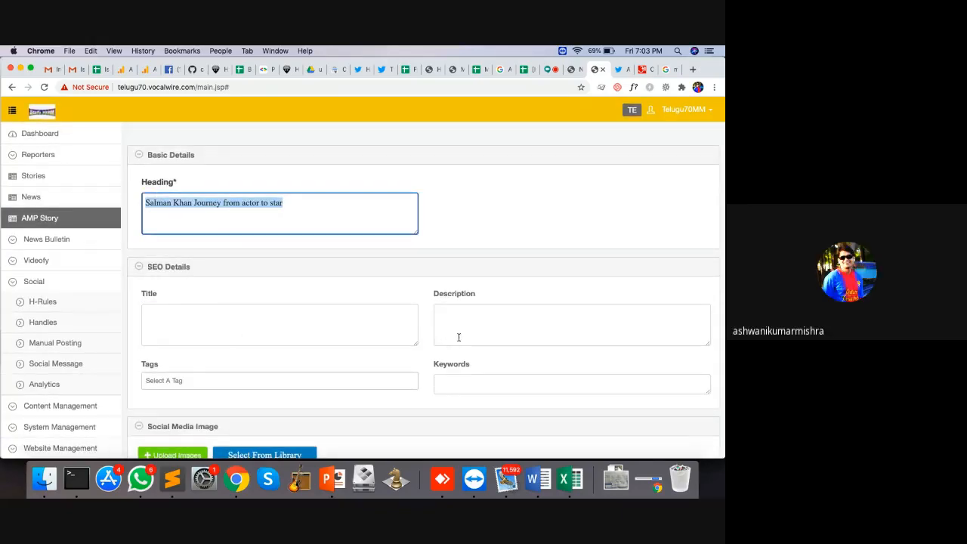
{"action": "left_click", "coordinate": [460, 335]}
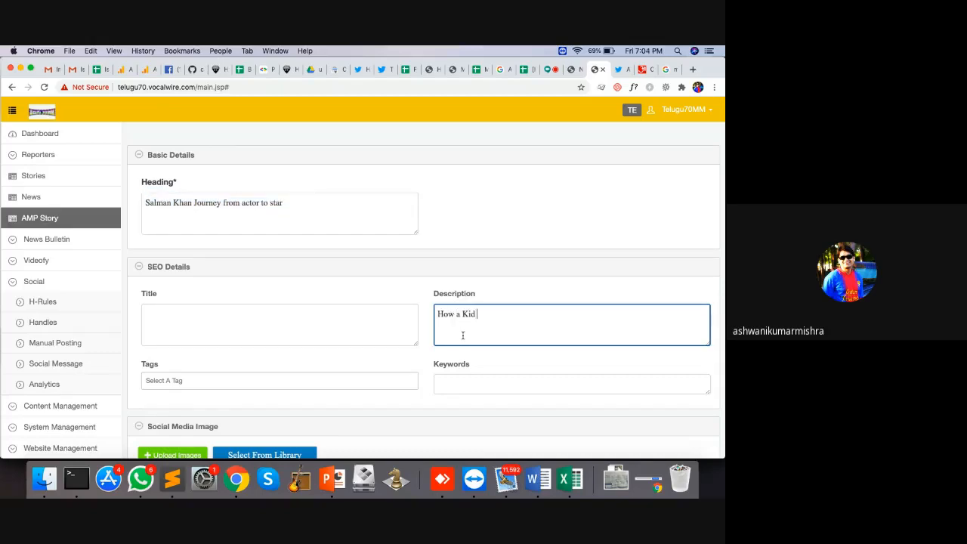
{"action": "type", "text": "How a Kid fro"}
{"action": "type", "text": "1988 become"}
{"action": "type", "text": " supper"}
{"action": "key", "text": "BackSpace"}
{"action": "key", "text": "BackSpace"}
{"action": "key", "text": "BackSpace"}
{"action": "type", "text": "er"}
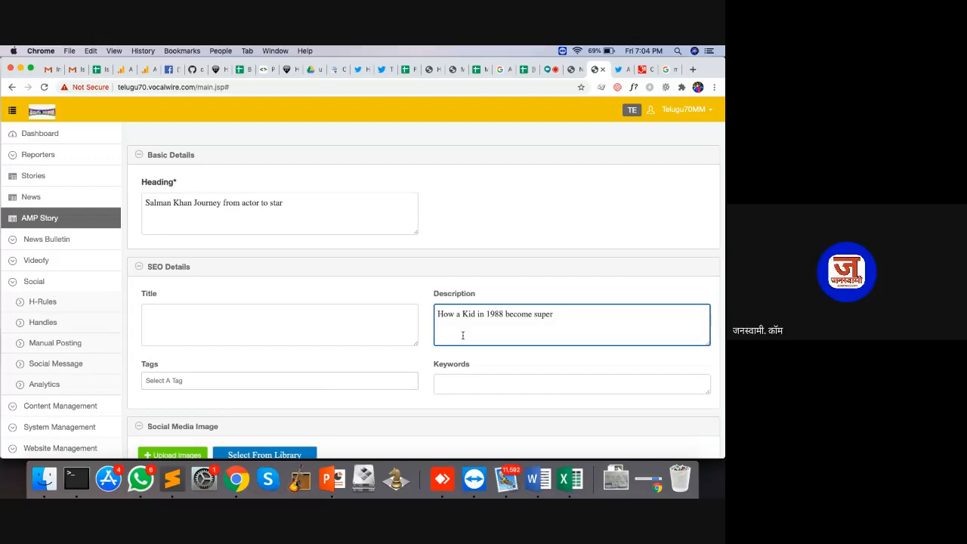
{"action": "type", "text": " star in 2020"}
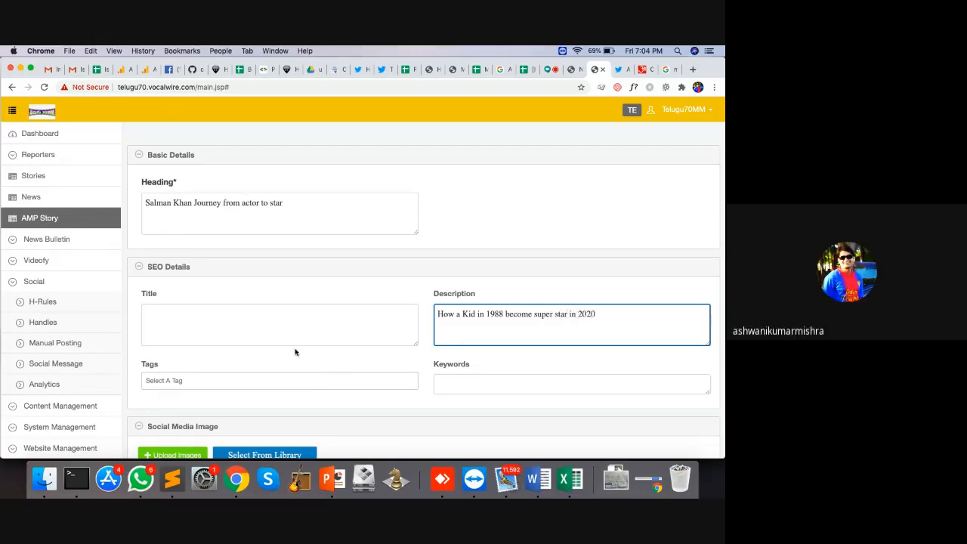
{"action": "key", "text": "super+a"}
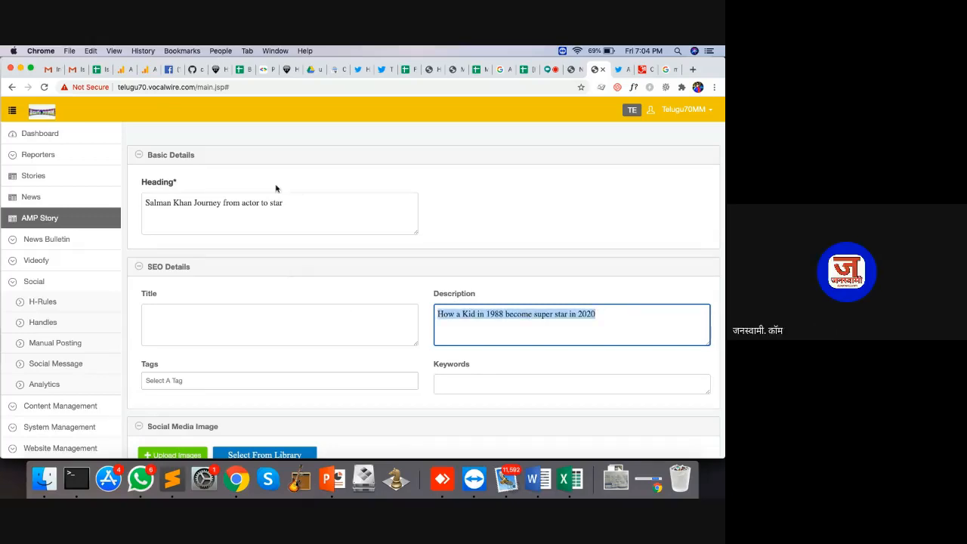
Step: Copy the story heading into the SEO title field and open the social image gallery
{"action": "triple_click", "coordinate": [278, 195]}
{"action": "key", "text": "super+c"}
{"action": "left_click", "coordinate": [259, 326]}
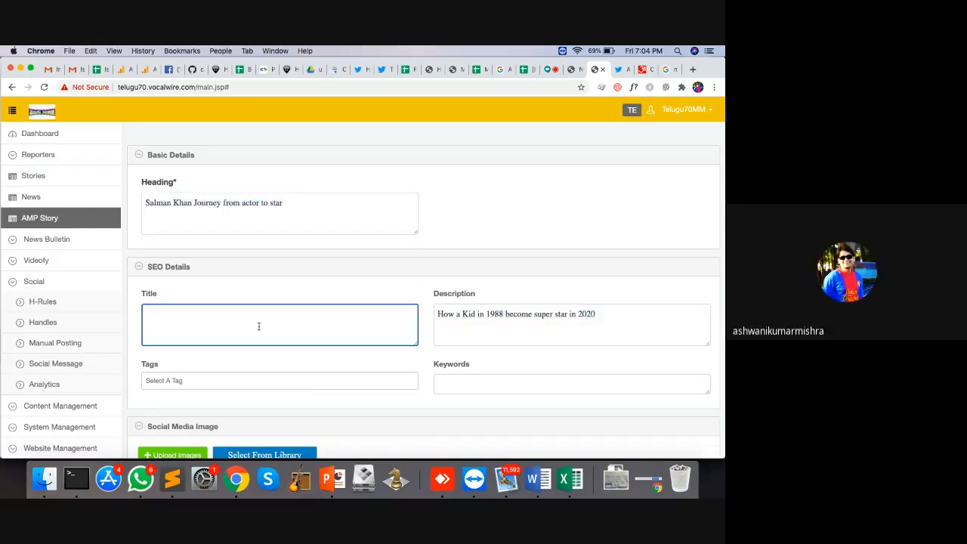
{"action": "key", "text": "super+v"}
{"action": "scroll", "coordinate": [339, 322], "scroll_direction": "down", "scroll_amount": 2}
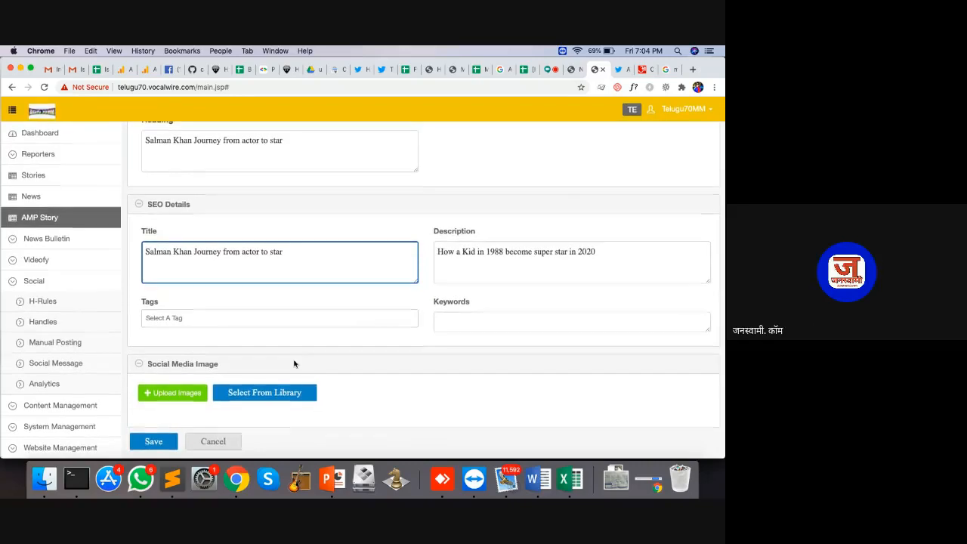
{"action": "left_click", "coordinate": [258, 392]}
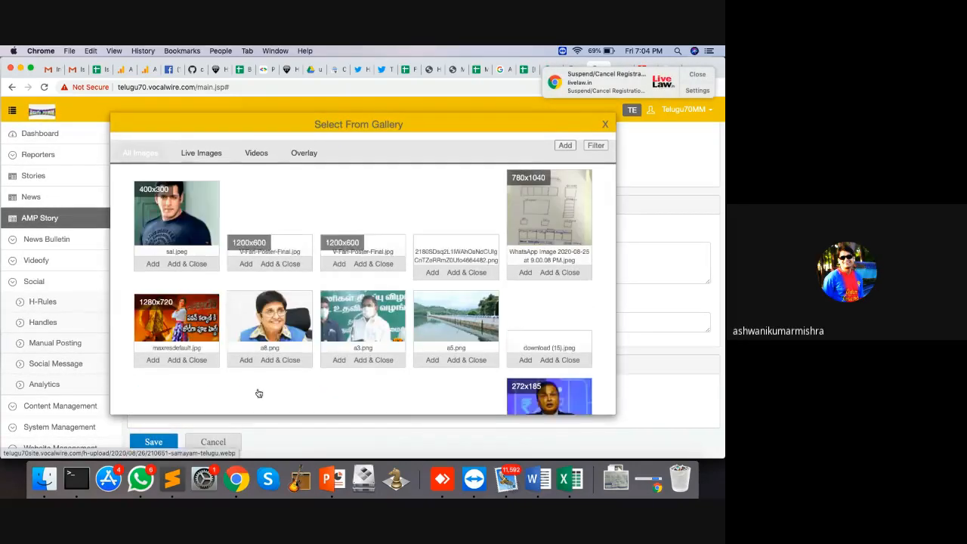
Step: Attach sal.jpeg as the social media image and save the story as a draft
{"action": "scroll", "coordinate": [219, 280], "scroll_direction": "down", "scroll_amount": 1}
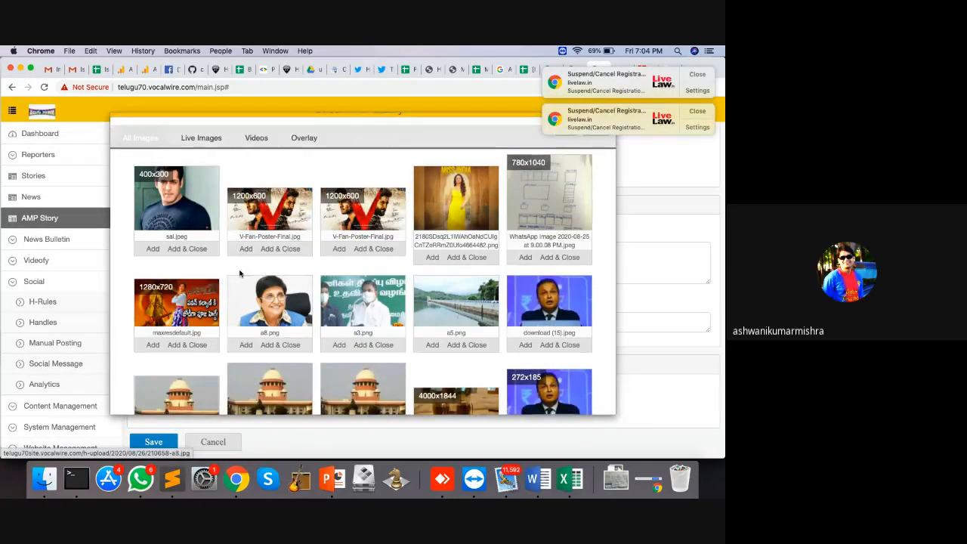
{"action": "left_click", "coordinate": [200, 250]}
{"action": "scroll", "coordinate": [370, 301], "scroll_direction": "down", "scroll_amount": 5}
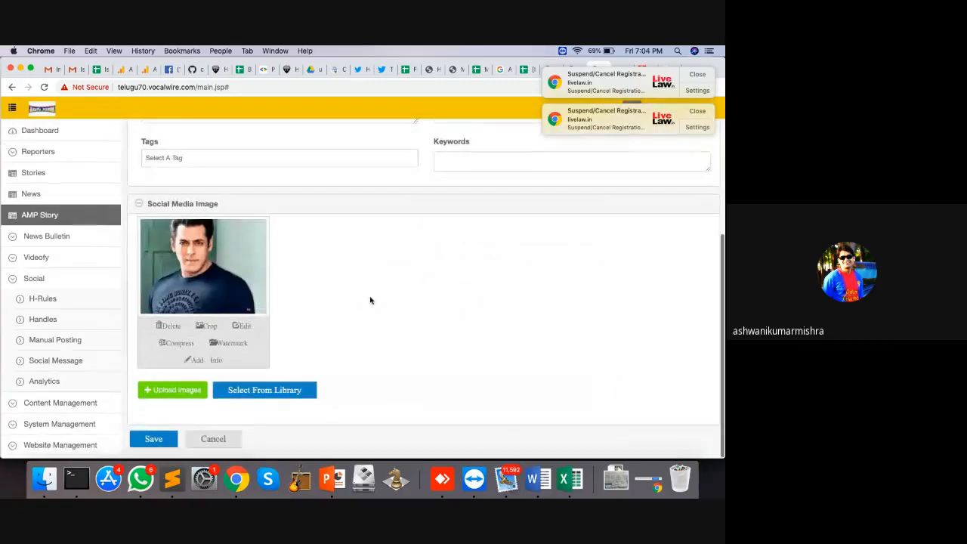
{"action": "left_click", "coordinate": [160, 442]}
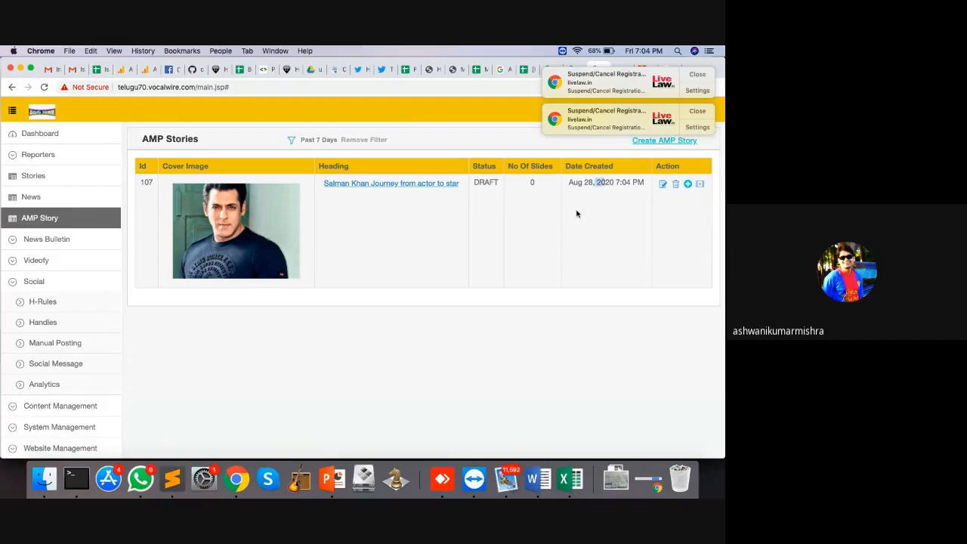
Step: Open the Salman Khan story's details page from the AMP Stories list (draft 107)
{"action": "left_click_drag", "start_coordinate": [606, 212], "coordinate": [483, 188]}
{"action": "left_click", "coordinate": [434, 201]}
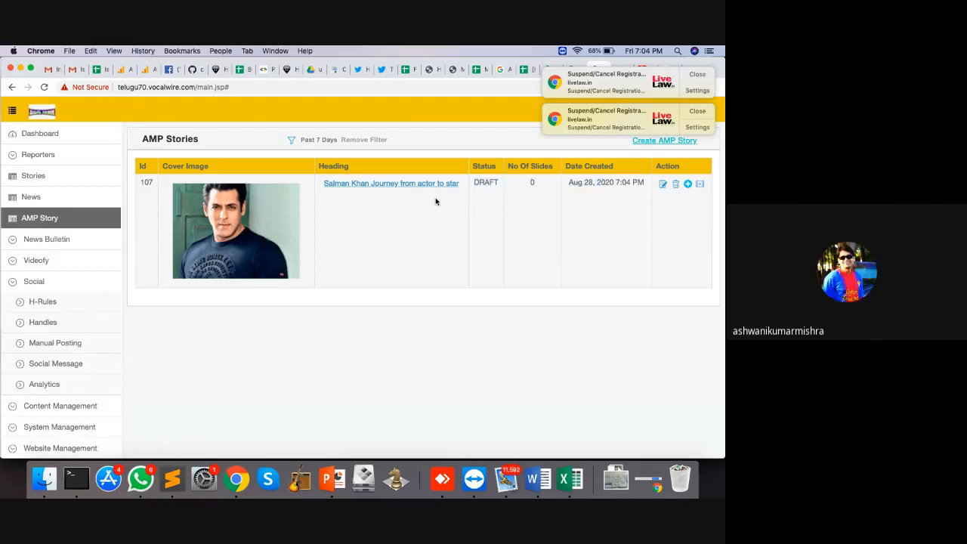
{"action": "left_click", "coordinate": [391, 186]}
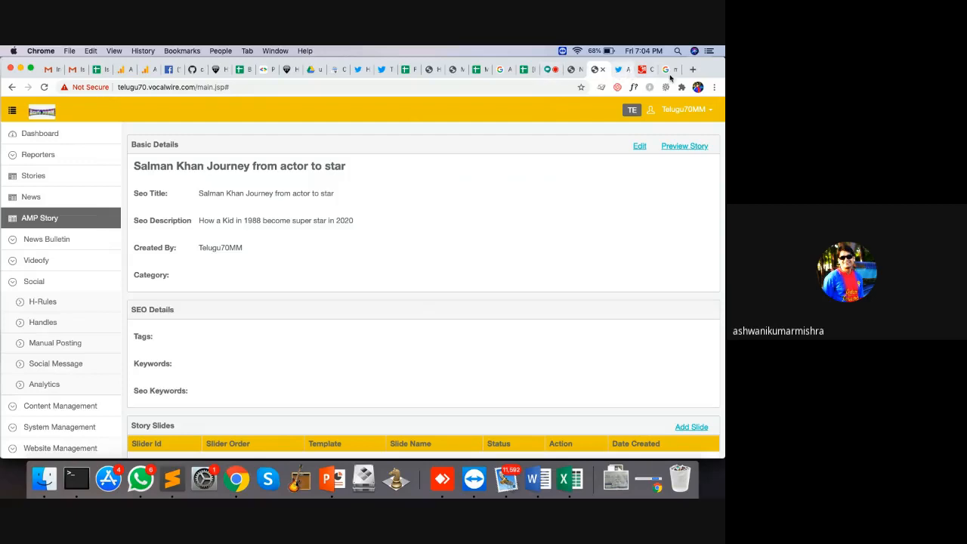
{"action": "scroll", "coordinate": [391, 233], "scroll_direction": "down", "scroll_amount": 2}
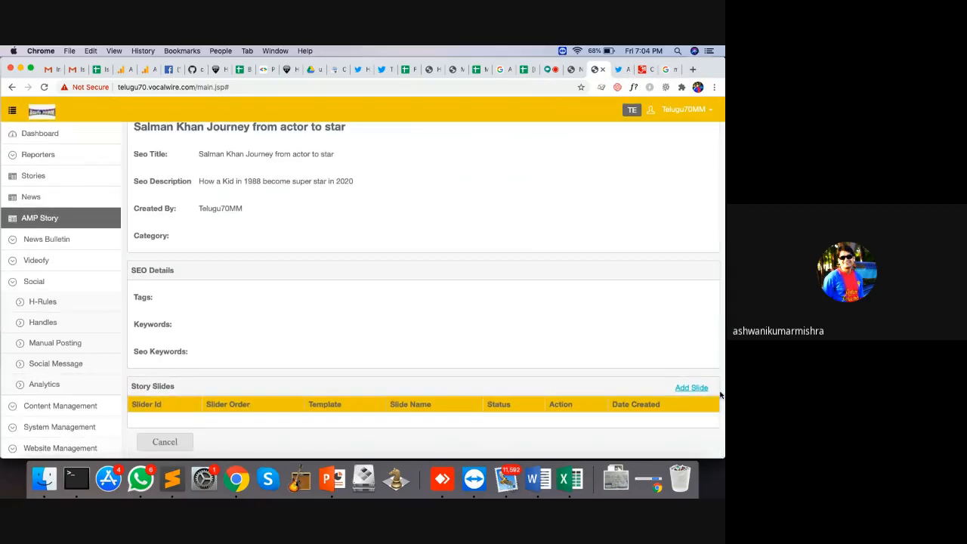
Step: Start a new slide, try the Formal Headline template, and cancel it
{"action": "left_click", "coordinate": [692, 383]}
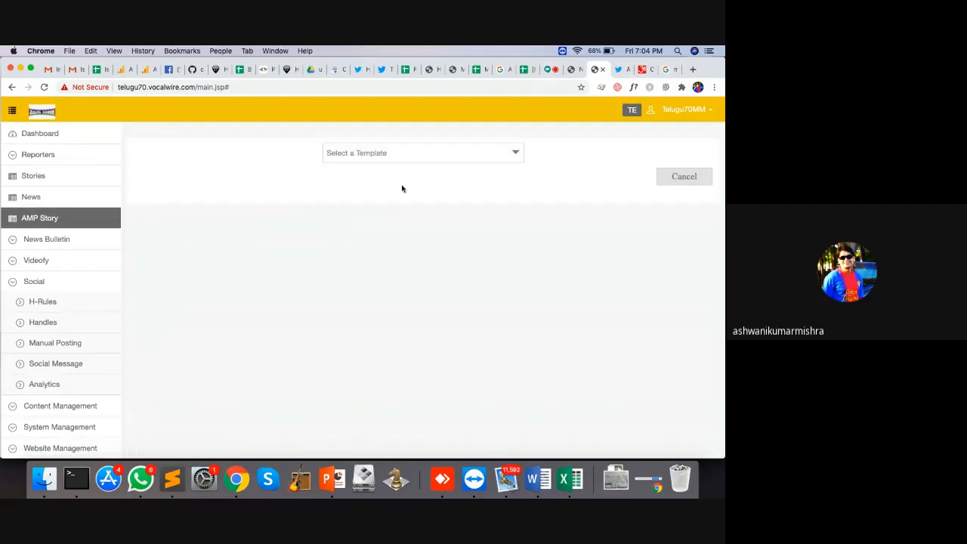
{"action": "left_click", "coordinate": [378, 155]}
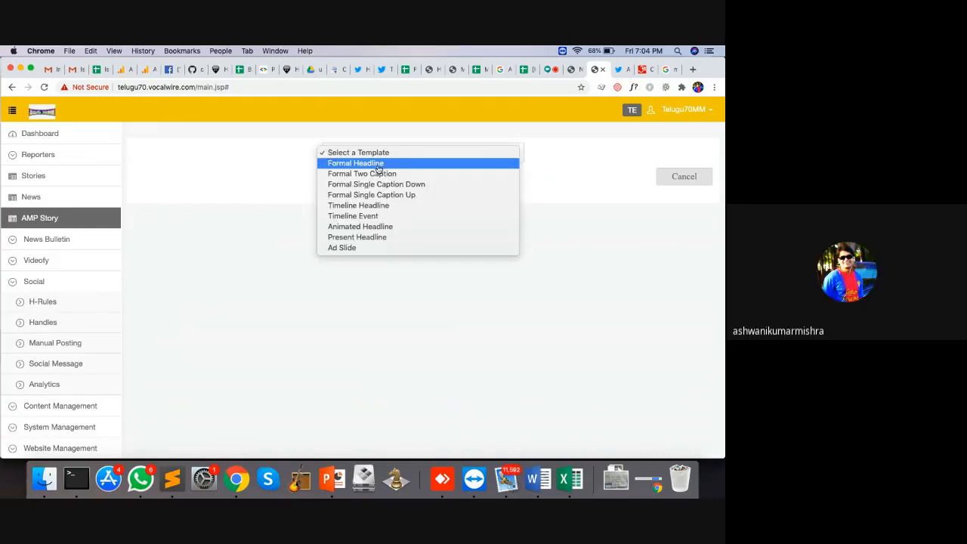
{"action": "left_click", "coordinate": [370, 164]}
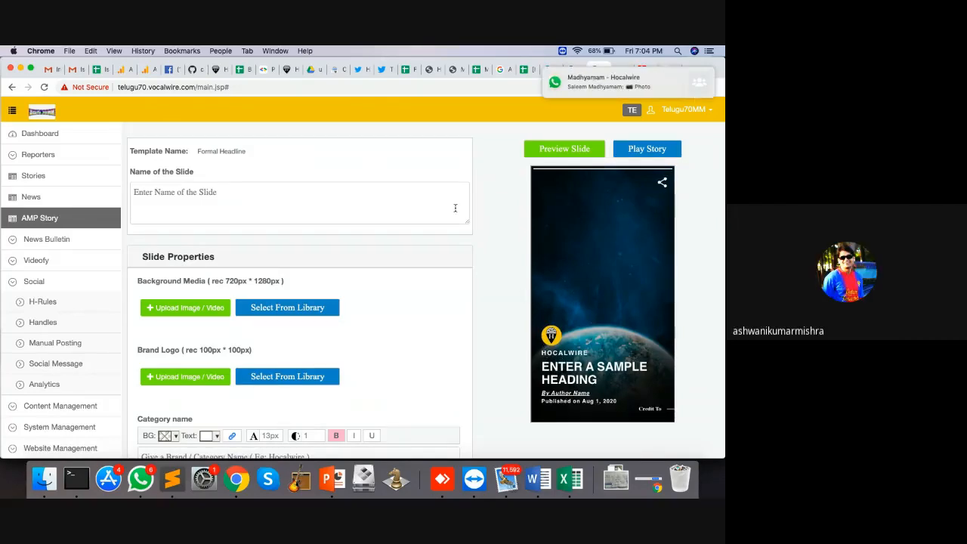
{"action": "scroll", "coordinate": [338, 352], "scroll_direction": "down", "scroll_amount": 10}
{"action": "scroll", "coordinate": [337, 352], "scroll_direction": "up", "scroll_amount": 2}
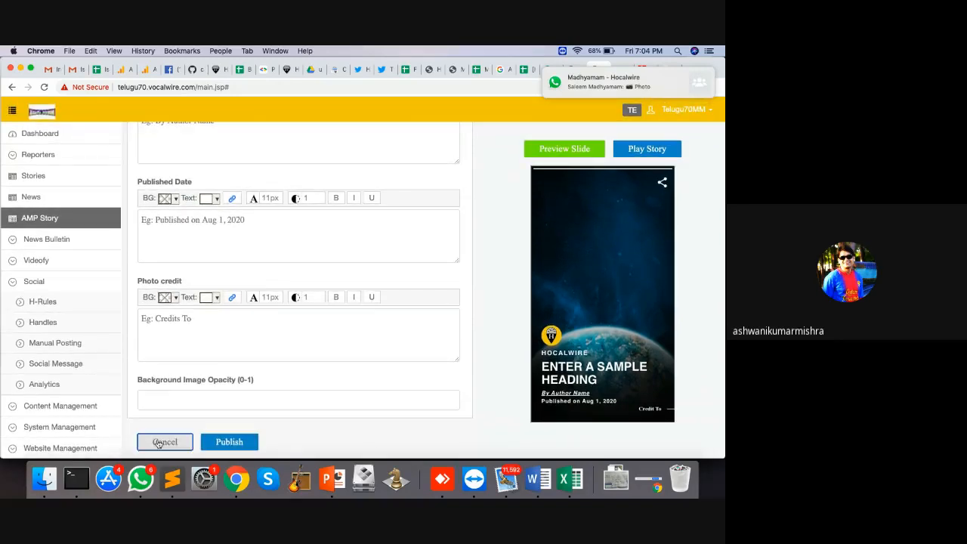
{"action": "left_click", "coordinate": [163, 440]}
Step: Try and discard the Formal Two Caption and Formal Single Caption Down templates
{"action": "left_click", "coordinate": [427, 155]}
{"action": "left_click", "coordinate": [401, 173]}
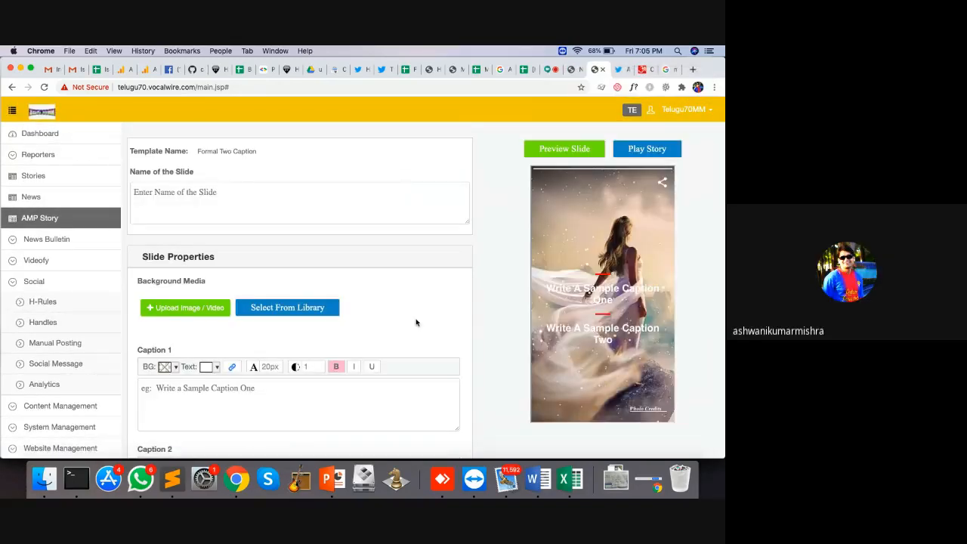
{"action": "scroll", "coordinate": [408, 325], "scroll_direction": "down", "scroll_amount": 8}
{"action": "left_click", "coordinate": [172, 442]}
{"action": "left_click", "coordinate": [438, 155]}
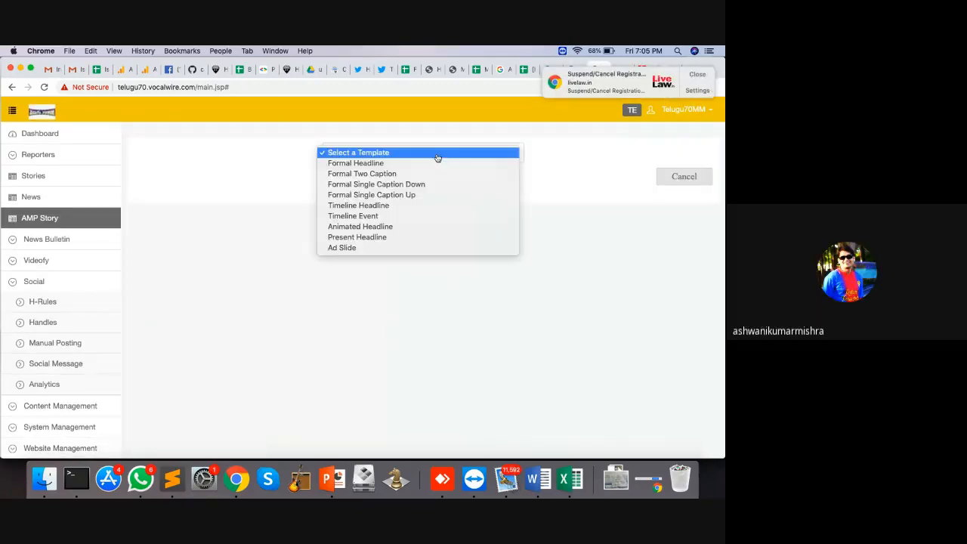
{"action": "left_click", "coordinate": [421, 185]}
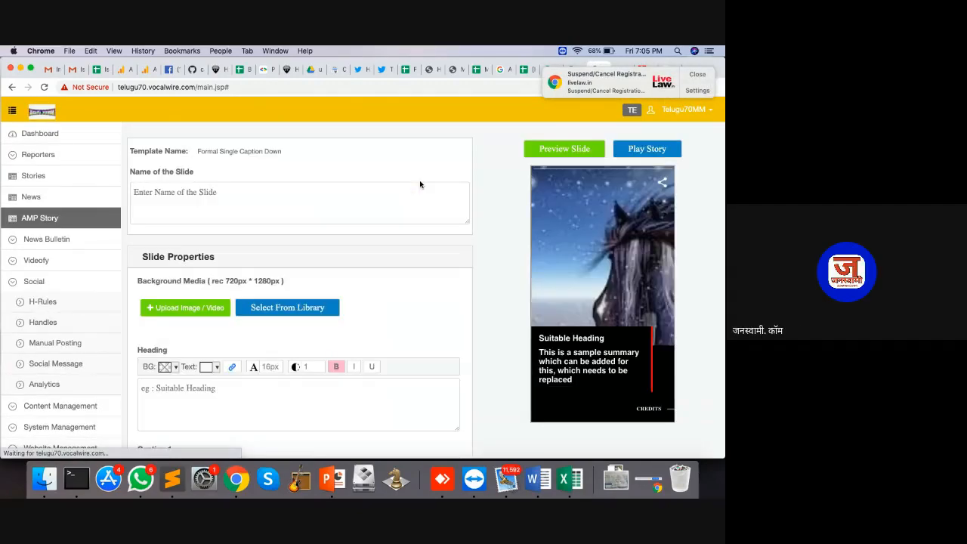
{"action": "scroll", "coordinate": [437, 327], "scroll_direction": "down", "scroll_amount": 8}
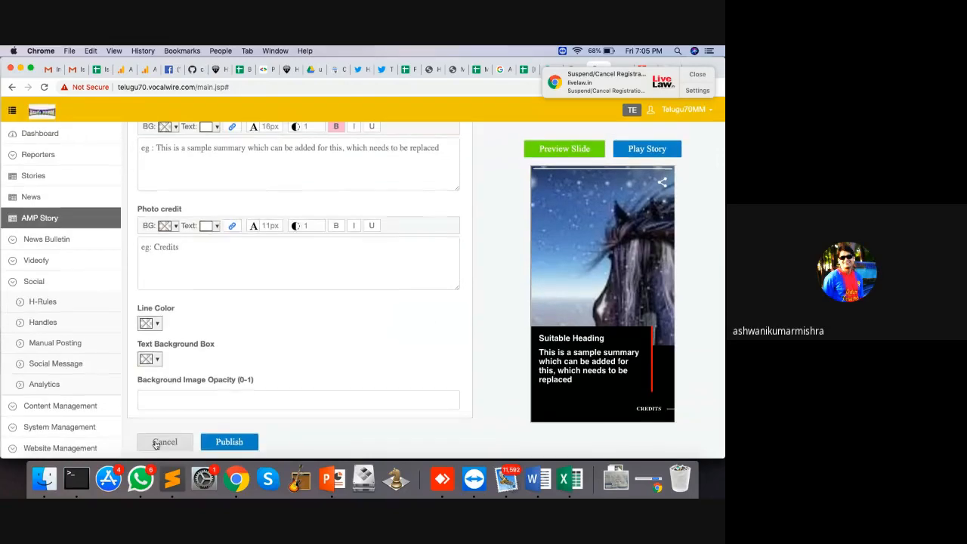
{"action": "left_click", "coordinate": [164, 442]}
Step: Try and discard the Formal Single Caption Up and Timeline Headline templates
{"action": "left_click", "coordinate": [399, 153]}
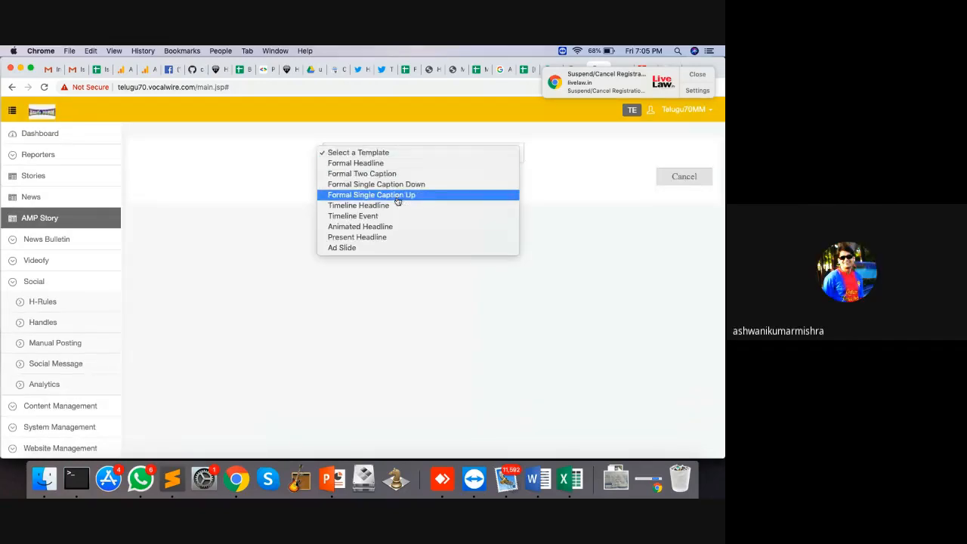
{"action": "left_click", "coordinate": [397, 196]}
{"action": "scroll", "coordinate": [395, 201], "scroll_direction": "down", "scroll_amount": 8}
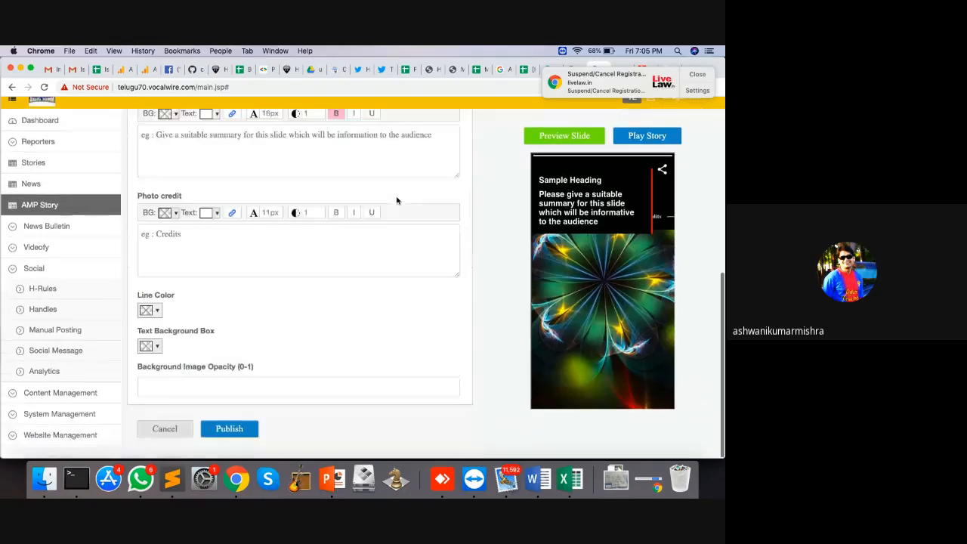
{"action": "left_click", "coordinate": [165, 441]}
{"action": "left_click", "coordinate": [401, 156]}
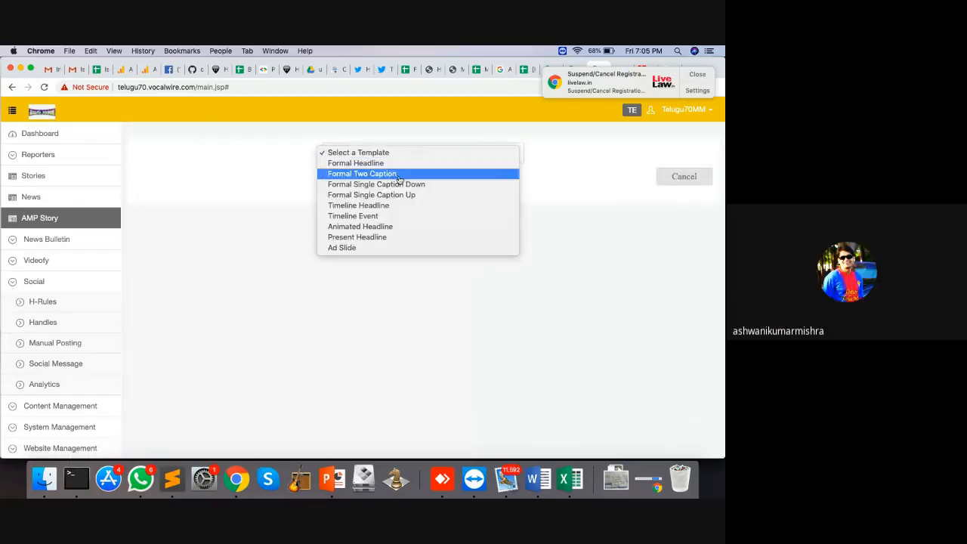
{"action": "left_click", "coordinate": [396, 205]}
{"action": "scroll", "coordinate": [431, 272], "scroll_direction": "down", "scroll_amount": 8}
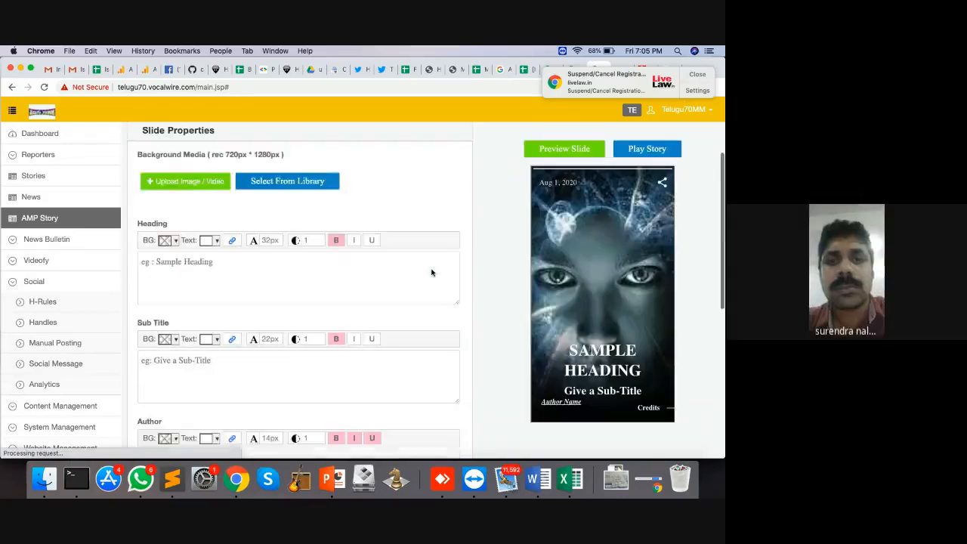
{"action": "left_click", "coordinate": [165, 452]}
Step: Try and discard the Timeline Event and Animated Headline templates
{"action": "left_click", "coordinate": [423, 153]}
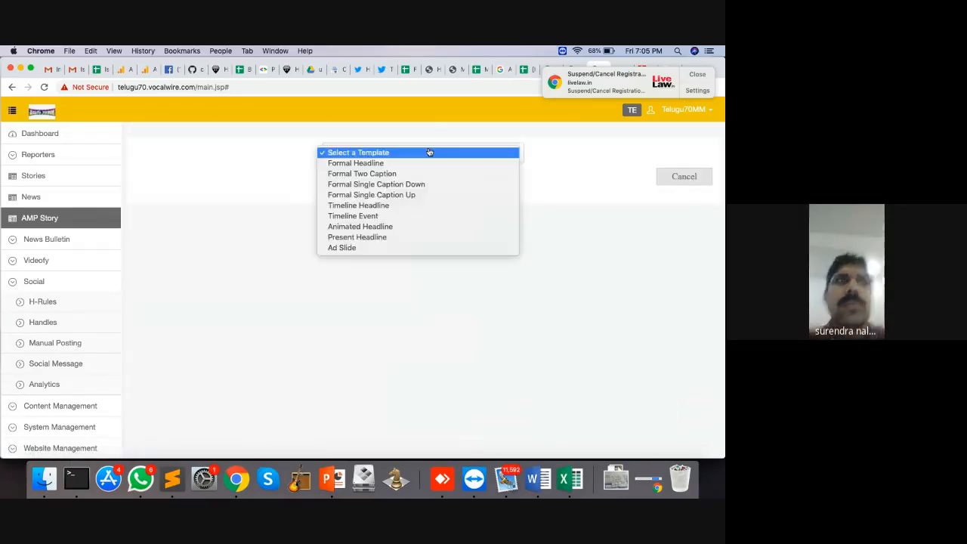
{"action": "left_click", "coordinate": [397, 216]}
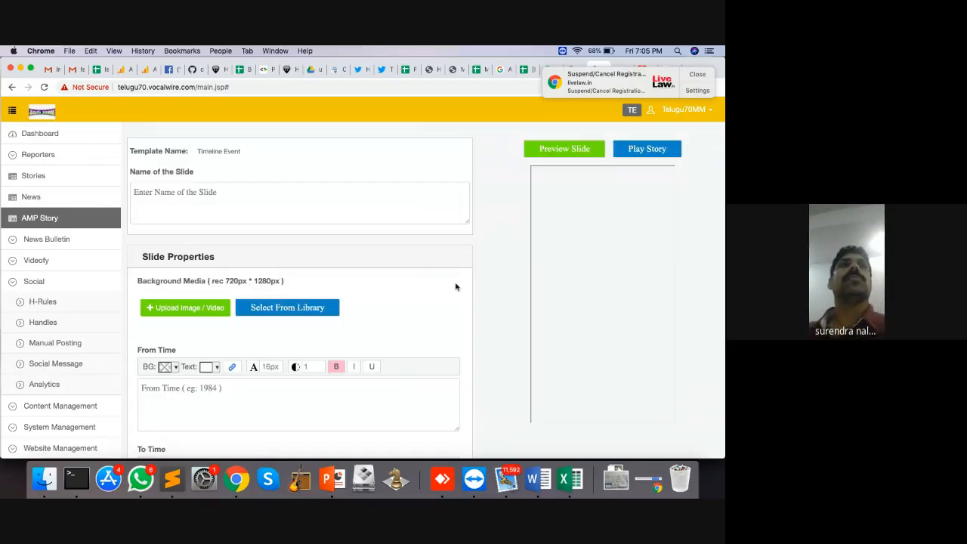
{"action": "scroll", "coordinate": [193, 371], "scroll_direction": "down", "scroll_amount": 8}
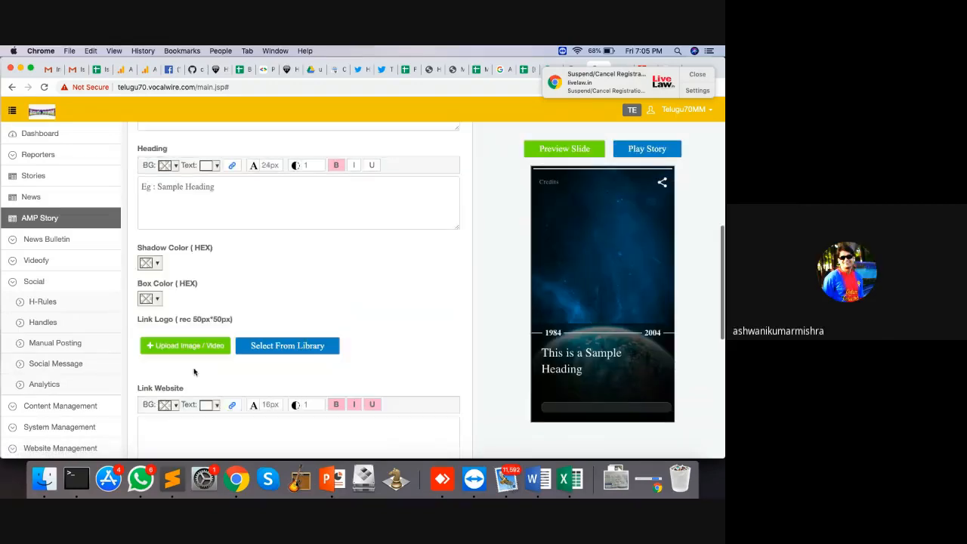
{"action": "scroll", "coordinate": [169, 433], "scroll_direction": "down", "scroll_amount": 5}
{"action": "left_click", "coordinate": [161, 439]}
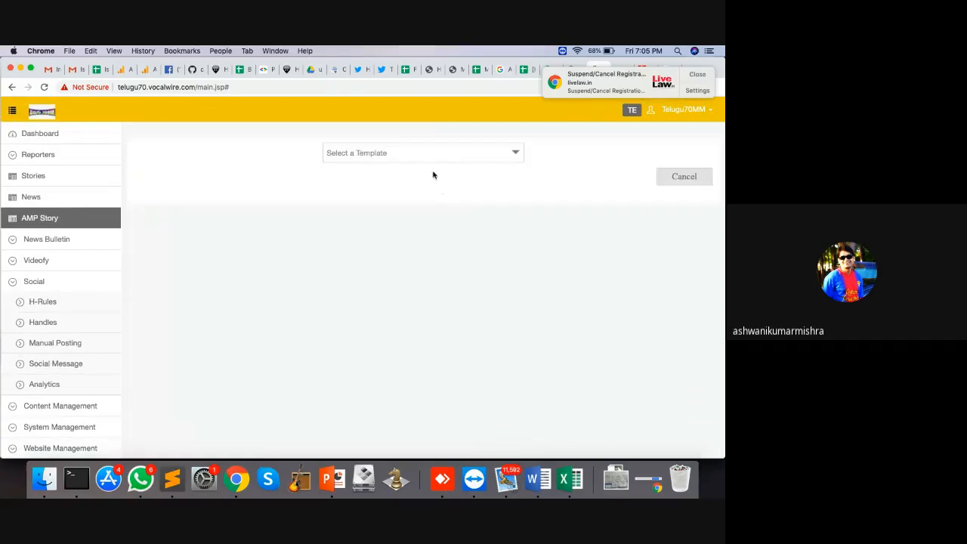
{"action": "left_click", "coordinate": [430, 153]}
{"action": "left_click", "coordinate": [399, 226]}
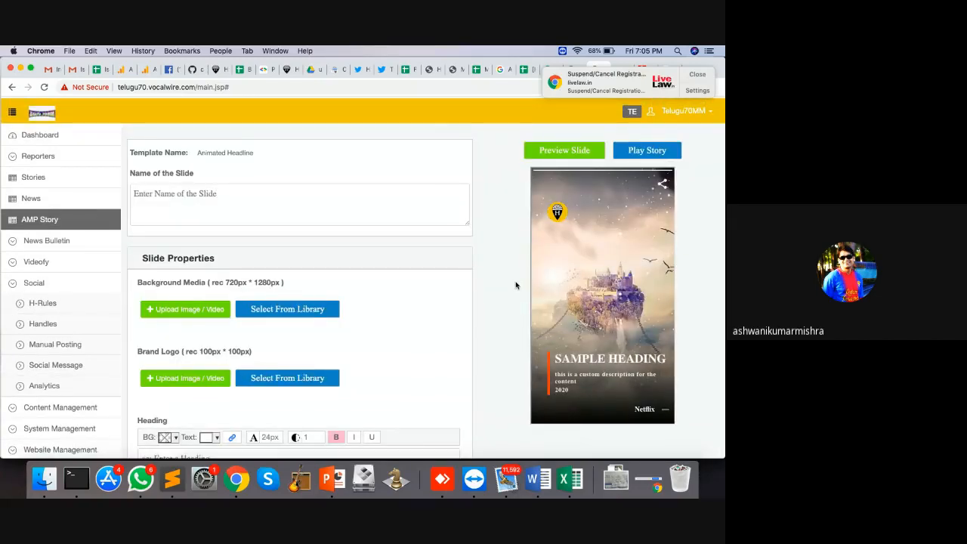
{"action": "scroll", "coordinate": [410, 330], "scroll_direction": "down", "scroll_amount": 5}
{"action": "left_click", "coordinate": [177, 442]}
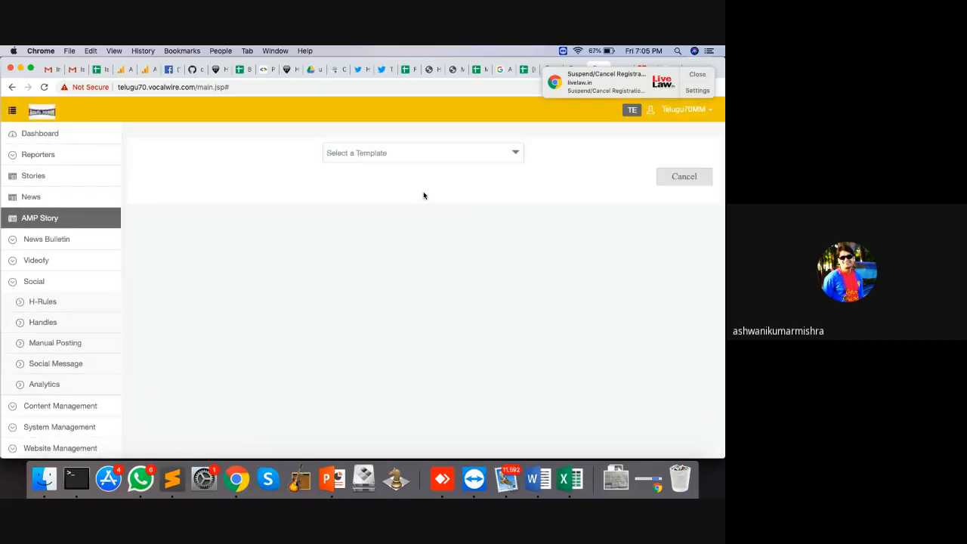
Step: Try and discard the Present Headline template, then bring back the template list
{"action": "left_click", "coordinate": [448, 153]}
{"action": "left_click", "coordinate": [391, 237]}
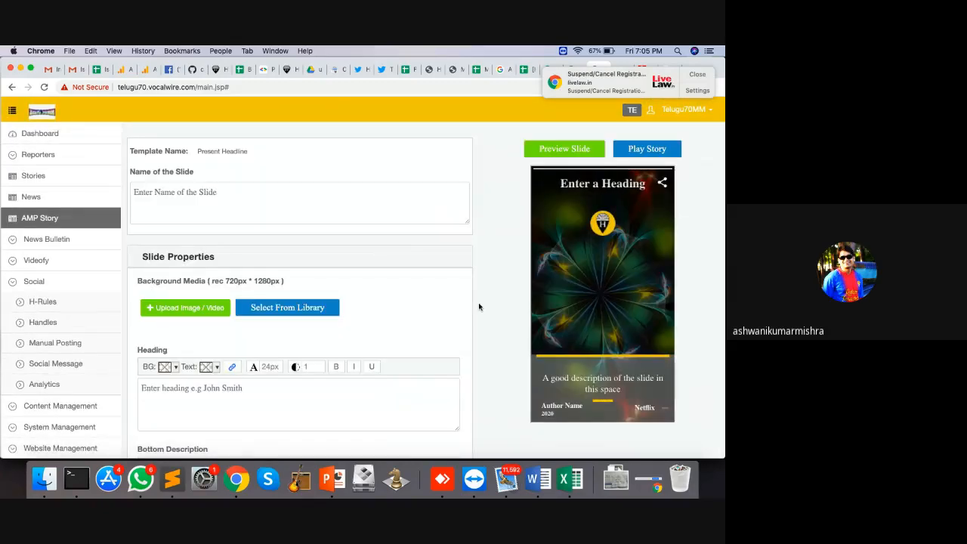
{"action": "scroll", "coordinate": [479, 302], "scroll_direction": "down", "scroll_amount": 6}
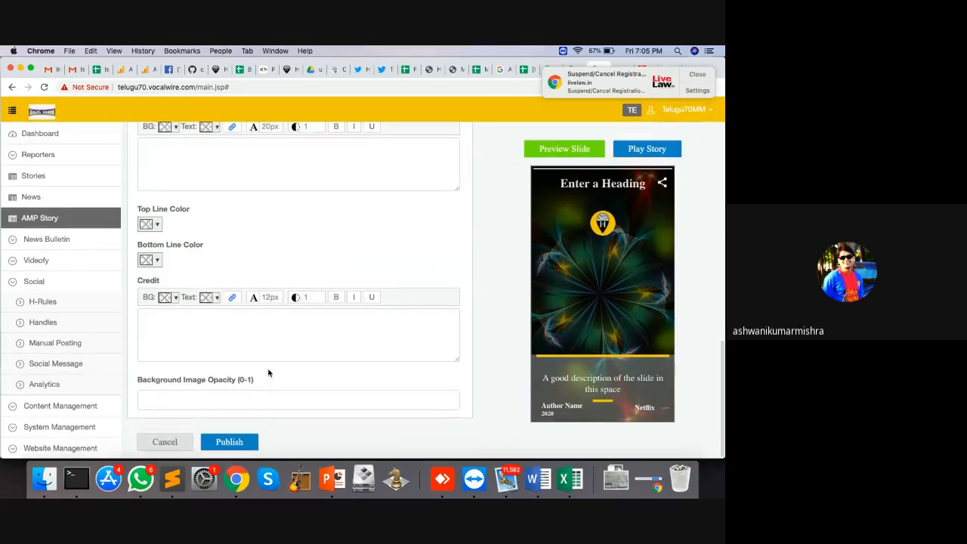
{"action": "left_click", "coordinate": [163, 441]}
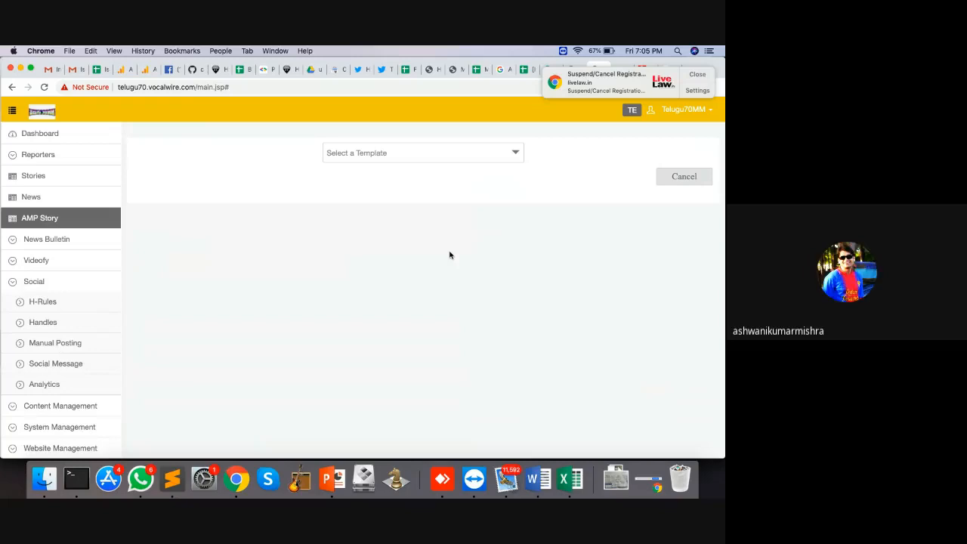
{"action": "left_click", "coordinate": [422, 154]}
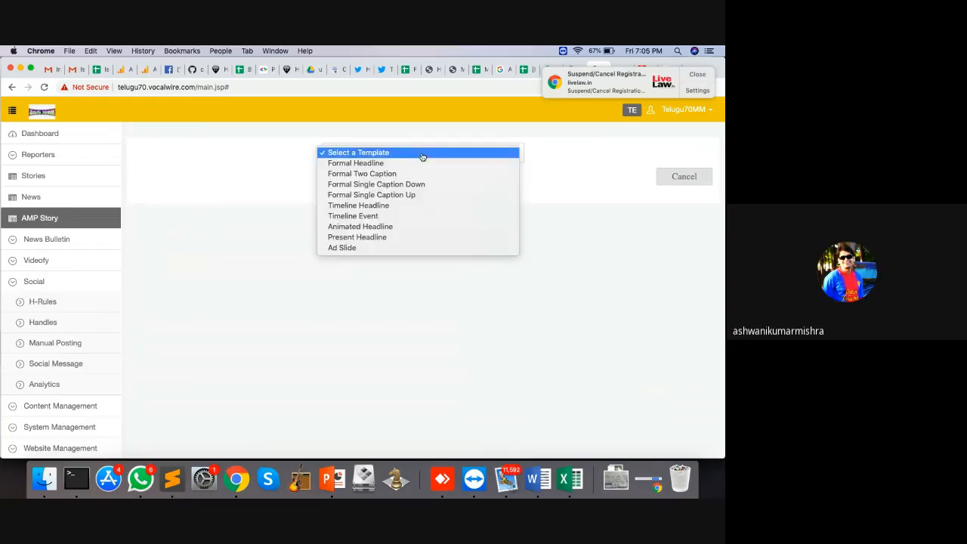
Step: Choose the Timeline Event template and upload the portrait photo from Downloads as background
{"action": "left_click", "coordinate": [390, 218]}
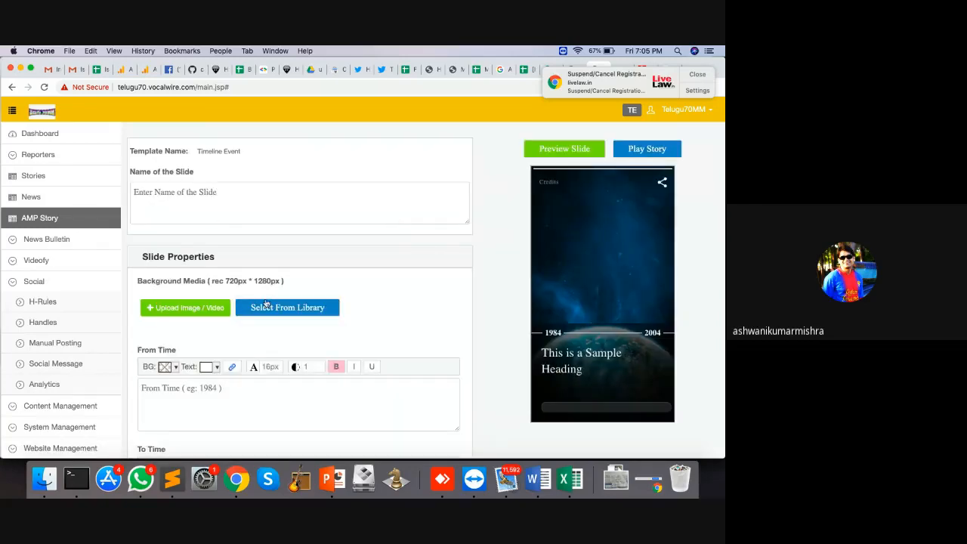
{"action": "left_click", "coordinate": [201, 310]}
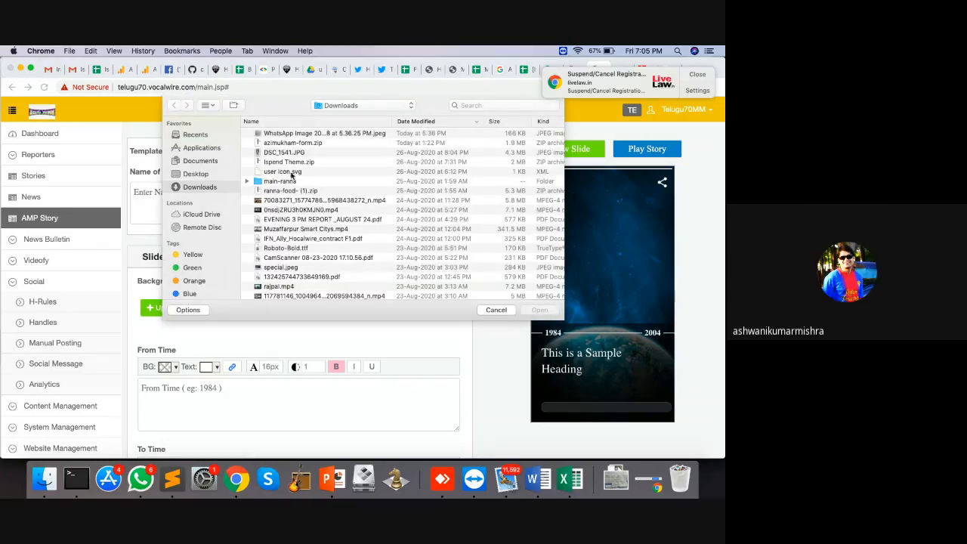
{"action": "scroll", "coordinate": [291, 246], "scroll_direction": "down", "scroll_amount": 3}
{"action": "scroll", "coordinate": [288, 246], "scroll_direction": "down", "scroll_amount": 2}
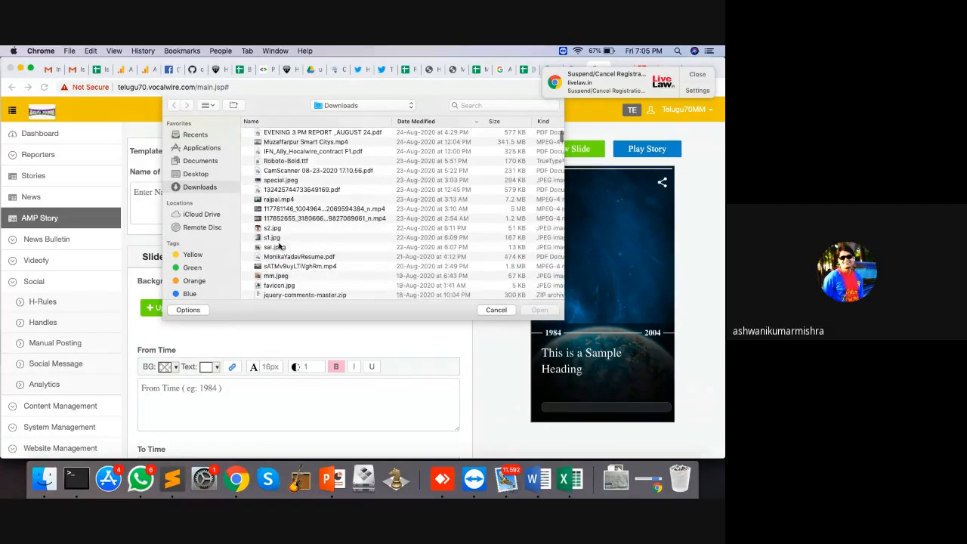
{"action": "double_click", "coordinate": [274, 238]}
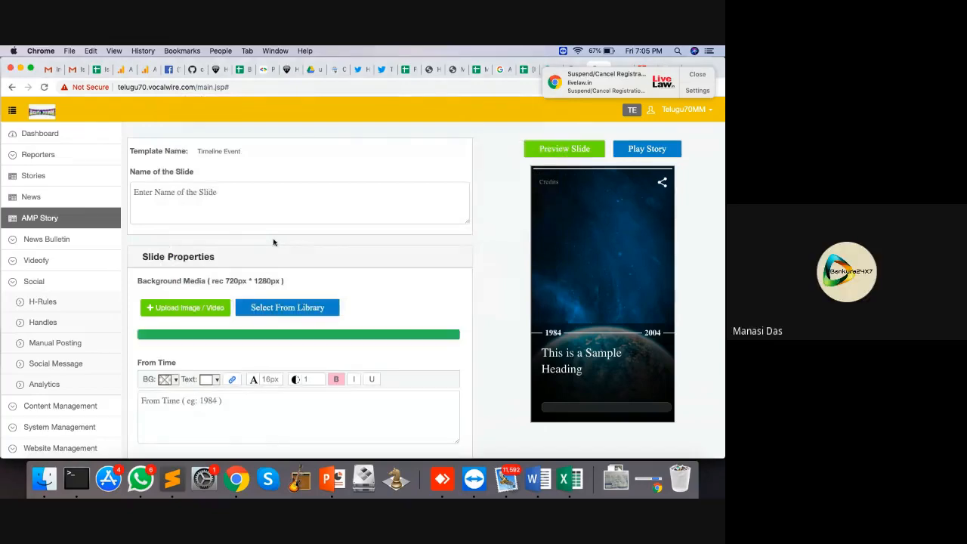
{"action": "scroll", "coordinate": [274, 242], "scroll_direction": "down", "scroll_amount": 1}
{"action": "scroll", "coordinate": [274, 242], "scroll_direction": "down", "scroll_amount": 4}
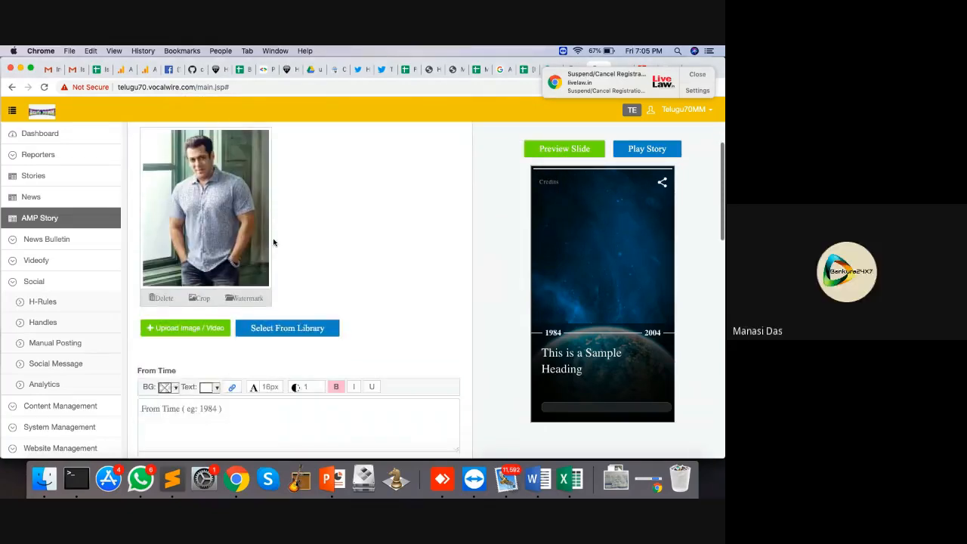
{"action": "scroll", "coordinate": [274, 242], "scroll_direction": "up", "scroll_amount": 1}
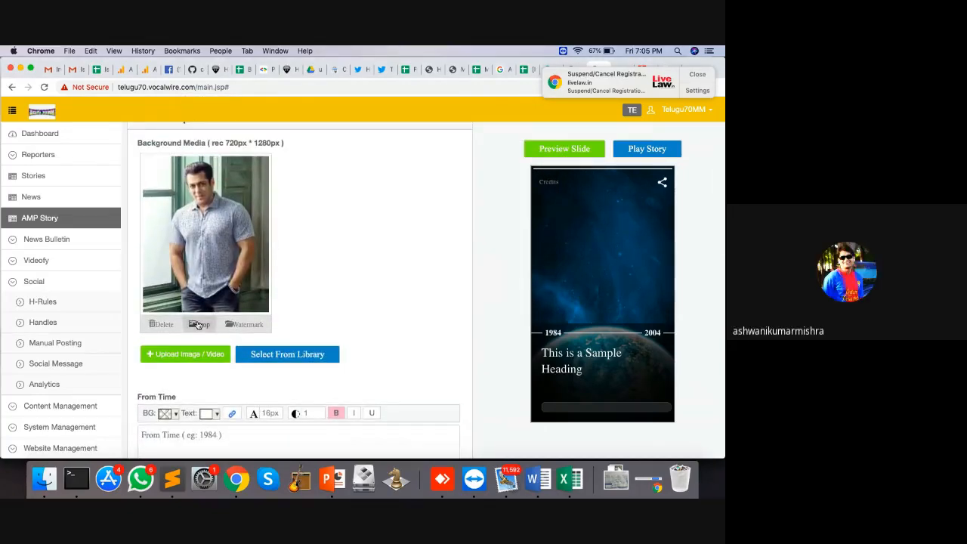
Step: Crop the background photo to a tall frame centred on the person
{"action": "left_click", "coordinate": [200, 324]}
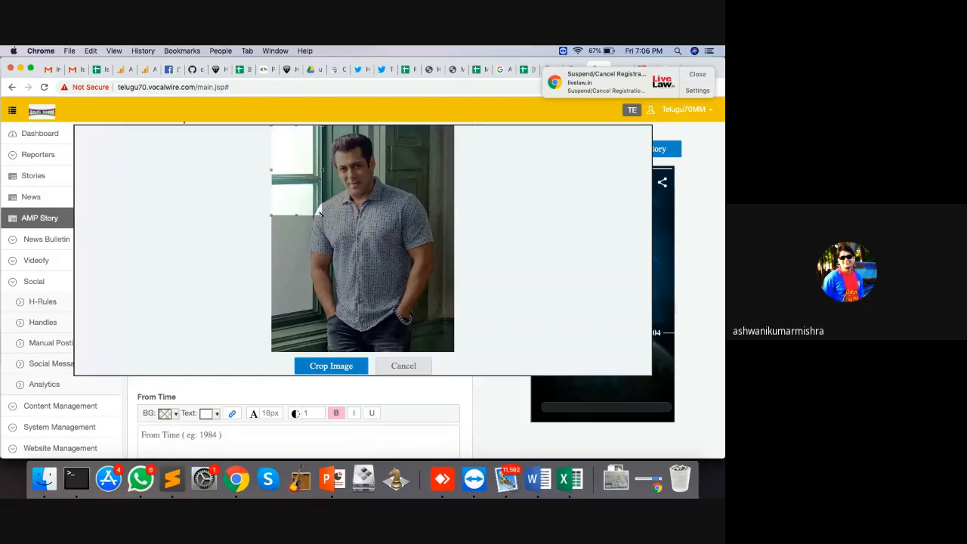
{"action": "left_click_drag", "start_coordinate": [321, 216], "coordinate": [359, 290]}
{"action": "left_click", "coordinate": [328, 245]}
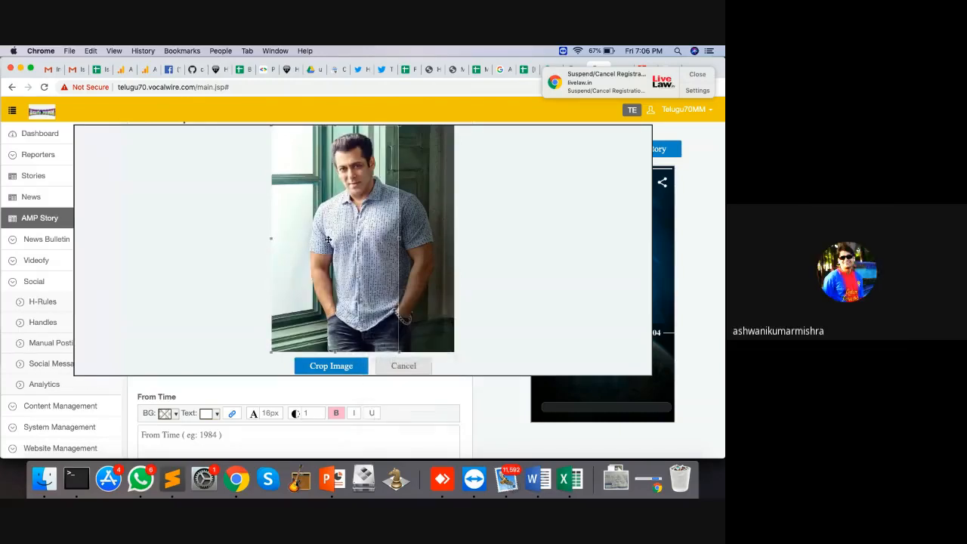
{"action": "left_click_drag", "start_coordinate": [327, 244], "coordinate": [361, 247]}
{"action": "left_click", "coordinate": [323, 367]}
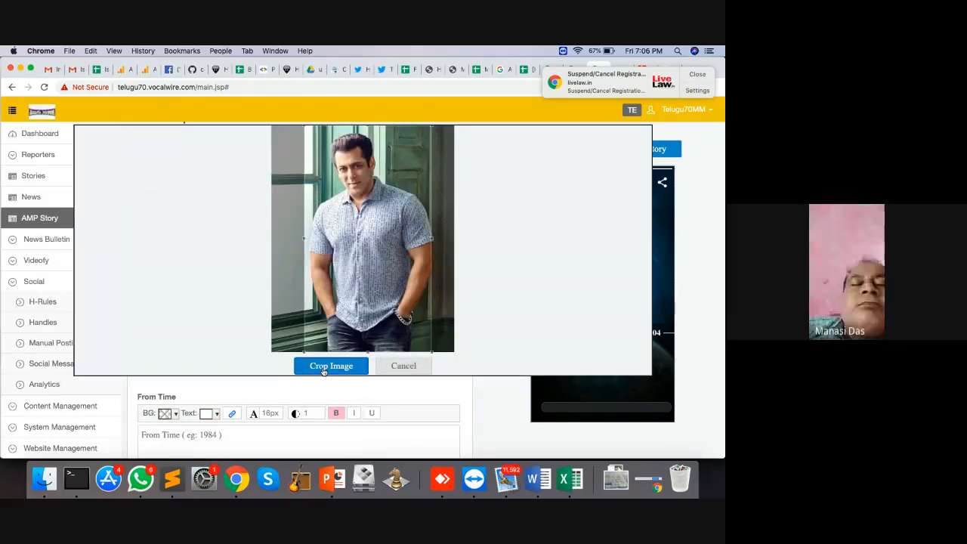
{"action": "scroll", "coordinate": [324, 269], "scroll_direction": "down", "scroll_amount": 5}
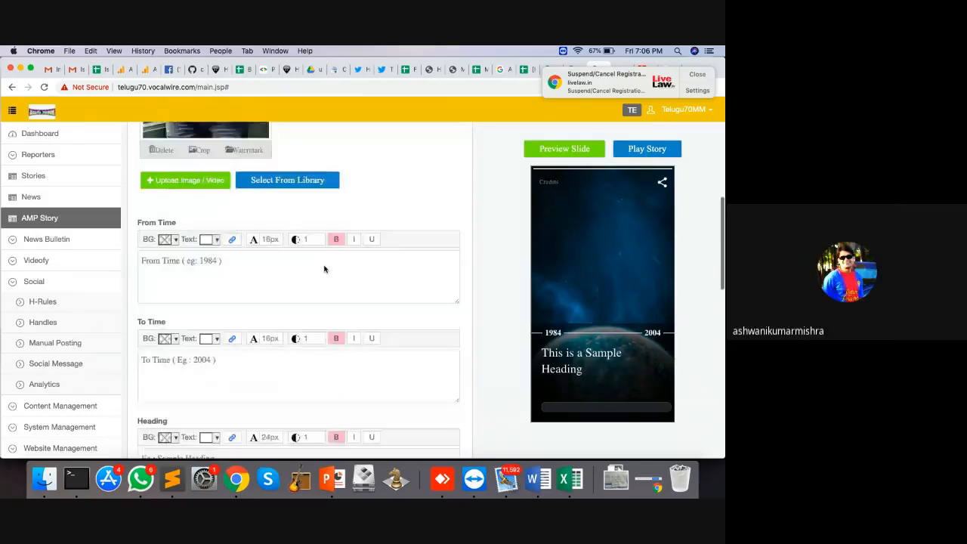
Step: Set the slide's year to 1988 and its heading to 'Biwi Ho To Aisi'
{"action": "left_click", "coordinate": [213, 253]}
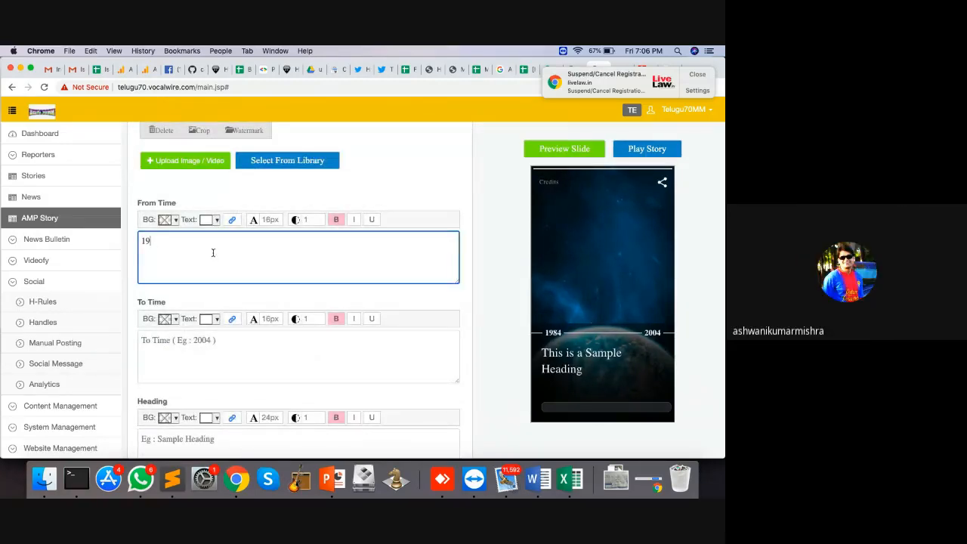
{"action": "left_click", "coordinate": [228, 348]}
{"action": "scroll", "coordinate": [227, 348], "scroll_direction": "down", "scroll_amount": 3}
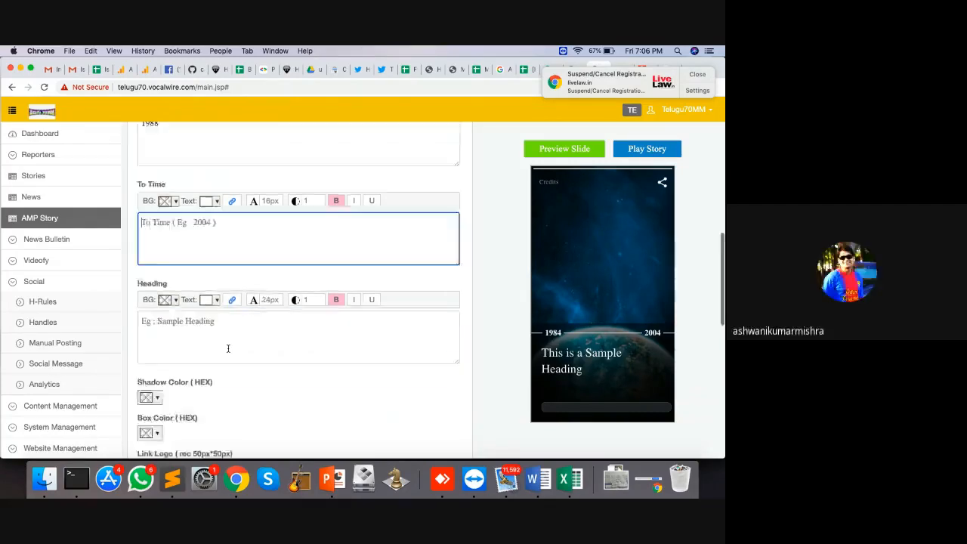
{"action": "left_click", "coordinate": [198, 282]}
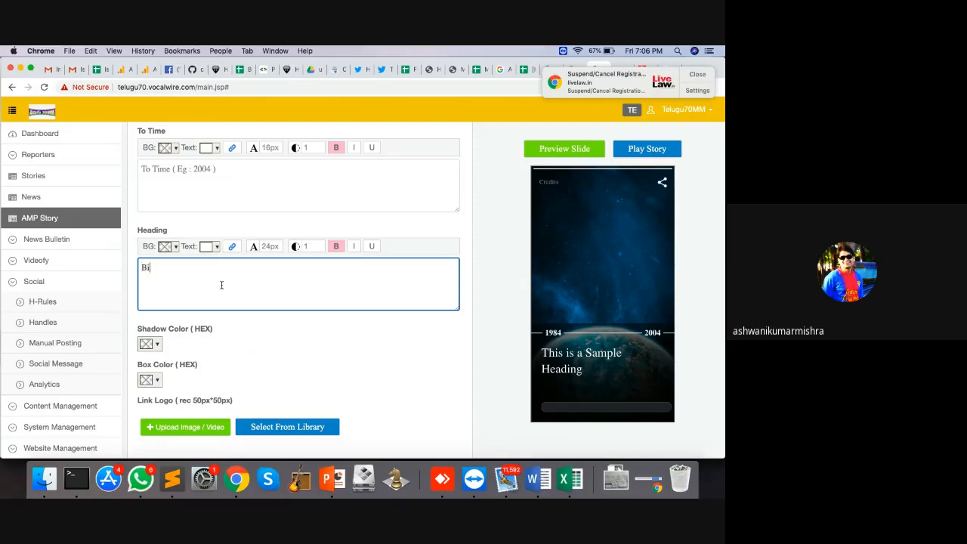
{"action": "type", "text": "Biwi Ho To"}
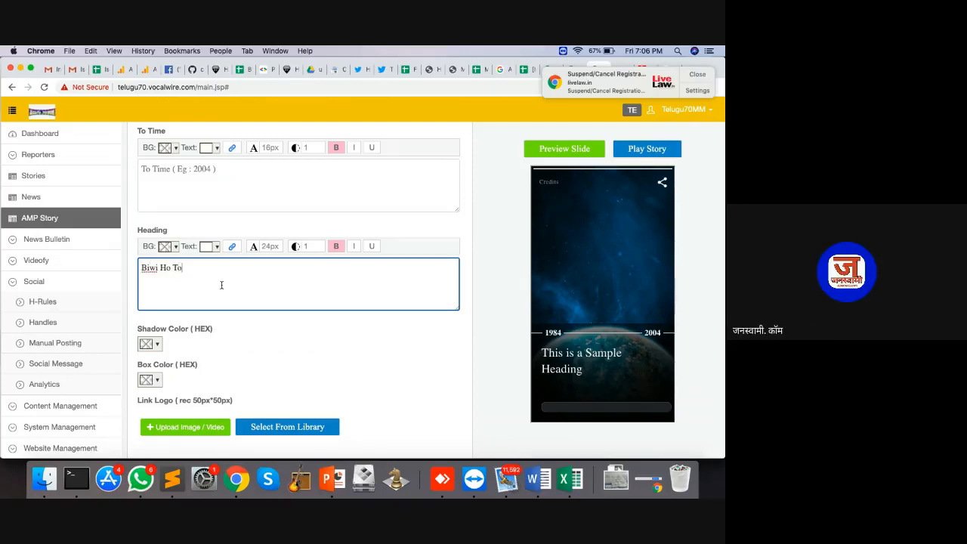
{"action": "type", "text": " Aisi"}
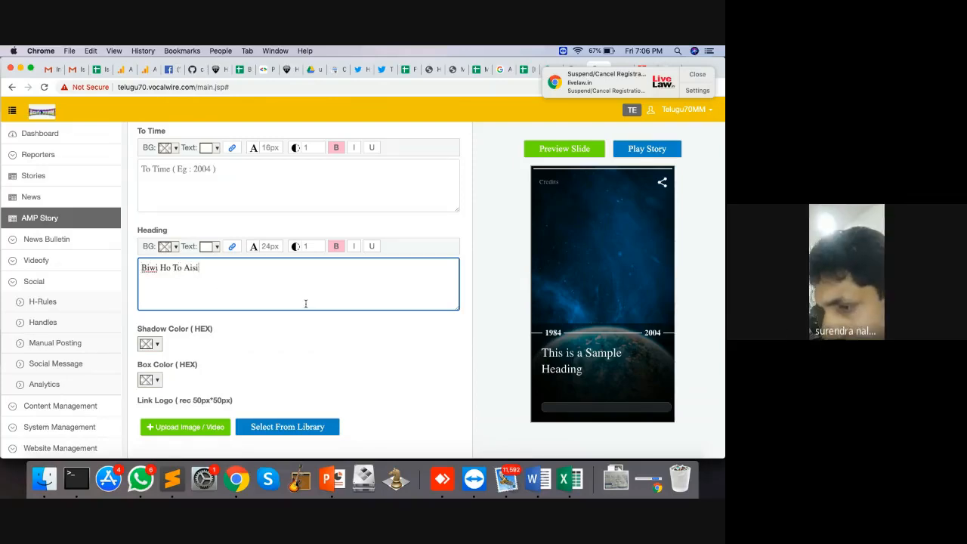
{"action": "type", "text": " -"}
{"action": "key", "text": "BackSpace"}
{"action": "key", "text": "BackSpace"}
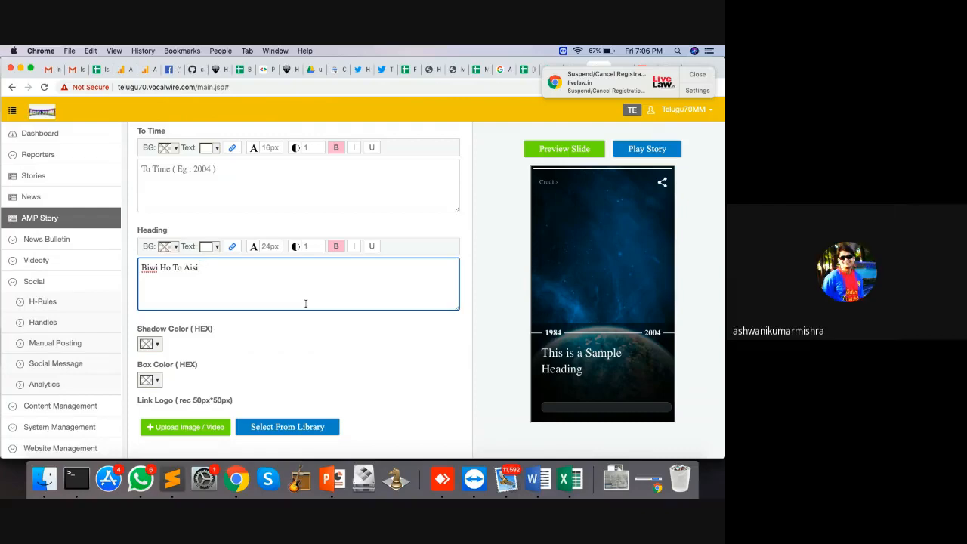
{"action": "scroll", "coordinate": [398, 343], "scroll_direction": "down", "scroll_amount": 3}
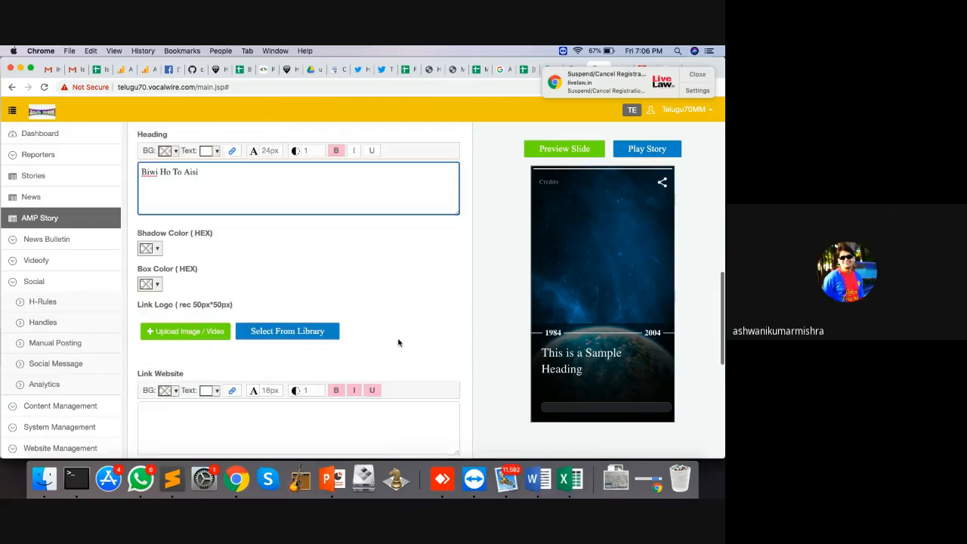
Step: Preview the slide and publish it as live slide 282
{"action": "left_click", "coordinate": [557, 149]}
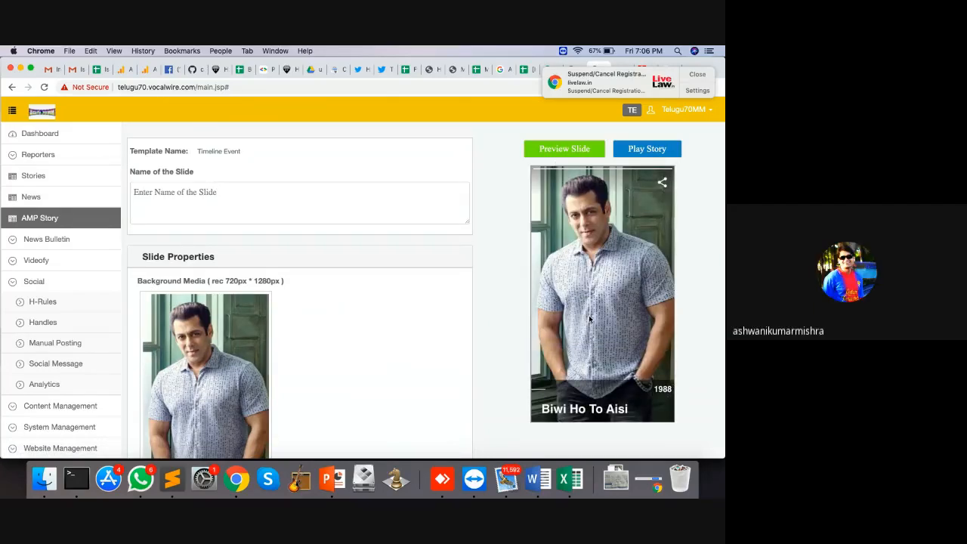
{"action": "scroll", "coordinate": [476, 302], "scroll_direction": "down", "scroll_amount": 10}
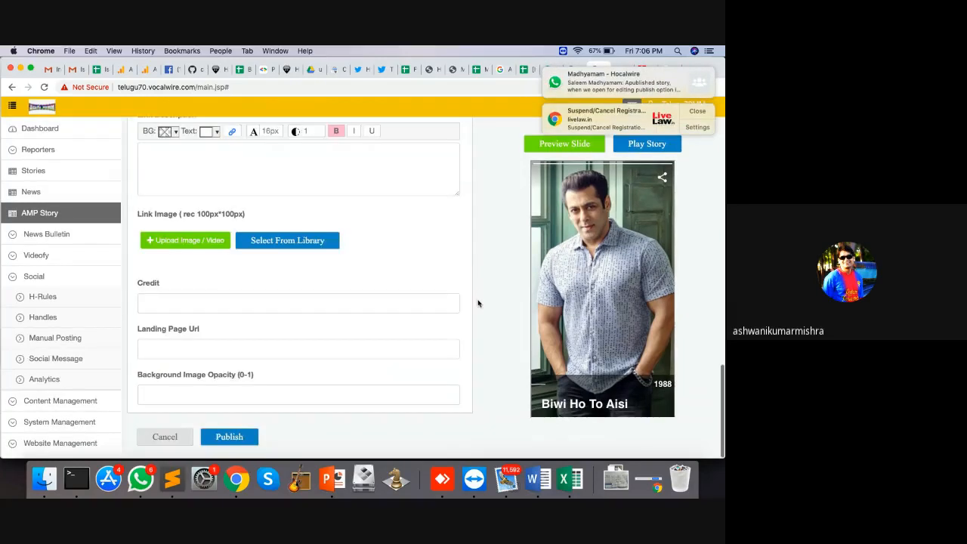
{"action": "left_click", "coordinate": [229, 438]}
{"action": "scroll", "coordinate": [341, 300], "scroll_direction": "down", "scroll_amount": 3}
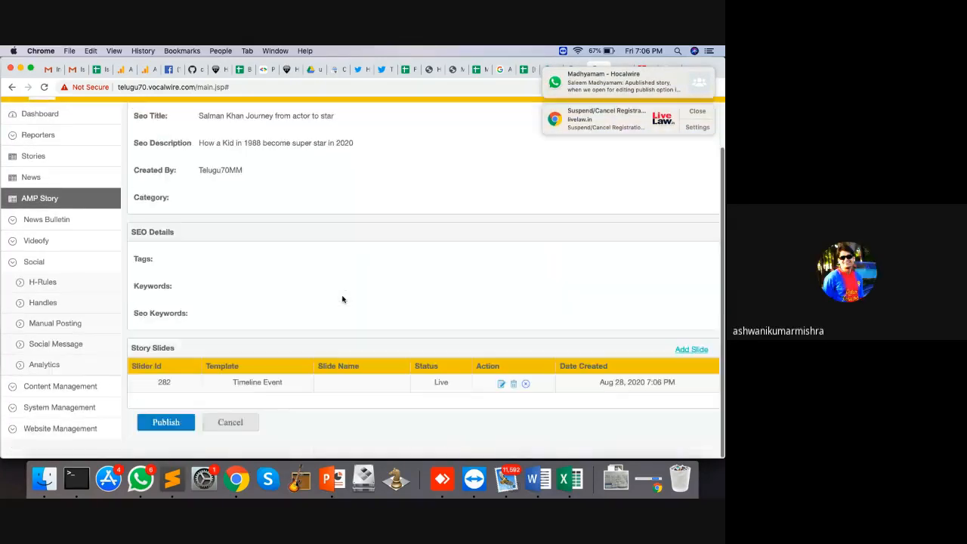
{"action": "left_click", "coordinate": [689, 369]}
Step: Discard a Timeline Event slide and load the Formal Two Caption template instead
{"action": "left_click", "coordinate": [400, 153]}
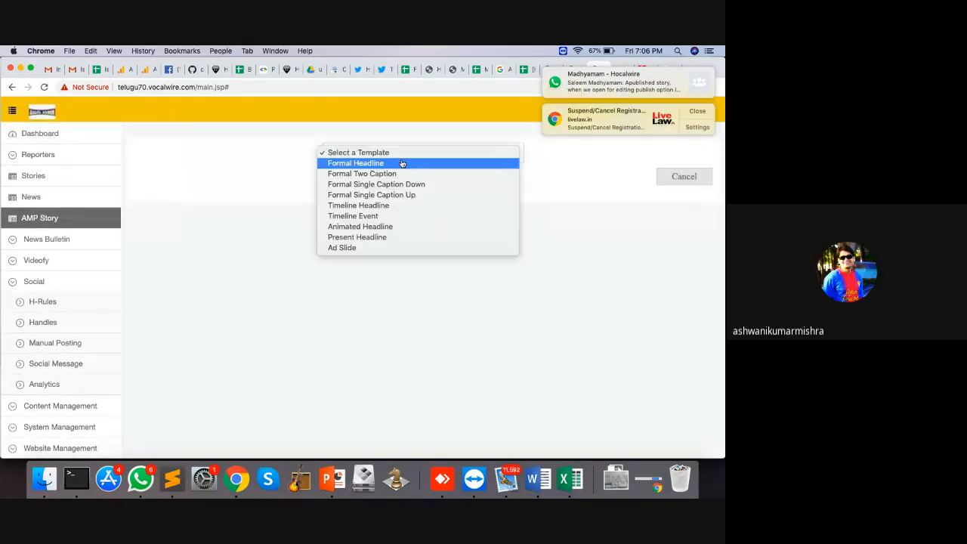
{"action": "left_click", "coordinate": [384, 217]}
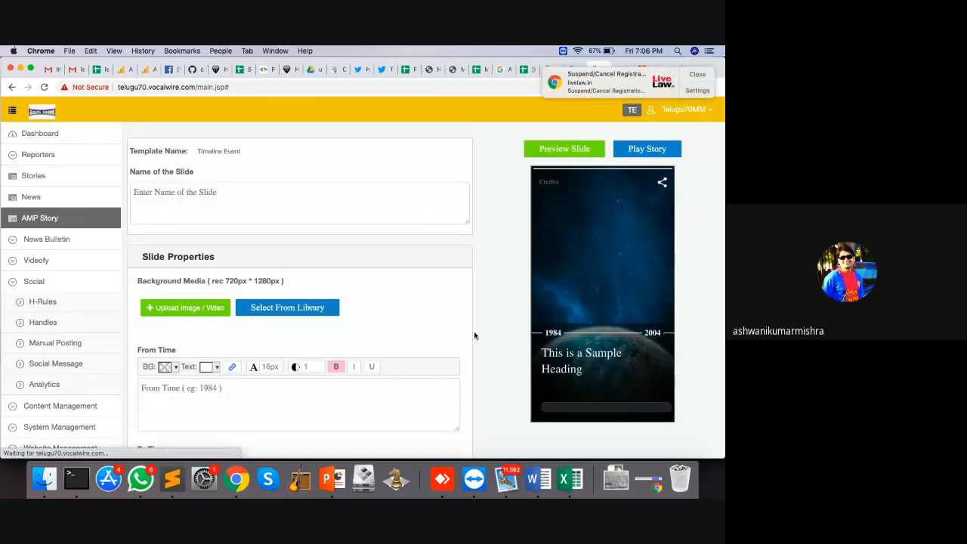
{"action": "scroll", "coordinate": [474, 335], "scroll_direction": "down", "scroll_amount": 10}
{"action": "left_click", "coordinate": [165, 438]}
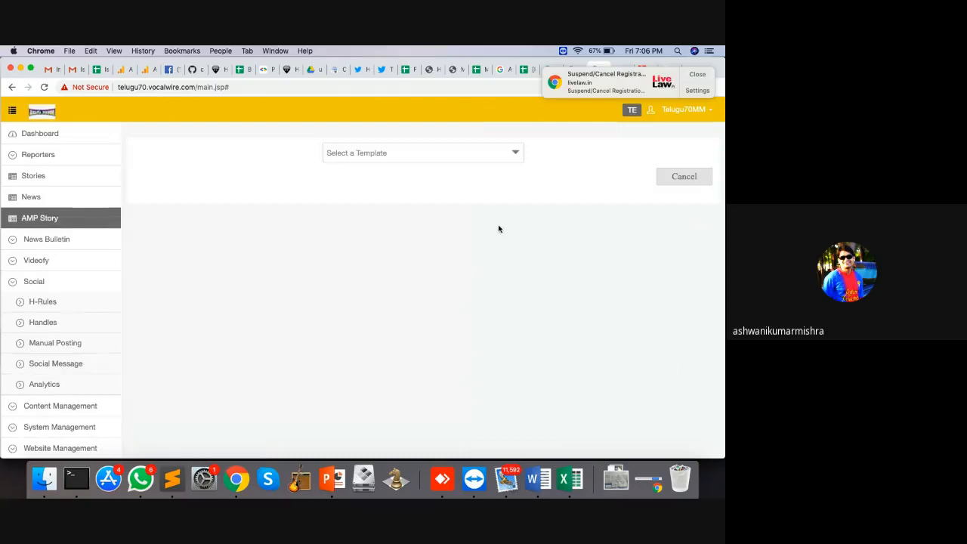
{"action": "left_click", "coordinate": [473, 158]}
{"action": "left_click", "coordinate": [435, 174]}
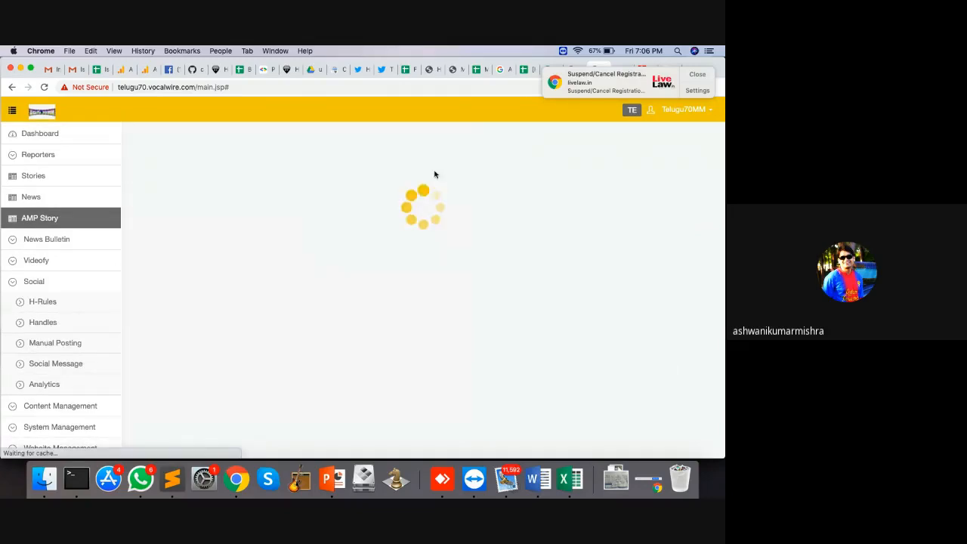
{"action": "scroll", "coordinate": [394, 305], "scroll_direction": "down", "scroll_amount": 5}
{"action": "scroll", "coordinate": [394, 305], "scroll_direction": "up", "scroll_amount": 10}
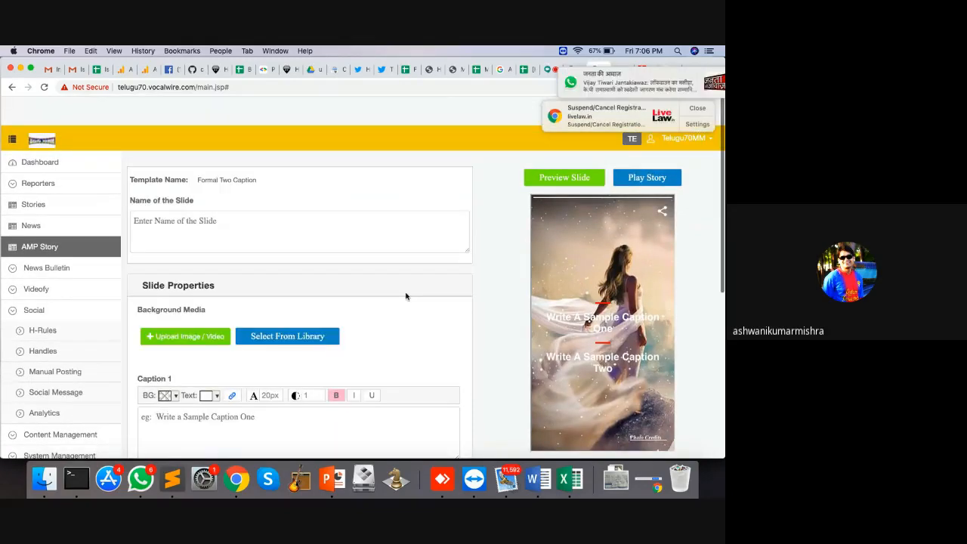
Step: Dismiss the WhatsApp and LiveLaw notifications and open a new browser tab
{"action": "left_click", "coordinate": [691, 76]}
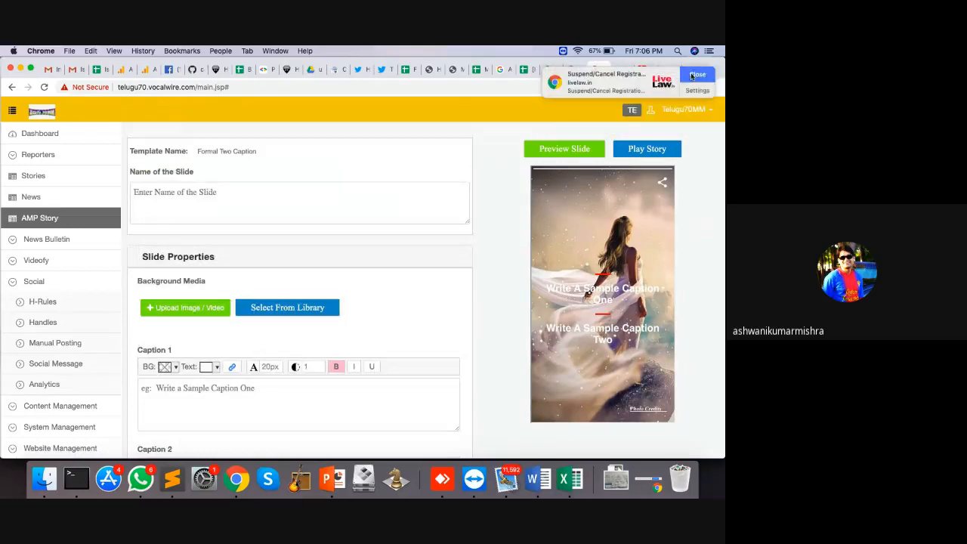
{"action": "left_click", "coordinate": [692, 76]}
{"action": "left_click", "coordinate": [692, 70]}
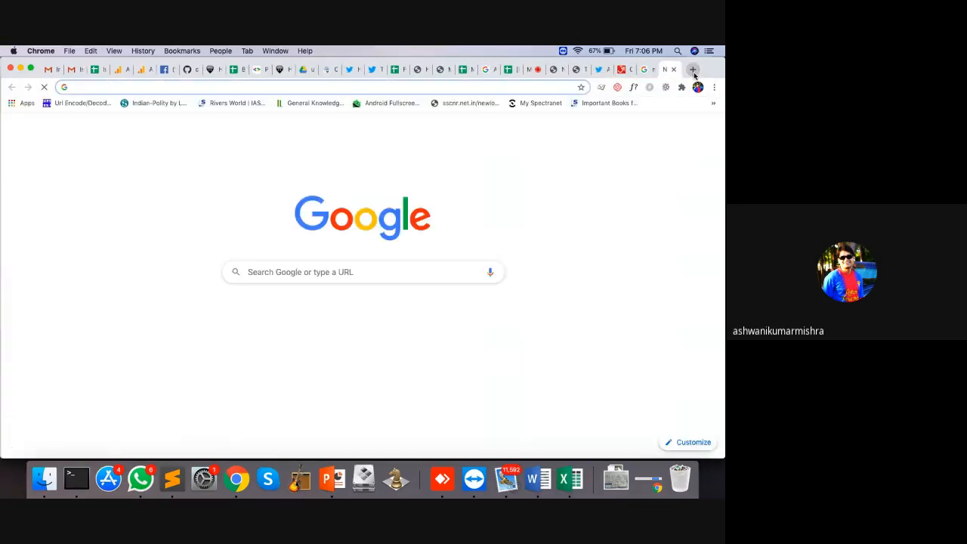
Step: Search Google Images for 'maine pyar kiya vertical'
{"action": "type", "text": "maine pya"}
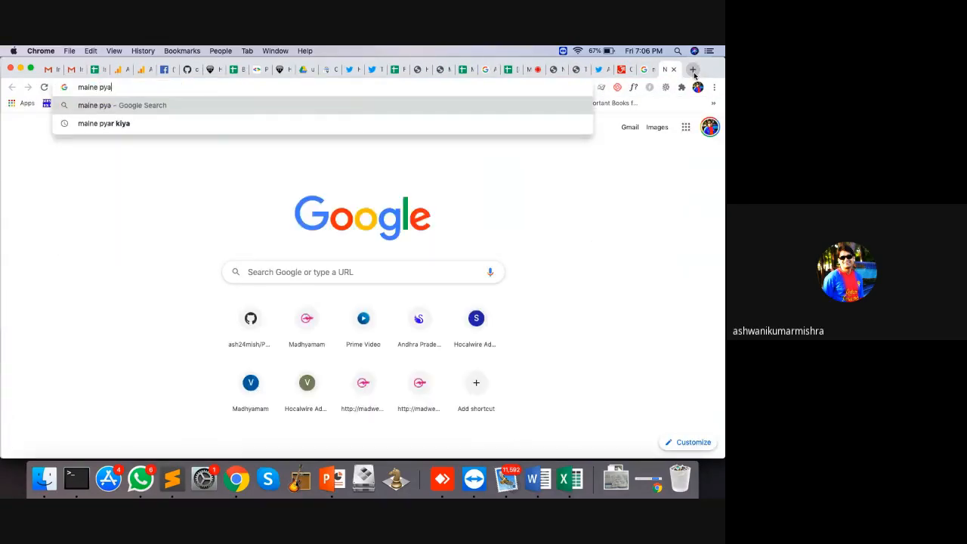
{"action": "type", "text": "r kiya"}
{"action": "key", "text": "Return"}
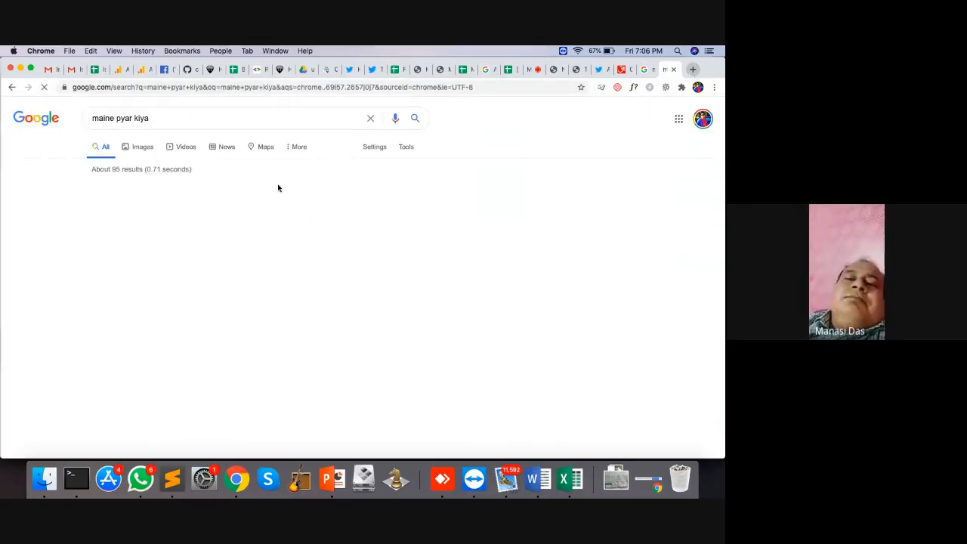
{"action": "left_click", "coordinate": [141, 146]}
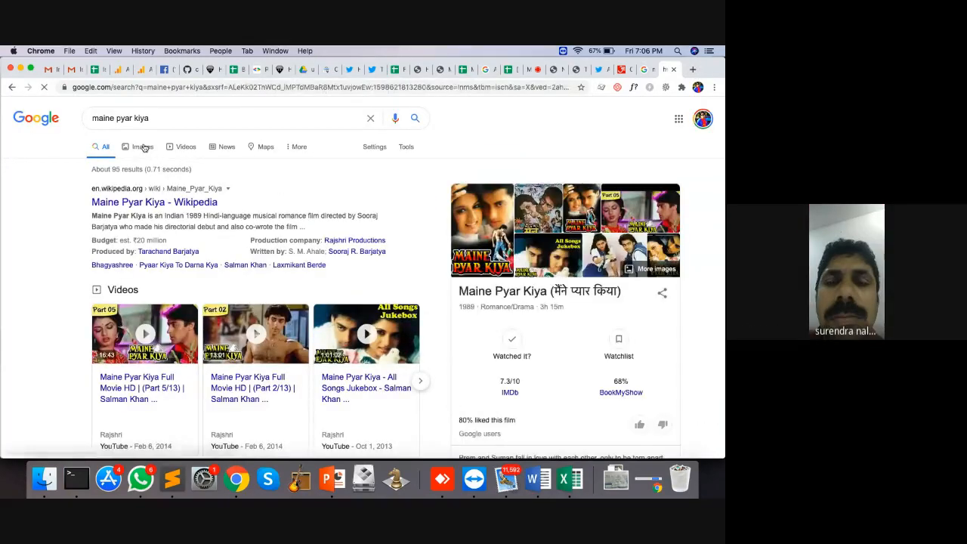
{"action": "left_click", "coordinate": [171, 119]}
{"action": "type", "text": "vertical"}
{"action": "key", "text": "Return"}
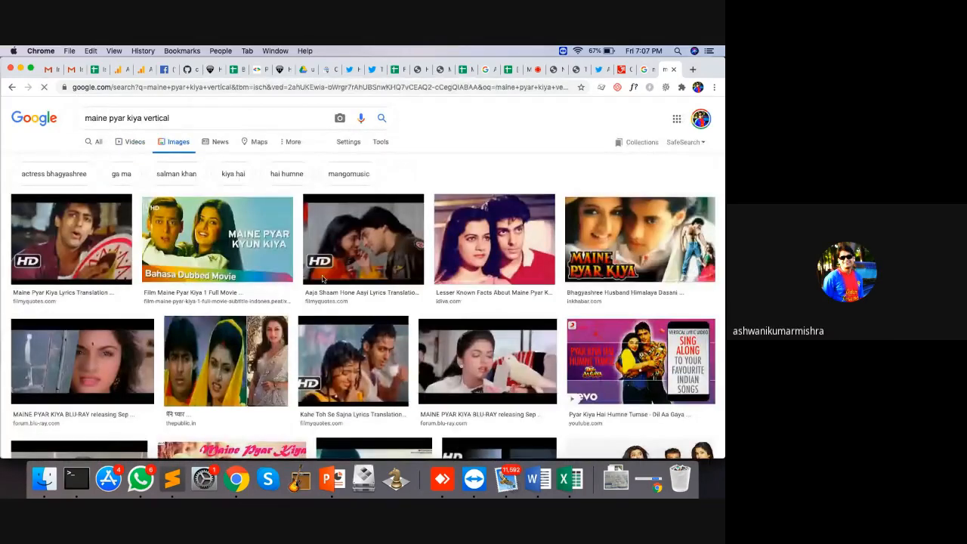
{"action": "scroll", "coordinate": [604, 288], "scroll_direction": "down", "scroll_amount": 1}
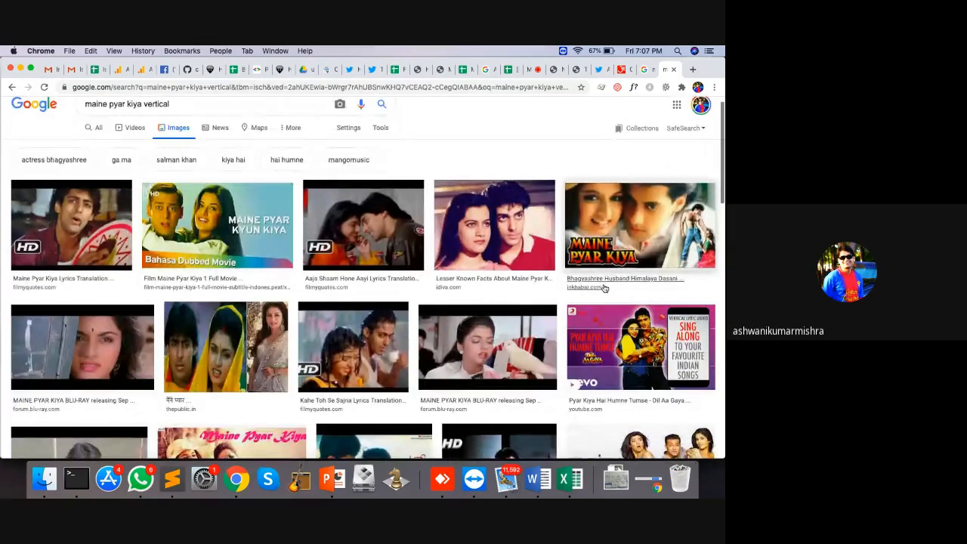
Step: Save the inkhabar Maine Pyar Kiya poster from the preview to the computer
{"action": "left_click", "coordinate": [682, 227]}
{"action": "right_click", "coordinate": [555, 151]}
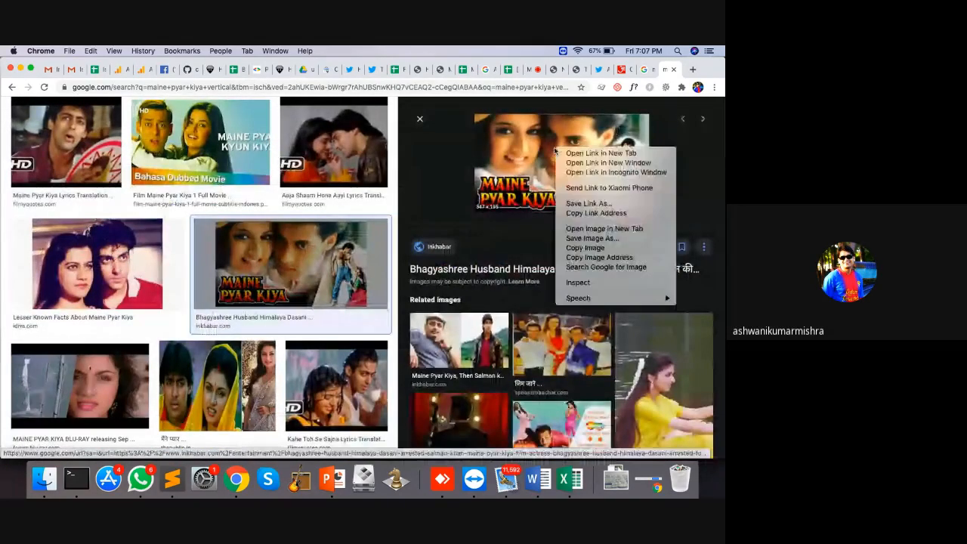
{"action": "left_click", "coordinate": [593, 239]}
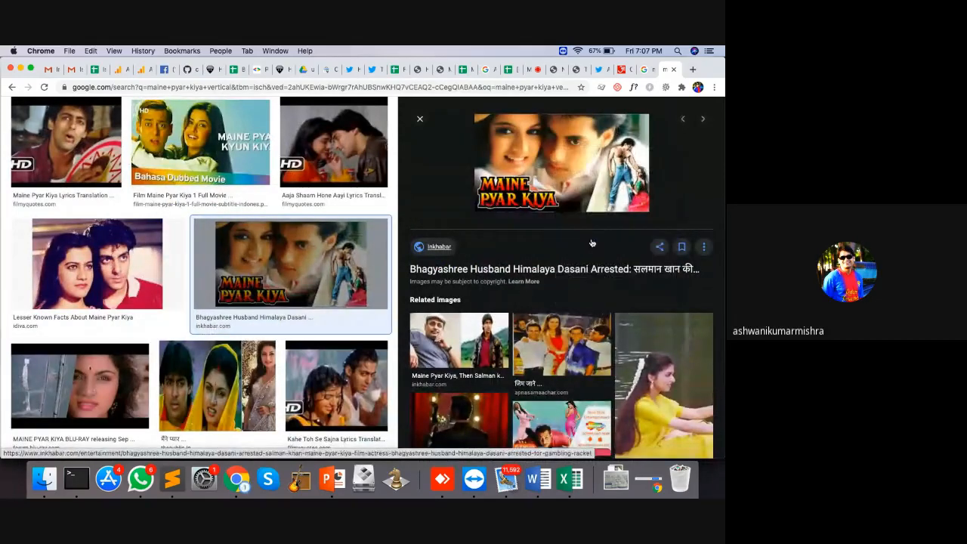
{"action": "key", "text": "Return"}
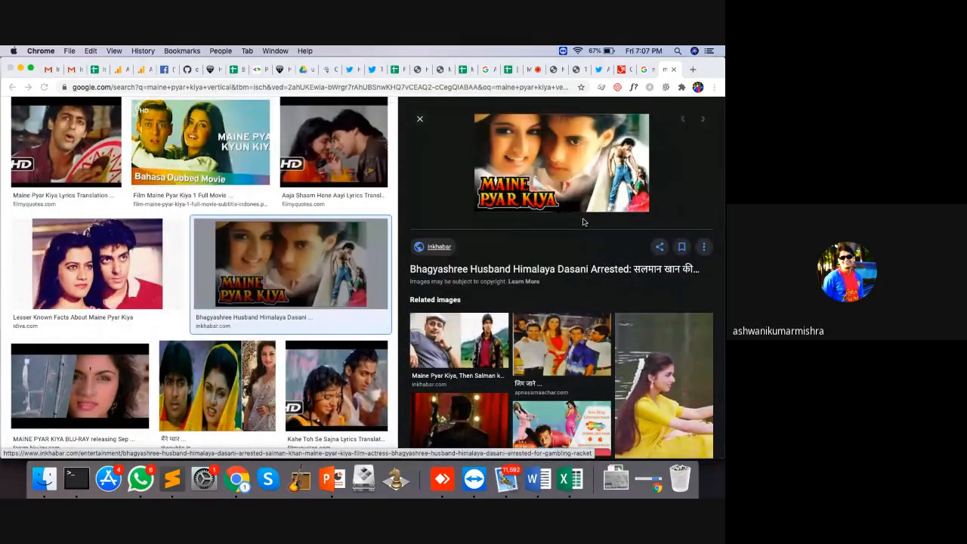
Step: Upload mp.webp as the slide background and crop it onto the couple at right
{"action": "left_click", "coordinate": [571, 70]}
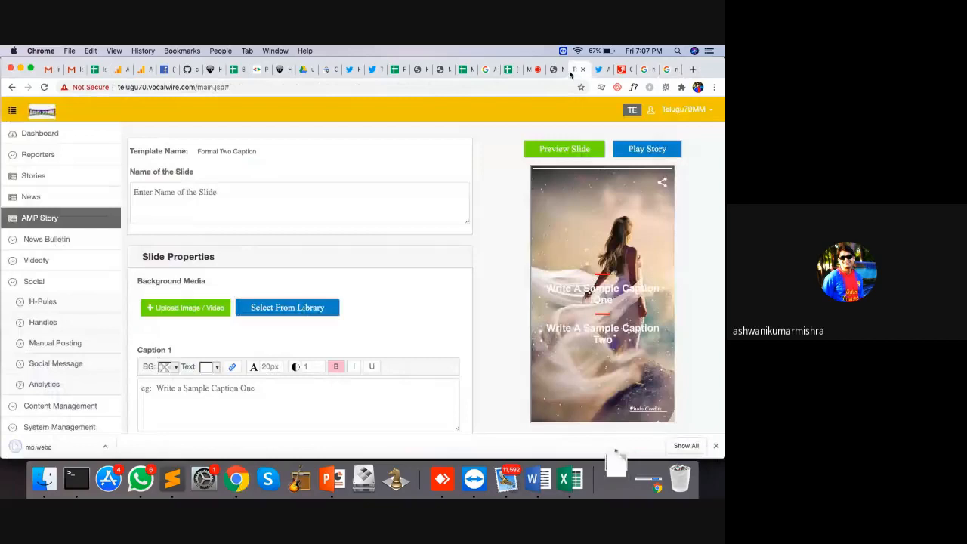
{"action": "left_click", "coordinate": [189, 309]}
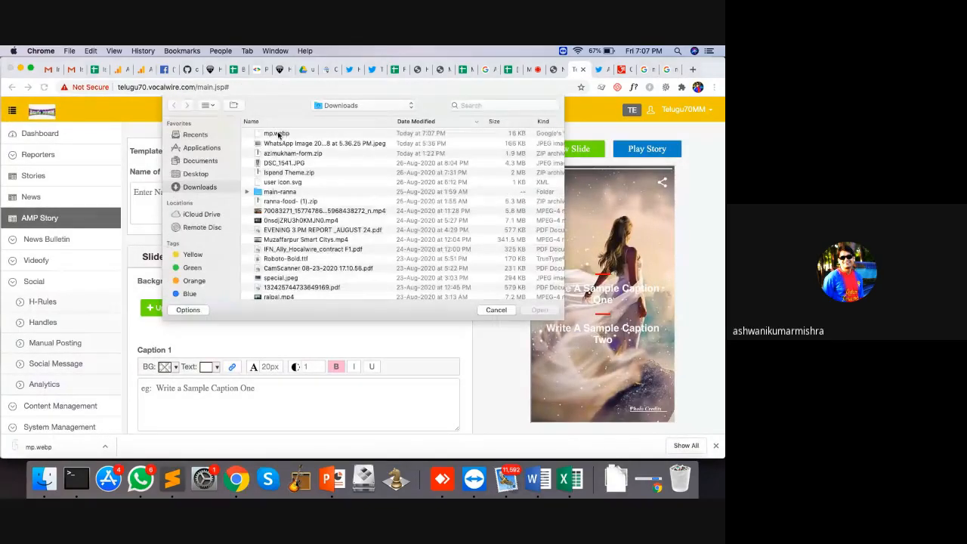
{"action": "double_click", "coordinate": [277, 135]}
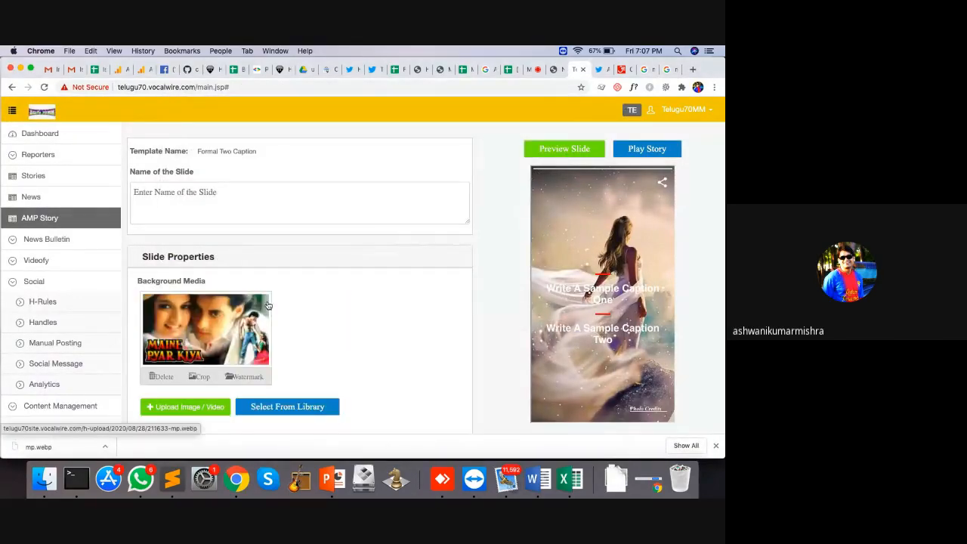
{"action": "left_click", "coordinate": [202, 377]}
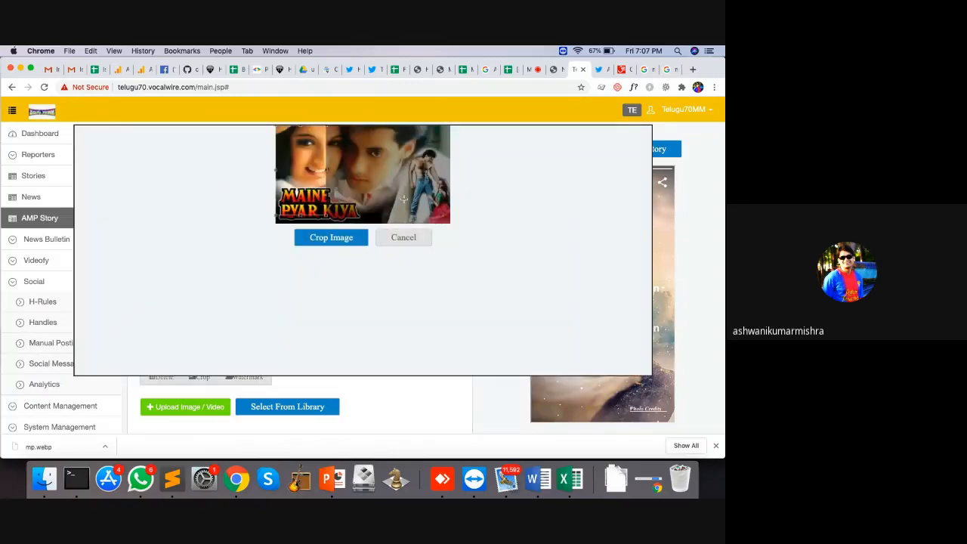
{"action": "left_click_drag", "start_coordinate": [305, 189], "coordinate": [430, 197]}
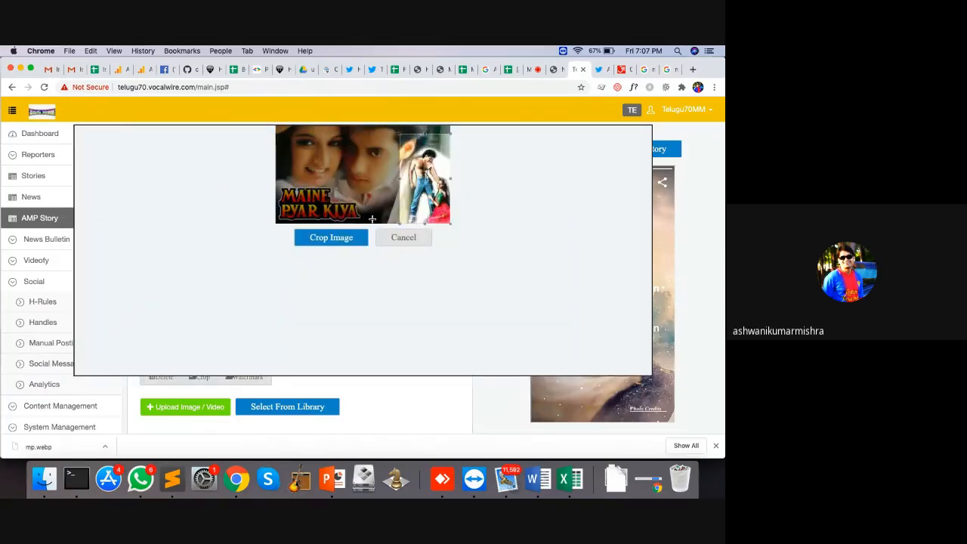
{"action": "left_click", "coordinate": [330, 237]}
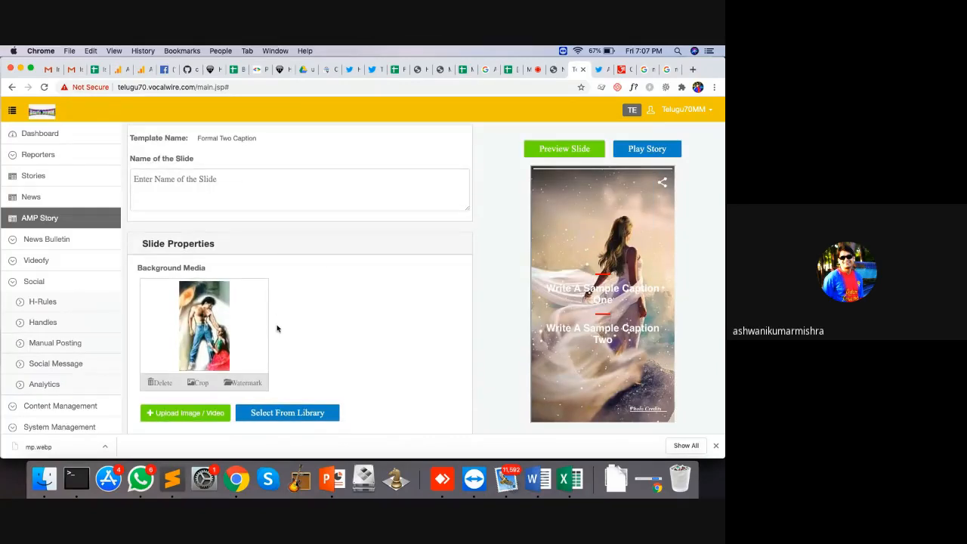
{"action": "scroll", "coordinate": [276, 328], "scroll_direction": "down", "scroll_amount": 5}
{"action": "scroll", "coordinate": [276, 325], "scroll_direction": "up", "scroll_amount": 3}
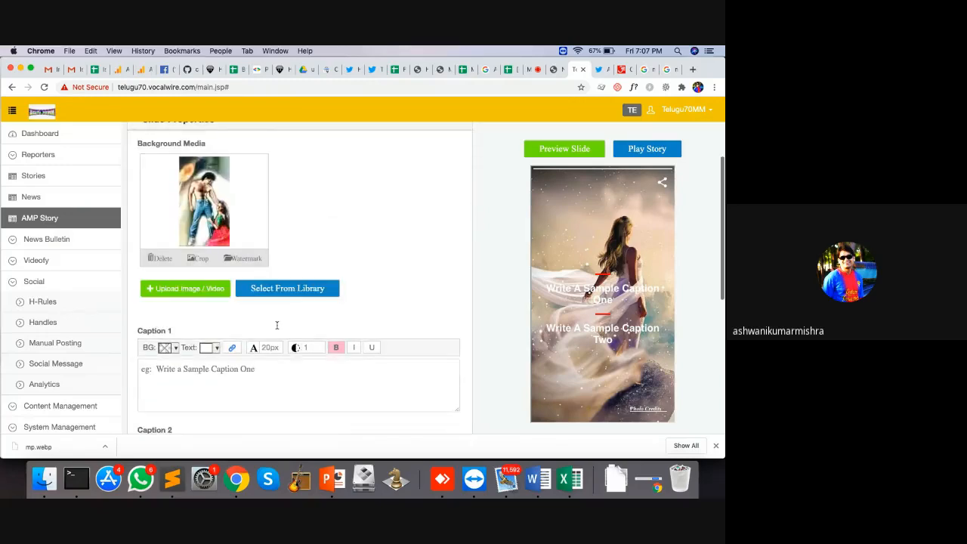
{"action": "scroll", "coordinate": [217, 263], "scroll_direction": "down", "scroll_amount": 5}
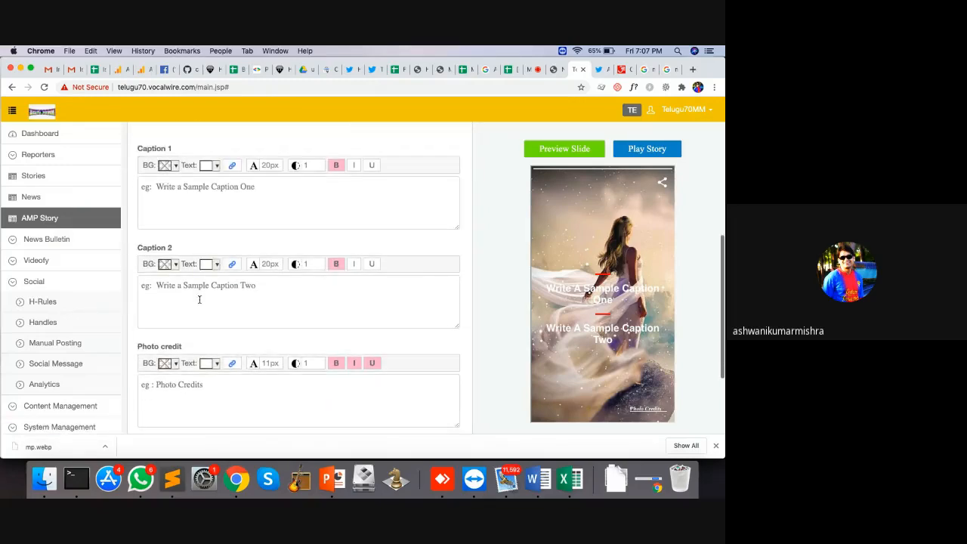
Step: Fill in the captions, including 'A blockbuster by Rajshri Production', and the photo credit
{"action": "left_click", "coordinate": [220, 194]}
{"action": "type", "text": "Maine Pyar Kiya"}
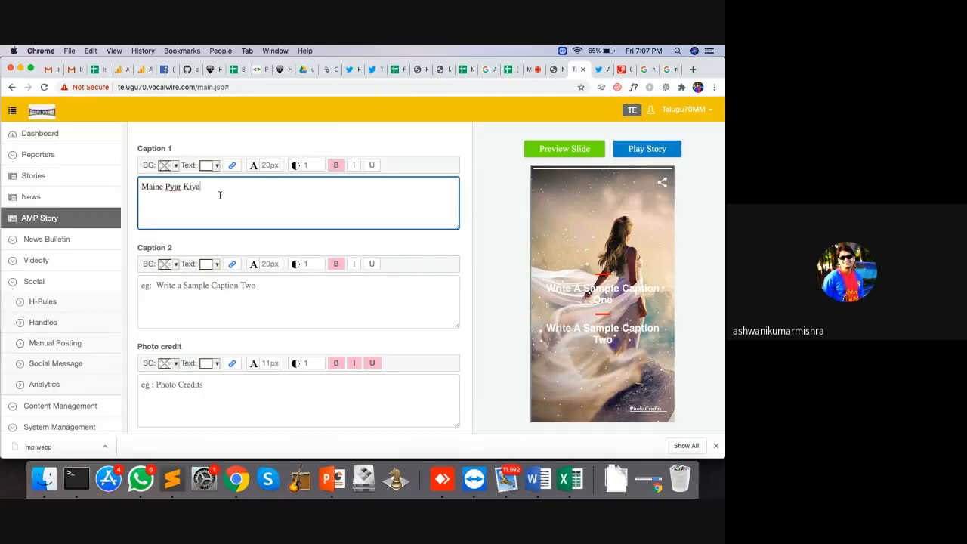
{"action": "left_click", "coordinate": [225, 298]}
{"action": "type", "text": "A "}
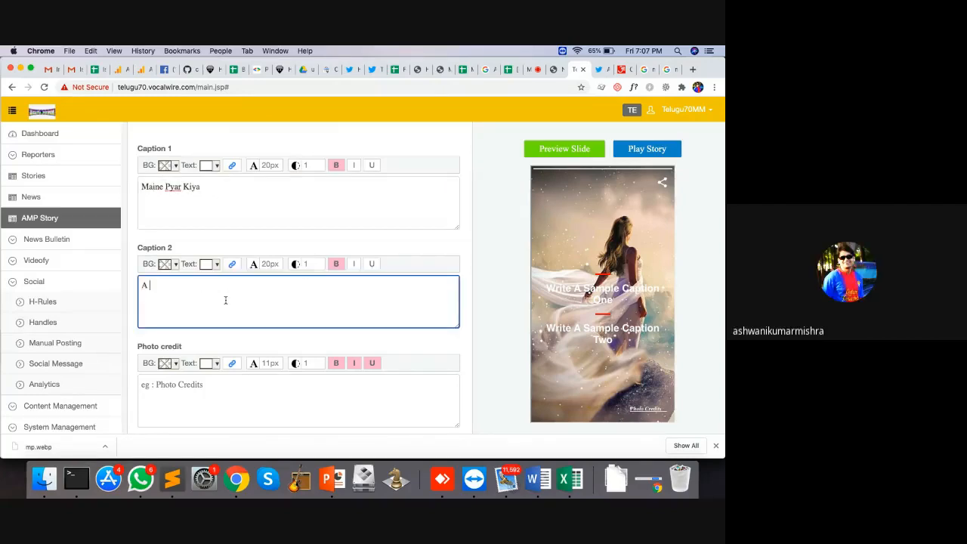
{"action": "type", "text": "blockbust"}
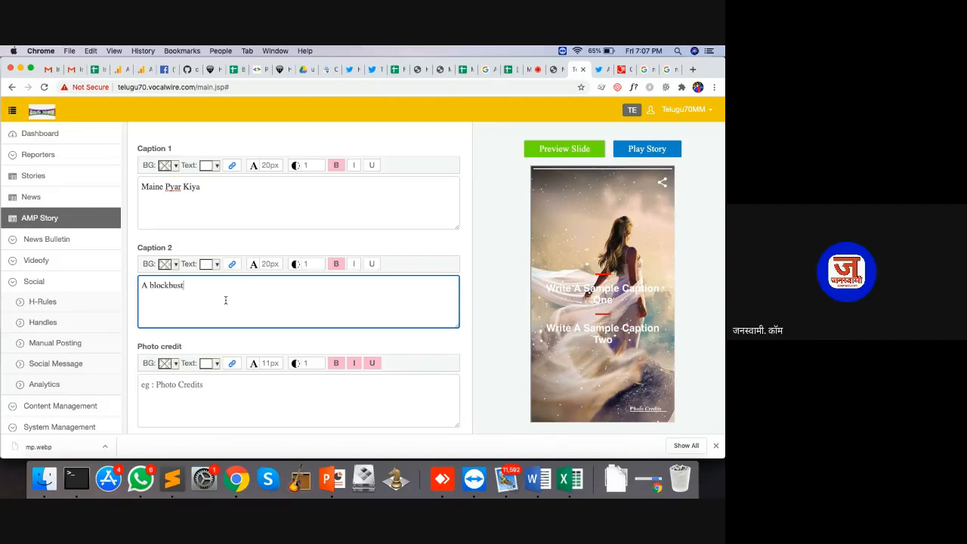
{"action": "type", "text": "er by Rajshri Production"}
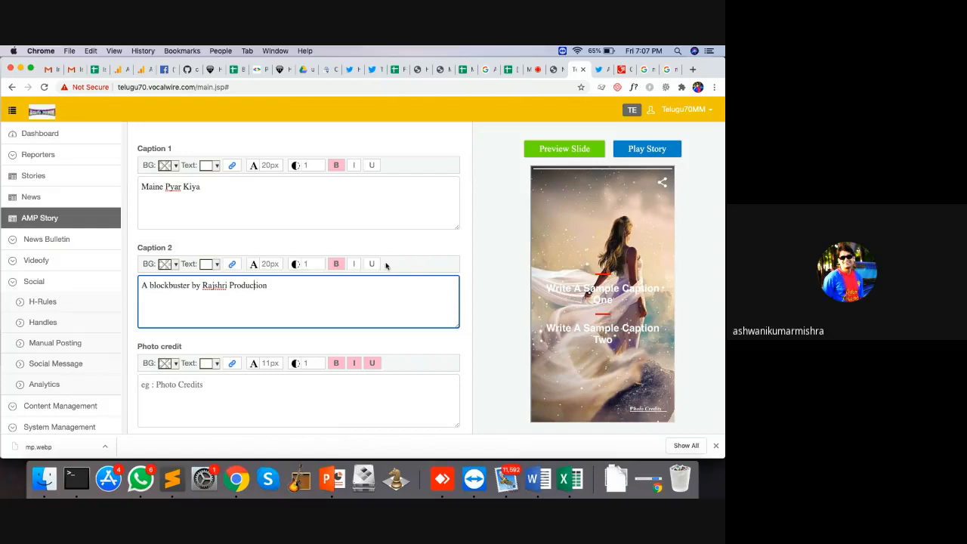
{"action": "scroll", "coordinate": [386, 265], "scroll_direction": "down", "scroll_amount": 3}
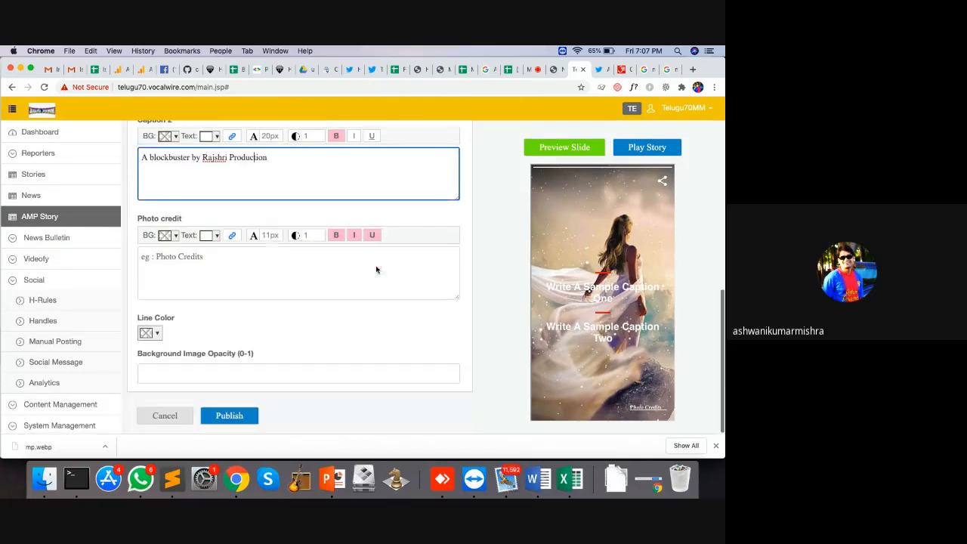
{"action": "left_click", "coordinate": [216, 272]}
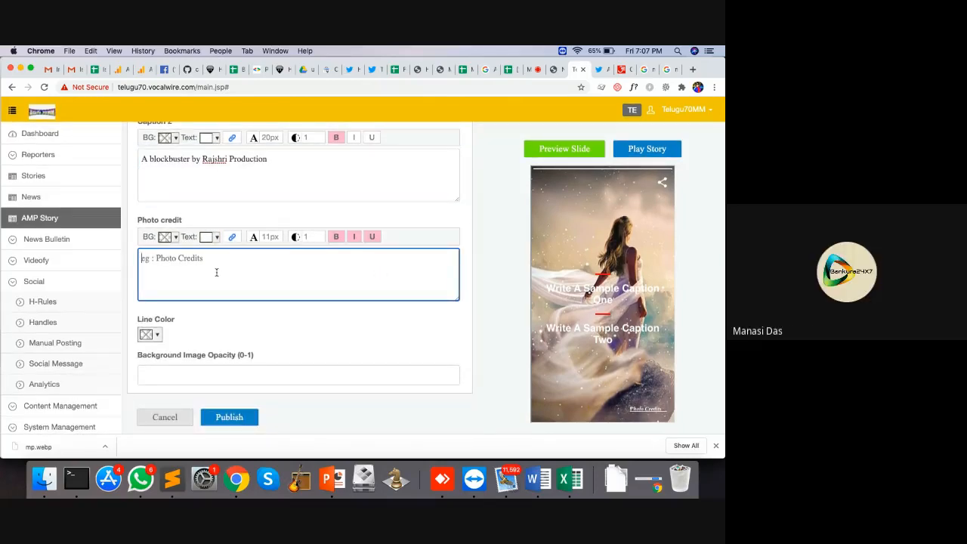
{"action": "type", "text": "Google"}
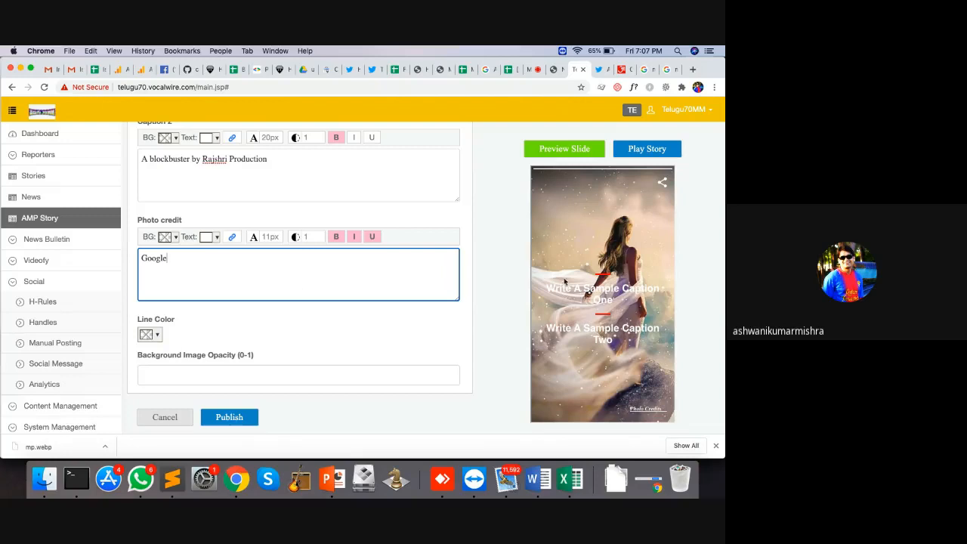
Step: Set the caption line colour to bright yellow and preview the slide
{"action": "left_click", "coordinate": [157, 334]}
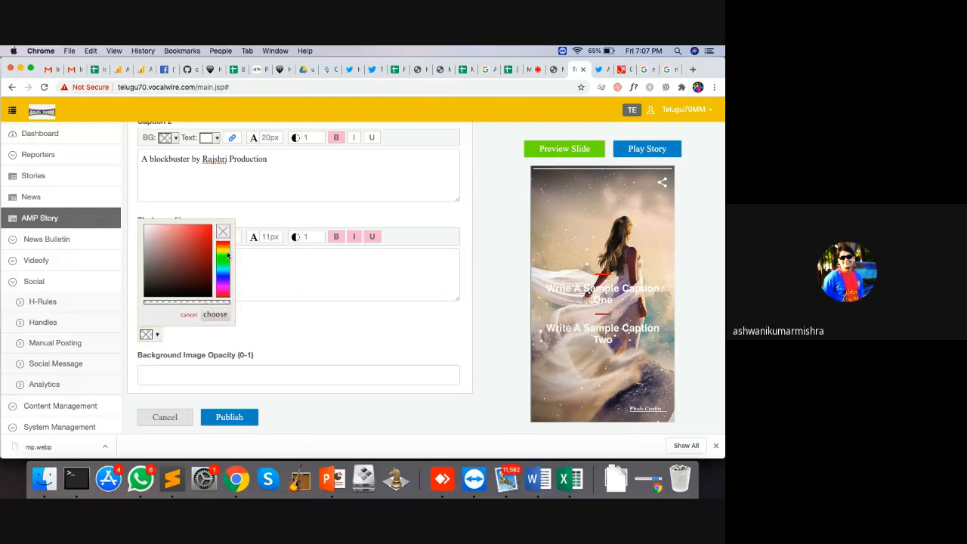
{"action": "left_click", "coordinate": [226, 254]}
{"action": "left_click", "coordinate": [211, 229]}
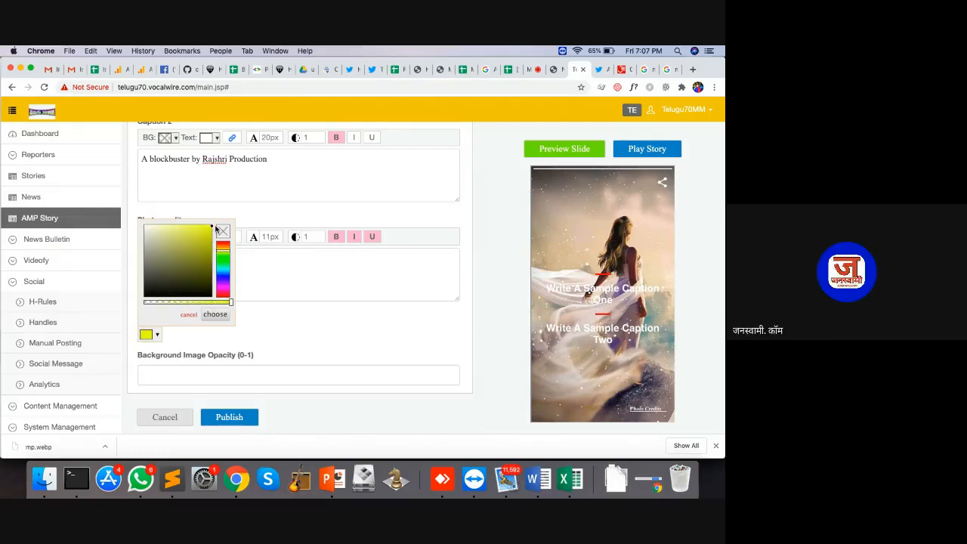
{"action": "left_click", "coordinate": [215, 315]}
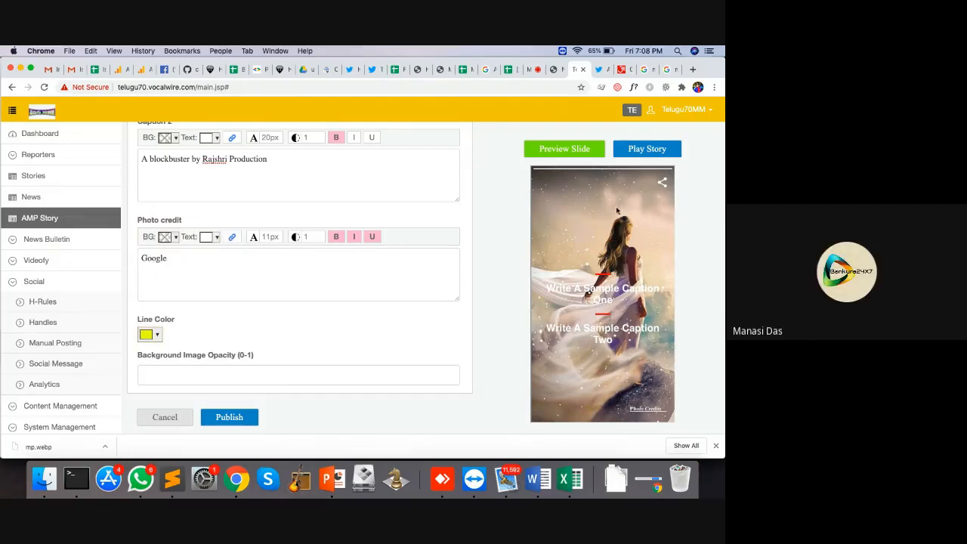
{"action": "left_click", "coordinate": [577, 149]}
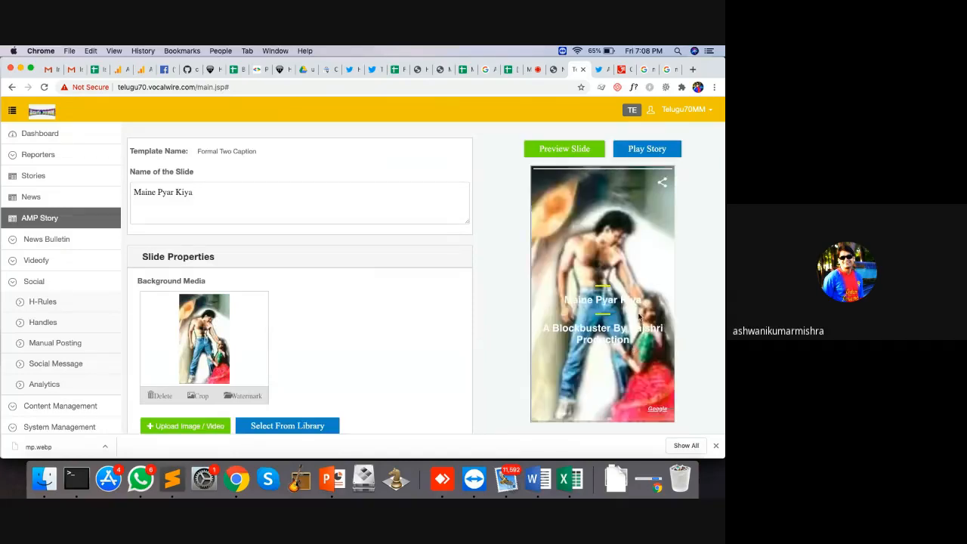
{"action": "scroll", "coordinate": [367, 384], "scroll_direction": "down", "scroll_amount": 10}
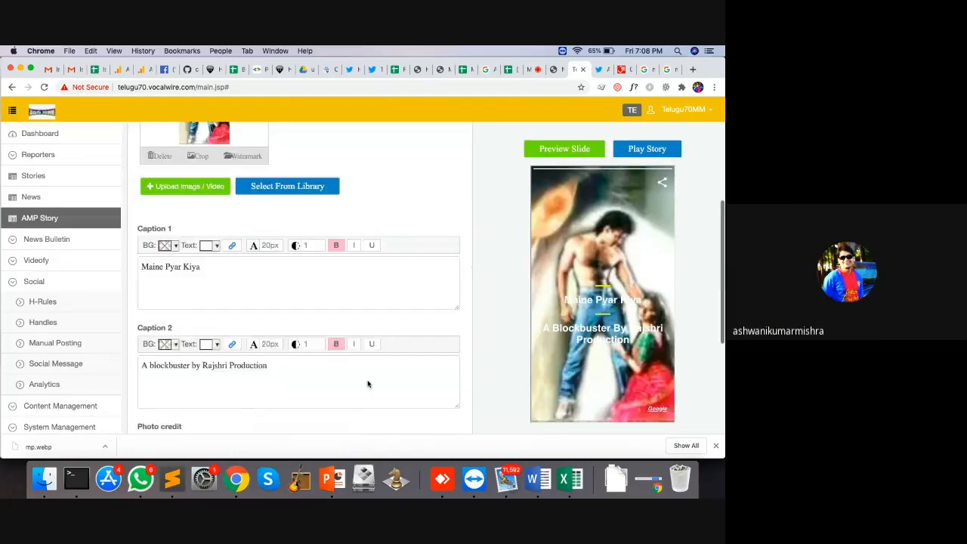
Step: Set background image opacity to 0.7, preview, and publish the Maine Pyar Kiya slide
{"action": "left_click", "coordinate": [202, 370]}
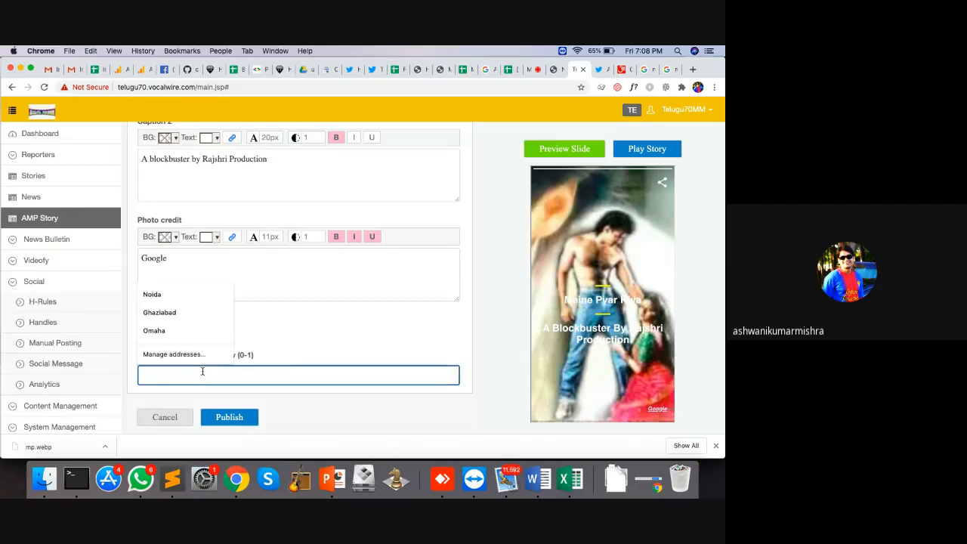
{"action": "left_click", "coordinate": [298, 337]}
{"action": "left_click", "coordinate": [276, 371]}
{"action": "type", "text": "0."}
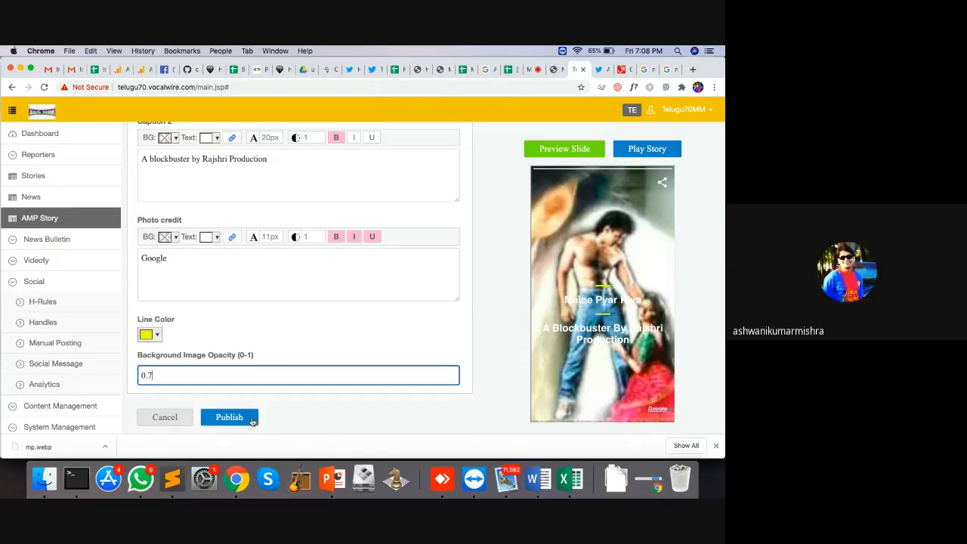
{"action": "type", "text": "7"}
{"action": "left_click", "coordinate": [547, 152]}
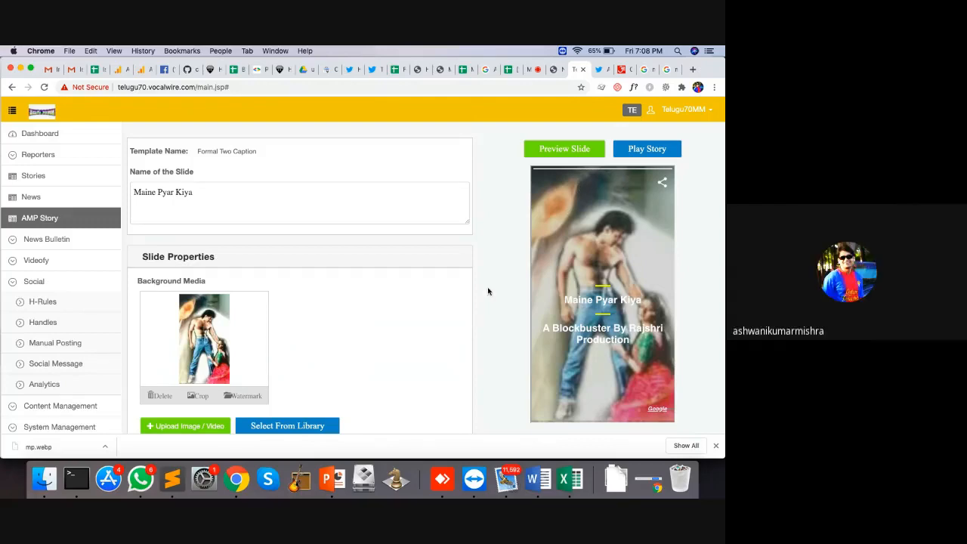
{"action": "scroll", "coordinate": [369, 317], "scroll_direction": "down", "scroll_amount": 10}
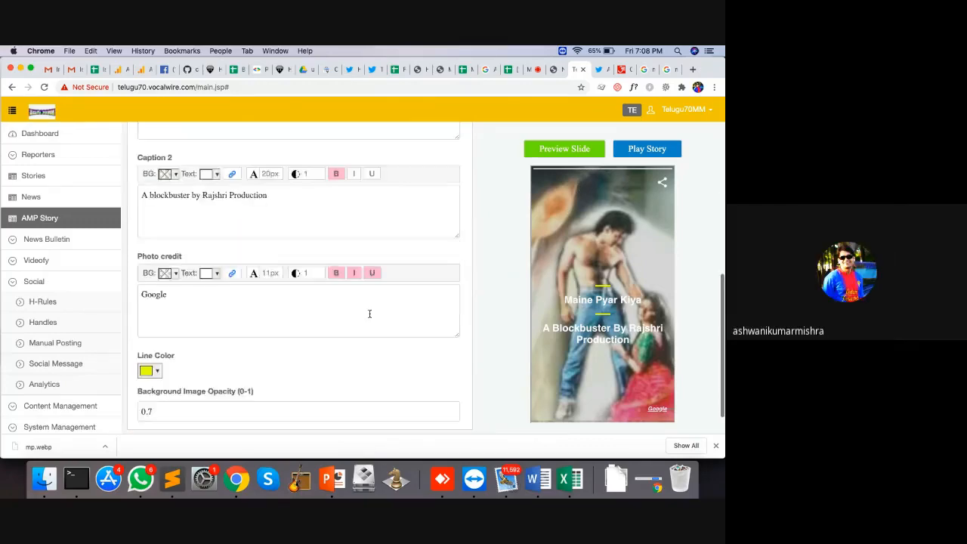
{"action": "left_click", "coordinate": [229, 417]}
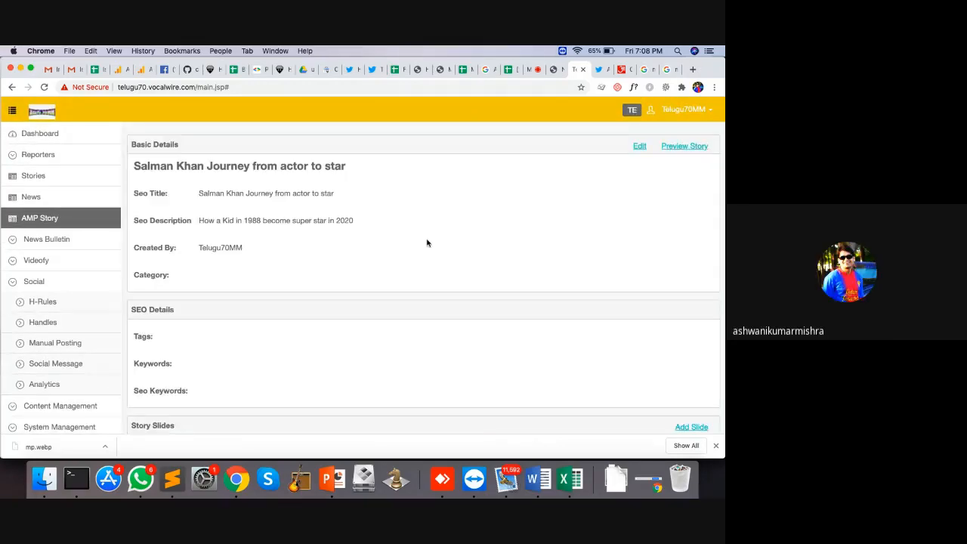
Step: Search Google Images for 'hum apke hai kon vertical'
{"action": "left_click", "coordinate": [669, 71]}
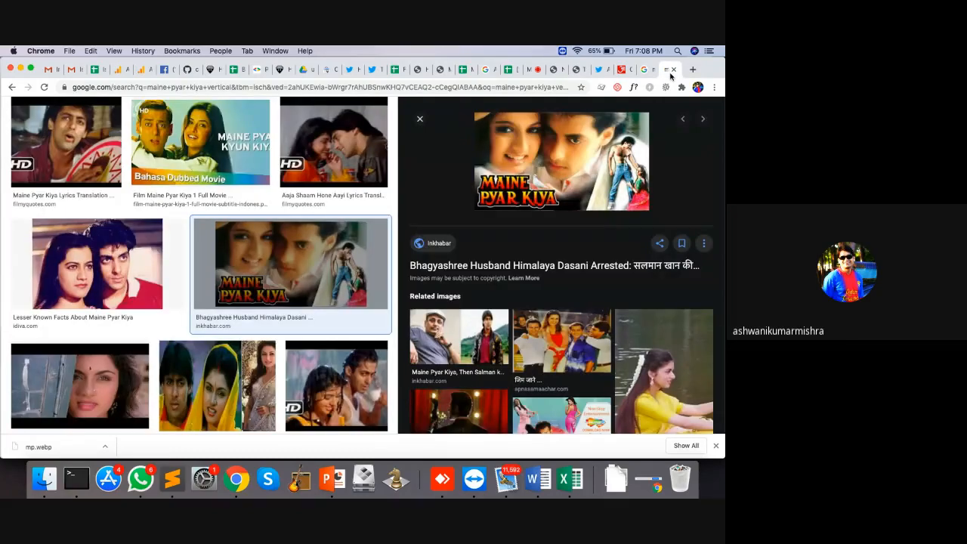
{"action": "scroll", "coordinate": [204, 265], "scroll_direction": "up", "scroll_amount": 2}
{"action": "triple_click", "coordinate": [128, 117]}
{"action": "type", "text": "u"}
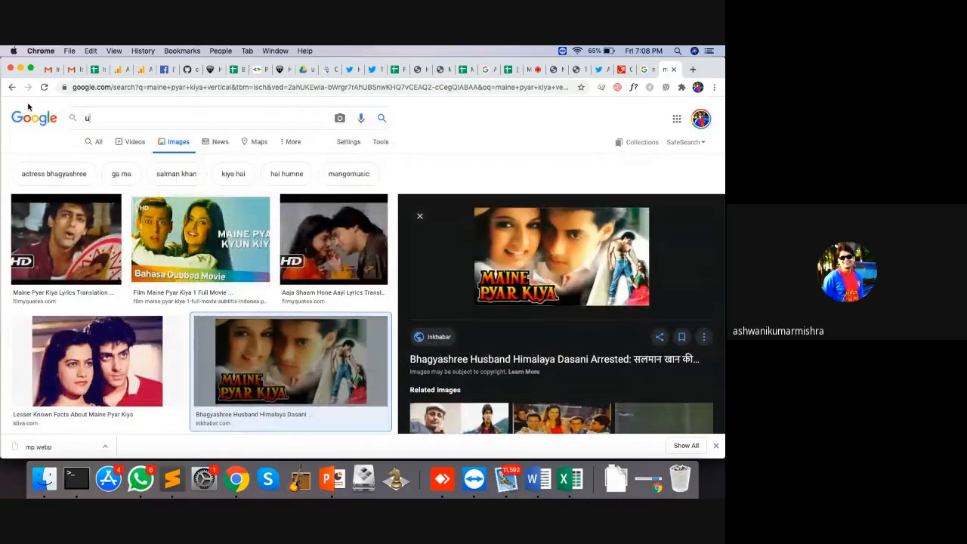
{"action": "key", "text": "BackSpace"}
{"action": "type", "text": "hum "}
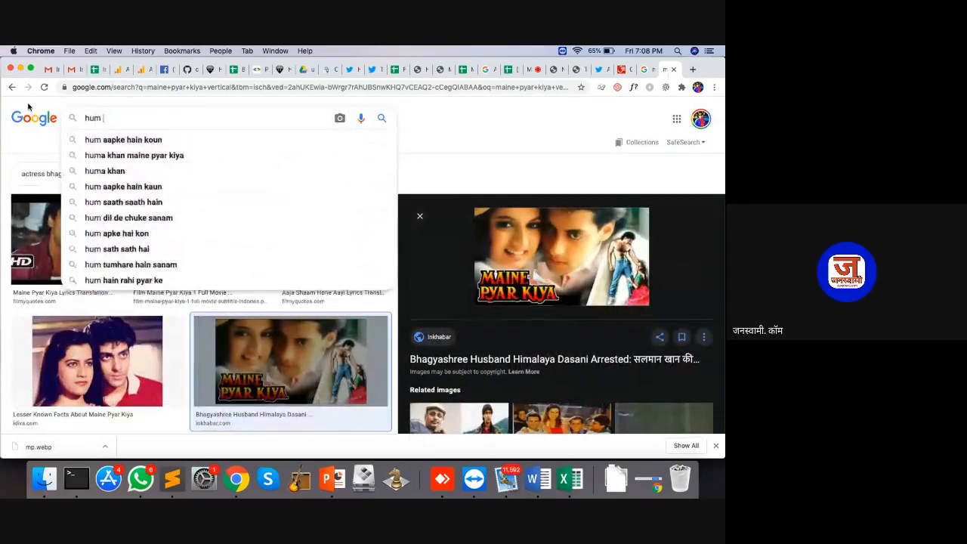
{"action": "type", "text": "apke hai kon"}
{"action": "key", "text": "Return"}
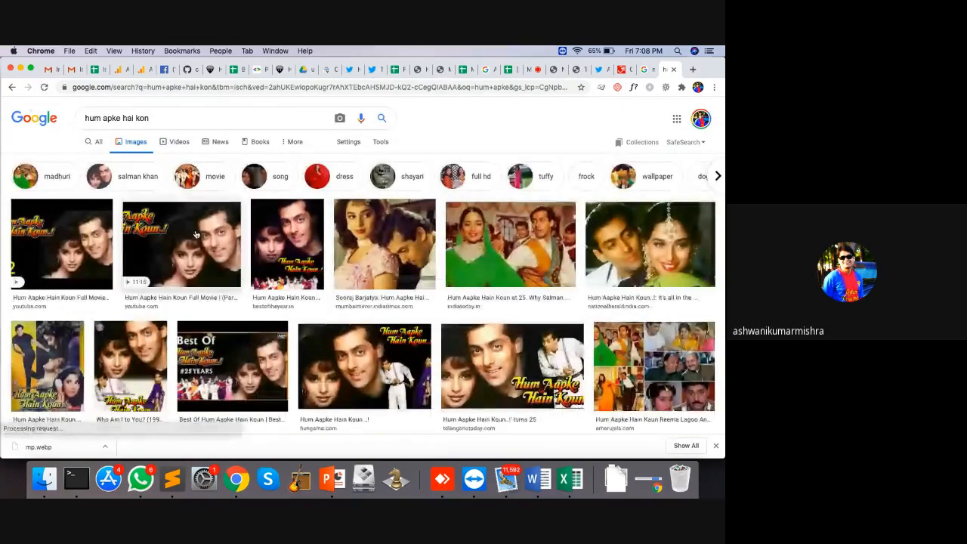
{"action": "left_click", "coordinate": [215, 114]}
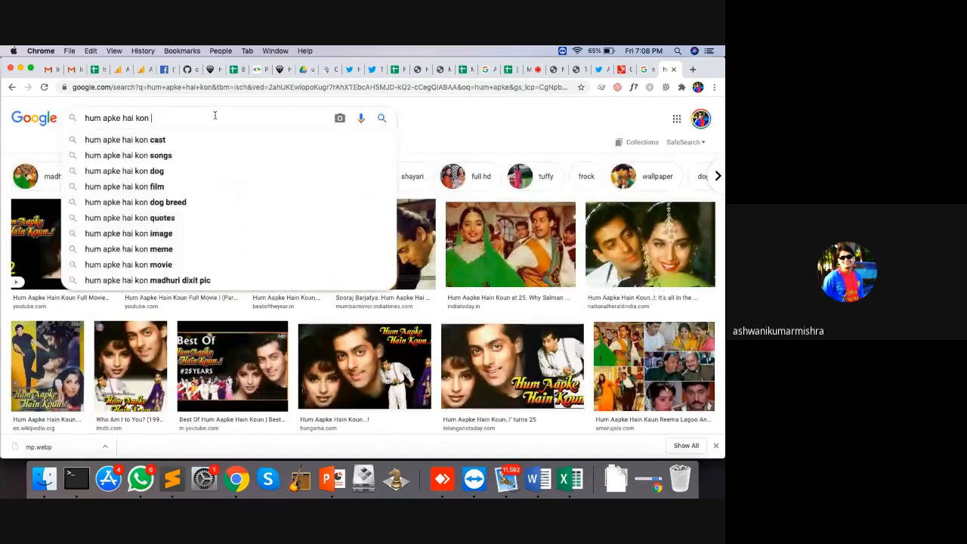
{"action": "type", "text": "vertical"}
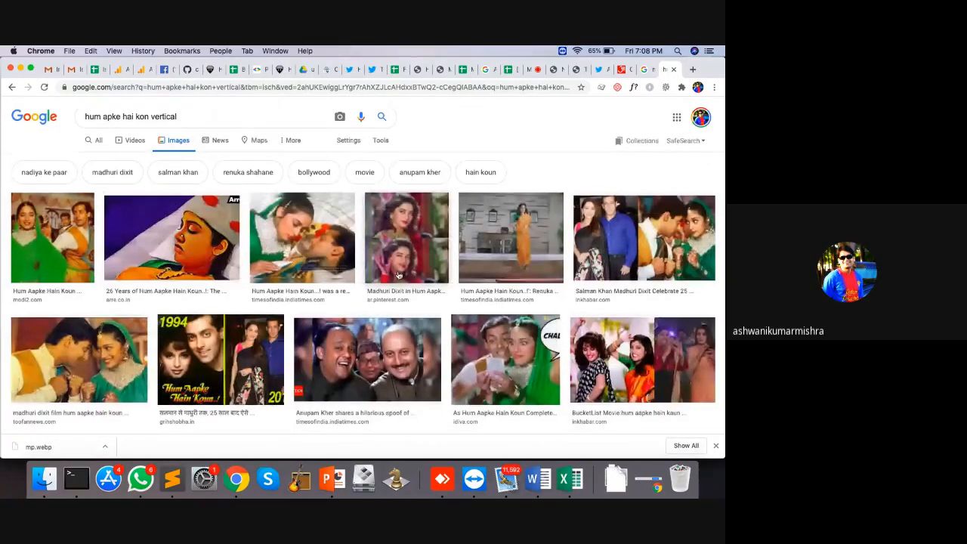
{"action": "scroll", "coordinate": [398, 275], "scroll_direction": "down", "scroll_amount": 5}
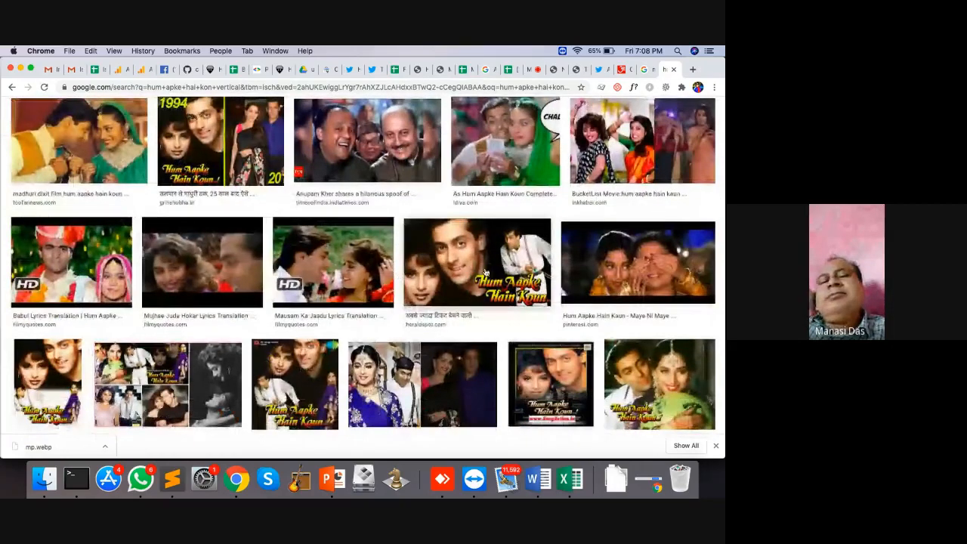
Step: Save the Hum Aapke Hain Koun poster to Downloads as hum.jpg
{"action": "left_click", "coordinate": [495, 256]}
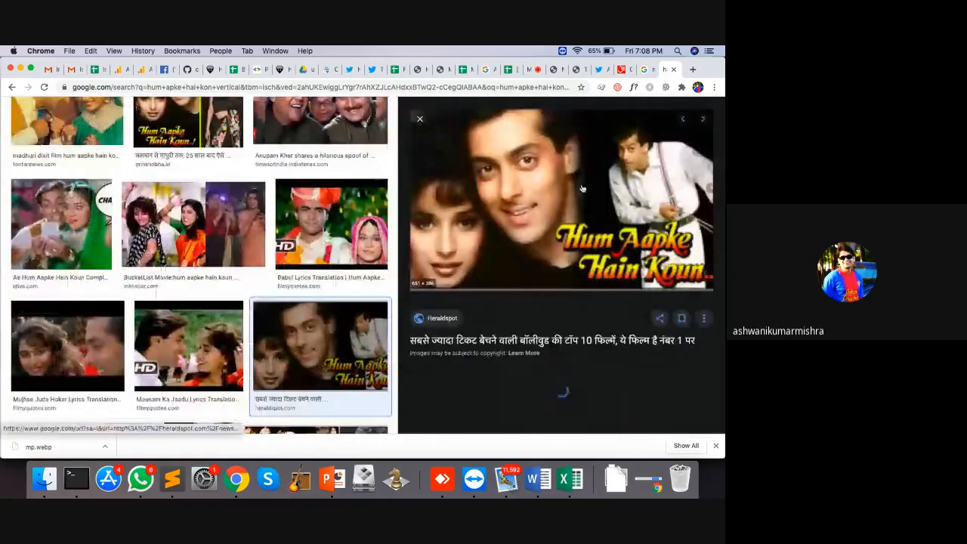
{"action": "right_click", "coordinate": [559, 172]}
{"action": "left_click", "coordinate": [596, 260]}
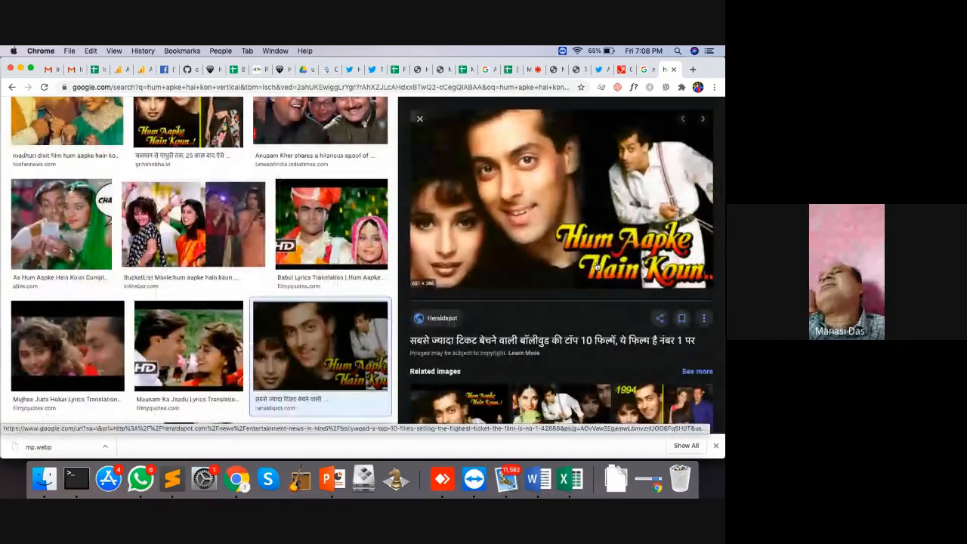
{"action": "type", "text": "hum"}
{"action": "key", "text": "Return"}
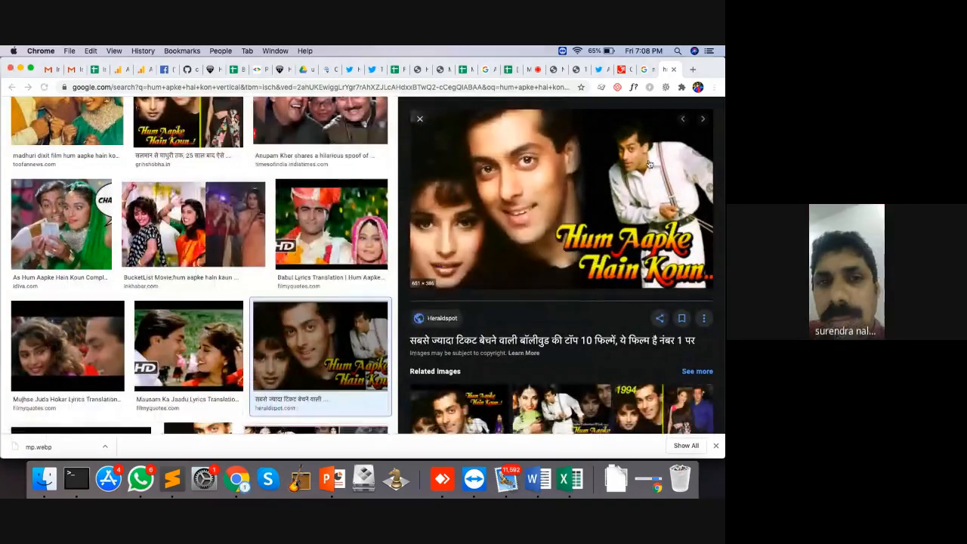
{"action": "left_click", "coordinate": [555, 68]}
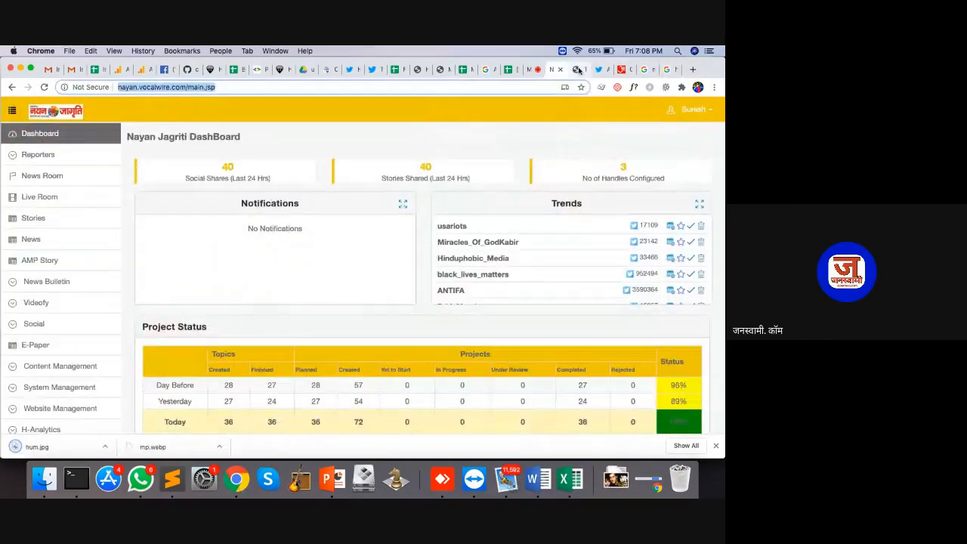
Step: Add a new slide to the Salman Khan Journey story using the Formal Single Caption Up template
{"action": "left_click", "coordinate": [578, 69]}
{"action": "scroll", "coordinate": [377, 265], "scroll_direction": "down", "scroll_amount": 3}
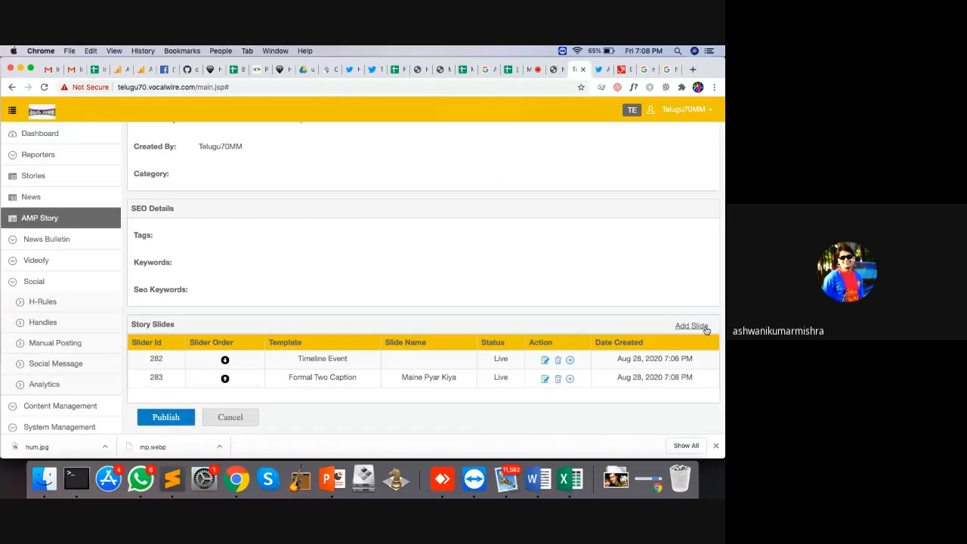
{"action": "left_click", "coordinate": [691, 327]}
{"action": "left_click", "coordinate": [351, 154]}
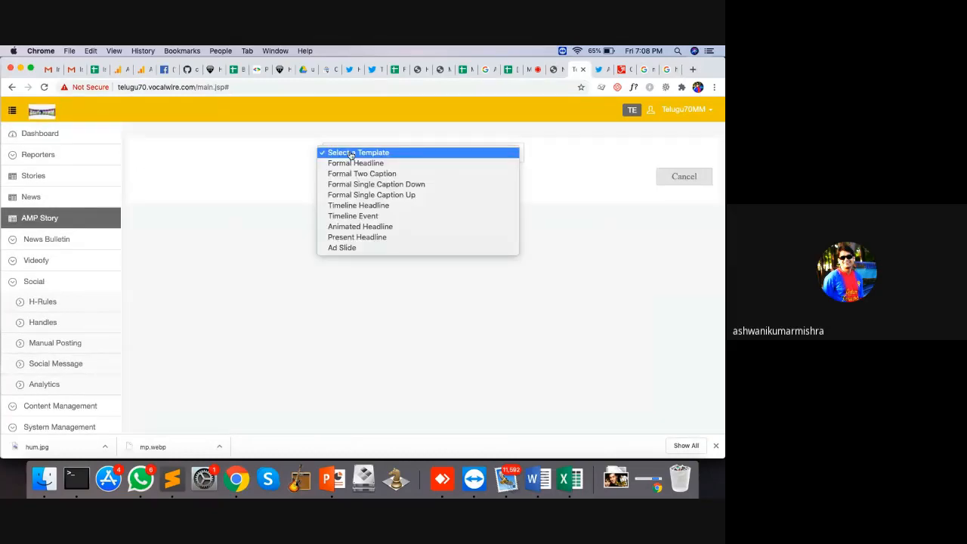
{"action": "left_click", "coordinate": [372, 196]}
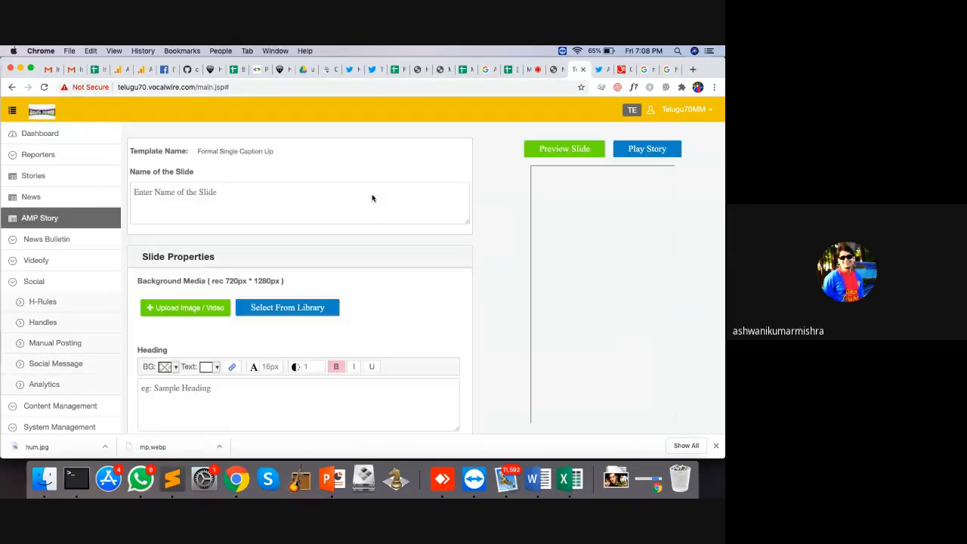
Step: Upload hum.jpg as the slide background and crop it to full height around the faces
{"action": "left_click", "coordinate": [201, 308]}
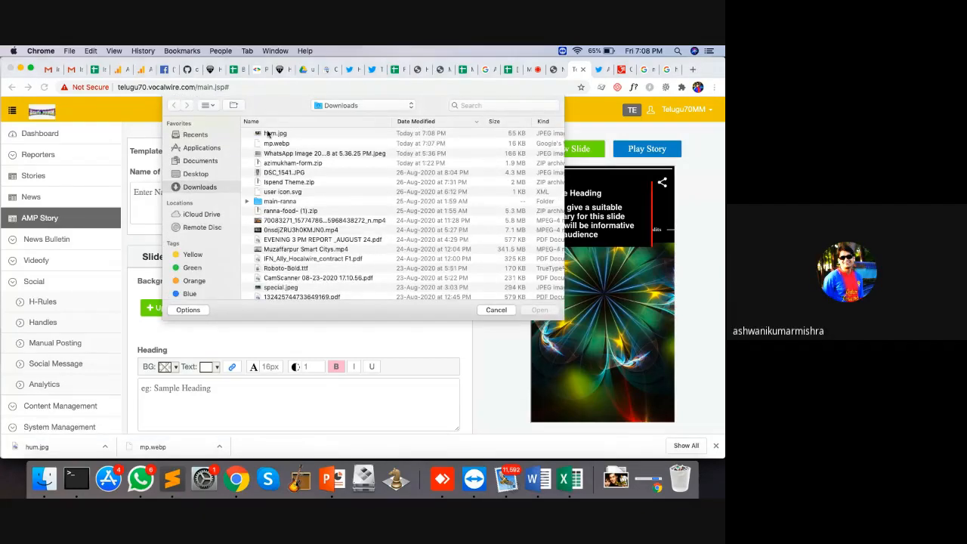
{"action": "double_click", "coordinate": [267, 133]}
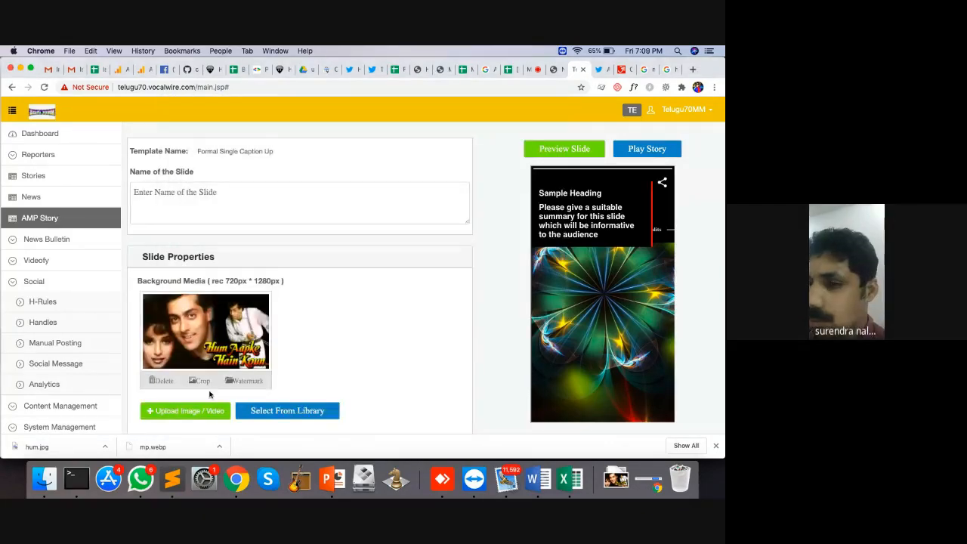
{"action": "left_click", "coordinate": [200, 382]}
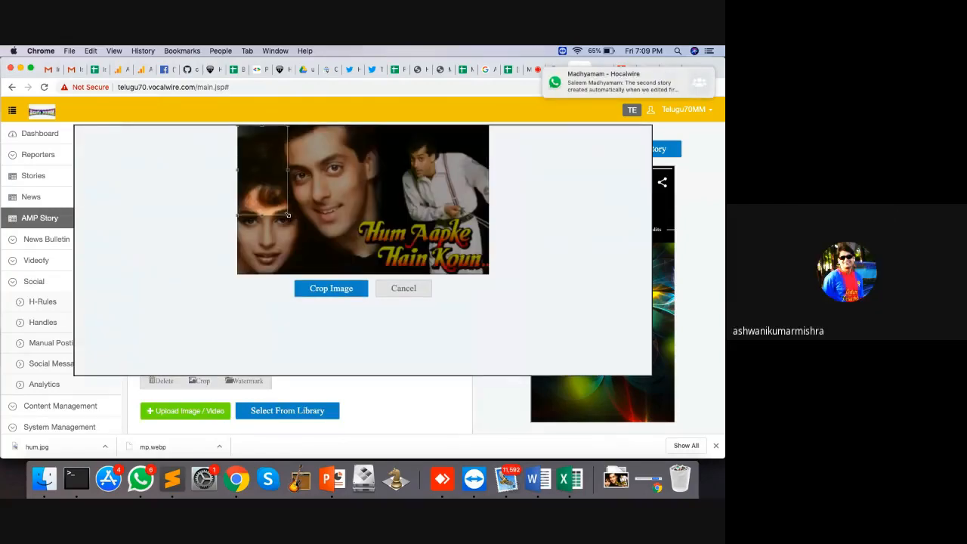
{"action": "left_click_drag", "start_coordinate": [287, 215], "coordinate": [411, 287]}
{"action": "left_click_drag", "start_coordinate": [306, 235], "coordinate": [329, 235]}
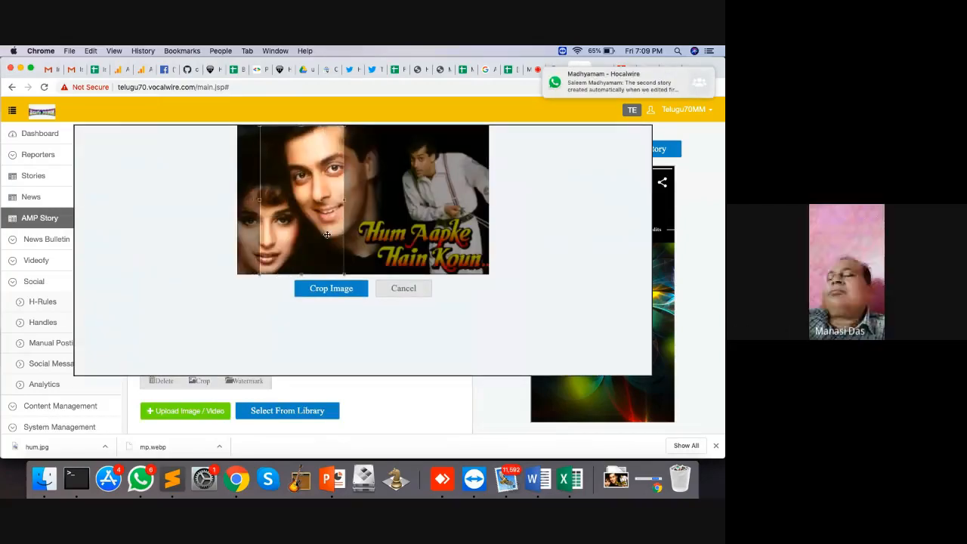
{"action": "left_click", "coordinate": [342, 290]}
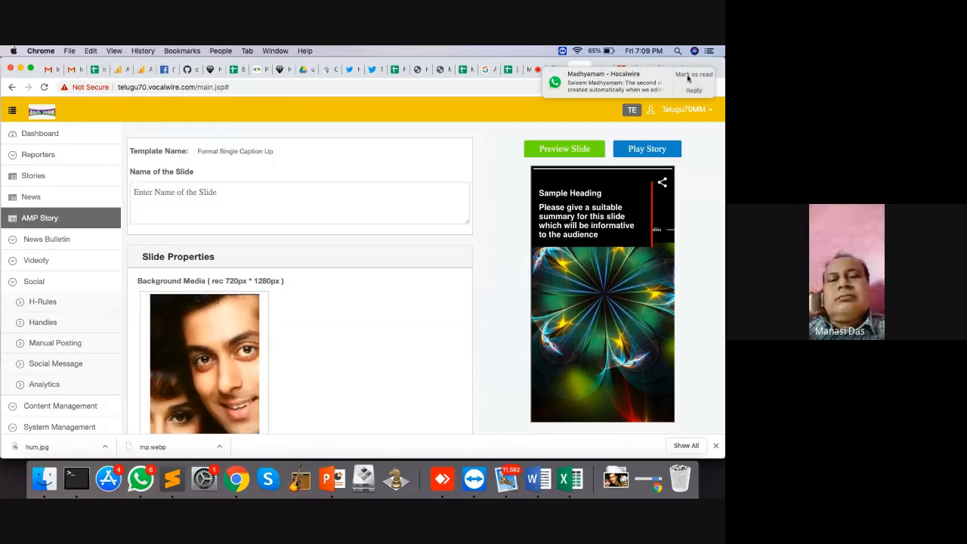
{"action": "left_click", "coordinate": [536, 71]}
{"action": "mouse_move", "coordinate": [431, 181]}
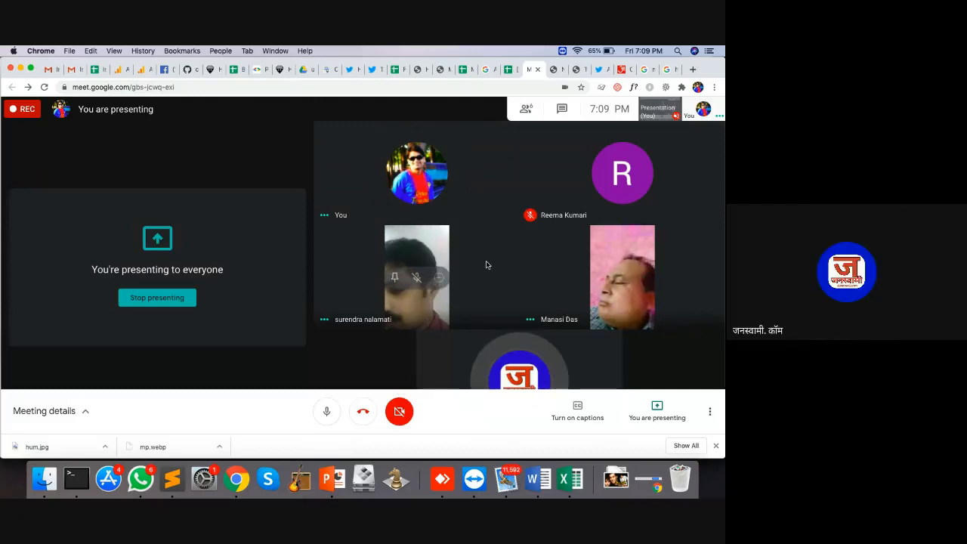
Step: Enter the slide heading 'Hum Apke Hain Kuan'
{"action": "left_click", "coordinate": [554, 69]}
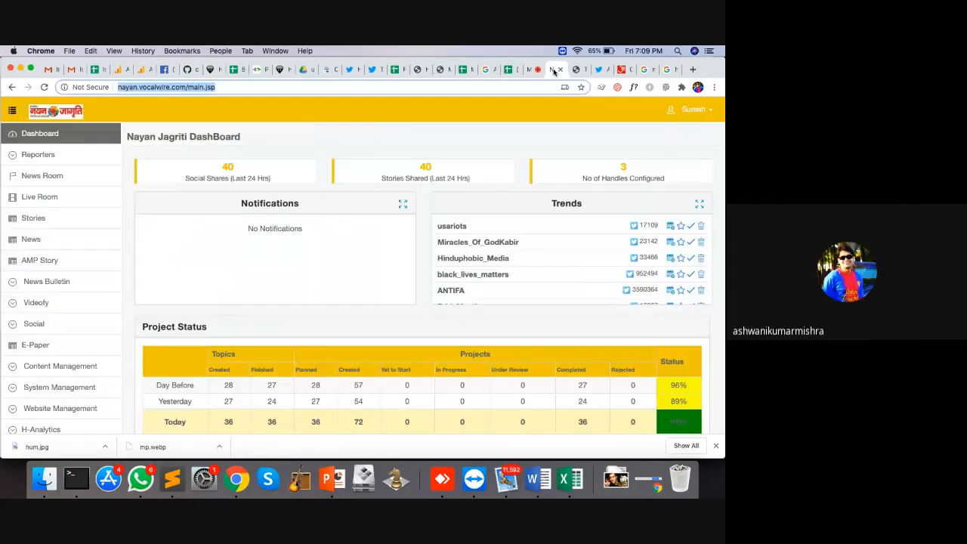
{"action": "left_click", "coordinate": [697, 74]}
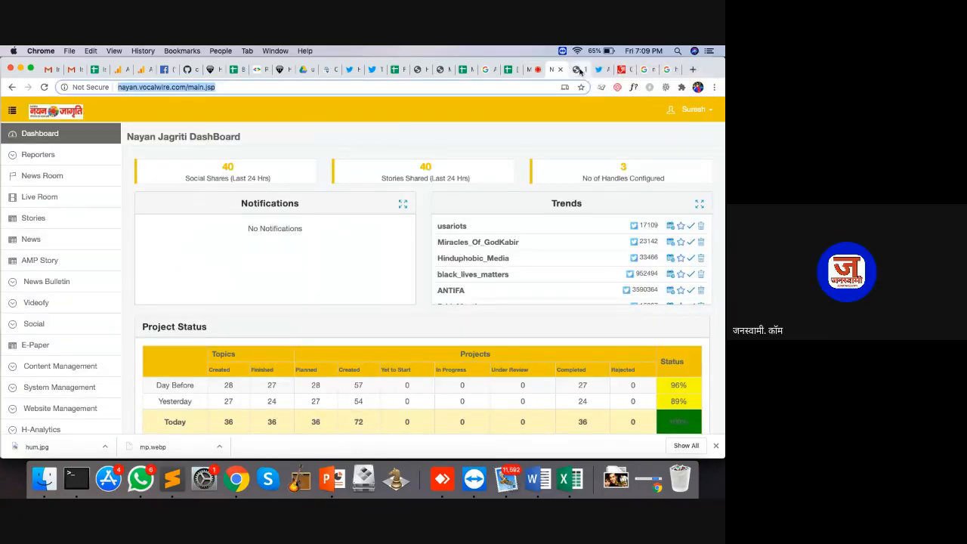
{"action": "left_click", "coordinate": [579, 70]}
{"action": "scroll", "coordinate": [427, 263], "scroll_direction": "down", "scroll_amount": 5}
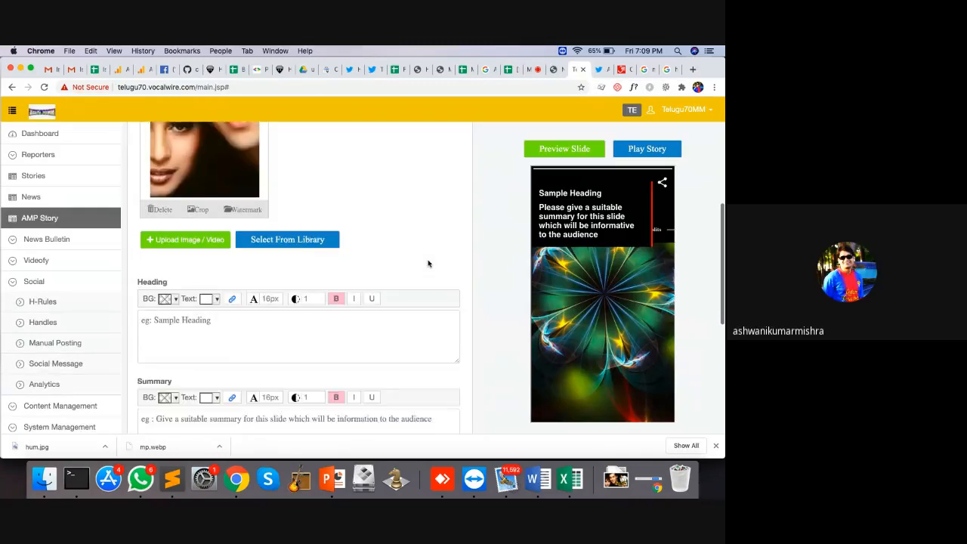
{"action": "scroll", "coordinate": [427, 263], "scroll_direction": "down", "scroll_amount": 3}
{"action": "scroll", "coordinate": [427, 262], "scroll_direction": "up", "scroll_amount": 5}
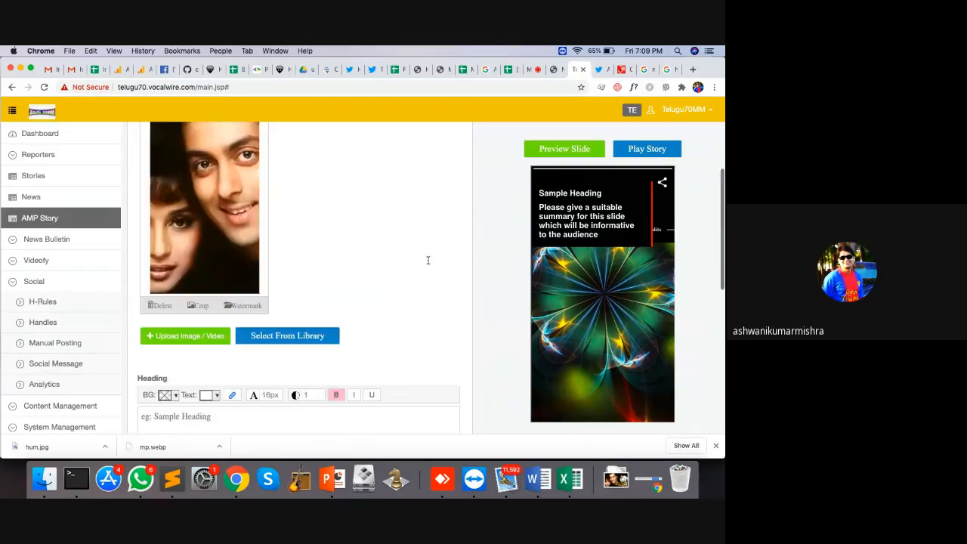
{"action": "scroll", "coordinate": [427, 262], "scroll_direction": "up", "scroll_amount": 2}
{"action": "scroll", "coordinate": [427, 263], "scroll_direction": "down", "scroll_amount": 5}
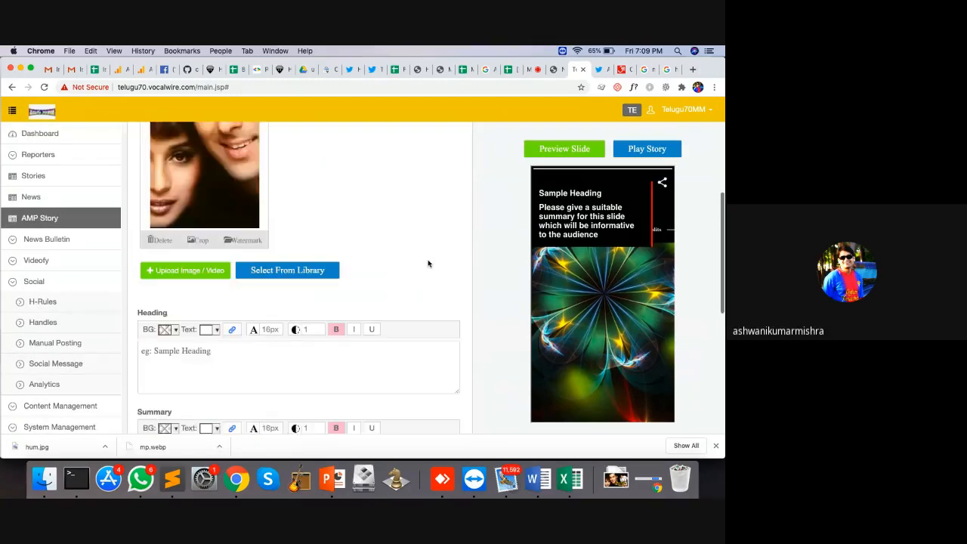
{"action": "left_click", "coordinate": [229, 352]}
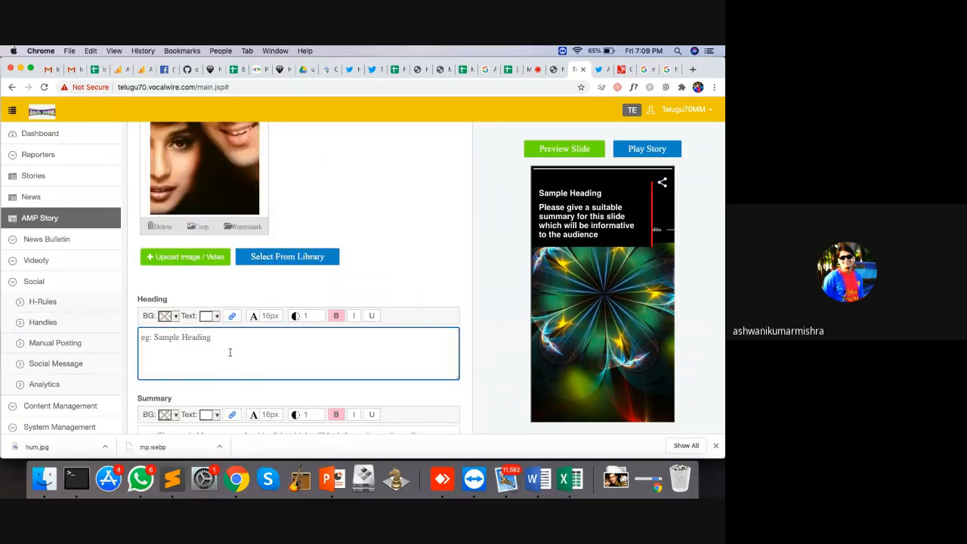
{"action": "type", "text": "HUm A"}
{"action": "key", "text": "BackSpace"}
{"action": "key", "text": "BackSpace"}
{"action": "type", "text": "um P"}
{"action": "key", "text": "BackSpace"}
{"action": "type", "text": "Apke Hain Kuna"}
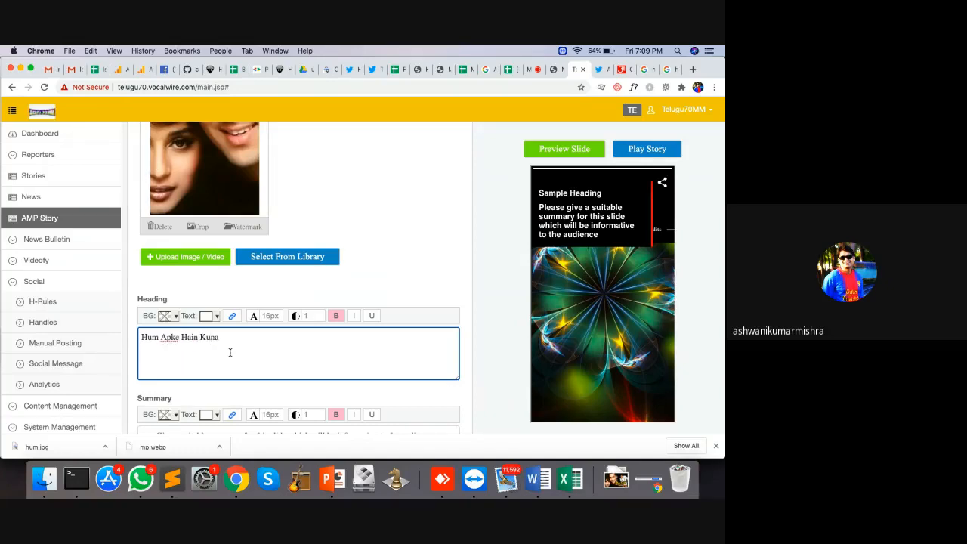
Step: Add the slide summary 'A movie again by rajshri production'
{"action": "scroll", "coordinate": [230, 352], "scroll_direction": "down", "scroll_amount": 5}
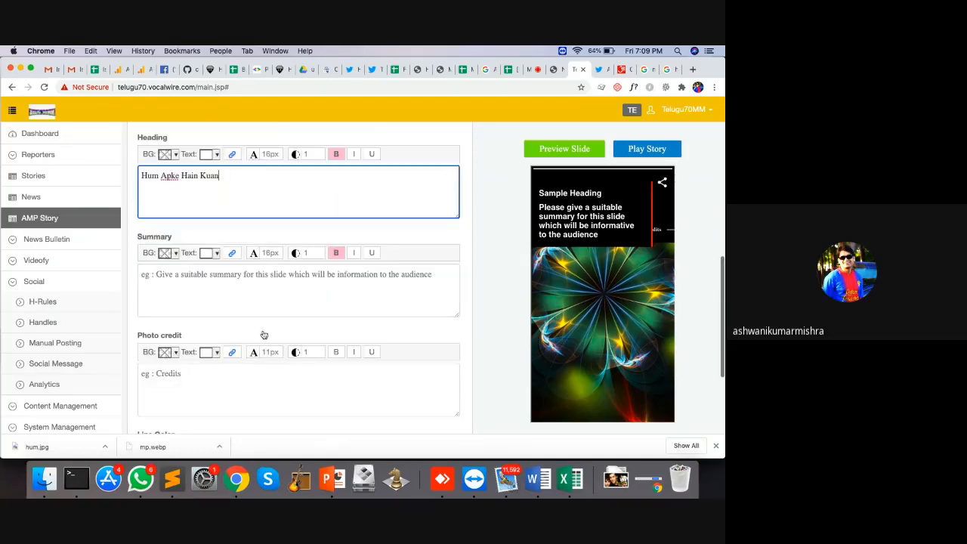
{"action": "left_click", "coordinate": [254, 302]}
{"action": "type", "text": "A movi"}
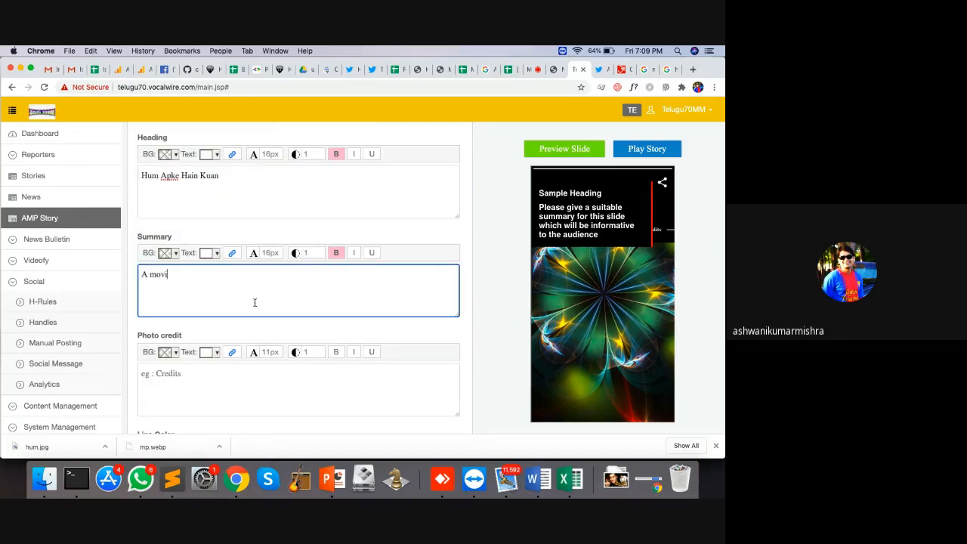
{"action": "type", "text": "e again by rajshri production"}
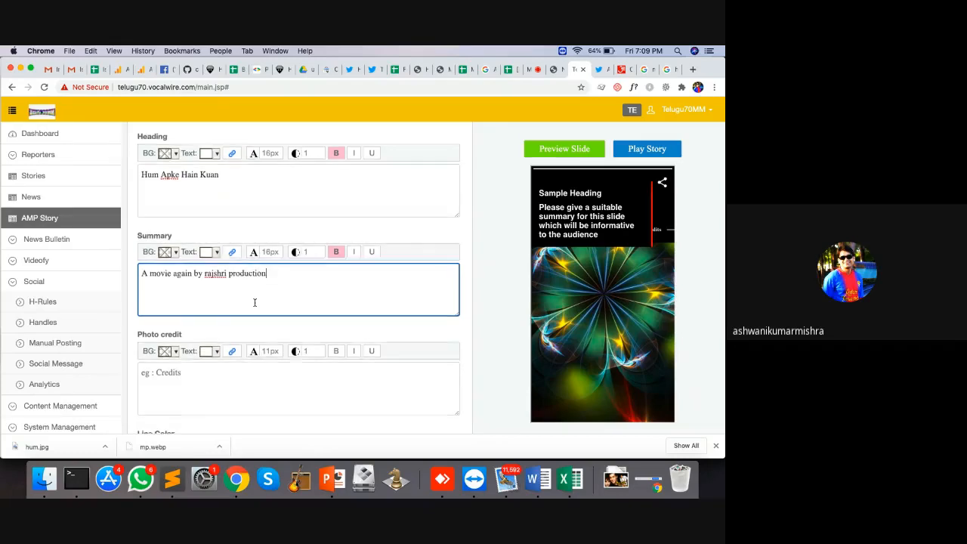
{"action": "scroll", "coordinate": [254, 302], "scroll_direction": "down", "scroll_amount": 5}
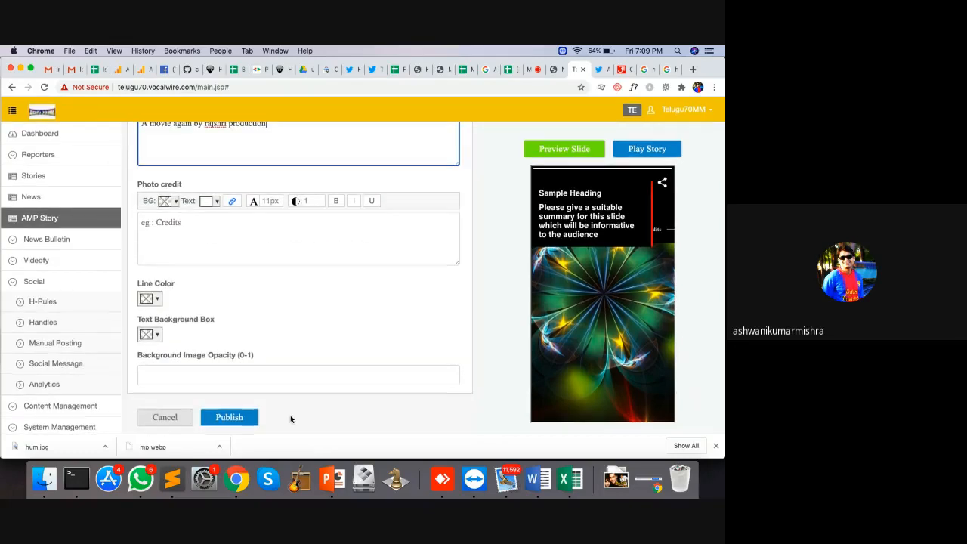
Step: Preview the slide, publish it, then publish the whole story live
{"action": "left_click", "coordinate": [574, 149]}
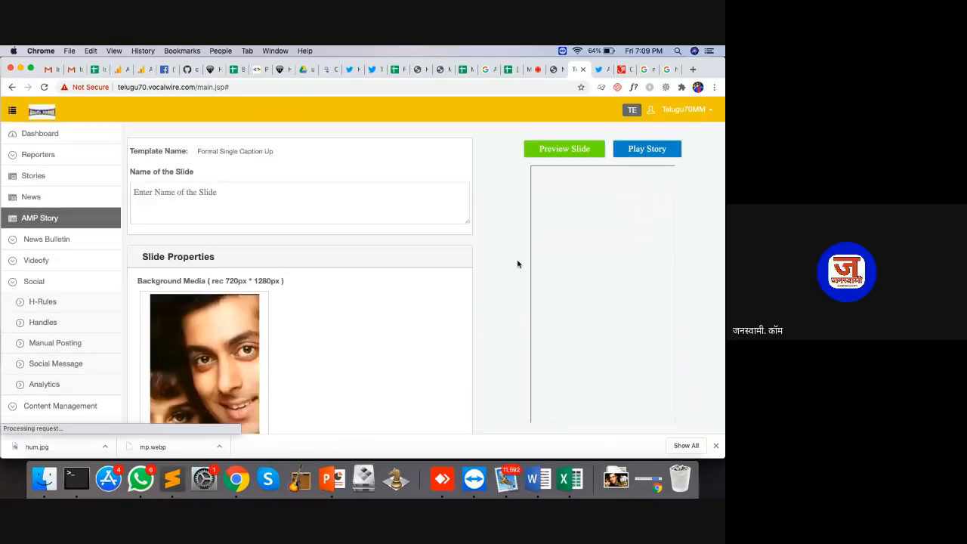
{"action": "scroll", "coordinate": [517, 264], "scroll_direction": "down", "scroll_amount": 10}
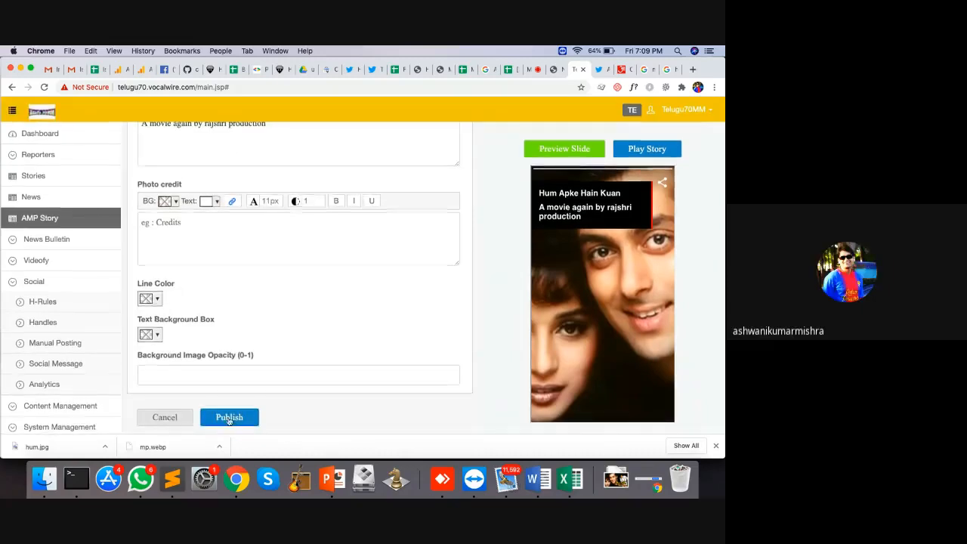
{"action": "left_click", "coordinate": [226, 415]}
{"action": "scroll", "coordinate": [467, 293], "scroll_direction": "down", "scroll_amount": 5}
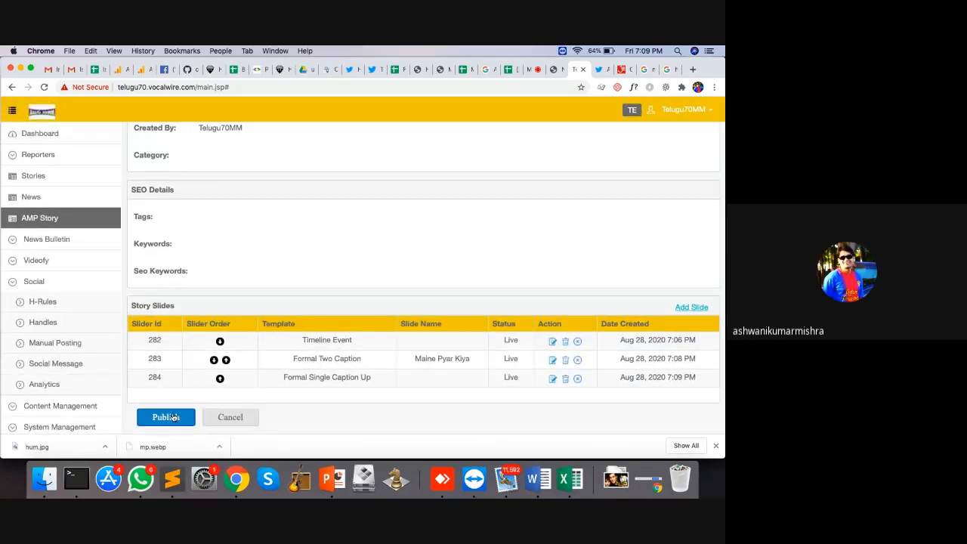
{"action": "left_click", "coordinate": [172, 417]}
{"action": "left_click", "coordinate": [58, 218]}
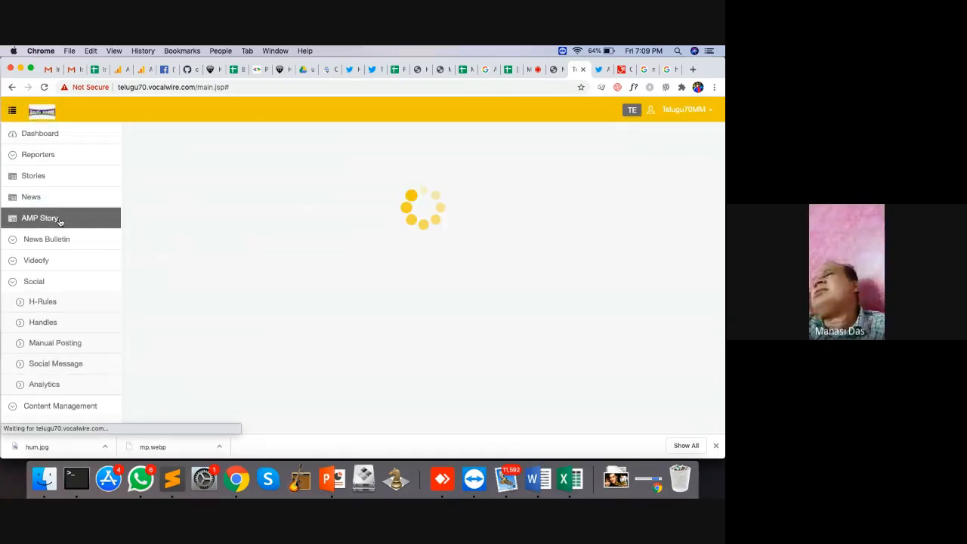
Step: Open the Salman Khan story's live page and reload it twice
{"action": "left_click", "coordinate": [699, 184]}
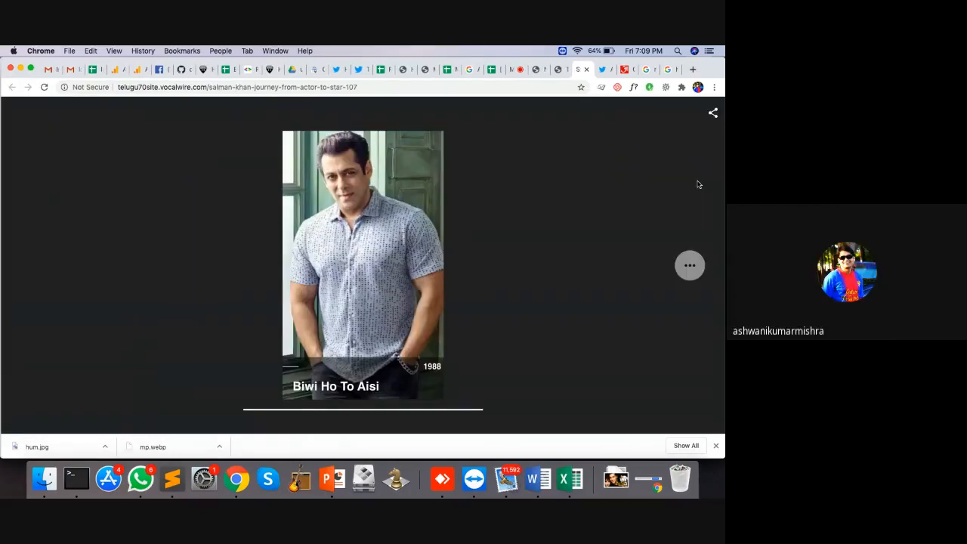
{"action": "left_click", "coordinate": [330, 87]}
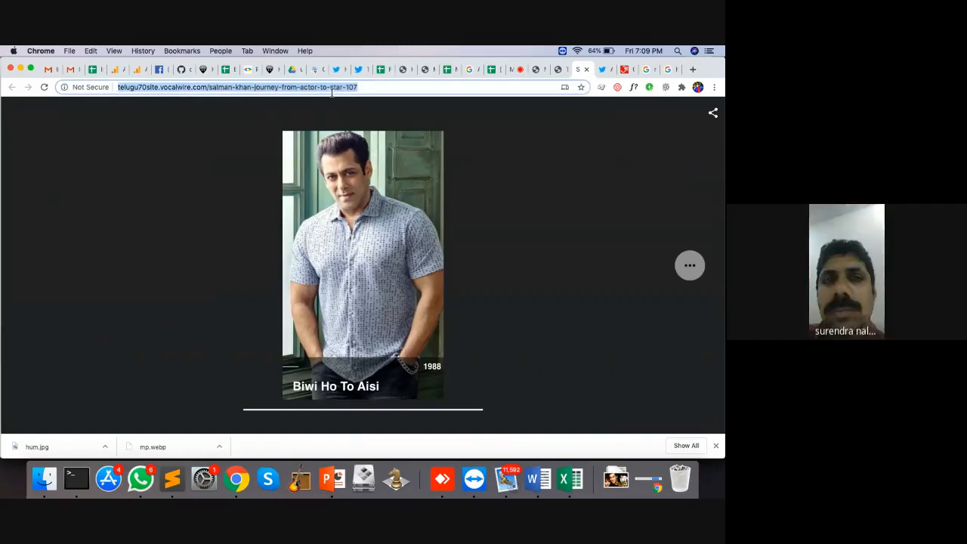
{"action": "key", "text": "Return"}
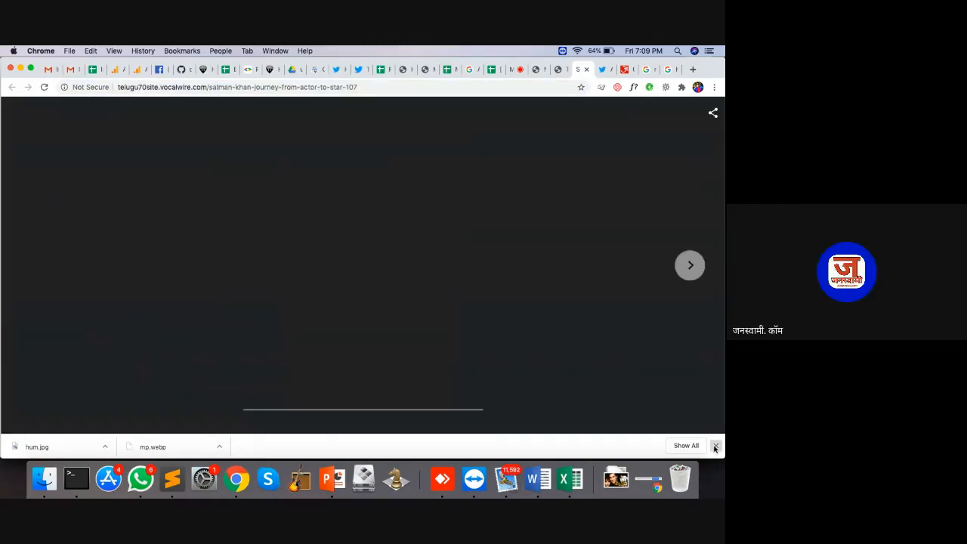
{"action": "left_click", "coordinate": [206, 88]}
{"action": "key", "text": "Return"}
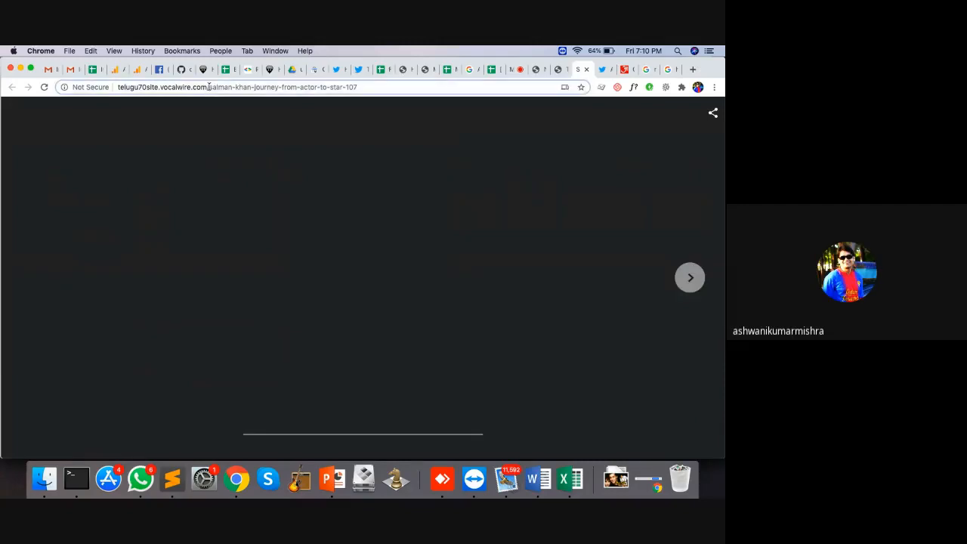
Step: Clear the partner cache at /xhr/admin/clearPartnerCache, then reload the story URL
{"action": "left_click_drag", "start_coordinate": [206, 88], "coordinate": [549, 121]}
{"action": "key", "text": "BackSpace"}
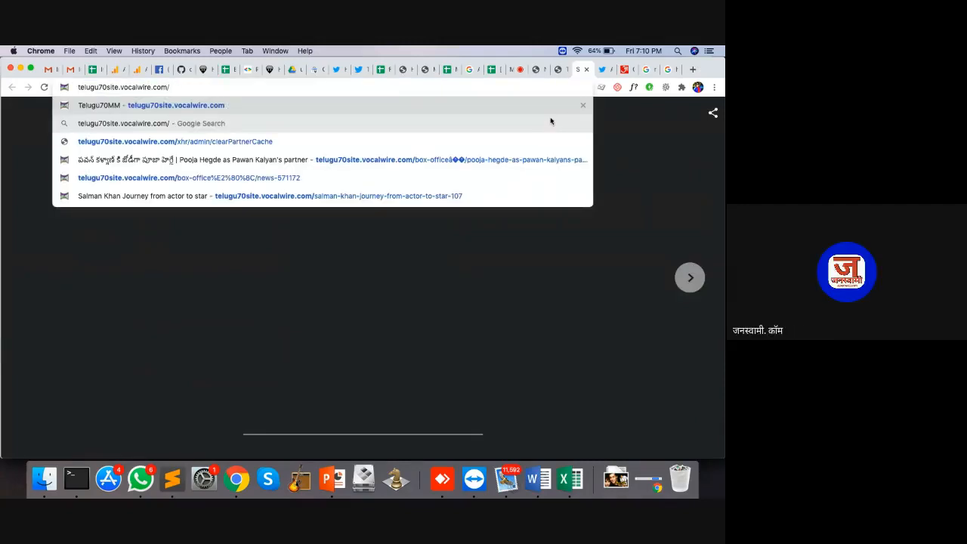
{"action": "type", "text": "xhr/"}
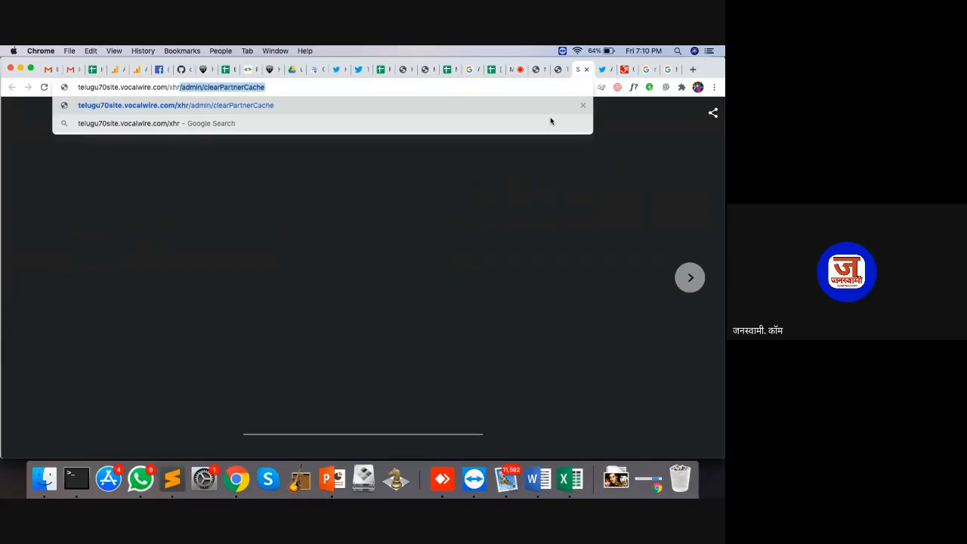
{"action": "key", "text": "Return"}
{"action": "left_click_drag", "start_coordinate": [209, 87], "coordinate": [612, 123]}
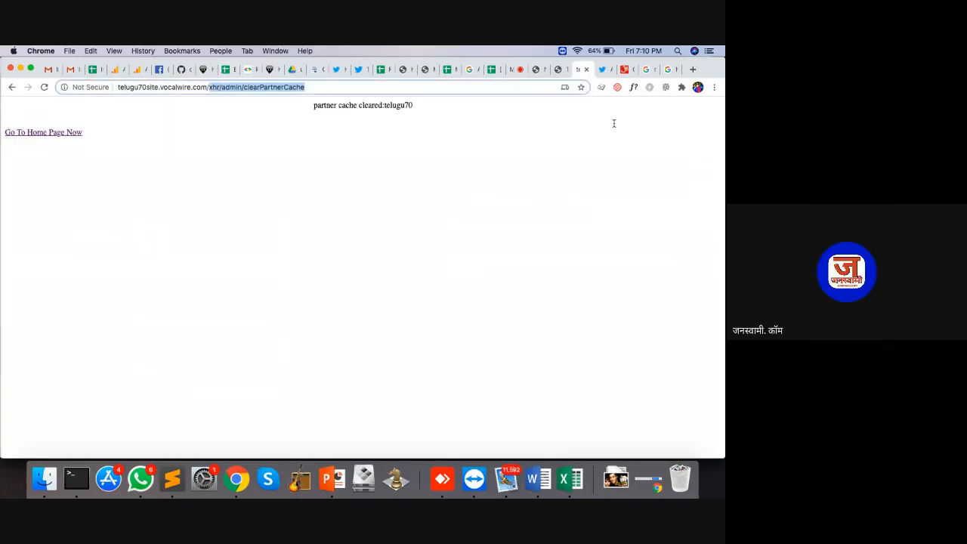
{"action": "type", "text": "s"}
{"action": "key", "text": "Return"}
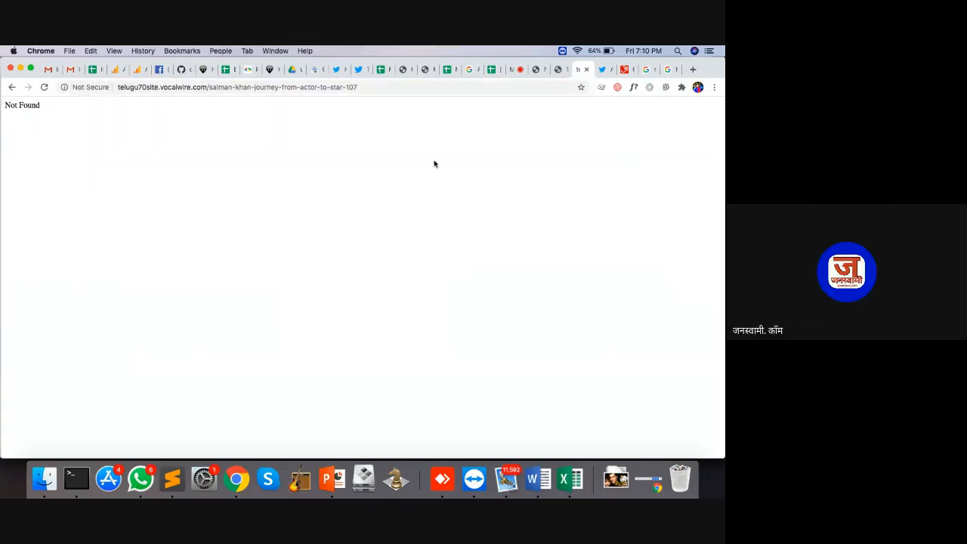
{"action": "left_click_drag", "start_coordinate": [209, 87], "coordinate": [701, 157]}
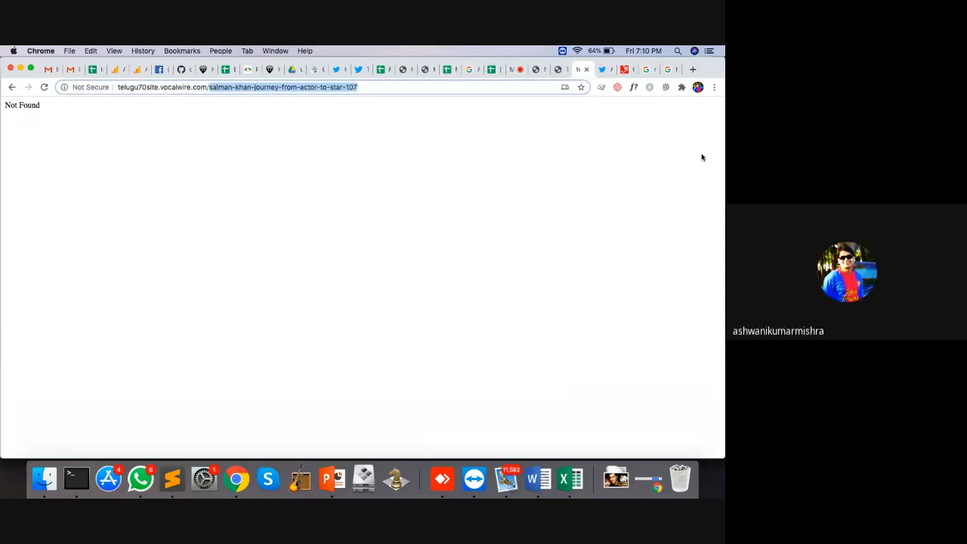
{"action": "key", "text": "BackSpace"}
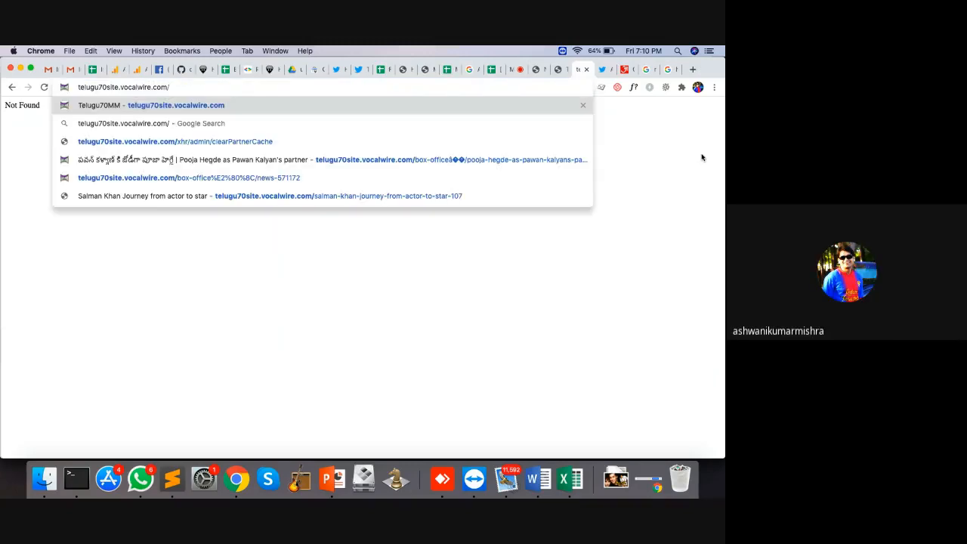
{"action": "left_click", "coordinate": [556, 69]}
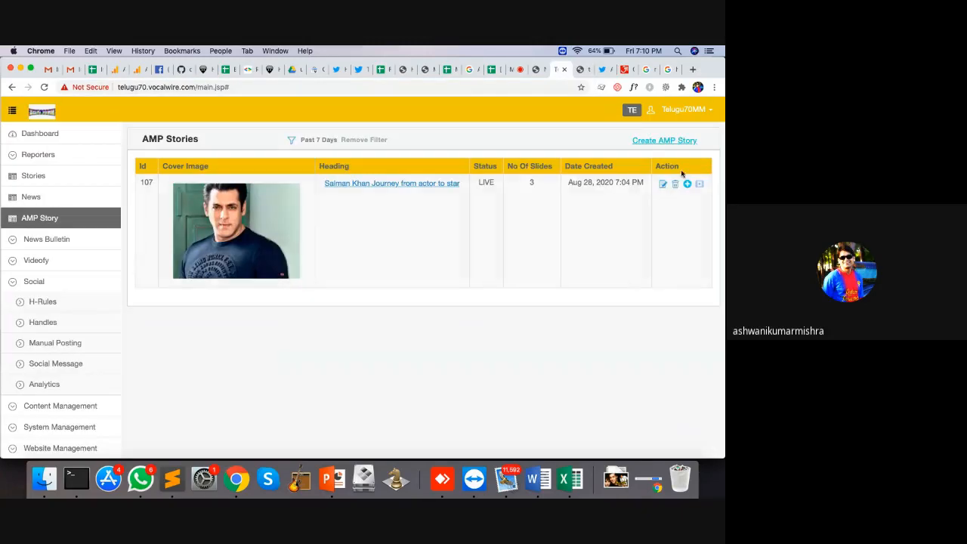
Step: Open the live story page, close the Not Found tab, and start a new browser tab
{"action": "left_click", "coordinate": [697, 183]}
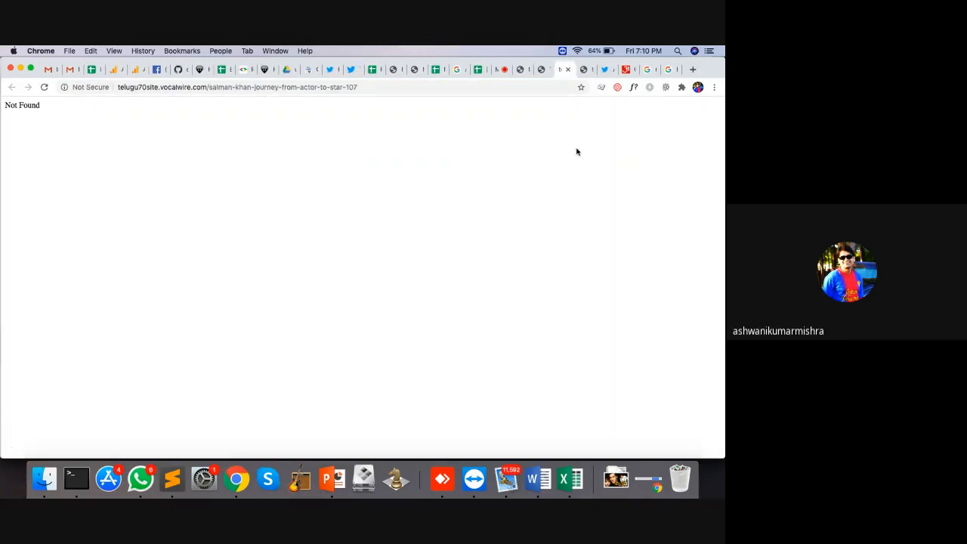
{"action": "left_click", "coordinate": [567, 69]}
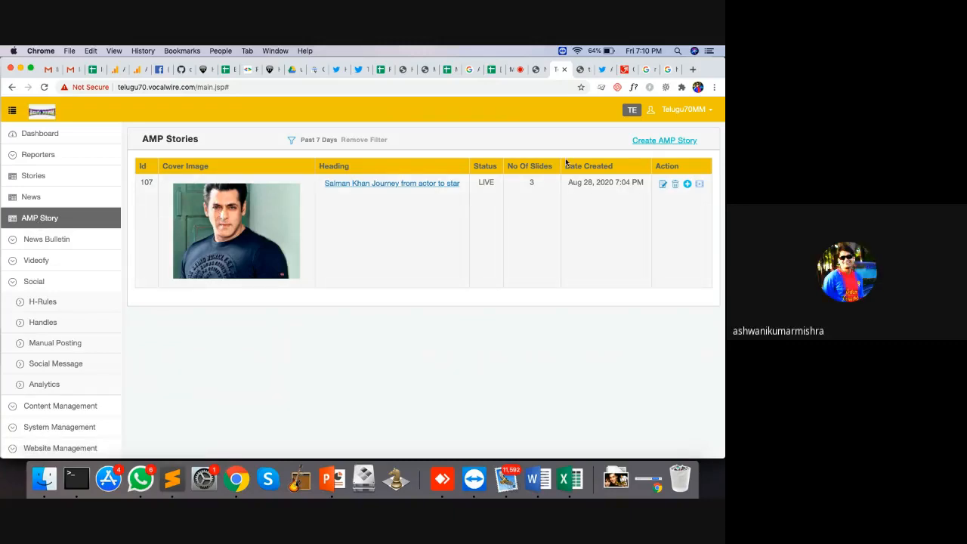
{"action": "left_click", "coordinate": [694, 69]}
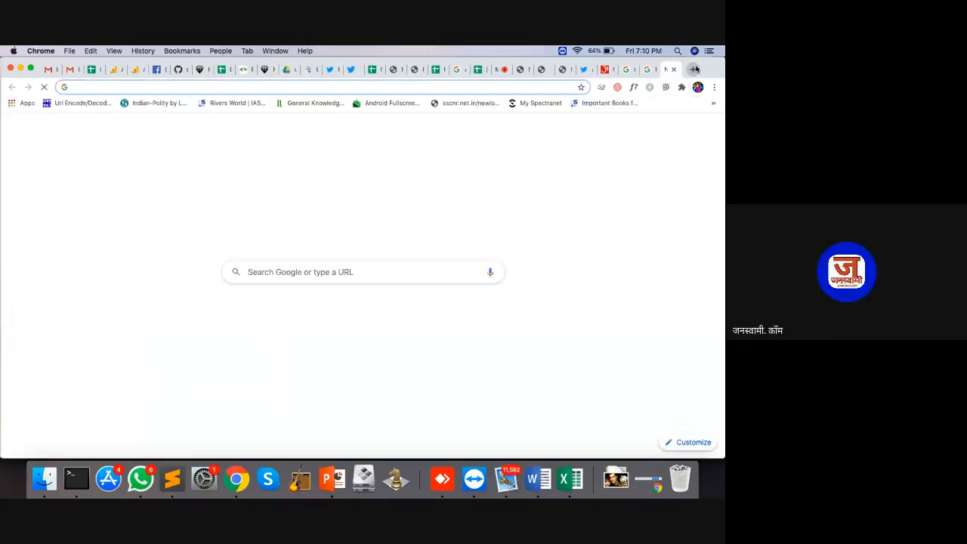
Step: Load the address janswami.vcalwire.com in a new browser tab
{"action": "type", "text": "jan"}
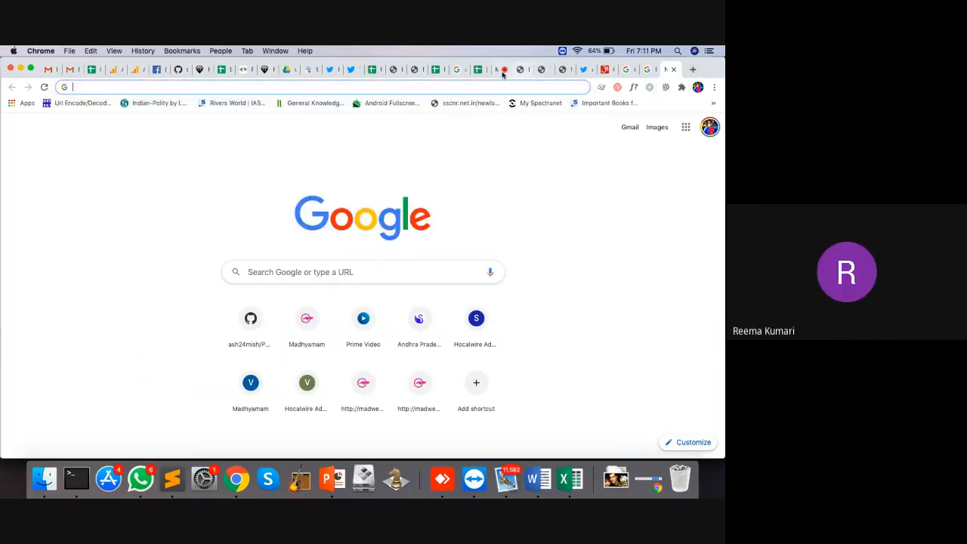
{"action": "left_click", "coordinate": [499, 70]}
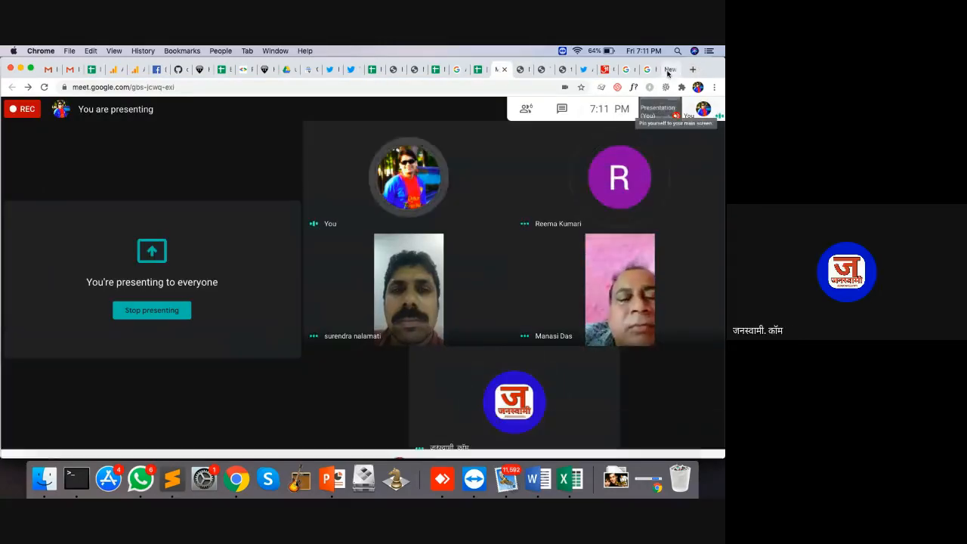
{"action": "left_click", "coordinate": [692, 69]}
{"action": "type", "text": "janswa"}
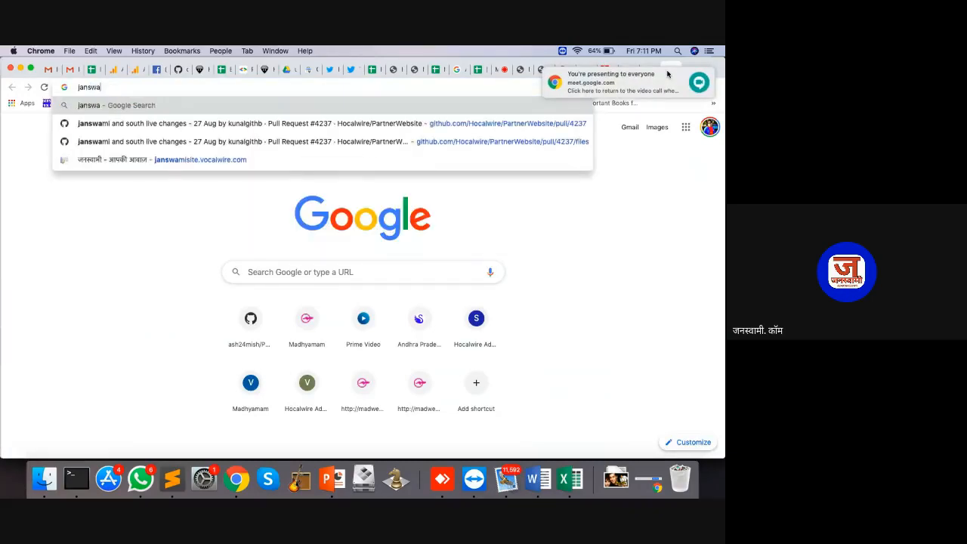
{"action": "type", "text": "mi.vcalwire.com"}
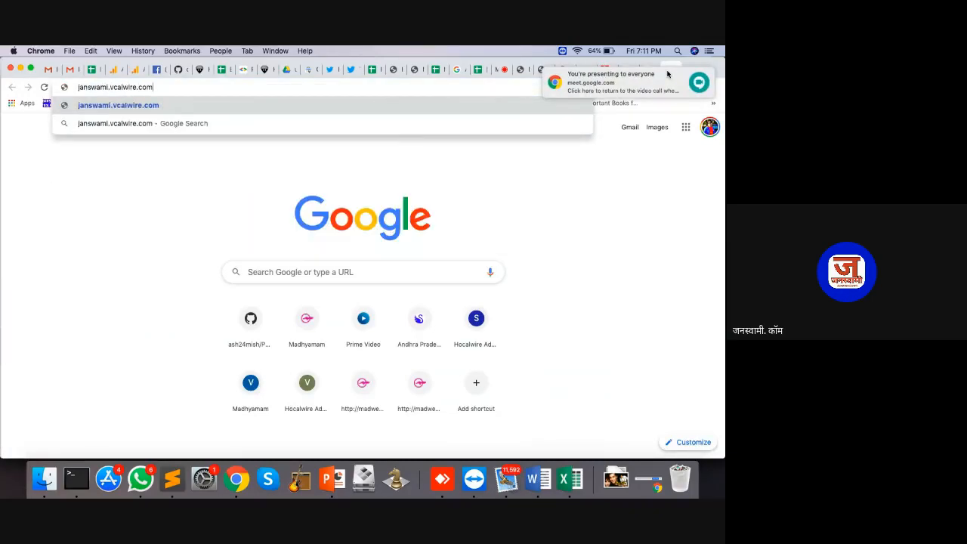
{"action": "key", "text": "Return"}
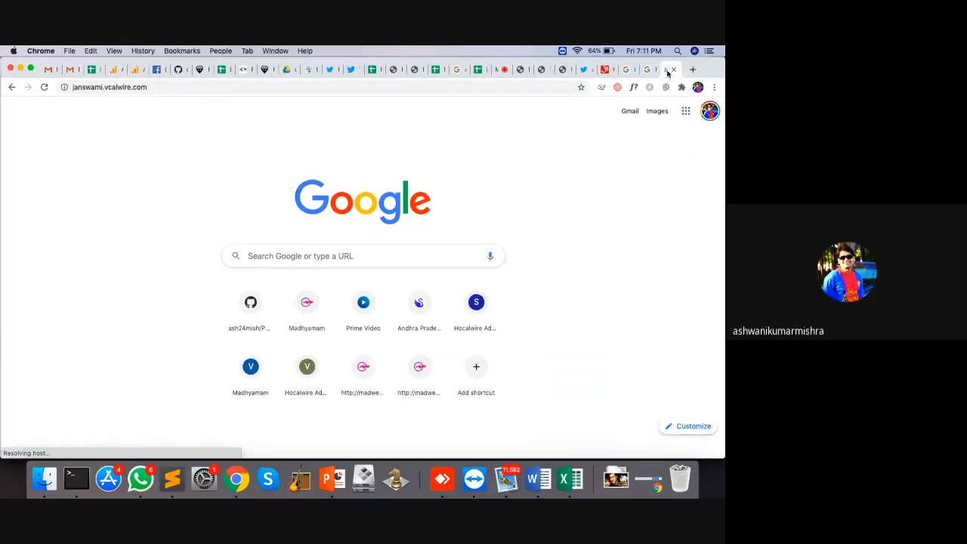
{"action": "left_click", "coordinate": [84, 89]}
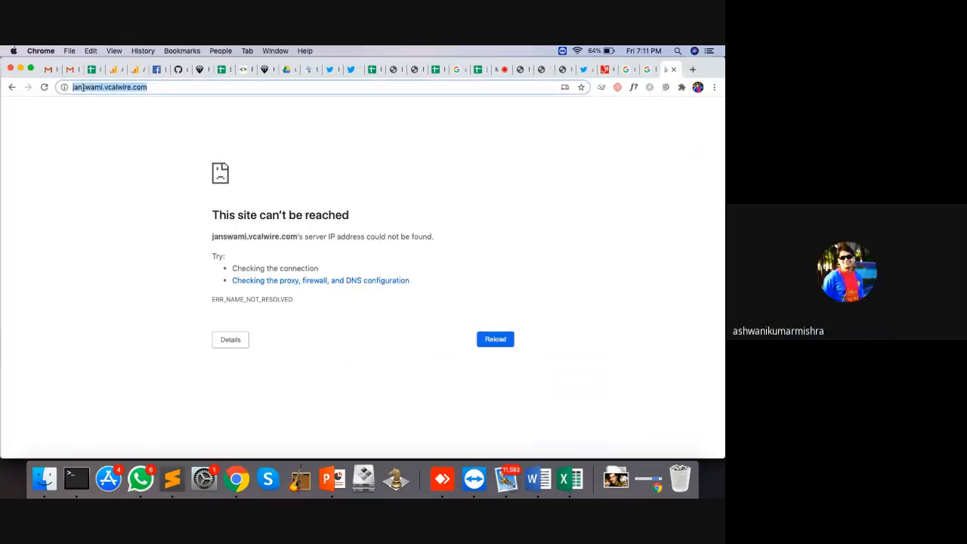
{"action": "double_click", "coordinate": [83, 89]}
{"action": "type", "text": "a'"}
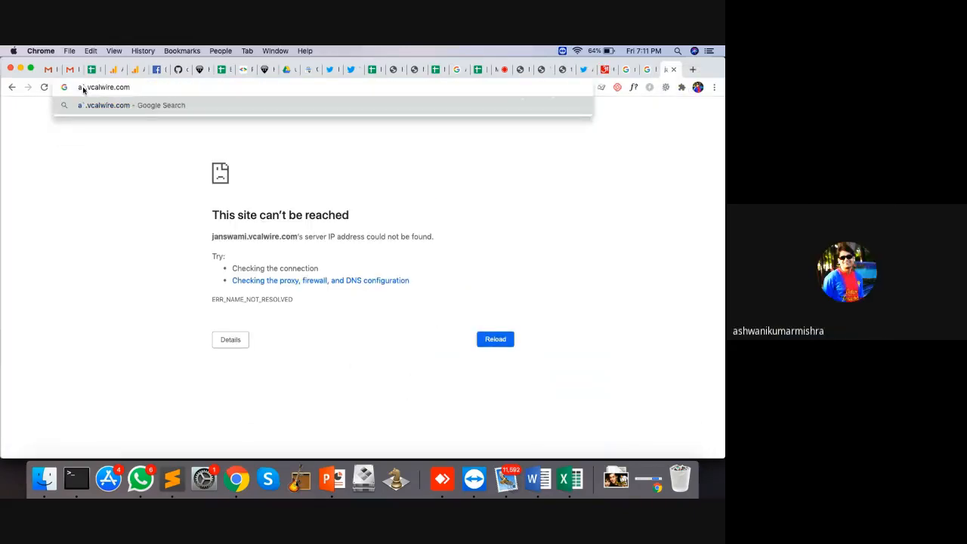
{"action": "key", "text": "Escape"}
{"action": "left_click", "coordinate": [86, 88]}
{"action": "type", "text": "anaswami"}
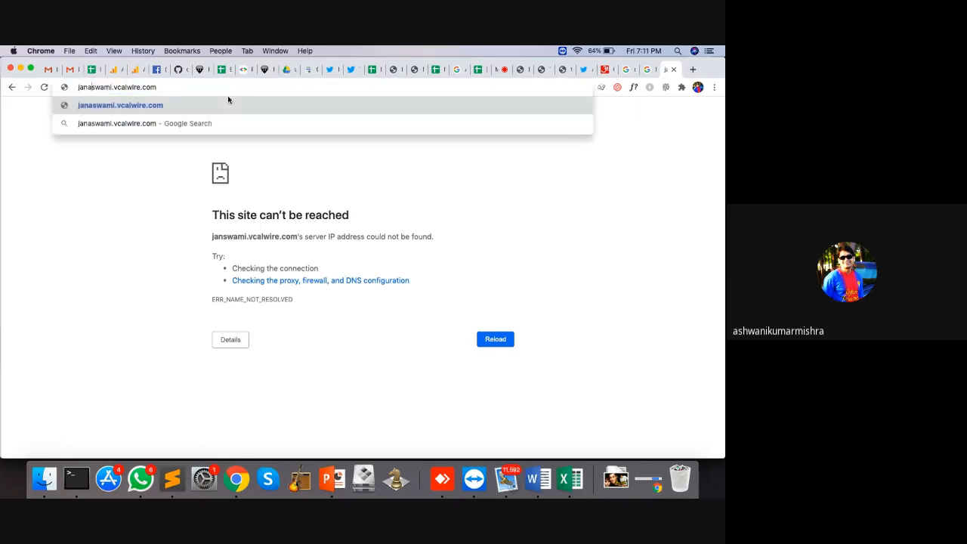
{"action": "key", "text": "Return"}
{"action": "left_click", "coordinate": [149, 482]}
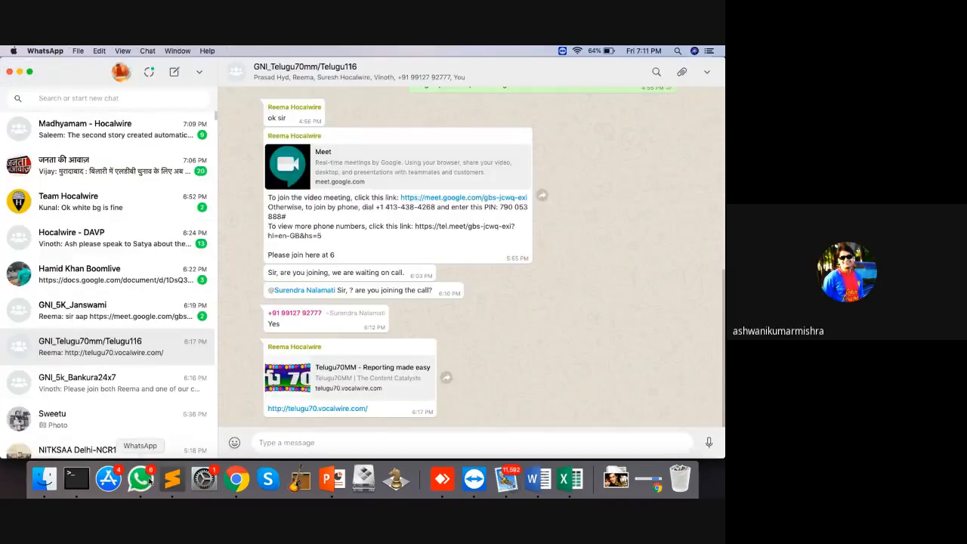
{"action": "left_click", "coordinate": [144, 207]}
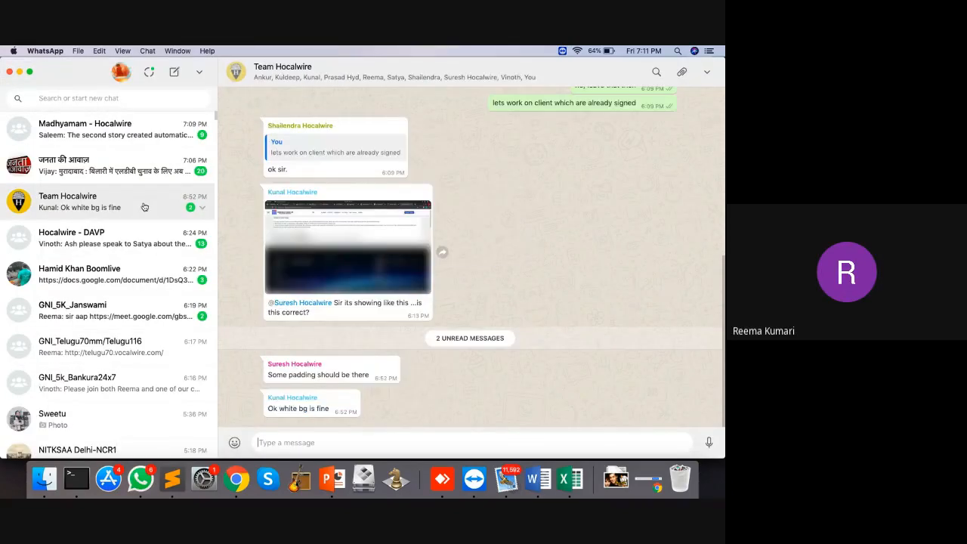
{"action": "key", "text": "super+Tab"}
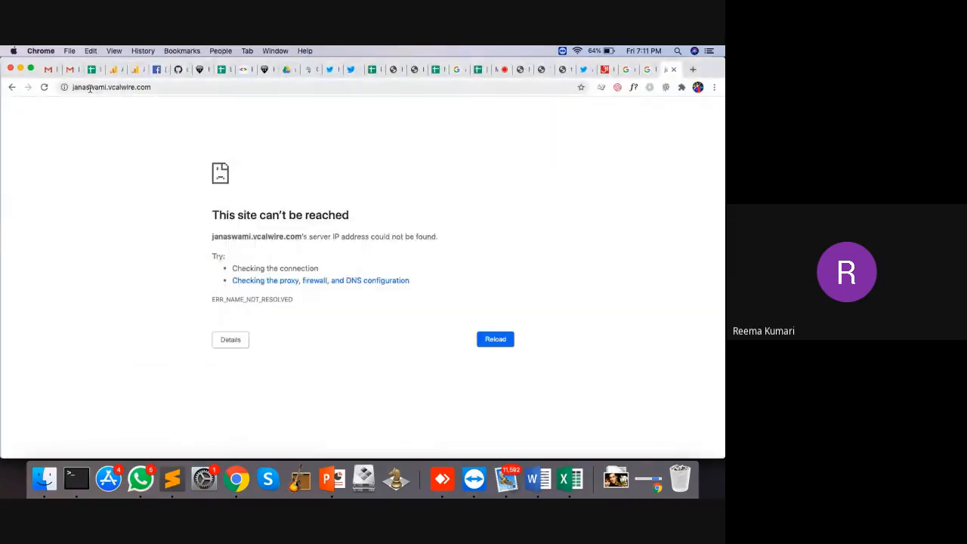
Step: Correct the address to janswami.vocalwire.com and load the sign-in page
{"action": "left_click", "coordinate": [110, 88]}
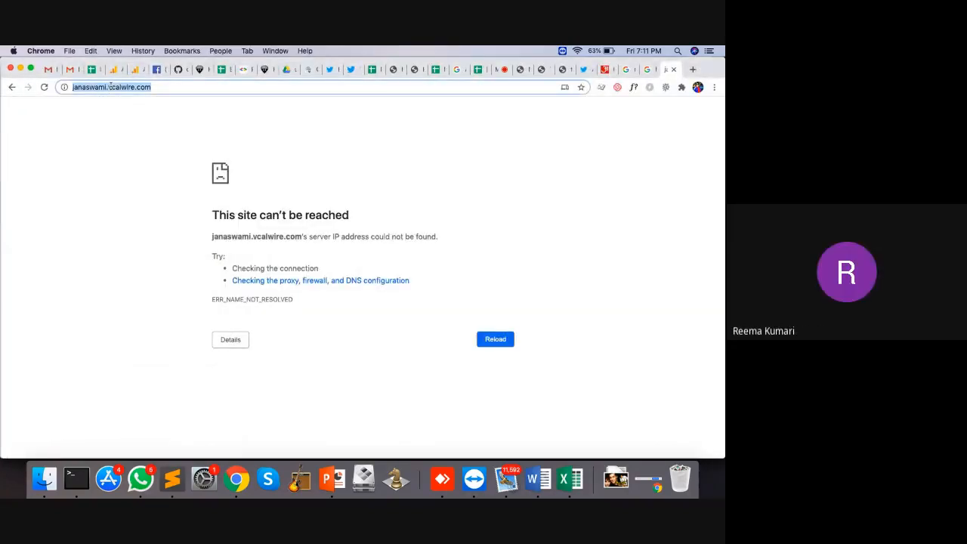
{"action": "left_click", "coordinate": [111, 89]}
{"action": "type", "text": "o"}
{"action": "key", "text": "Return"}
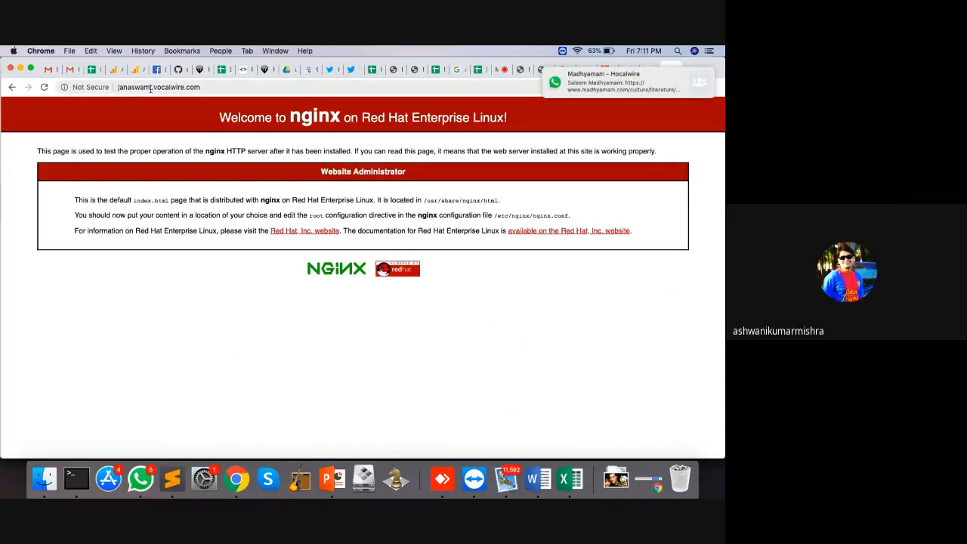
{"action": "left_click", "coordinate": [128, 89]}
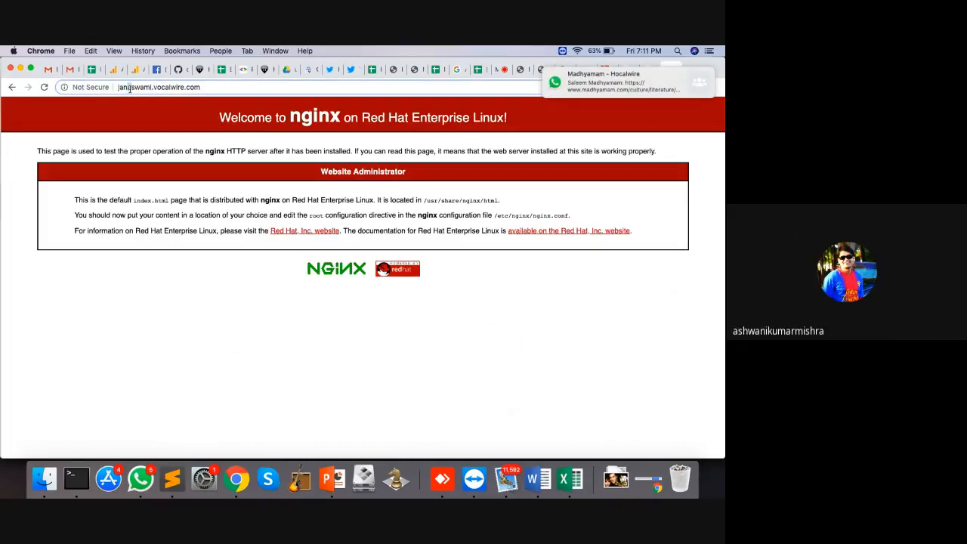
{"action": "key", "text": "Delete"}
{"action": "key", "text": "Return"}
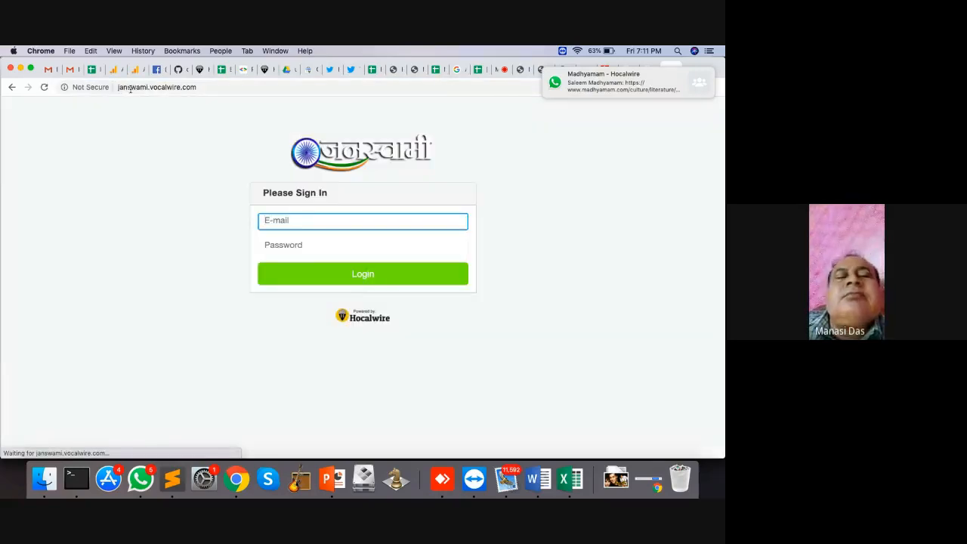
Step: Sign in to Janswami CMS using the saved login credentials
{"action": "left_click", "coordinate": [322, 218]}
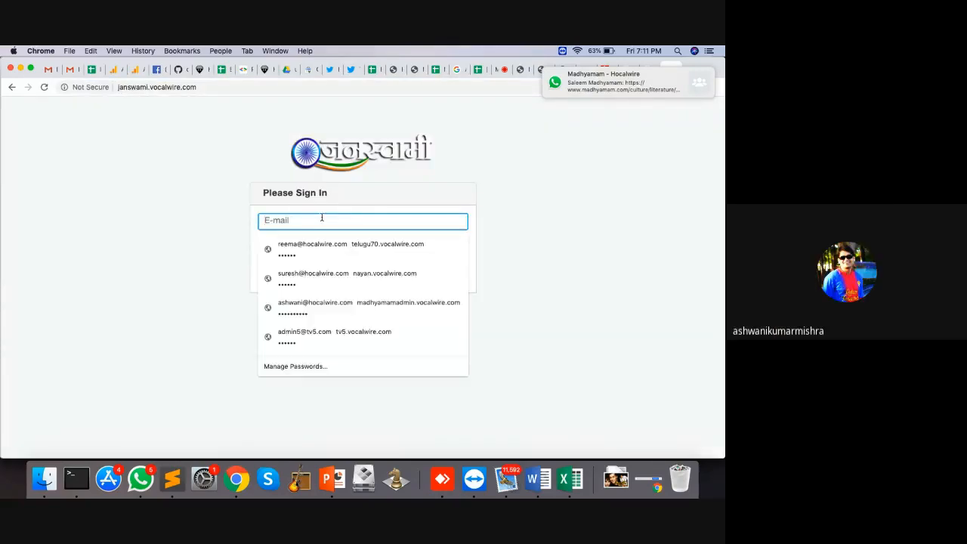
{"action": "type", "text": "re"}
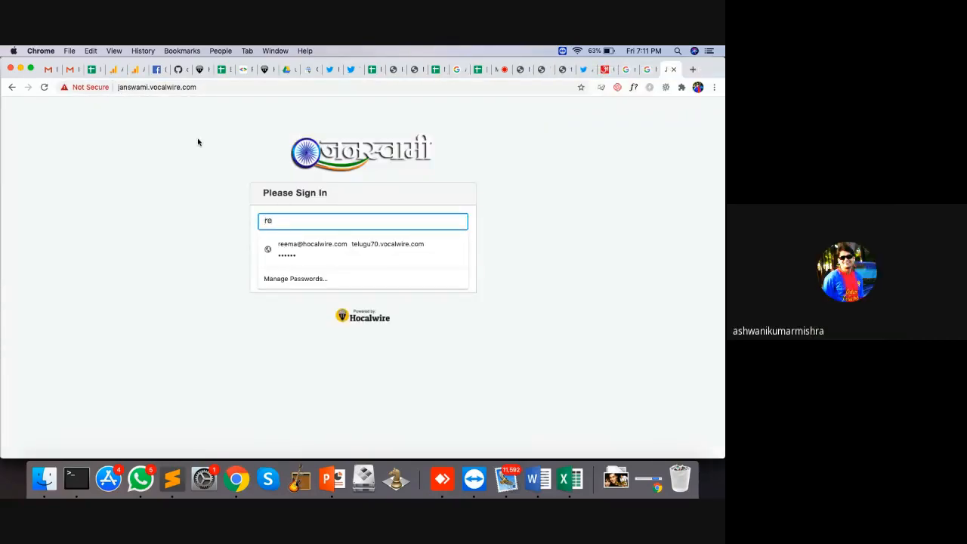
{"action": "key", "text": "Down"}
{"action": "key", "text": "Return"}
{"action": "left_click", "coordinate": [326, 281]}
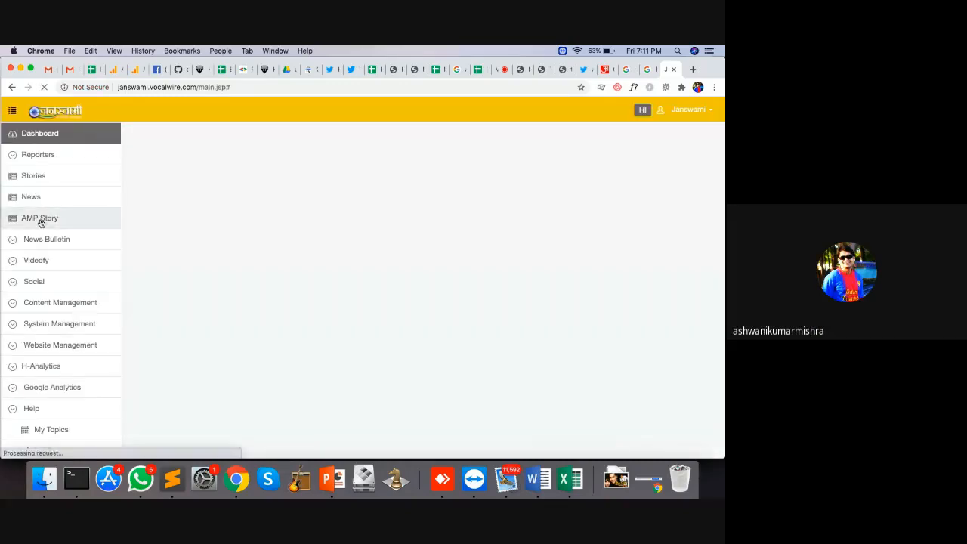
Step: Browse the AMP Stories and All News lists, then preview the soybean crop-loss article live
{"action": "left_click", "coordinate": [41, 219]}
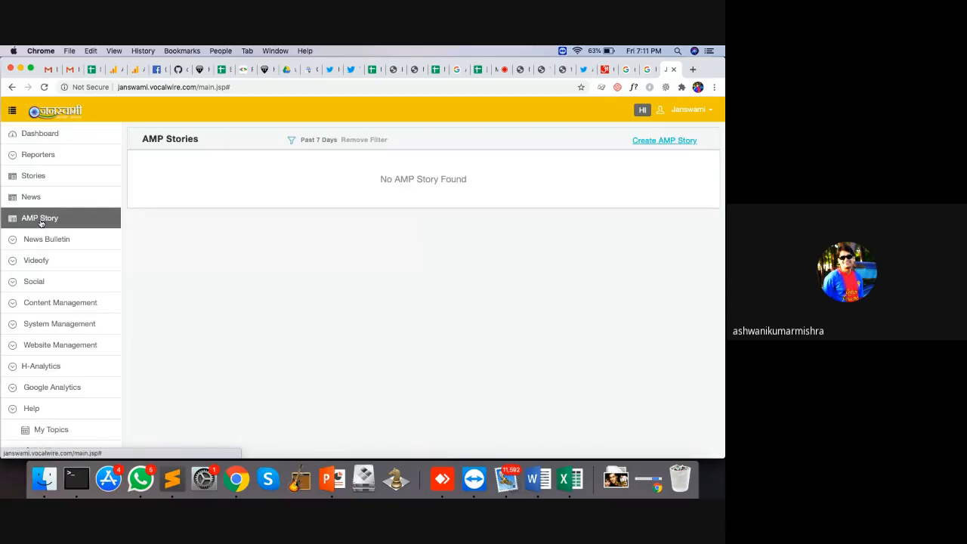
{"action": "left_click", "coordinate": [50, 201]}
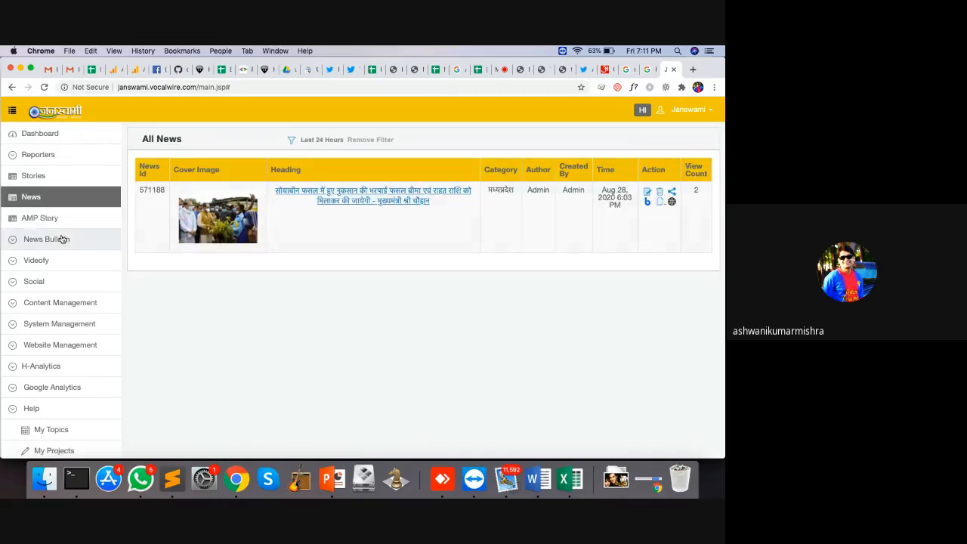
{"action": "left_click", "coordinate": [39, 218]}
{"action": "left_click", "coordinate": [39, 197]}
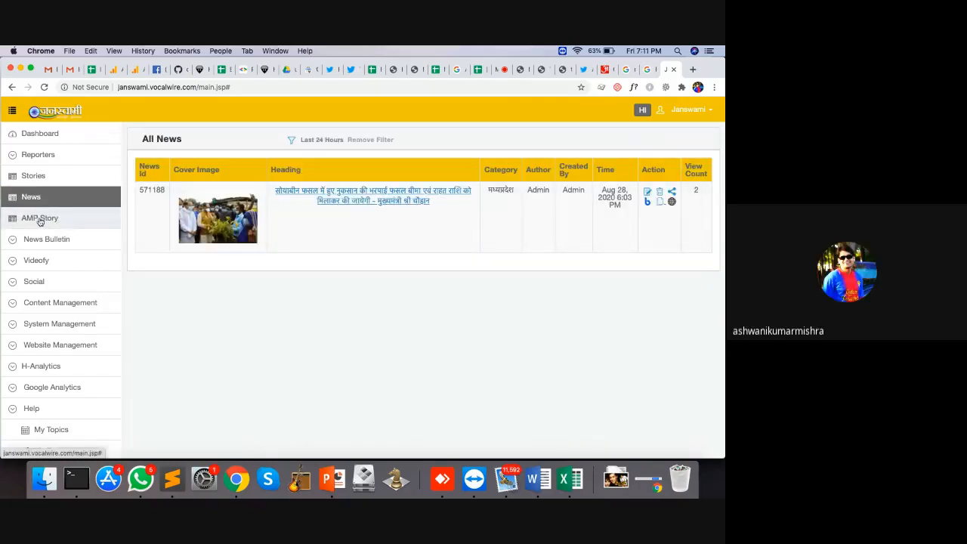
{"action": "left_click", "coordinate": [40, 218]}
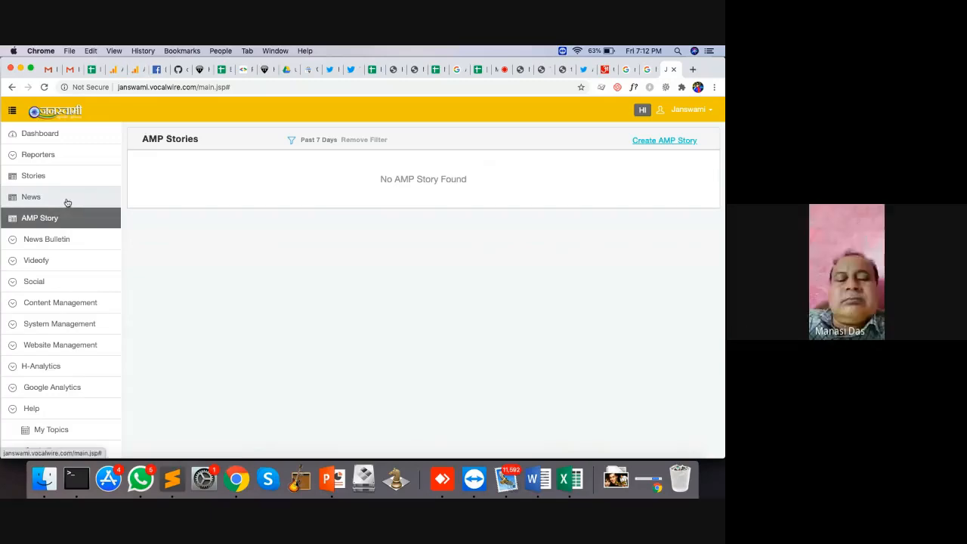
{"action": "left_click", "coordinate": [65, 199]}
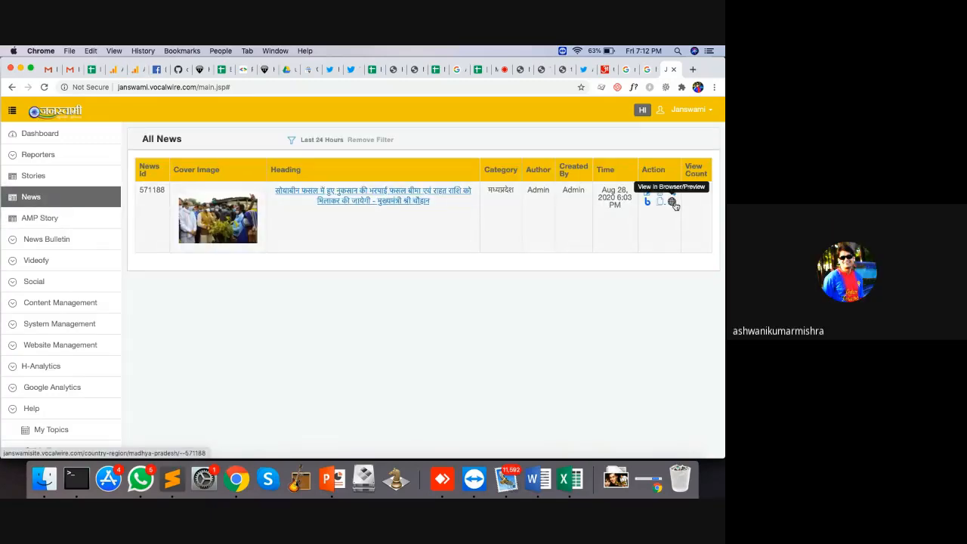
{"action": "left_click", "coordinate": [672, 202]}
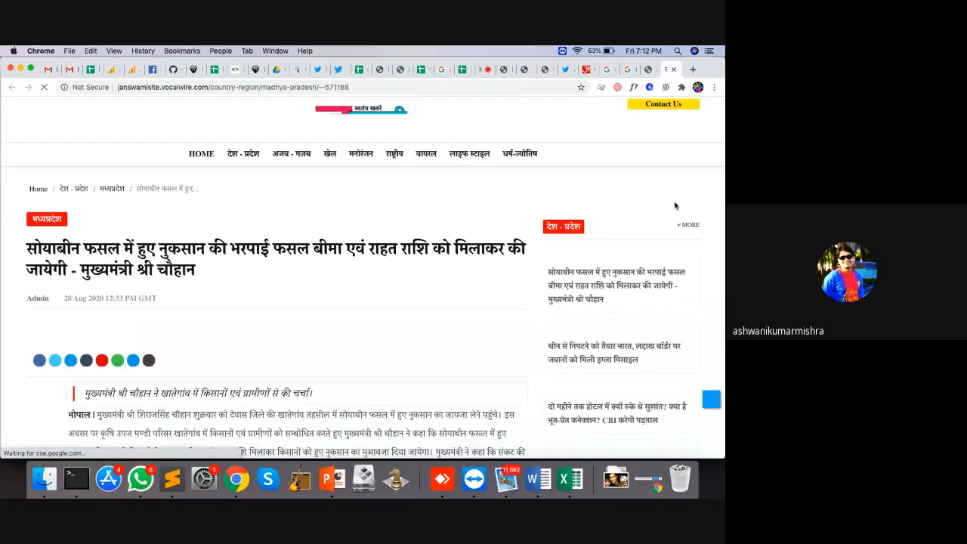